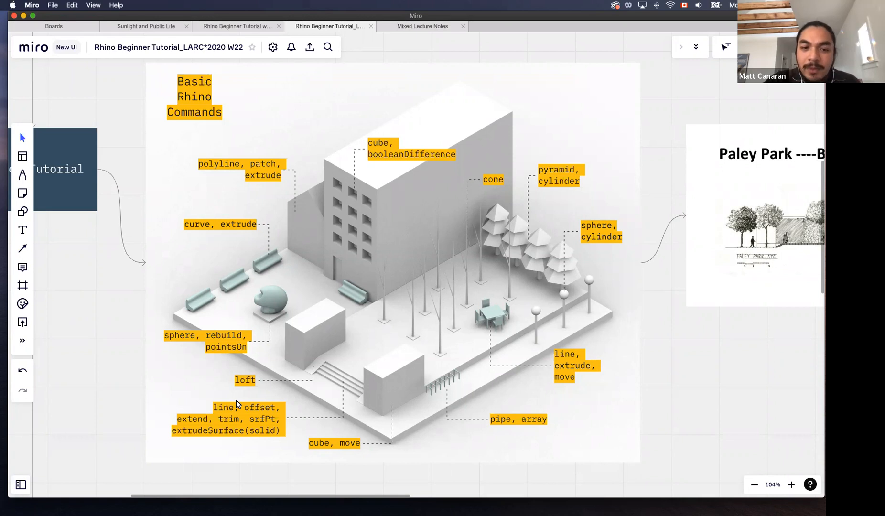
Step: Examine the Intro to Rhino section of the board and its notes on popularity, parametric automation and NURBS curves
scroll(236, 399, "down", 5)
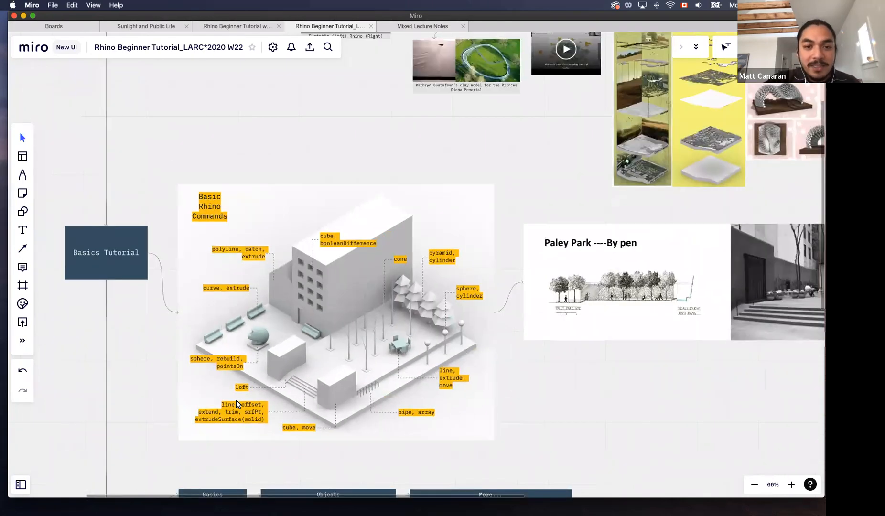
scroll(236, 399, "up", 5)
scroll(236, 399, "left", 5)
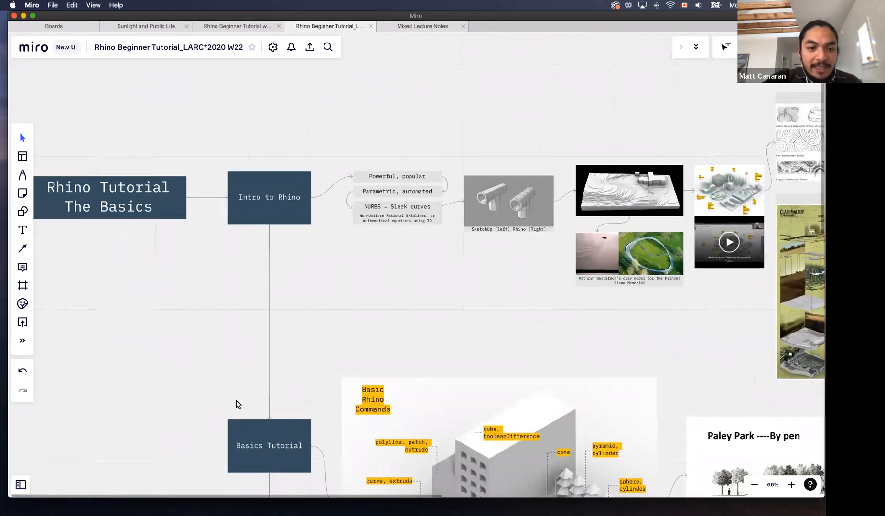
scroll(281, 211, "up", 5)
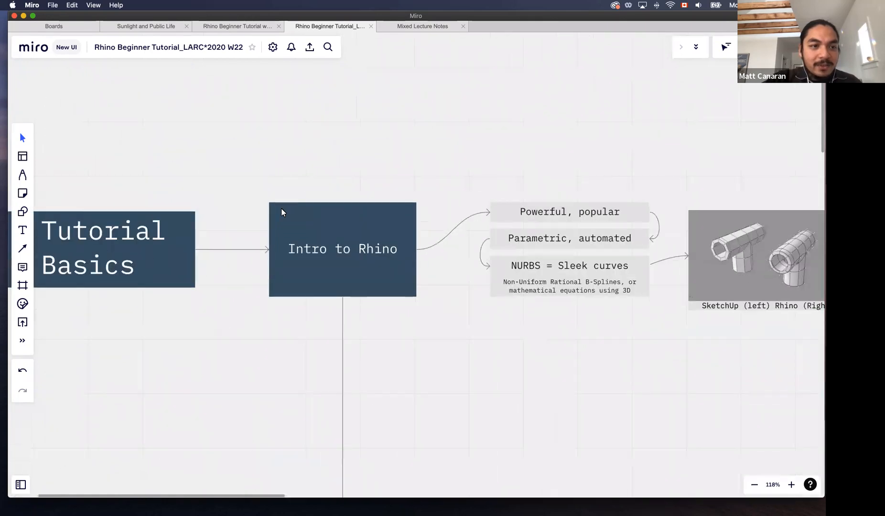
scroll(283, 212, "right", 5)
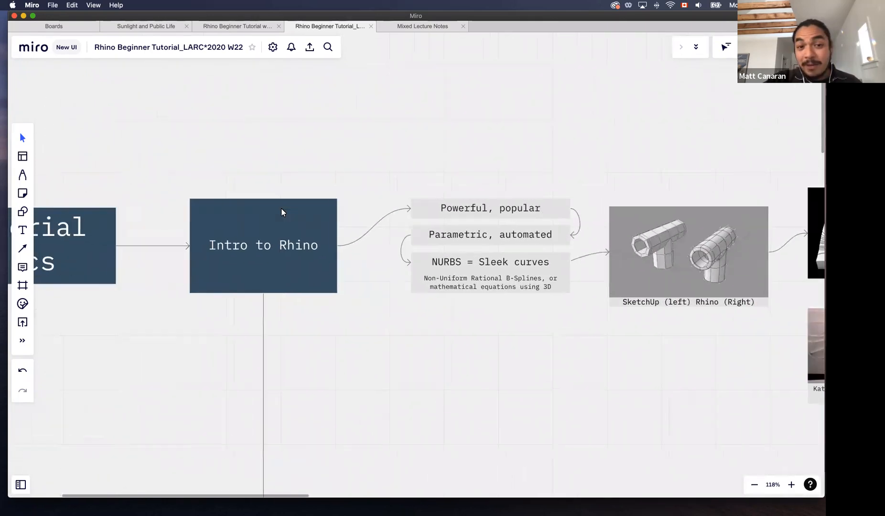
scroll(281, 211, "right", 3)
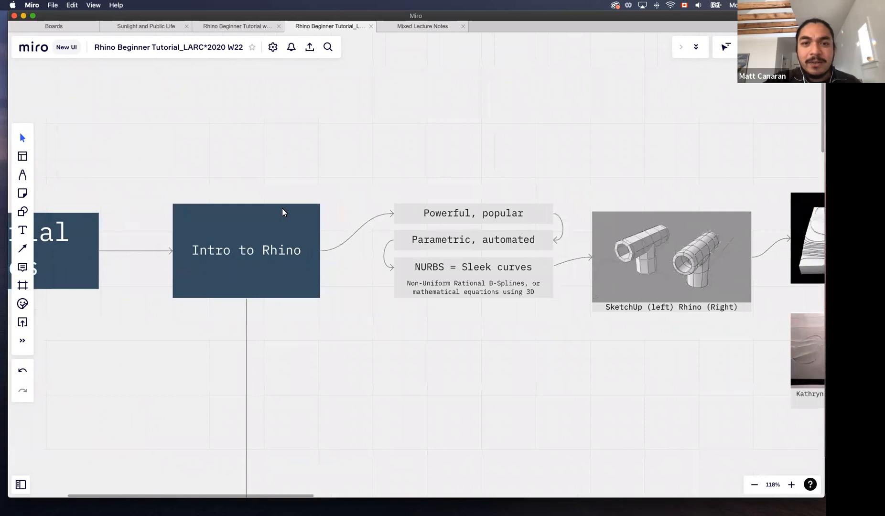
scroll(282, 212, "right", 3)
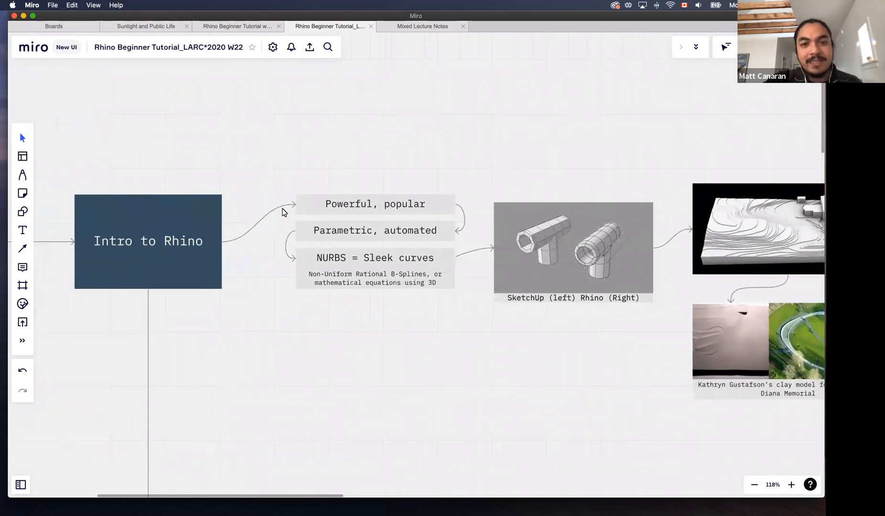
scroll(283, 213, "right", 1)
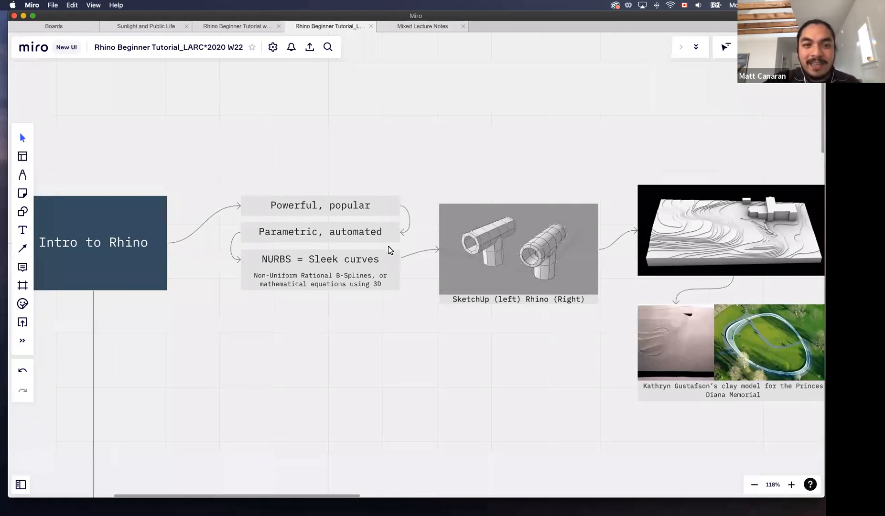
scroll(390, 247, "right", 3)
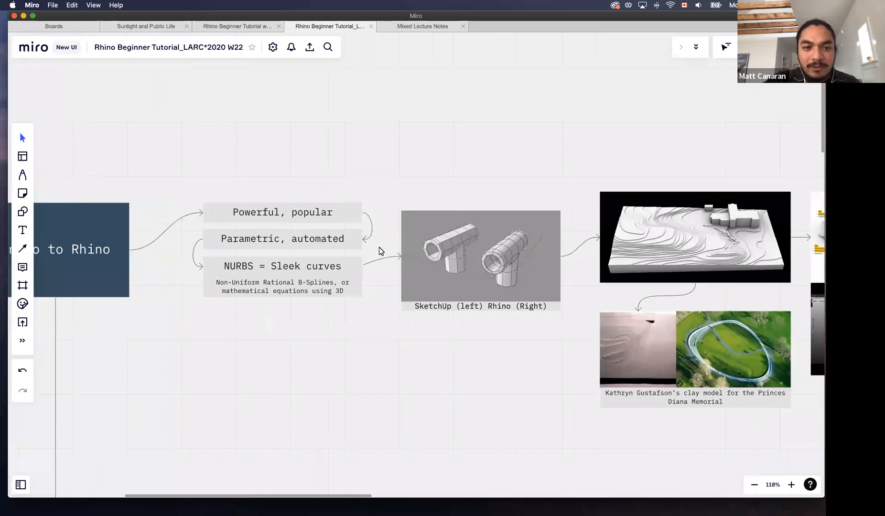
scroll(379, 246, "up", 3, "ctrl")
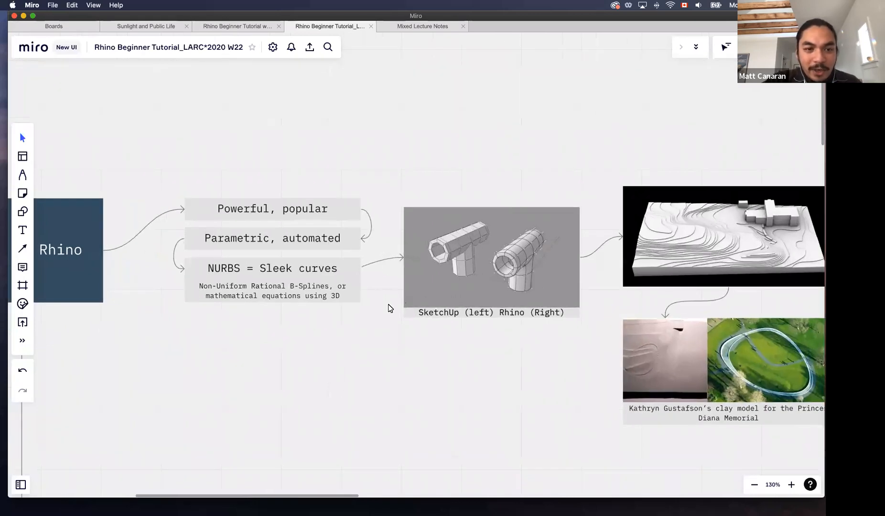
scroll(388, 308, "up", 3, "ctrl")
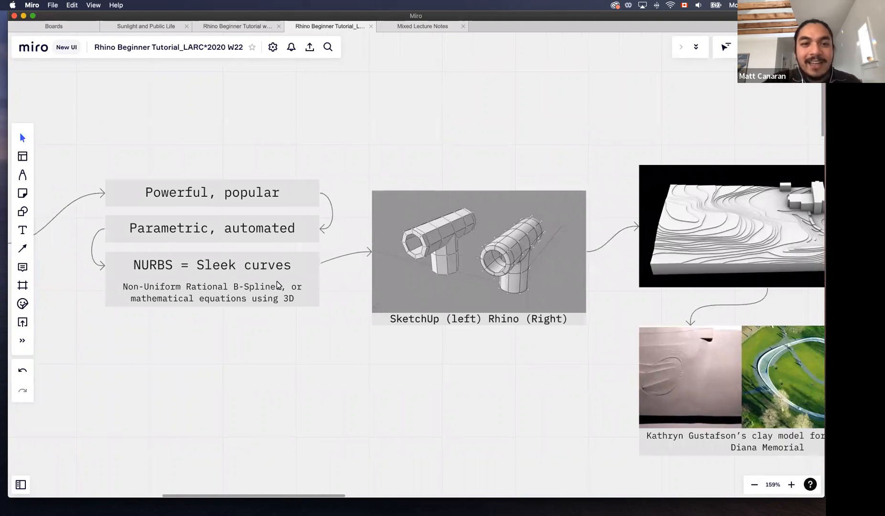
Step: Examine the image comparing the SketchUp and Rhino versions of the pipe joint up close
scroll(358, 288, "right", 3)
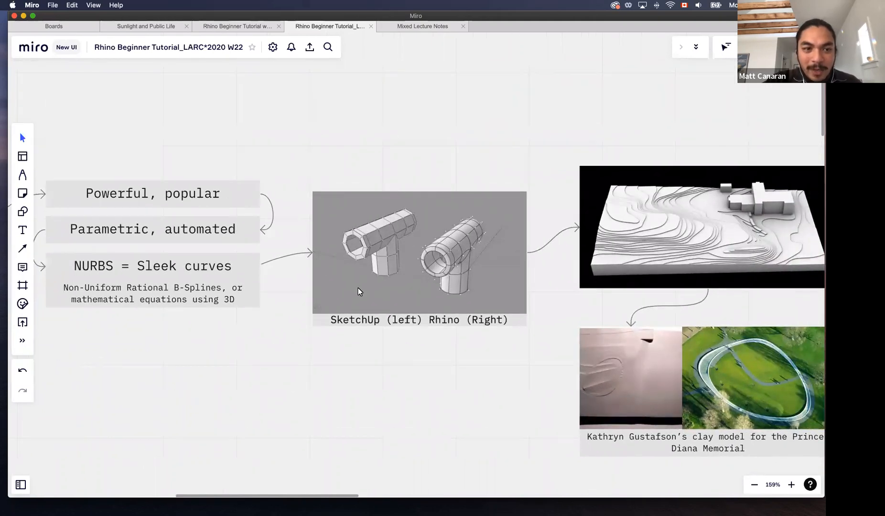
scroll(358, 287, "up", 4, "ctrl")
scroll(343, 292, "right", 1)
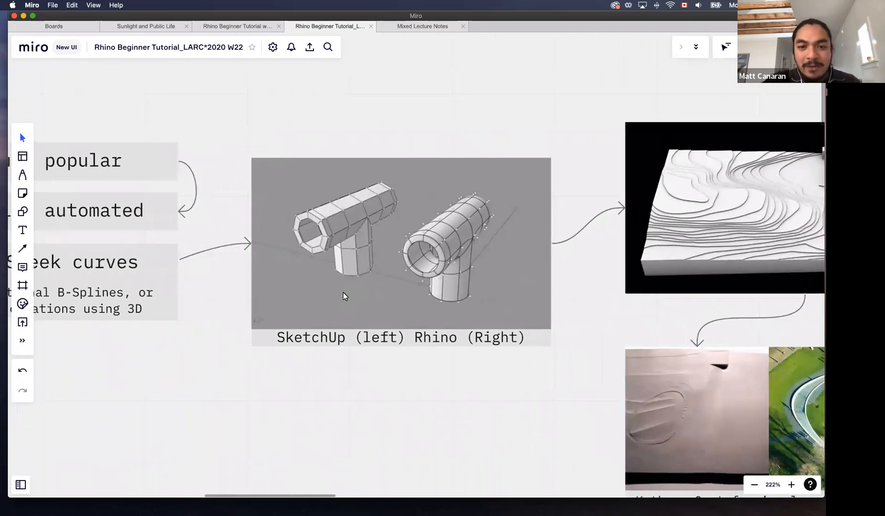
scroll(336, 229, "up", 1, "ctrl")
scroll(337, 230, "up", 5, "ctrl")
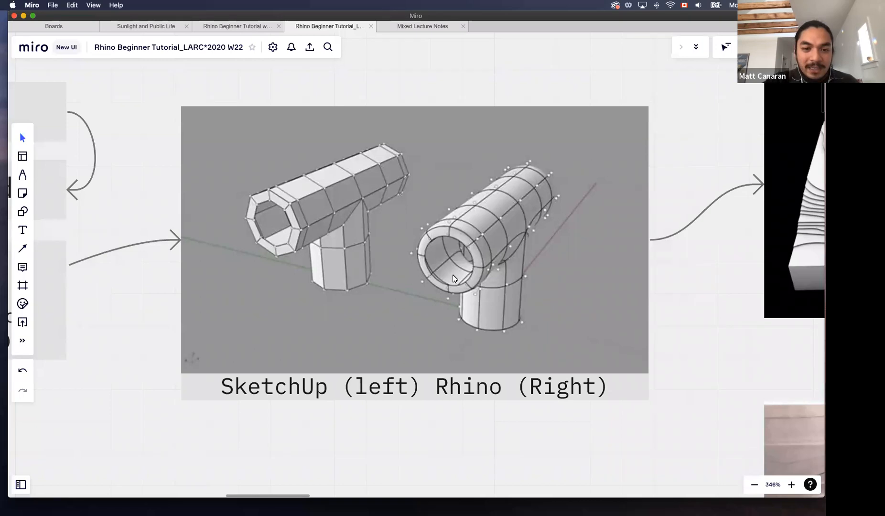
Step: Examine the contoured terrain model with buildings that follows the SketchUp and Rhino comparison
scroll(454, 279, "right", 2)
scroll(453, 280, "down", 3)
scroll(450, 279, "right", 10)
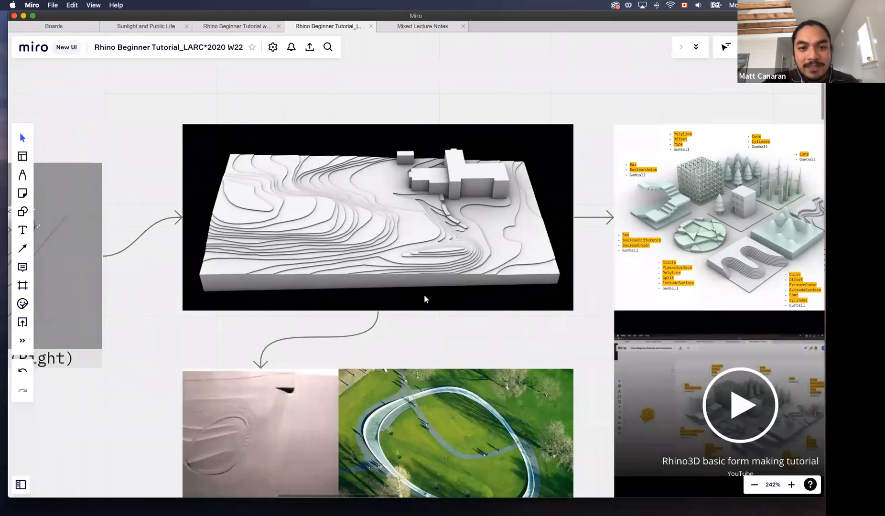
scroll(424, 295, "down", 1)
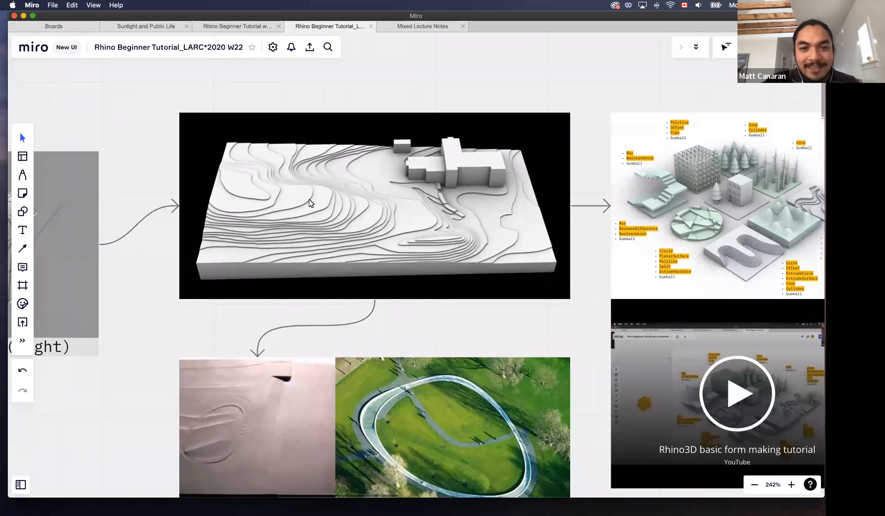
scroll(396, 293, "down", 5)
scroll(397, 293, "right", 3)
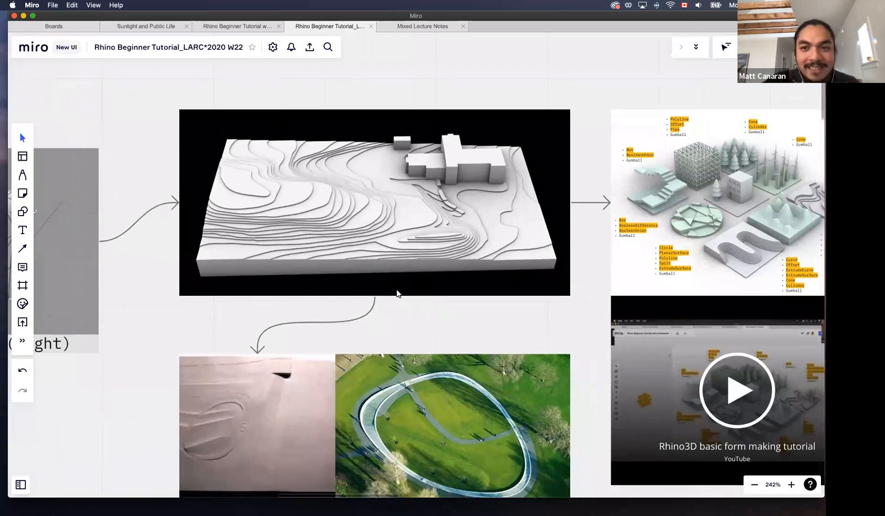
Step: Examine the clay model and the aerial photo of the Princess Diana Memorial beneath the terrain model
scroll(397, 289, "down", 5)
scroll(397, 290, "right", 1)
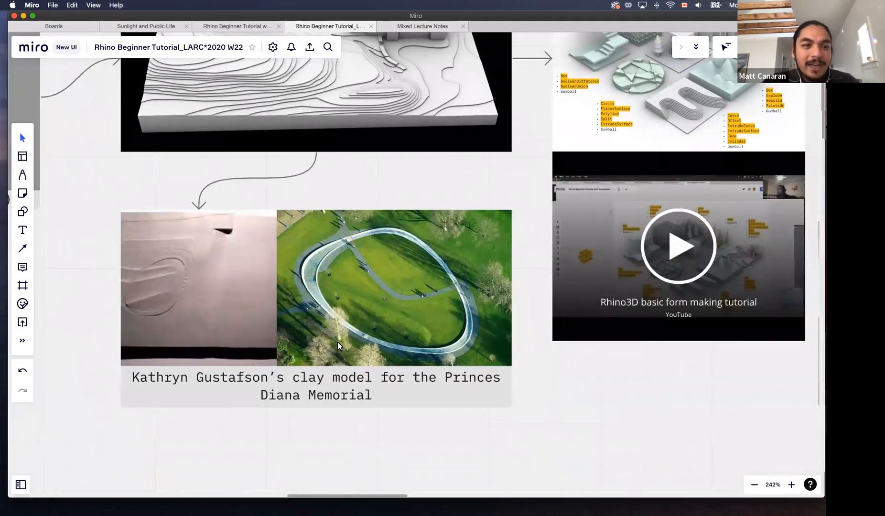
scroll(345, 211, "up", 4)
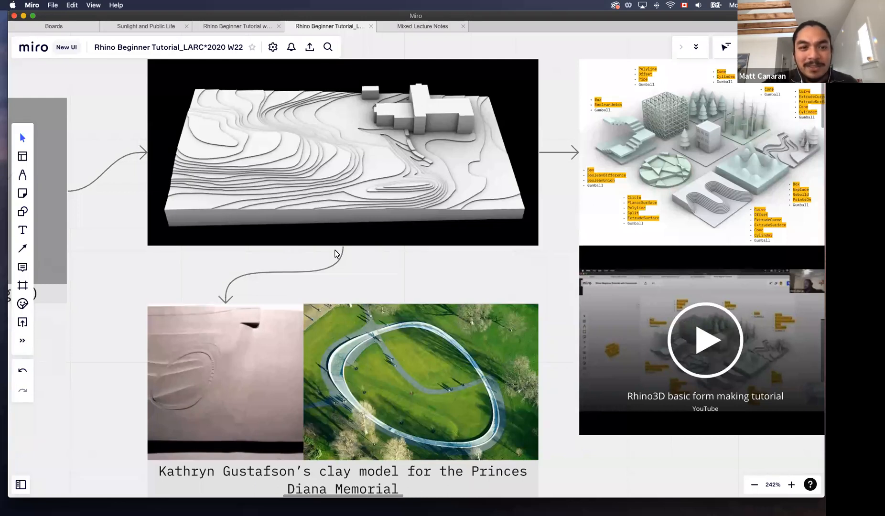
scroll(329, 290, "down", 3)
scroll(330, 290, "up", 2)
scroll(330, 291, "left", 1)
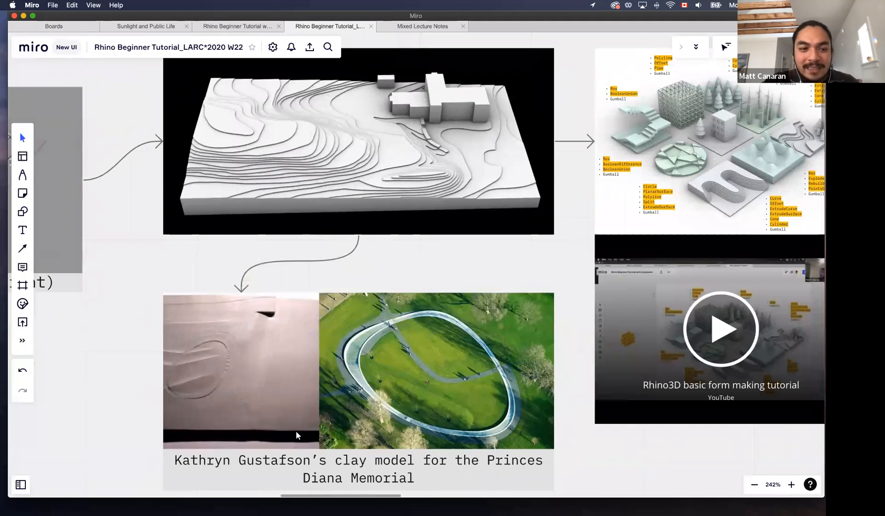
scroll(295, 431, "down", 2)
scroll(296, 431, "right", 1)
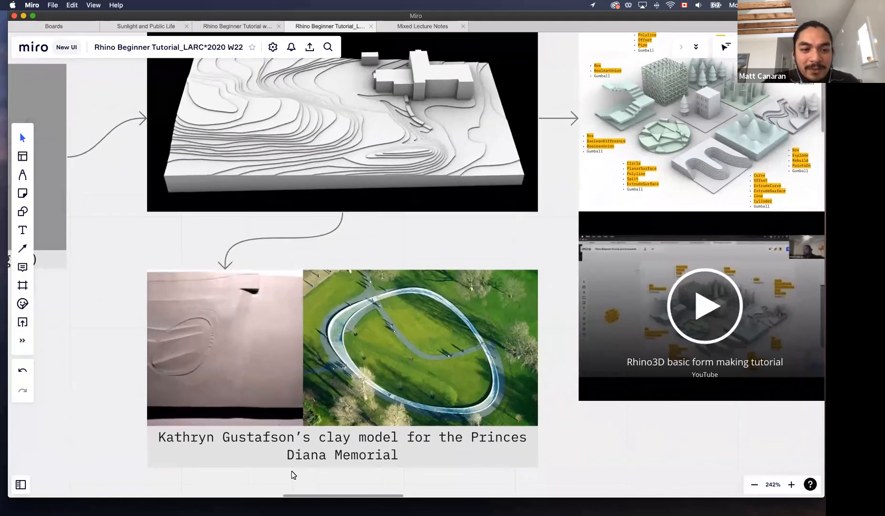
scroll(320, 411, "up", 5, "ctrl")
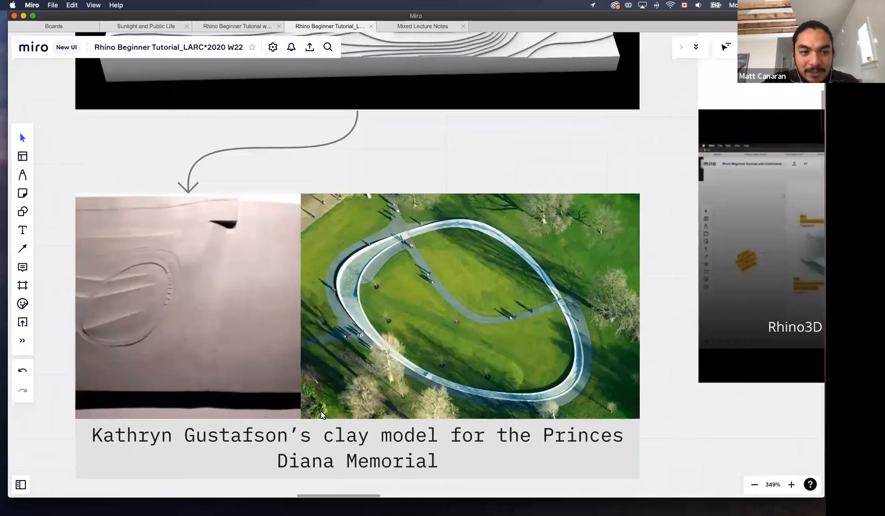
scroll(320, 410, "down", 1)
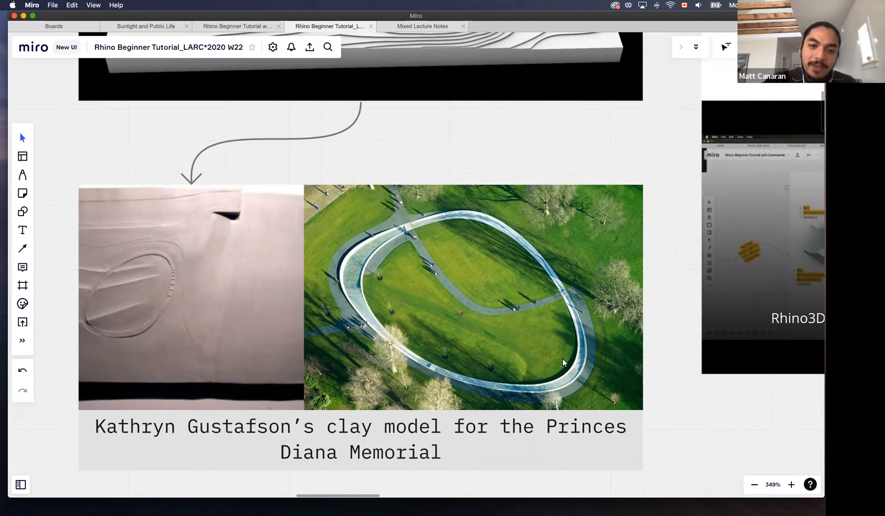
Step: Look at the form-making command diagram and the Rhino3D basic form making tutorial video below it
scroll(562, 358, "down", 8)
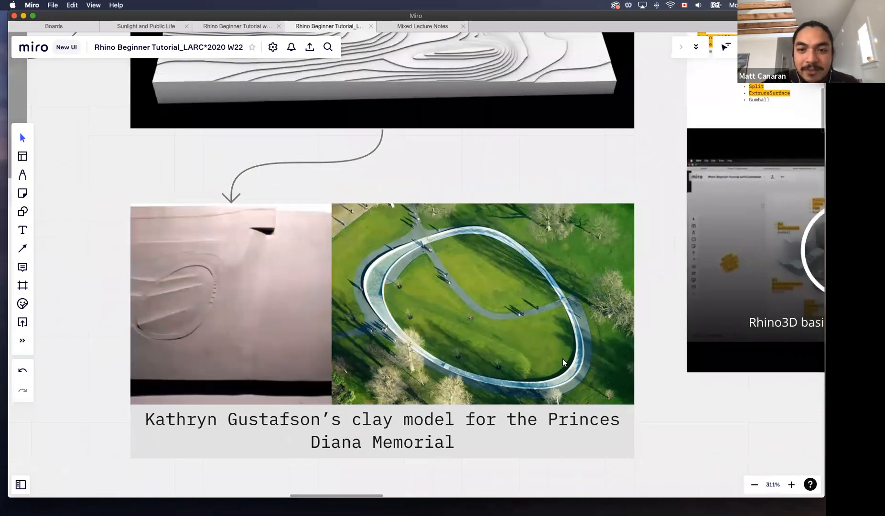
scroll(561, 205, "up", 4)
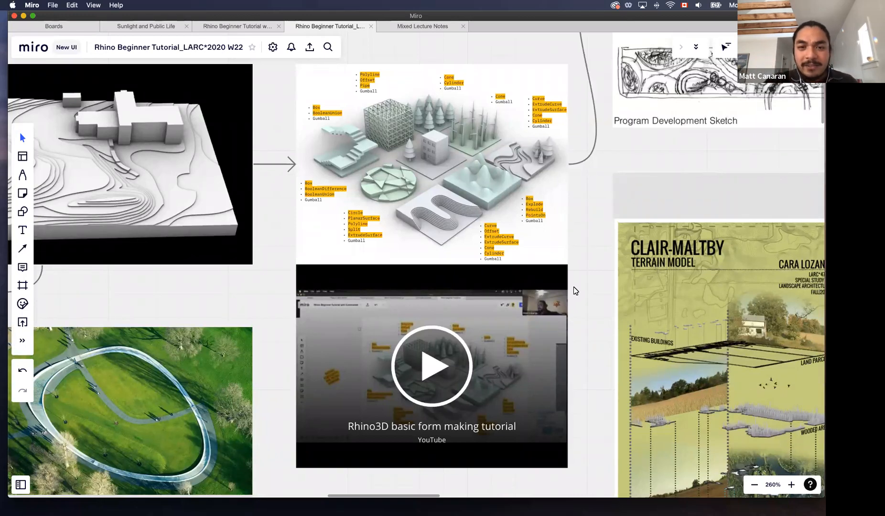
scroll(596, 173, "up", 2)
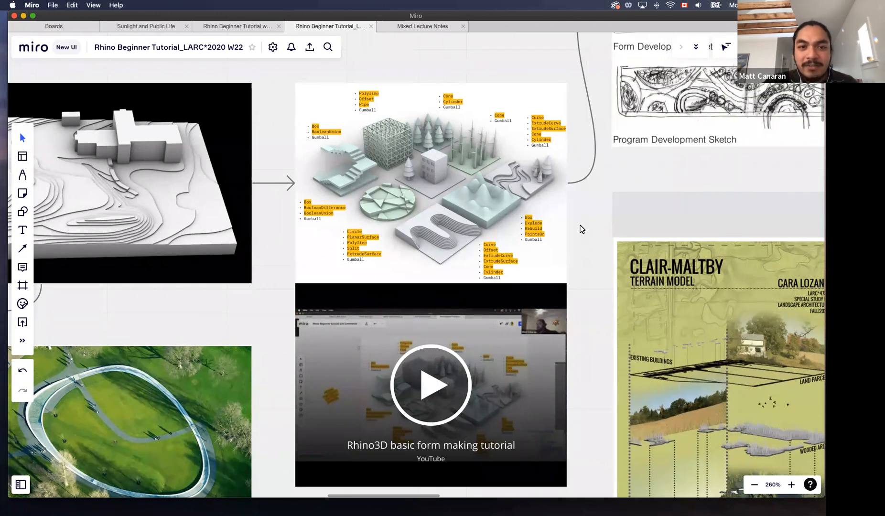
Step: Examine the Parc Allongé concept for Yorkville Park, including its development sketches, axonometric view and plans
scroll(581, 229, "right", 10)
scroll(581, 229, "up", 5)
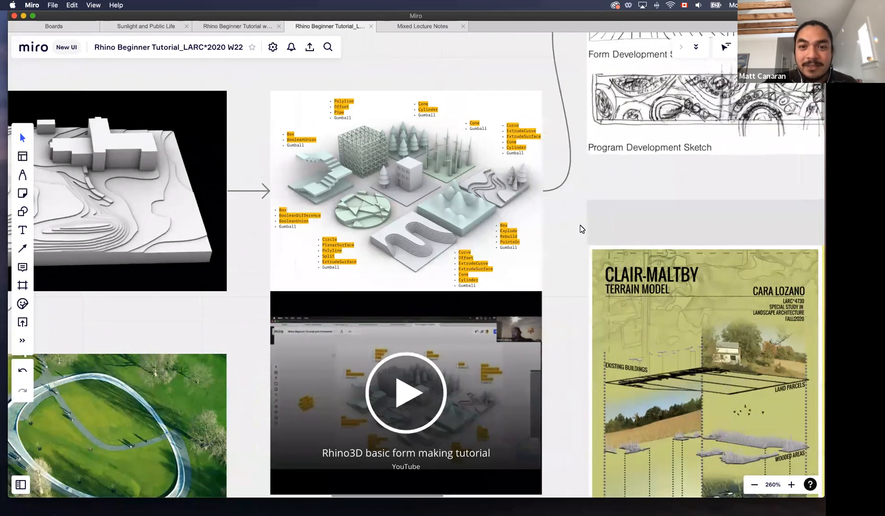
scroll(581, 230, "right", 3)
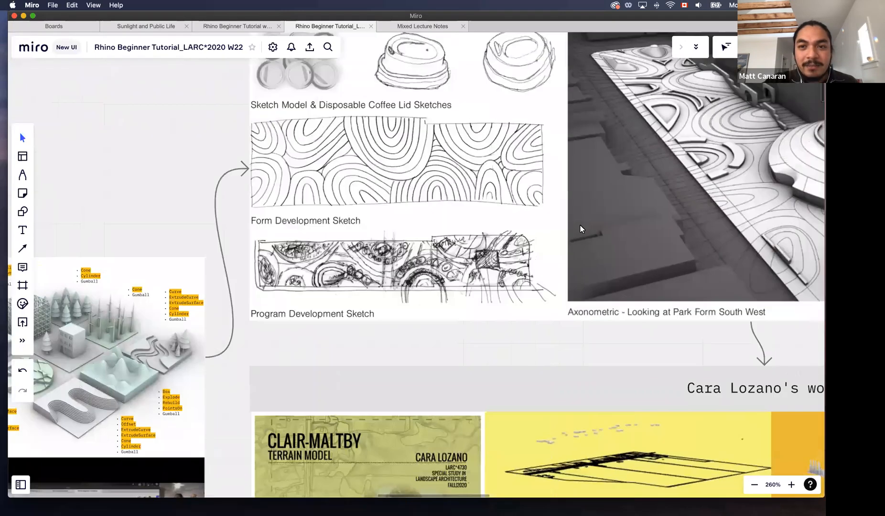
scroll(581, 229, "down", 5, "ctrl")
scroll(580, 229, "right", 2)
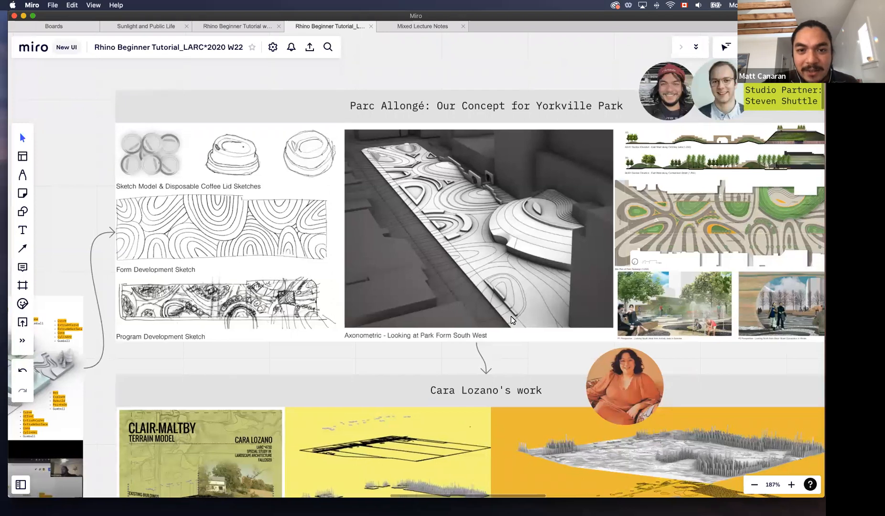
scroll(510, 317, "right", 2)
scroll(510, 316, "up", 1)
scroll(481, 210, "right", 3)
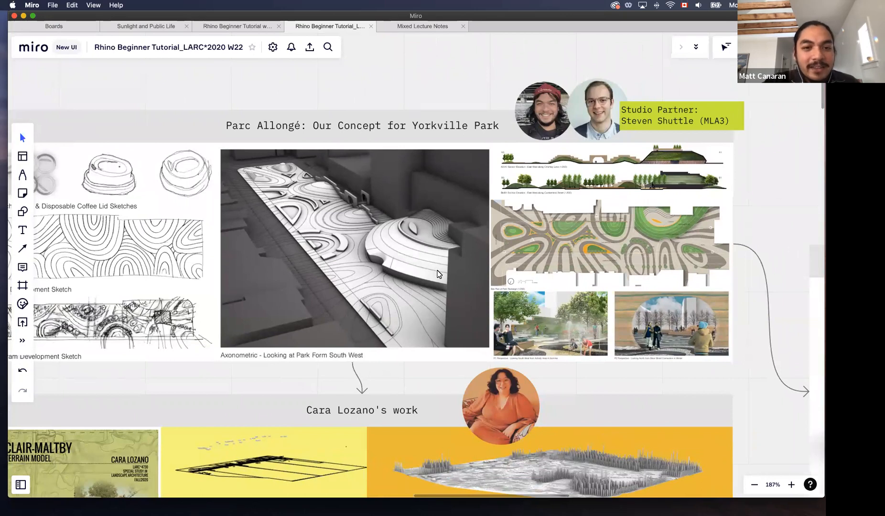
Step: Examine the Clair-Maltby terrain model boards with their exploded landscape layers, below the Yorkville Park concept
scroll(438, 273, "down", 1)
scroll(437, 273, "down", 8)
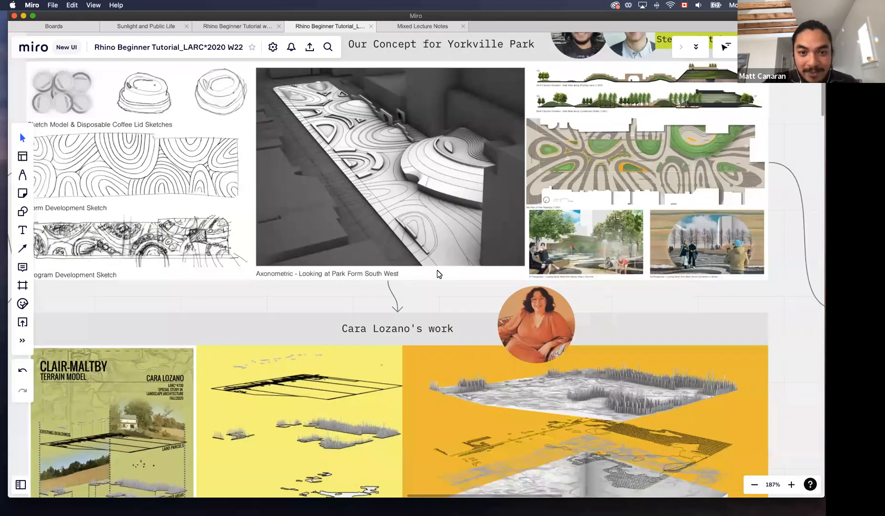
scroll(437, 273, "down", 4)
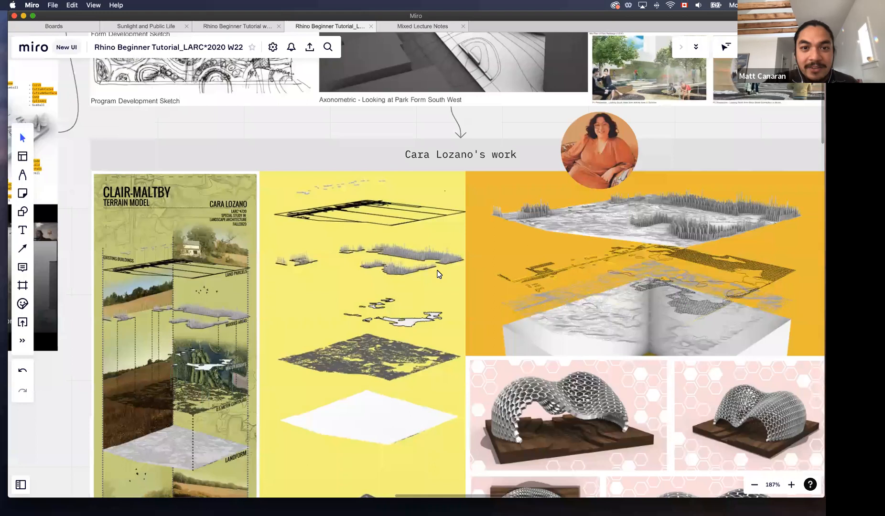
scroll(437, 273, "down", 4)
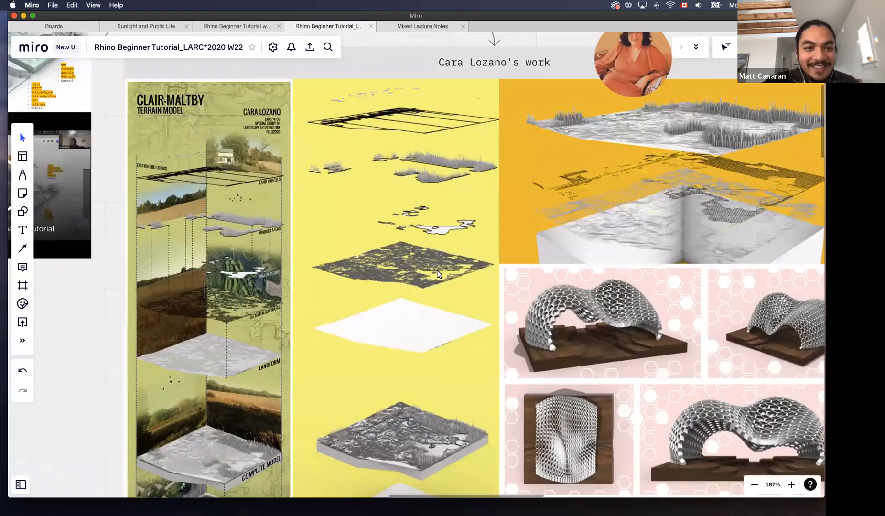
scroll(496, 315, "up", 3)
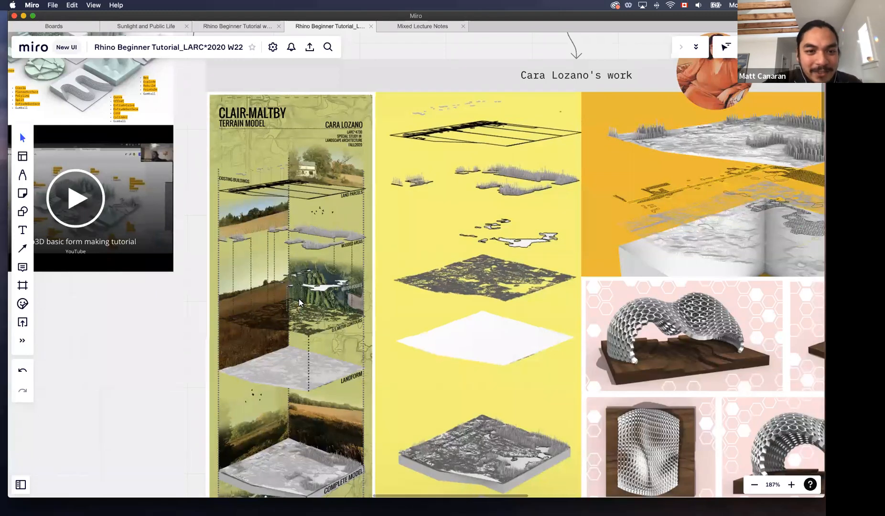
scroll(299, 302, "down", 4)
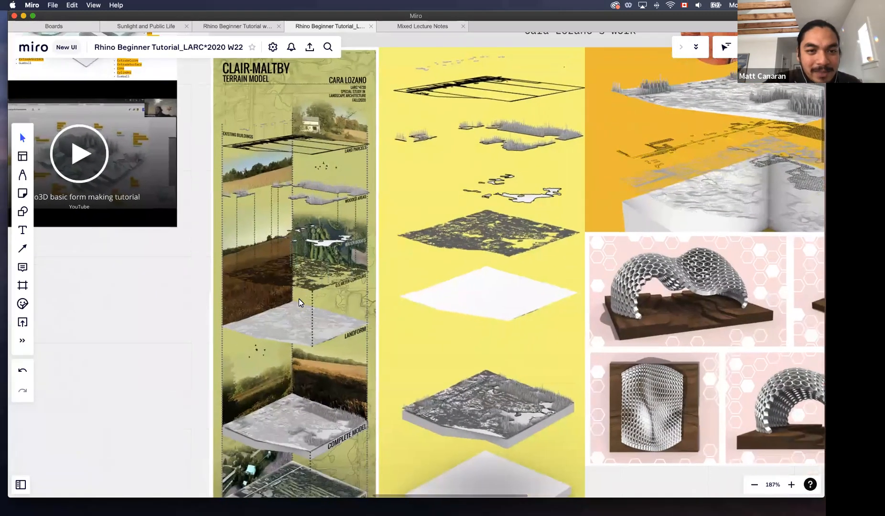
scroll(299, 302, "down", 2)
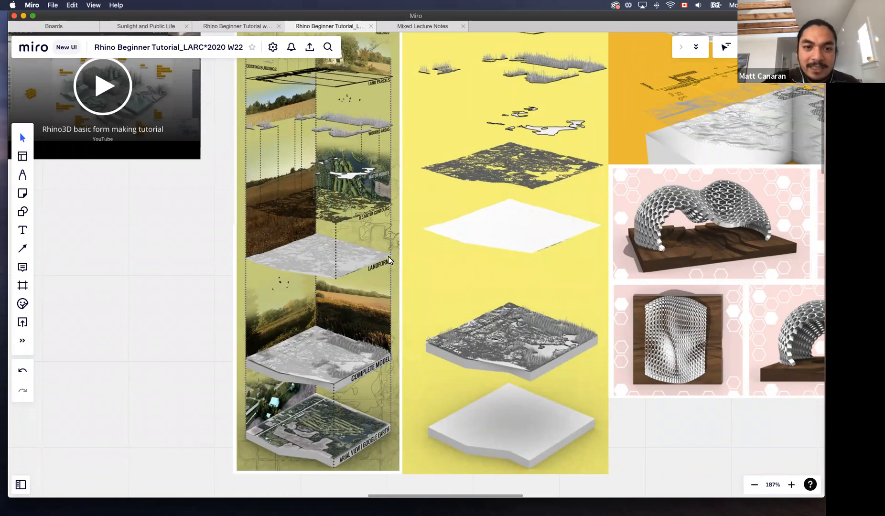
Step: Examine the labelled layers of the Clair-Maltby terrain model poster, from landform and contours up through water bodies, wooded areas and land parcels
scroll(367, 215, "up", 5)
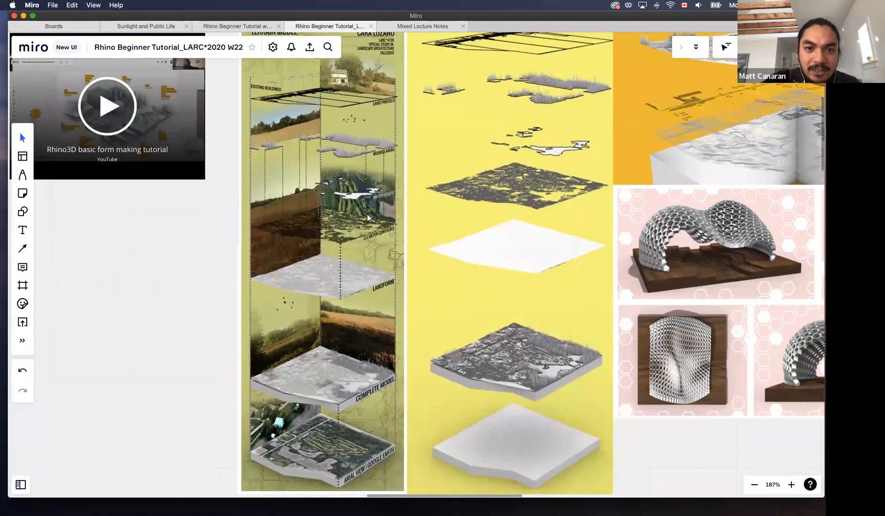
scroll(367, 215, "up", 3)
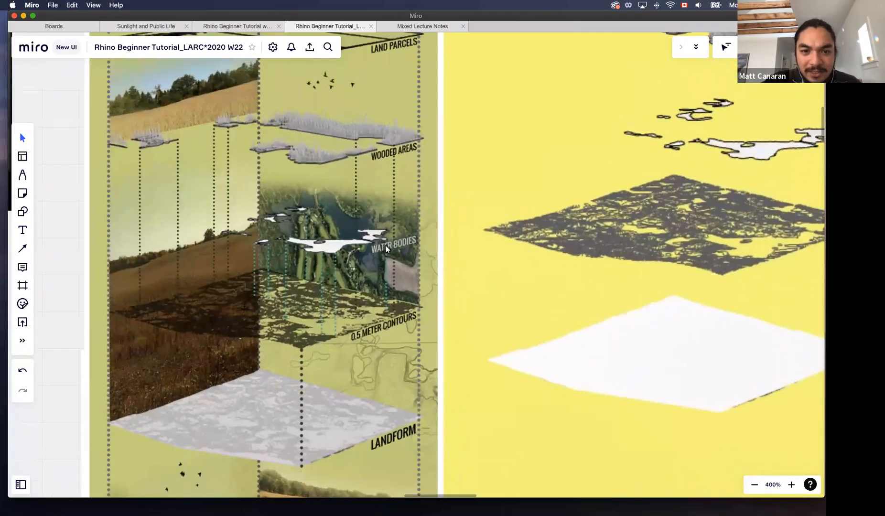
scroll(406, 241, "up", 3)
scroll(407, 241, "up", 2)
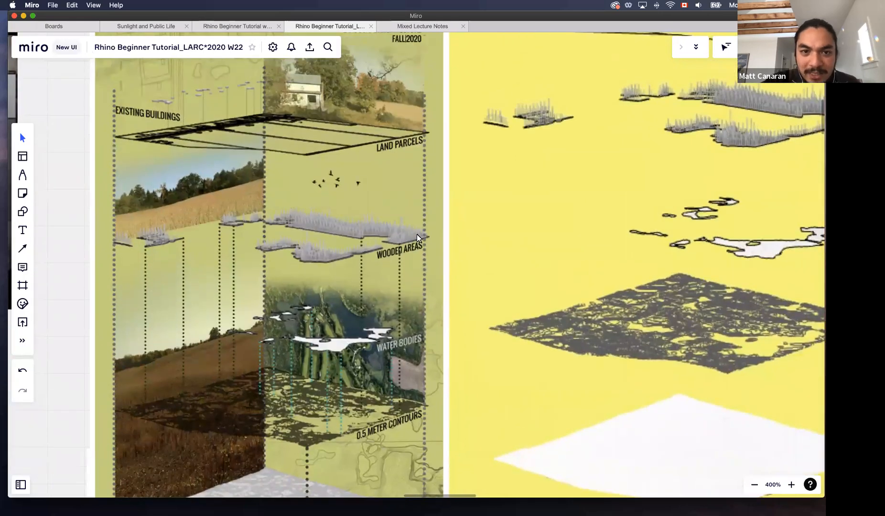
scroll(417, 235, "up", 3)
scroll(420, 211, "down", 1)
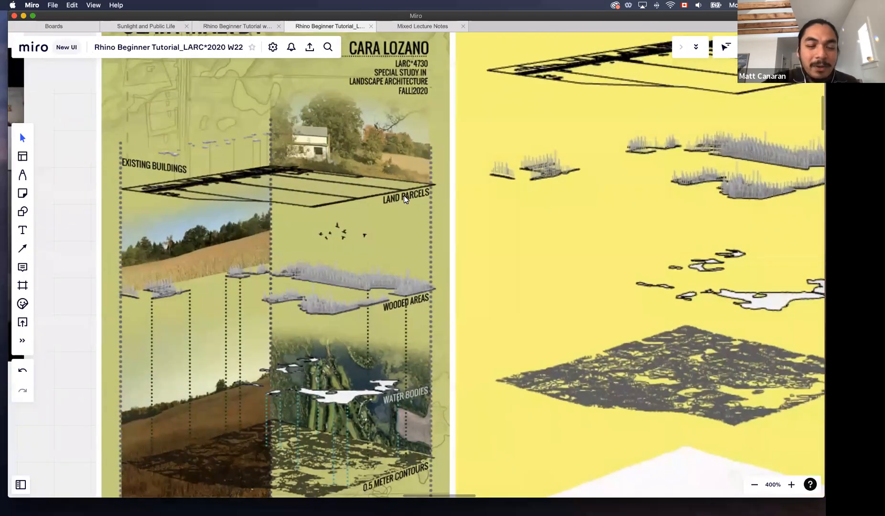
scroll(397, 236, "up", 2)
scroll(397, 236, "down", 3)
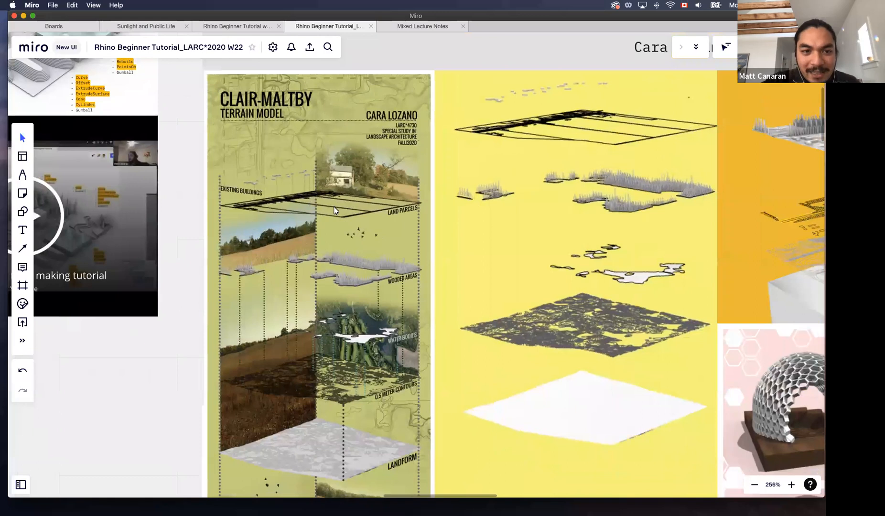
scroll(363, 222, "down", 2)
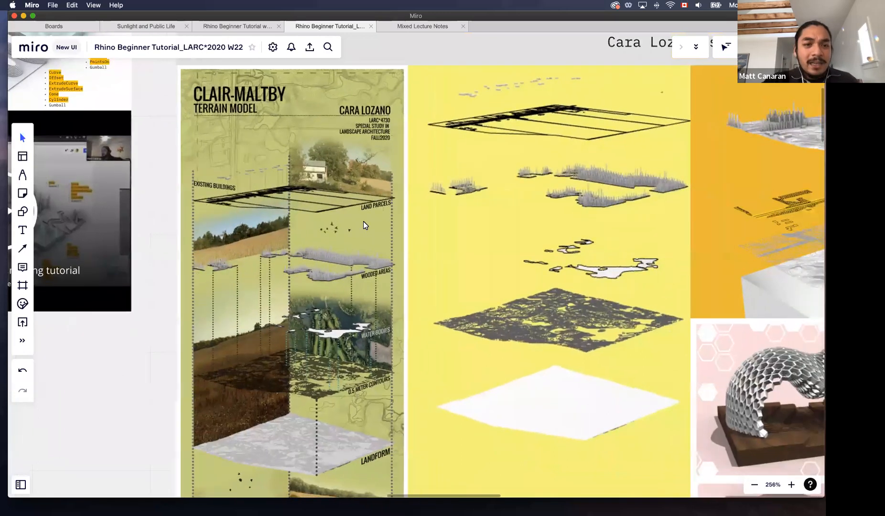
Step: Examine the exploded layer diagrams beside the Clair-Maltby poster and the renderings of the perforated shell structure on its wooden base
scroll(431, 123, "right", 3)
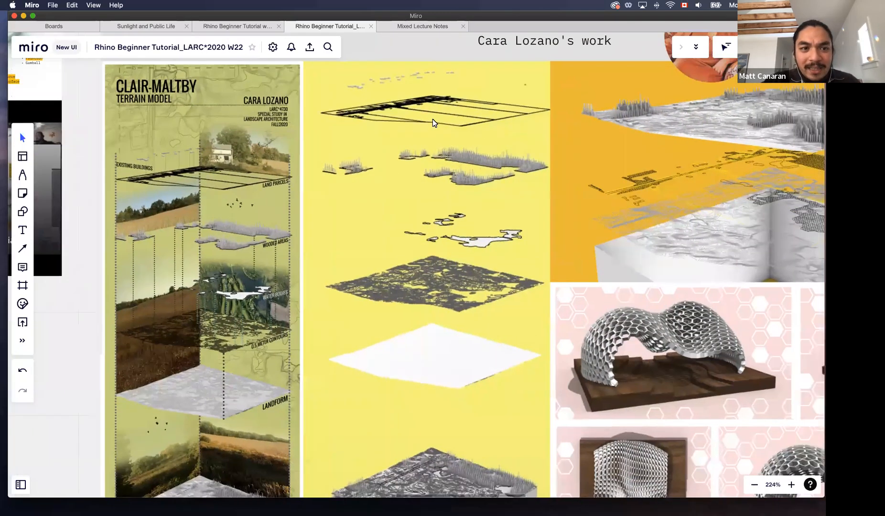
scroll(432, 119, "down", 2)
scroll(432, 119, "down", 2)
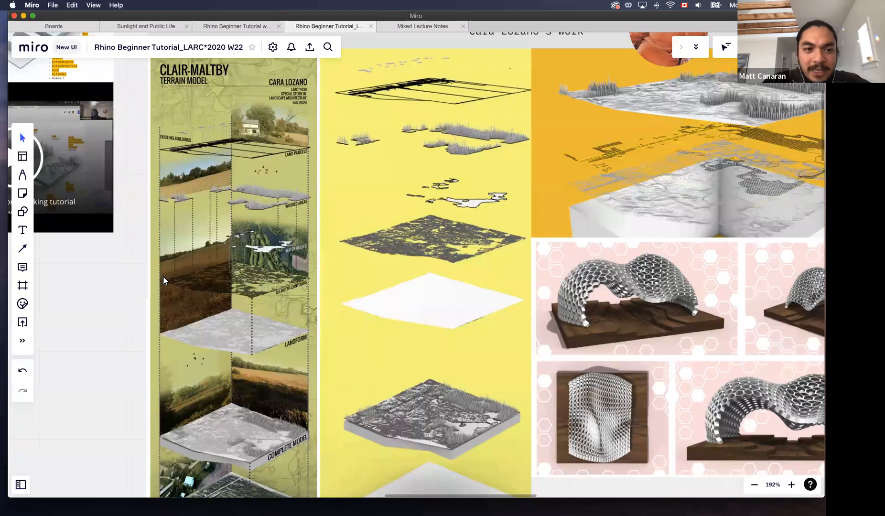
scroll(163, 277, "down", 3)
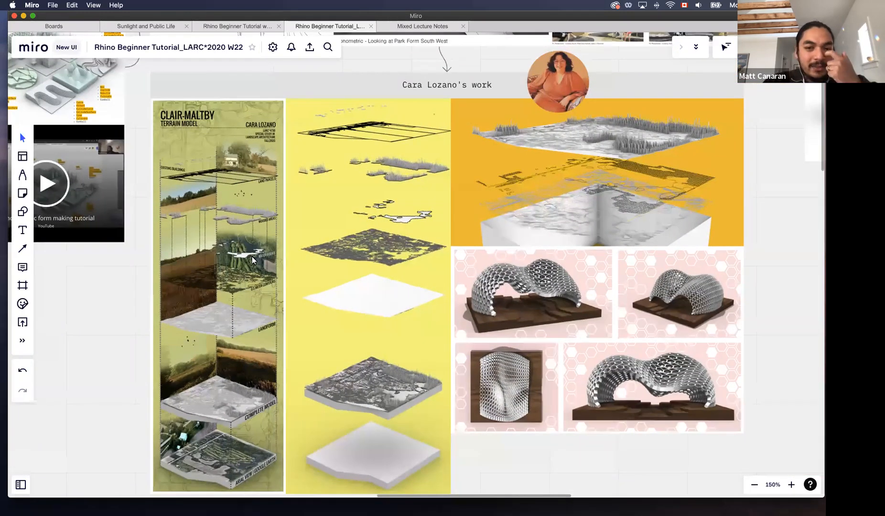
scroll(251, 260, "right", 2)
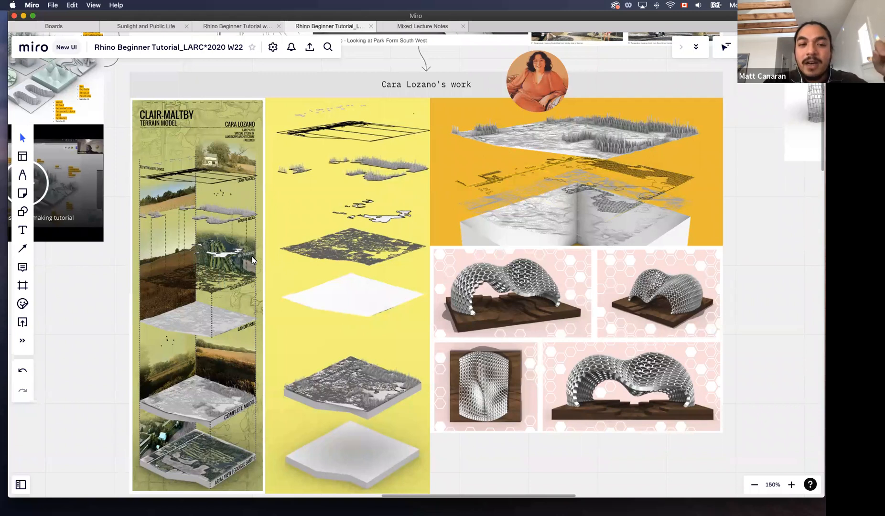
scroll(252, 261, "right", 1)
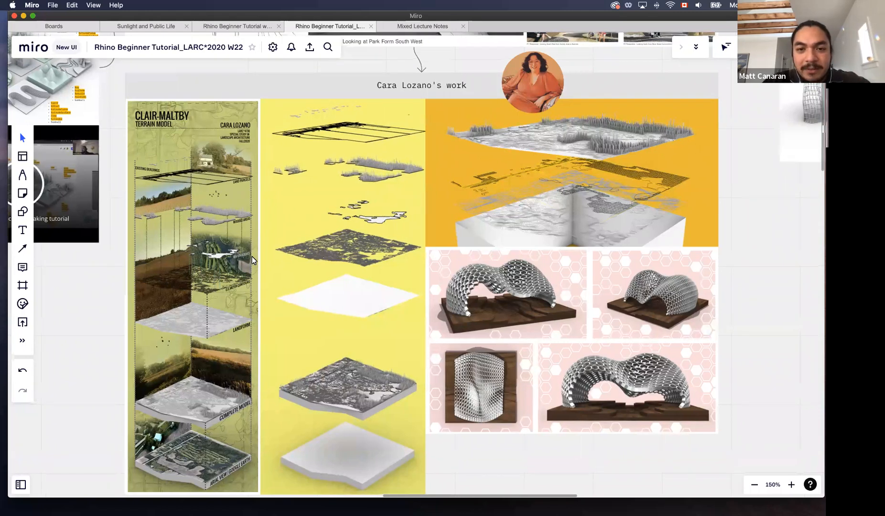
scroll(252, 256, "right", 6)
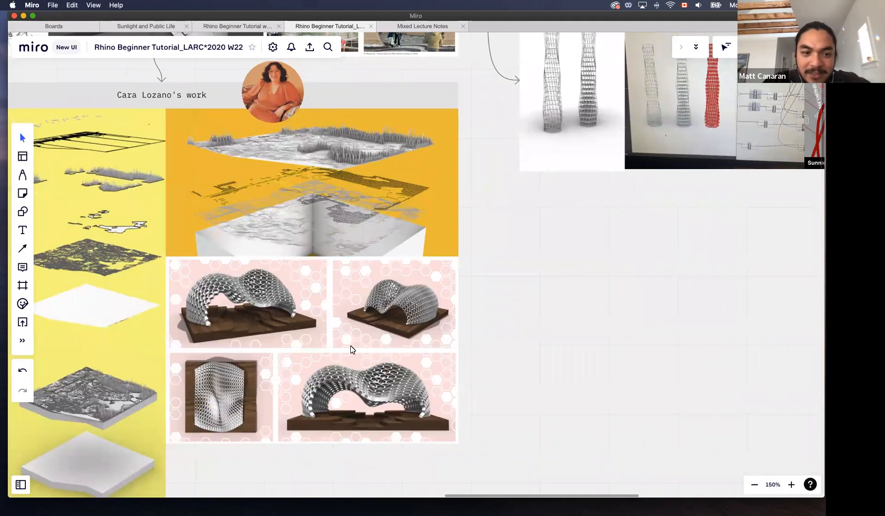
Step: Examine the Rhino/Grasshopper & Ladybug section with its tower models, node script and Direct Sun Hours map
scroll(570, 239, "right", 10)
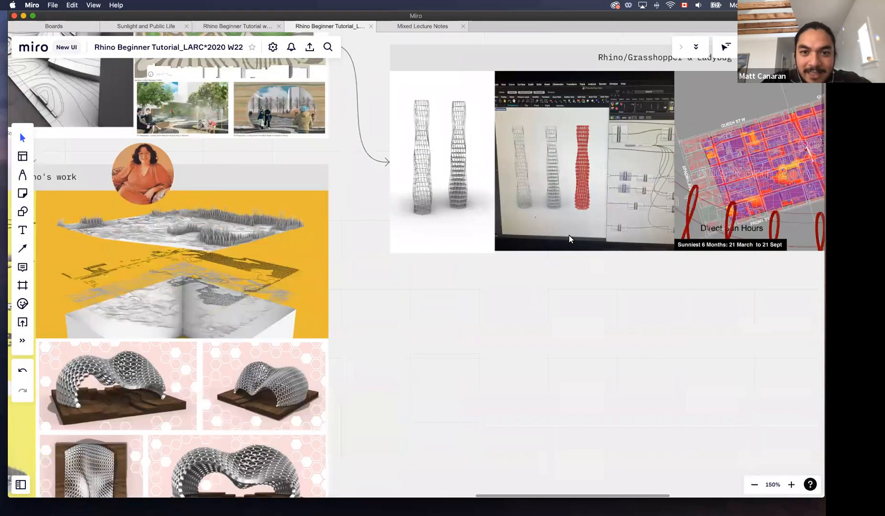
scroll(569, 238, "right", 3)
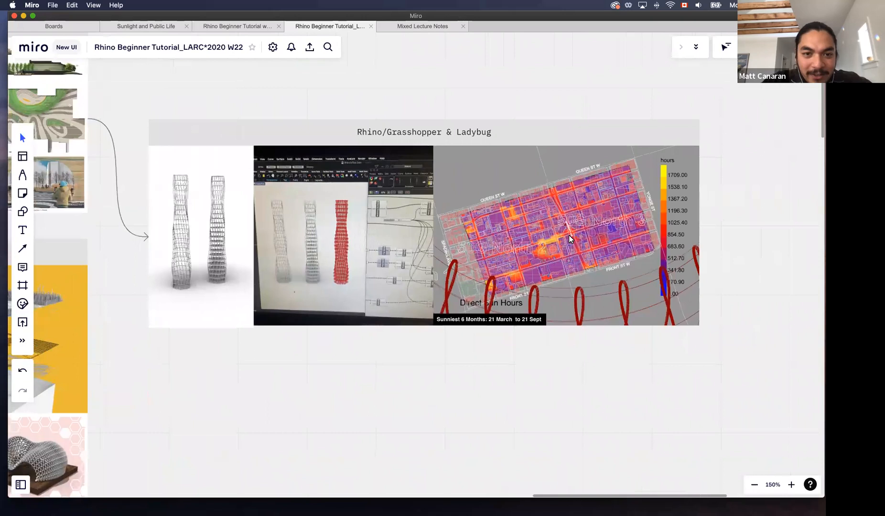
scroll(568, 238, "up", 5, "ctrl")
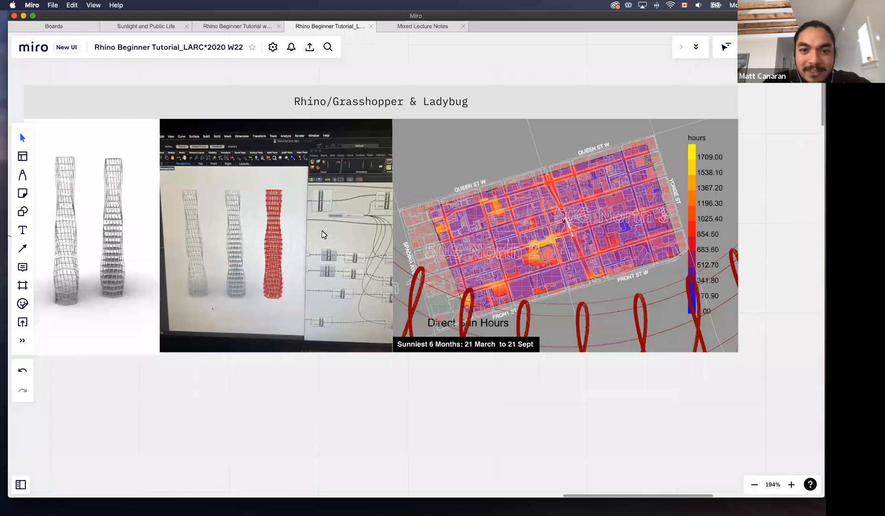
scroll(323, 234, "right", 3)
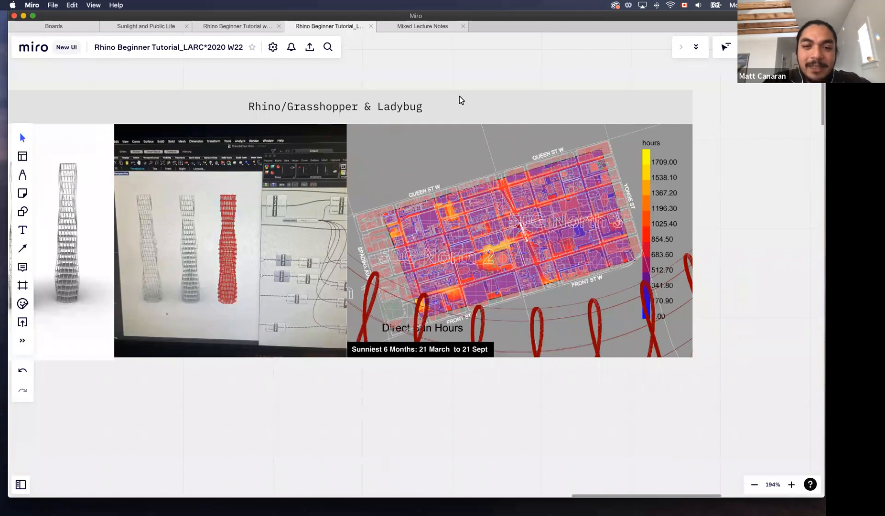
scroll(459, 96, "down", 6)
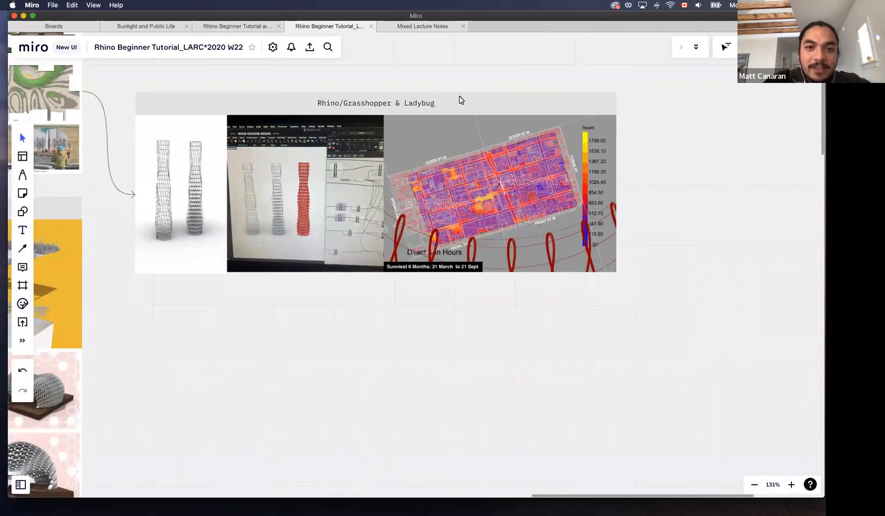
Step: Go to the Basics Tutorial section and examine the Basic Rhino Commands diagram with its annotated plaza model
scroll(459, 97, "down", 4)
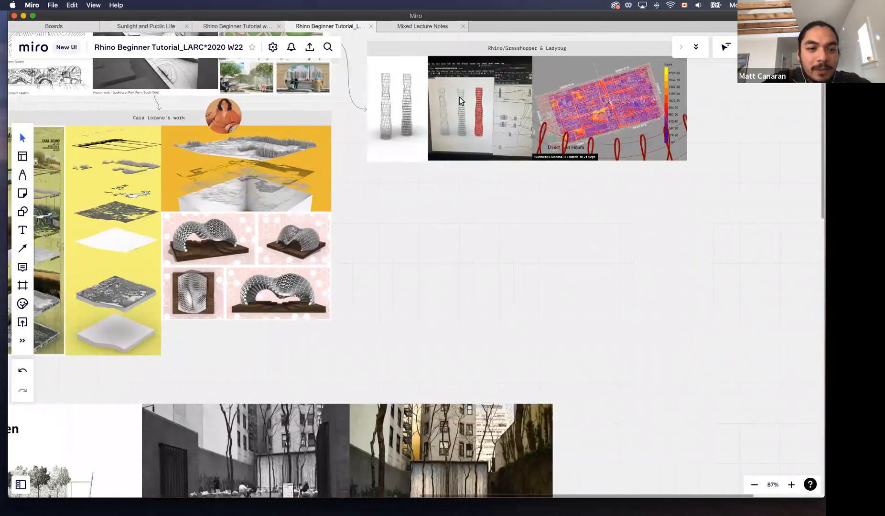
scroll(459, 97, "left", 1)
scroll(36, 365, "left", 3)
scroll(35, 365, "down", 1)
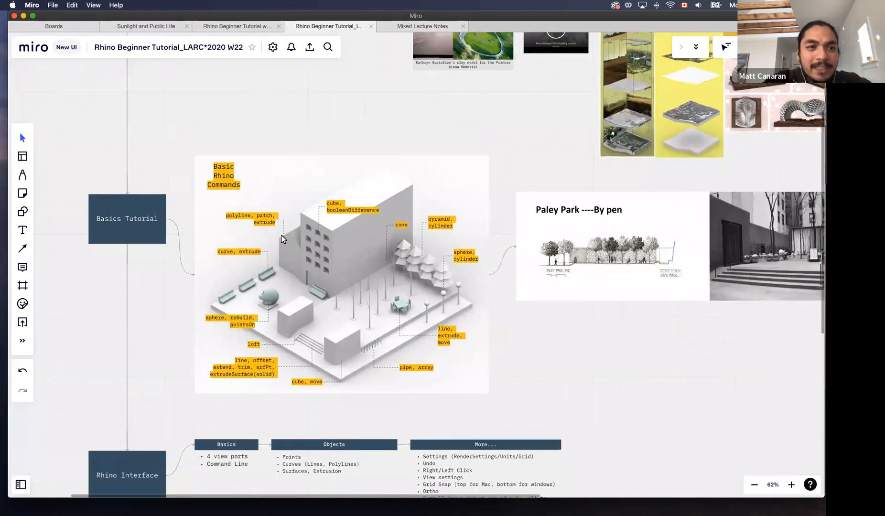
scroll(282, 239, "up", 5)
scroll(282, 238, "down", 1)
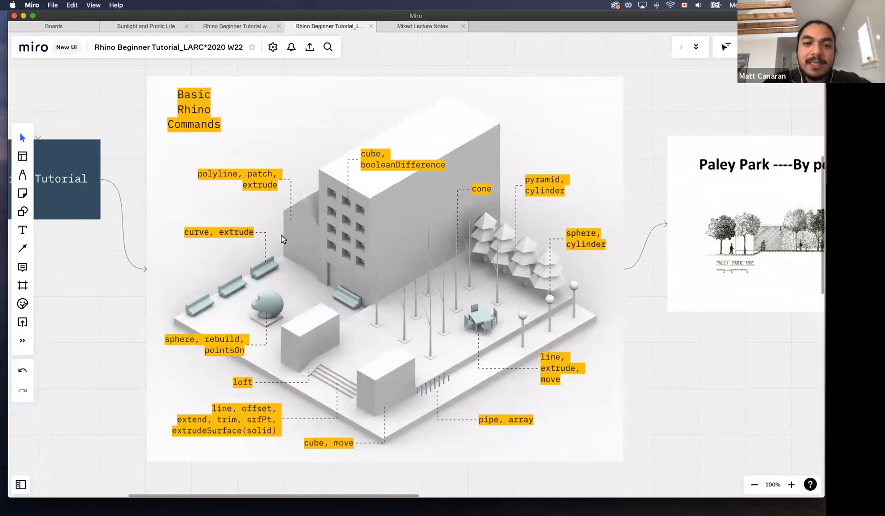
scroll(281, 239, "down", 5)
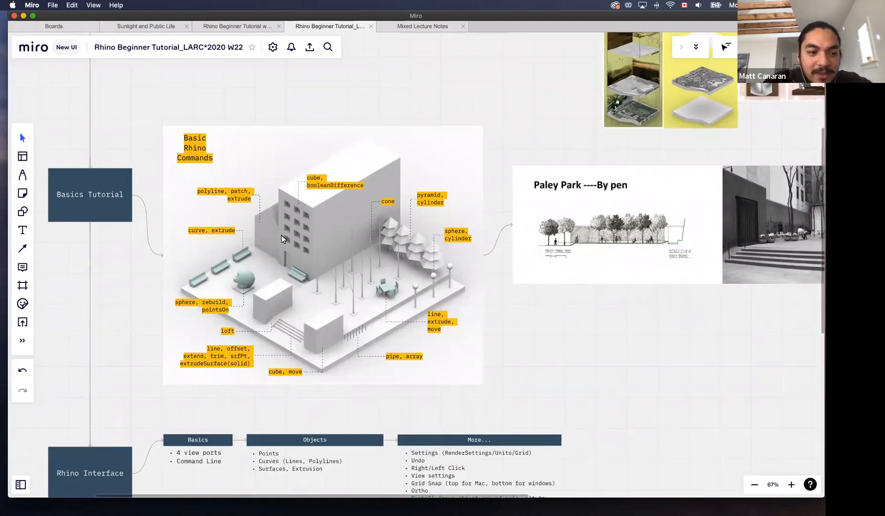
scroll(281, 239, "down", 3)
Step: Clear the Miro window out of view, launch Rhino 7 and create a new model
left_click_drag(632, 19, 0, 97)
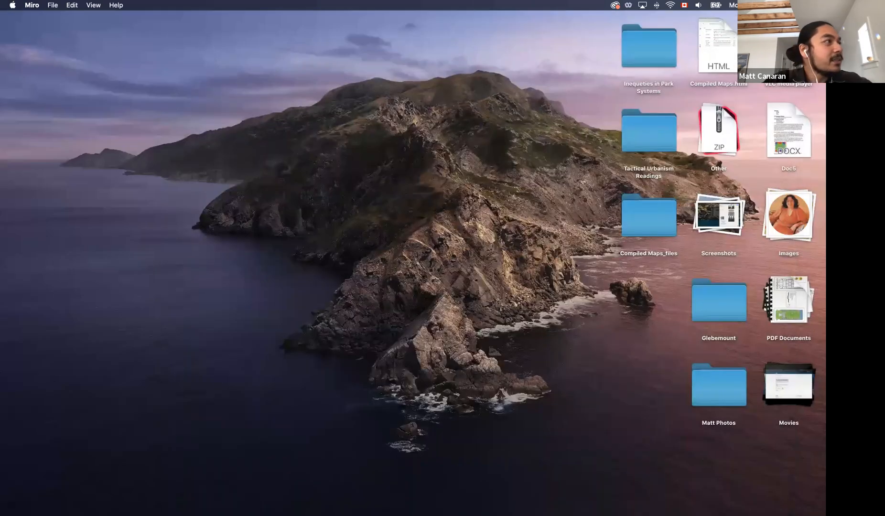
mouse_move(398, 510)
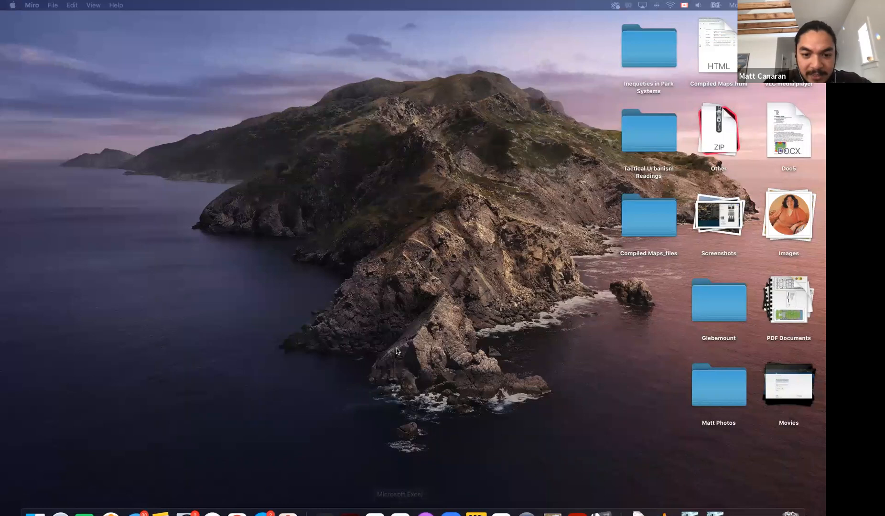
key("super+space")
type("rhino 7")
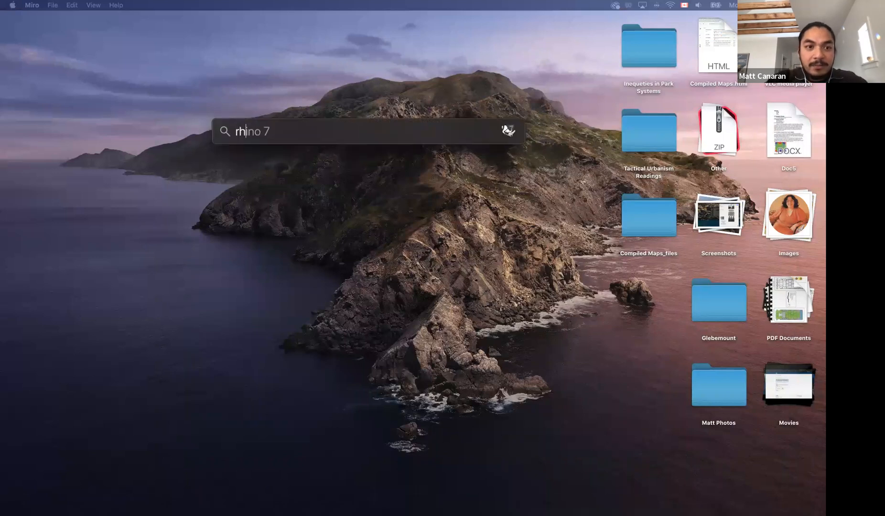
key("Return")
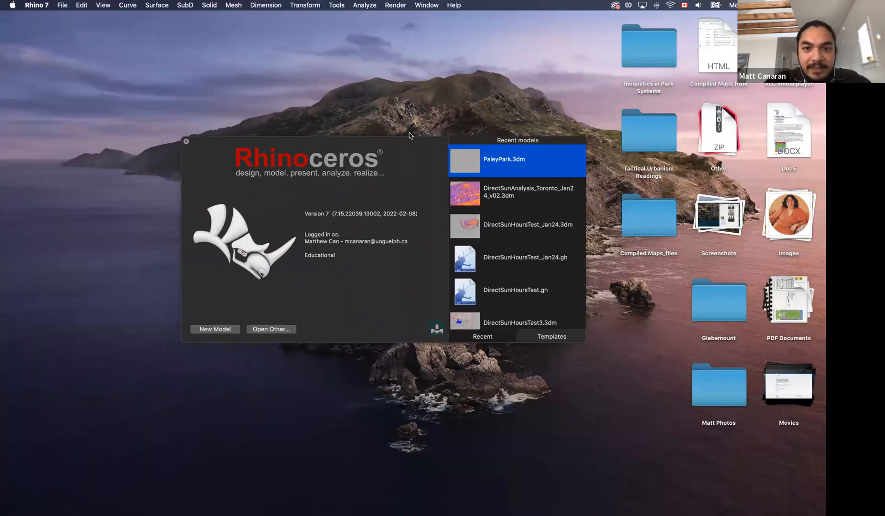
left_click(225, 329)
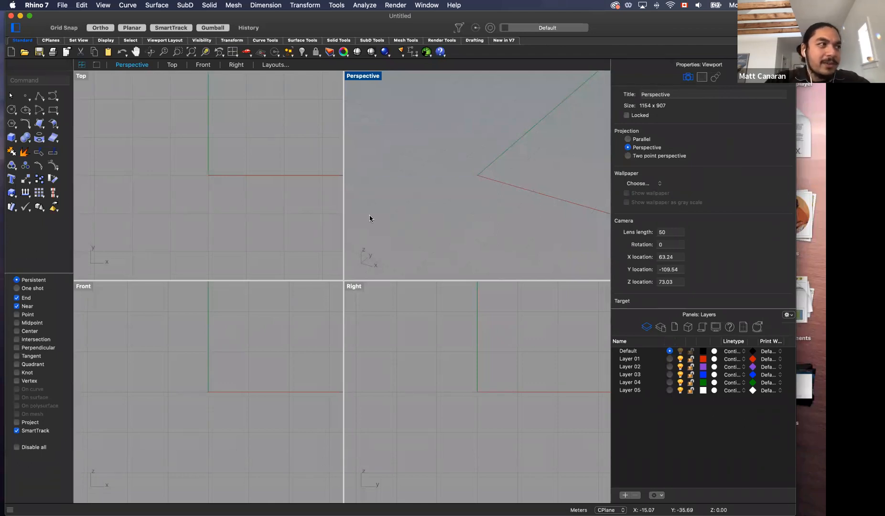
Step: Open the new model's document settings, review its units and tolerances, and close the settings
left_click(62, 4)
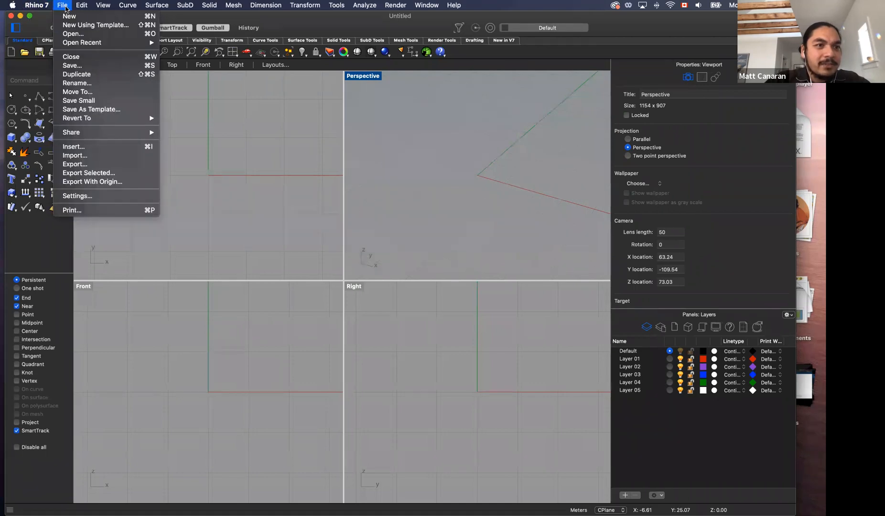
left_click(107, 197)
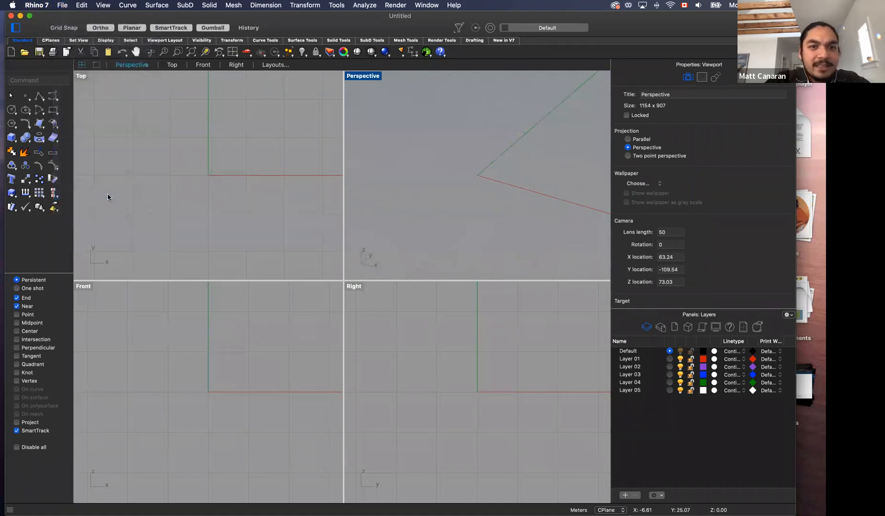
left_click_drag(604, 32, 286, 32)
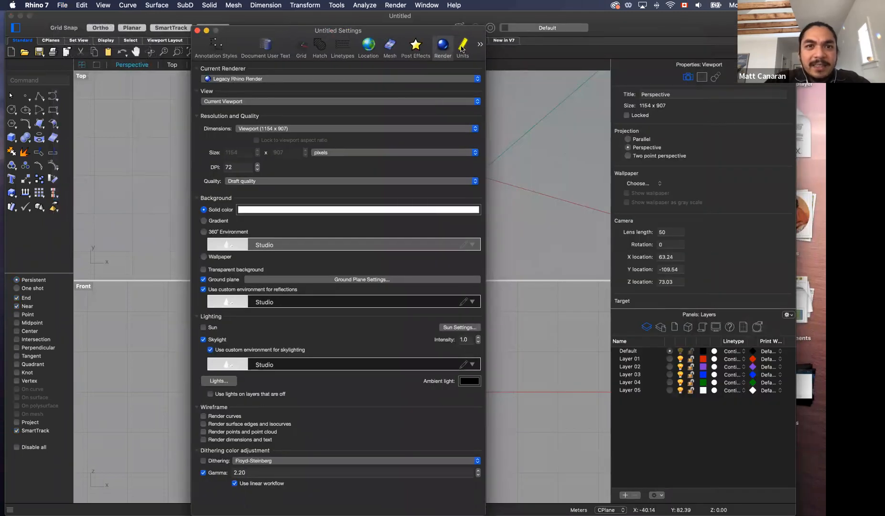
left_click(461, 48)
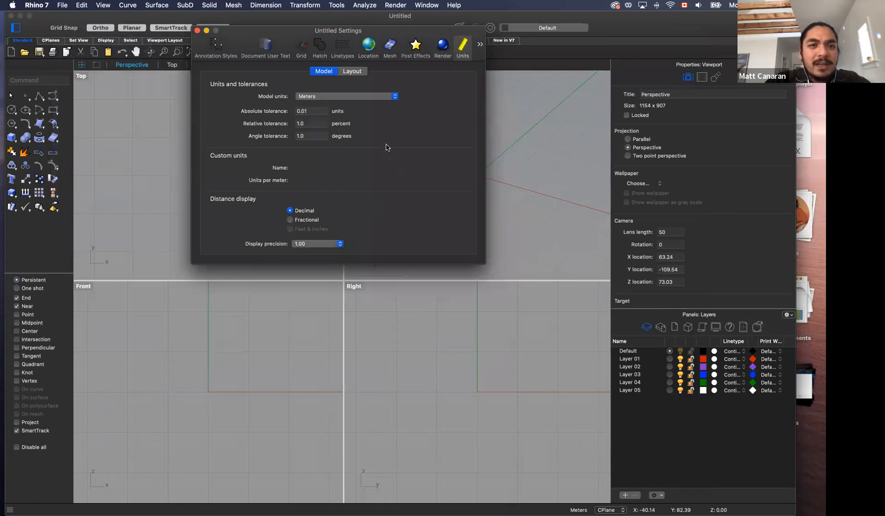
left_click(197, 31)
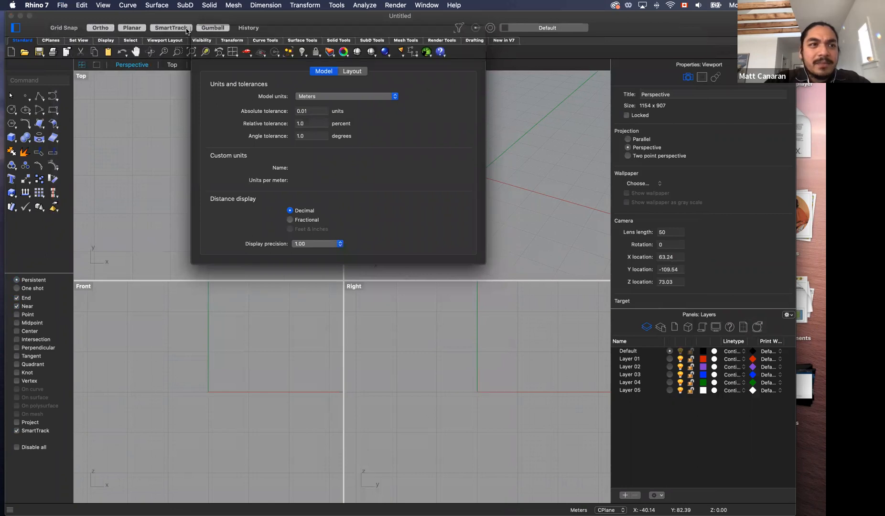
Step: Reopen the document settings, review the model units and tolerances again, and close the settings
left_click(62, 5)
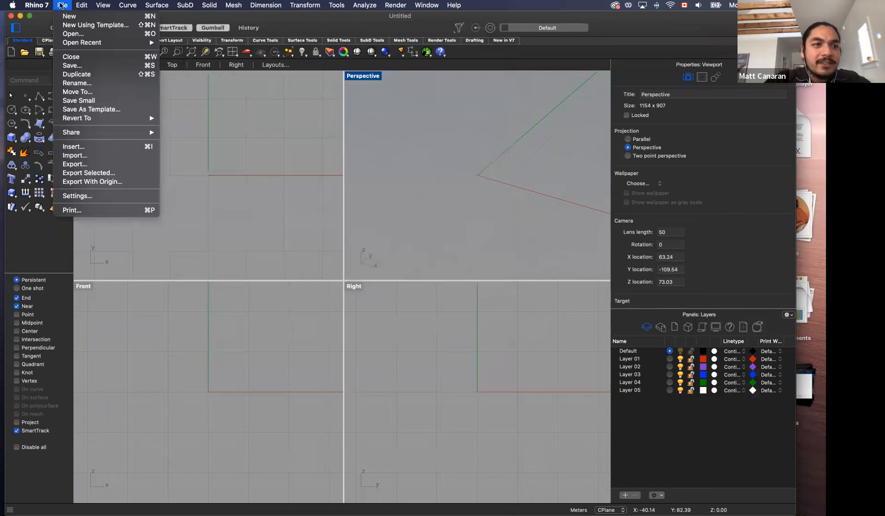
left_click(77, 195)
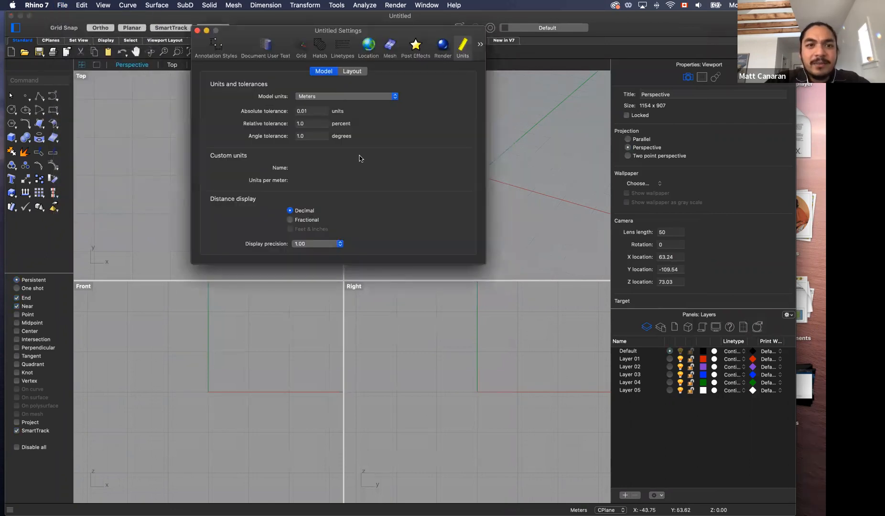
left_click(197, 31)
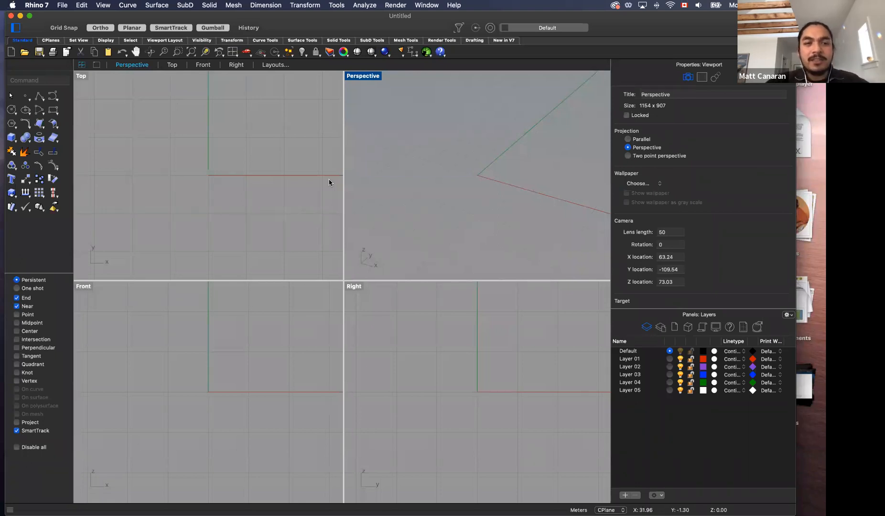
Step: Open the recent model PaleyPark.3dm and show it in the four-viewport layout
left_click(64, 5)
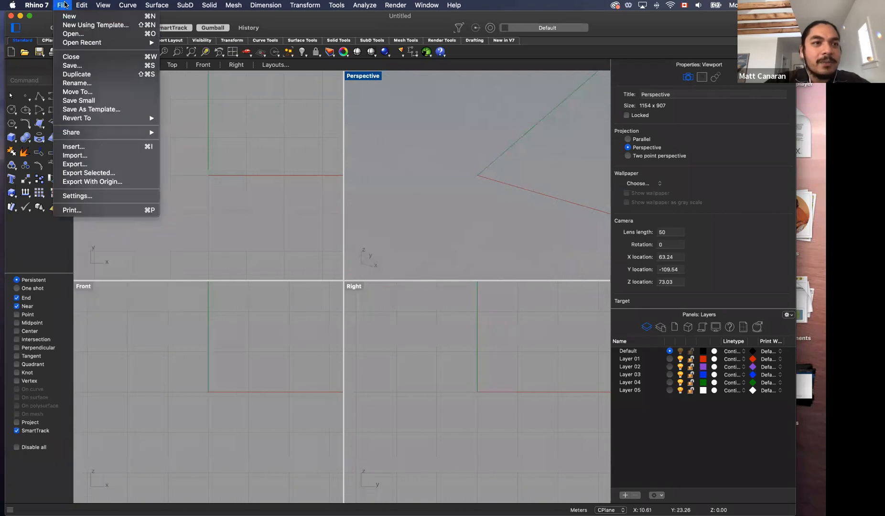
mouse_move(123, 44)
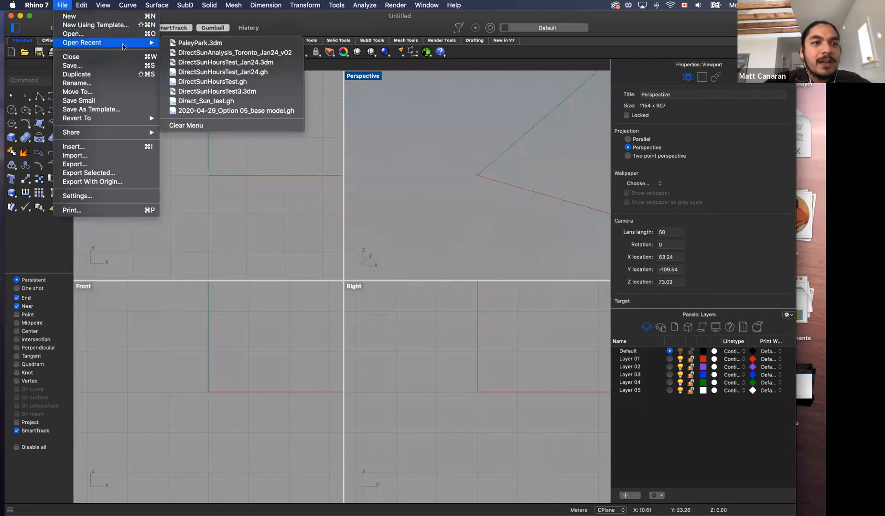
left_click(226, 47)
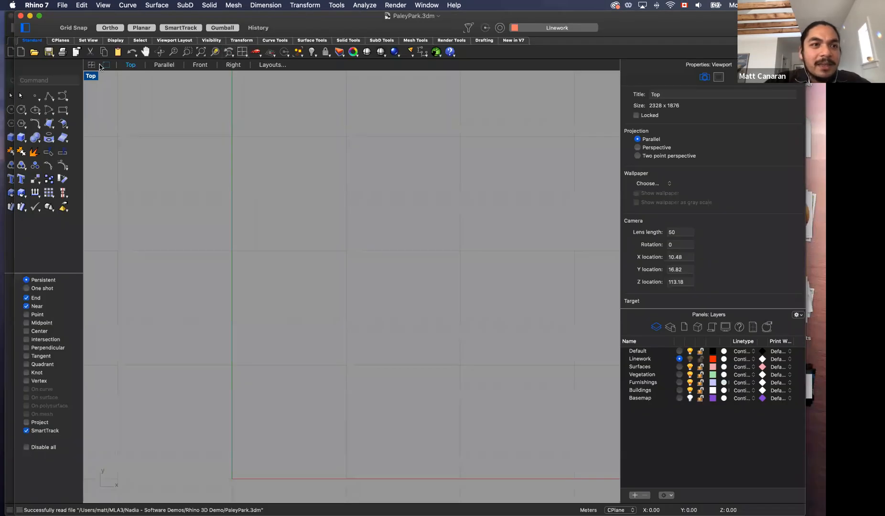
left_click(94, 65)
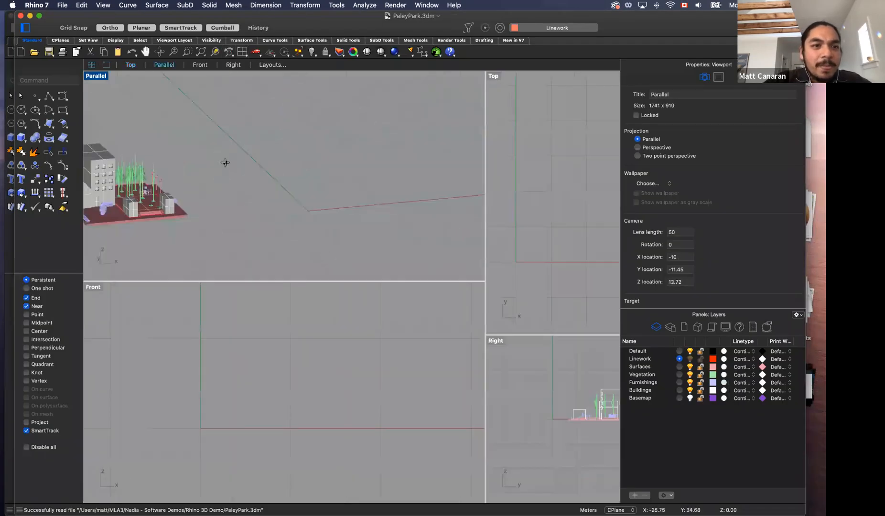
Step: Frame the whole park model in the Parallel viewport and narrow that viewport to widen the Top and Right ones
scroll(336, 166, "down", 5)
scroll(206, 181, "up", 6)
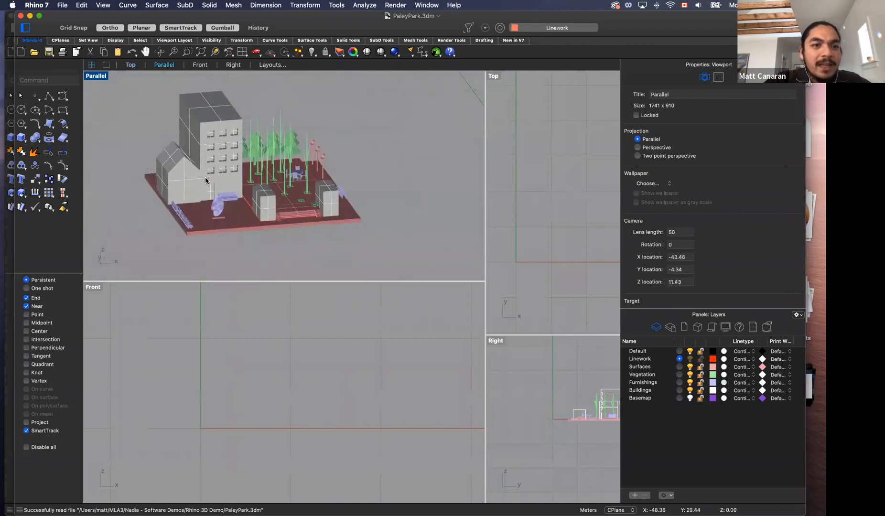
scroll(206, 180, "up", 2)
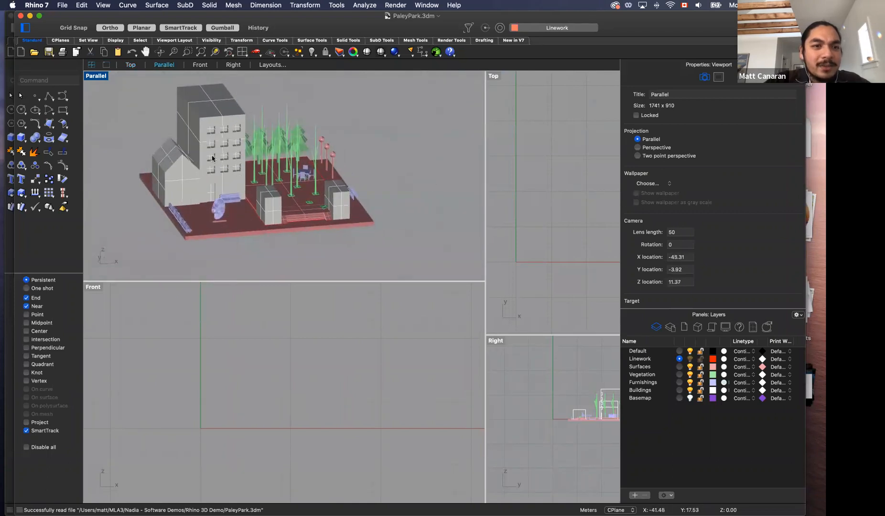
left_click_drag(484, 310, 374, 300)
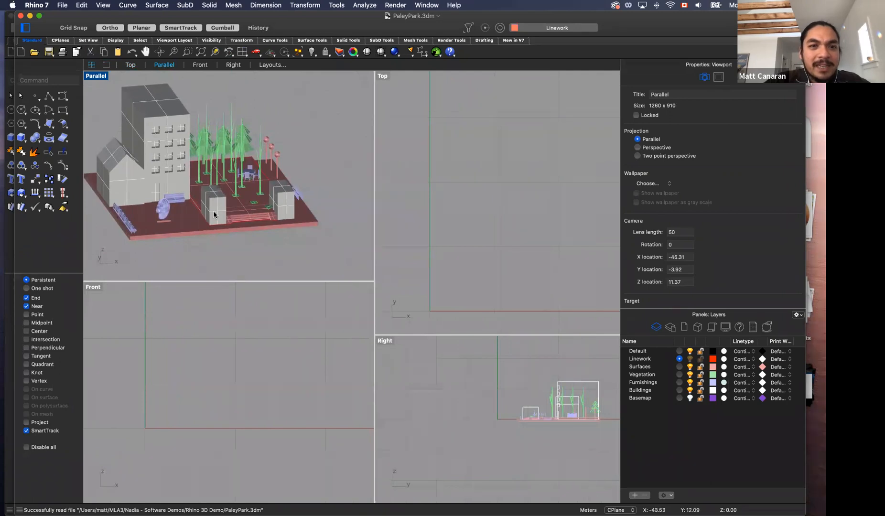
Step: Zoom the Top viewport to the model's extents, leaving a small margin around the plan
left_click(446, 192)
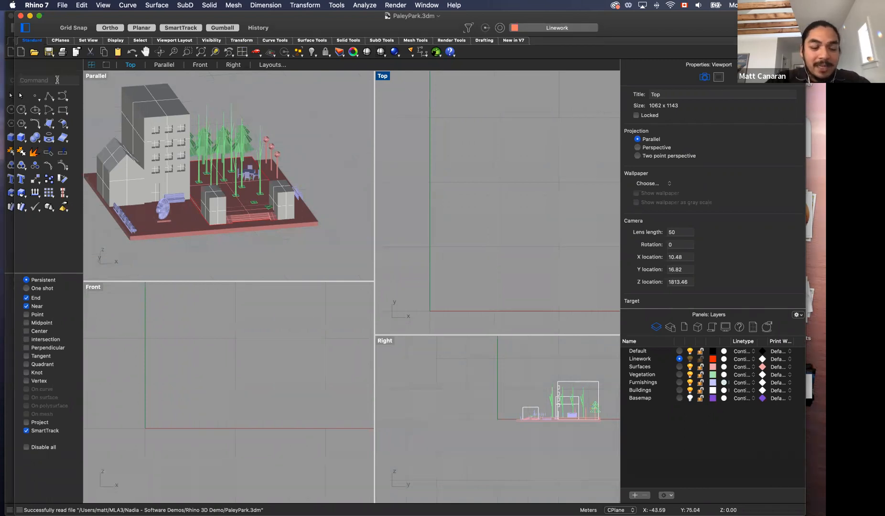
type("zoom")
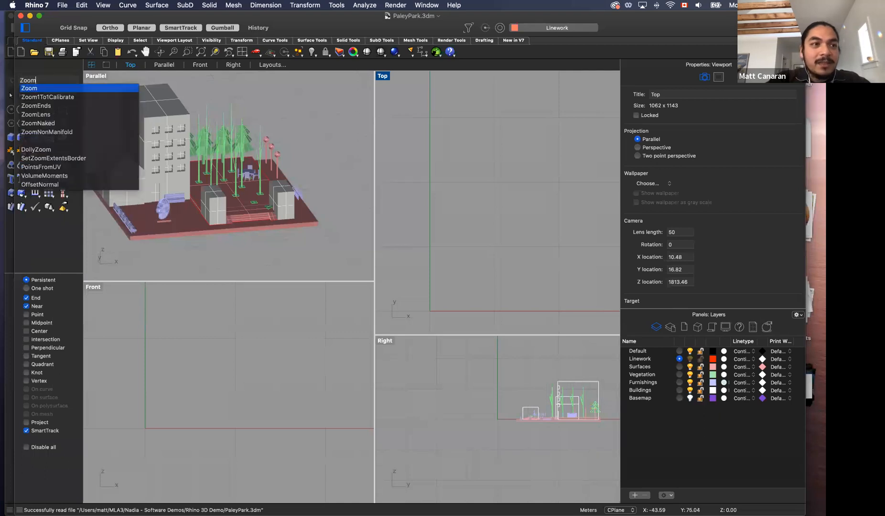
key("Return")
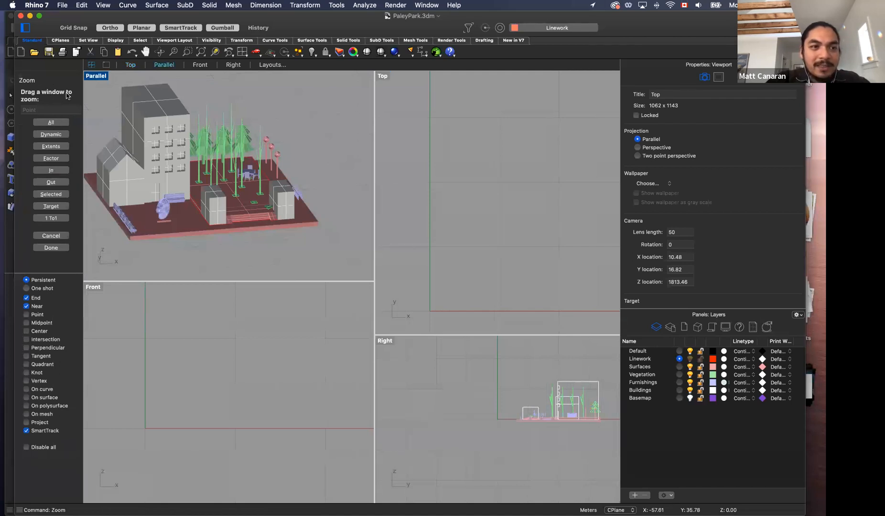
left_click(61, 149)
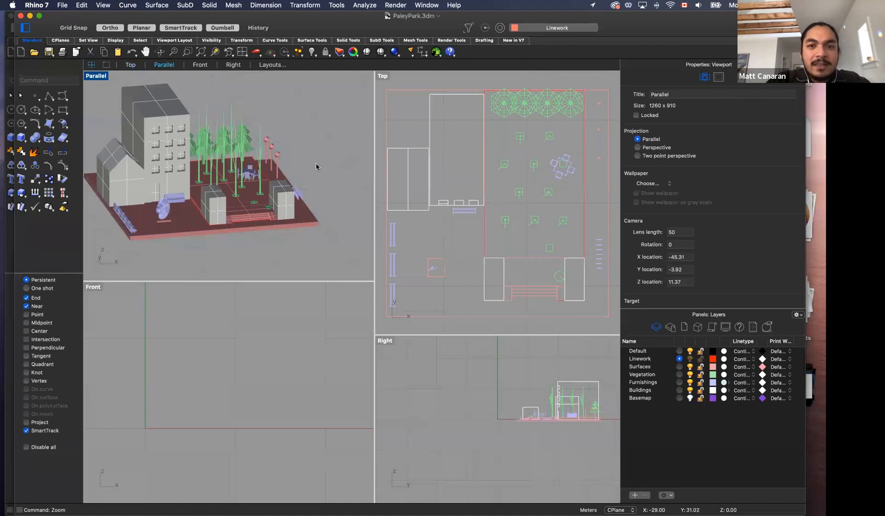
scroll(472, 154, "down", 3)
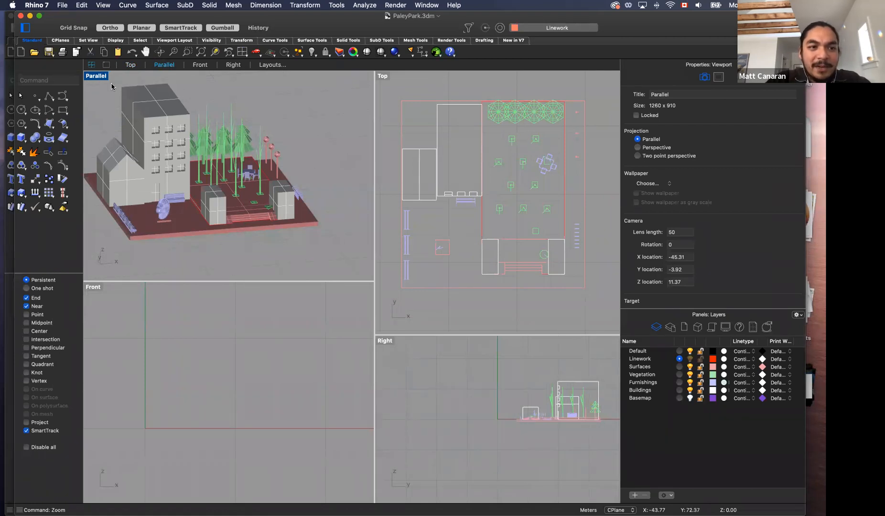
Step: Zoom the Front viewport to the model's extents
left_click(179, 358)
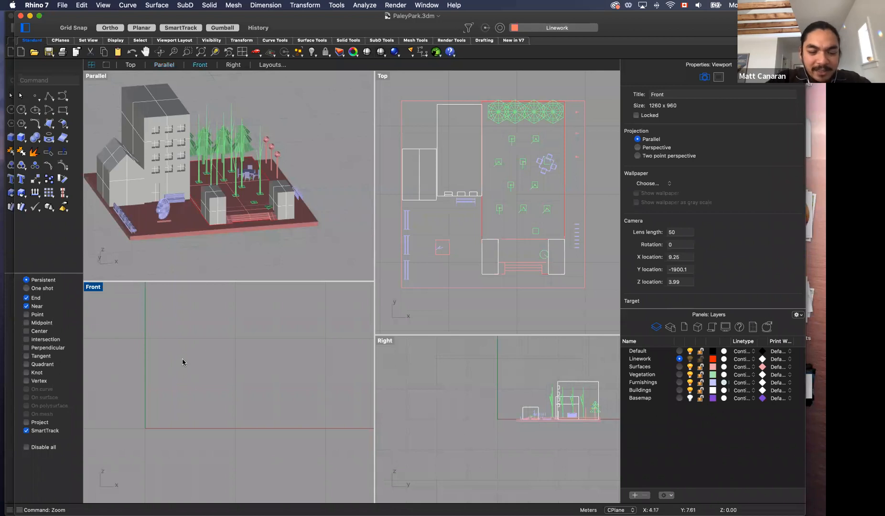
type("Zoom")
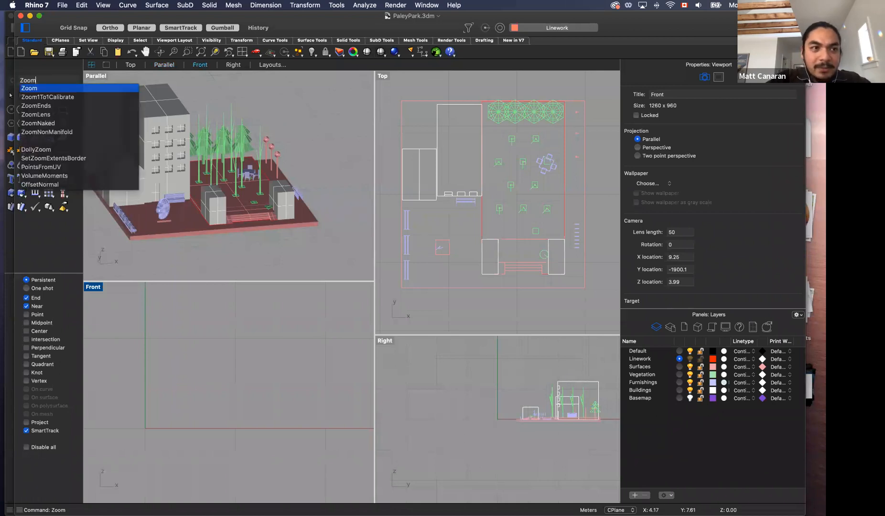
key("Return")
type("e")
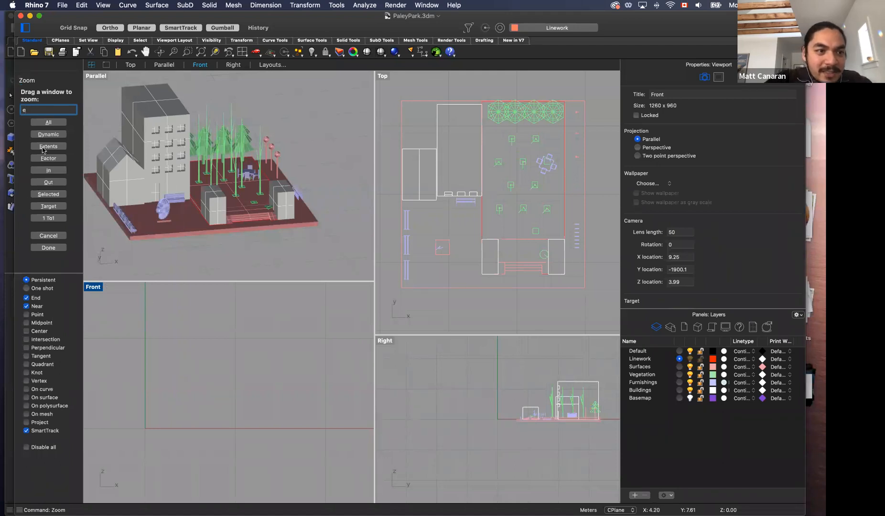
key("Return")
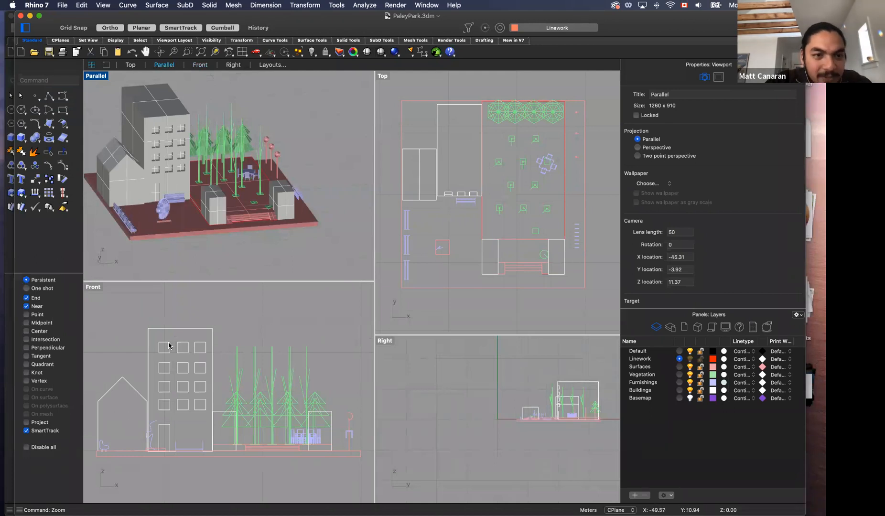
Step: Centre and enlarge the park model in the Right viewport without using the Zoom command
left_click(465, 395)
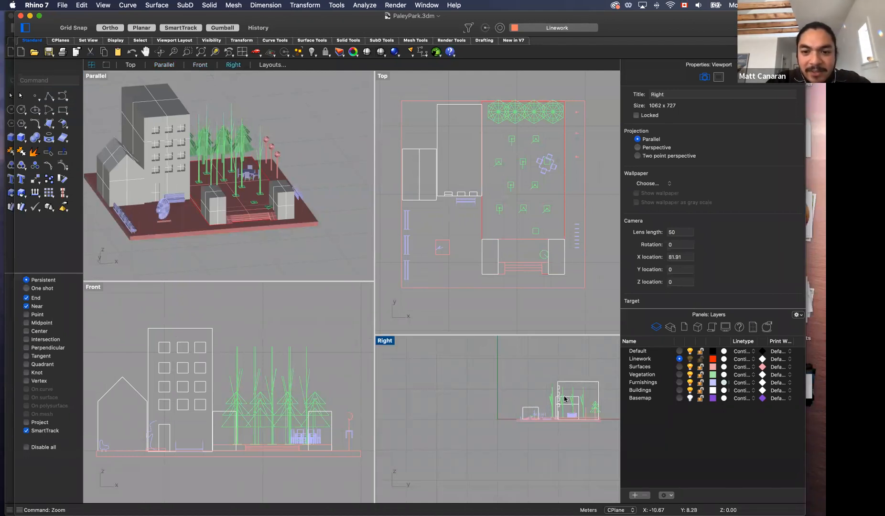
scroll(603, 418, "up", 3)
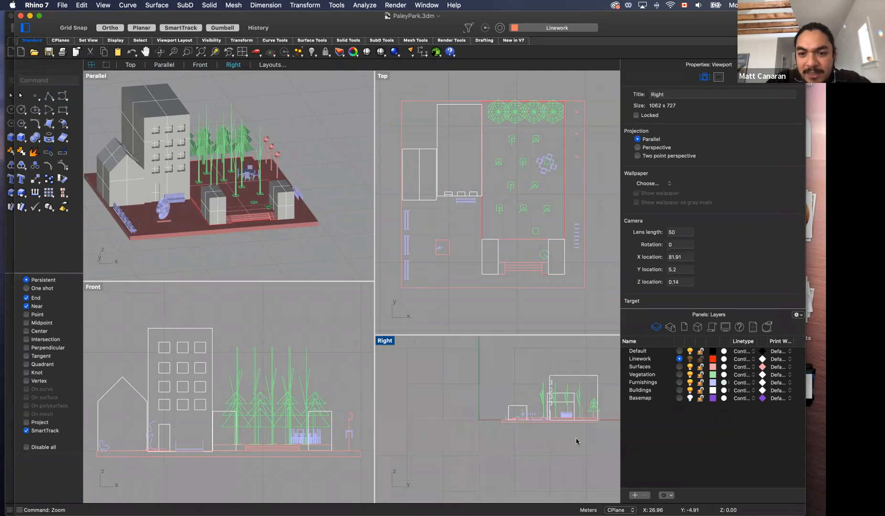
right_click_drag(572, 439, 517, 458)
scroll(529, 430, "down", 3)
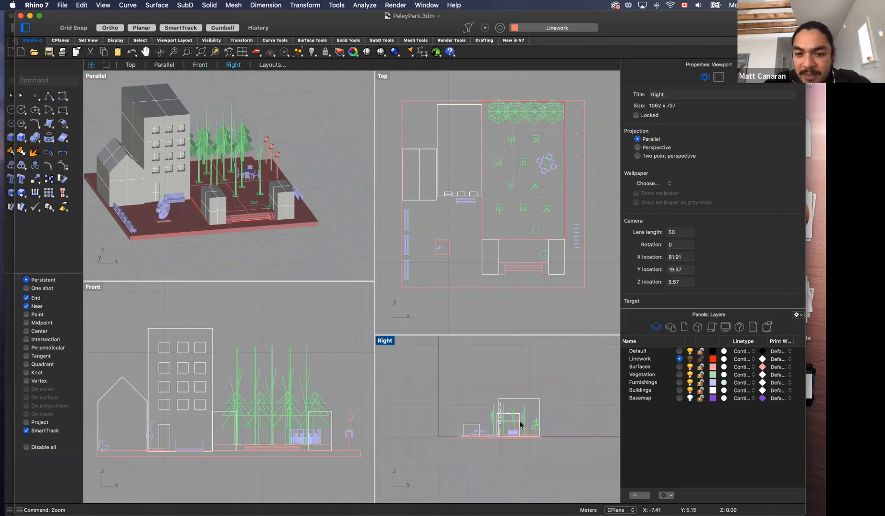
scroll(496, 450, "up", 3)
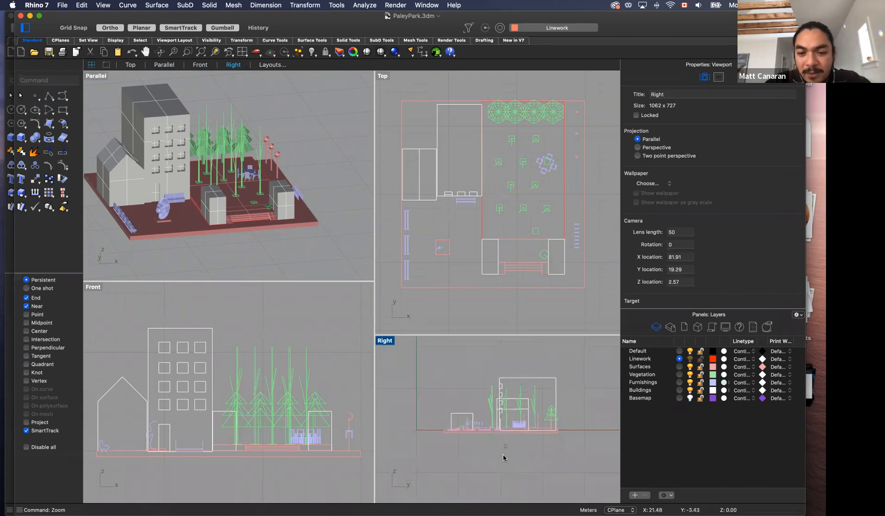
scroll(524, 406, "up", 5)
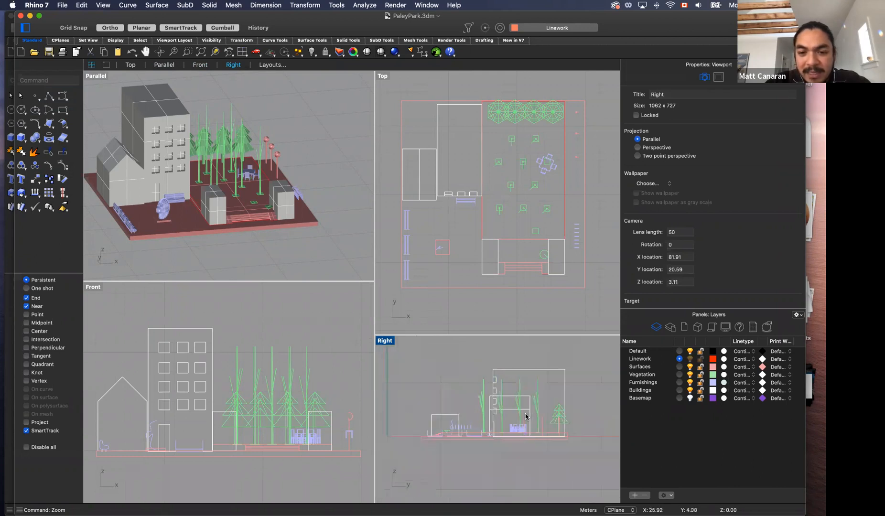
scroll(524, 406, "down", 2)
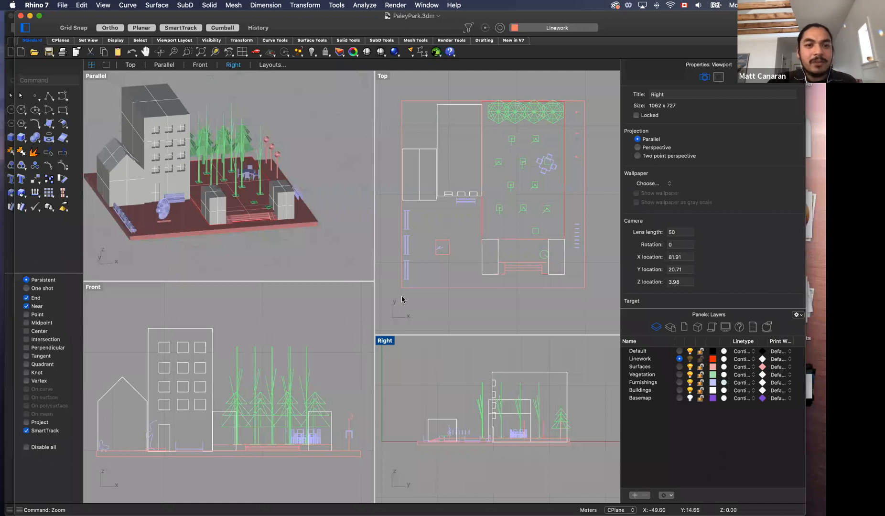
Step: Resize the four viewports so Parallel and Front are wider and the upper and lower rows are level
left_click_drag(375, 256, 225, 256)
left_click_drag(290, 256, 403, 267)
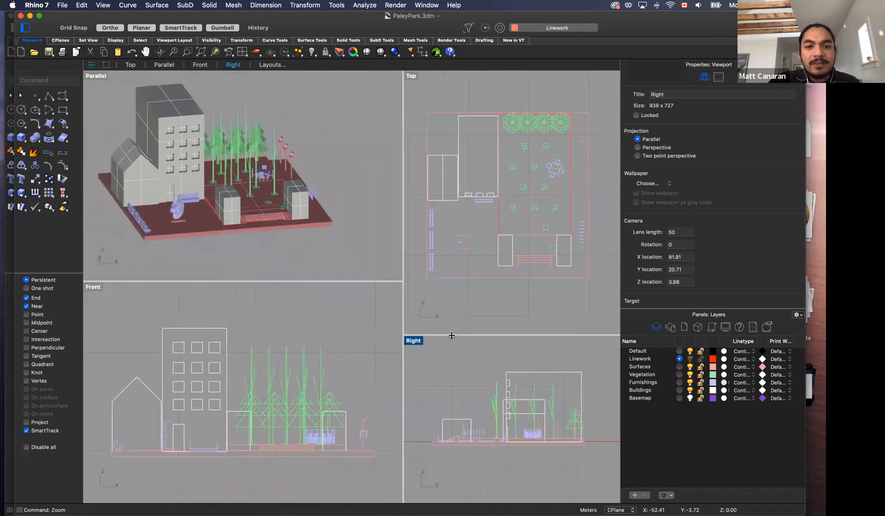
left_click_drag(452, 333, 454, 281)
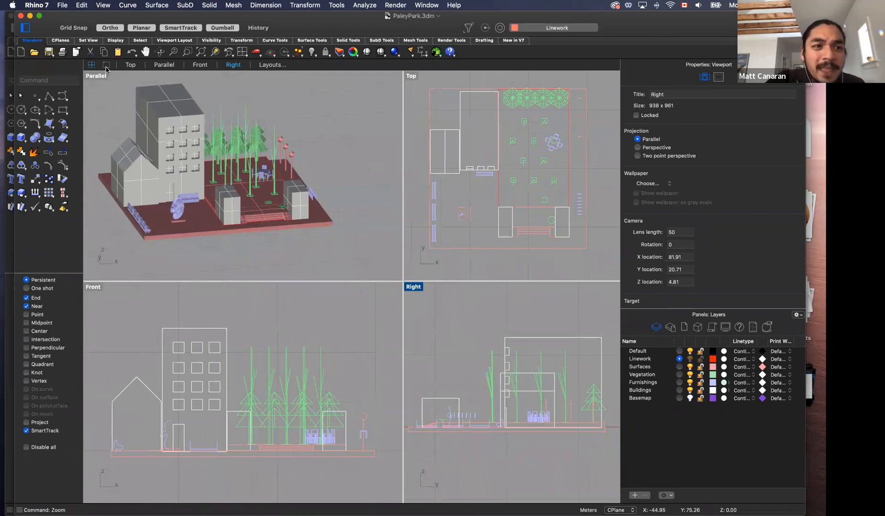
Step: Maximize the Parallel viewport and frame the entire park model in it
left_click(343, 114)
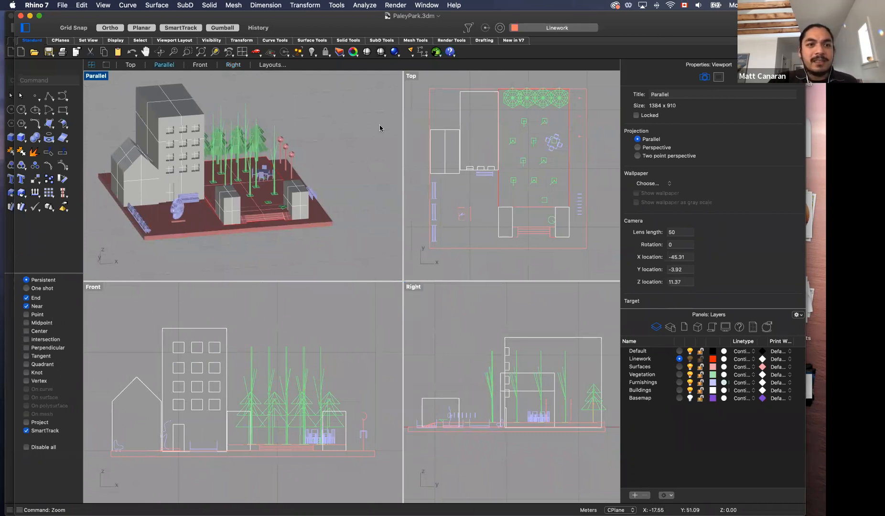
left_click(106, 66)
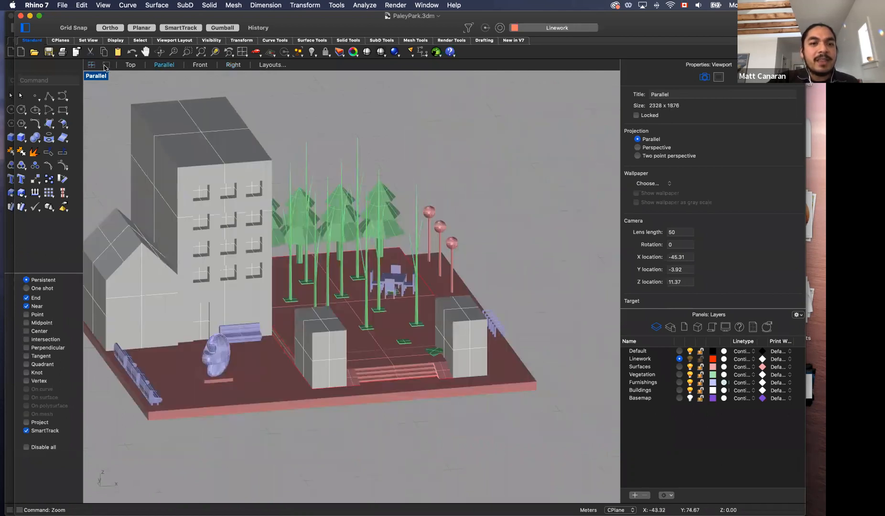
scroll(416, 202, "down", 3)
scroll(417, 202, "up", 3)
scroll(418, 203, "down", 2)
scroll(413, 201, "up", 2)
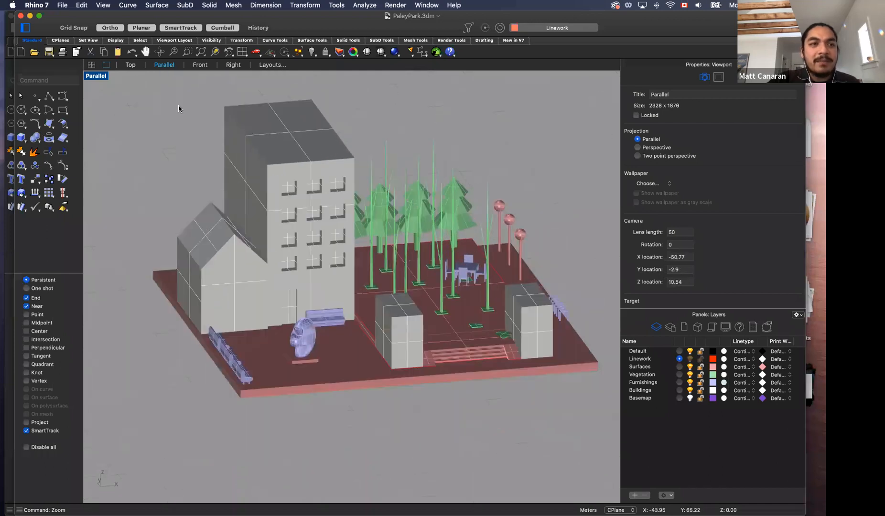
Step: View the model in the maximized Front and Top viewports, and return to the Parallel view
left_click(199, 65)
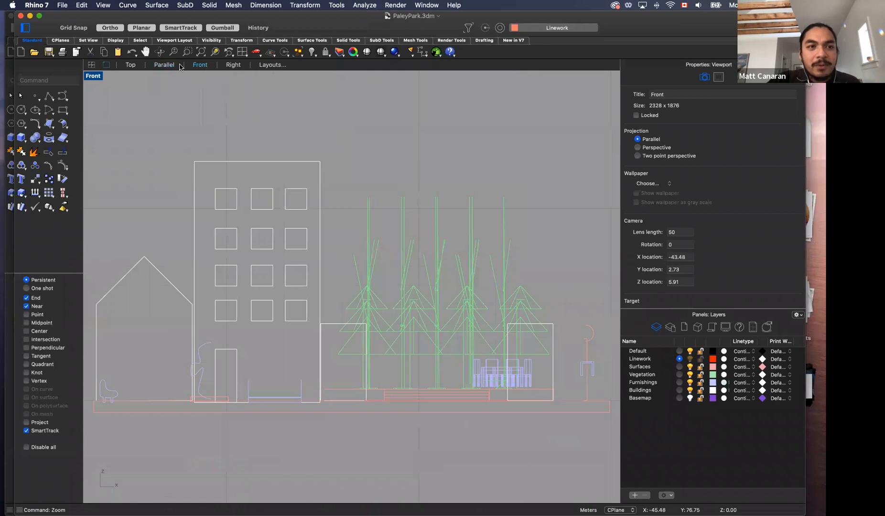
left_click(131, 65)
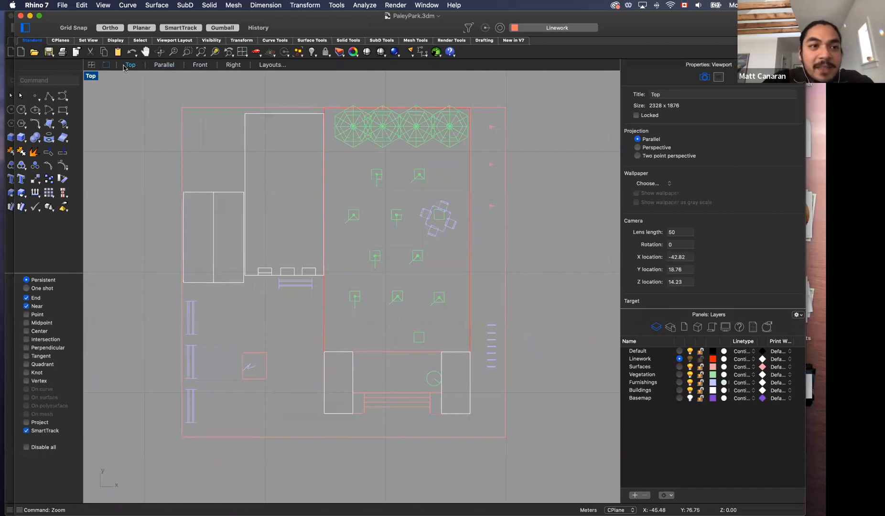
left_click(161, 67)
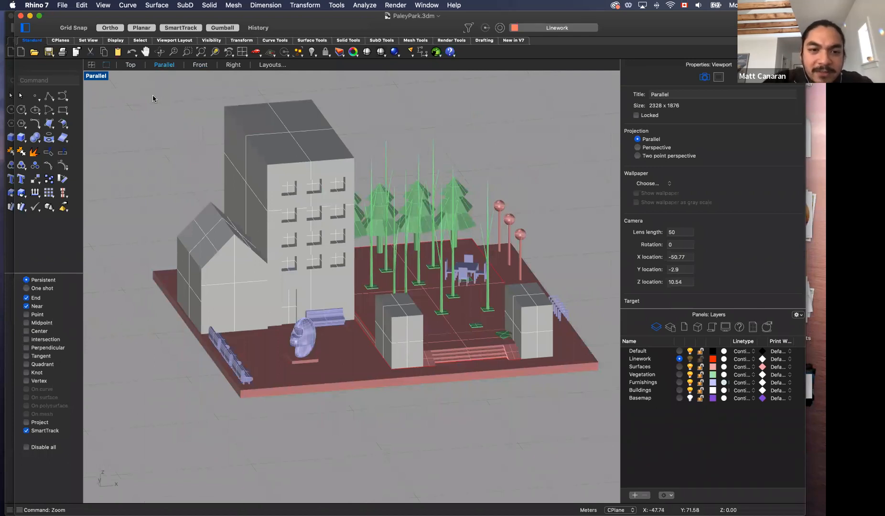
Step: Show the model in Wireframe display mode in the Parallel viewport, and return it to Shaded
left_click(100, 77)
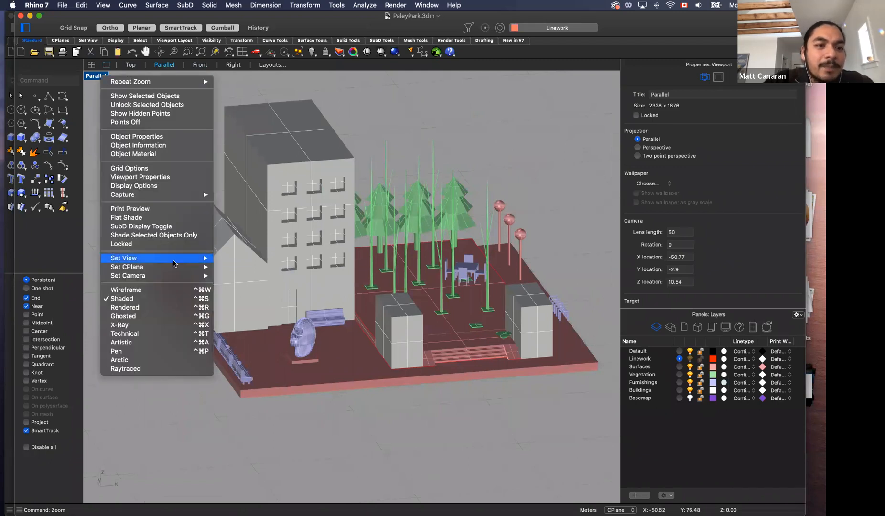
mouse_move(173, 263)
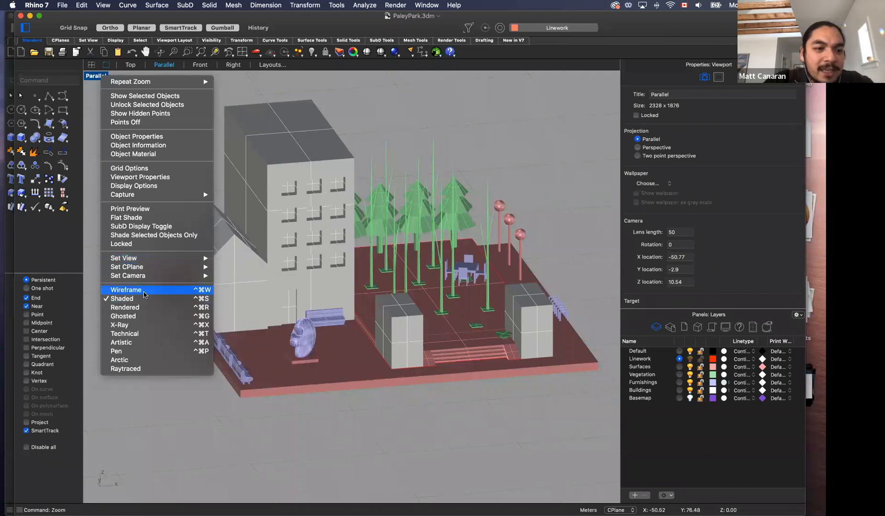
left_click(126, 290)
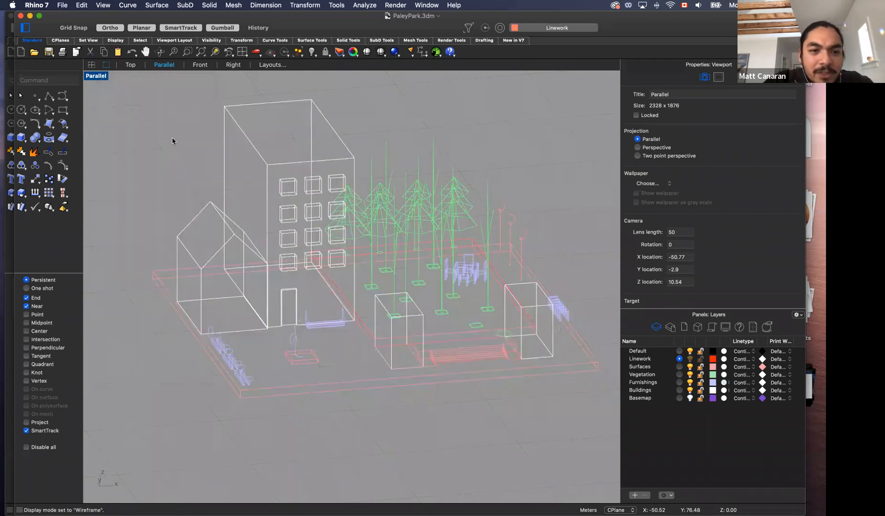
left_click(110, 78)
left_click(193, 296)
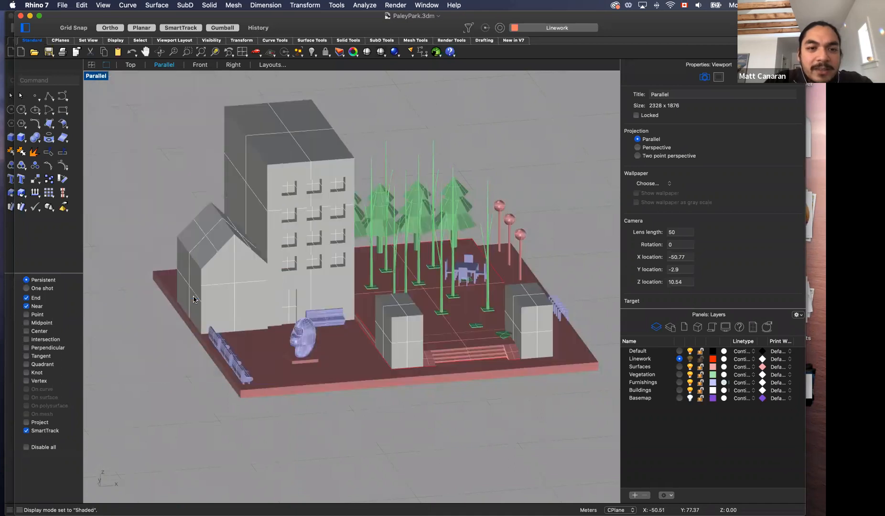
Step: View the park model in Rendered display mode from another angle, and return the Parallel viewport to Shaded
left_click(98, 76)
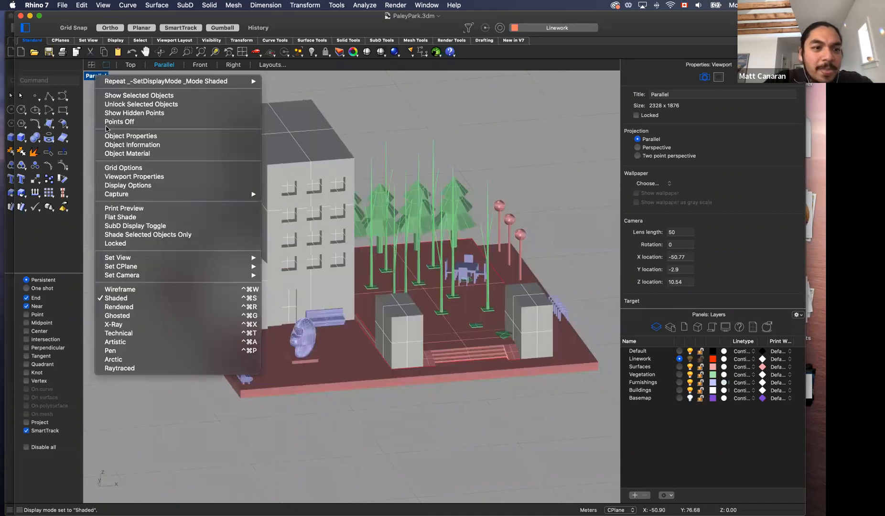
left_click(119, 306)
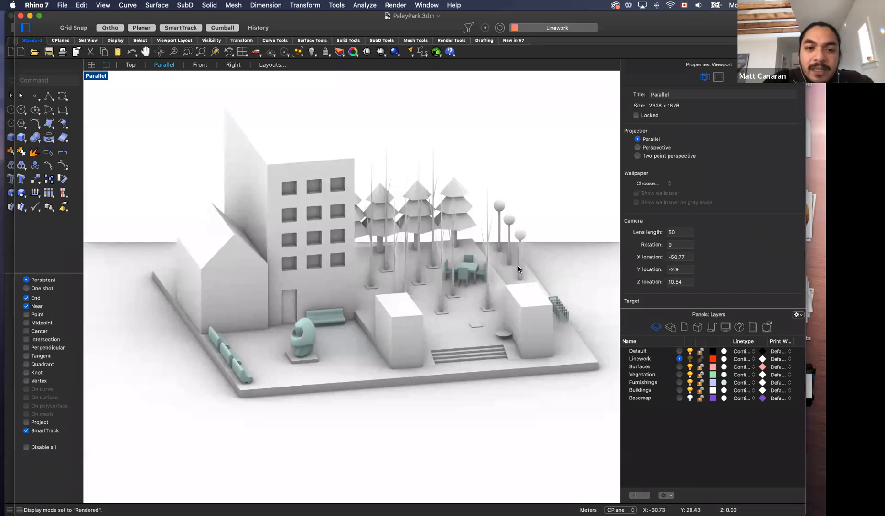
scroll(518, 287, "right", 10)
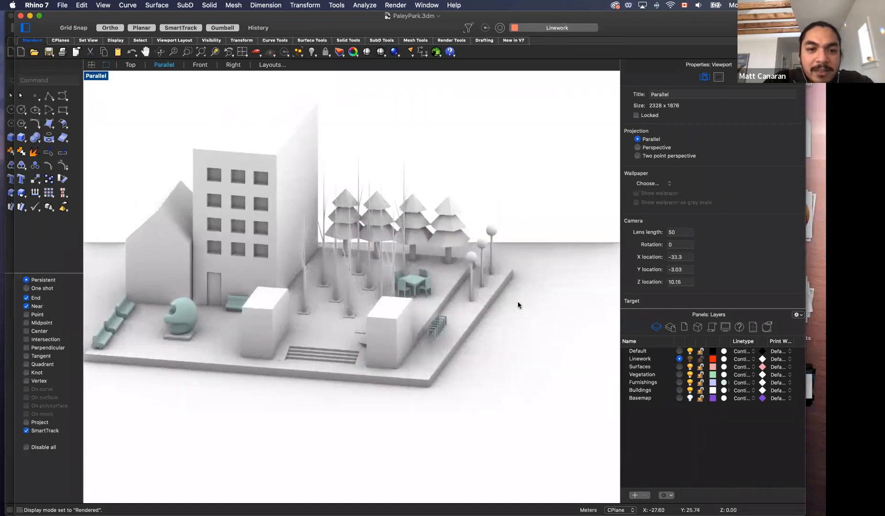
scroll(320, 242, "up", 5)
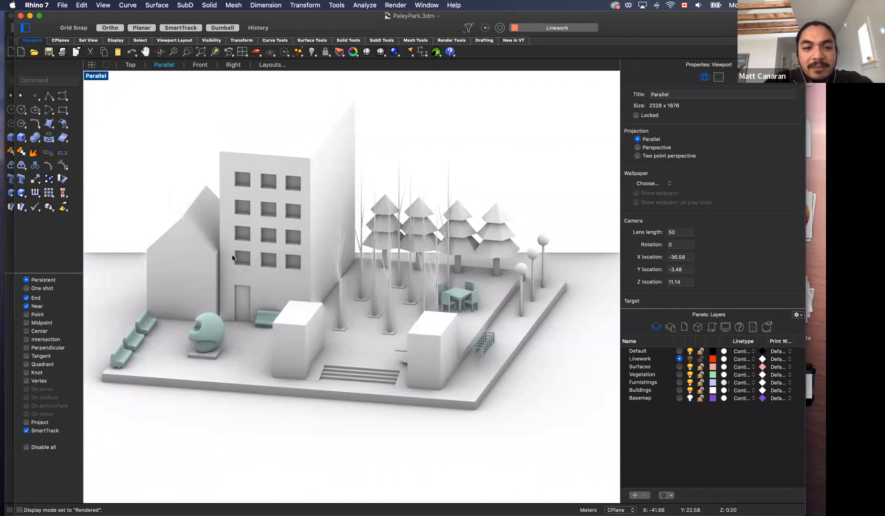
scroll(101, 79, "up", 2)
left_click(101, 78)
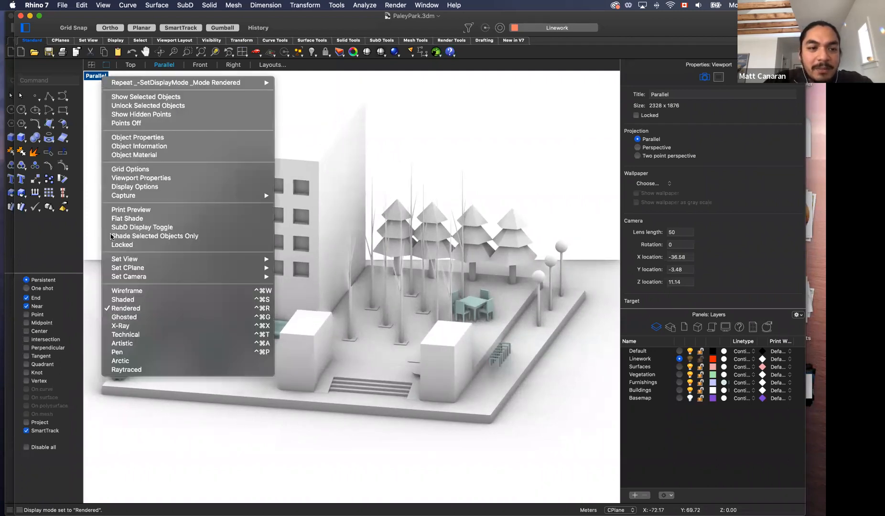
left_click(118, 299)
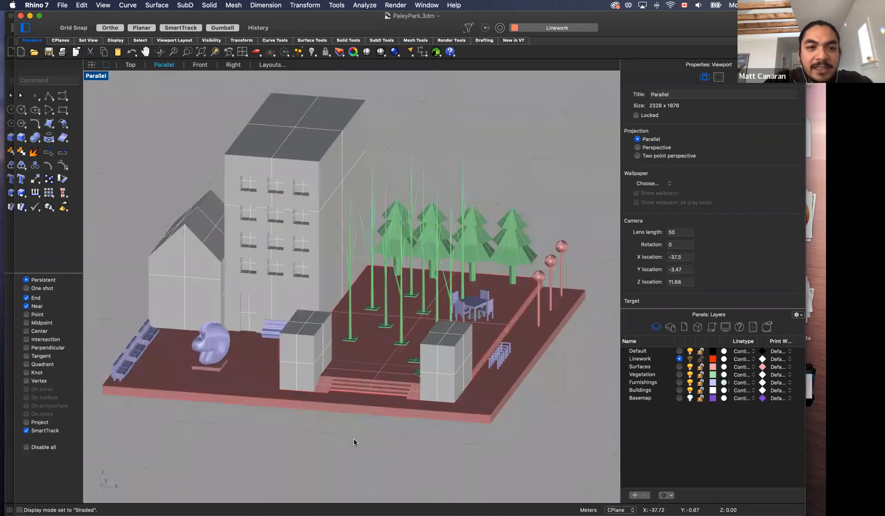
Step: Examine the shaded model at different distances, and select the gabled house to show its properties before clearing the selection
scroll(352, 380, "down", 2)
scroll(363, 330, "up", 3)
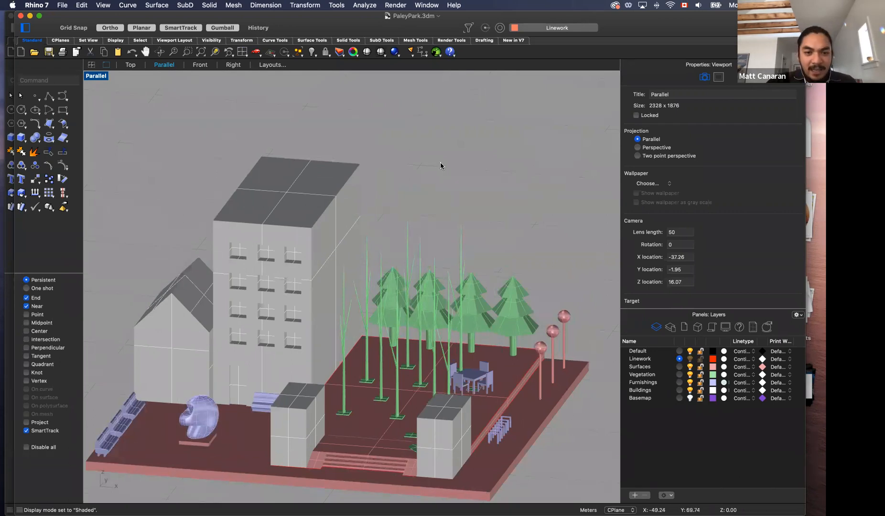
scroll(451, 155, "down", 3)
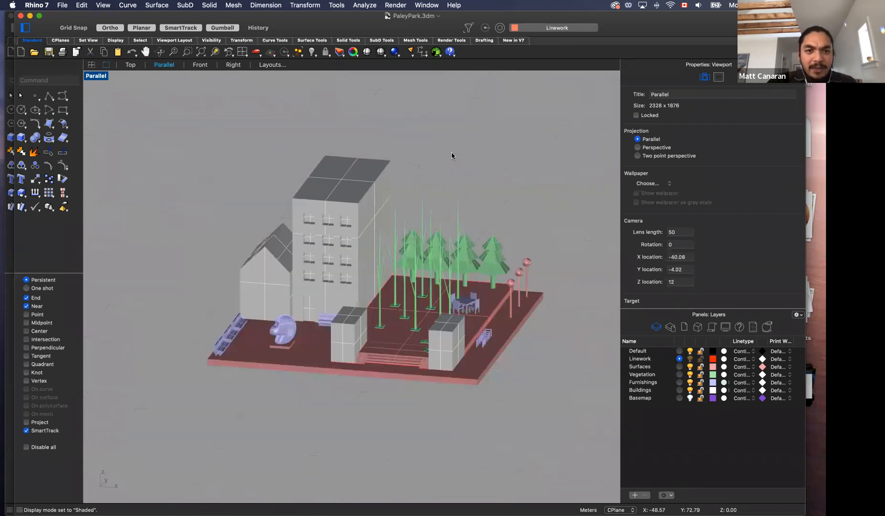
scroll(451, 155, "down", 2)
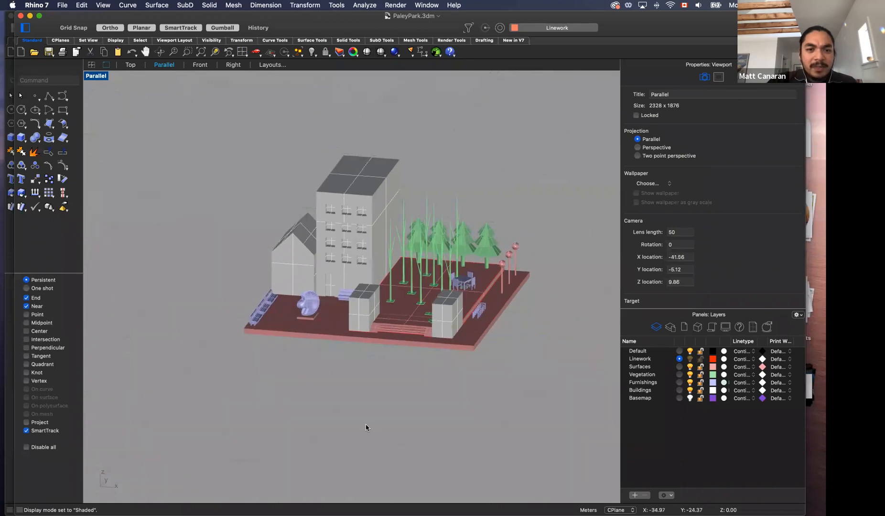
scroll(305, 418, "up", 4)
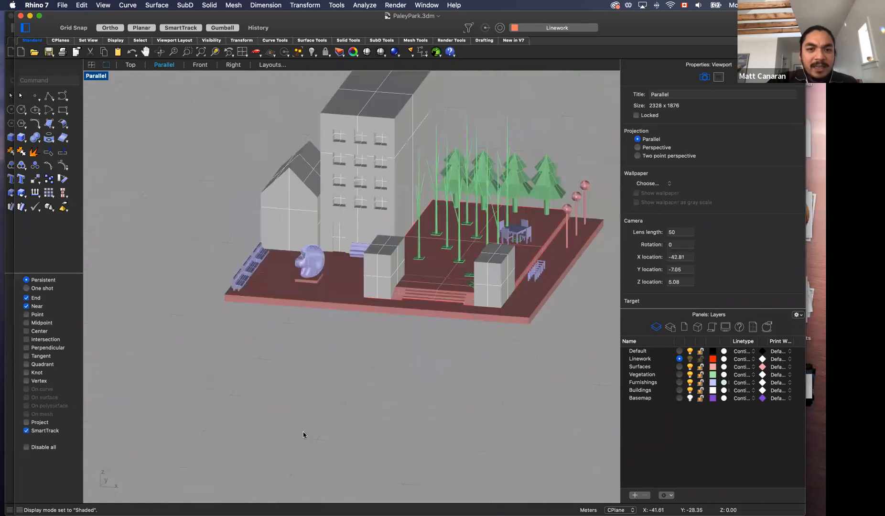
left_click(288, 230)
scroll(288, 229, "down", 1)
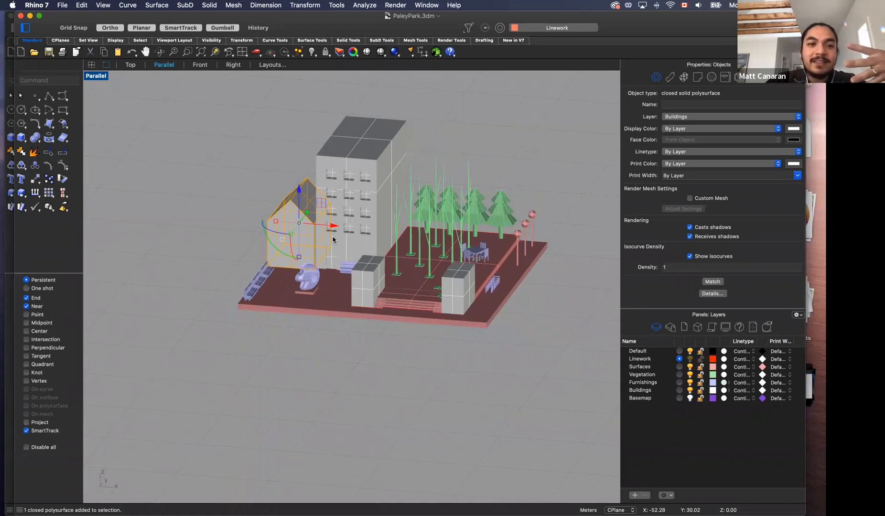
left_click(171, 191)
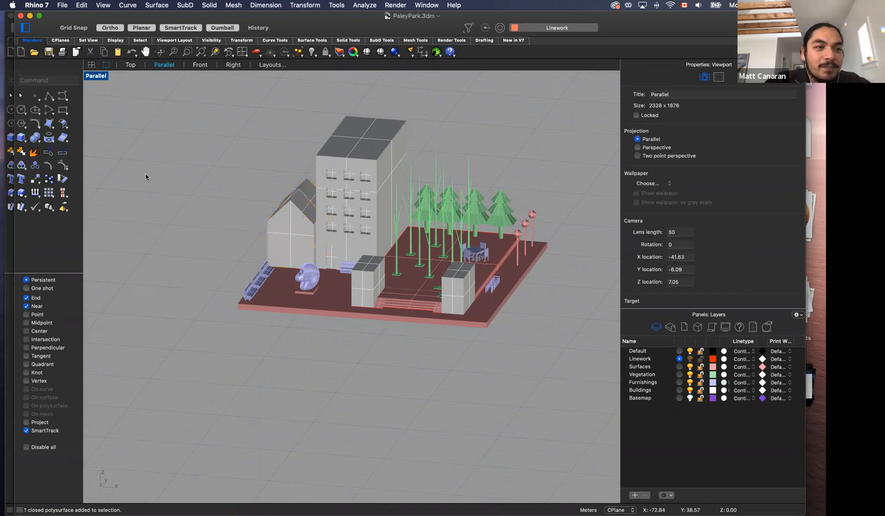
Step: Place a single point object on the empty ground in front of the park model
left_click(36, 98)
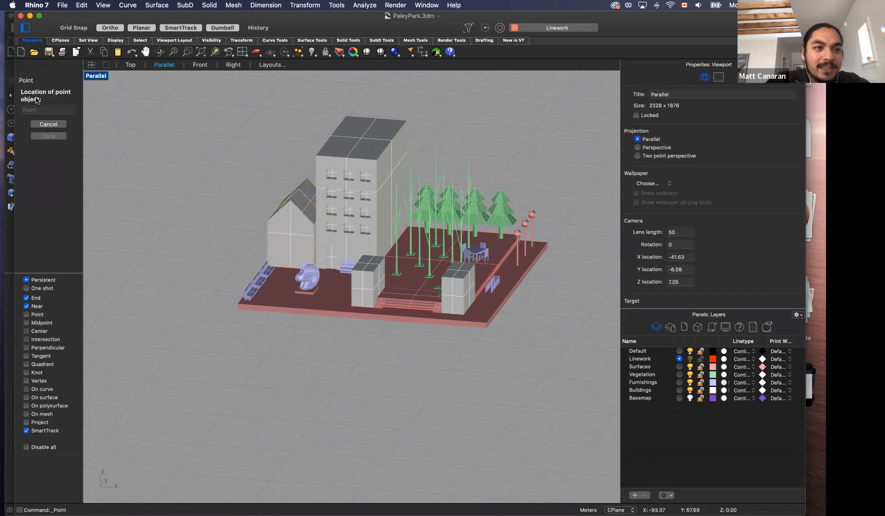
key("Escape")
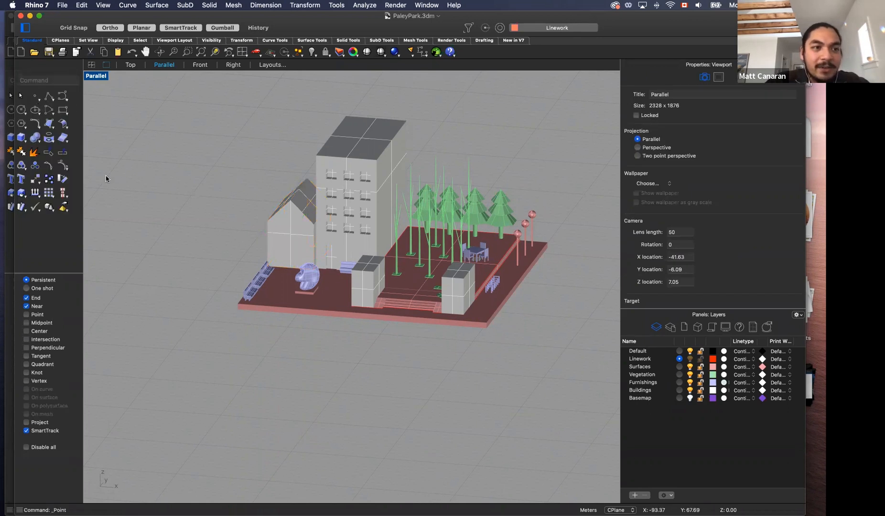
left_click(36, 98)
left_click(241, 354)
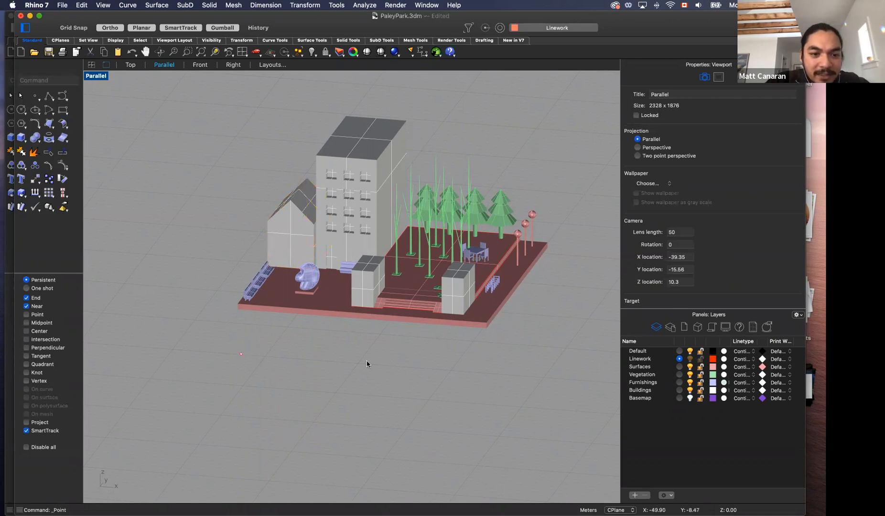
Step: Draw an open two-segment polyline beside the point, with the second segment about 8 m long
left_click(49, 97)
left_click(260, 363)
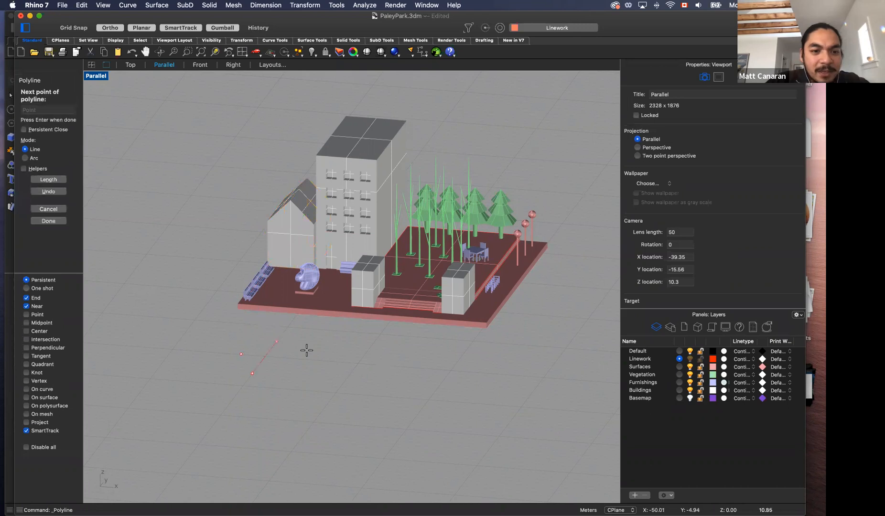
left_click(329, 368)
key("super+z")
key("super+z")
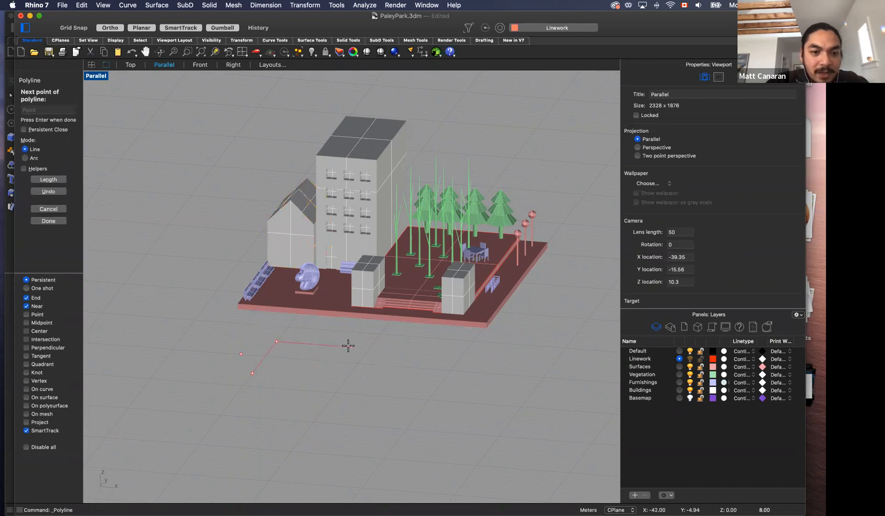
left_click(348, 348)
key("Return")
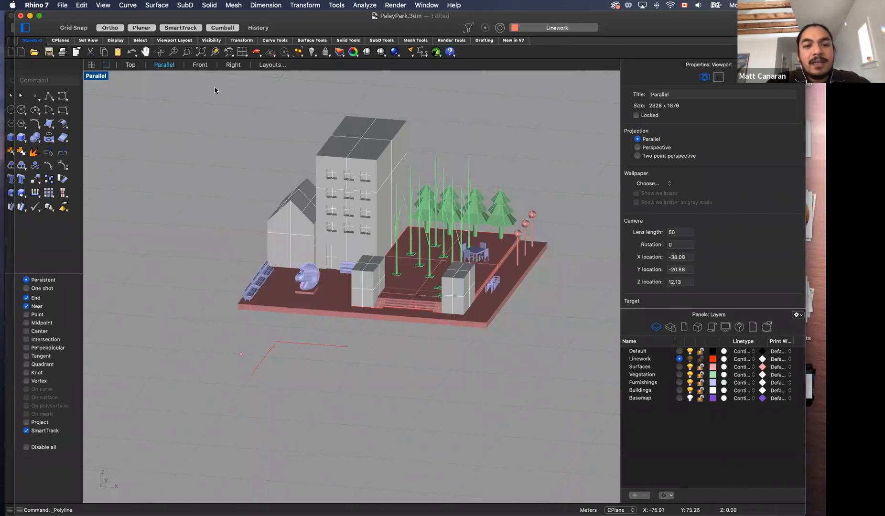
Step: Create a four-sided surface from 4 corner points on the ground in front of the park
left_click(49, 127)
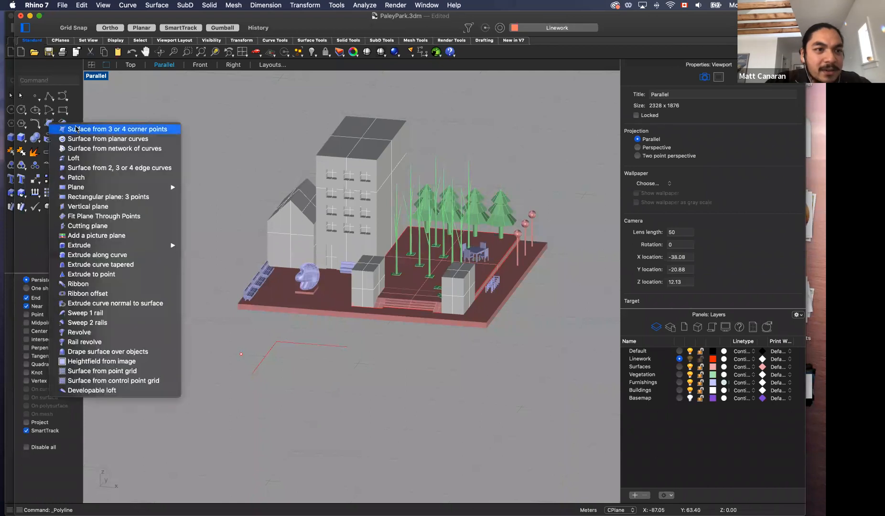
left_click(367, 387)
left_click(419, 361)
left_click(469, 379)
left_click(457, 413)
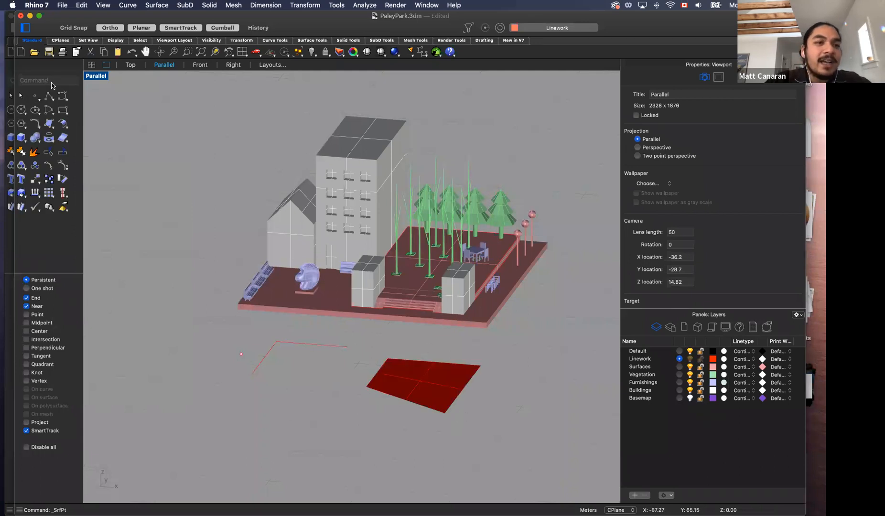
Step: Draw a solid box between the polyline and the surface using Box: Corner to Corner, Height
left_click(19, 139)
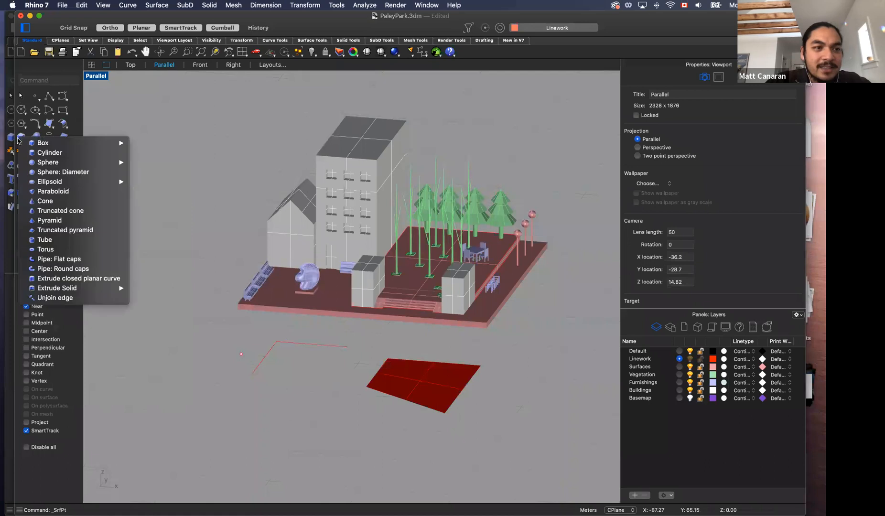
mouse_move(51, 143)
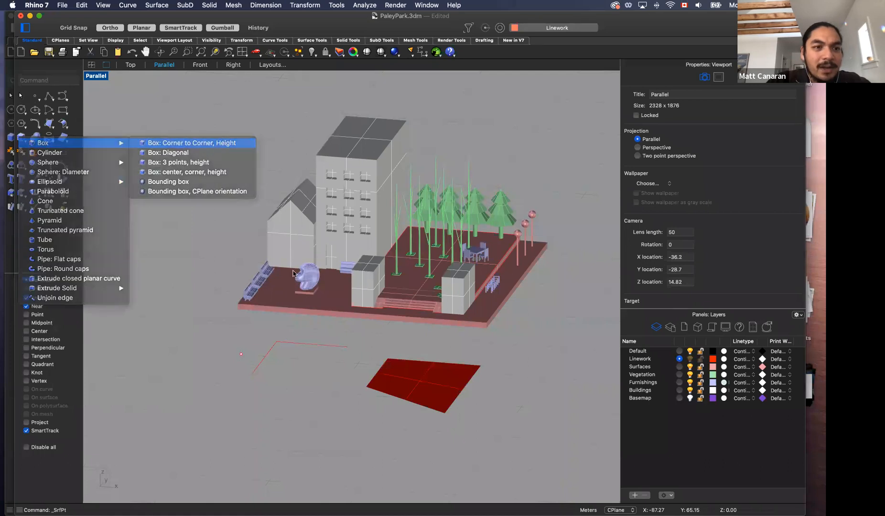
left_click(180, 143)
left_click(274, 390)
left_click(310, 422)
left_click(307, 388)
right_click_drag(319, 433, 329, 431)
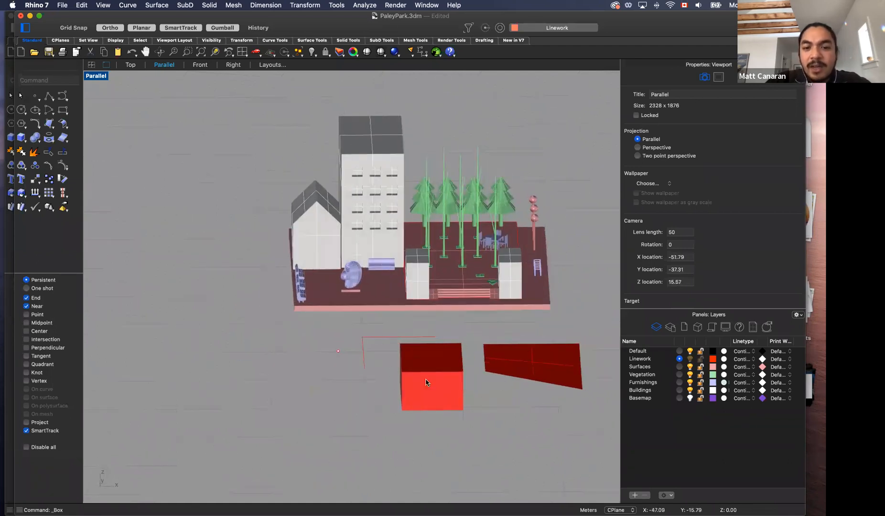
right_click_drag(491, 417, 486, 420)
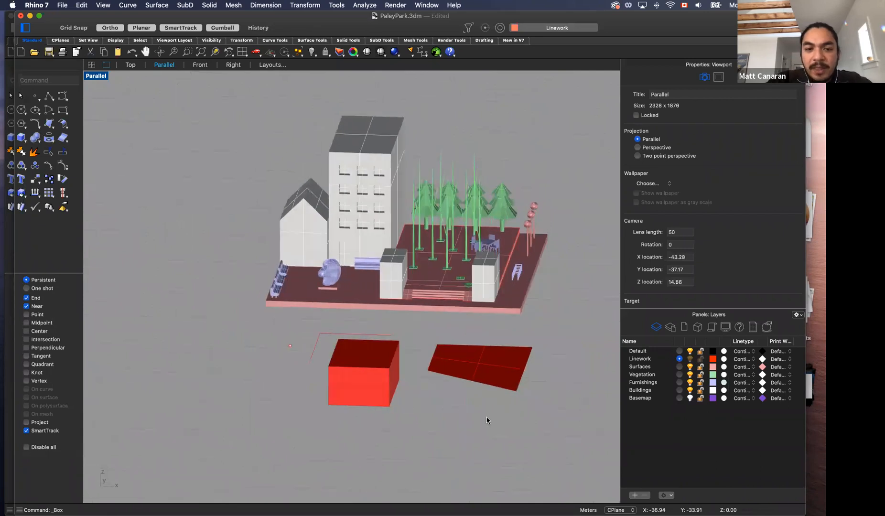
Step: Delete the sample surface, box, polyline and point in front of the park model
left_click(480, 368)
key("Delete")
left_click(349, 347)
key("Delete")
left_click(320, 339)
key("Delete")
left_click(290, 346)
key("Delete")
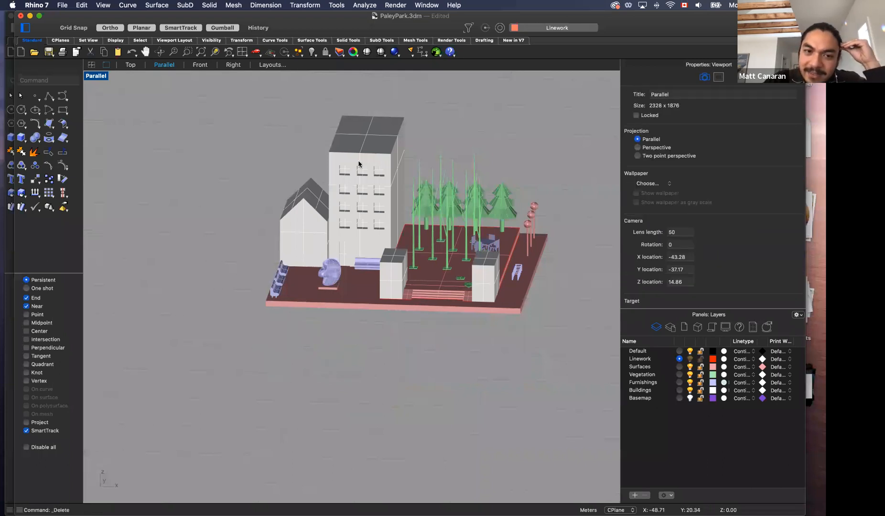
Step: Select the tall building to show its properties, and replace that selection with the curved sculpture on the plaza
left_click(395, 153)
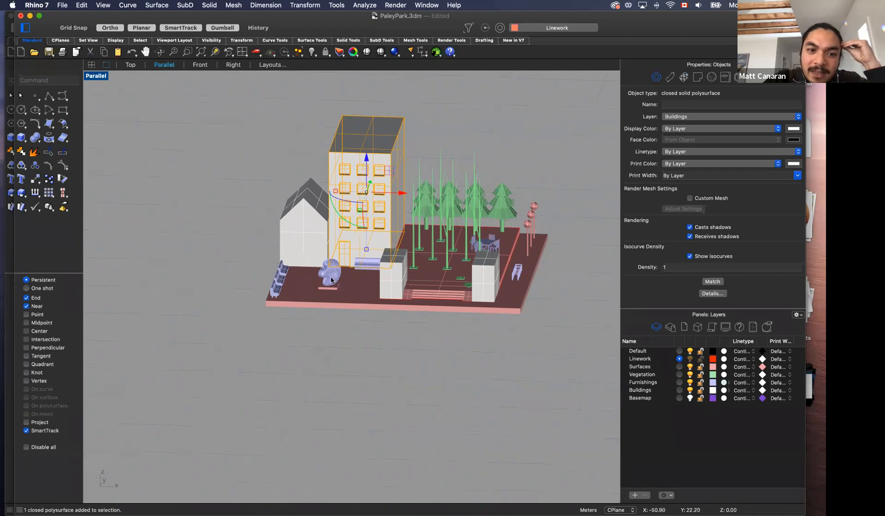
scroll(333, 277, "up", 5)
scroll(333, 280, "down", 2)
scroll(333, 278, "down", 5)
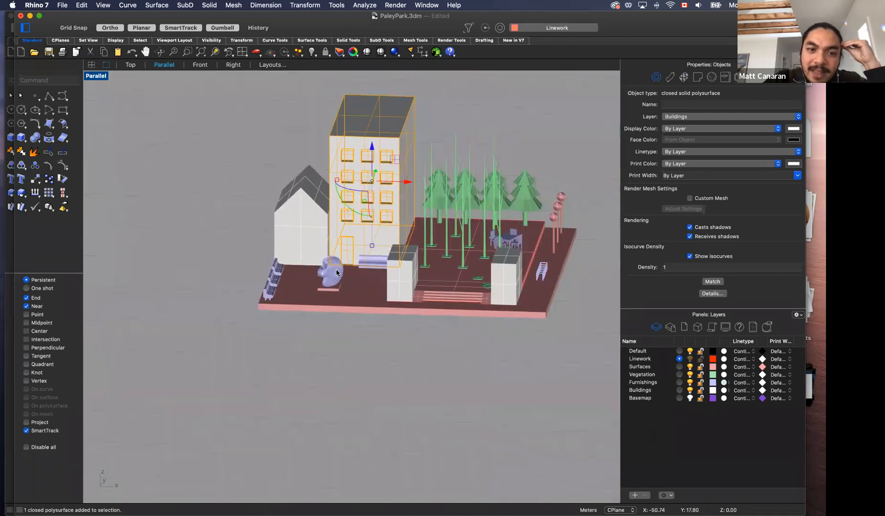
scroll(336, 269, "up", 10)
left_click(343, 275)
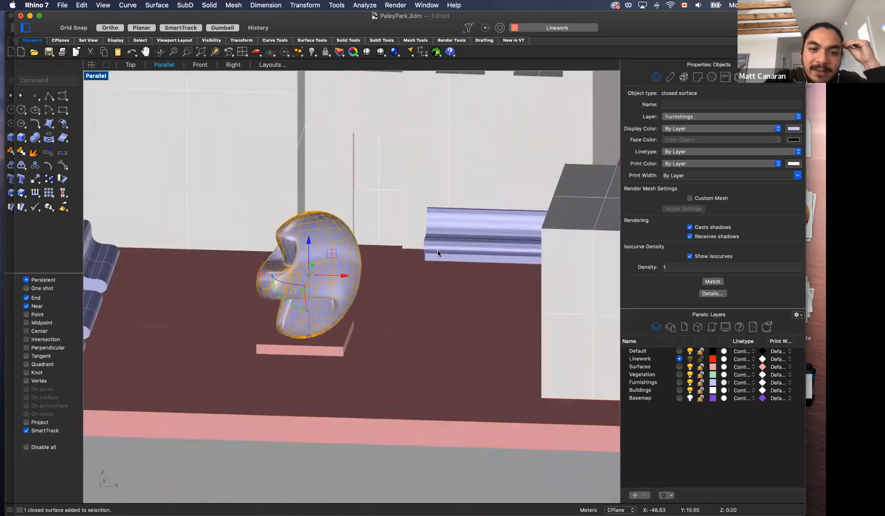
right_click_drag(336, 334, 273, 420)
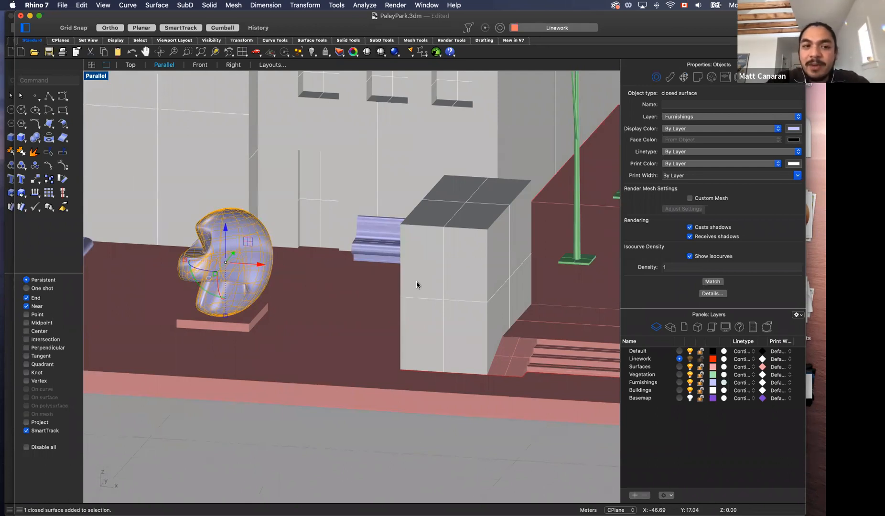
Step: Turn on the control points of the selected curved sculpture with PointsOn
type("Polyline")
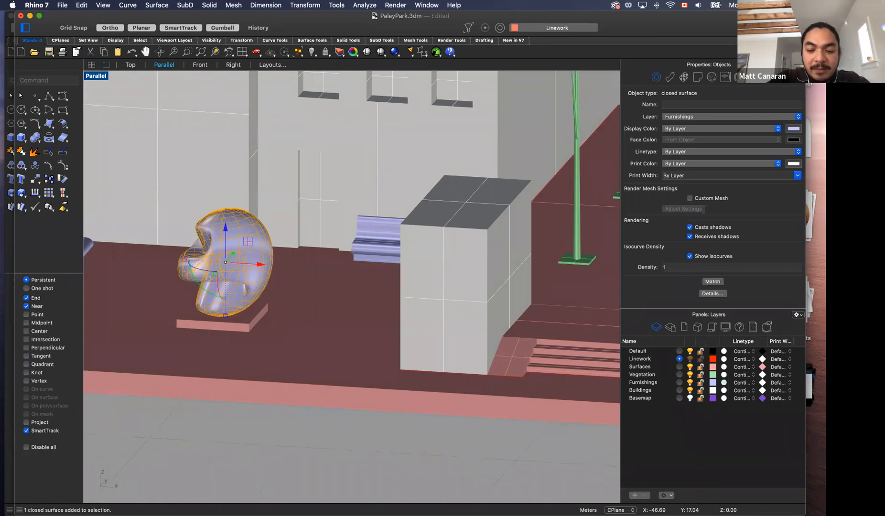
key("BackSpace")
key("BackSpace")
key("BackSpace")
key("BackSpace")
key("BackSpace")
key("BackSpace")
type("ints")
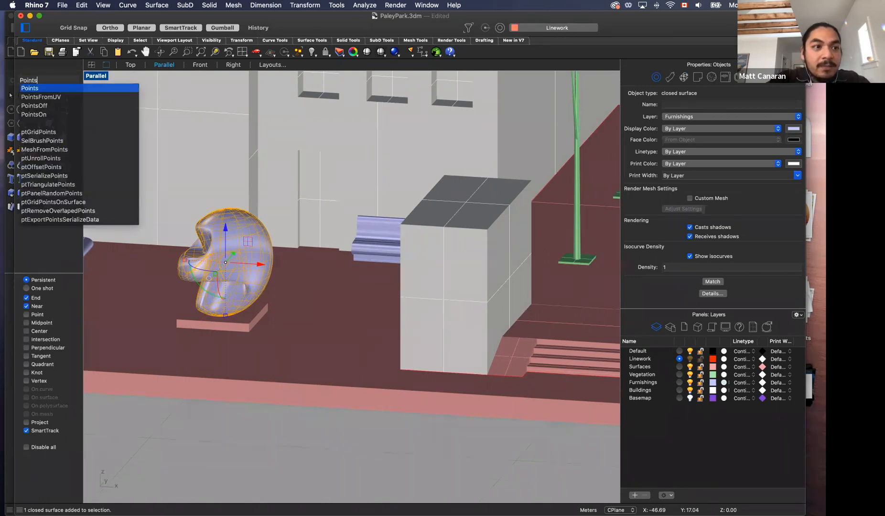
key("Down")
key("Down")
key("Down")
key("Return")
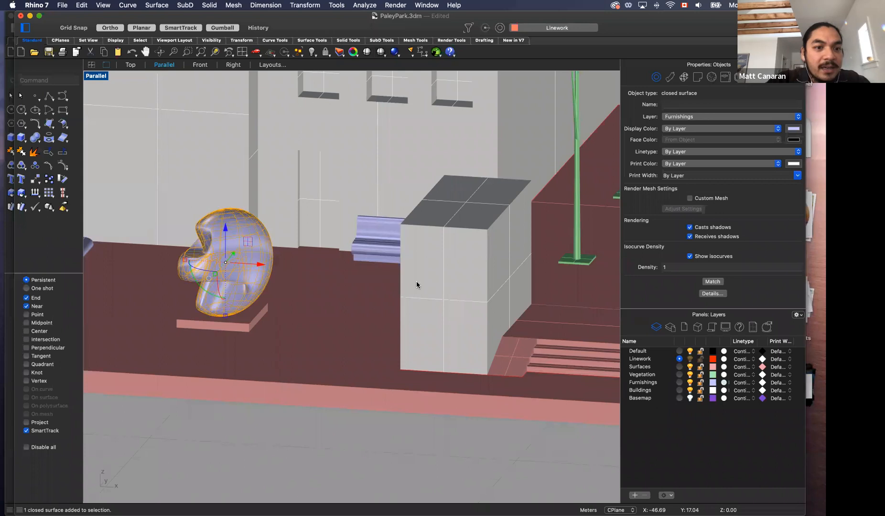
Step: Try pulling one control point of the sculpture outward along the gumball's X axis, undo the move, and clear the selection
left_click(249, 248)
left_click_drag(276, 255, 320, 254)
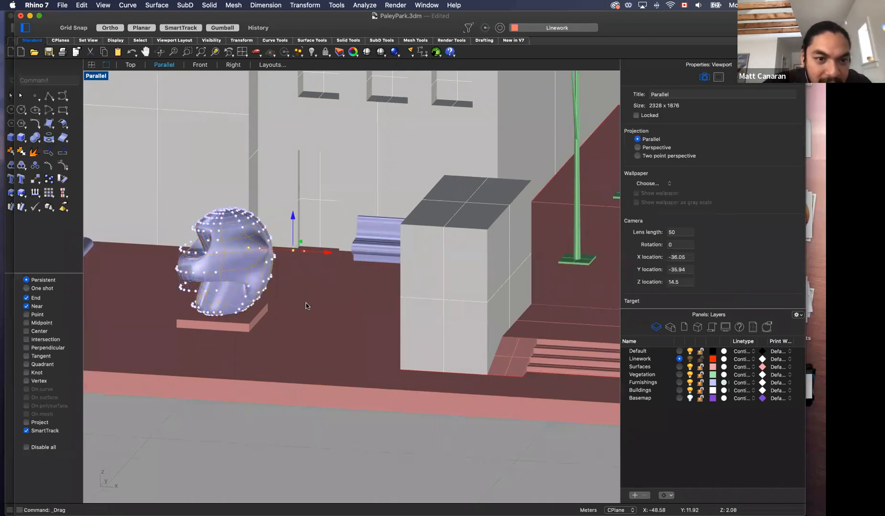
left_click(307, 306)
left_click(295, 432)
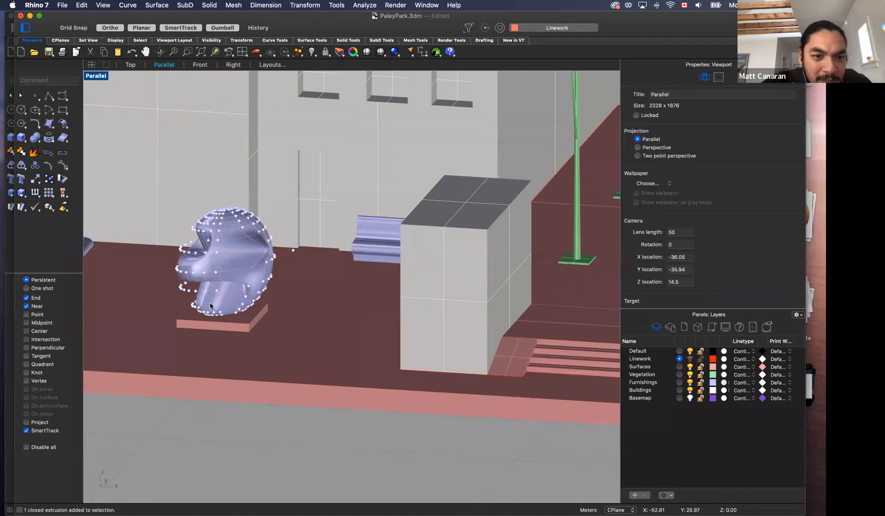
key("super+z")
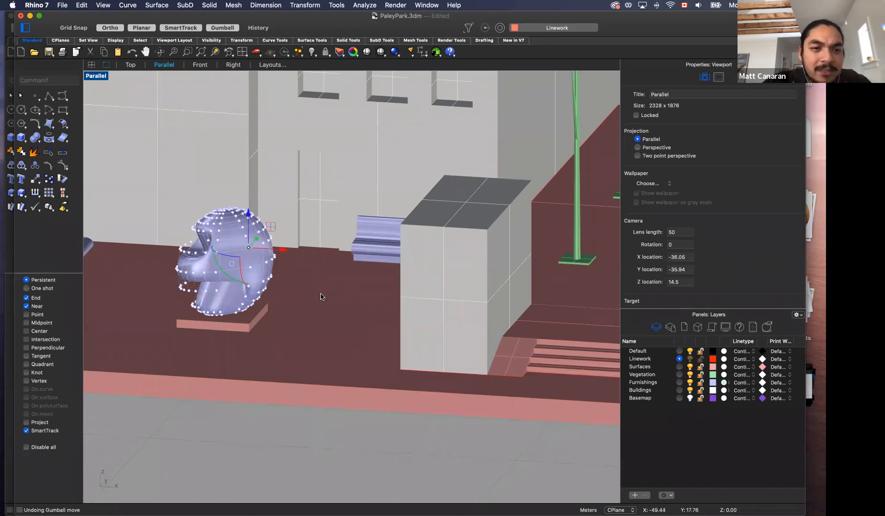
left_click(275, 400)
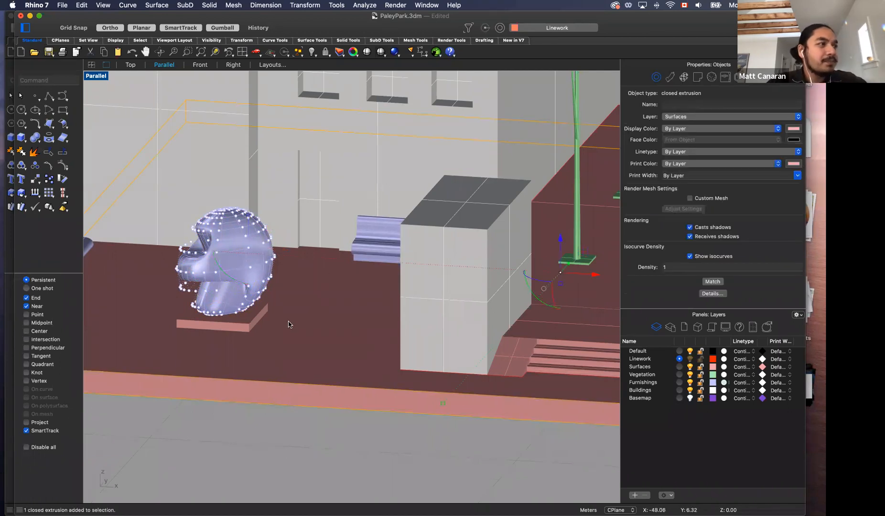
key("Escape")
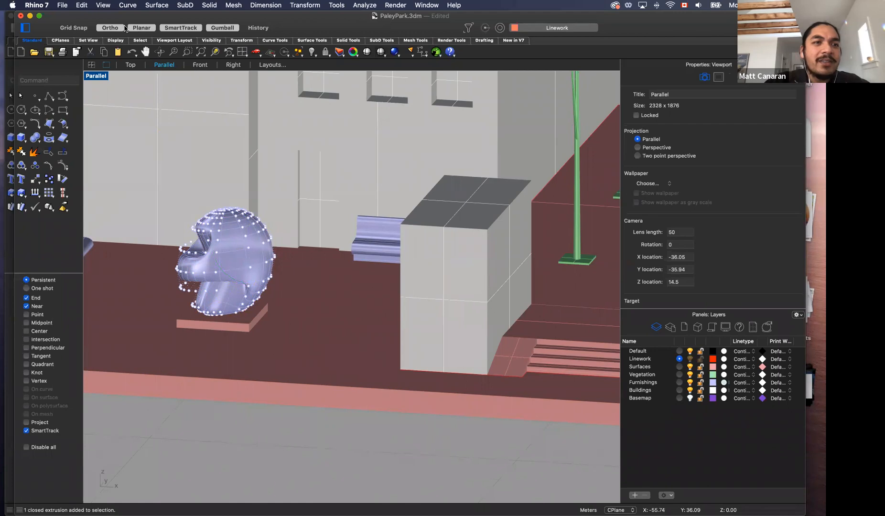
left_click(67, 29)
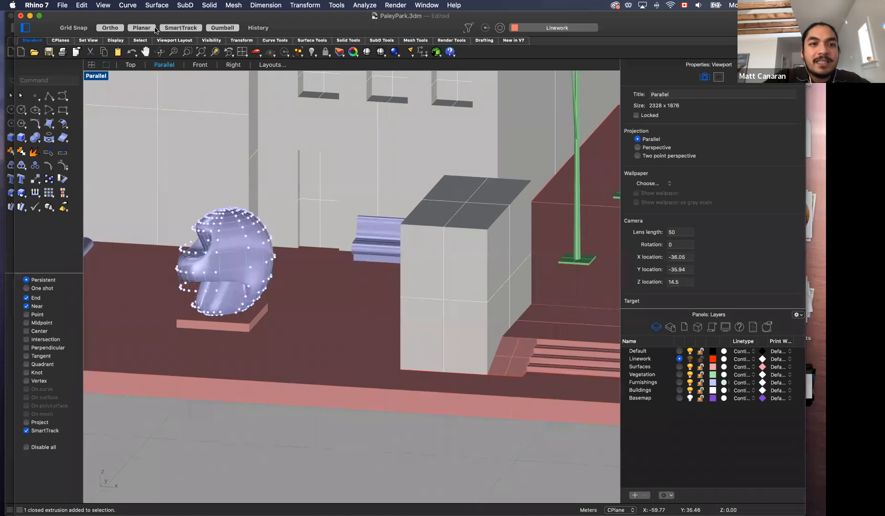
left_click(74, 27)
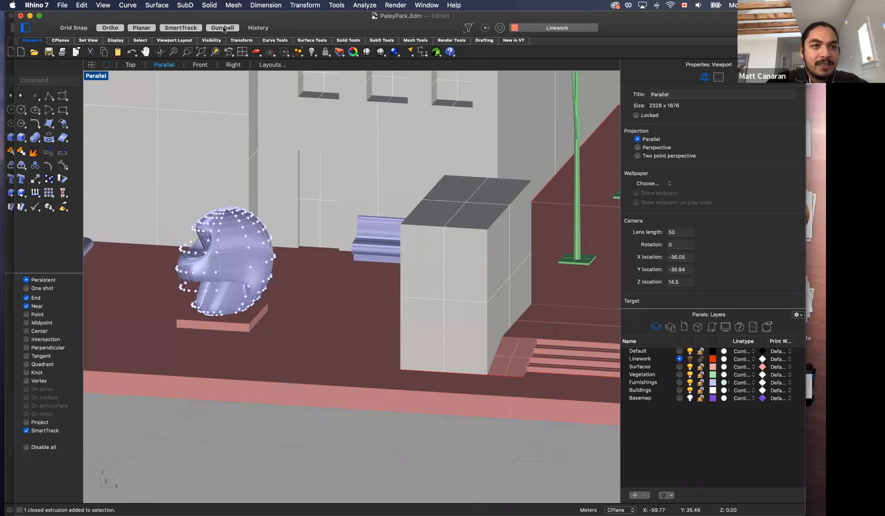
left_click(63, 29)
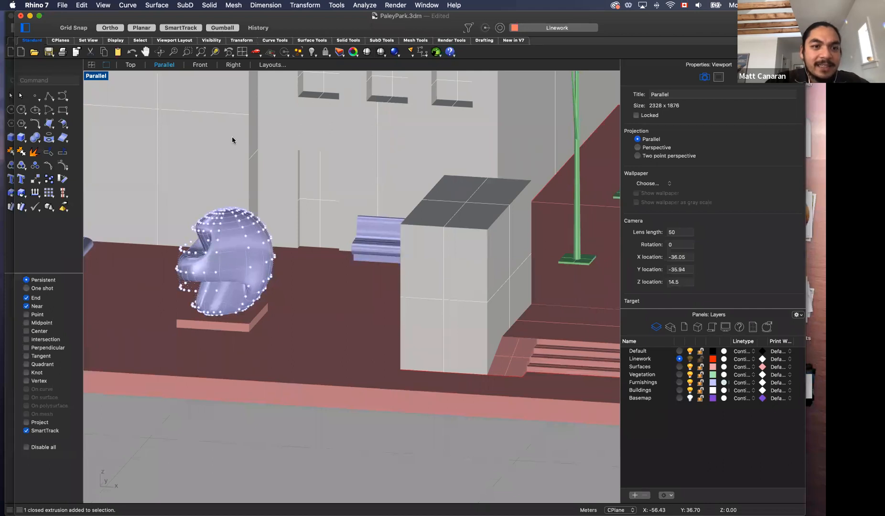
Step: Select the front block, the tall building and the park base in turn to examine the gumball on each object
left_click(454, 297)
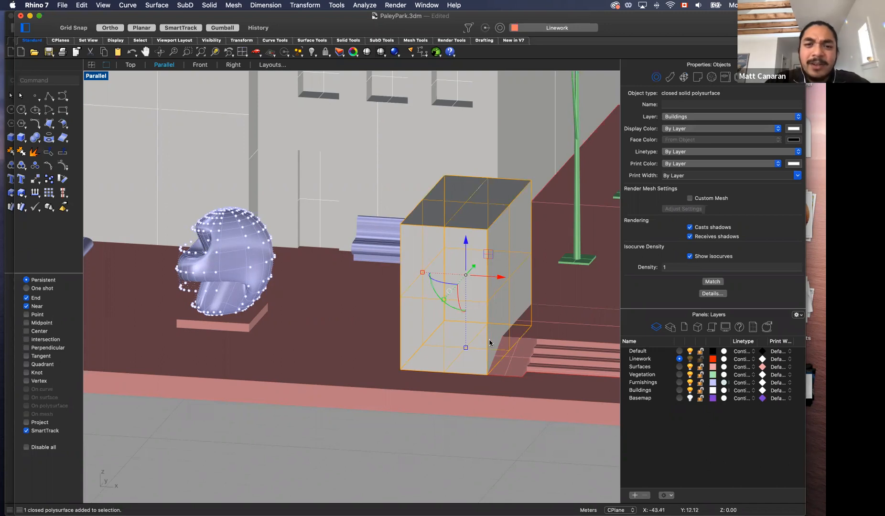
left_click(364, 254)
left_click(428, 147)
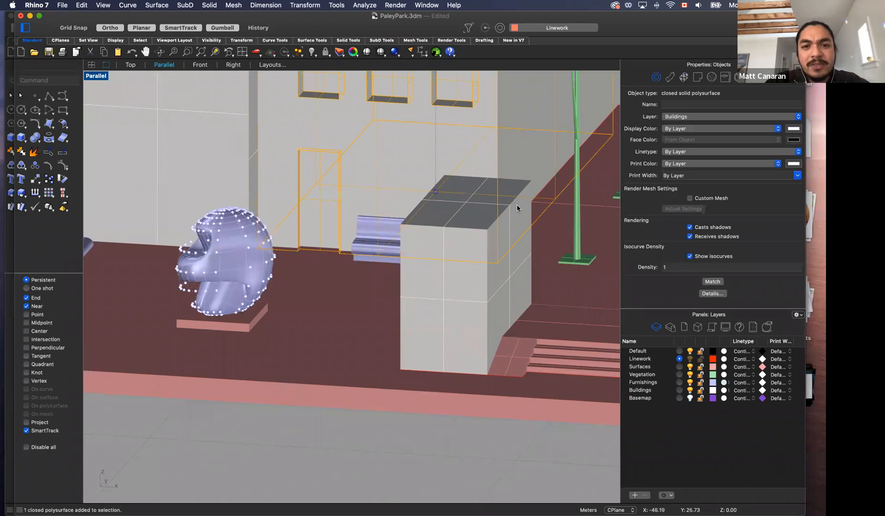
left_click(403, 423)
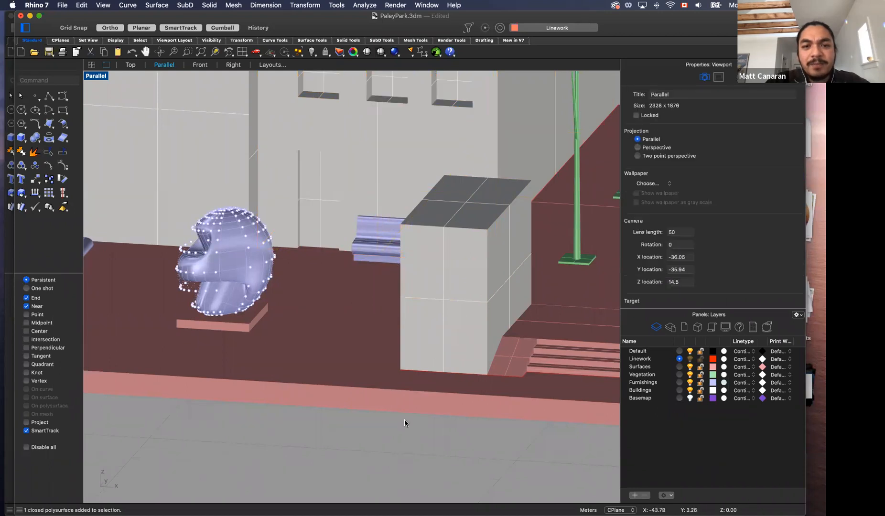
left_click(391, 297)
scroll(391, 296, "down", 5)
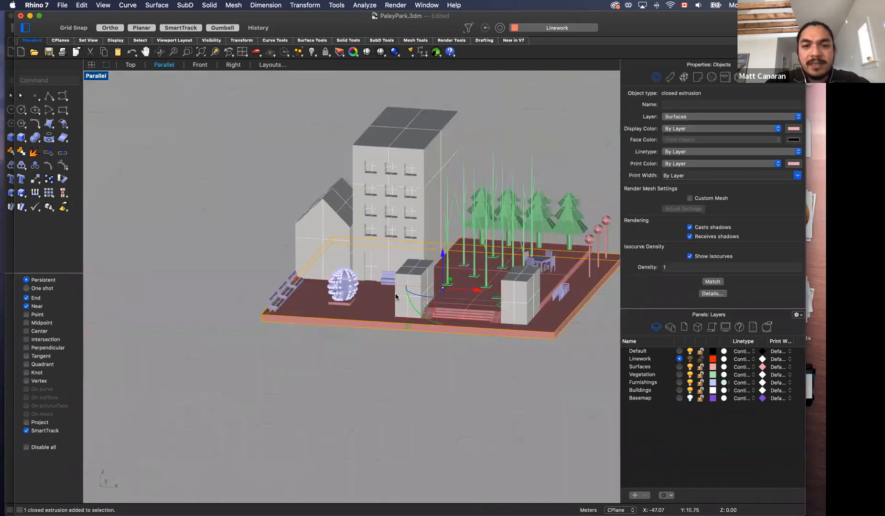
left_click(458, 228)
Step: Turn the Gumball off with the end pine tree selected, select other vegetation without it, and turn the Gumball back on
left_click(528, 233)
left_click(222, 28)
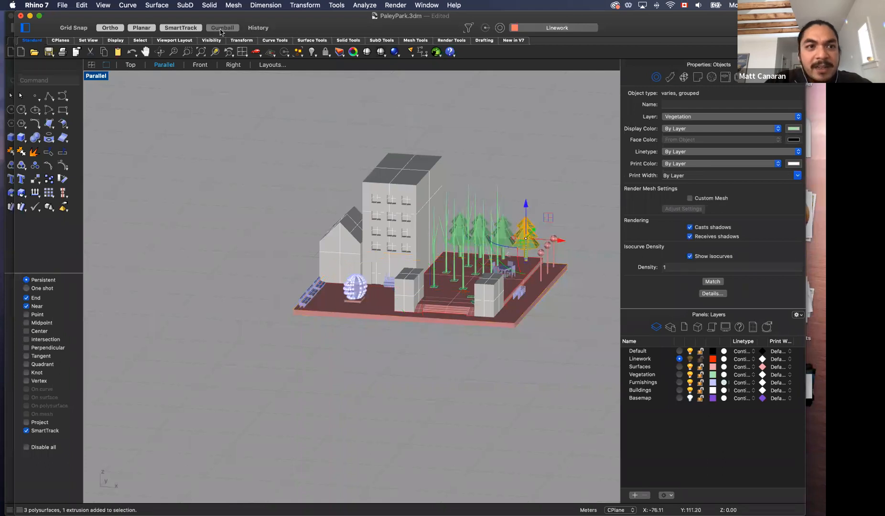
left_click(457, 240)
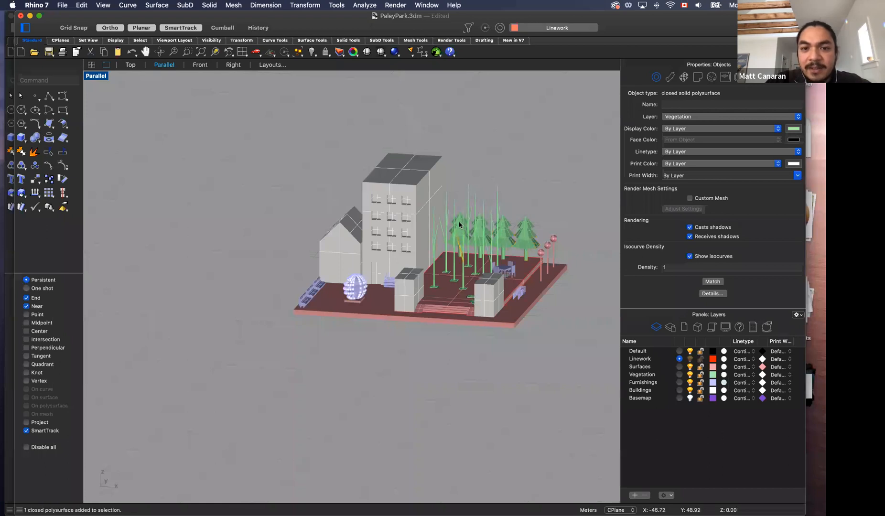
left_click(499, 194)
left_click(252, 106)
left_click(220, 29)
Step: Select the end pine tree, try moving it away from the park along the gumball's green Y axis, and undo the moves
left_click(519, 228)
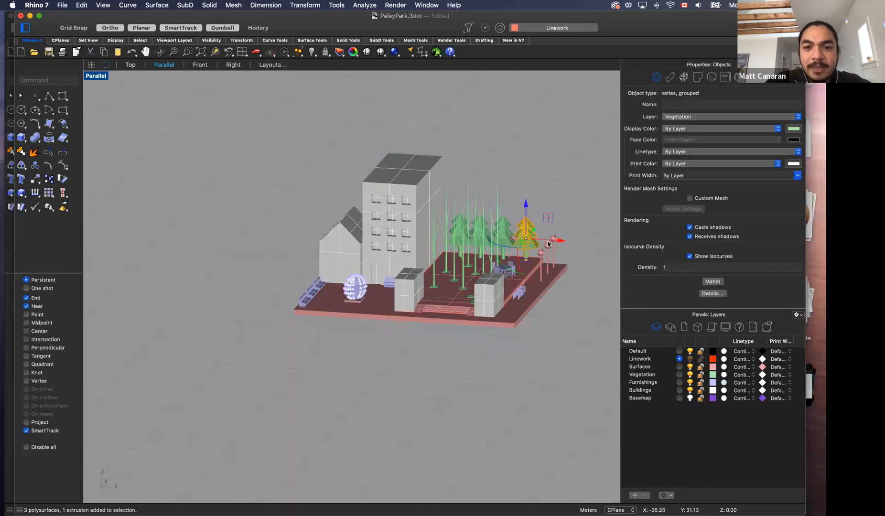
right_click_drag(573, 284, 488, 300)
scroll(489, 300, "up", 5)
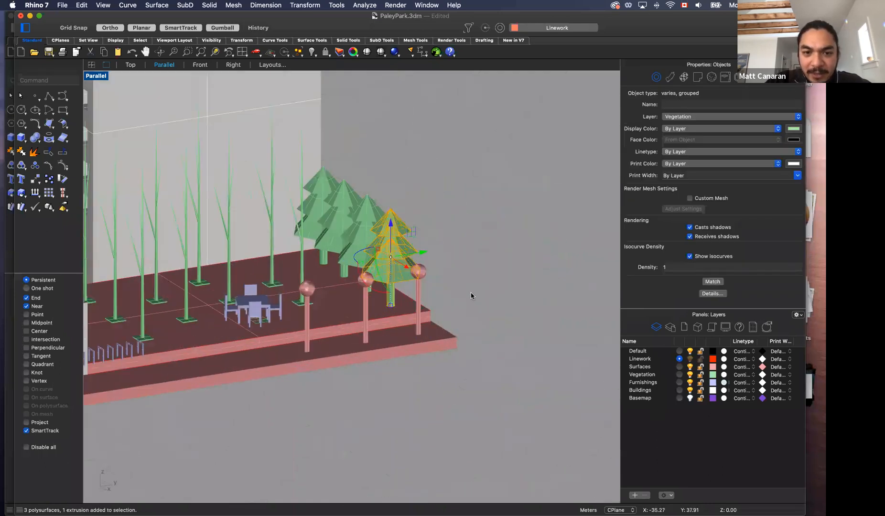
scroll(523, 271, "down", 2)
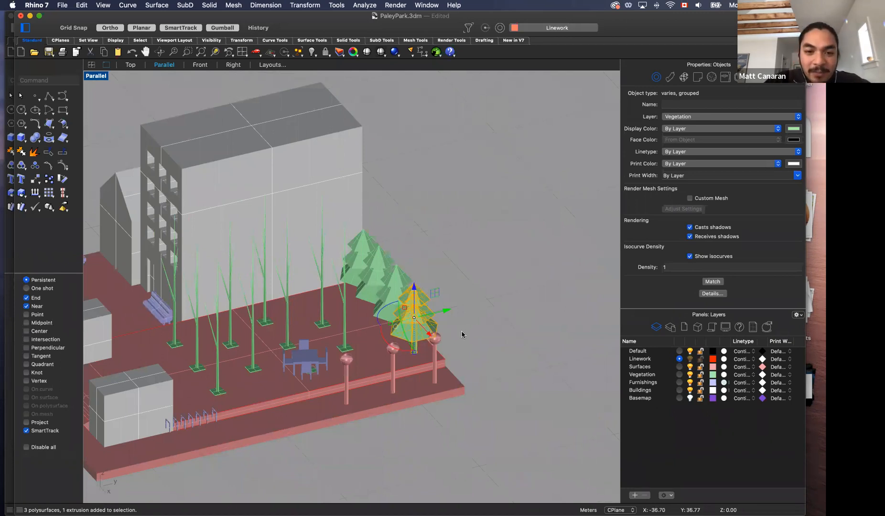
scroll(455, 333, "down", 3)
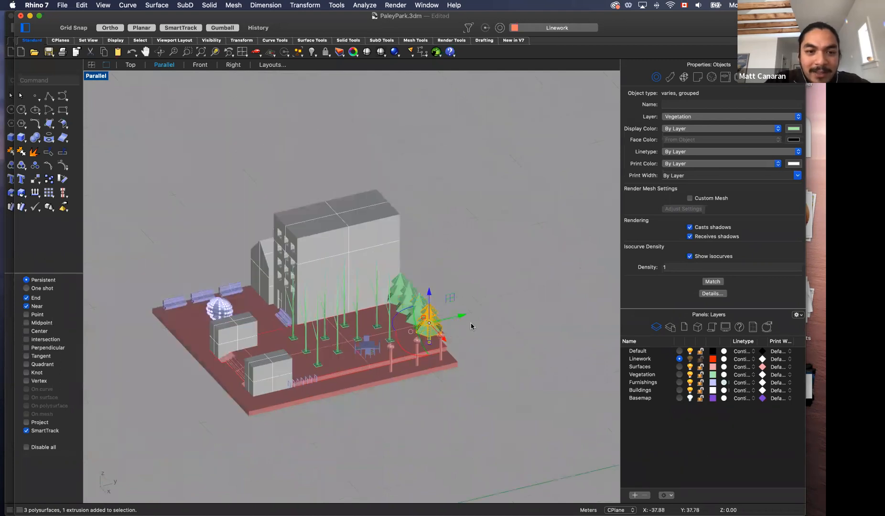
left_click_drag(460, 316, 508, 396)
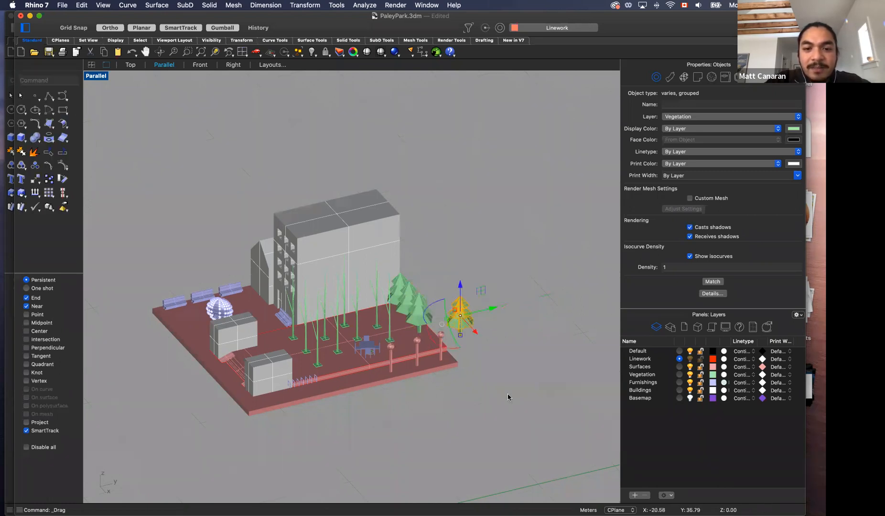
key("super+z")
key("super+z")
key("super+z")
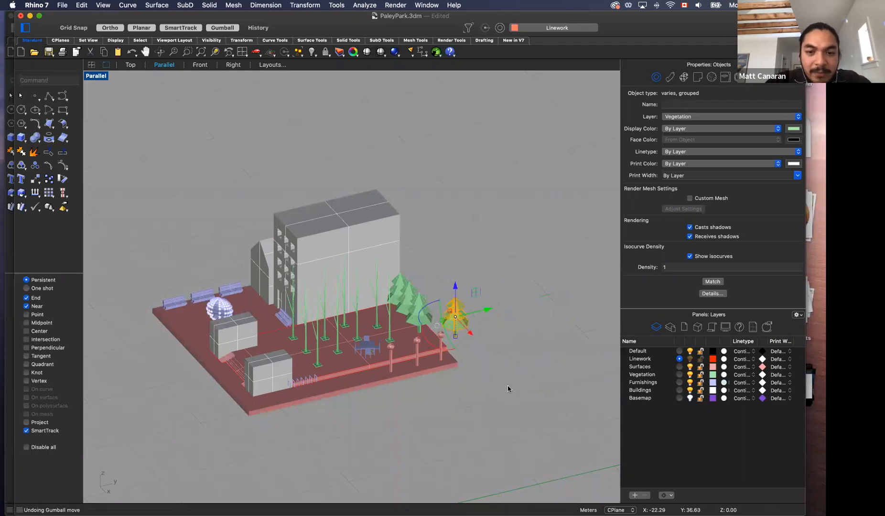
key("super+z")
key("super+z")
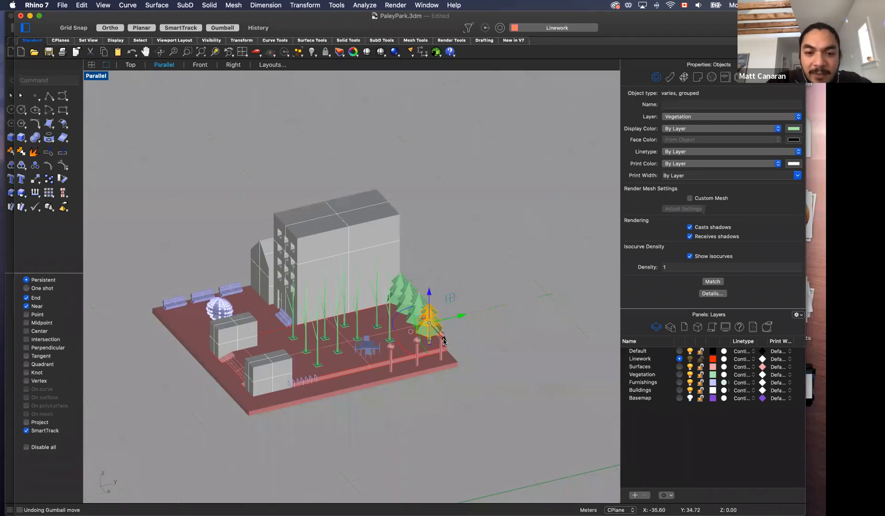
Step: Try moving the end pine tree along the gumball's red X axis and blue Z axis, undoing each move
mouse_move(443, 340)
left_mouse_down()
mouse_move(520, 428)
mouse_move(436, 338)
mouse_move(442, 348)
left_mouse_up()
key("super+z")
key("super+z")
left_click_drag(425, 302, 443, 375)
key("super+z")
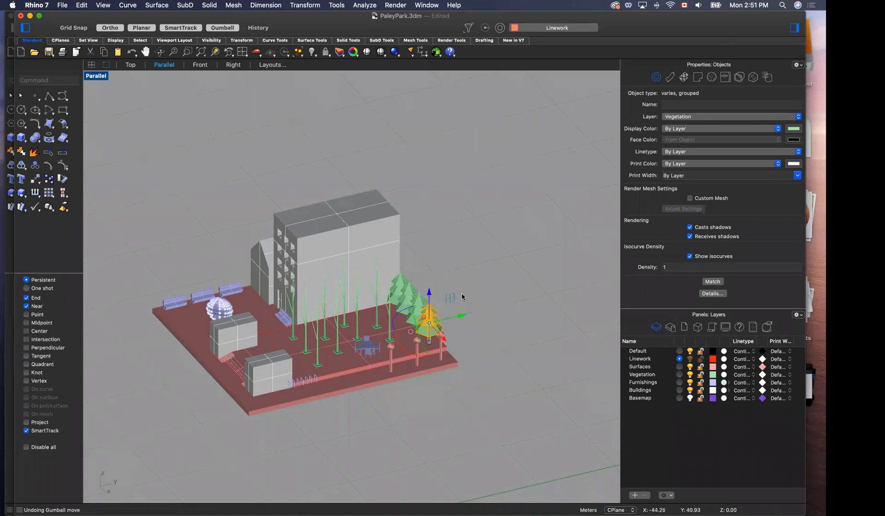
Step: Try moving the end pine tree within two axes at once using the gumball's plane handle, from the front and from behind, undoing each move
scroll(454, 302, "up", 2)
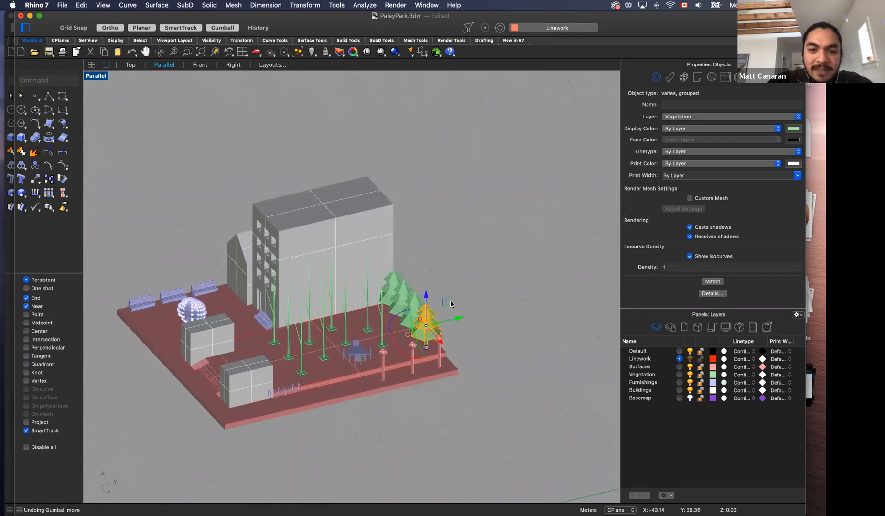
left_click_drag(450, 301, 451, 255)
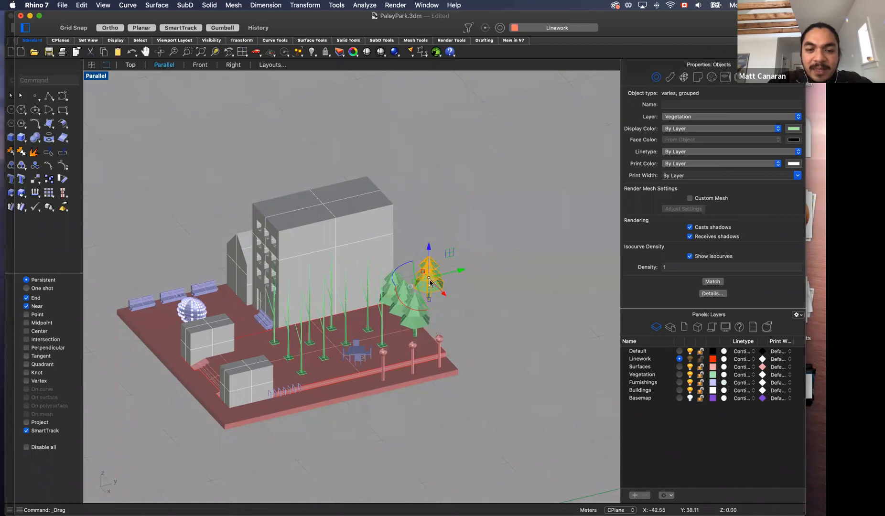
key("super+z")
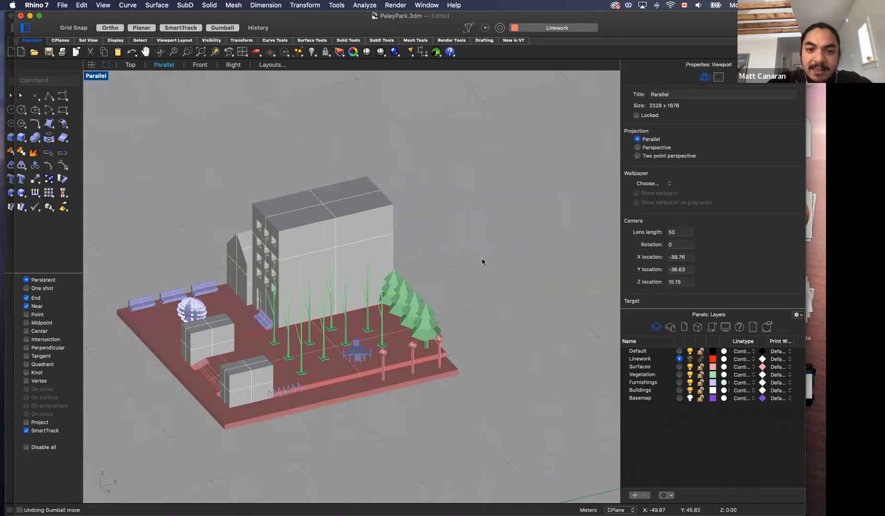
left_click(432, 327)
right_click_drag(479, 362, 372, 369)
scroll(138, 243, "up", 5)
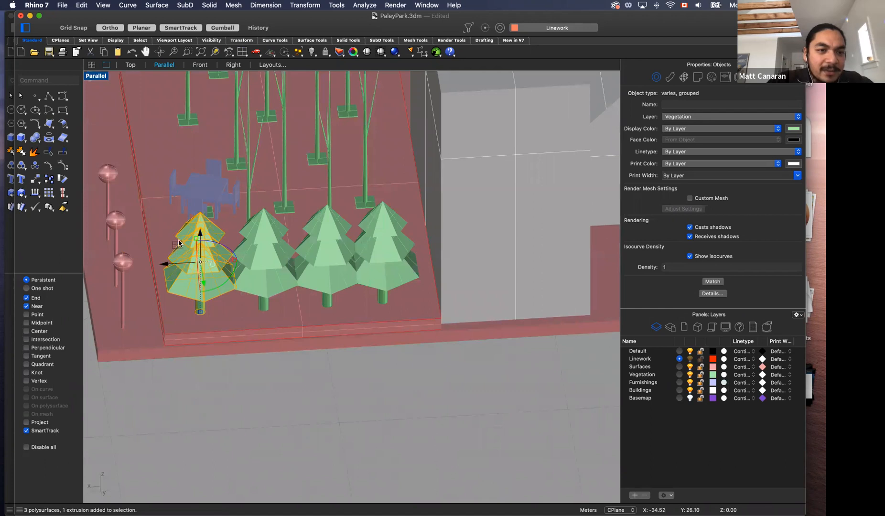
left_click_drag(177, 247, 129, 172)
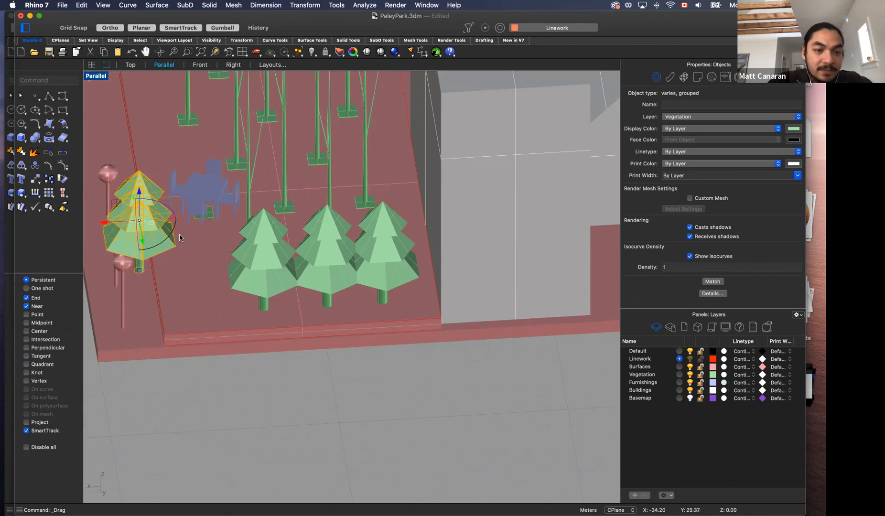
key("super+z")
key("super+z")
right_click_drag(247, 388, 477, 312)
left_click(520, 287)
left_click(424, 246)
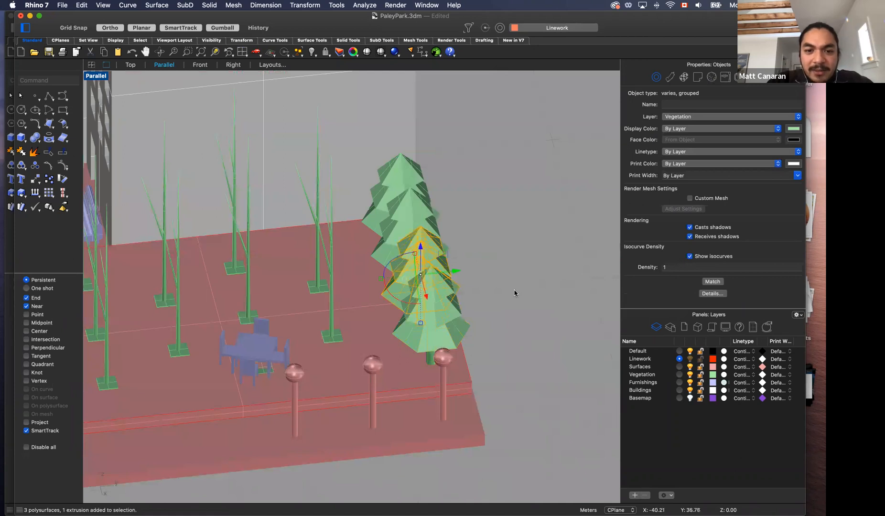
Step: Select the block at the park's front corner and move it off the park base onto the open ground
scroll(513, 281, "down", 5)
left_click(214, 319)
scroll(409, 357, "down", 4)
scroll(401, 350, "up", 2)
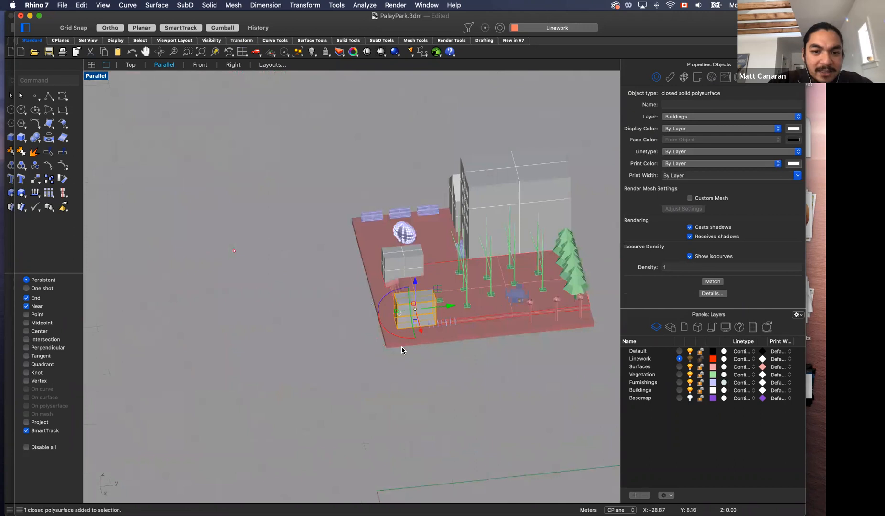
scroll(401, 350, "up", 2)
left_click_drag(455, 282, 281, 372)
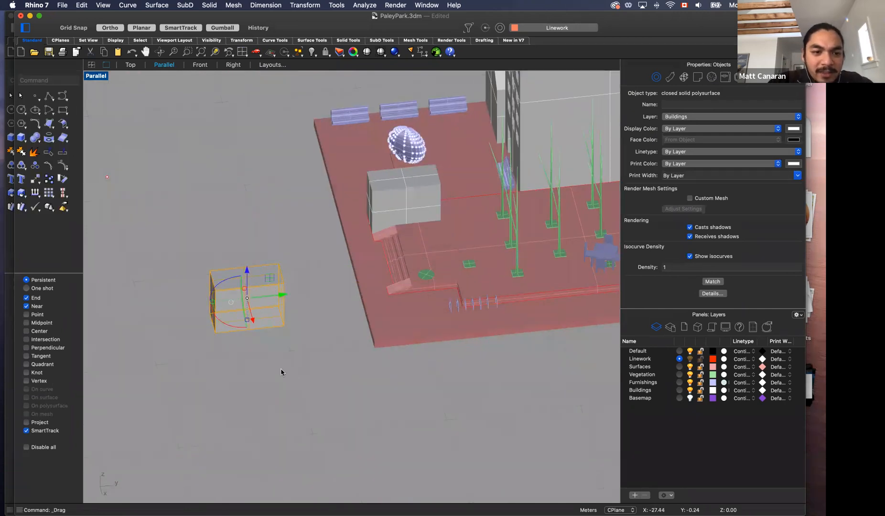
key("Escape")
Step: Select the block on the open ground, try lengthening it with the gumball's green Y scale handle, and undo the scale
scroll(336, 320, "up", 3)
left_click(336, 319)
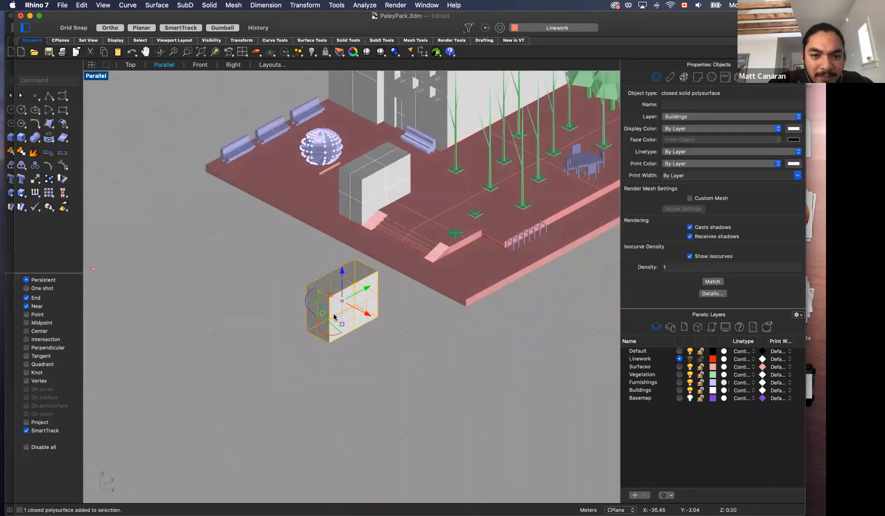
scroll(337, 318, "up", 3)
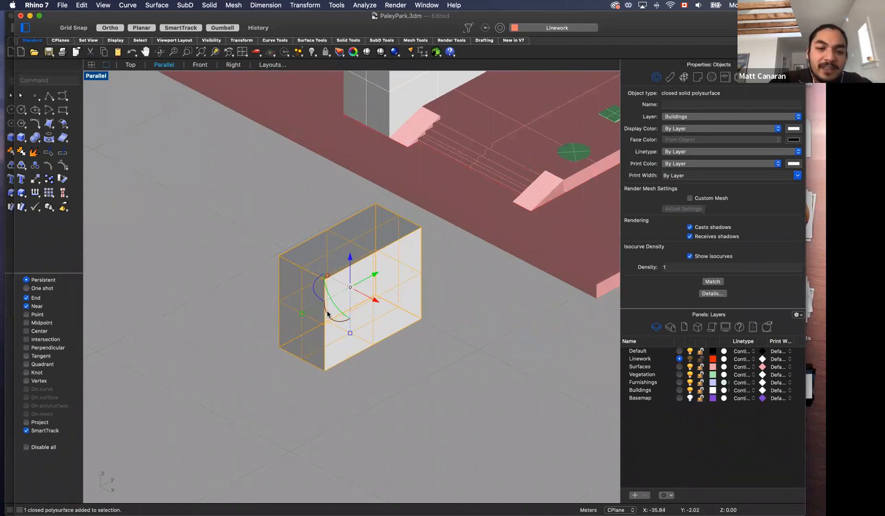
left_click_drag(301, 315, 227, 361)
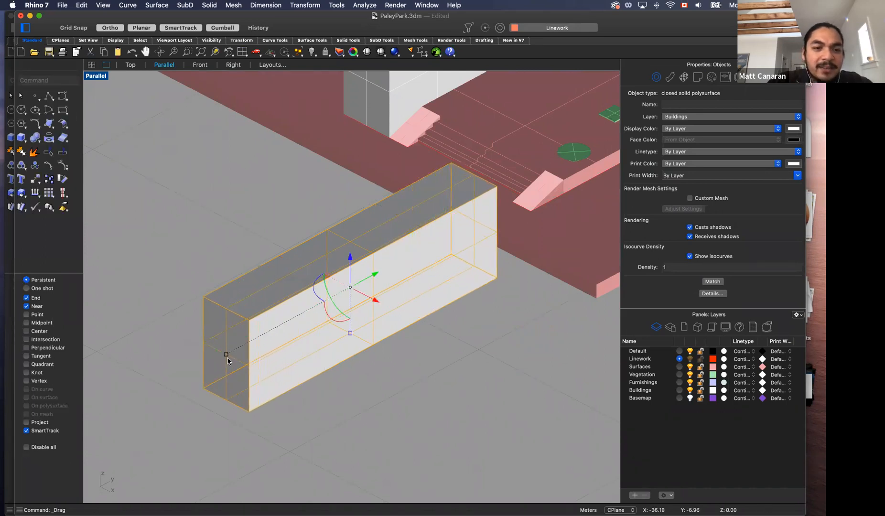
key("super+z")
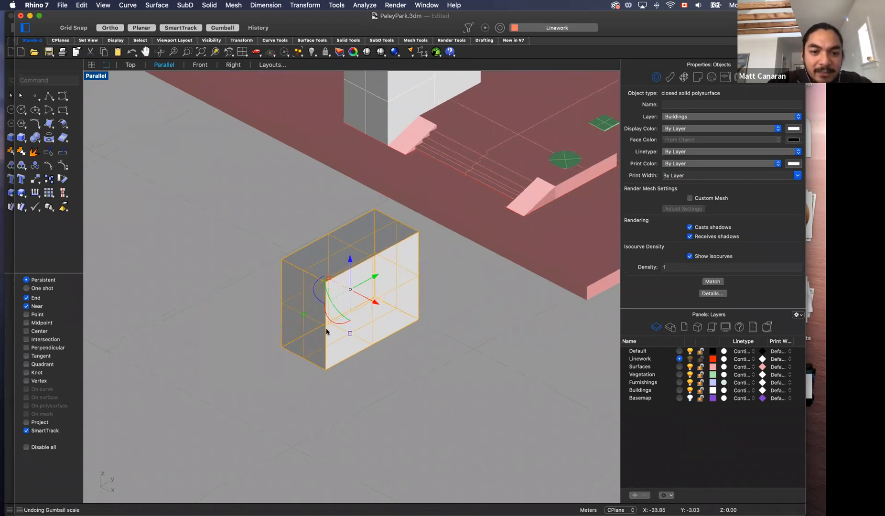
Step: Try scaling the block with the gumball's blue Z and red X scale handles, undoing each scale
left_click_drag(350, 332, 385, 412)
key("super+z")
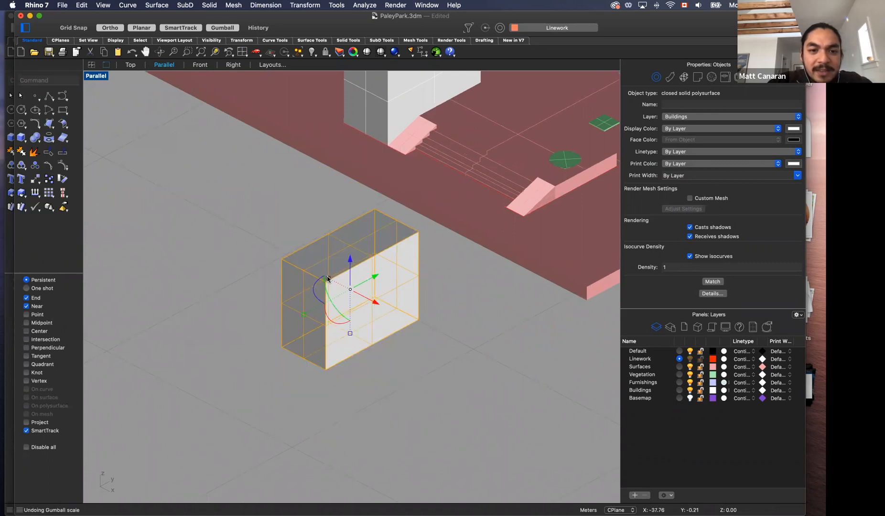
left_click_drag(328, 278, 260, 243)
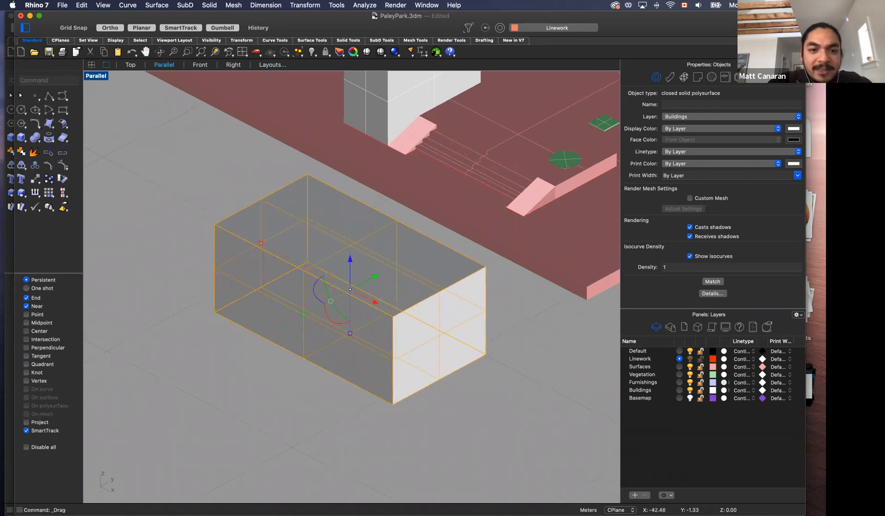
key("super+z")
Step: Try rotating the block with the gumball's red arc in 90-degree increments while Ortho is on
right_click_drag(394, 352, 444, 281)
scroll(410, 280, "up", 5)
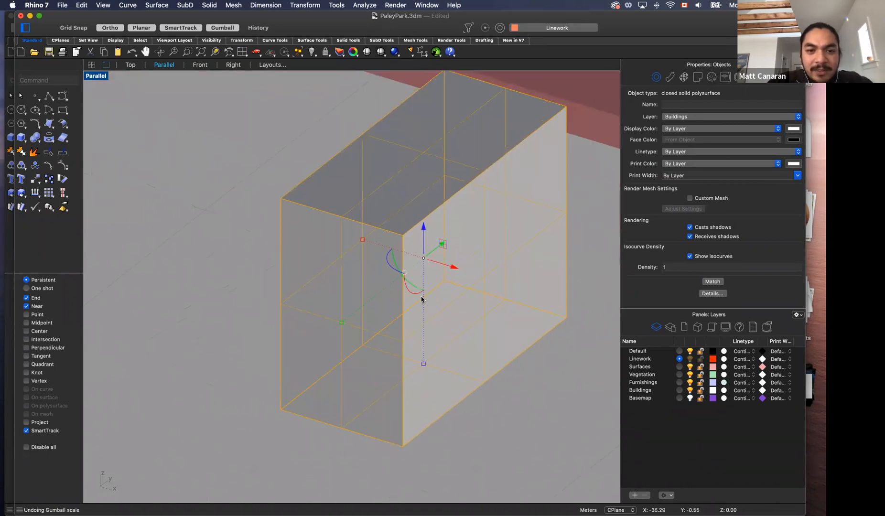
scroll(526, 354, "right", 10)
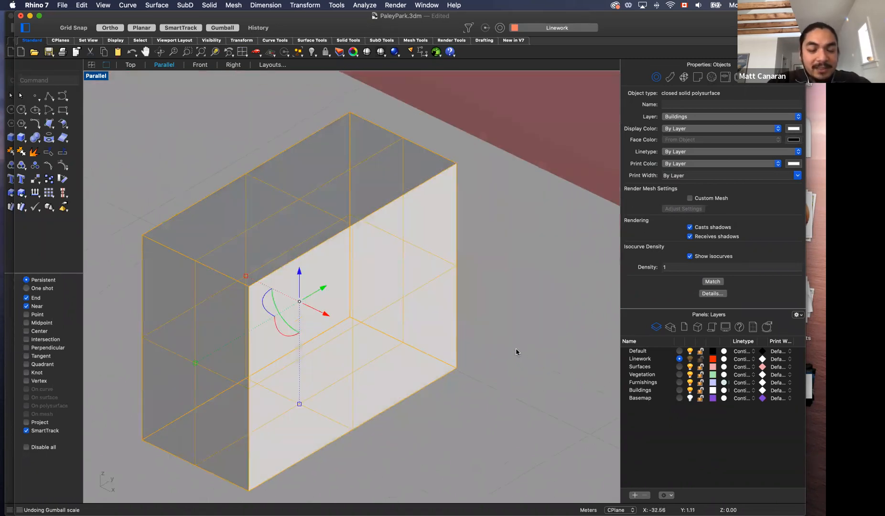
scroll(517, 352, "down", 5)
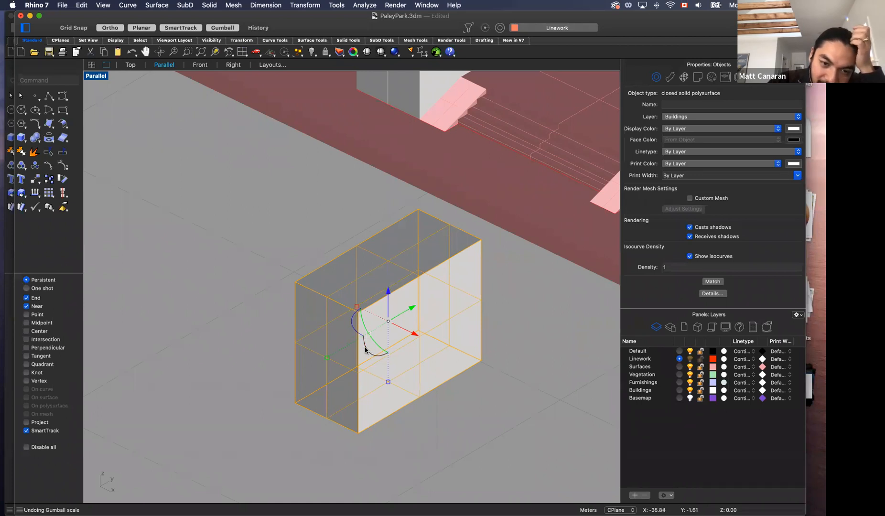
left_click_drag(366, 348, 399, 354)
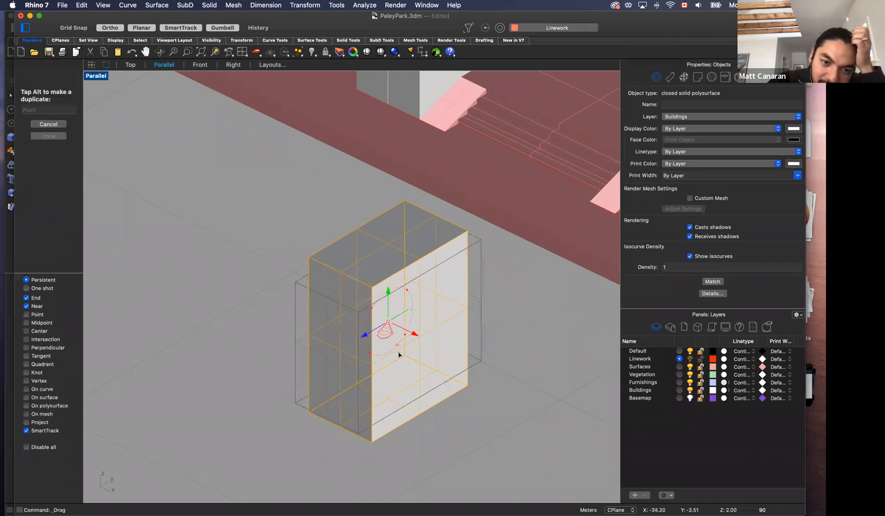
left_click_drag(408, 309, 363, 330)
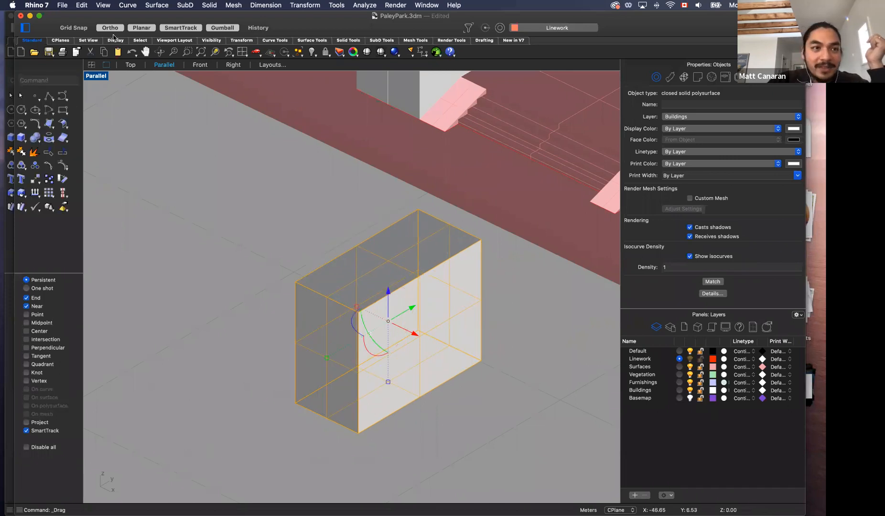
left_click(80, 30)
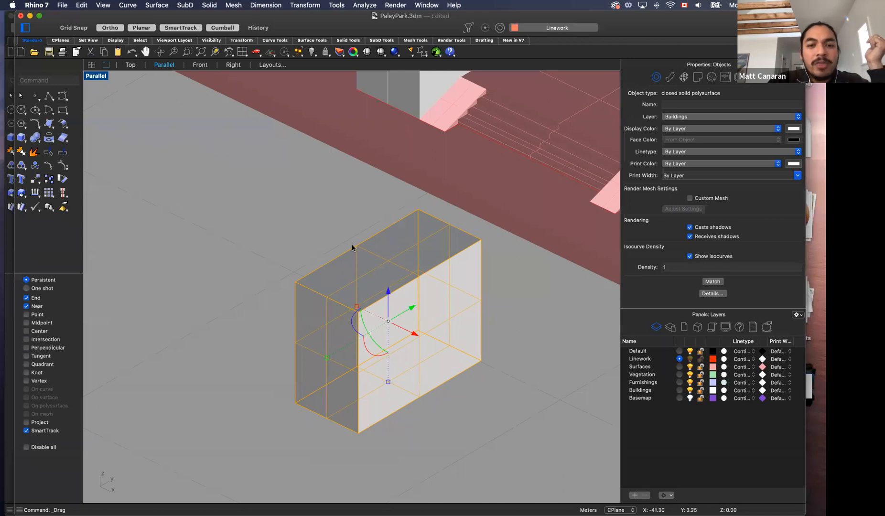
left_click_drag(365, 347, 361, 321)
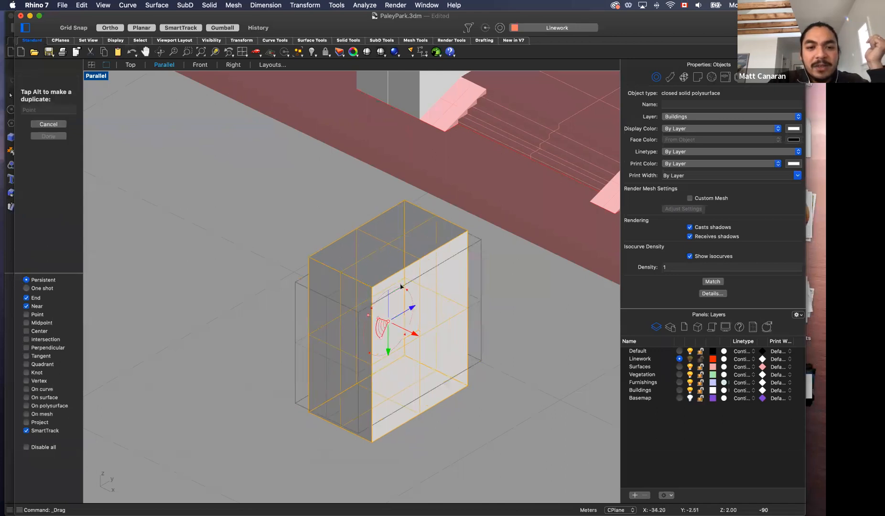
left_click_drag(401, 286, 395, 293)
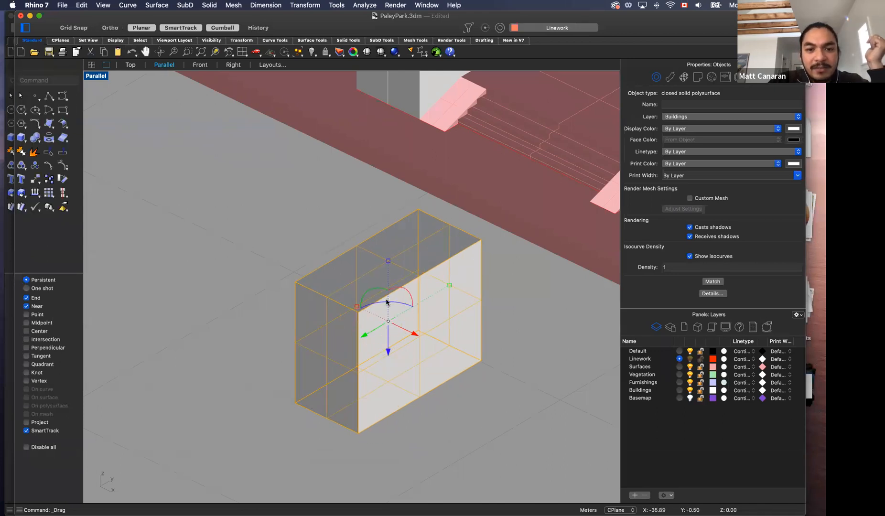
Step: Try rotating the block freely about the gumball's red X axis with Ortho off, and undo the rotation
left_click_drag(415, 306, 473, 282)
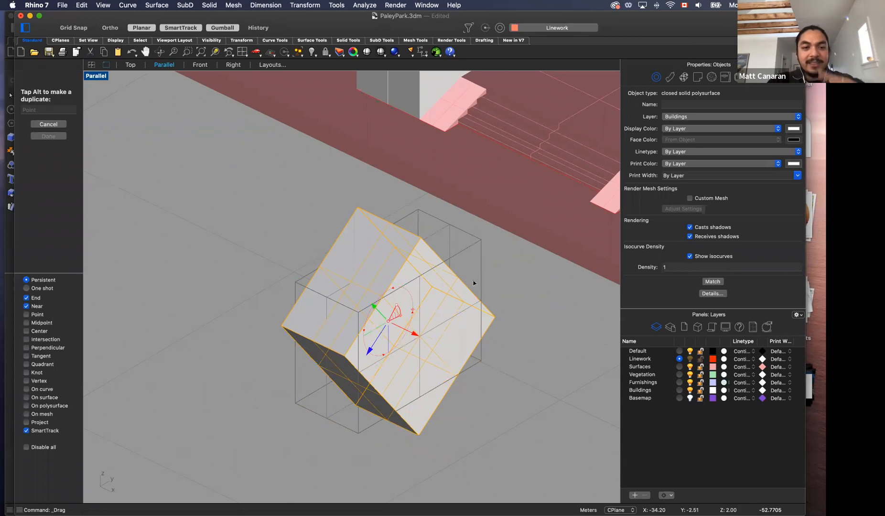
left_click_drag(427, 295, 411, 299)
key("super+z")
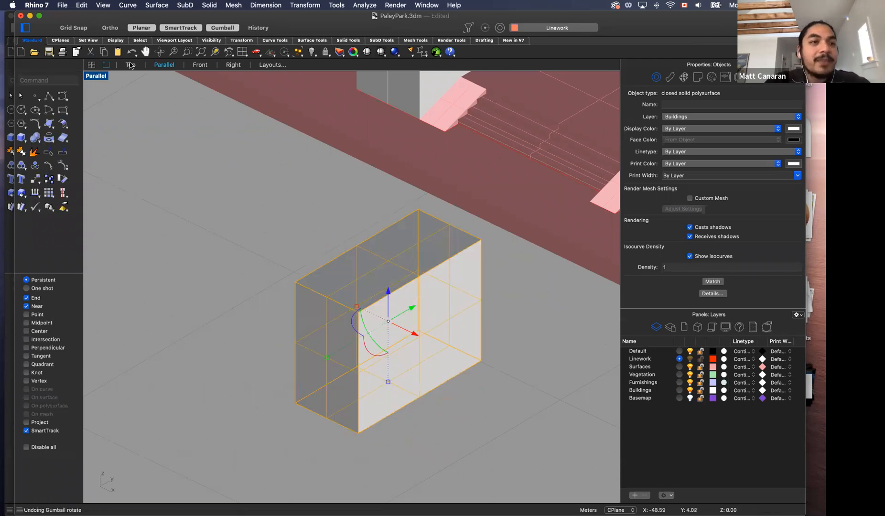
Step: Turn Ortho back on and try rotating the block about its red X axis again, constrained to right angles
left_click_drag(375, 352, 334, 275)
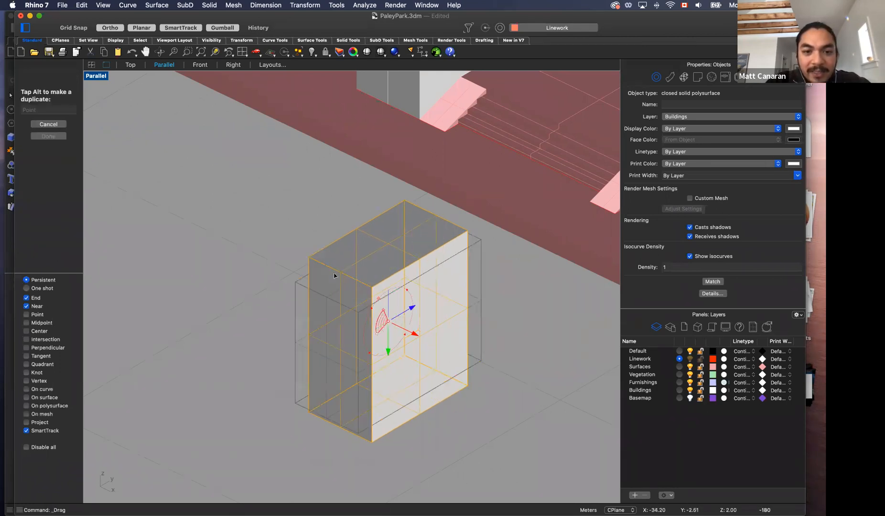
left_click_drag(281, 357, 457, 238)
left_click_drag(308, 260, 179, 120)
Step: Turn off Ortho and try tilting the block at arbitrary angles with the gumball's red arc, undoing the first rotation
left_click(108, 28)
left_click_drag(363, 341, 435, 380)
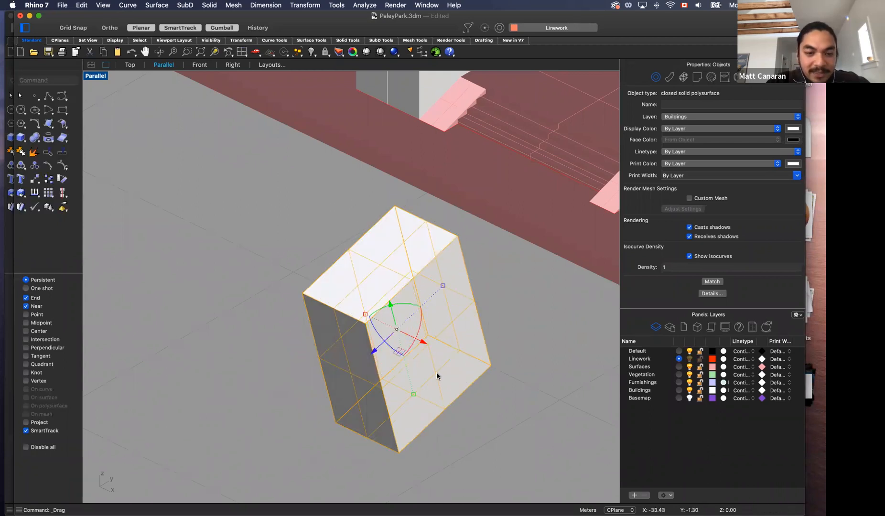
key("super+z")
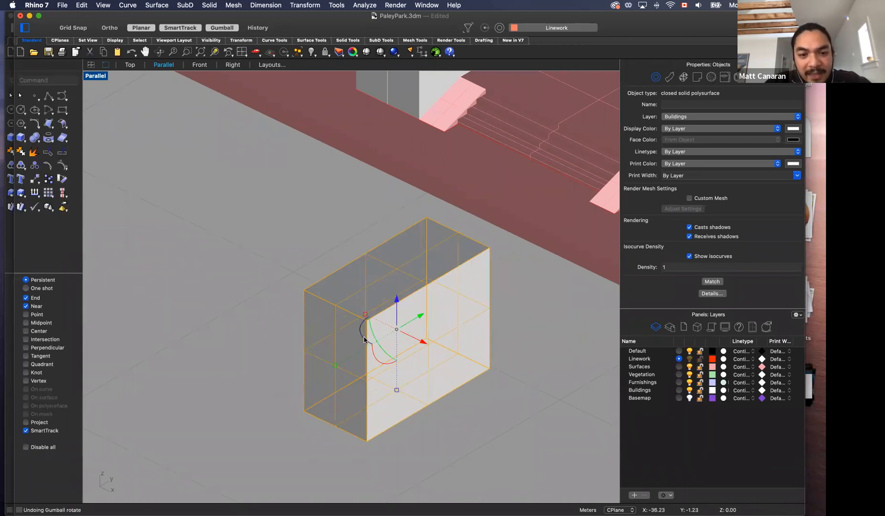
left_click_drag(364, 340, 522, 368)
left_click(520, 367)
right_click_drag(519, 366, 499, 375)
right_click_drag(280, 230, 443, 226)
Step: Undo the remaining block rotations and its moves back to its original place on the park's front corner, and deselect it
key("super+z")
key("super+z")
key("super+z")
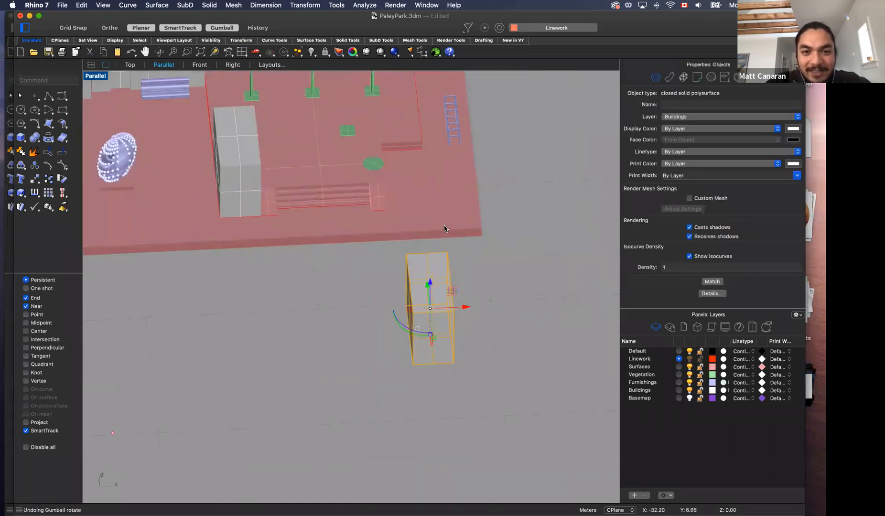
key("super+z")
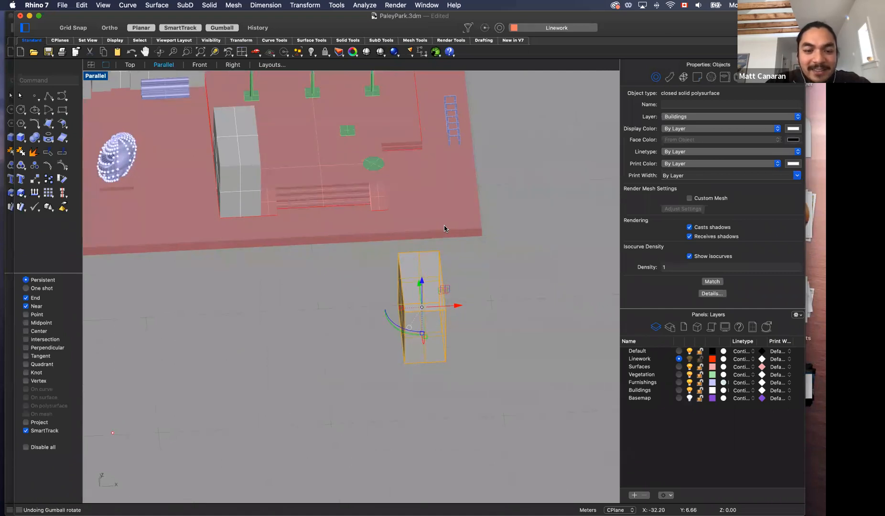
key("super+z")
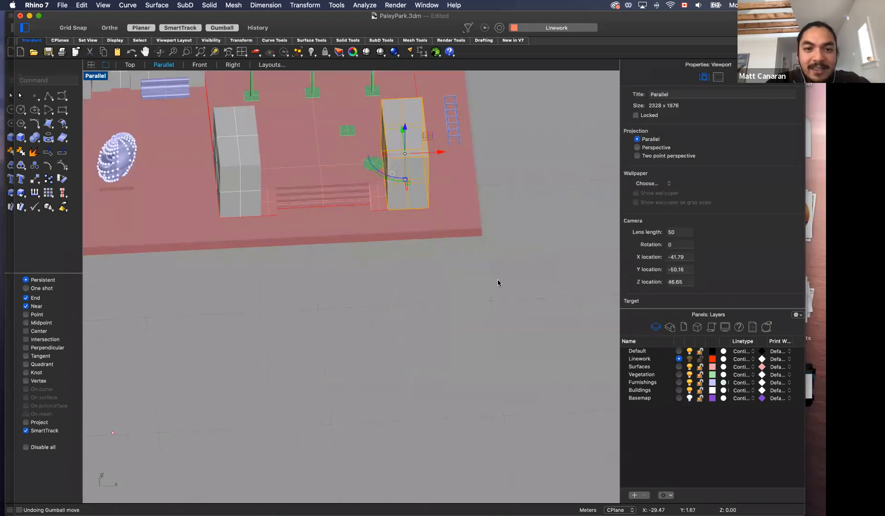
right_click_drag(490, 287, 467, 314)
key("Escape")
scroll(467, 314, "up", 3)
scroll(466, 314, "down", 5)
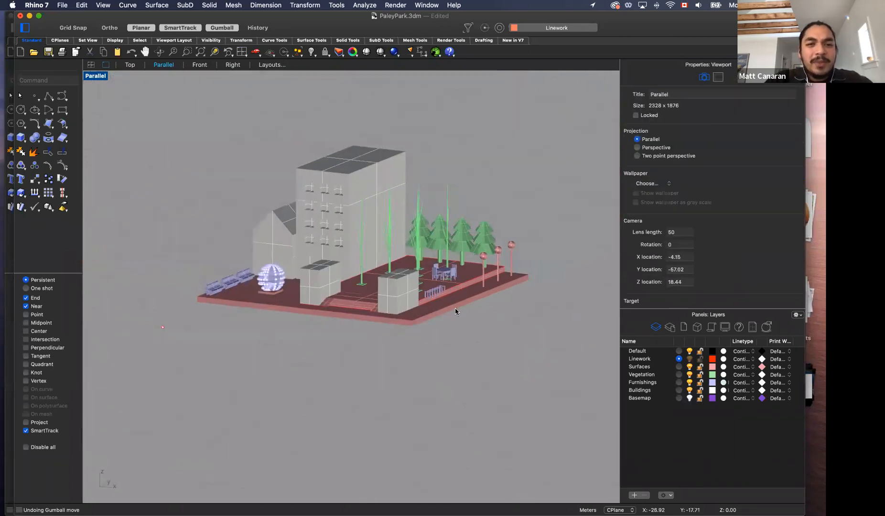
scroll(474, 238, "up", 2)
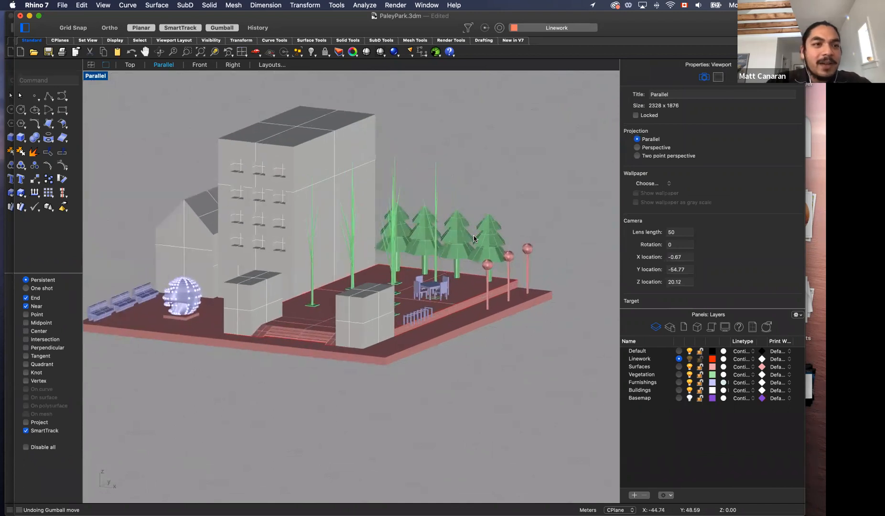
Step: Turn on Grid Snap with Ortho off and draw a straight 6 m line along the grid in front of the park
left_click(109, 28)
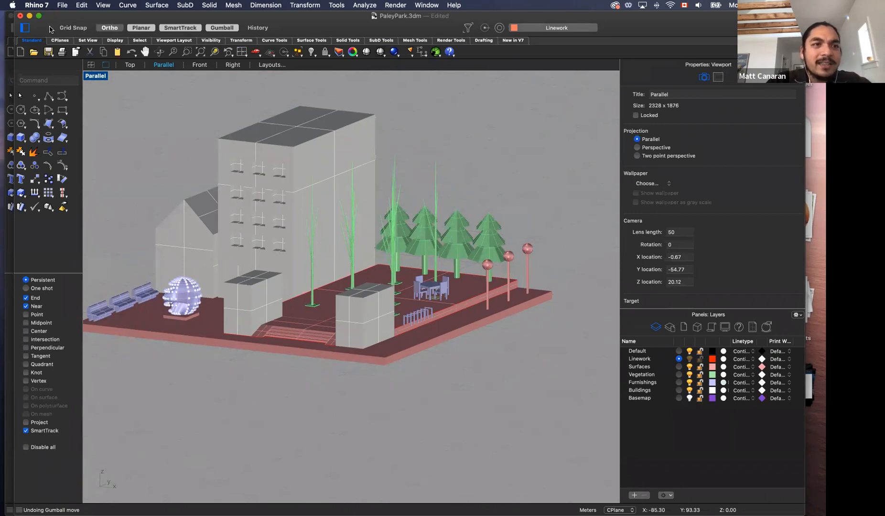
left_click(72, 28)
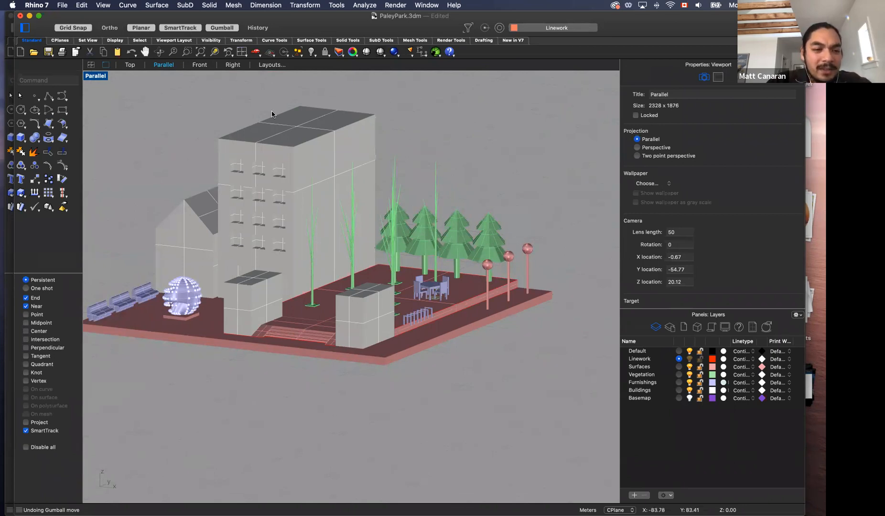
right_click_drag(309, 405, 314, 416)
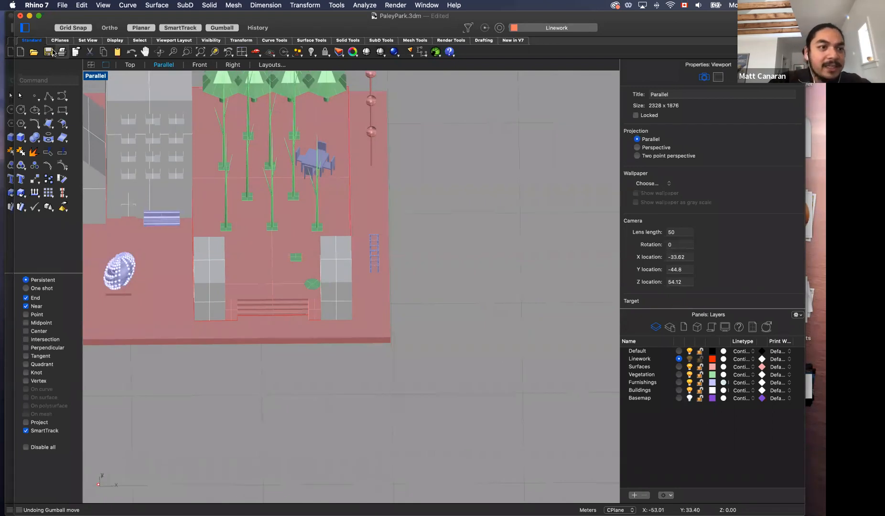
type("line")
key("Return")
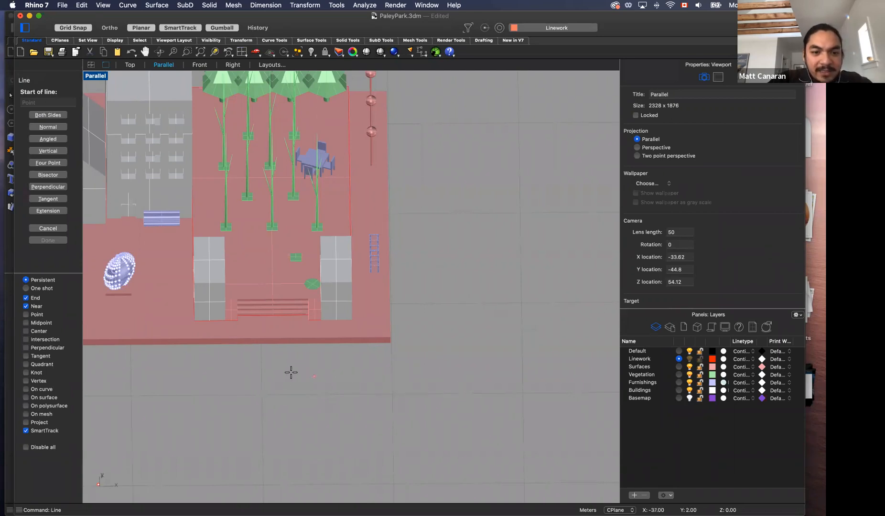
left_click(262, 395)
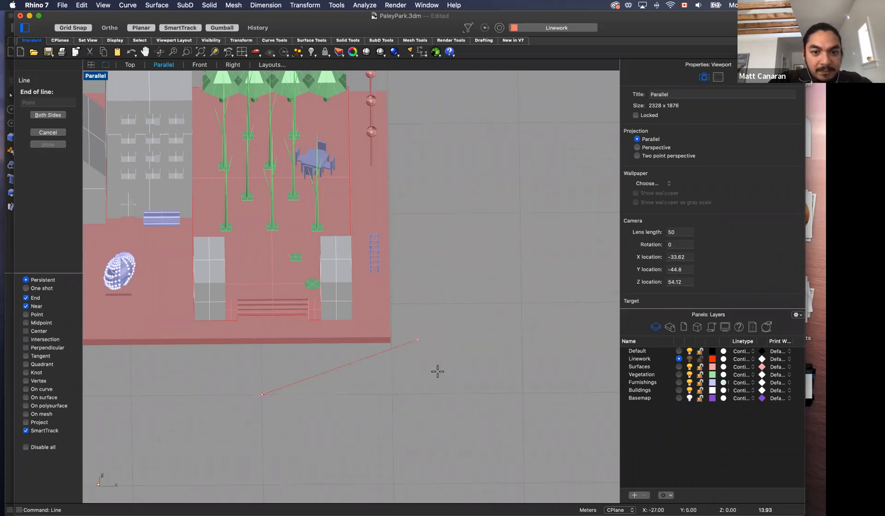
left_click(340, 396)
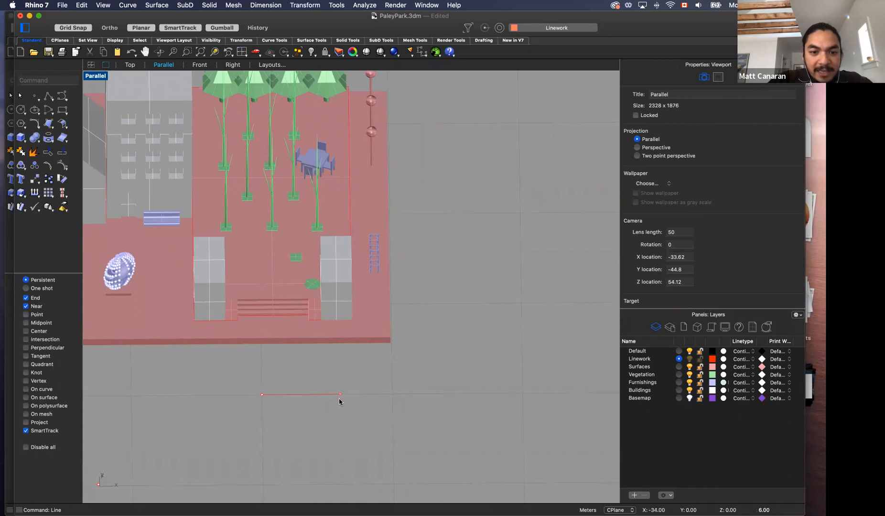
Step: Turn off Grid Snap and draw a freeform open polyline through four points in front of the park
left_click(327, 395)
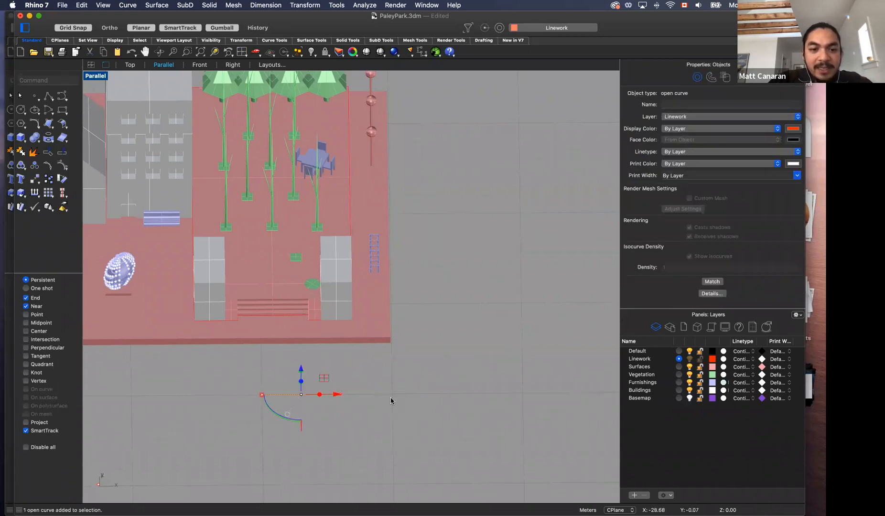
left_click(75, 29)
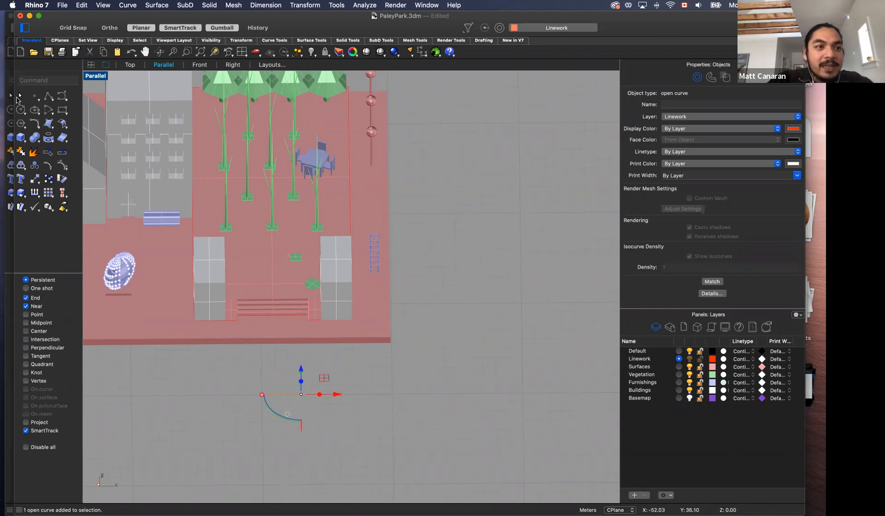
left_click(49, 98)
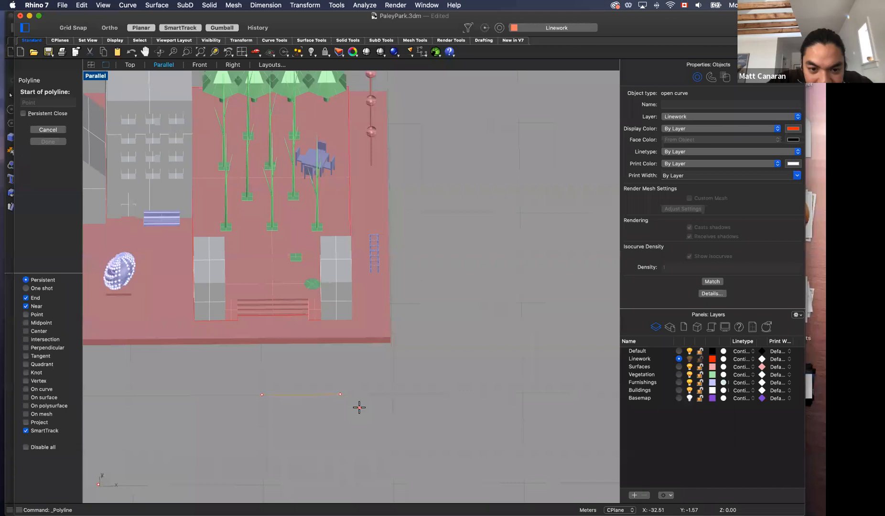
scroll(360, 407, "up", 5)
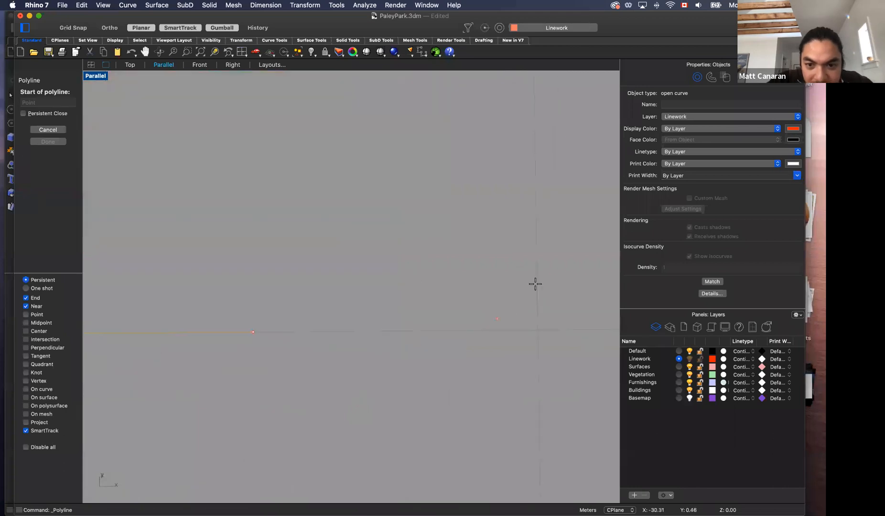
left_click(500, 301)
left_click(411, 200)
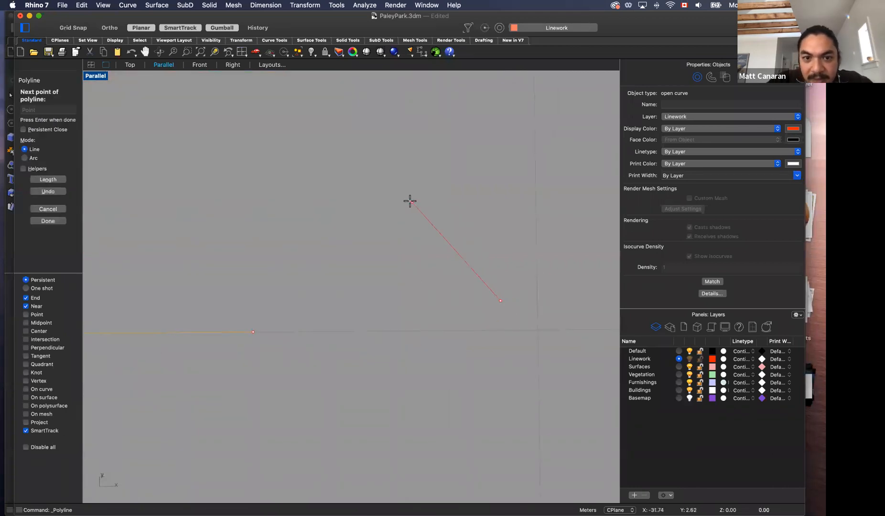
scroll(411, 201, "down", 3)
left_click(298, 221)
left_click(400, 245)
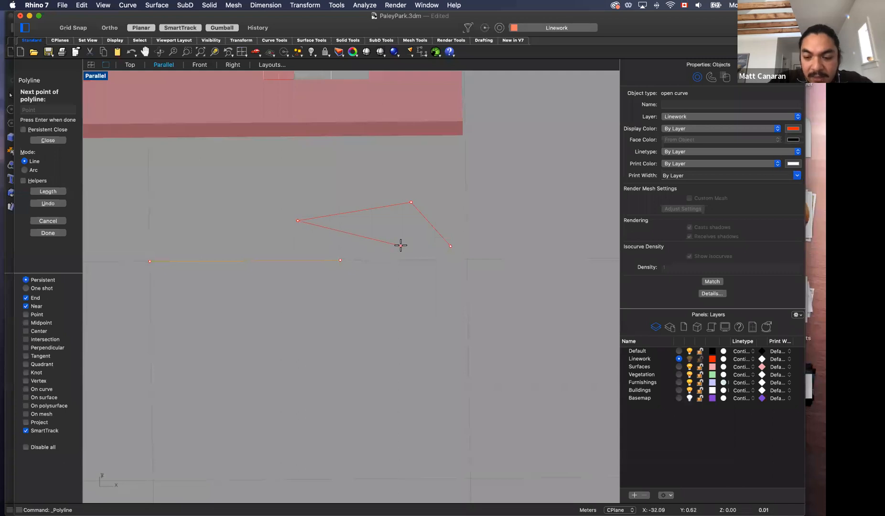
right_click(404, 248)
left_click(440, 331)
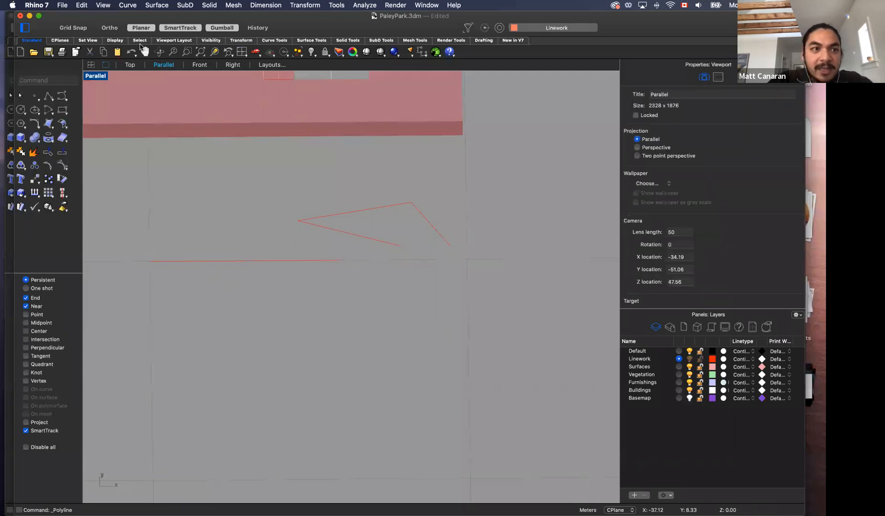
Step: Delete the freeform polyline and the straight 6 m line in front of the park
left_click(74, 28)
left_click(88, 28)
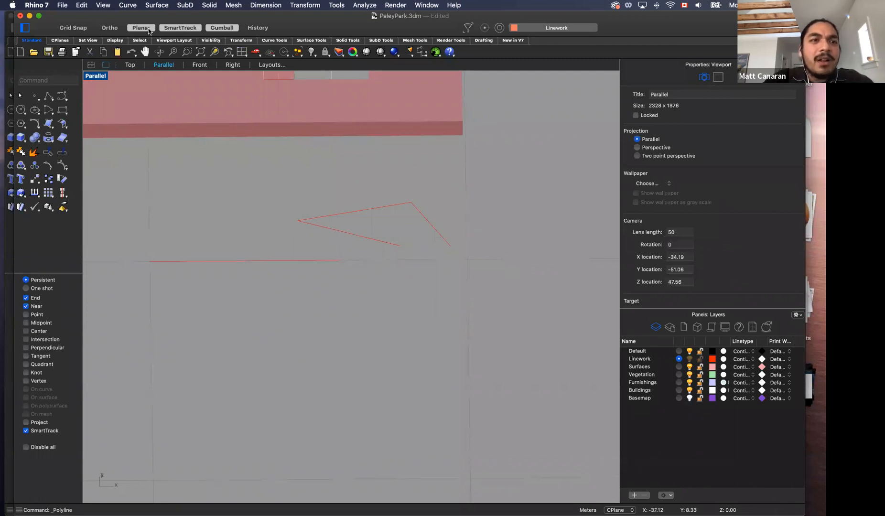
left_click(110, 28)
key("F8")
left_click(433, 231)
key("Delete")
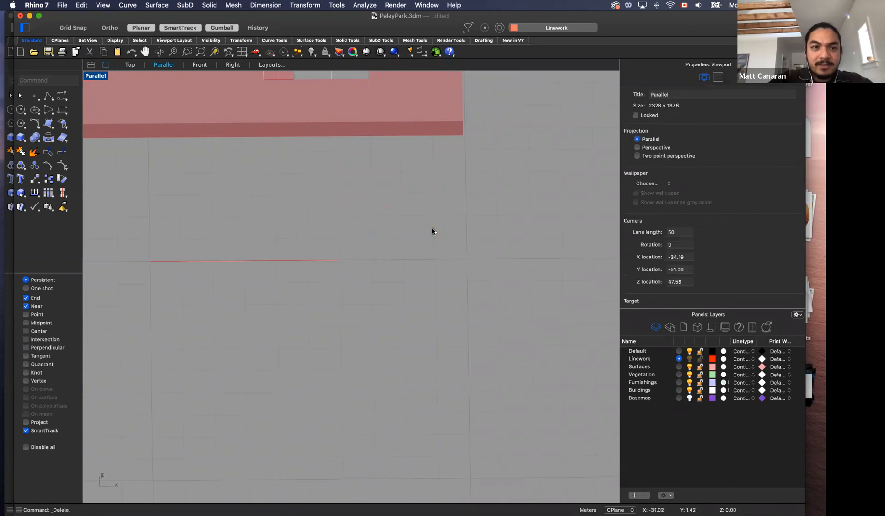
left_click(307, 261)
key("Delete")
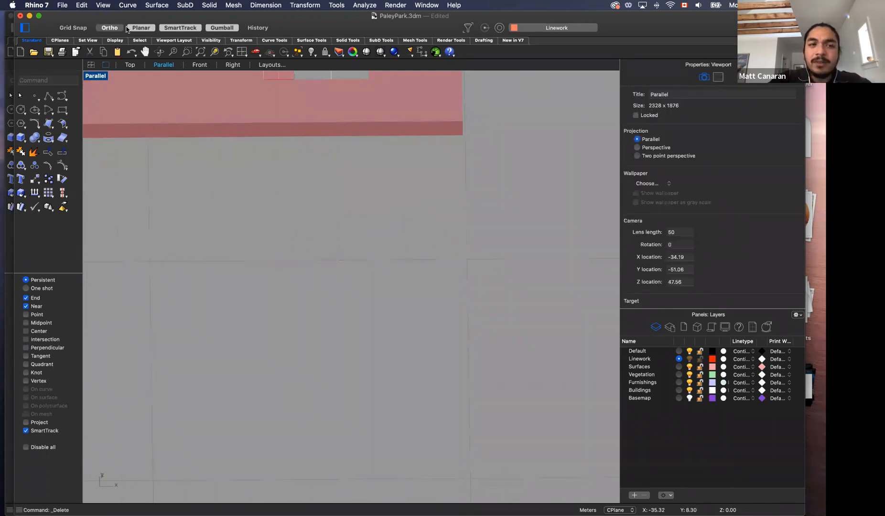
Step: Delete the stray point object off the park's front-left corner
scroll(460, 315, "down", 5)
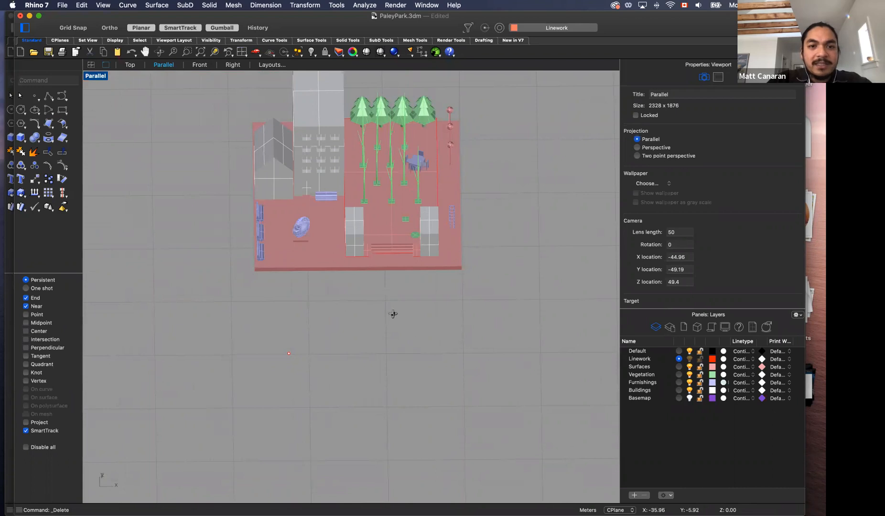
scroll(393, 312, "down", 10)
scroll(413, 164, "up", 5)
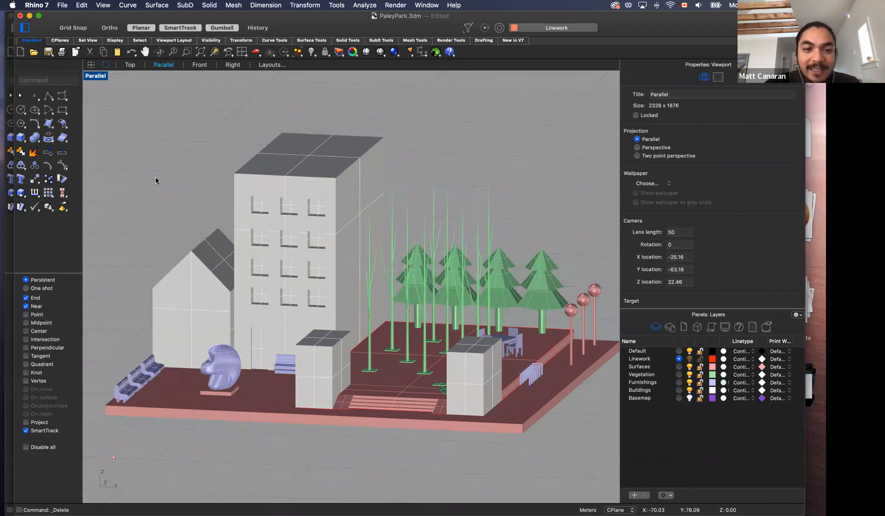
scroll(157, 187, "down", 5)
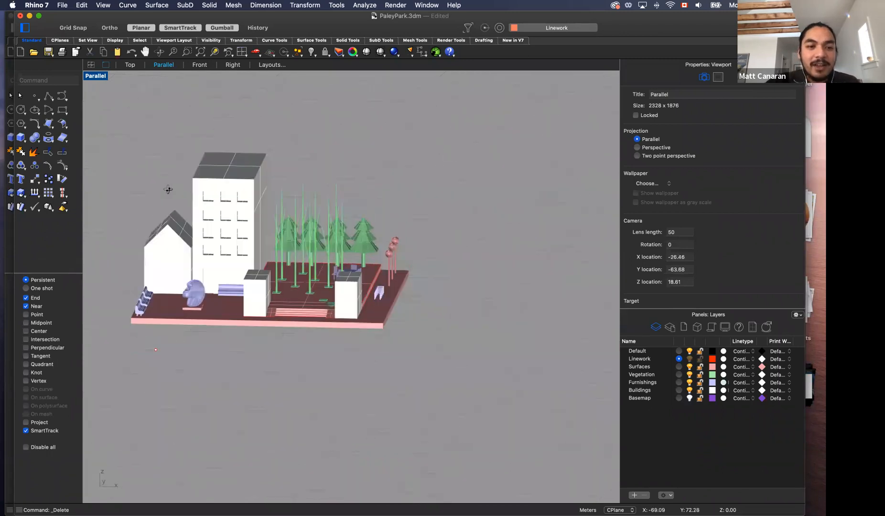
scroll(116, 181, "up", 3)
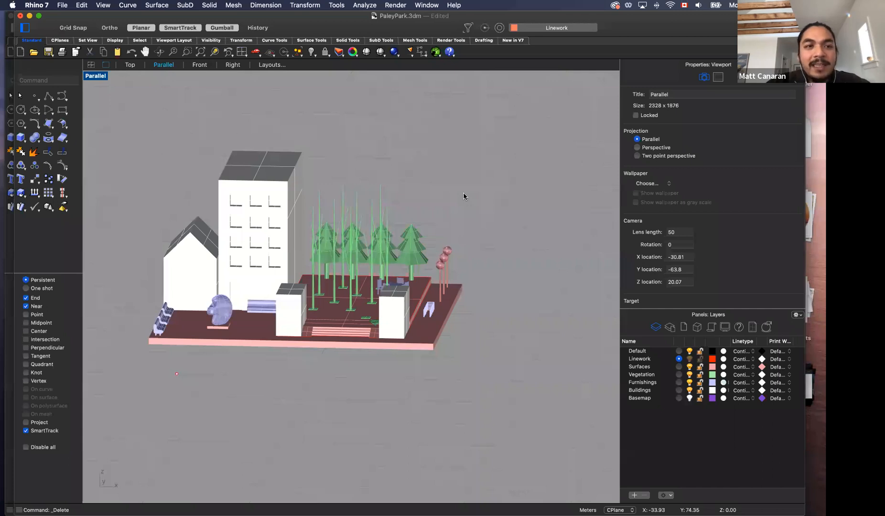
right_click_drag(529, 324, 430, 268)
scroll(347, 216, "up", 5)
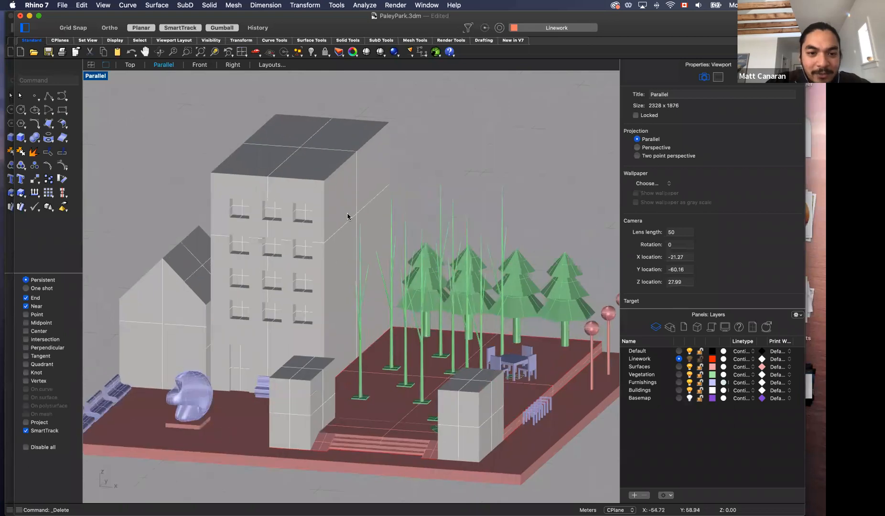
scroll(347, 216, "down", 3)
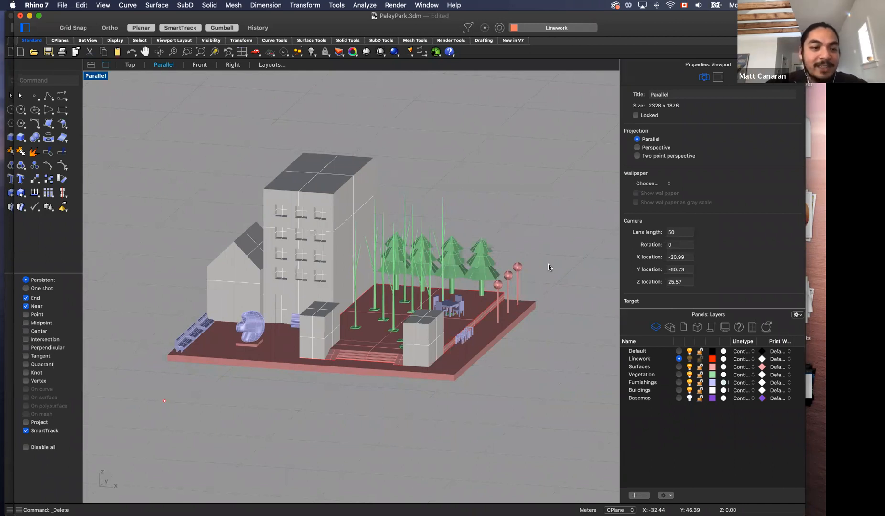
left_click(165, 401)
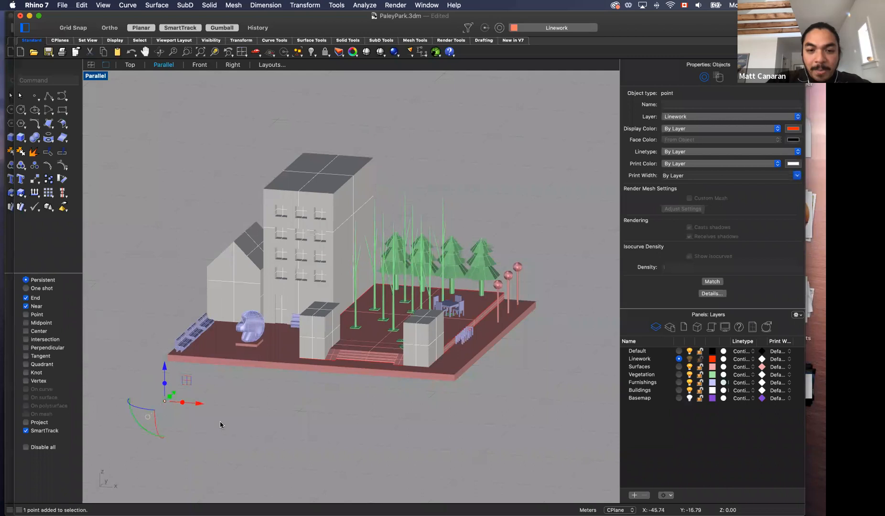
key("Delete")
scroll(220, 420, "up", 2)
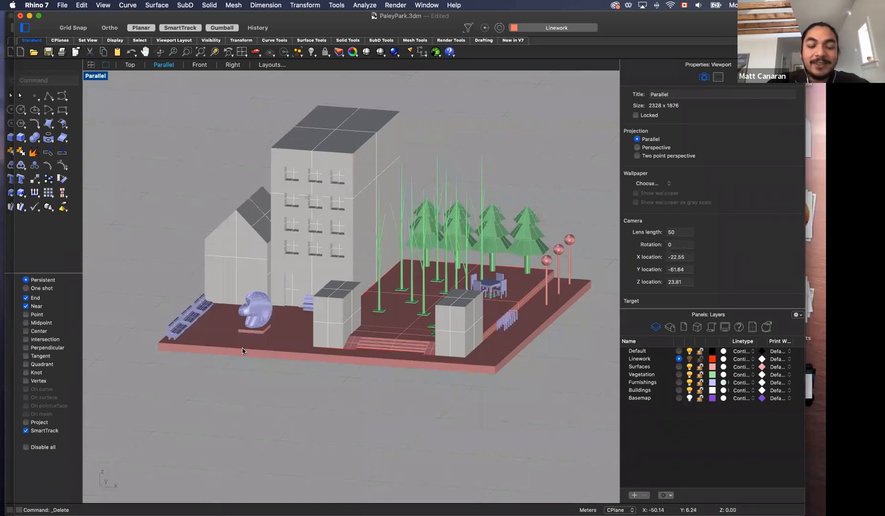
Step: Switch to the Top view and set its display mode to Shaded
scroll(254, 351, "down", 5)
right_click_drag(340, 394, 355, 409)
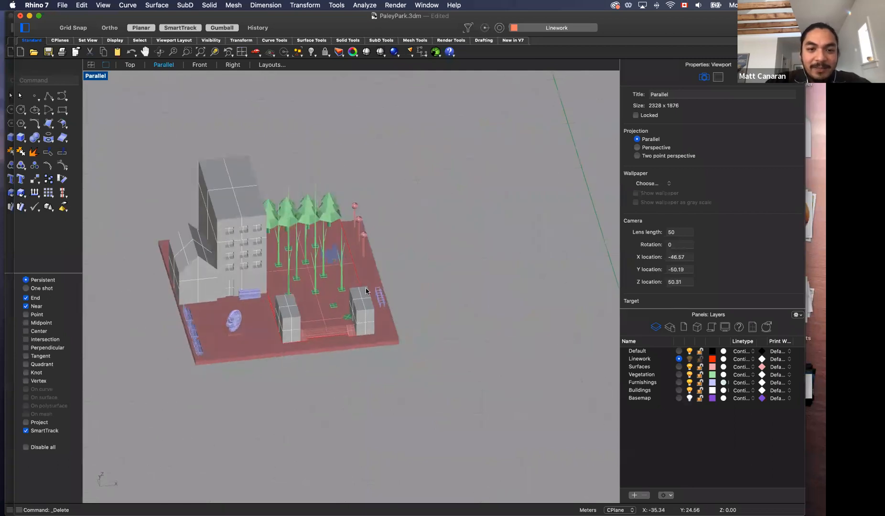
right_click_drag(380, 369, 310, 227)
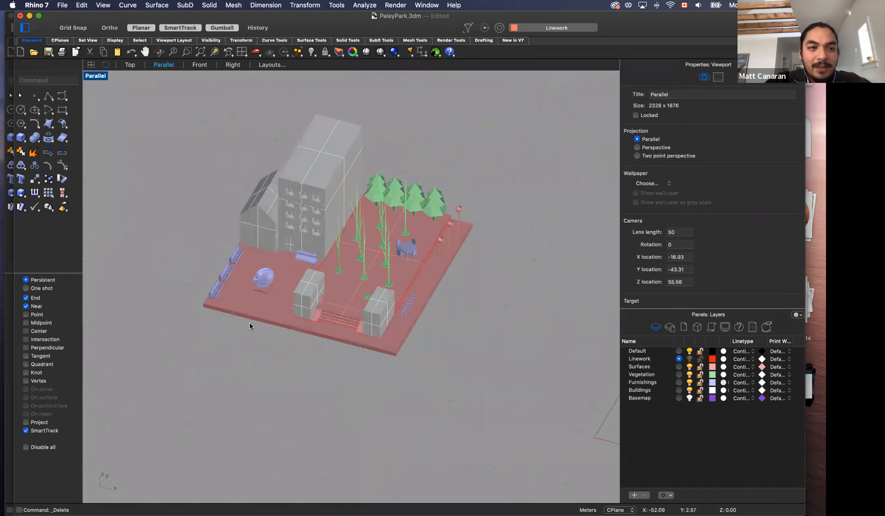
left_click(139, 67)
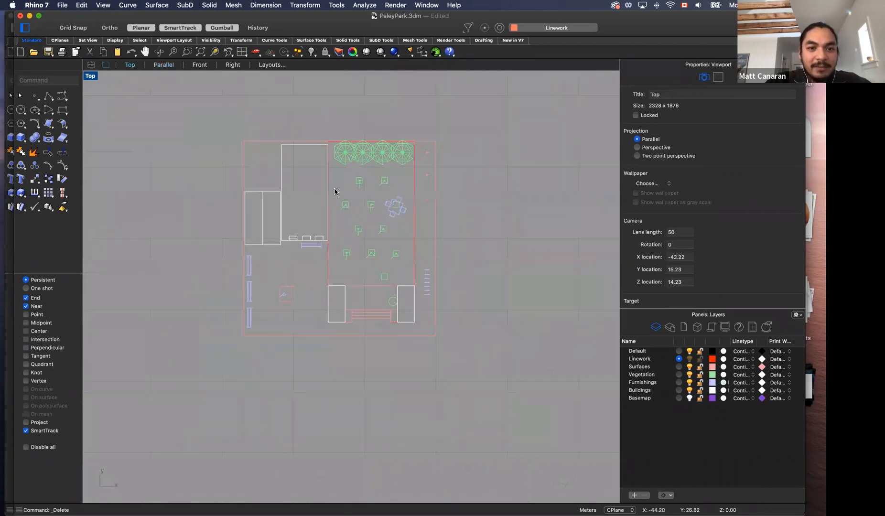
left_click(89, 76)
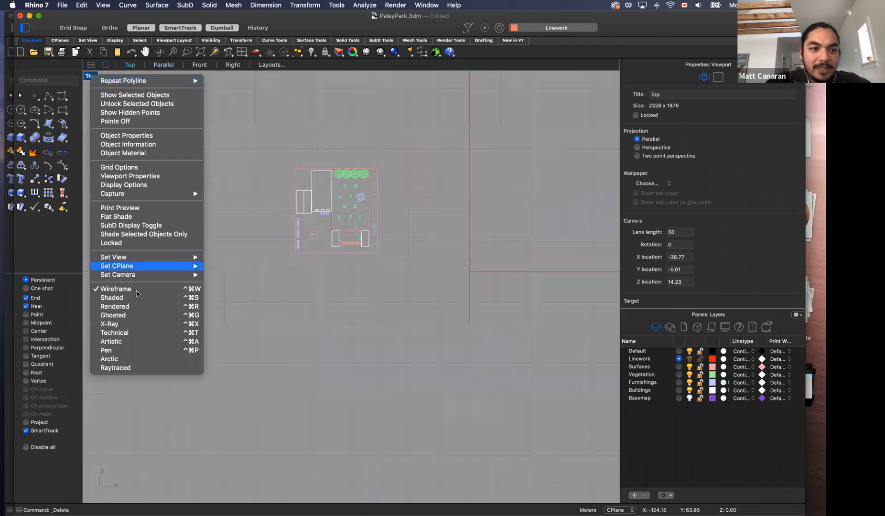
left_click(133, 299)
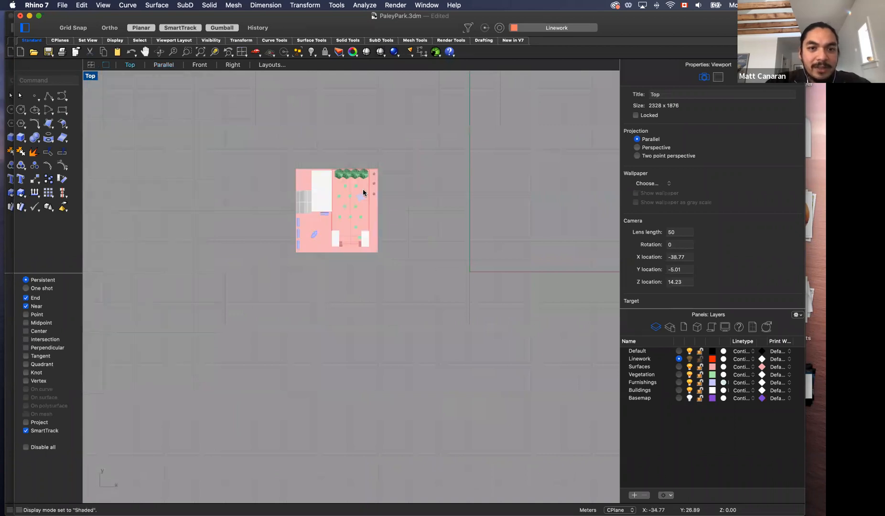
scroll(363, 192, "up", 4)
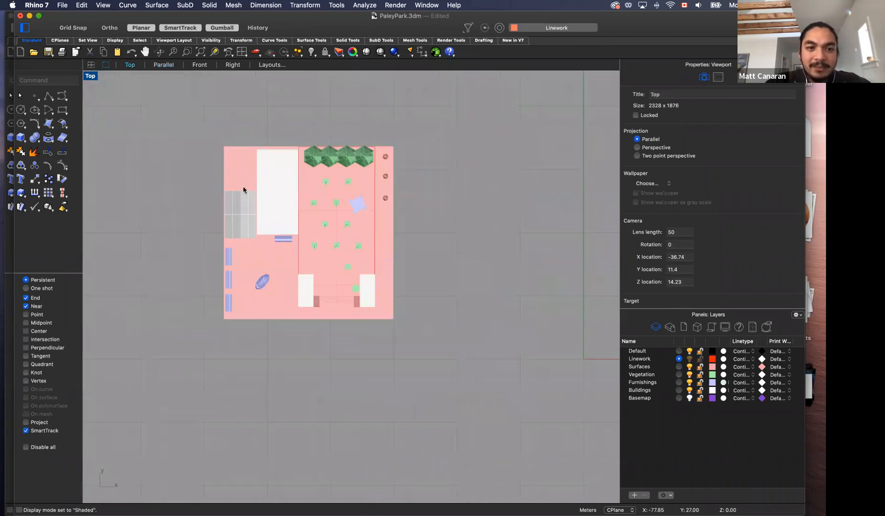
Step: Run the Picture command, preview the Paley Park Plan PNG in the Illustrator - Paley Park folder, and open it for placement
scroll(178, 190, "down", 4)
scroll(324, 196, "up", 2)
scroll(322, 198, "up", 2)
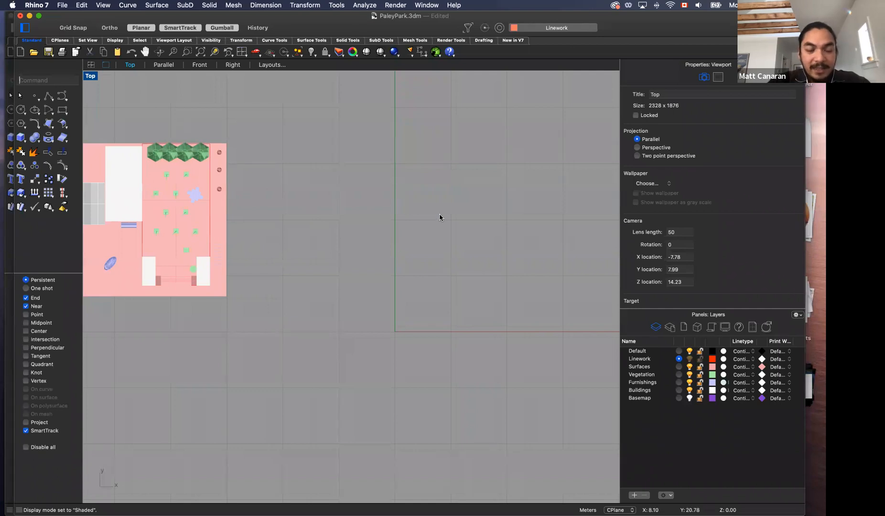
type("Picture")
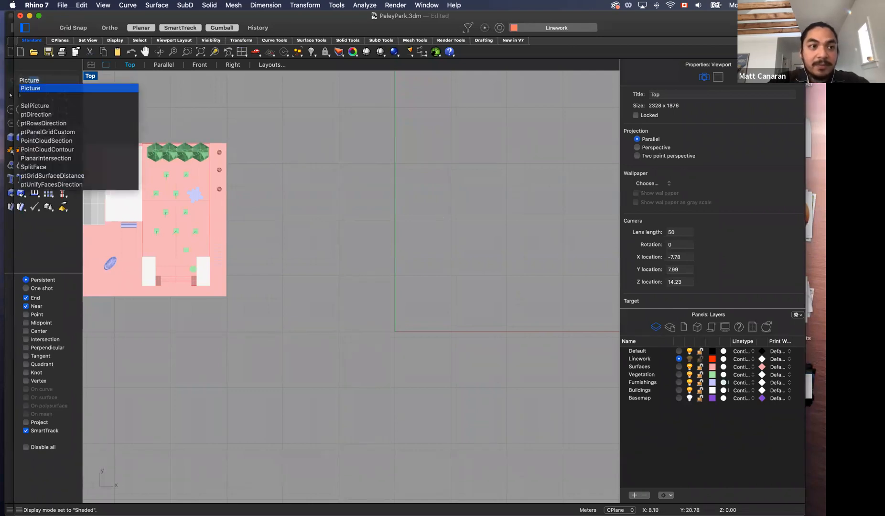
key("Return")
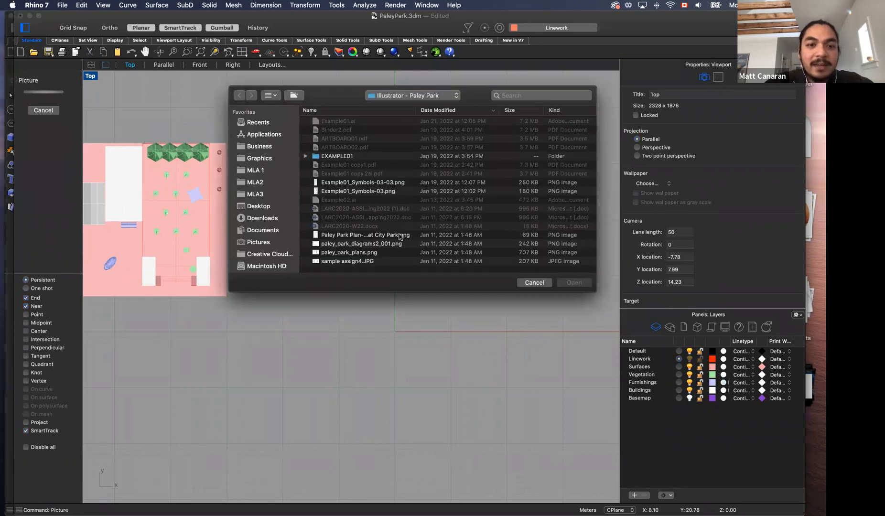
left_click(382, 235)
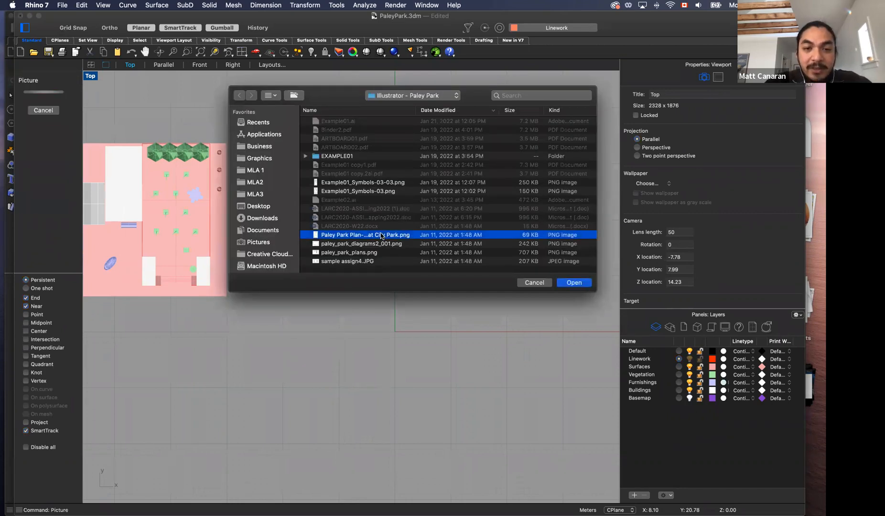
key("space")
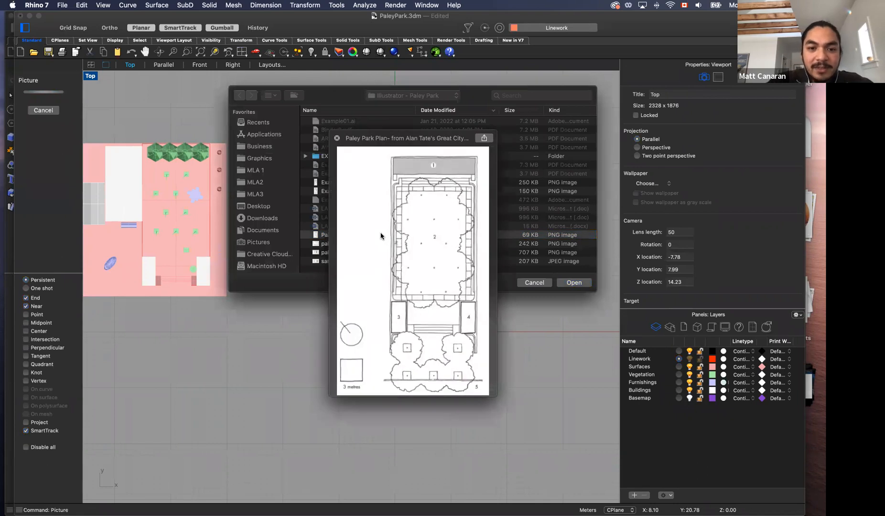
key("space")
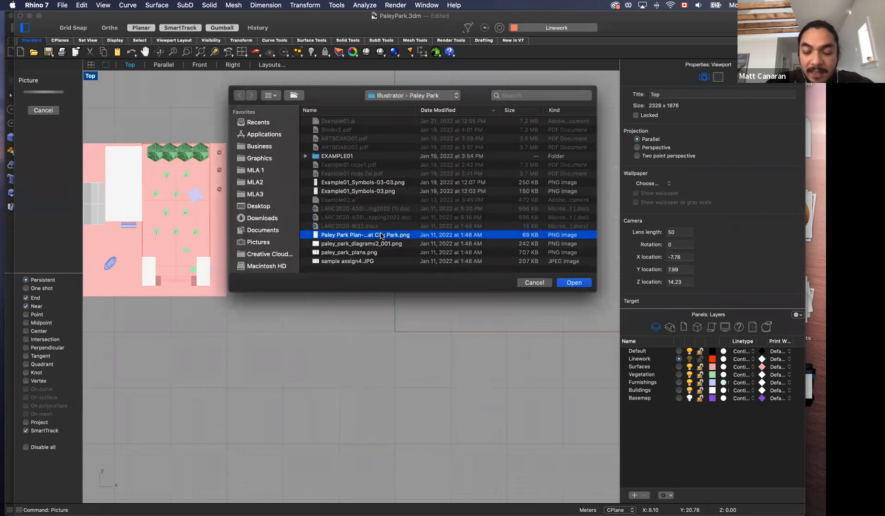
double_click(382, 235)
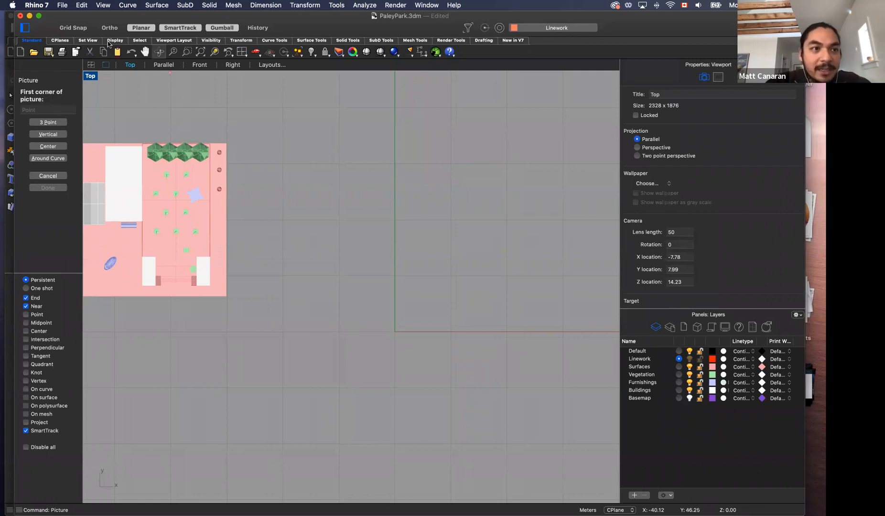
Step: Turn on Grid Snap and place the plan picture beside the park model, starting its first corner at X -10, Y 0
left_click(72, 29)
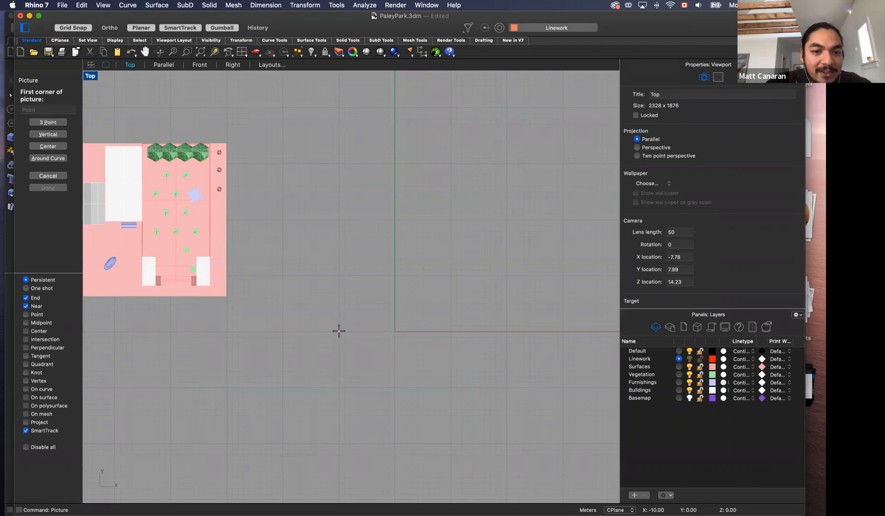
left_click(339, 330)
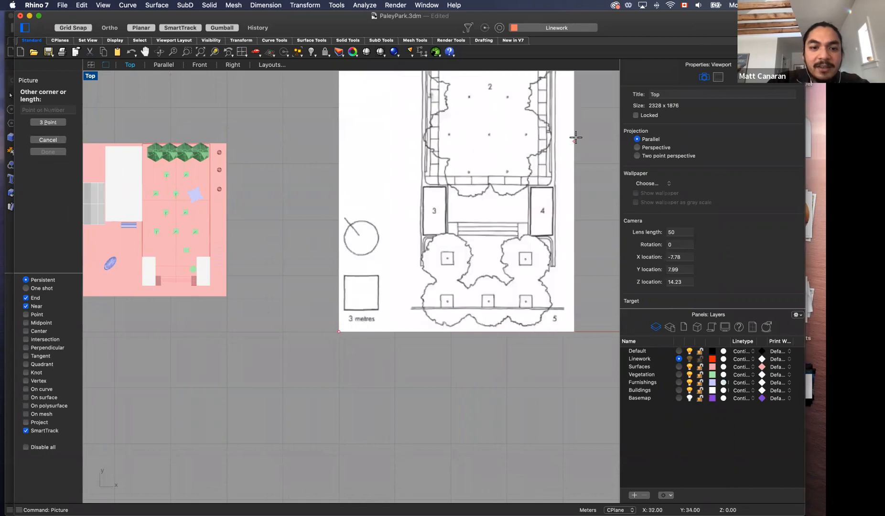
left_click(608, 124)
scroll(301, 225, "down", 5)
scroll(362, 337, "up", 2)
scroll(372, 174, "down", 3)
scroll(376, 111, "up", 4)
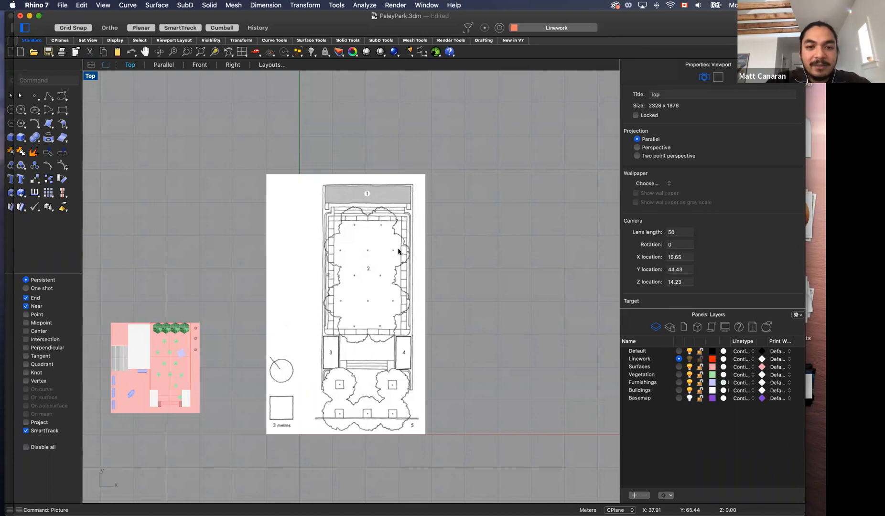
Step: Examine the placed plan picture and the 3 metres scale square near its lower-left corner
left_click(355, 304)
left_click(461, 275)
left_click(357, 284)
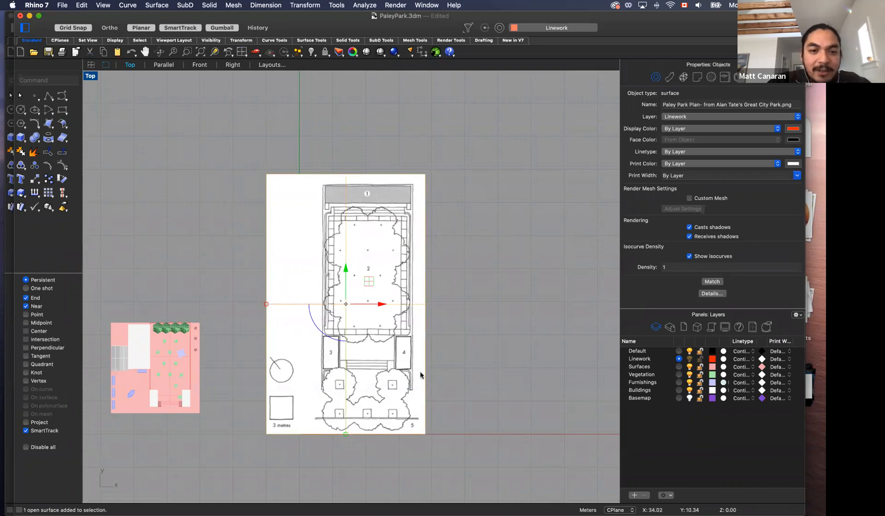
scroll(281, 424, "up", 5)
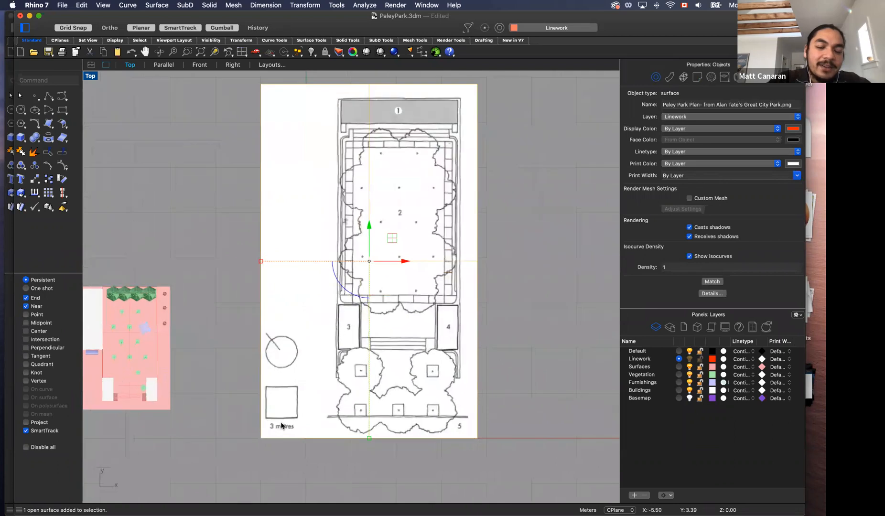
scroll(280, 424, "up", 5)
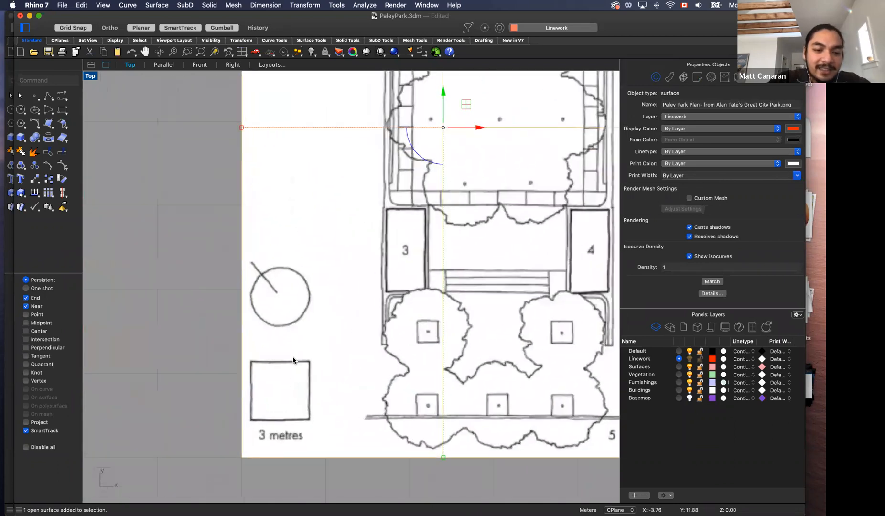
left_click(291, 483)
scroll(265, 404, "up", 2)
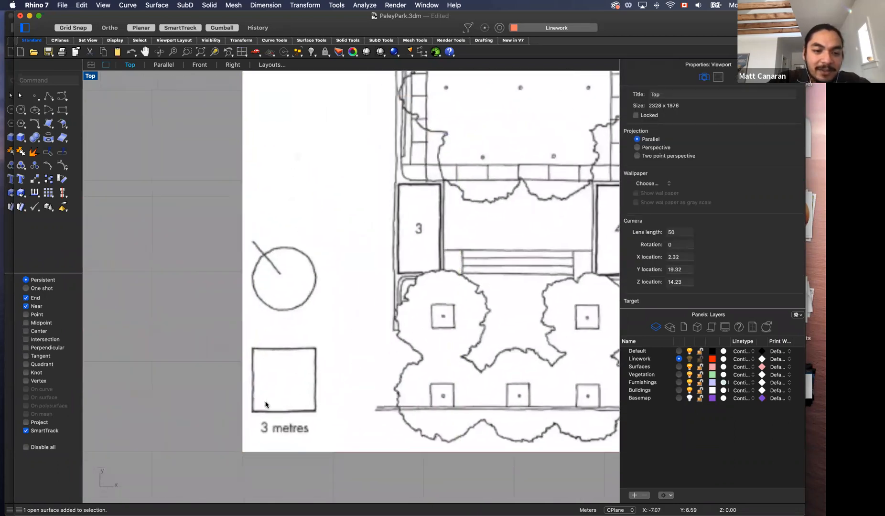
scroll(265, 404, "down", 5)
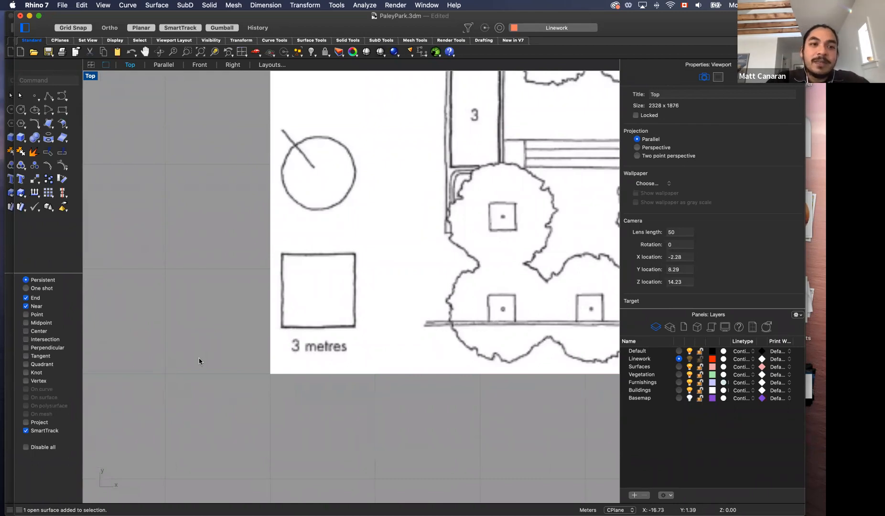
Step: Start scaling the plan picture with Grid Snap off, using the scale square's lower-left corner as base and its lower-right corner as first reference
left_click(322, 339)
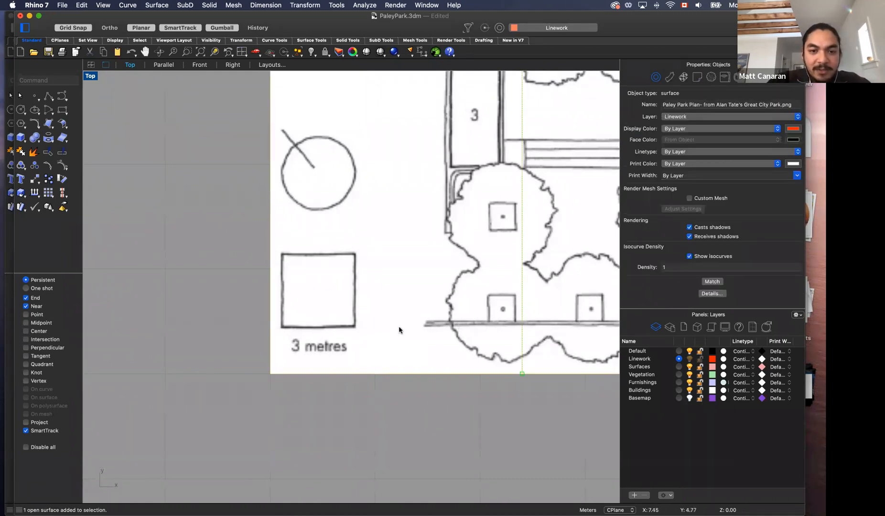
type("Scale")
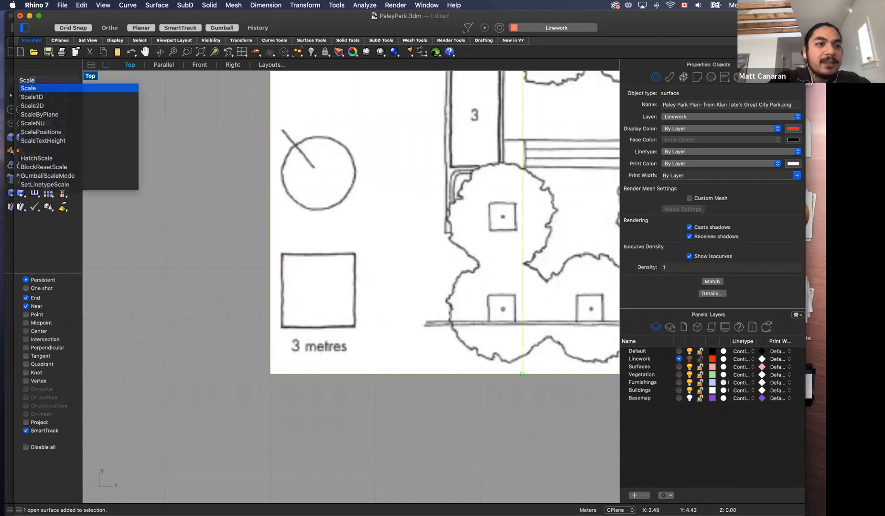
key("Return")
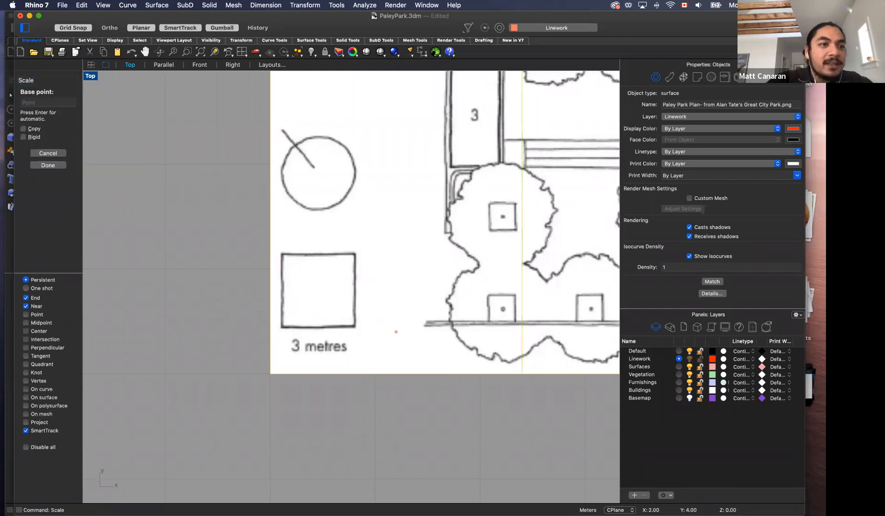
left_click(71, 27)
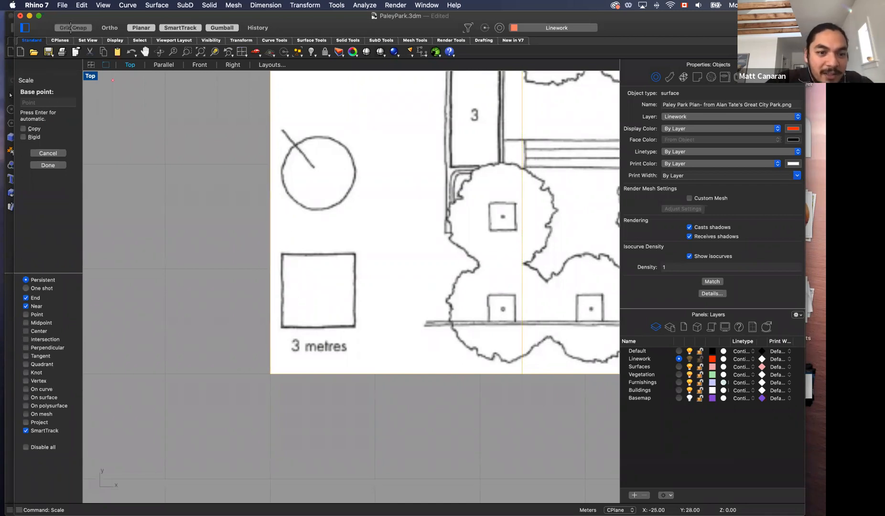
left_click(282, 327)
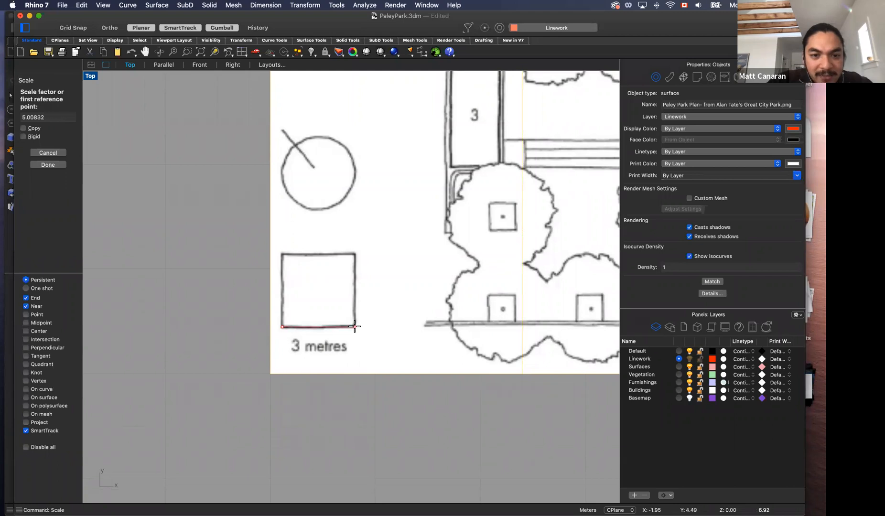
key("F8")
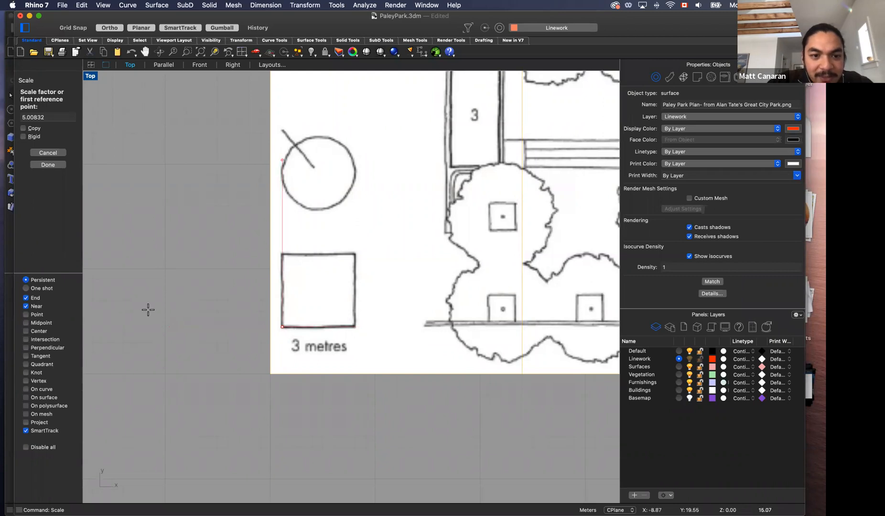
left_click(354, 327)
key("F8")
Step: Finish scaling the picture with a second reference of 3, matching the square to 3 metres, and clear the selection
scroll(338, 327, "down", 5)
scroll(353, 287, "up", 8)
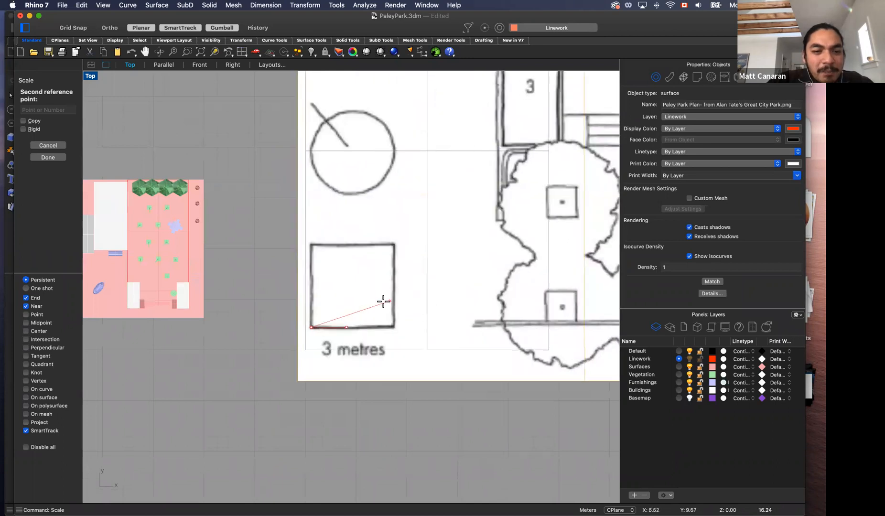
scroll(308, 313, "up", 4)
scroll(334, 297, "down", 6)
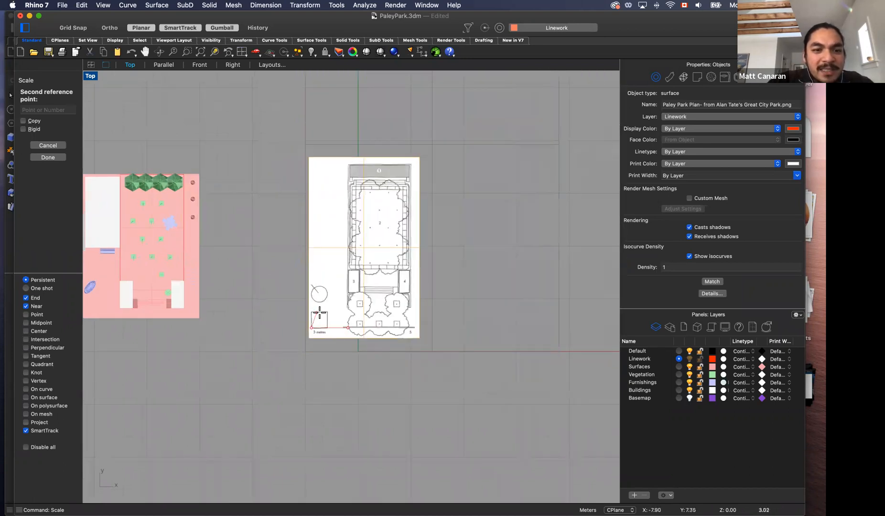
scroll(323, 309, "up", 2)
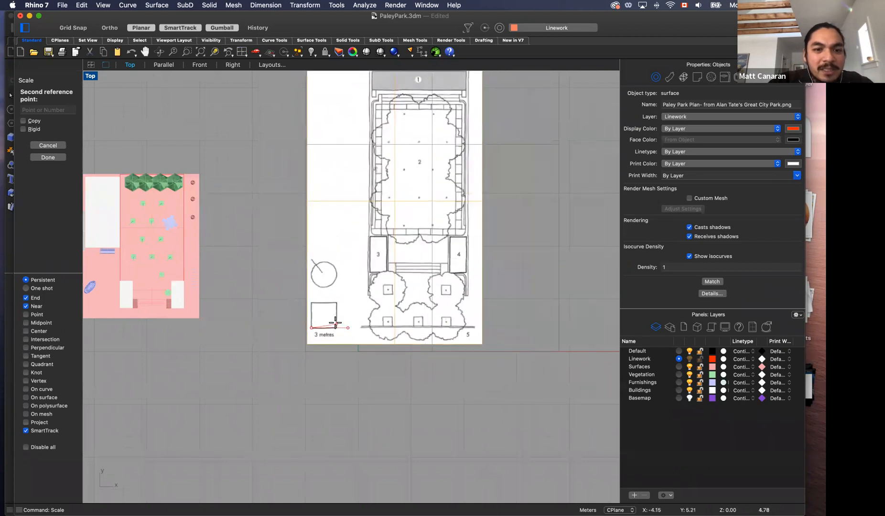
type("3")
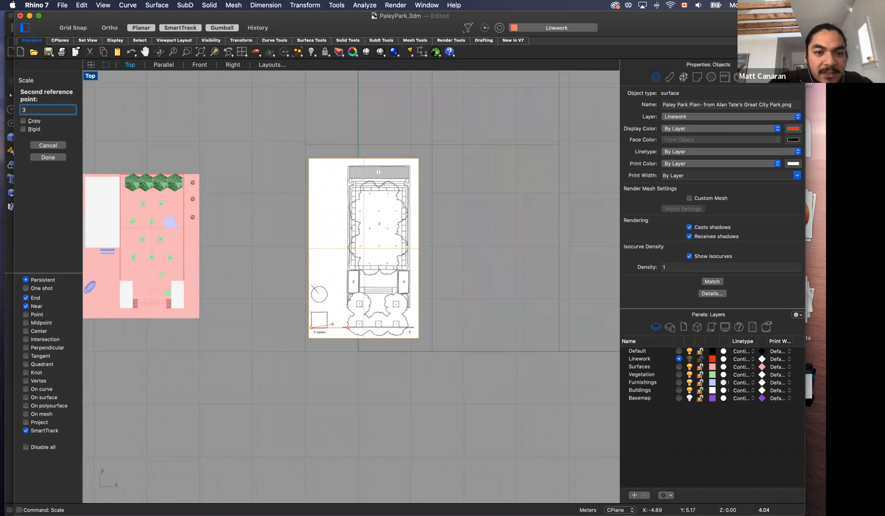
key("Return")
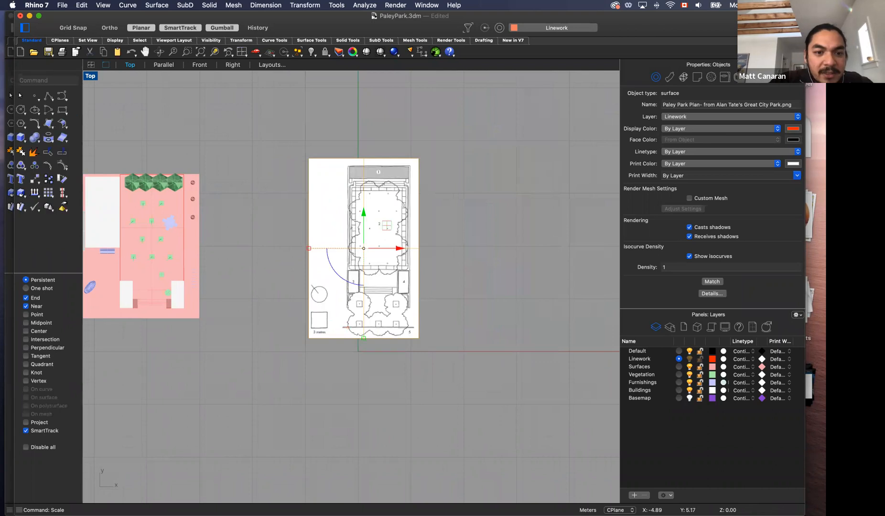
left_click(293, 358)
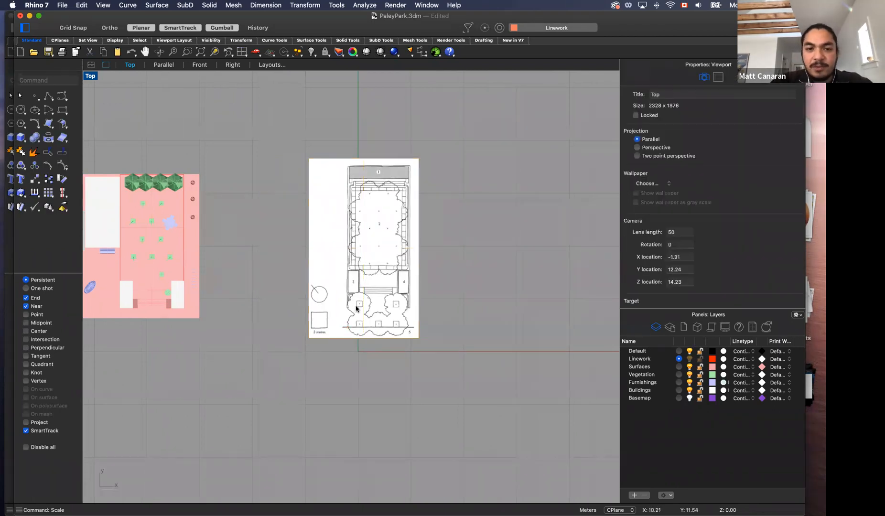
Step: Measure the bottom edge of the 3 metres square with the Distance command
scroll(355, 308, "up", 5)
scroll(333, 313, "up", 1)
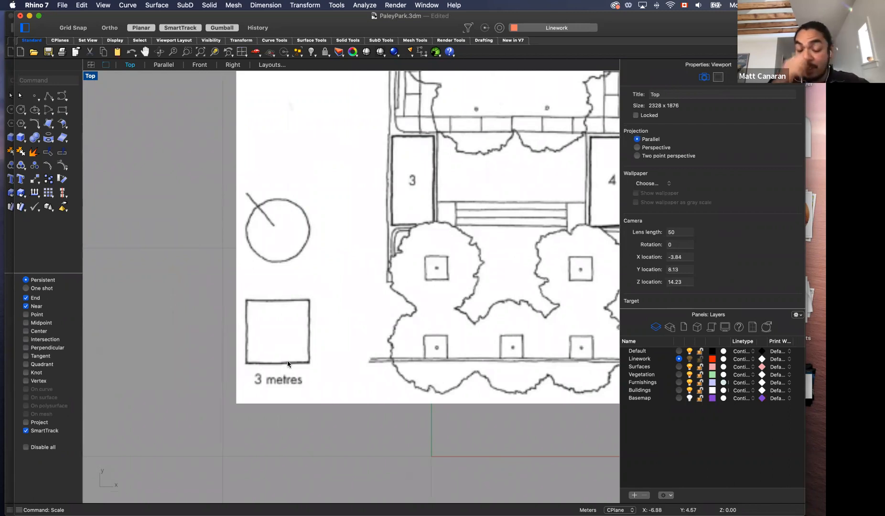
type("Distance")
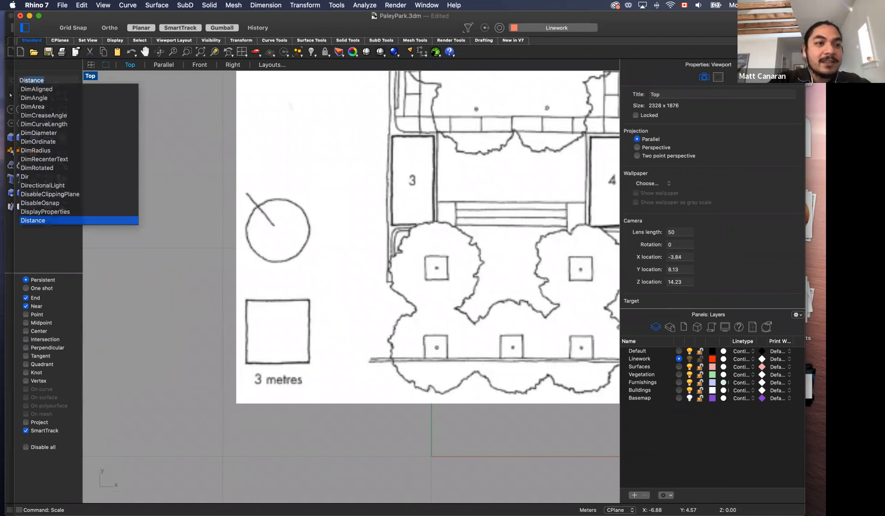
key("Return")
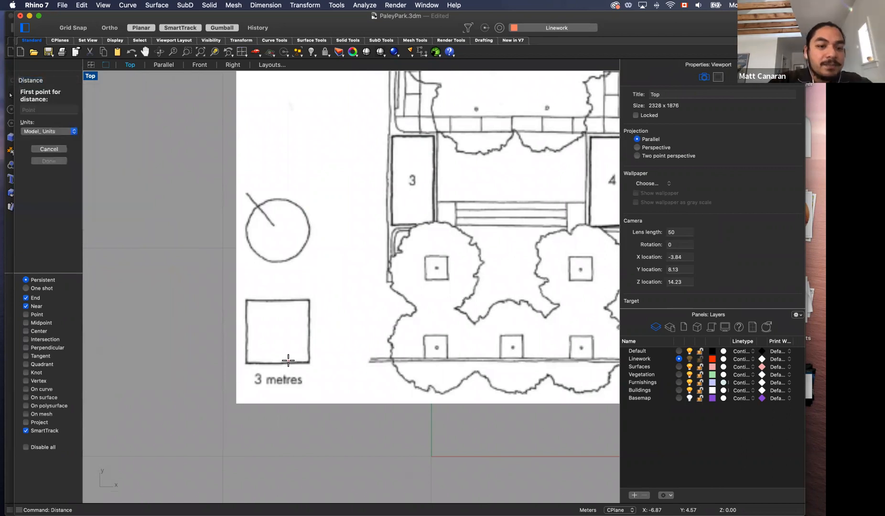
left_click(247, 362)
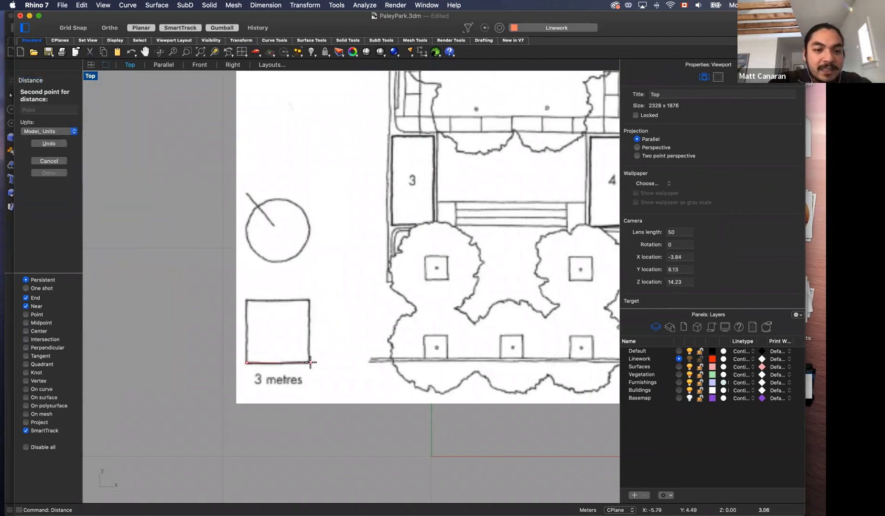
left_click(309, 362)
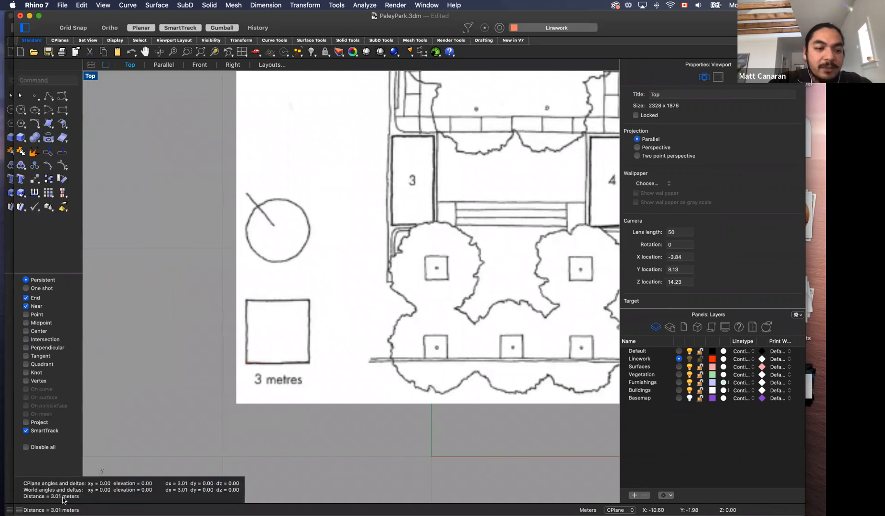
Step: Move the scaled plan picture so its lower-left corner sits just beside the origin, and deselect it
left_click(339, 366)
scroll(330, 330, "down", 8)
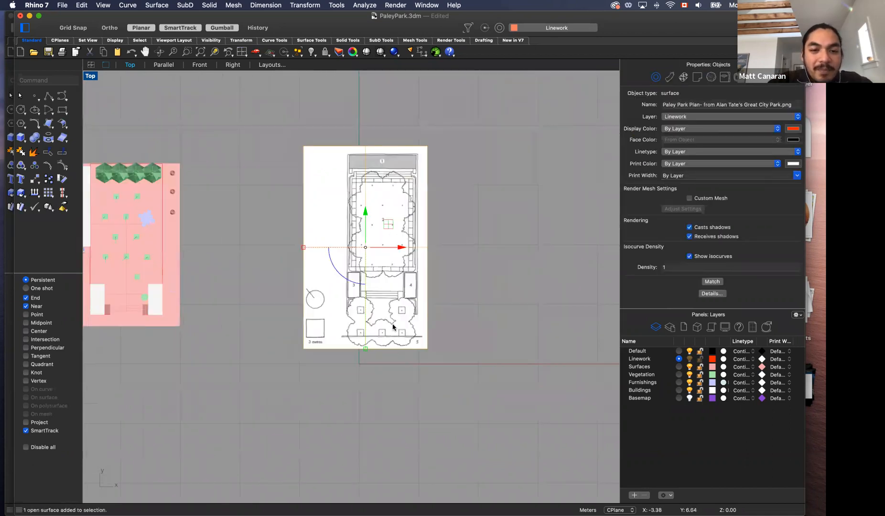
left_click_drag(393, 247, 455, 270)
key("Escape")
scroll(472, 306, "up", 3)
scroll(475, 308, "up", 5)
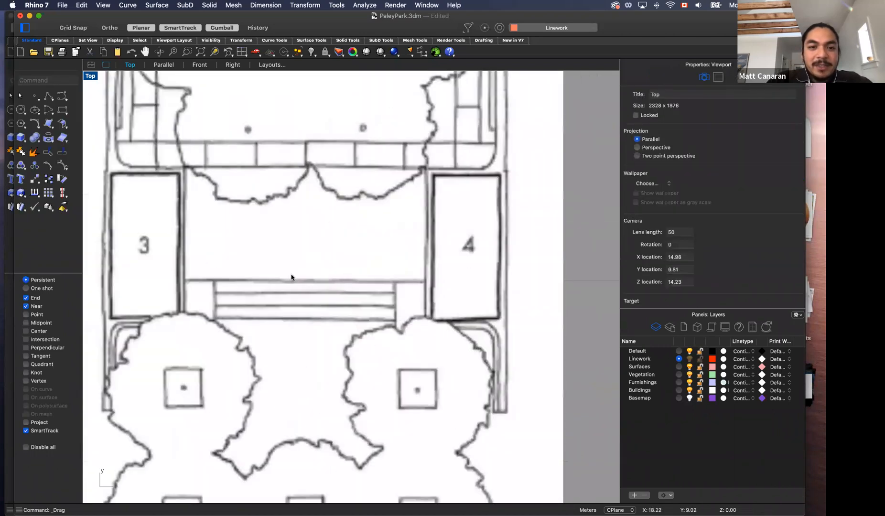
Step: Select the plan picture and assign it to the Basemap layer in its object properties
left_click(265, 228)
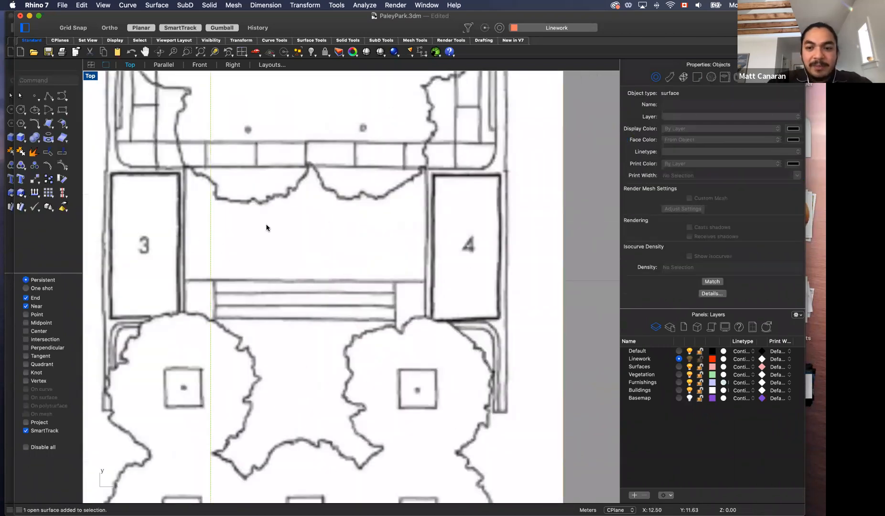
scroll(372, 220, "down", 5)
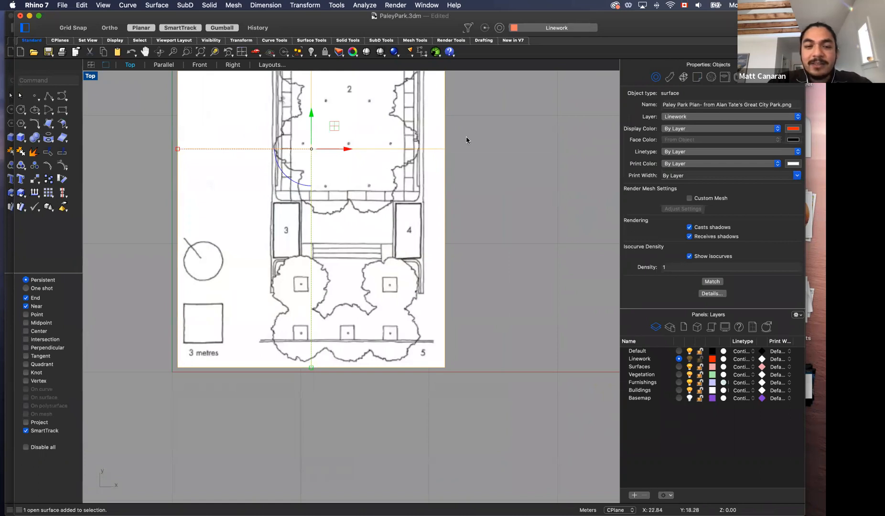
scroll(466, 136, "down", 5)
scroll(437, 348, "down", 3)
scroll(414, 86, "up", 3)
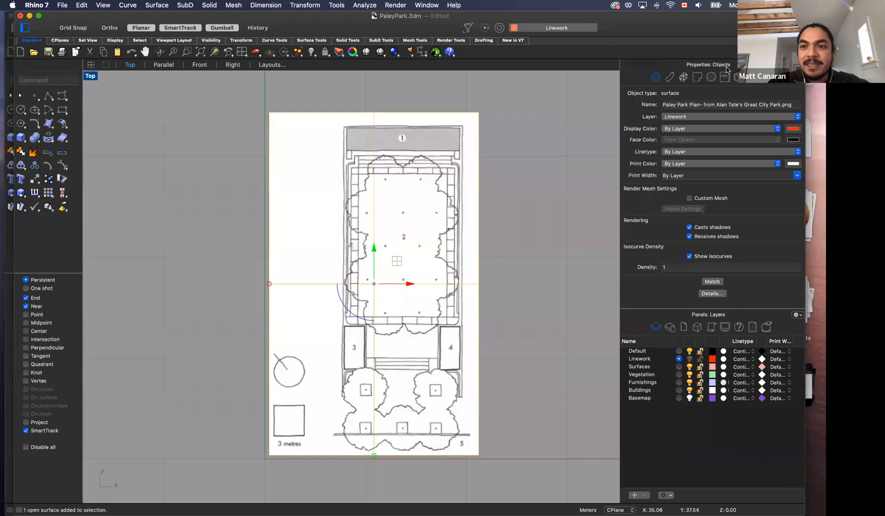
left_click(683, 77)
left_click(655, 77)
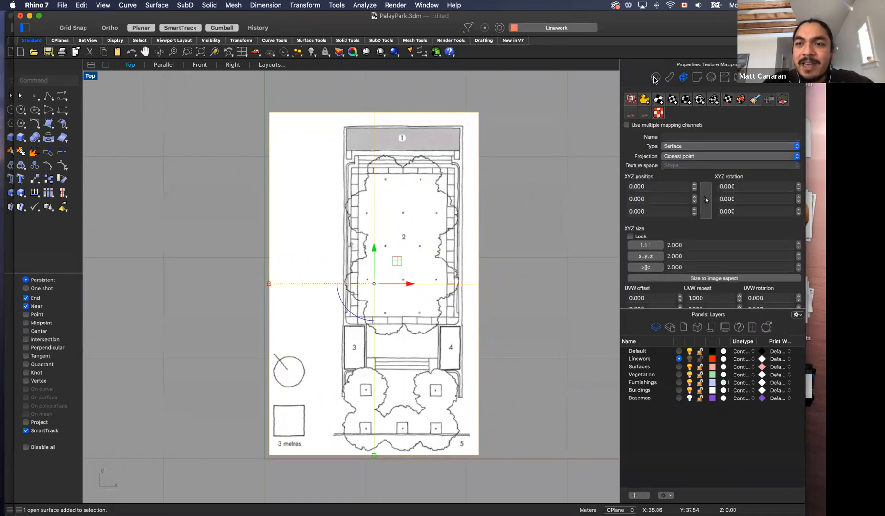
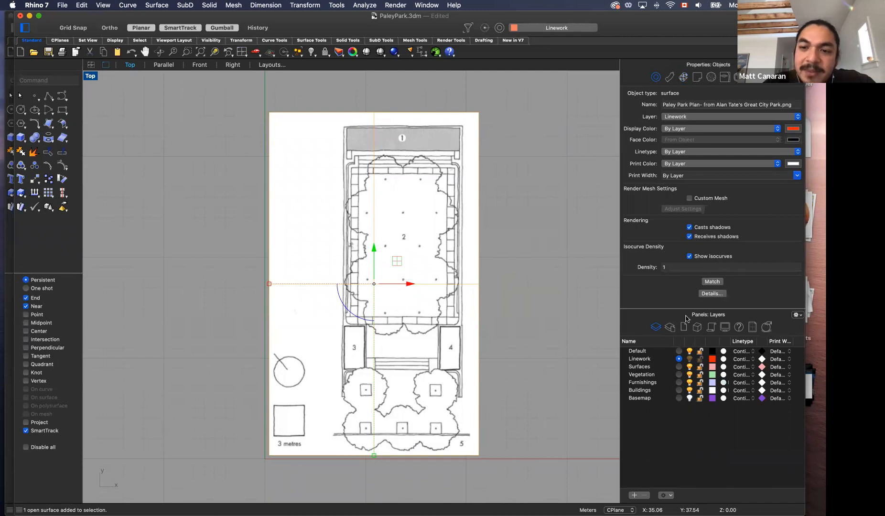
left_click(688, 118)
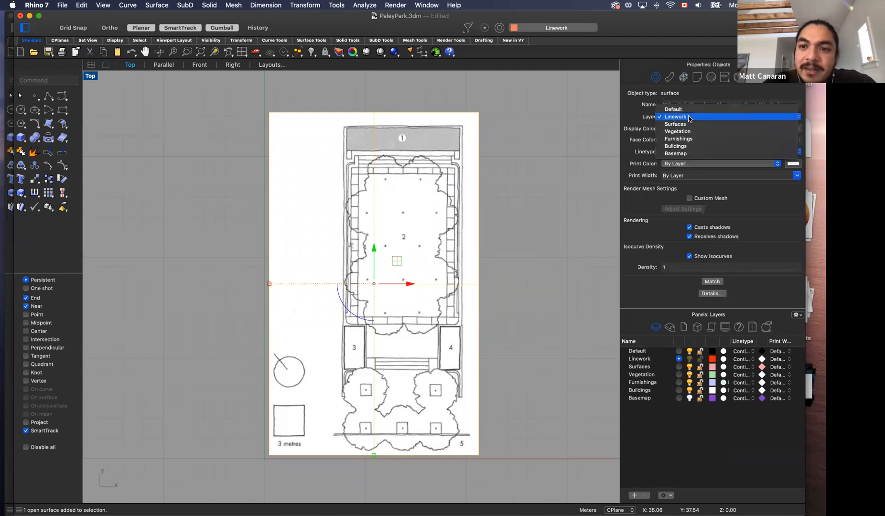
left_click(681, 154)
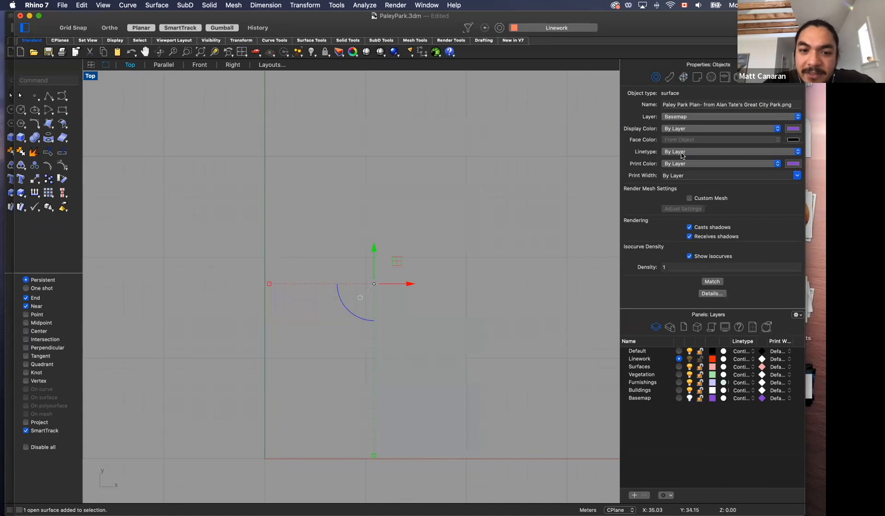
Step: Turn on the Basemap layer, toggle its visibility off and on again, and clear the picture selection
left_click(646, 399)
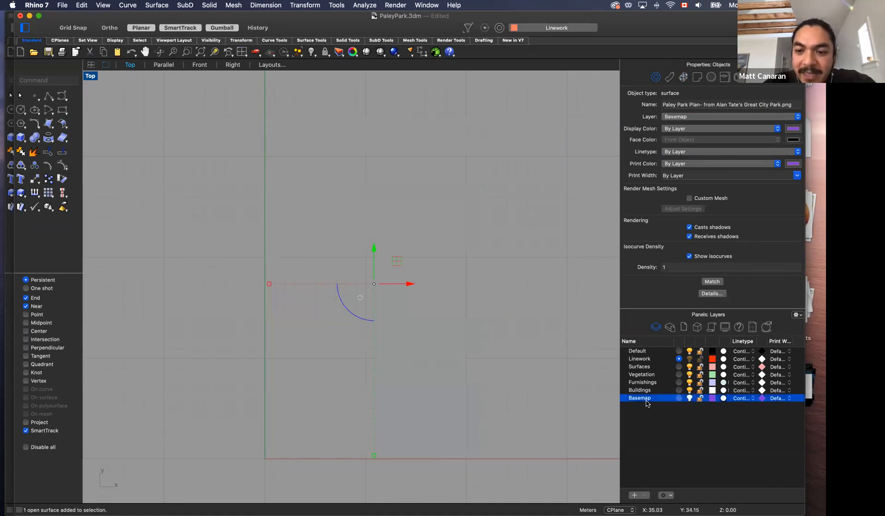
left_click(689, 399)
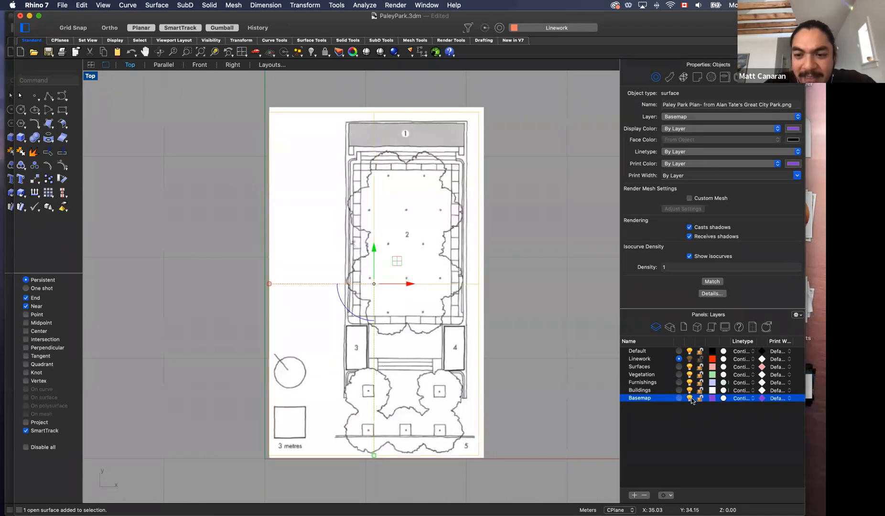
left_click(689, 399)
left_click(689, 398)
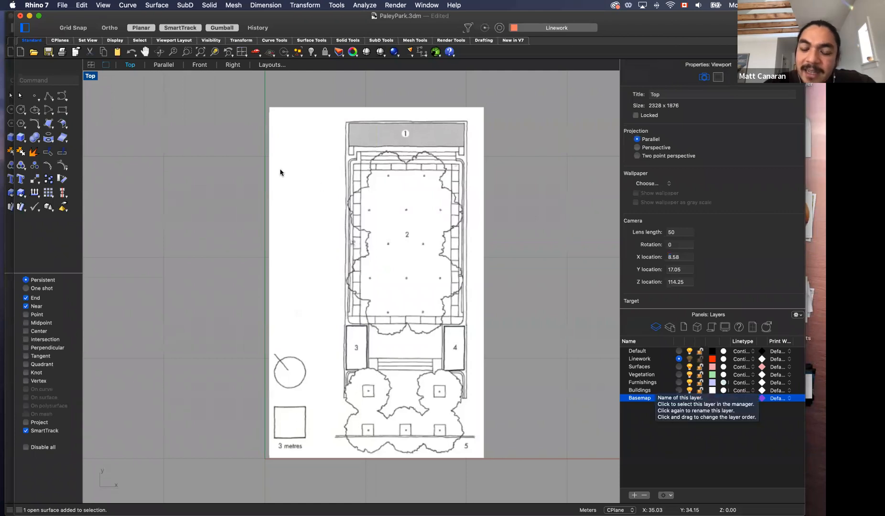
left_click(182, 194)
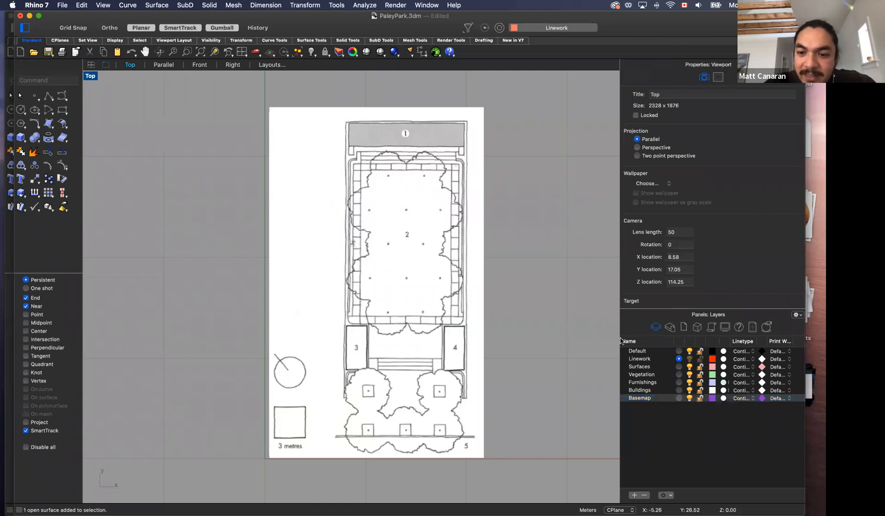
Step: Delete the two duplicate copies of the Paley Park plan picture stacked on the original
scroll(495, 242, "up", 2)
scroll(495, 241, "down", 5)
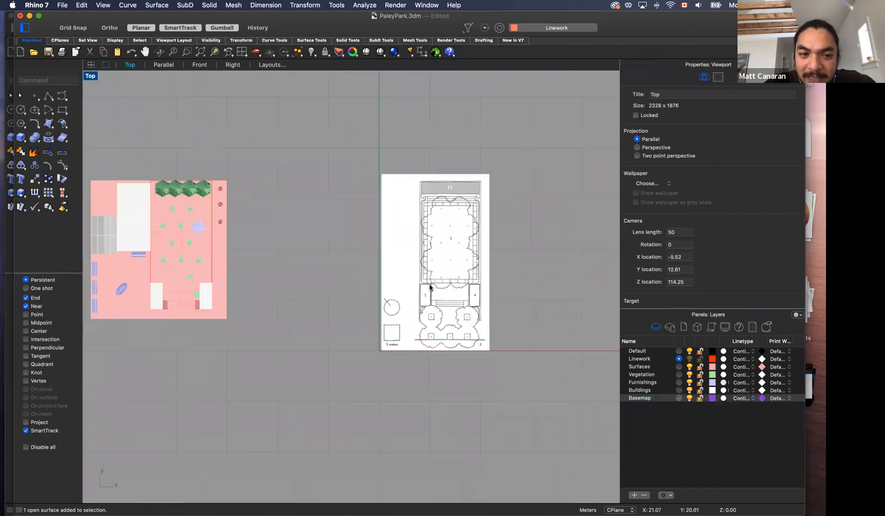
left_click(494, 244)
left_click(394, 232)
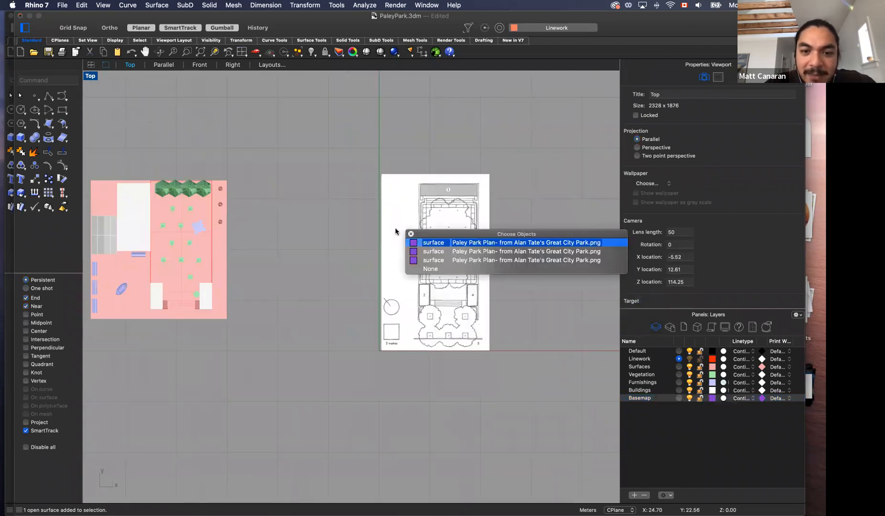
left_click(483, 198)
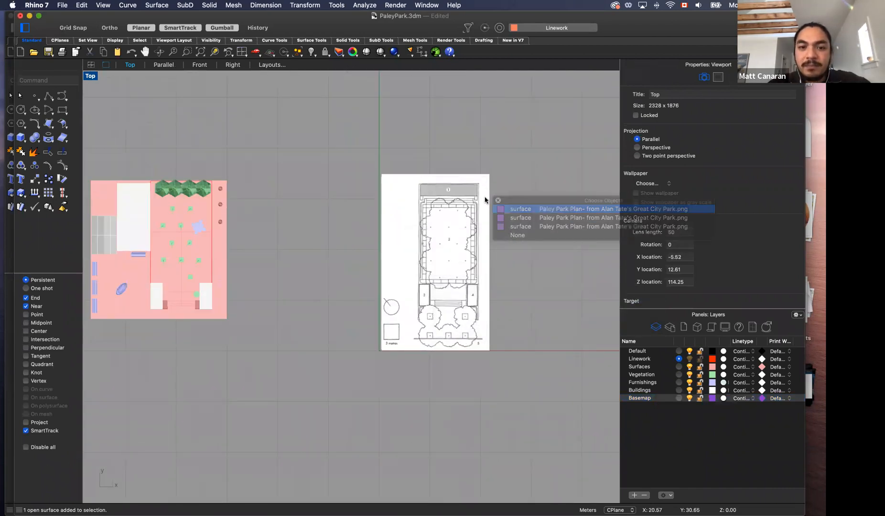
left_click(530, 283)
left_click(461, 279)
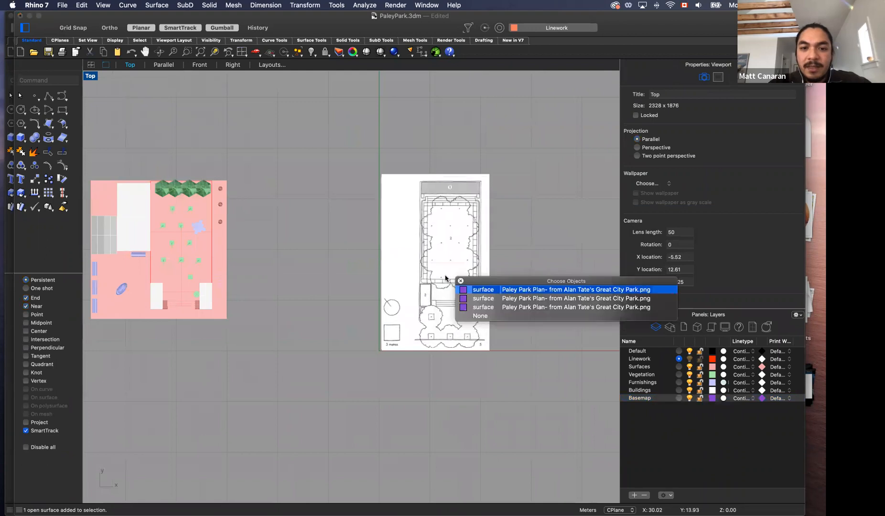
left_click(473, 300)
key("Delete")
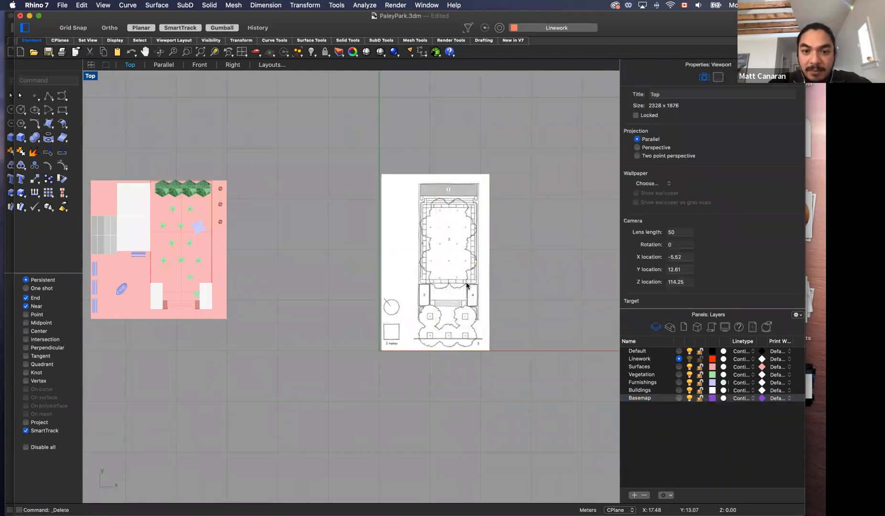
left_click(475, 287)
left_click(503, 298)
key("Delete")
Step: Nudge the remaining plan picture very slightly sideways and deselect it
left_click(434, 297)
left_click_drag(469, 263, 468, 263)
left_click(535, 270)
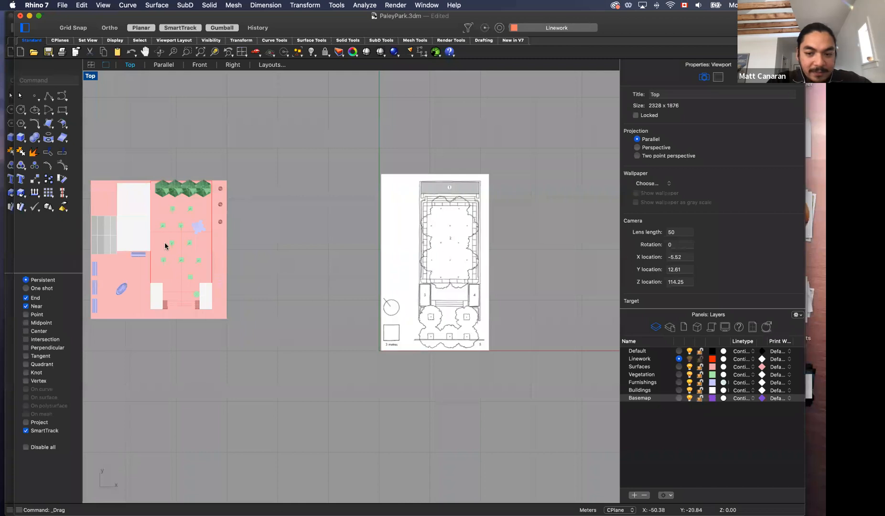
Step: Add a new layer named Linework 2 and place it directly below the Linework layer
left_click(634, 496)
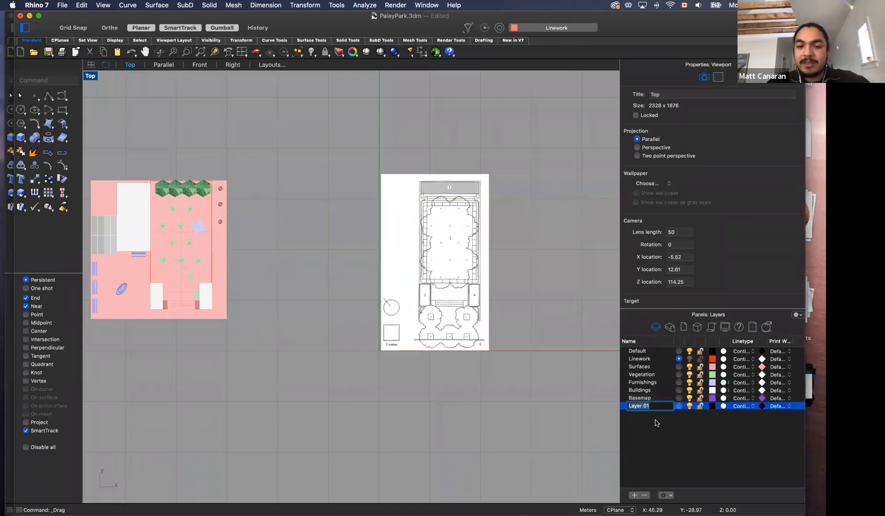
type("Linework")
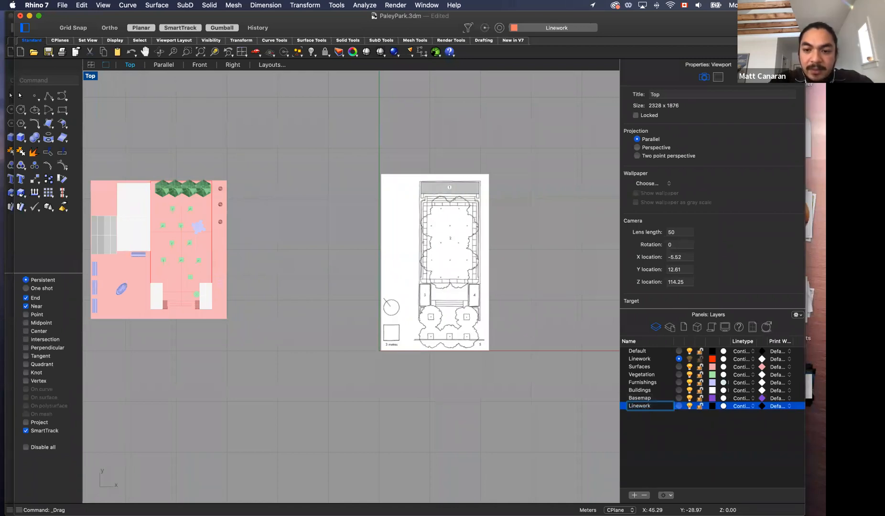
type(" 2")
key("Return")
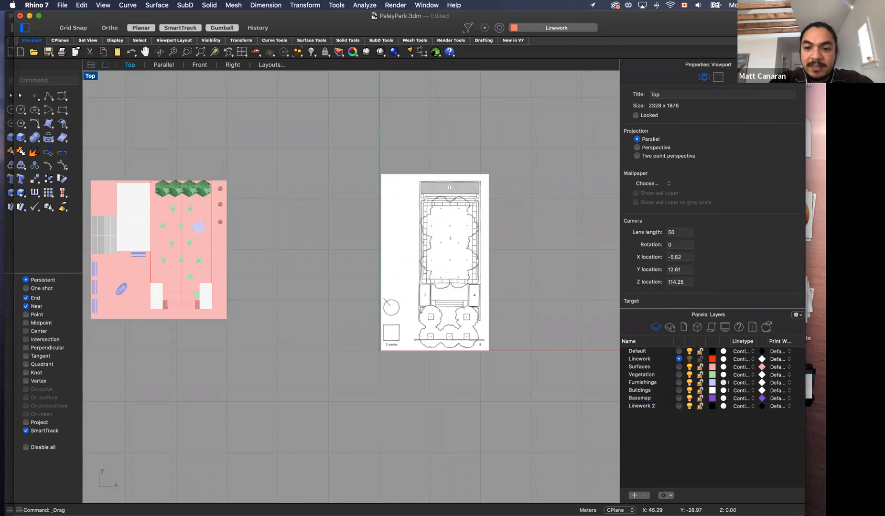
left_click_drag(645, 407, 644, 366)
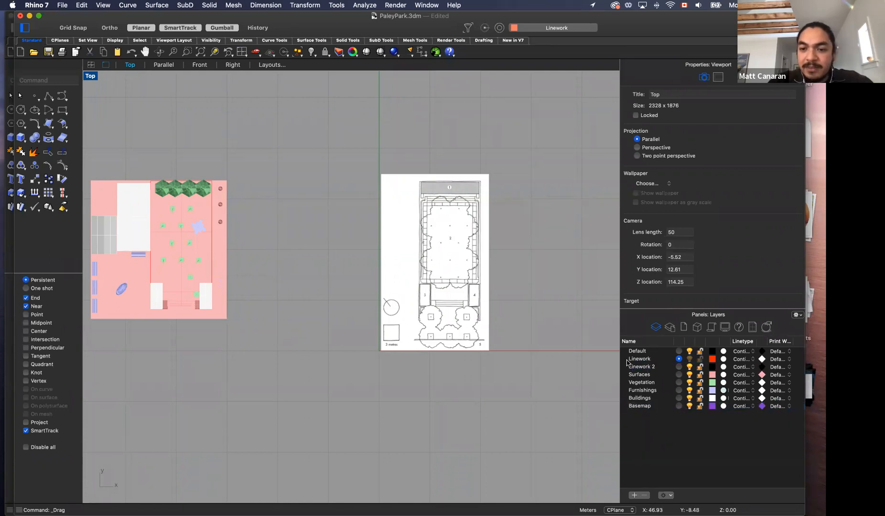
Step: Draw a straight horizontal line about 5.41 m long along the lowest edge of the entrance steps between trees
scroll(466, 333, "up", 3)
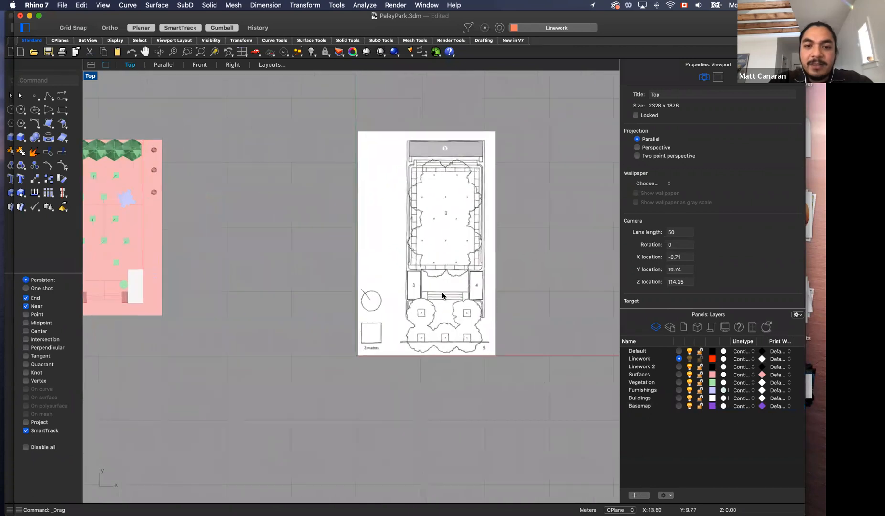
scroll(442, 295, "up", 4)
scroll(442, 294, "up", 6)
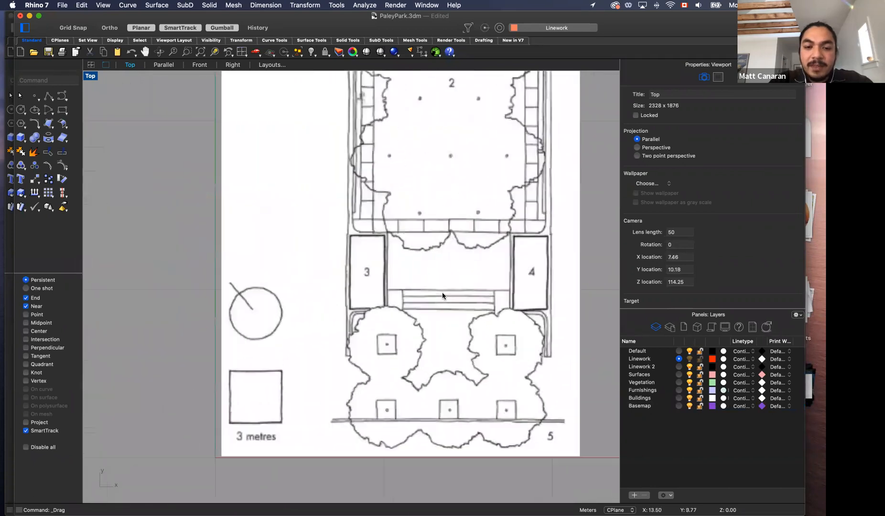
scroll(442, 293, "right", 4)
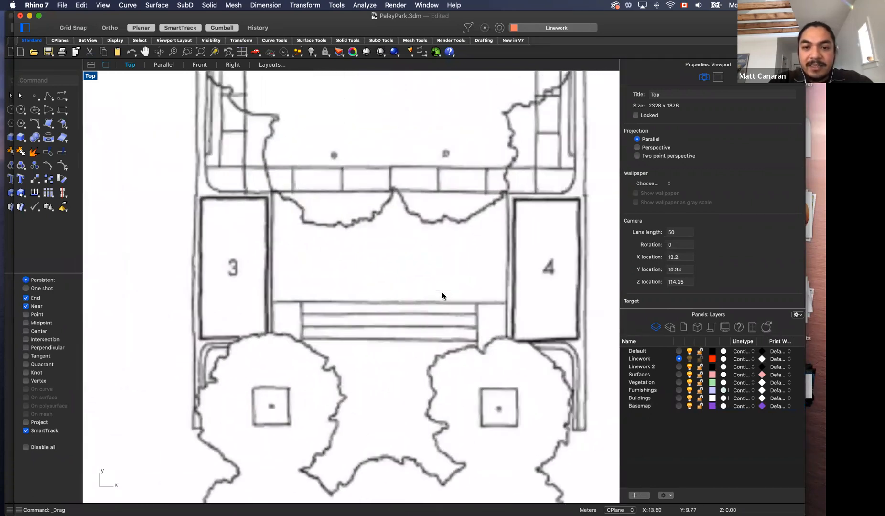
scroll(442, 293, "up", 2)
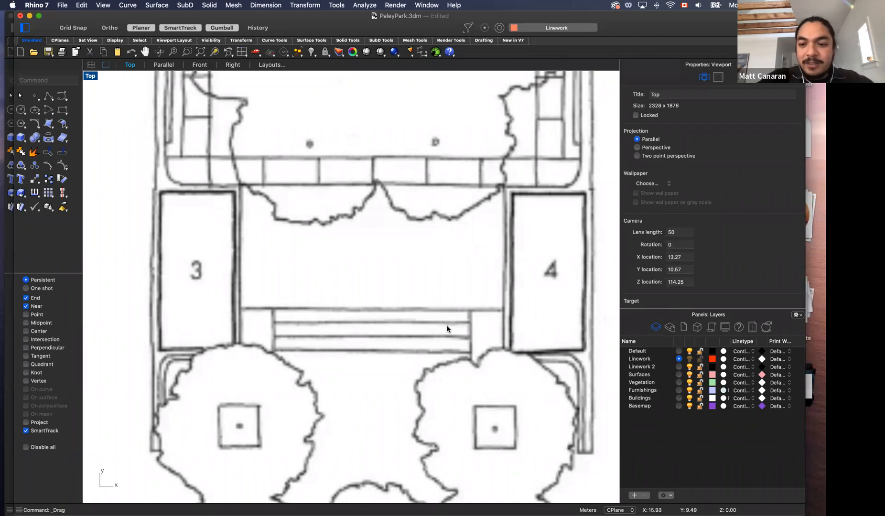
scroll(447, 328, "up", 10)
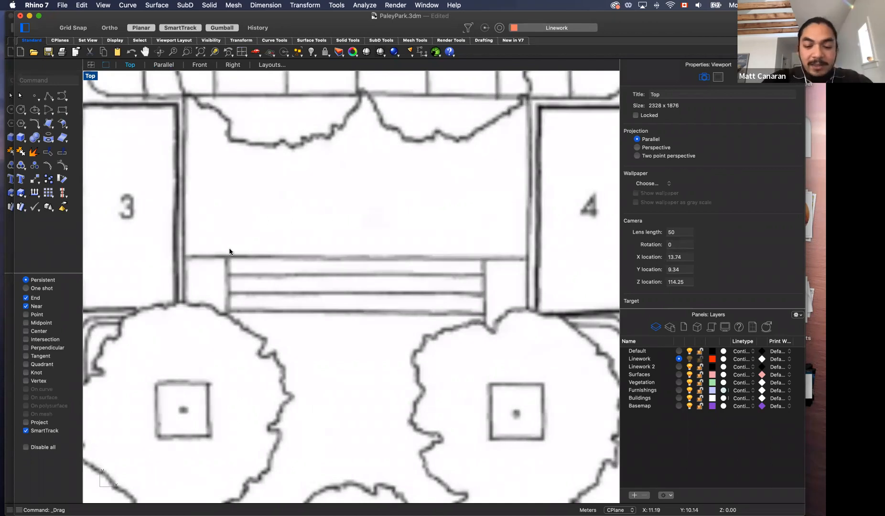
type("Line")
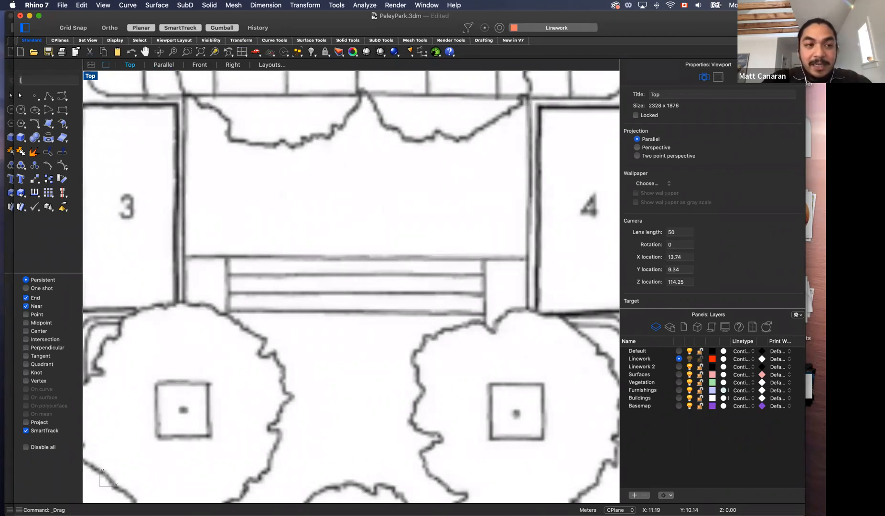
key("Return")
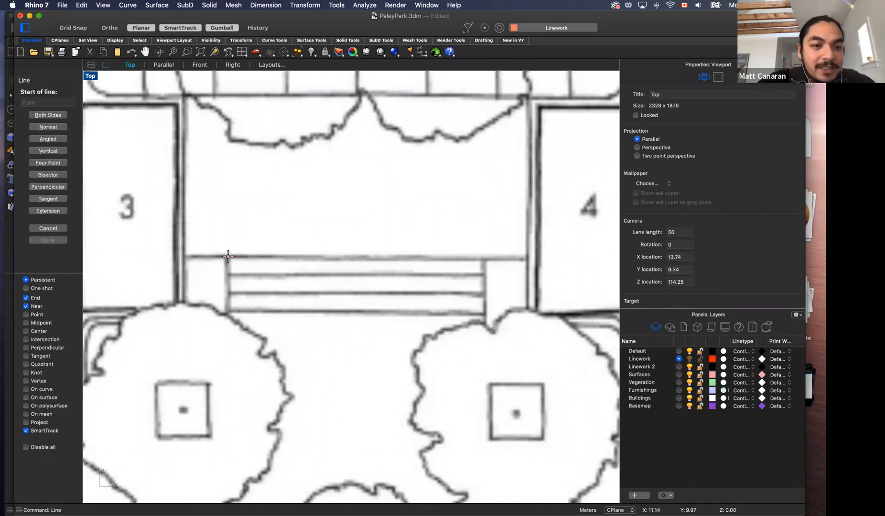
left_click(229, 311)
key("shift")
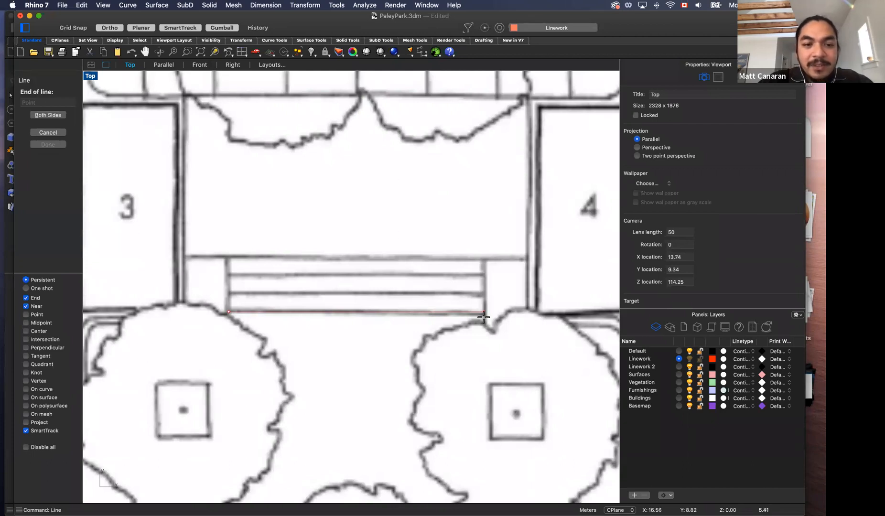
left_click(483, 316, "shift")
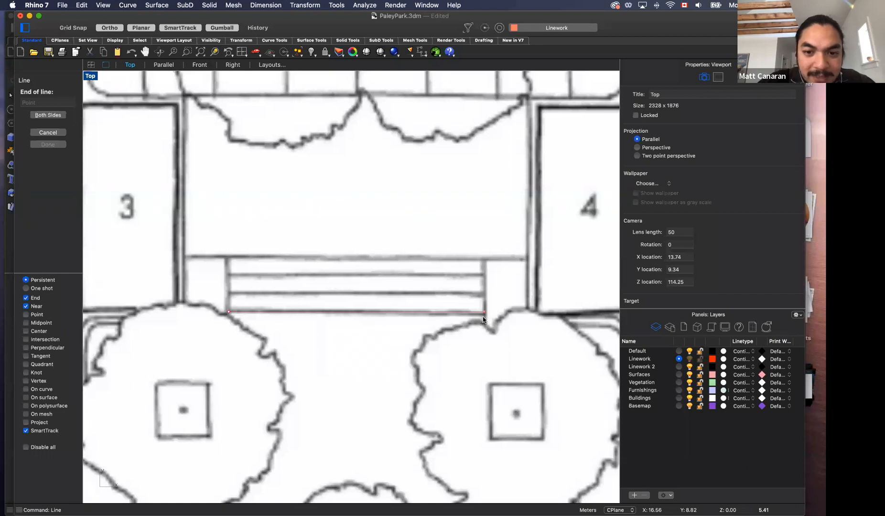
Step: Practise selecting the new step line instead of the plan picture underneath it
left_click(438, 314)
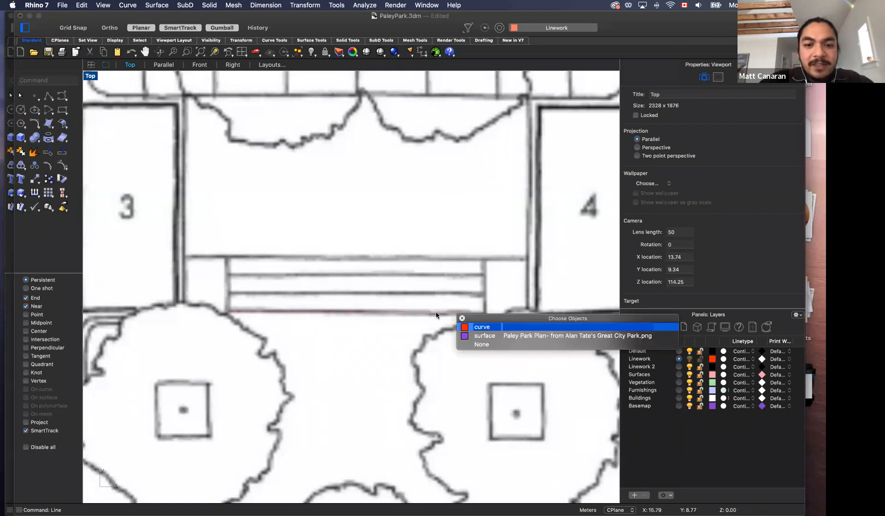
left_click(480, 327)
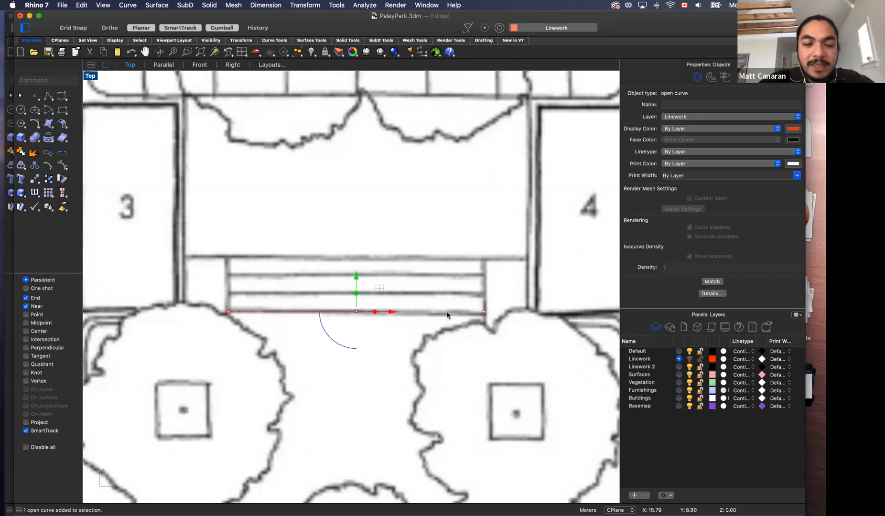
left_click(410, 338)
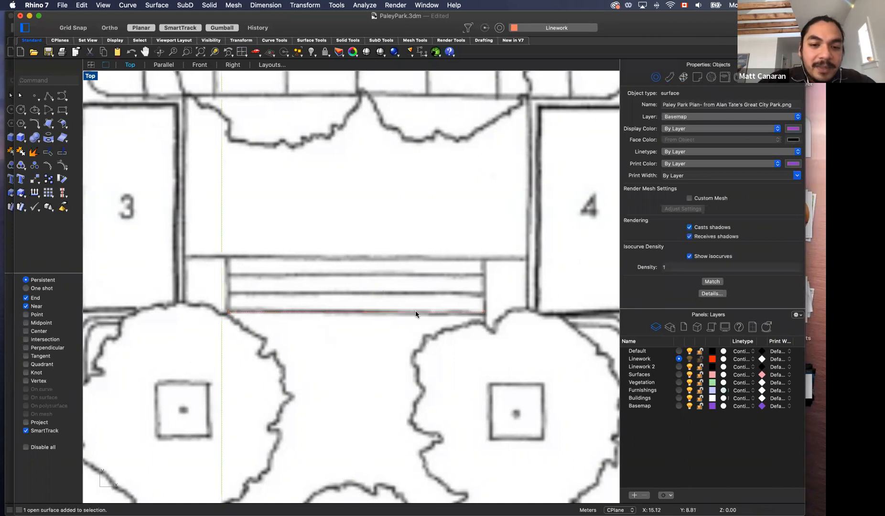
left_click(419, 313)
left_click(454, 326)
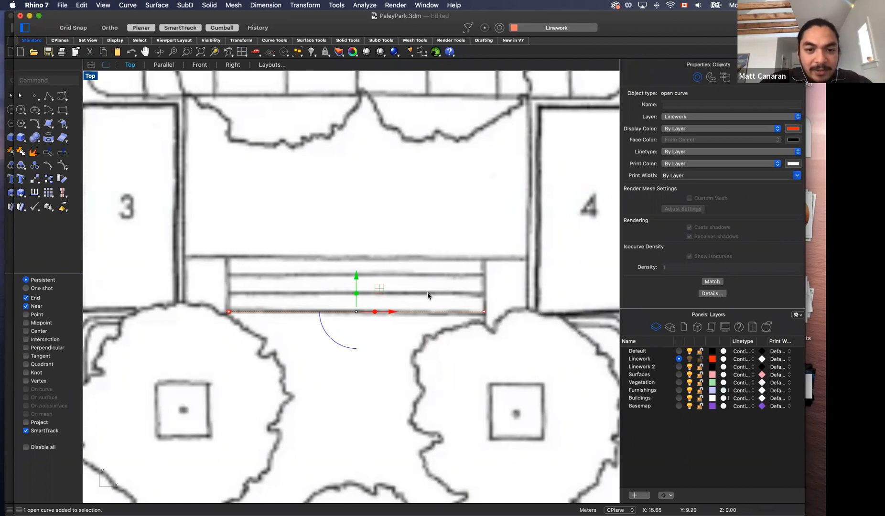
left_click(407, 330)
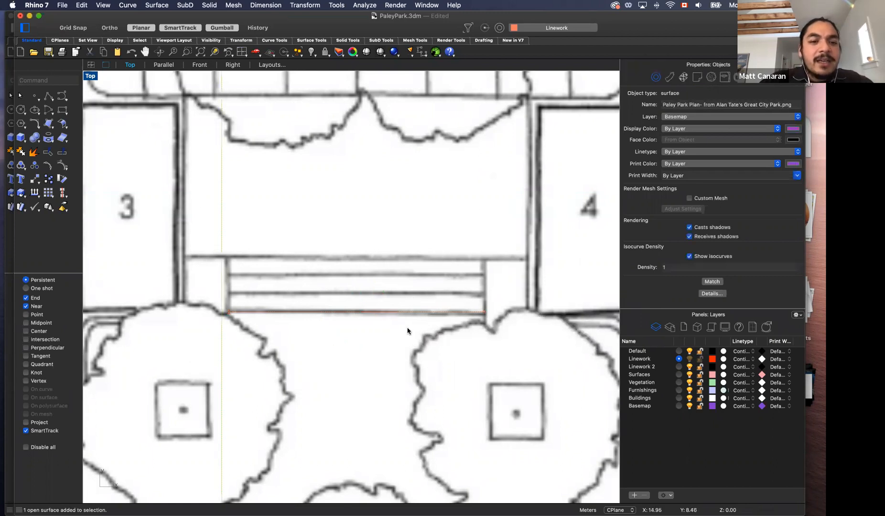
Step: Measure the perpendicular depth from the drawn step line to the next step edge with the Distance command
left_click(382, 312)
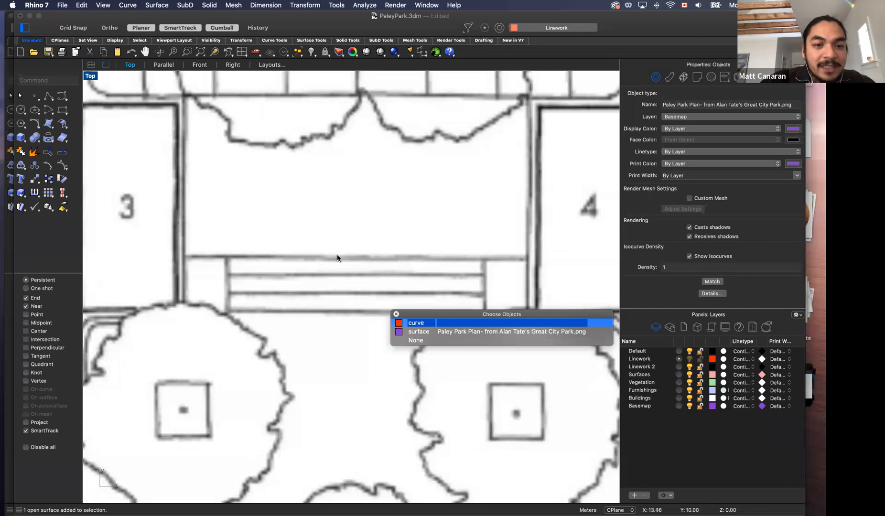
left_click(320, 314)
type("line")
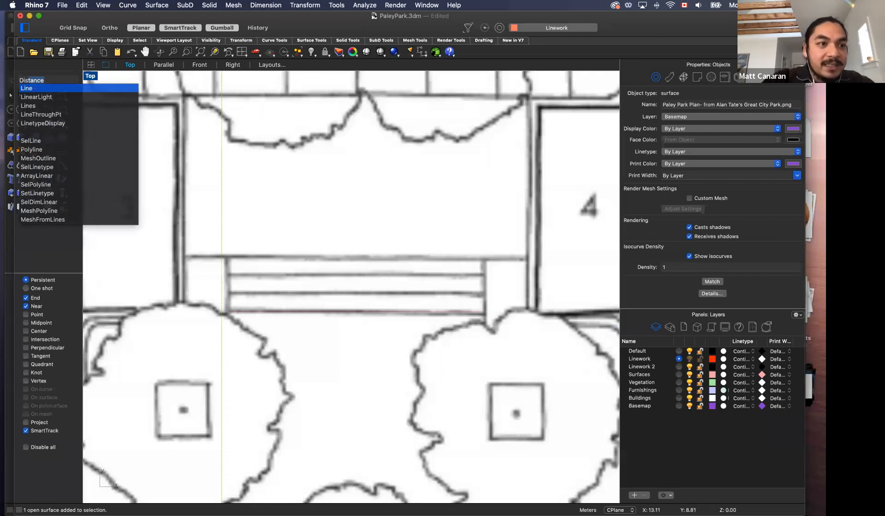
key("Return")
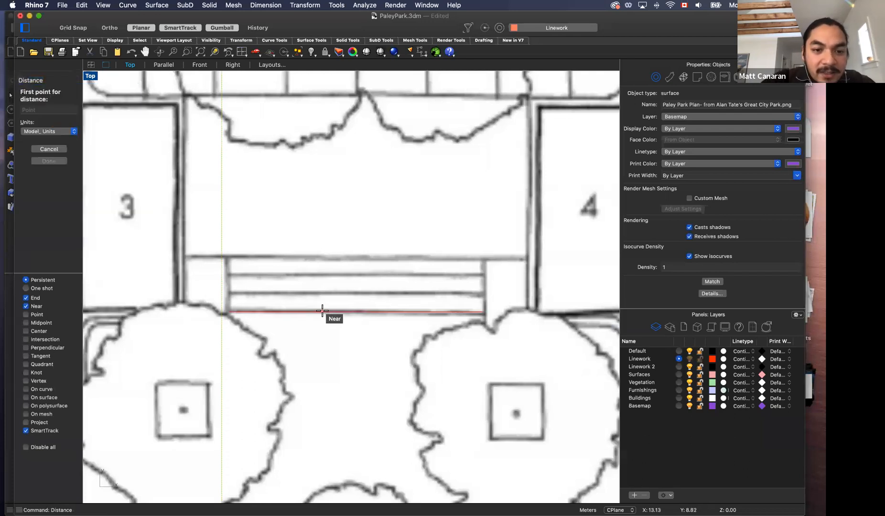
left_click(322, 312)
key("shift")
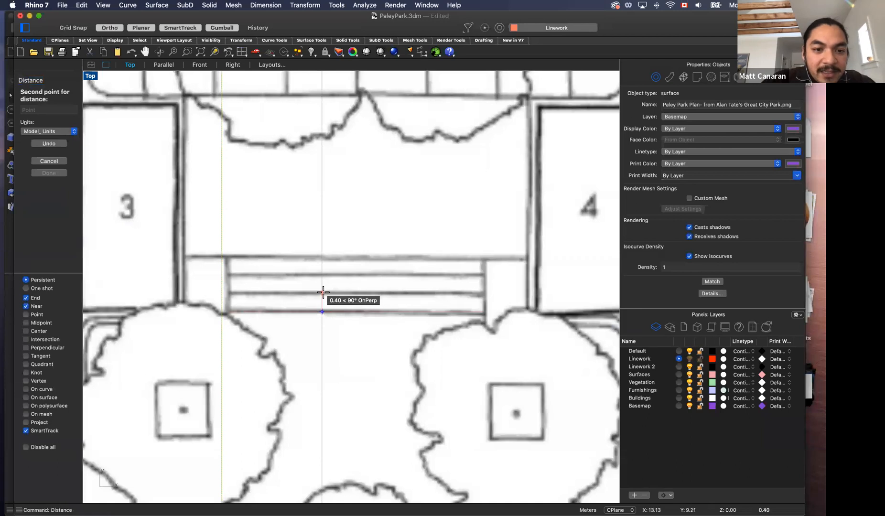
left_click(322, 291, "shift")
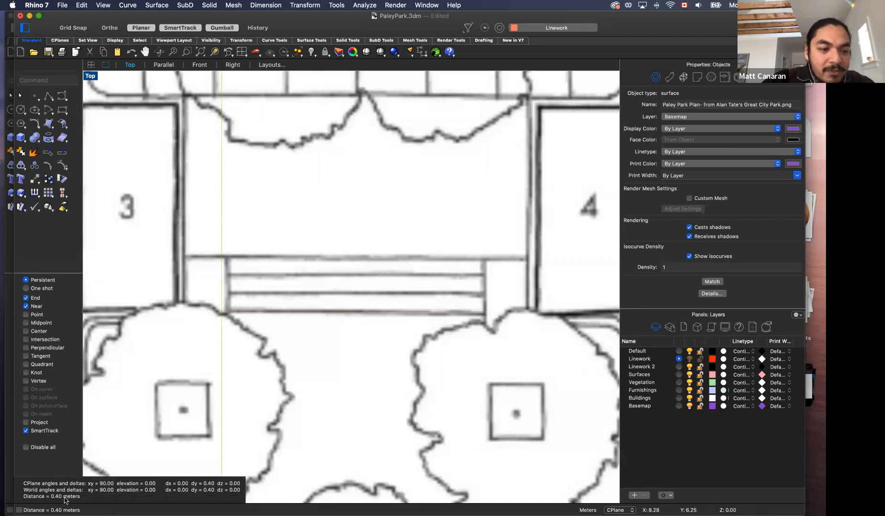
key("Escape")
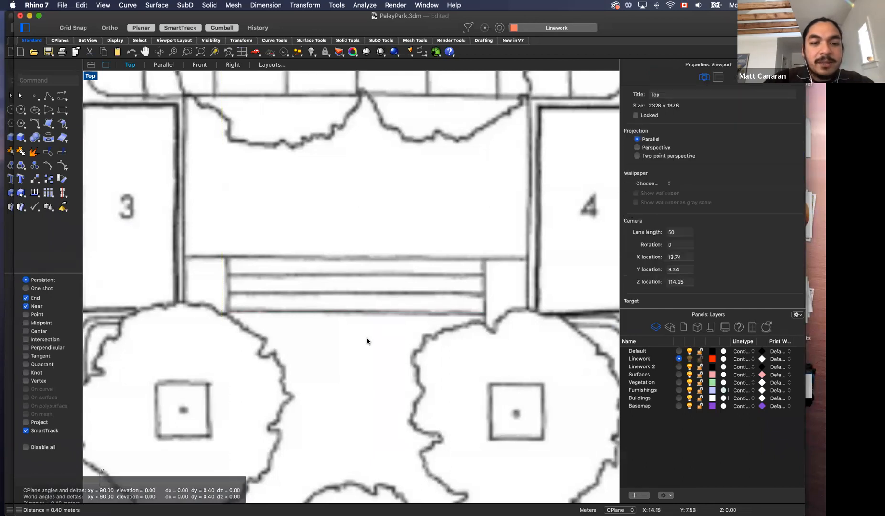
Step: Offset the lowest step line by 0.39 m onto the second step edge, with sharp corners on the current layer
left_click(357, 314)
left_click(388, 327)
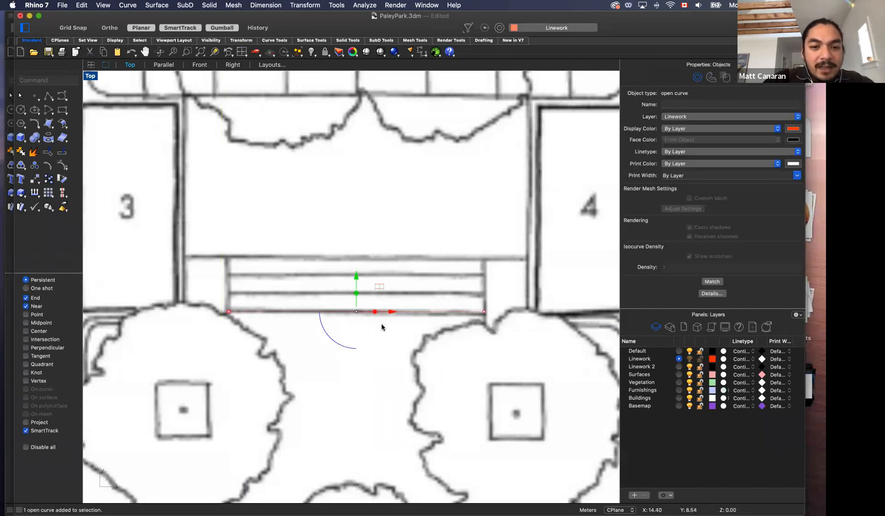
key("Escape")
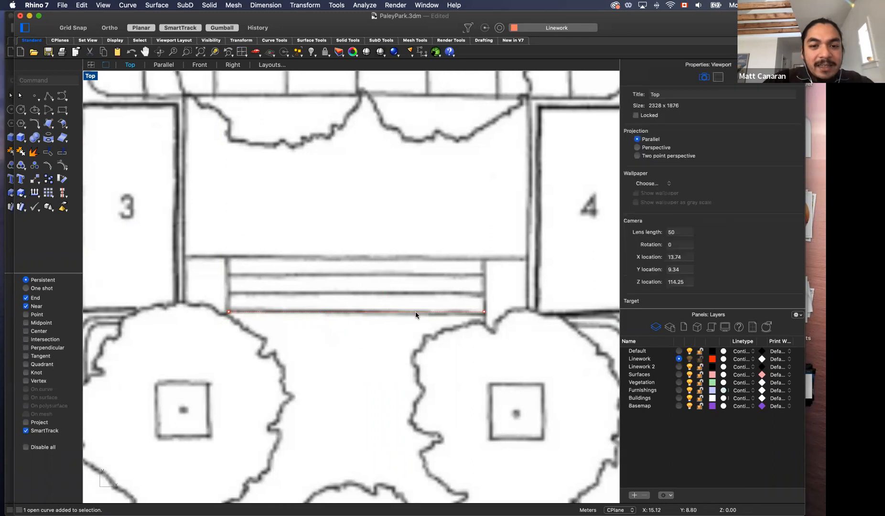
left_click(426, 313)
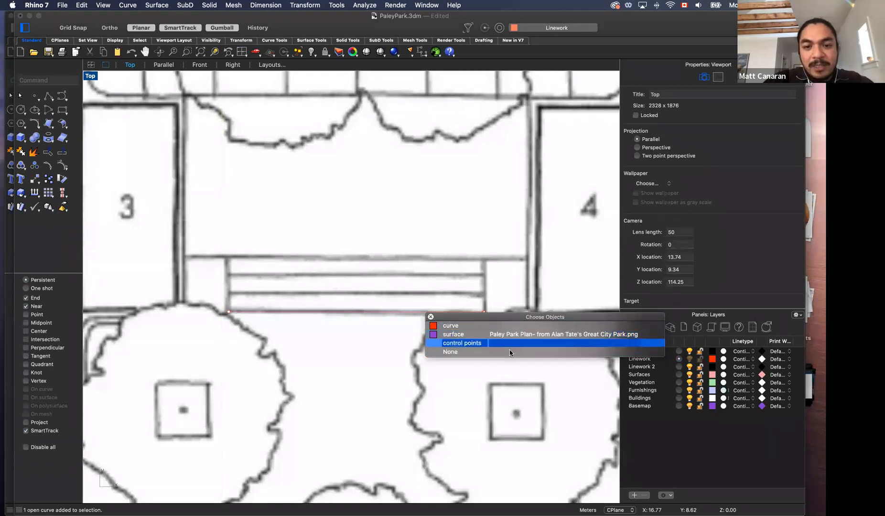
left_click(468, 327)
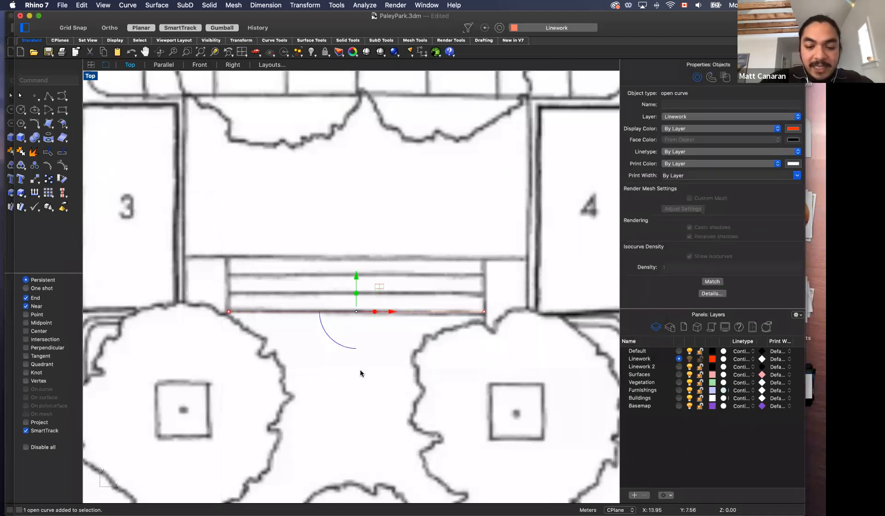
type("offset")
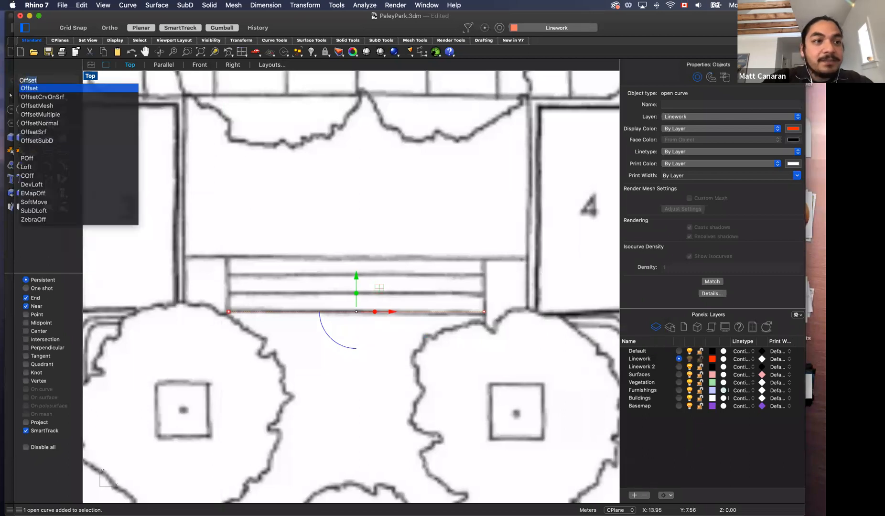
key("Return")
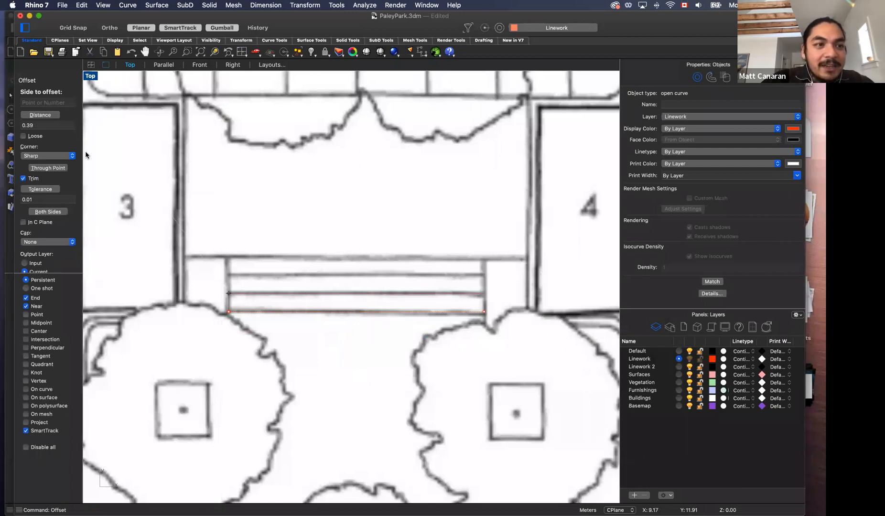
left_click(45, 124)
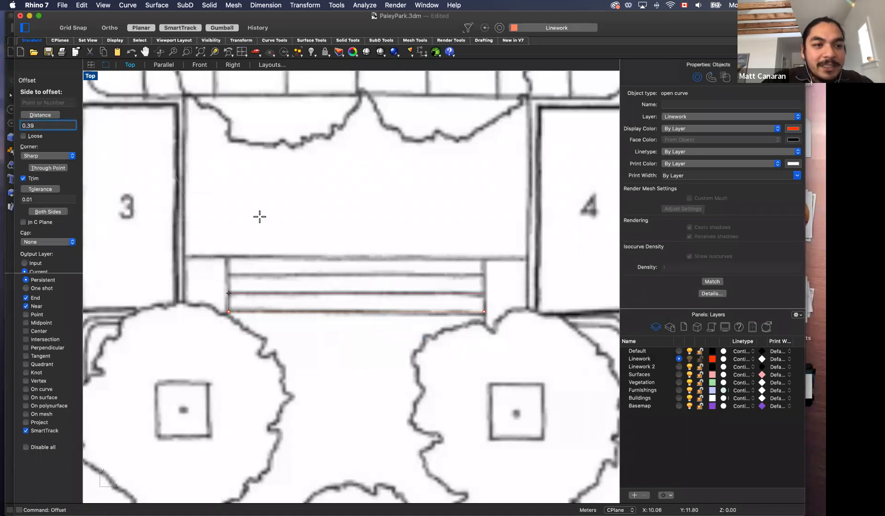
left_click(355, 286)
Step: Offset the newest step line twice more by 0.39 m, onto the third step edge and the uppermost edge
left_click(320, 297)
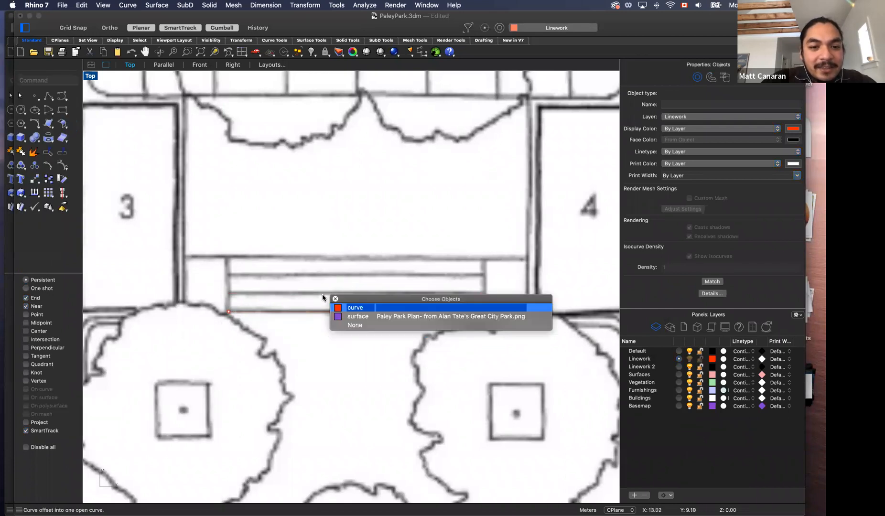
left_click(353, 307)
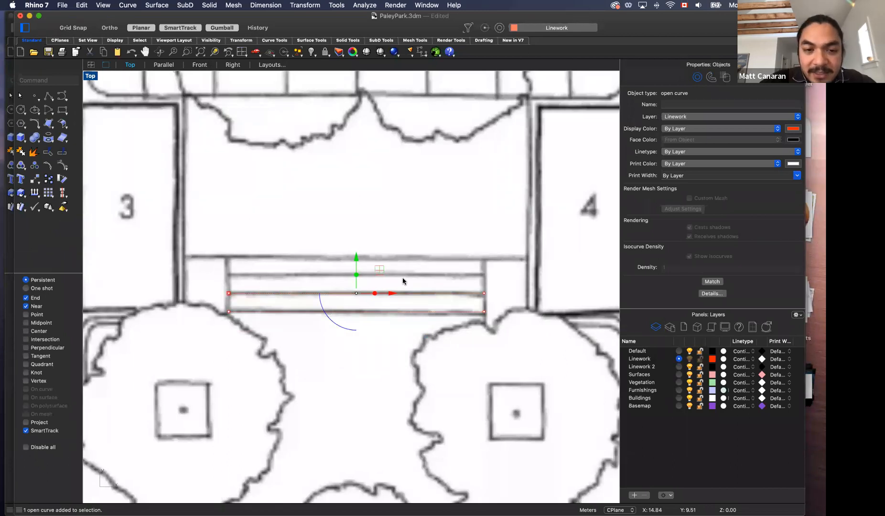
key("Return")
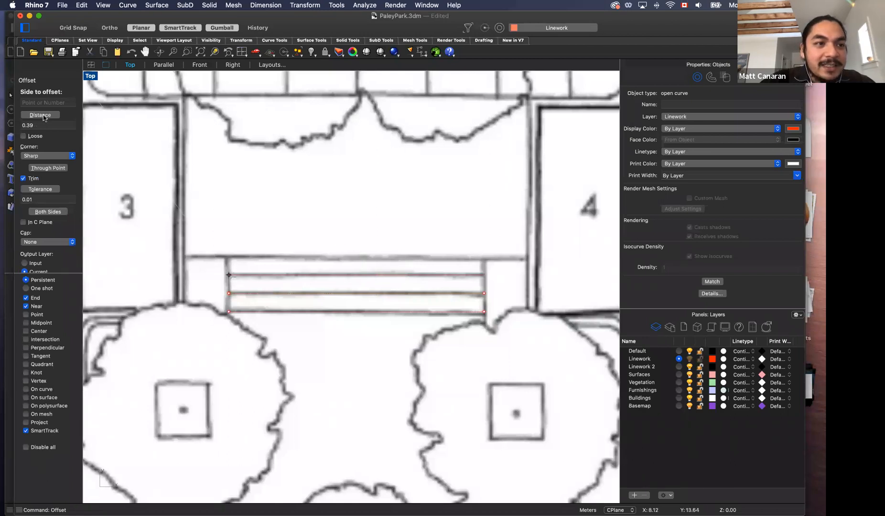
left_click(336, 260)
left_click(334, 276)
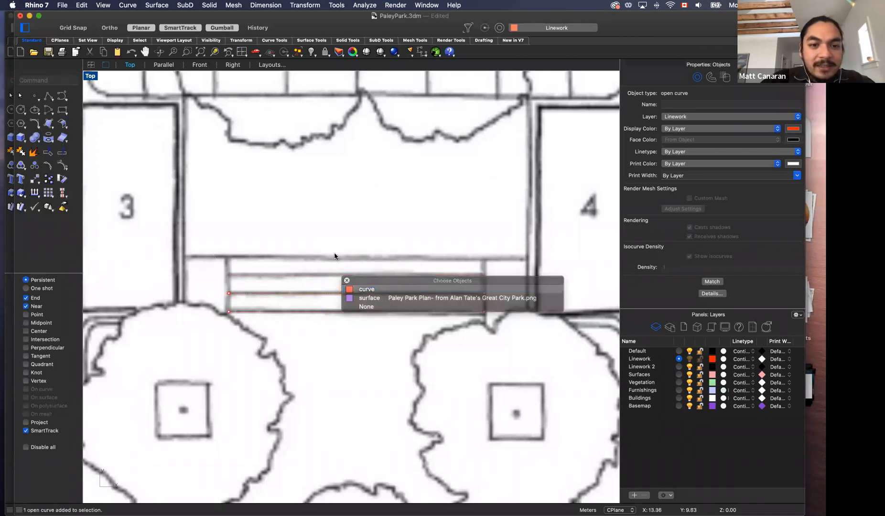
key("Return")
key("Return")
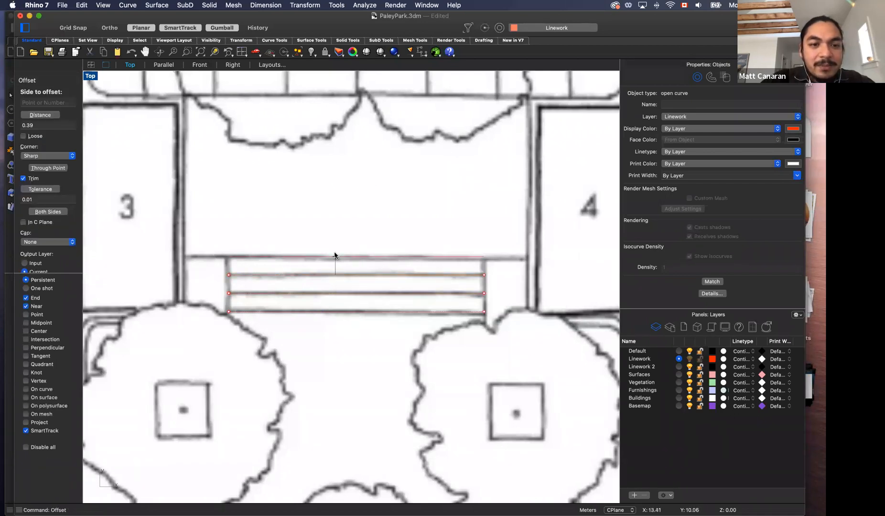
key("Escape")
left_click(311, 227)
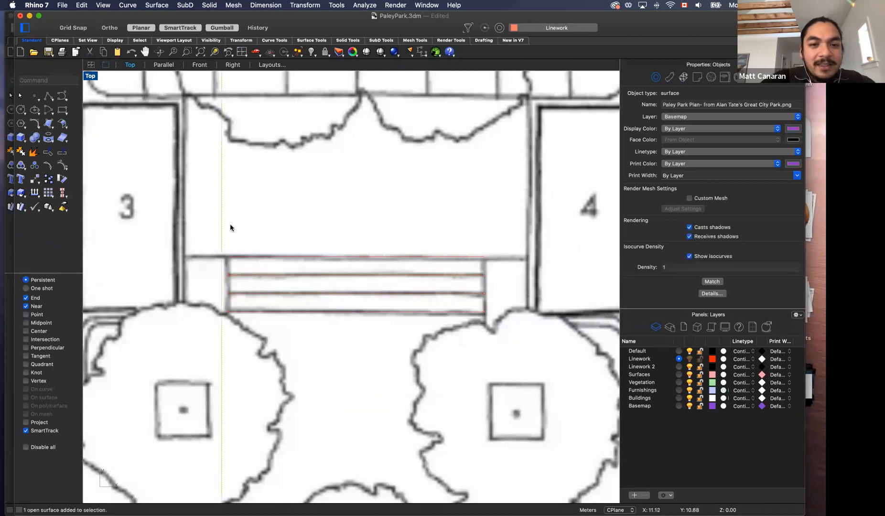
left_click(397, 257)
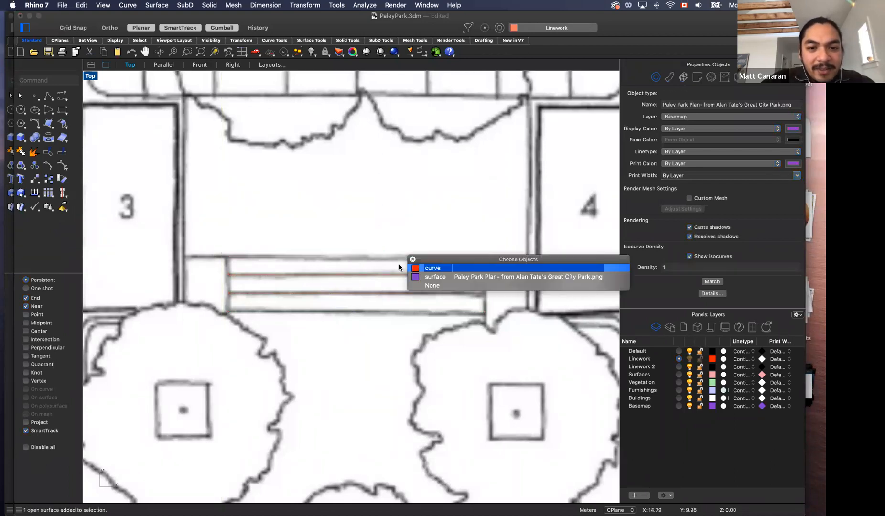
key("Escape")
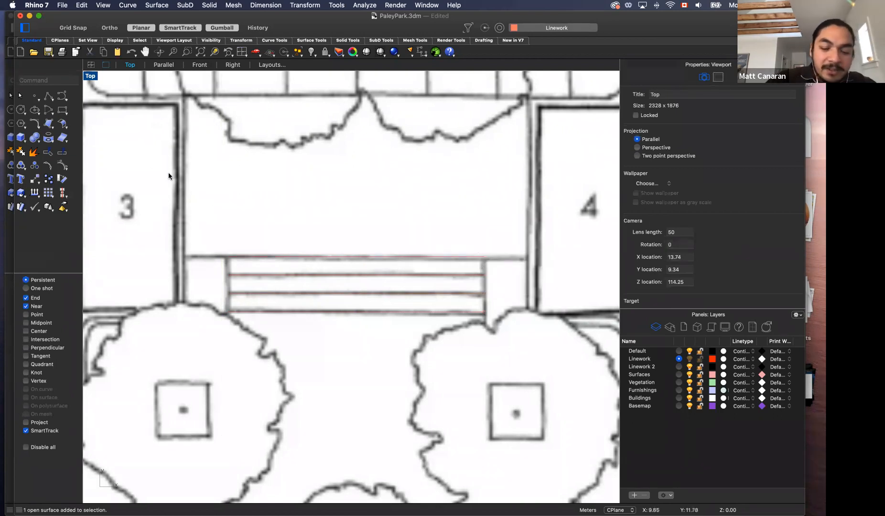
Step: Draw a line about 1.17 m long at each end of the steps, joining the endpoints of the uppermost and lowest step lines
type("line")
key("Return")
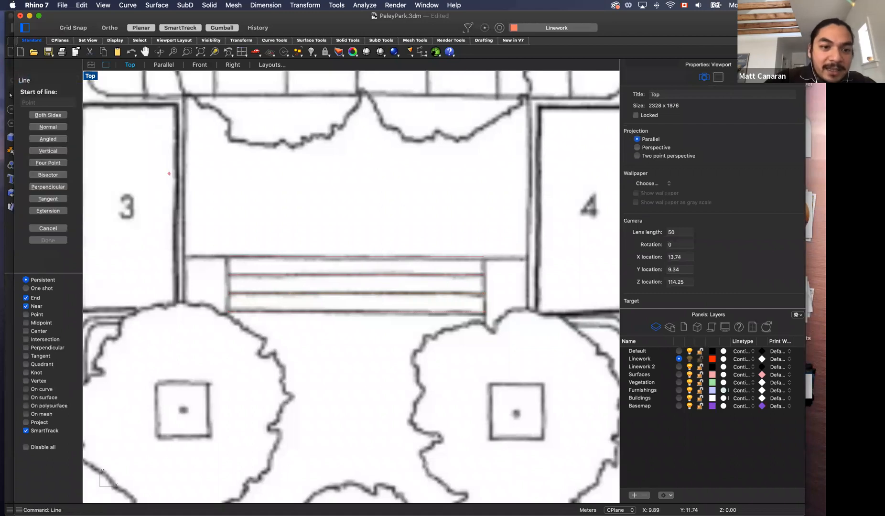
left_click(230, 258)
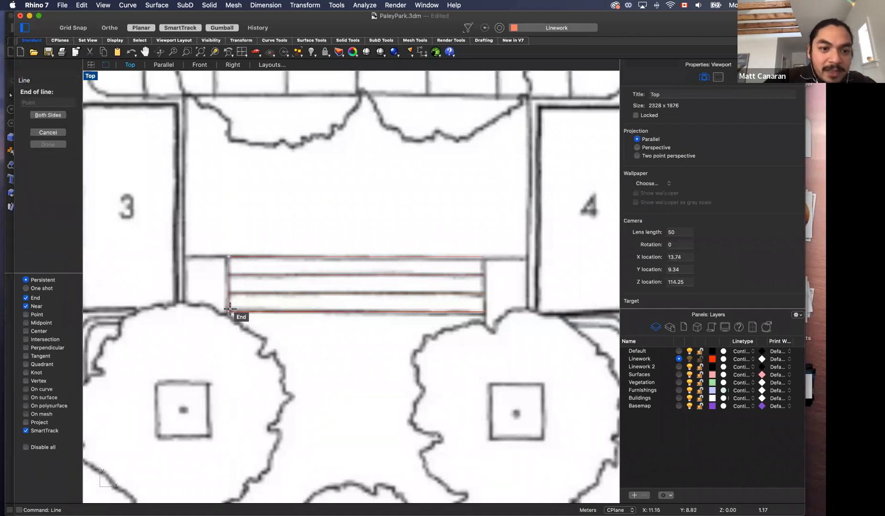
left_click(229, 311)
key("Return")
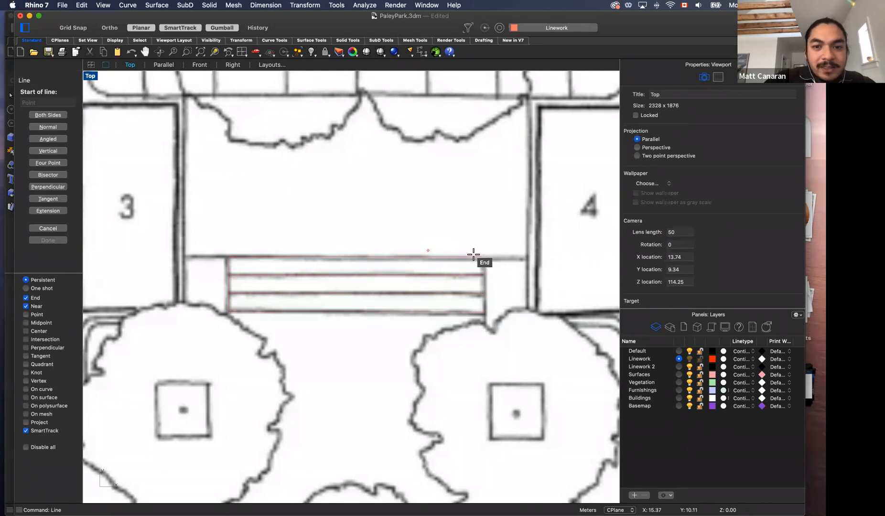
scroll(480, 257, "down", 2)
left_click(476, 256)
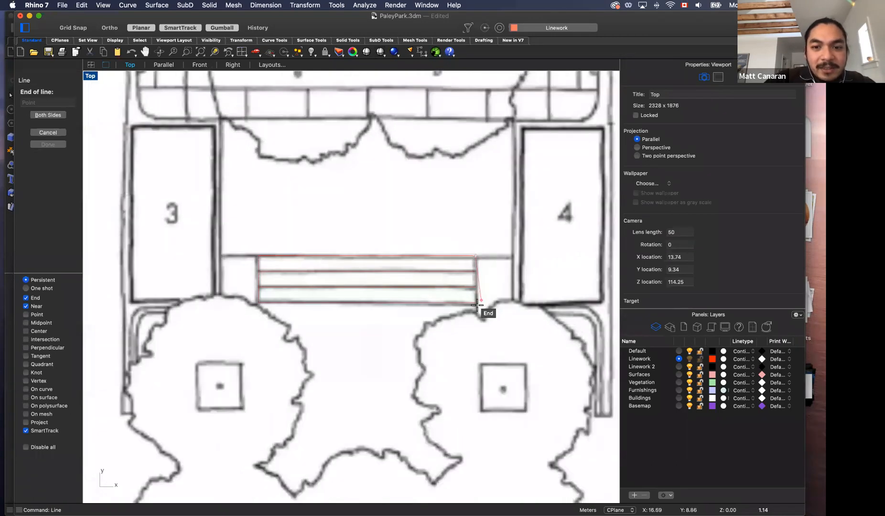
left_click(477, 302)
Step: Model the lowest step as a corner-to-corner box between its two traced lines, with a height of 0.17 m
scroll(479, 286, "up", 3)
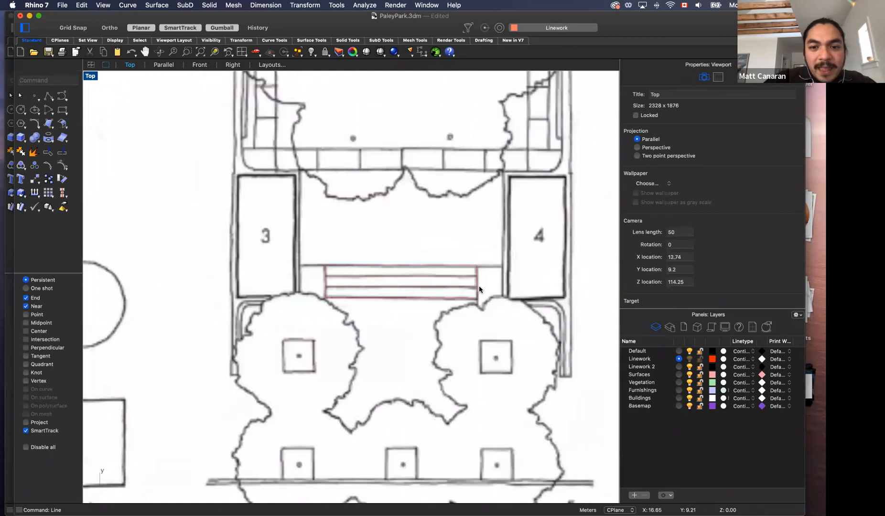
scroll(479, 286, "down", 2)
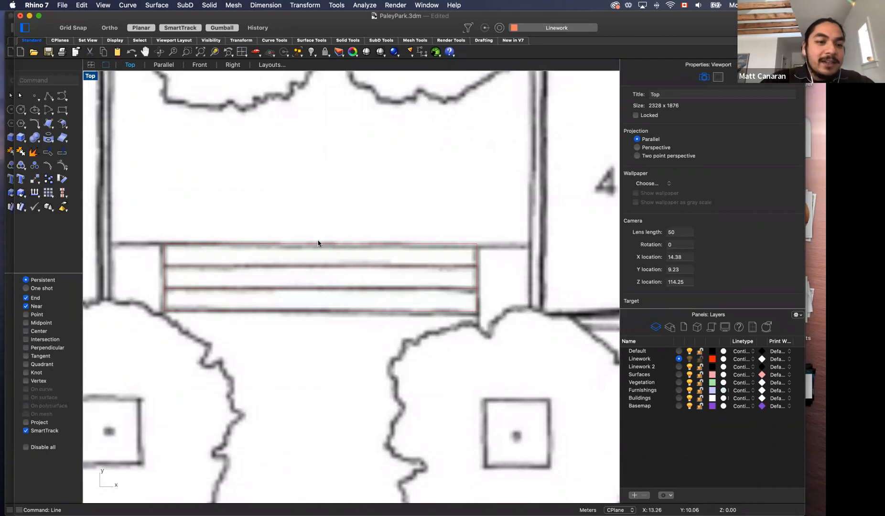
scroll(338, 243, "down", 1)
scroll(338, 243, "down", 1)
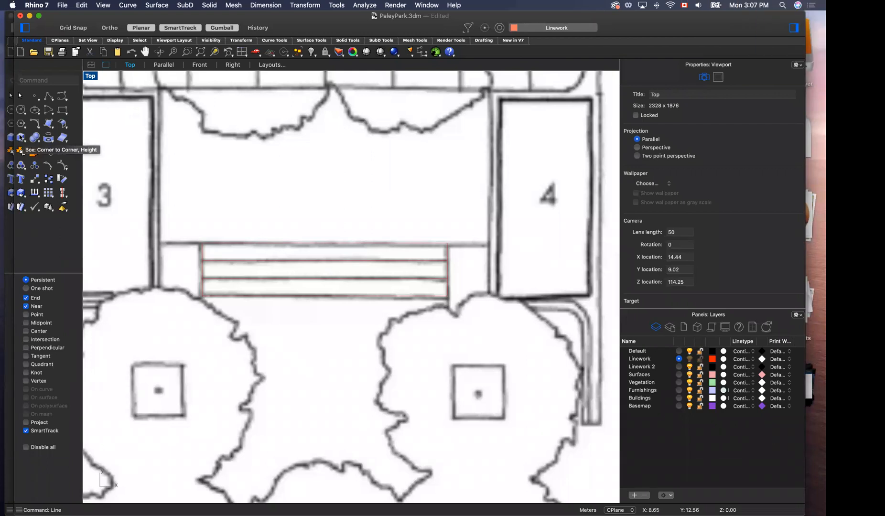
left_click(21, 138)
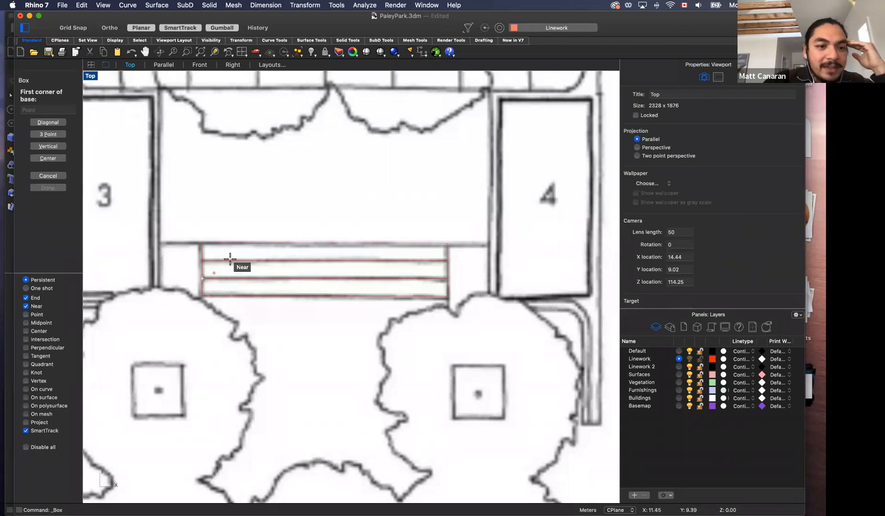
left_click(204, 278)
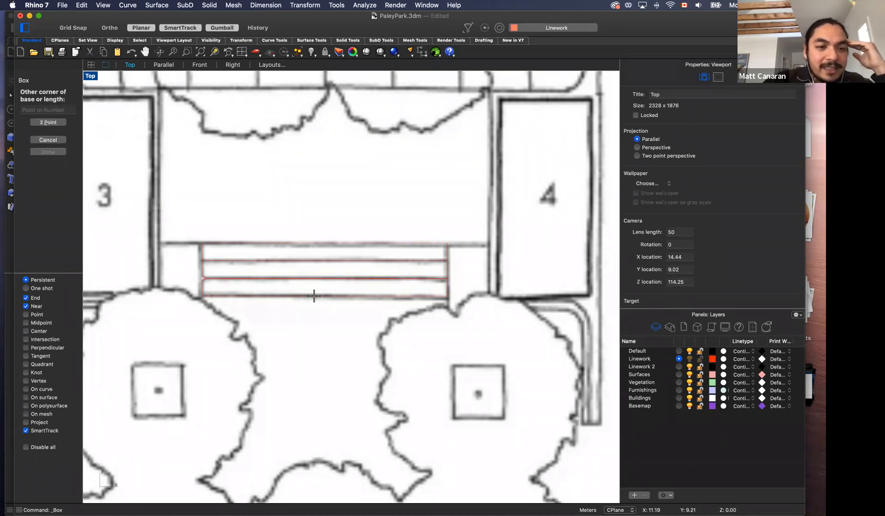
left_click(449, 296)
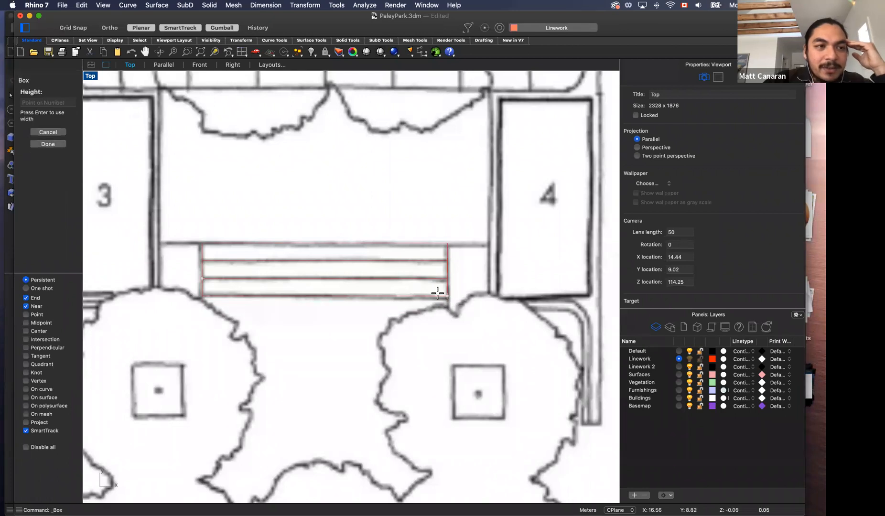
left_click(46, 102)
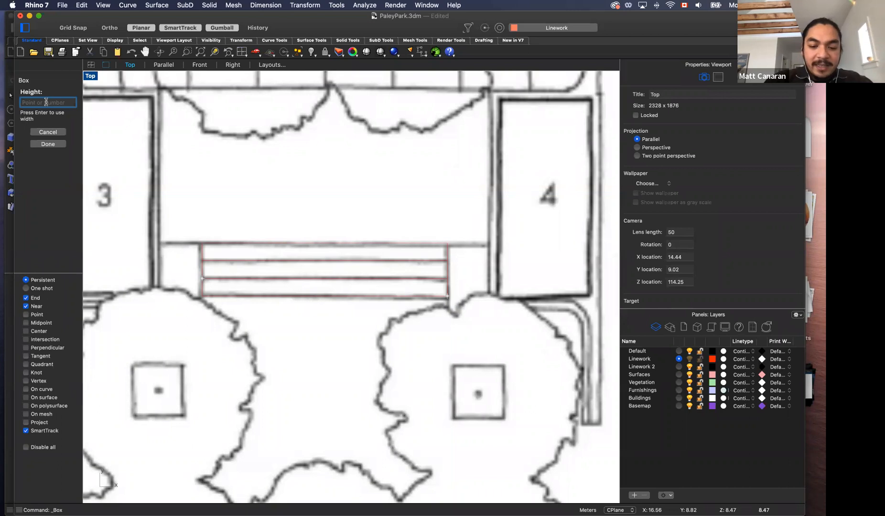
type("17")
key("BackSpace")
key("BackSpace")
type(".17")
key("Return")
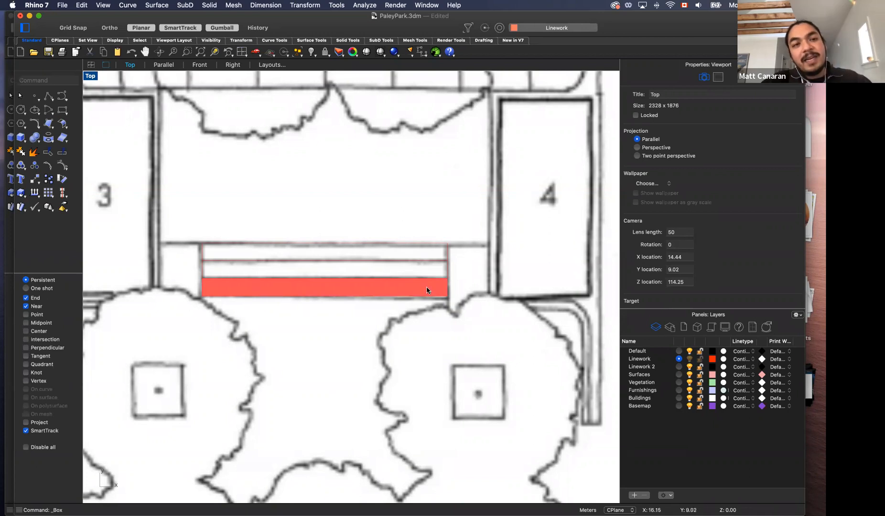
Step: In the Parallel view, model the middle step as a corner-to-corner box on its traced outline, 0.34 m high
left_click(163, 65)
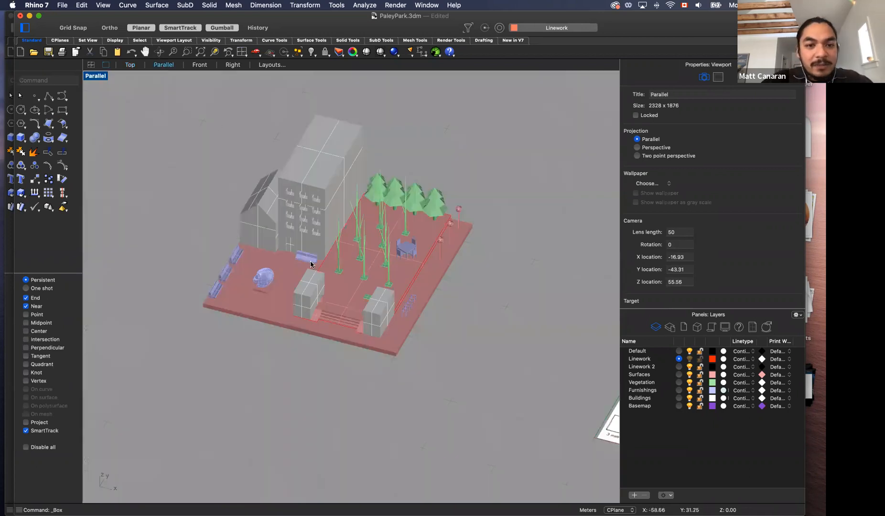
scroll(272, 259, "down", 5)
scroll(494, 336, "up", 2)
scroll(494, 341, "up", 10)
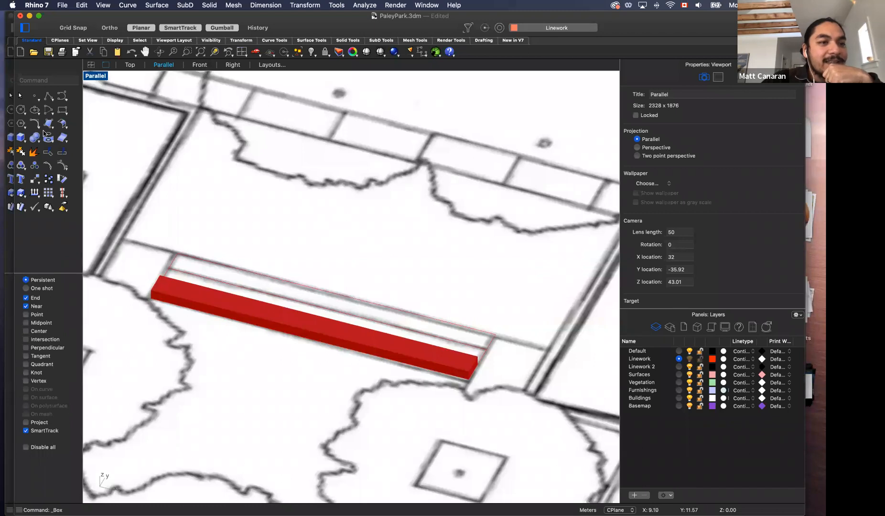
left_click(21, 138)
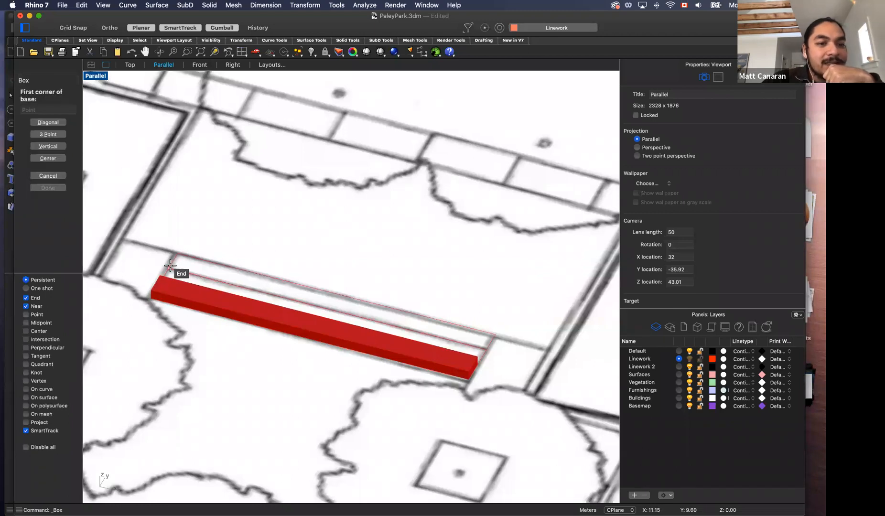
left_click(170, 267)
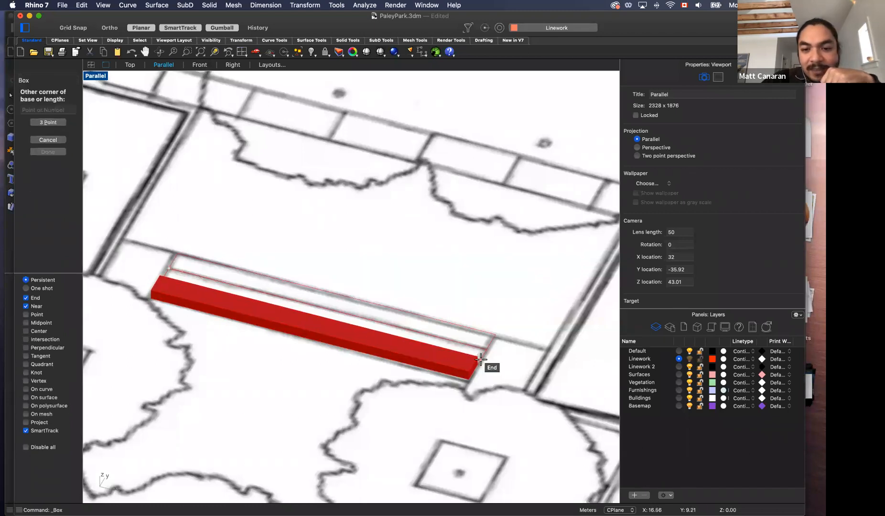
left_click(473, 351)
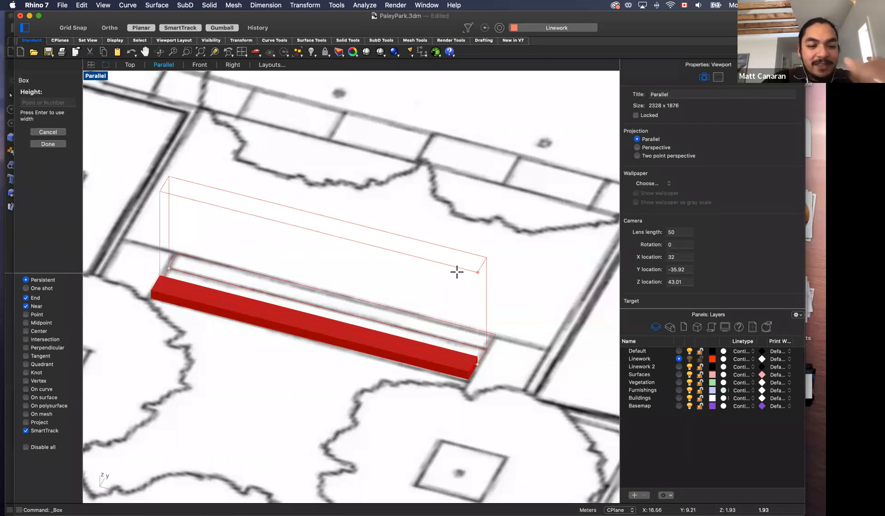
type("34")
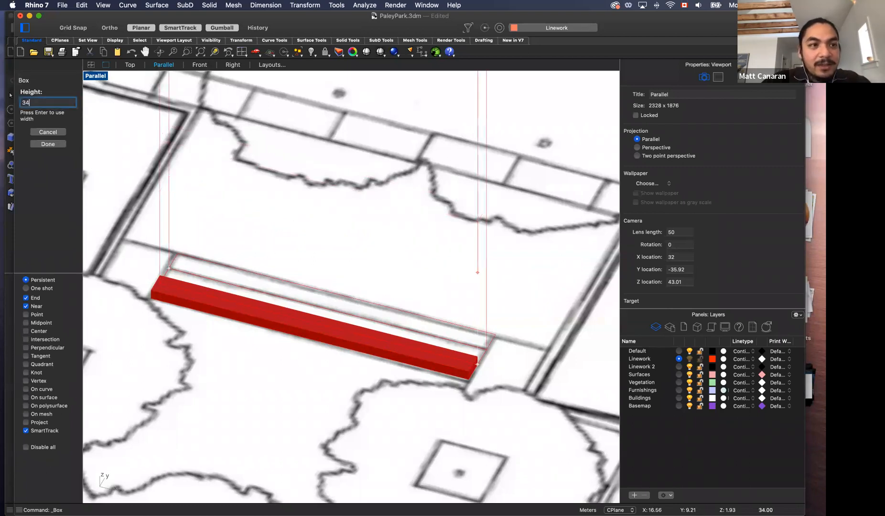
left_click(22, 103)
type("0.")
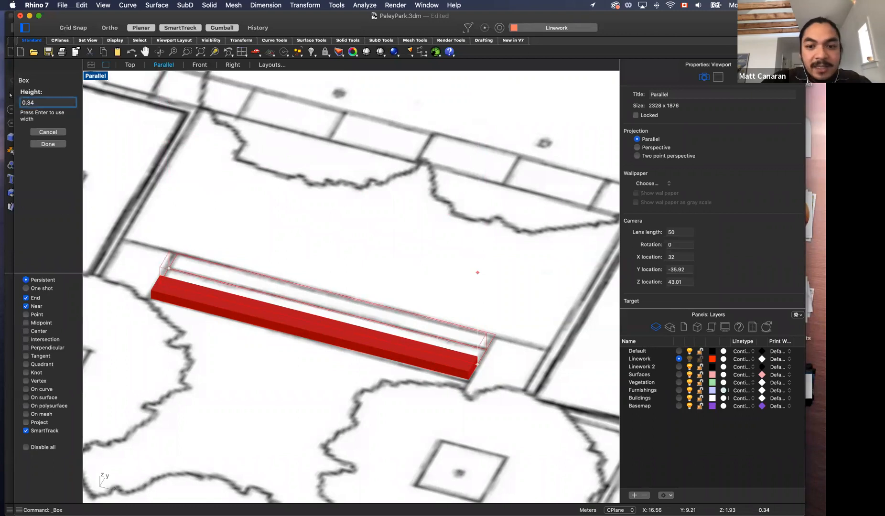
key("Return")
Step: Start a corner-to-corner box for the uppermost step, placing its first base corner at an outer corner of the traced outline beside planter 3
right_click_drag(489, 370, 352, 341)
scroll(501, 342, "down", 3)
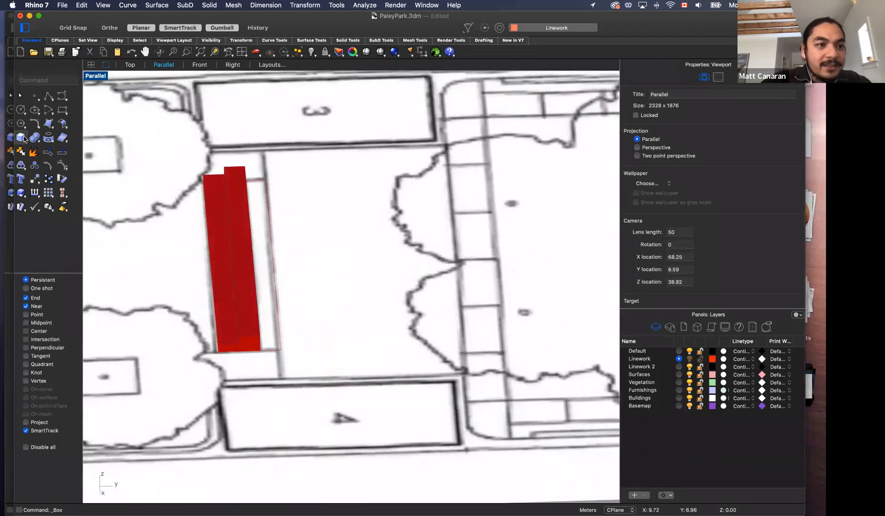
left_click(21, 138)
left_click(269, 179)
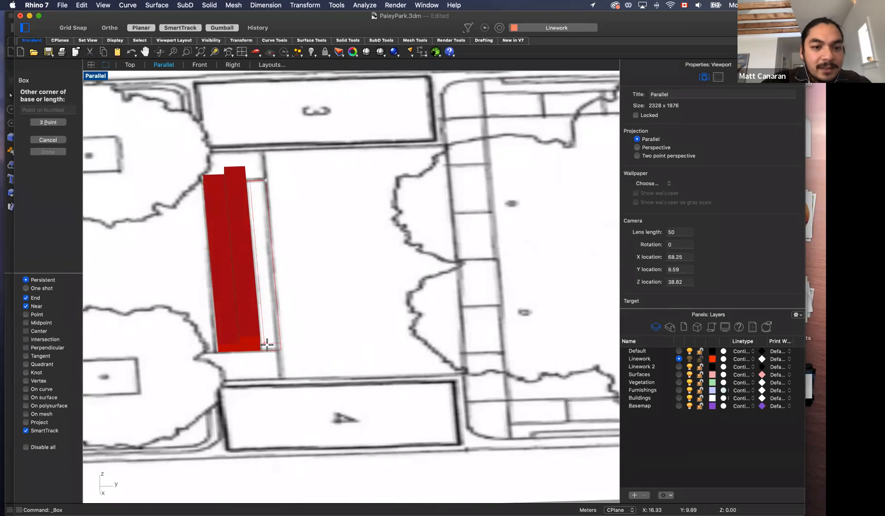
Step: Finish the third stair step as a box about 0.34 m high beside the second step and move it up 0.17 m
left_click(261, 348)
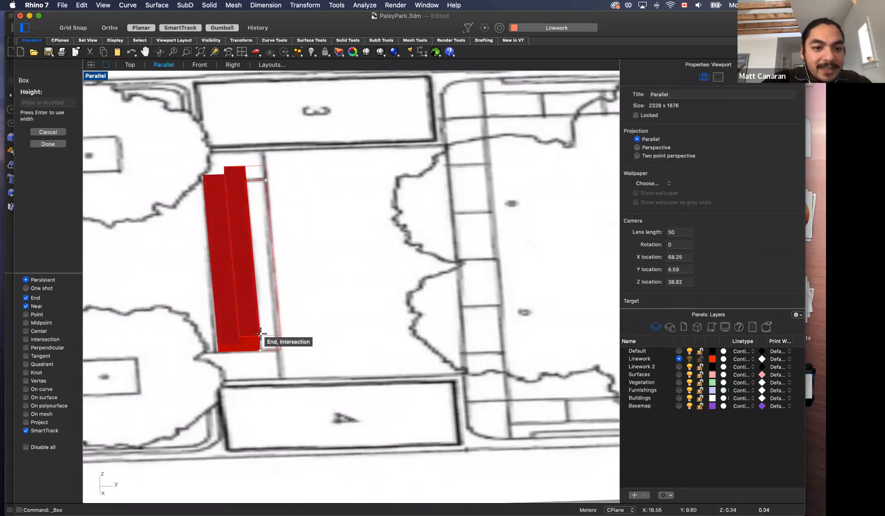
left_click(260, 333)
right_click_drag(292, 354, 304, 337)
left_click(316, 228)
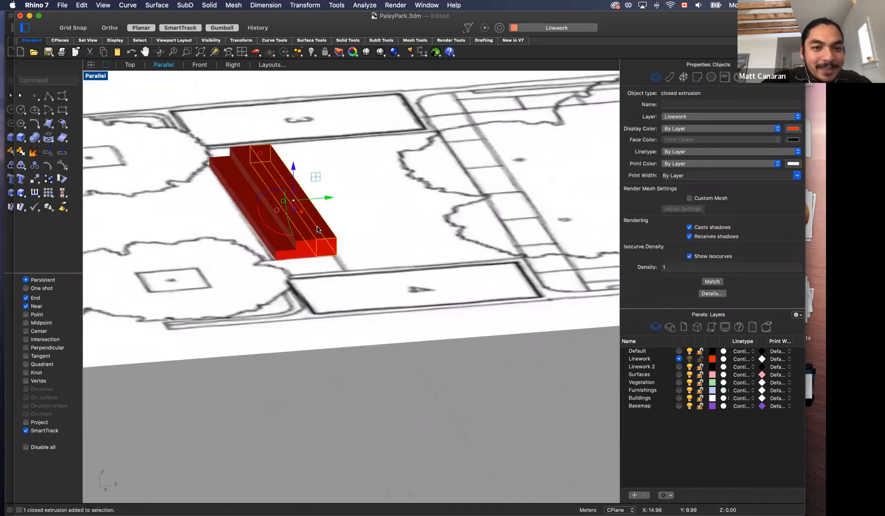
left_click(293, 175)
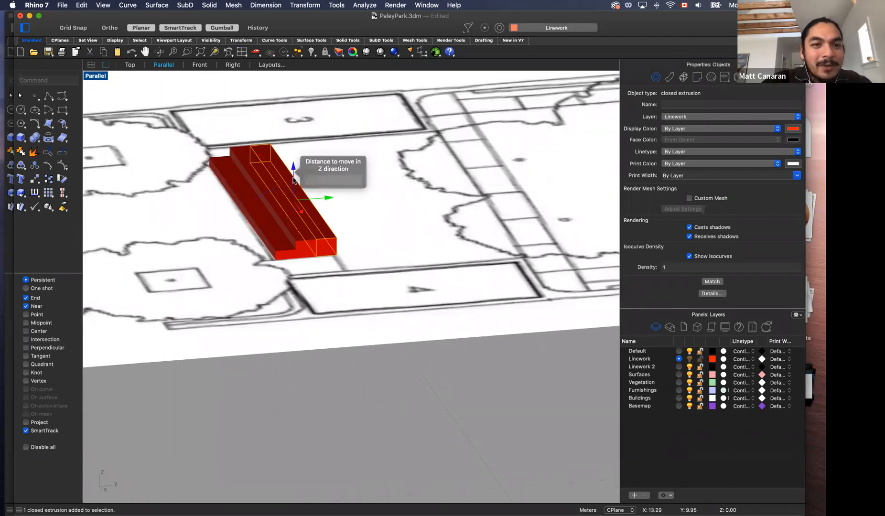
type(".1")
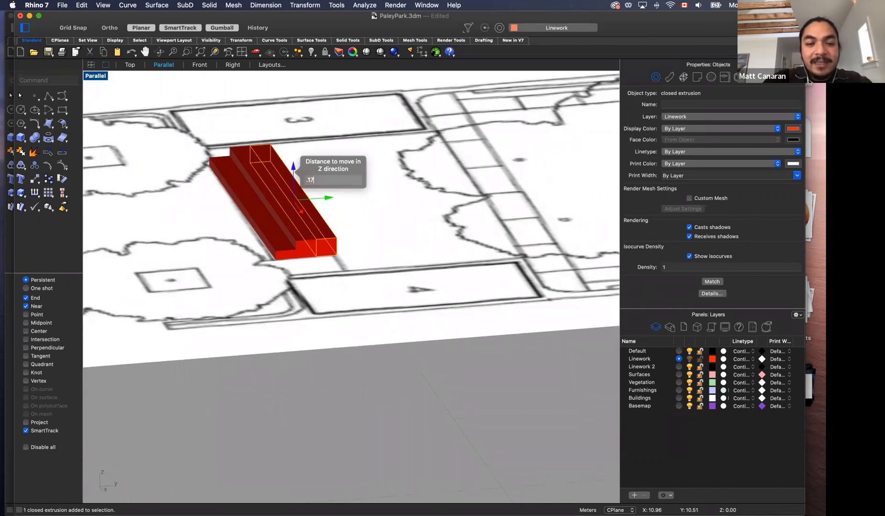
type("7")
key("Return")
Step: Undo the stray moves of the third step's box and the basemap image
right_click_drag(346, 226, 331, 206)
left_click_drag(261, 142, 258, 139)
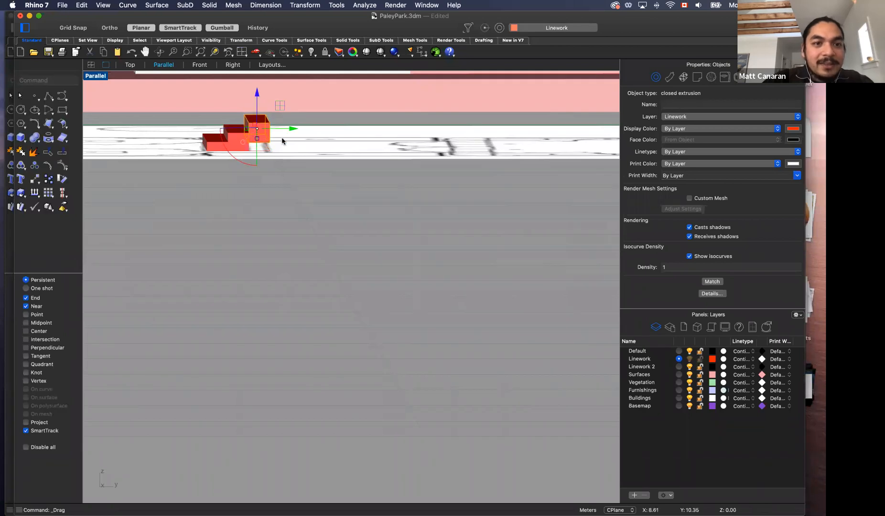
key("super+z")
right_click_drag(309, 132, 283, 152)
left_click(281, 155)
left_click_drag(281, 155, 303, 162)
key("super+z")
Step: Delete the third step's box, picking it from the overlapping extrusions
right_click_drag(256, 267, 302, 188)
left_click(309, 186)
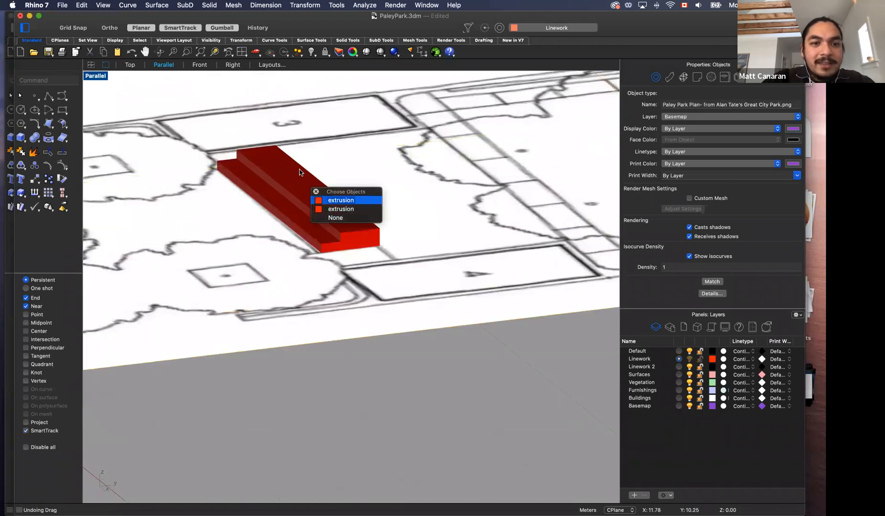
left_click(337, 200)
key("Delete")
Step: Draw a box for the third stair step over its plan outline beside the second step, 0.51 m high from the ground
right_click_drag(417, 219, 411, 172)
left_click(21, 137)
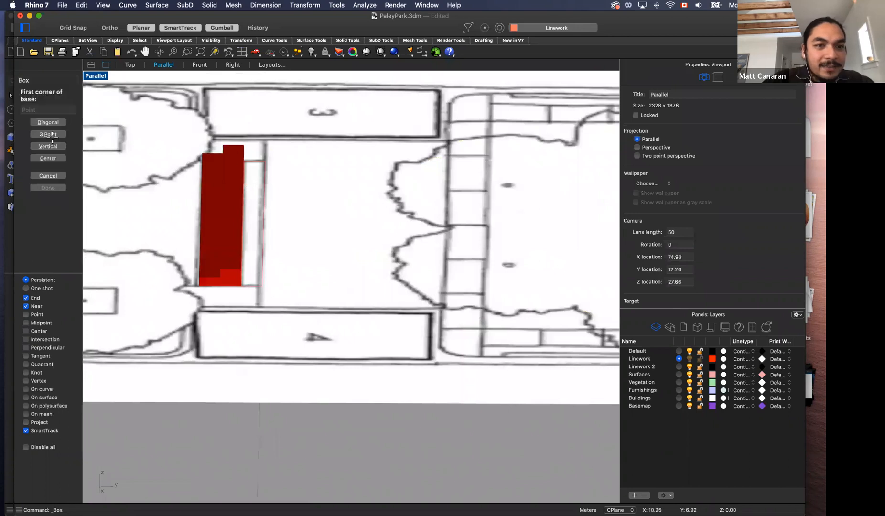
left_click(265, 162)
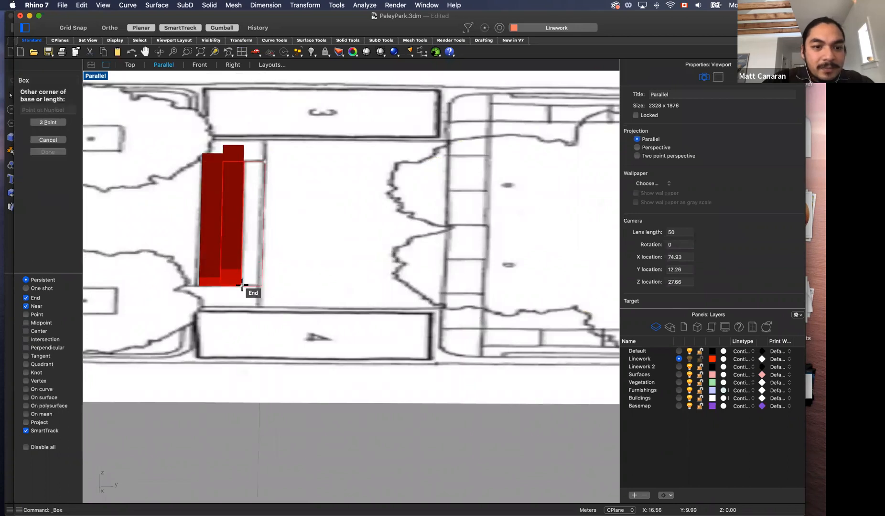
left_click(243, 285)
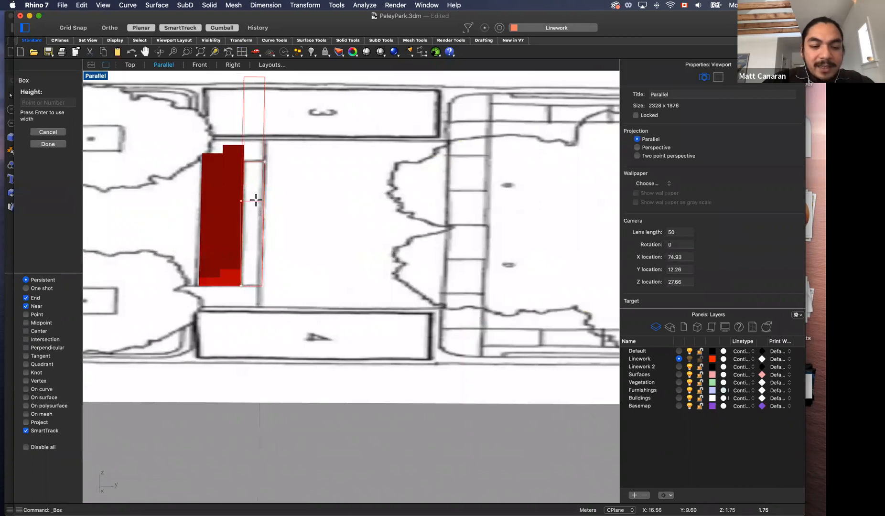
type("51")
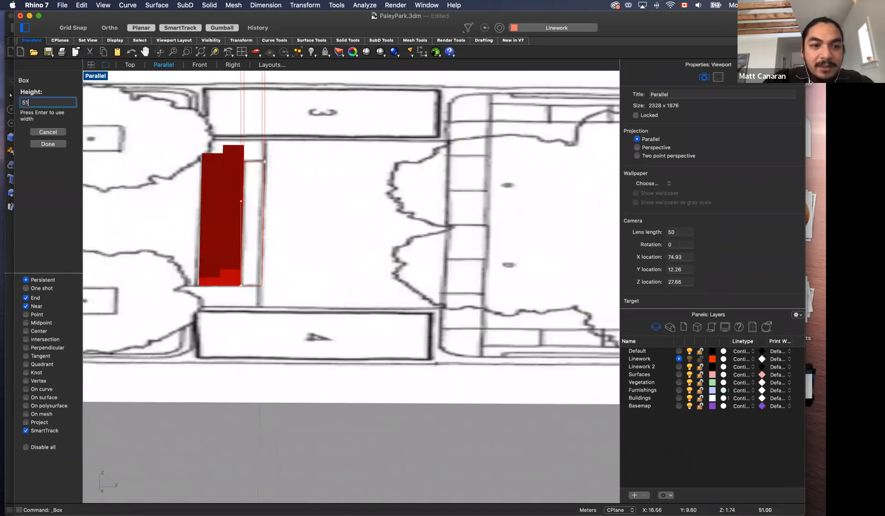
key("Home")
type("0")
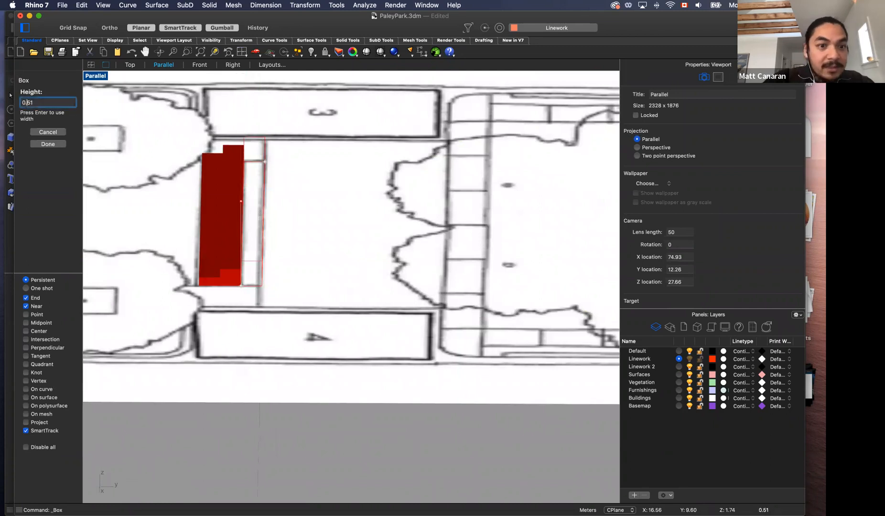
key("Return")
right_click_drag(319, 276, 349, 282)
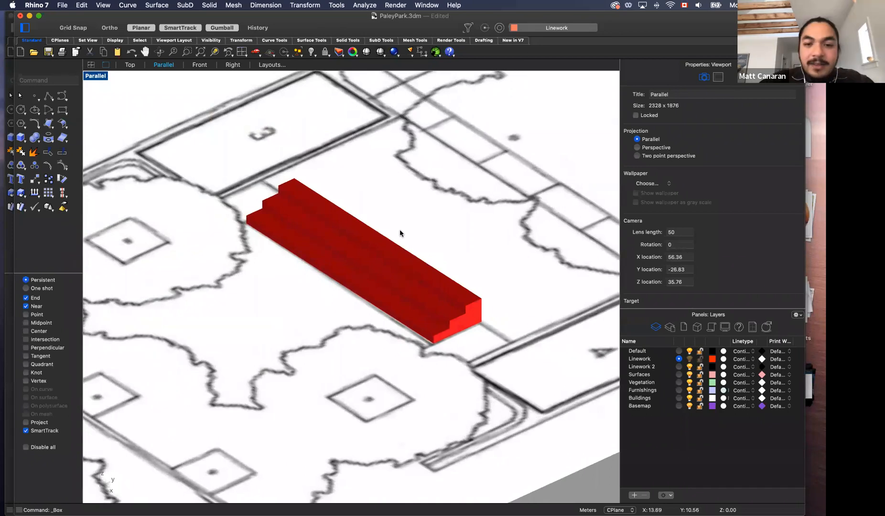
mouse_move(457, 312)
right_mouse_down()
mouse_move(466, 307)
mouse_move(452, 311)
right_mouse_up()
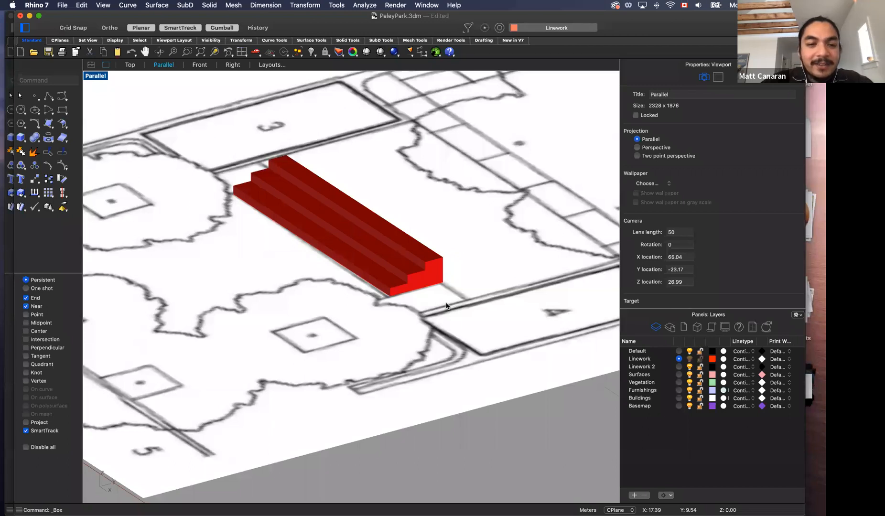
Step: Draw a practice box about 0.45 m high on the empty ground beside the plan
scroll(368, 231, "down", 10)
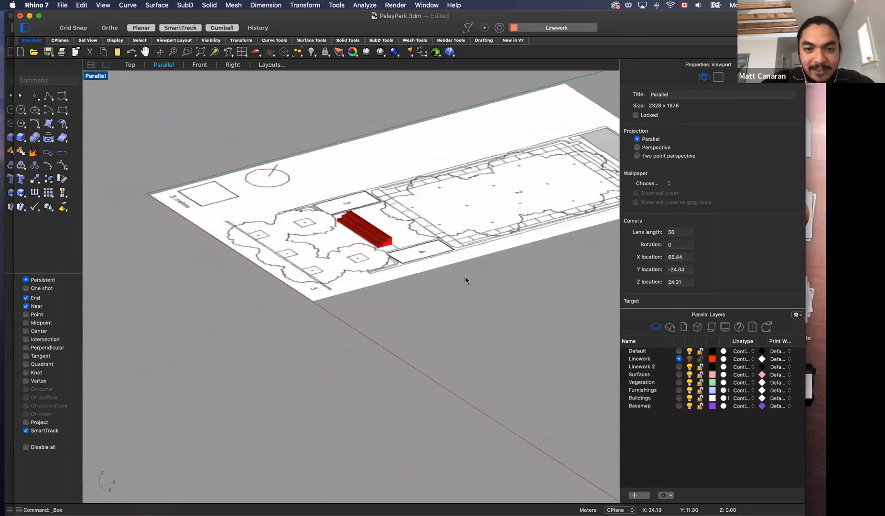
scroll(466, 277, "up", 5)
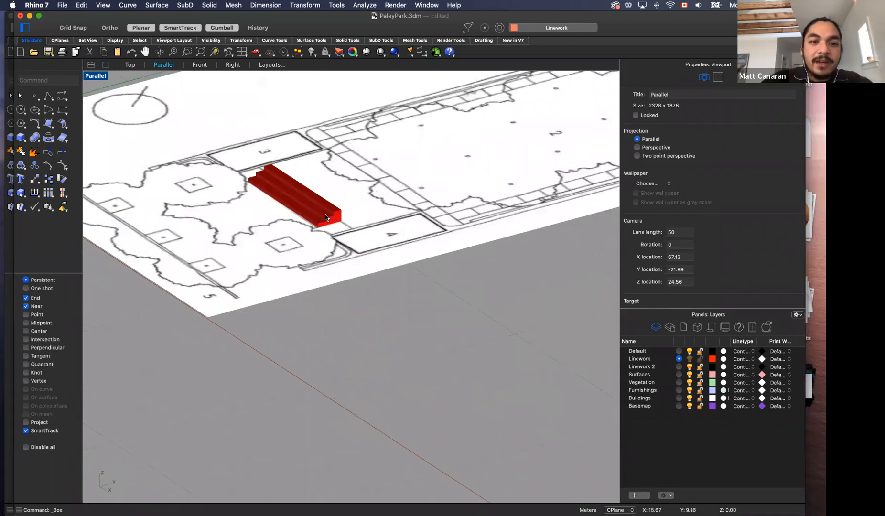
left_click(21, 138)
left_click(326, 313)
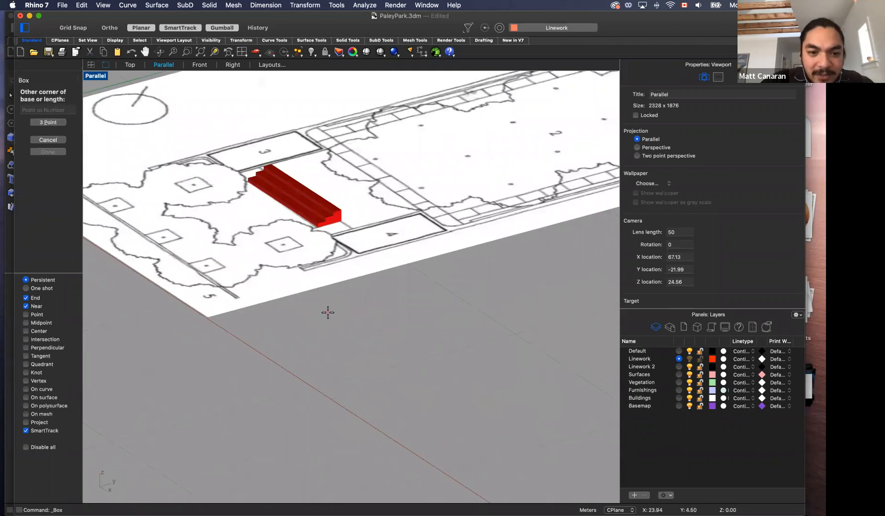
left_click(382, 363)
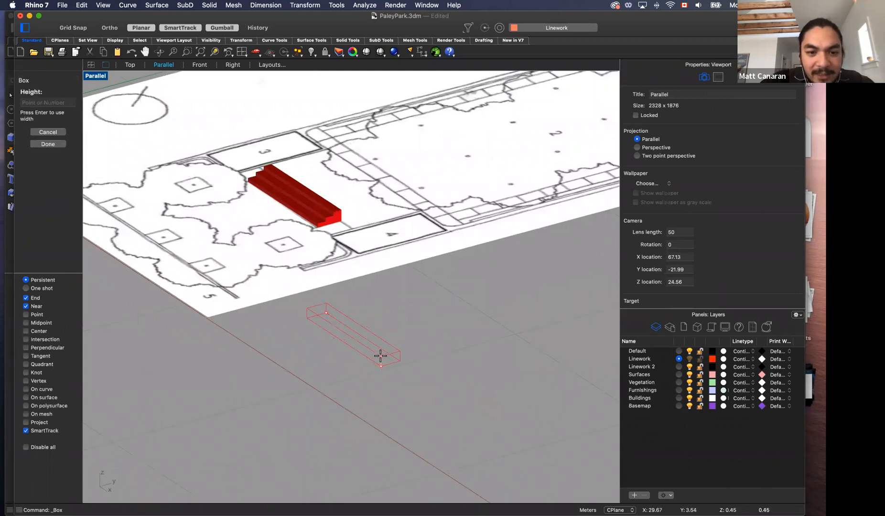
left_click(382, 356)
scroll(404, 366, "left", 10)
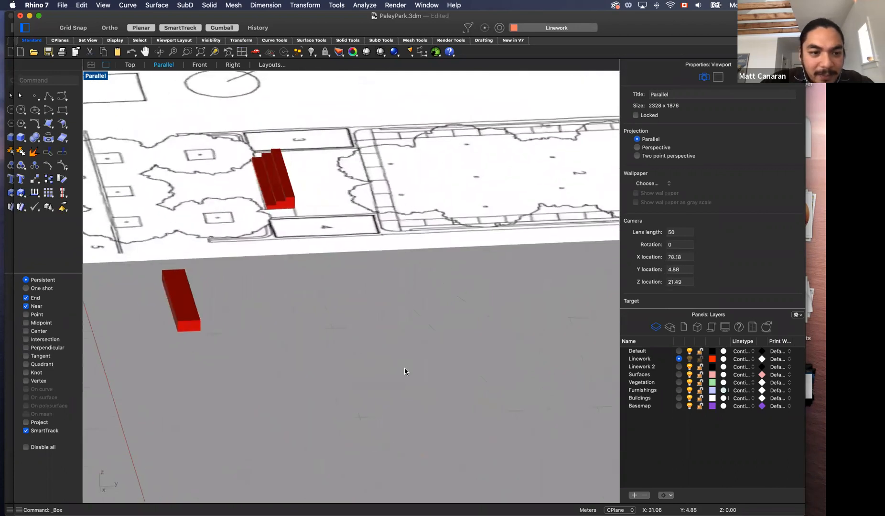
Step: Draw a taller practice box along the long edge of the first practice box, snapping to its base corners
left_click(21, 138)
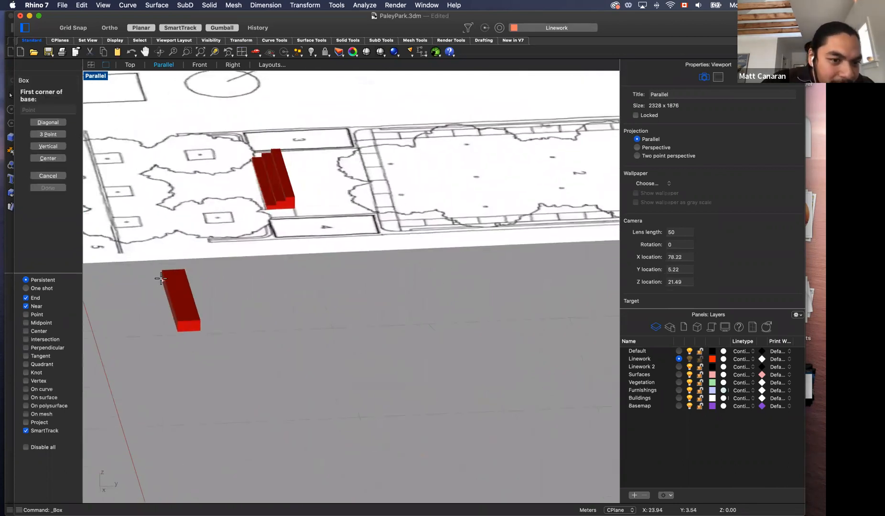
left_click(162, 280)
left_click(178, 331)
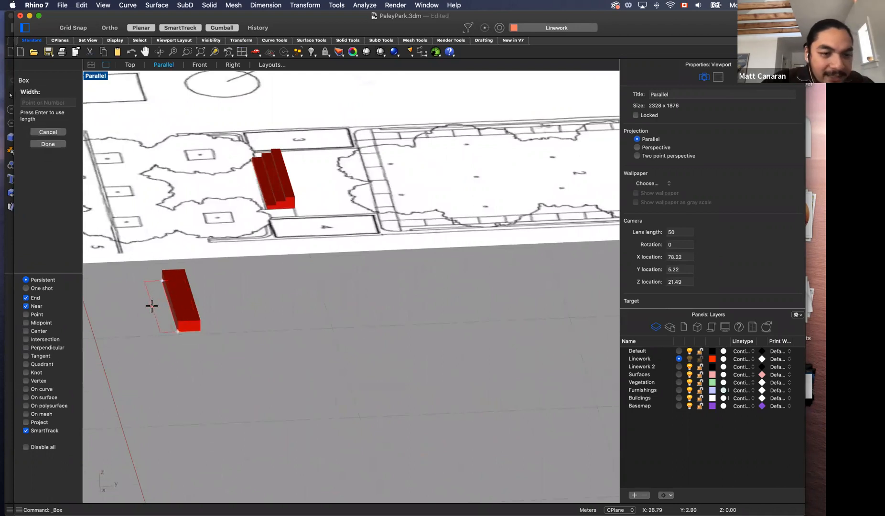
left_click(148, 287)
left_click(150, 286)
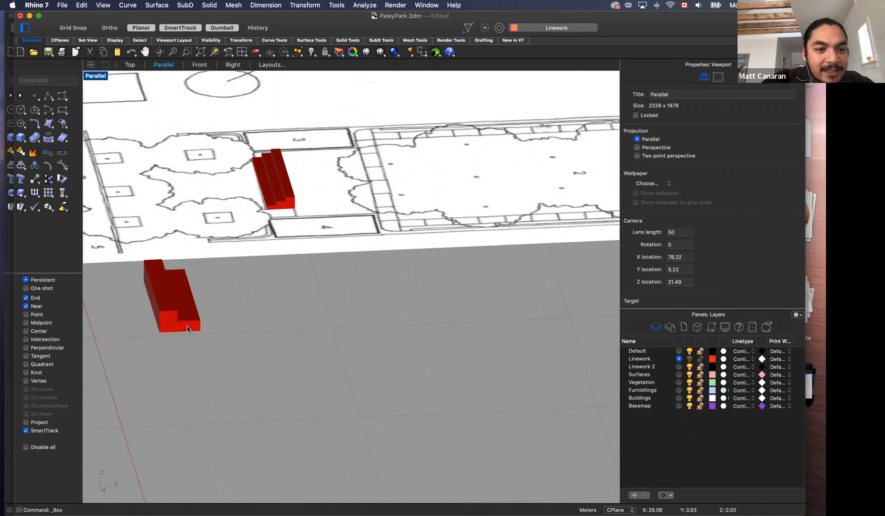
Step: Delete the two practice boxes beside the plan
scroll(182, 311, "down", 5)
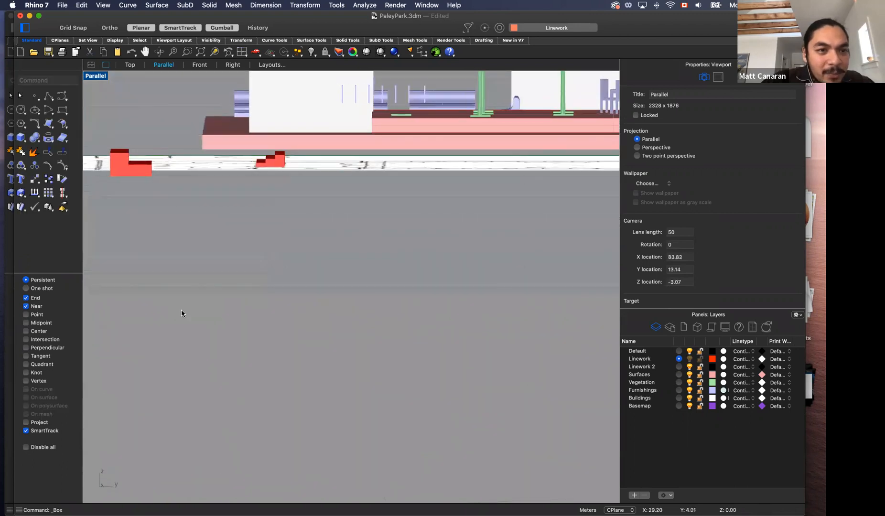
right_click_drag(257, 183, 323, 340)
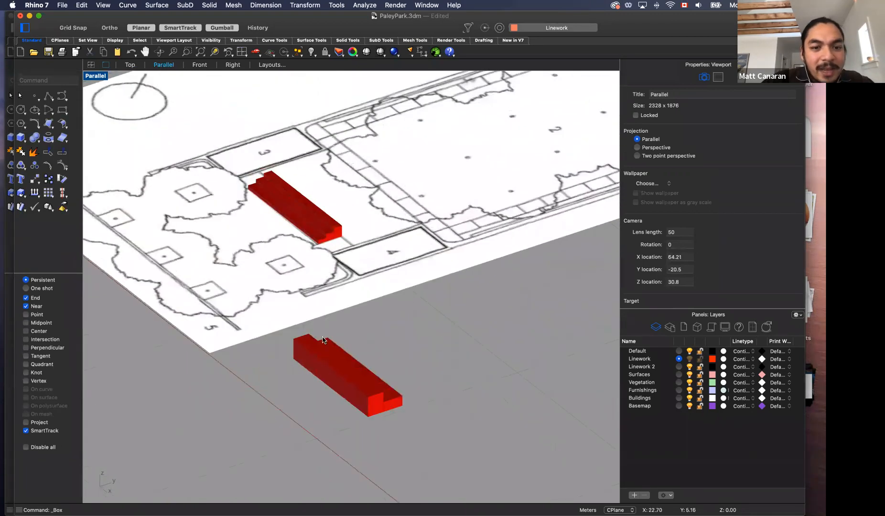
left_click(323, 341)
key("Delete")
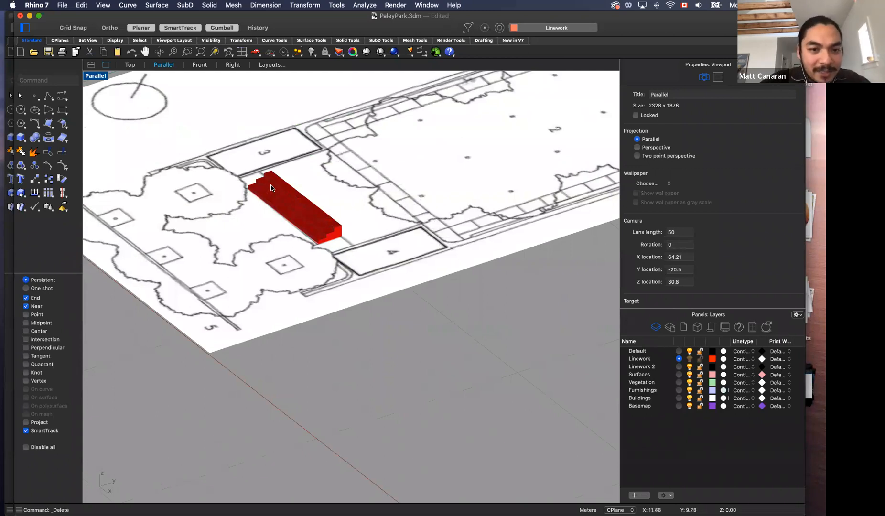
Step: Assign the three stair step boxes to the Surfaces layer and make Surfaces the current layer
scroll(280, 192, "up", 5)
left_click(343, 216)
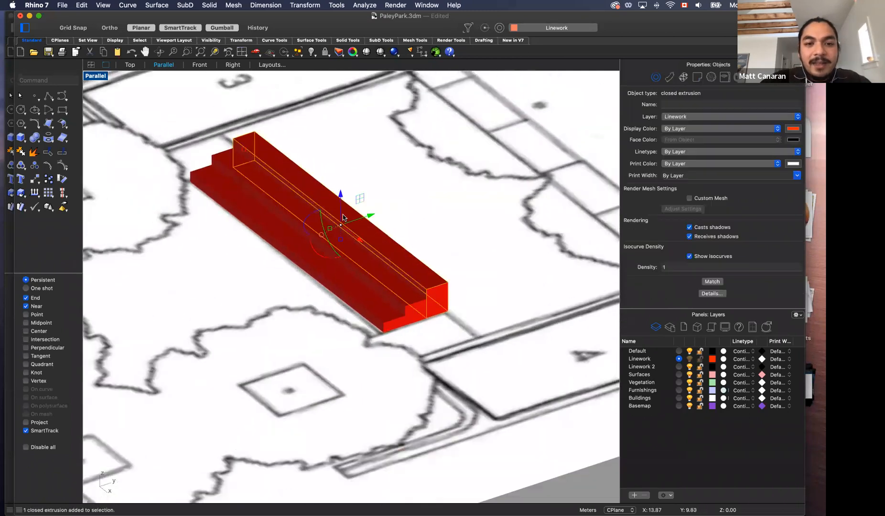
left_click(412, 302, "shift")
left_click(377, 311, "shift")
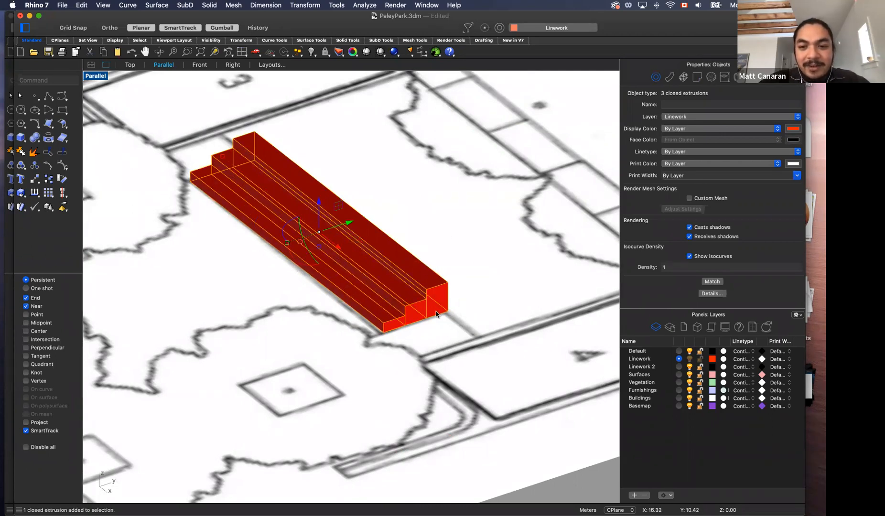
scroll(610, 339, "down", 2)
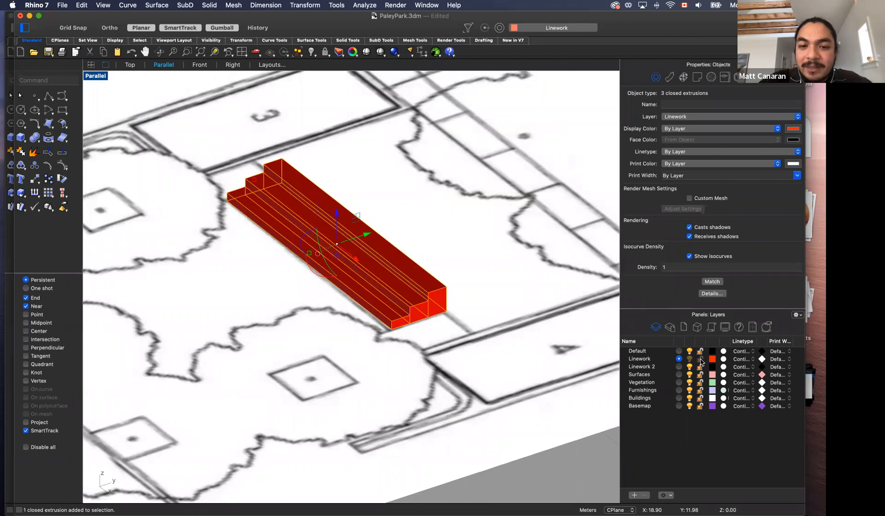
left_click(705, 116)
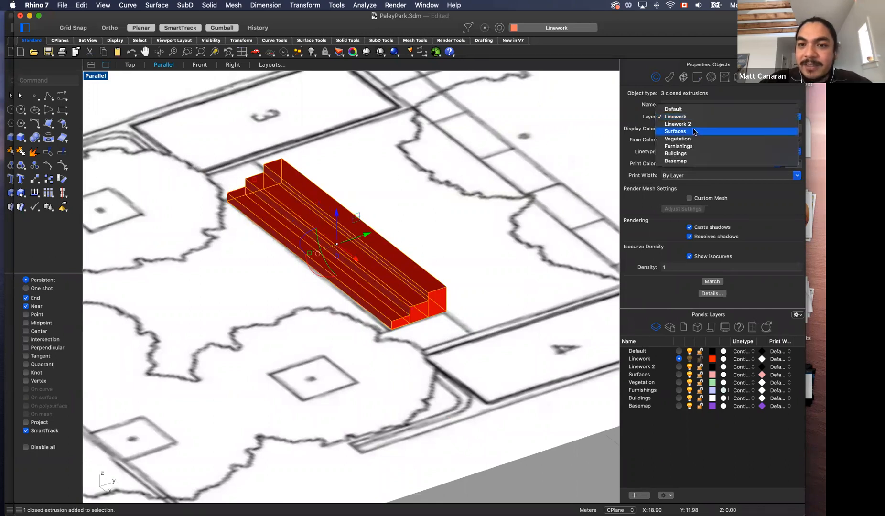
left_click(693, 128)
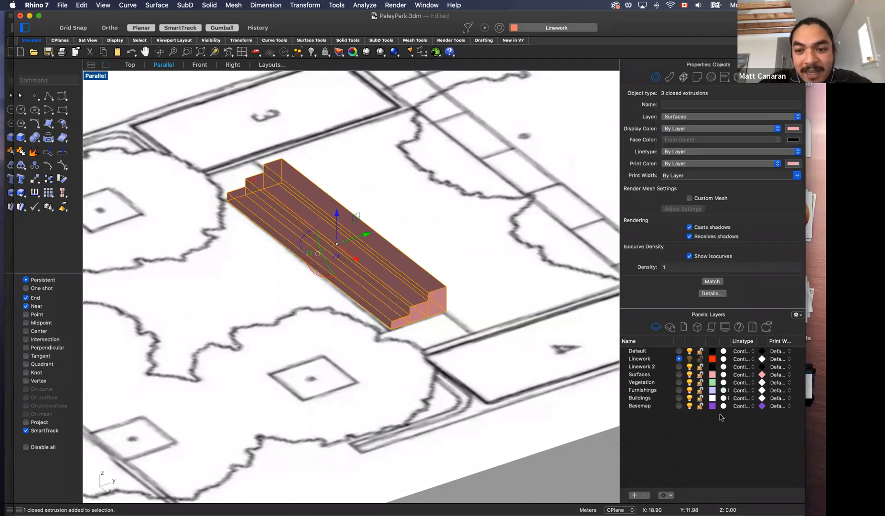
left_click(679, 375)
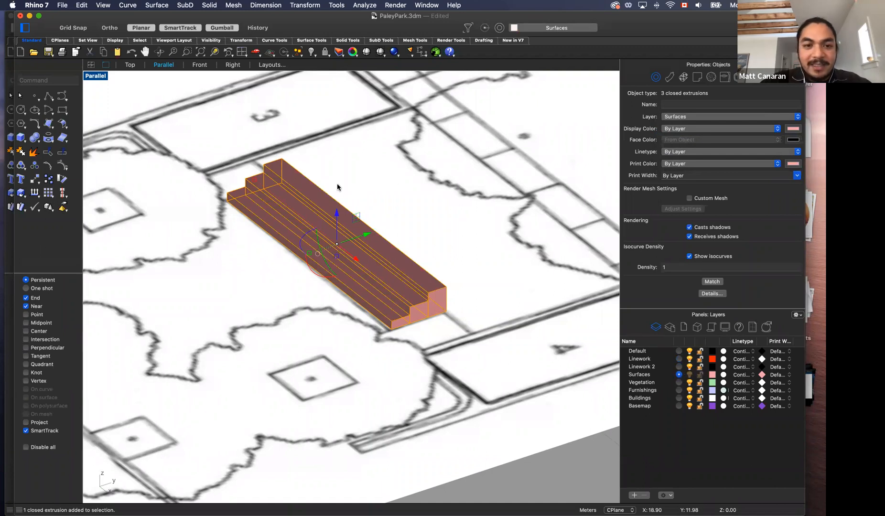
Step: Draw a test box on the Surfaces layer in the empty area beside the plan and delete it
scroll(337, 187, "down", 10)
left_click(21, 137)
left_click(412, 317)
left_click(430, 340)
left_click(449, 323)
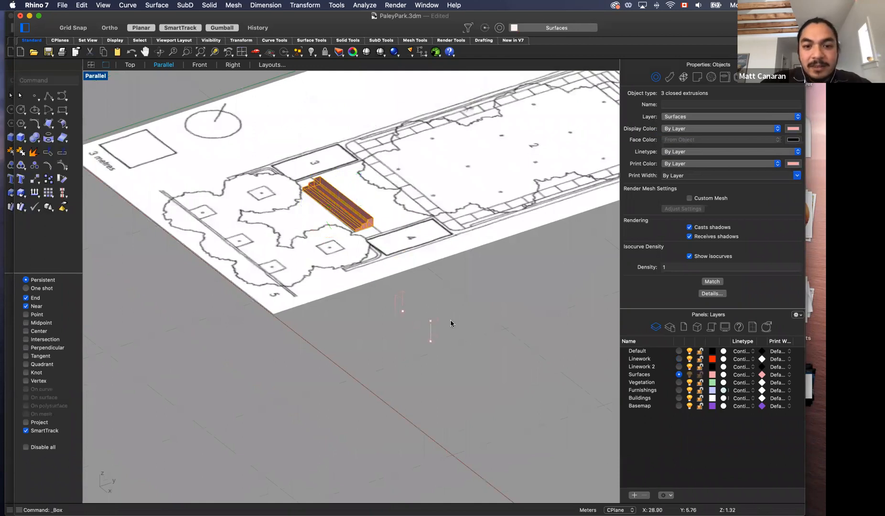
left_click(486, 332)
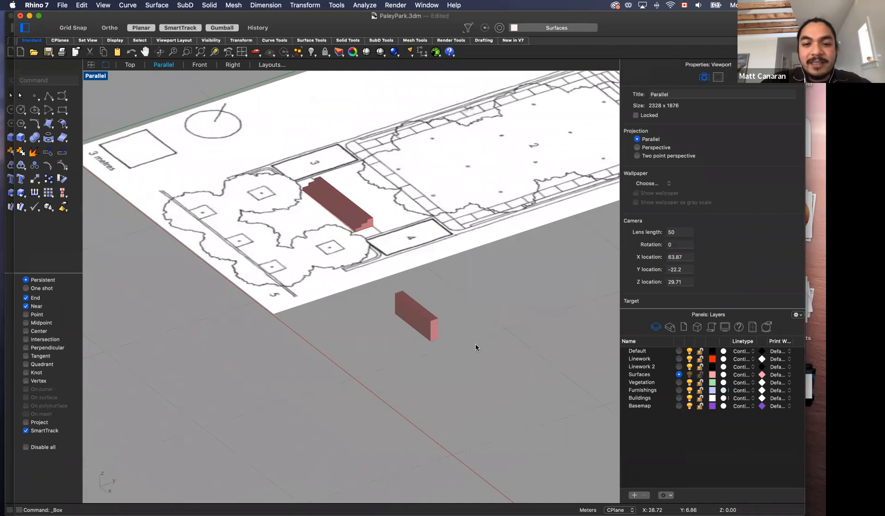
left_click(437, 326)
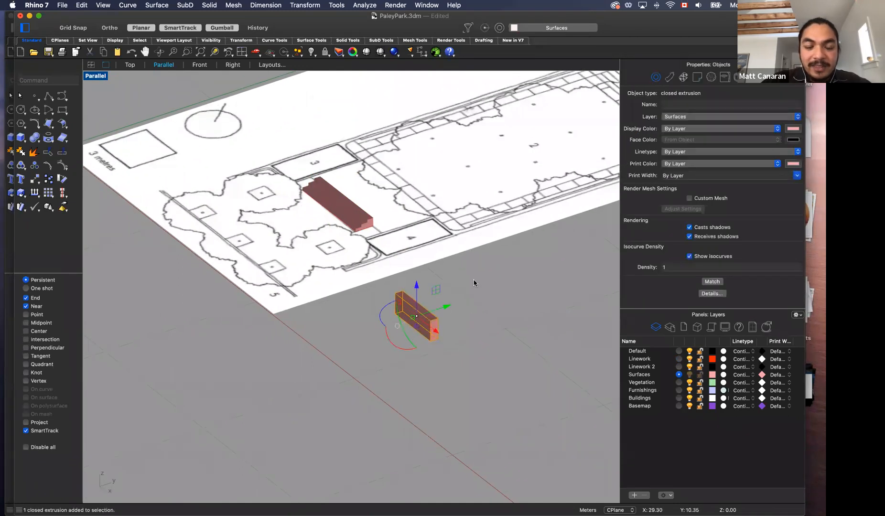
key("Delete")
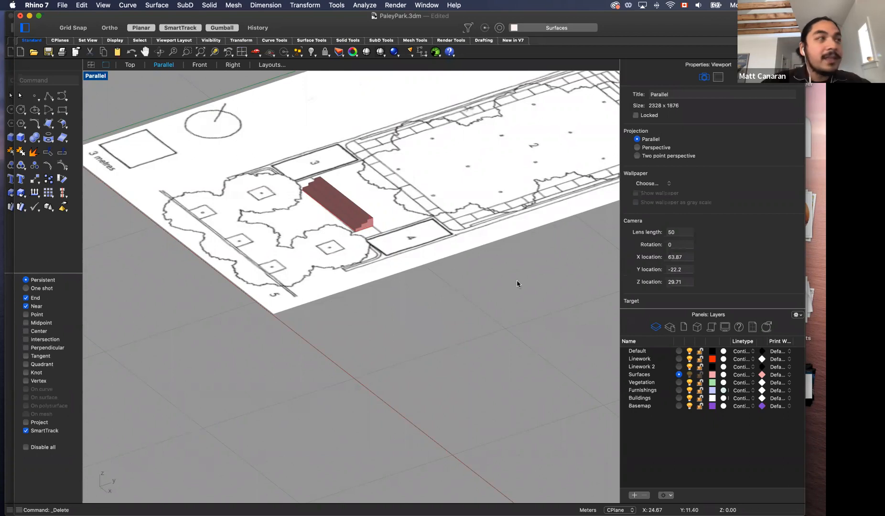
Step: Switch to the Miro board and examine its Basic Rhino Commands diagram
left_click_drag(1, 48, 352, 168)
scroll(352, 169, "up", 3)
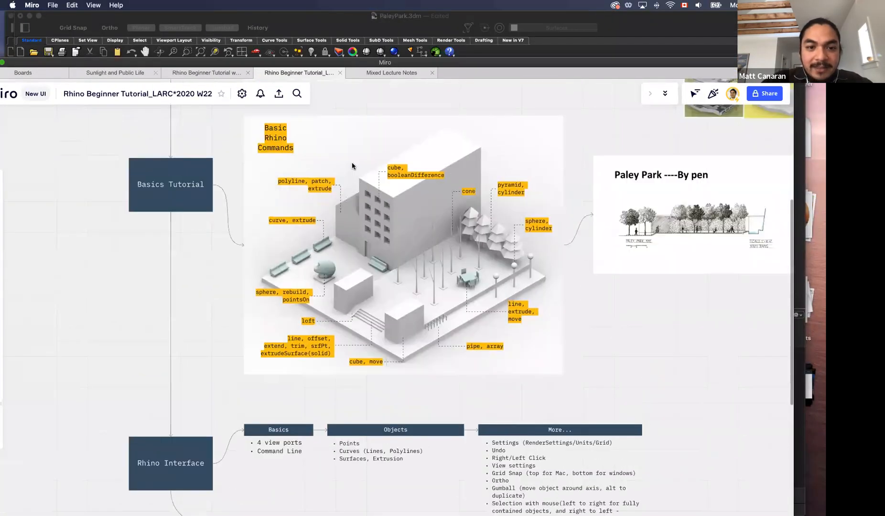
Step: Examine the Basic Rhino Commands diagram up close, minimise the Miro window and return to the Rhino model
scroll(352, 166, "up", 3, "ctrl")
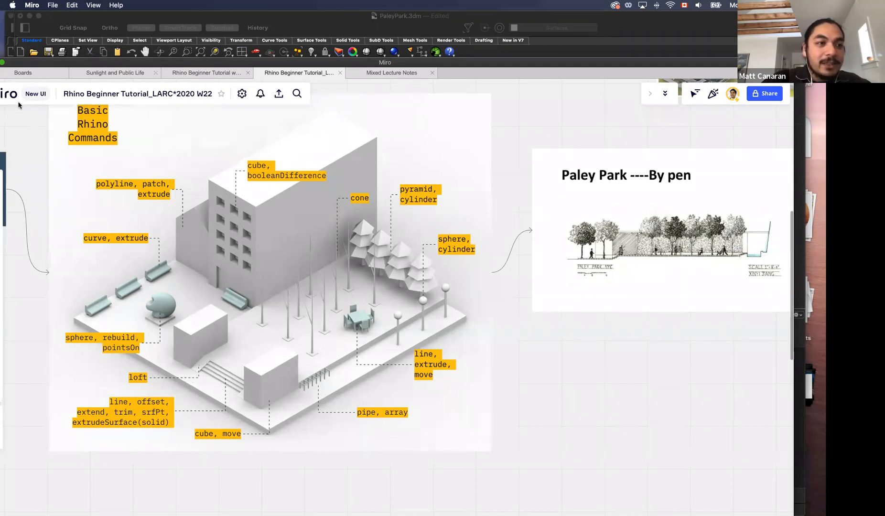
left_click_drag(40, 63, 262, 102)
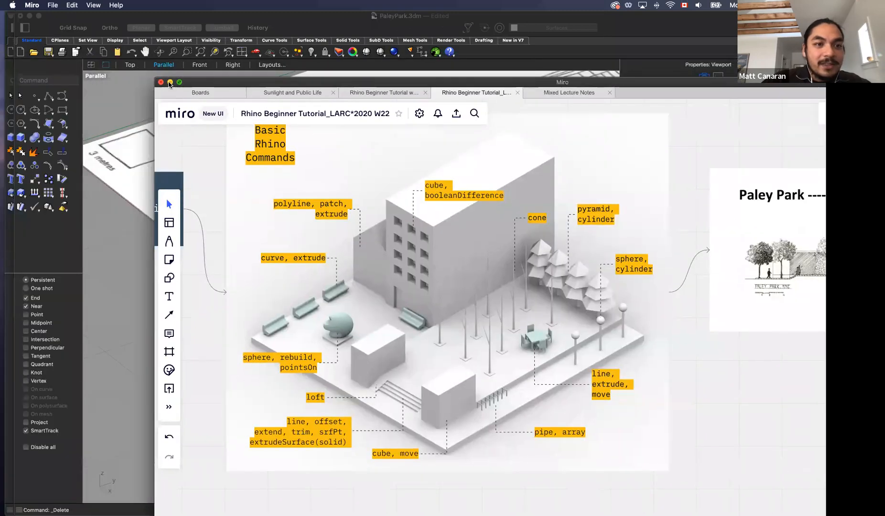
left_click(170, 82)
Step: Make Linework 2 the current layer and start a polyline from the stair box's corner near block 3, tracing around block 3 to the site edge
right_click_drag(308, 285, 344, 295)
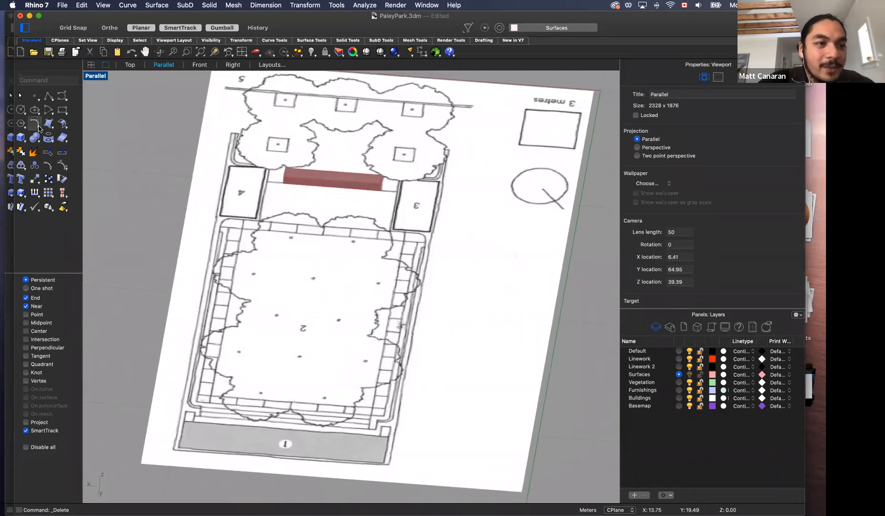
scroll(376, 187, "up", 3)
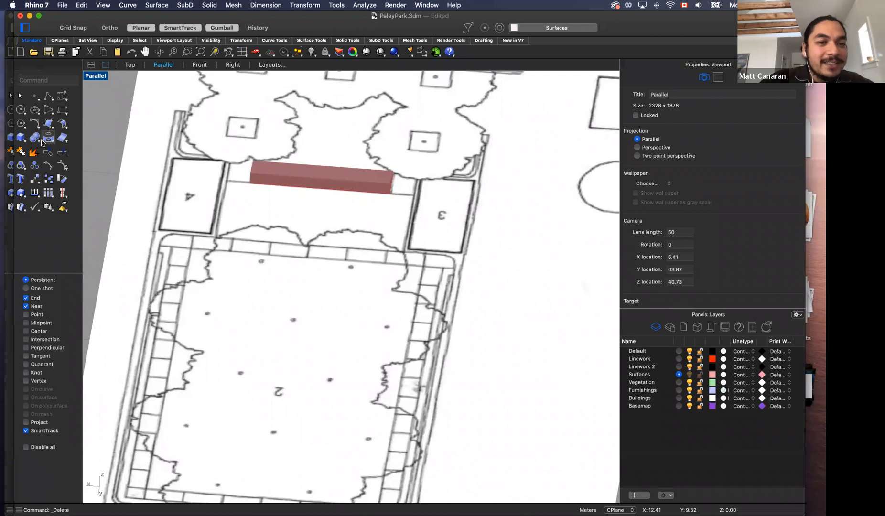
left_click(679, 366)
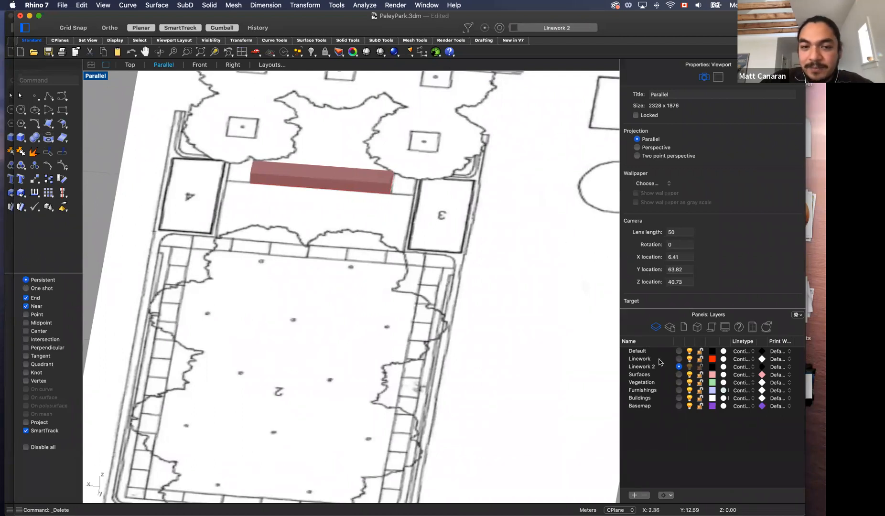
left_click(47, 100)
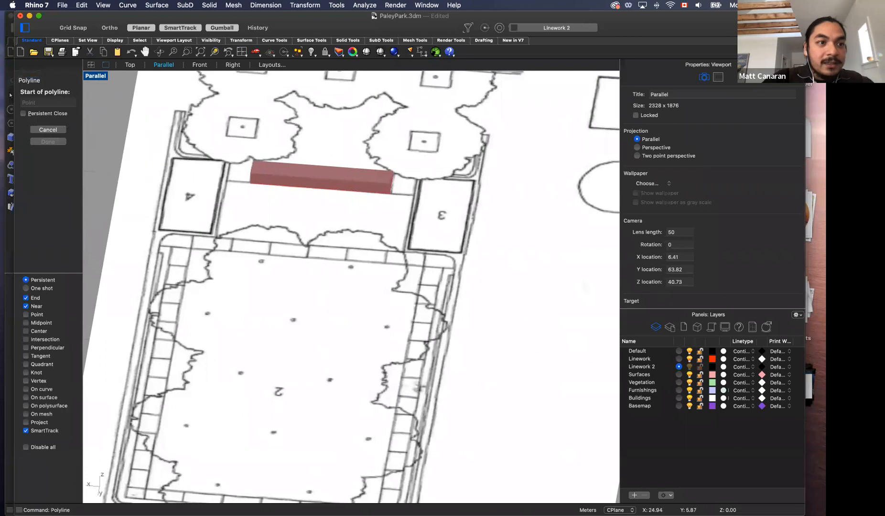
left_click(390, 193)
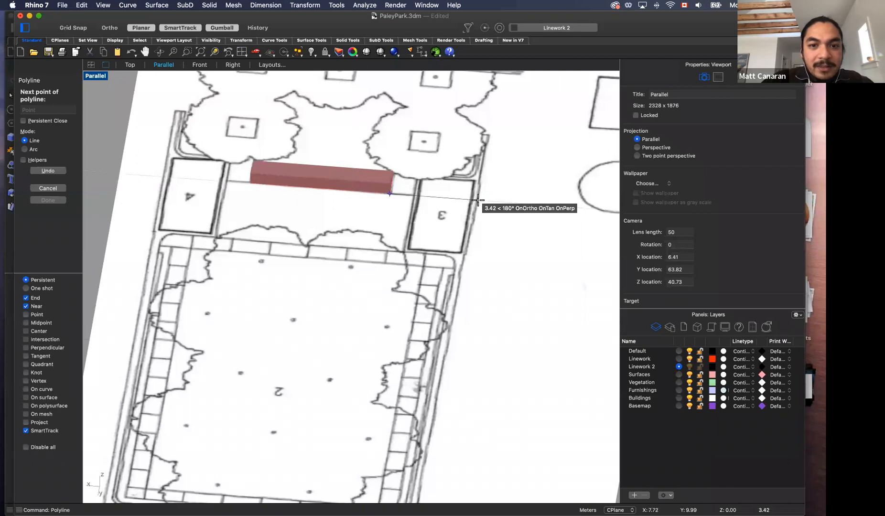
left_click(415, 194)
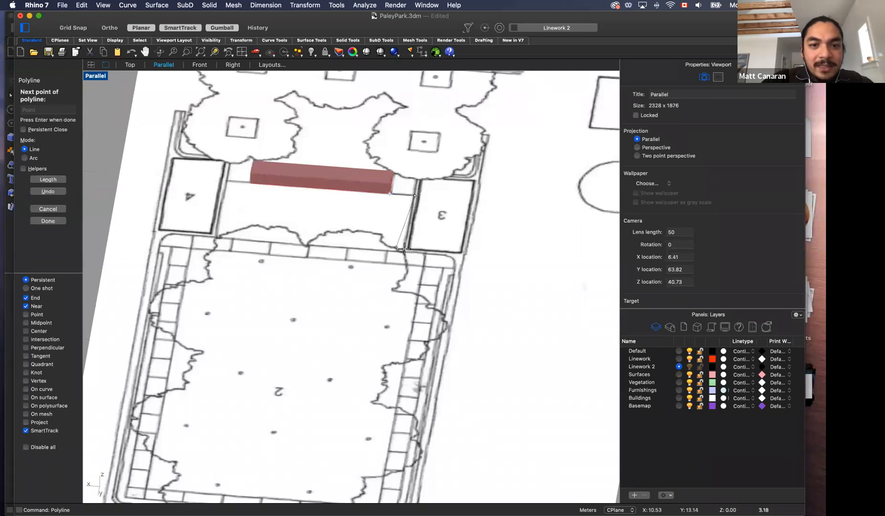
left_click(404, 252)
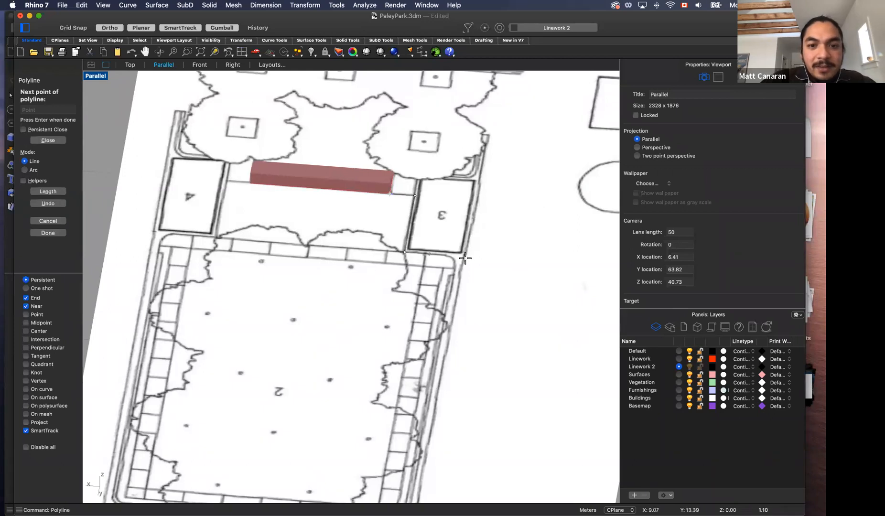
left_click(463, 256)
Step: Continue the polyline with Ortho on along the plan's outer boundary, around grey area 1 and back to the outer edge of block 4
scroll(523, 194, "up", 3)
scroll(523, 195, "down", 3)
scroll(523, 195, "down", 5)
key("F8")
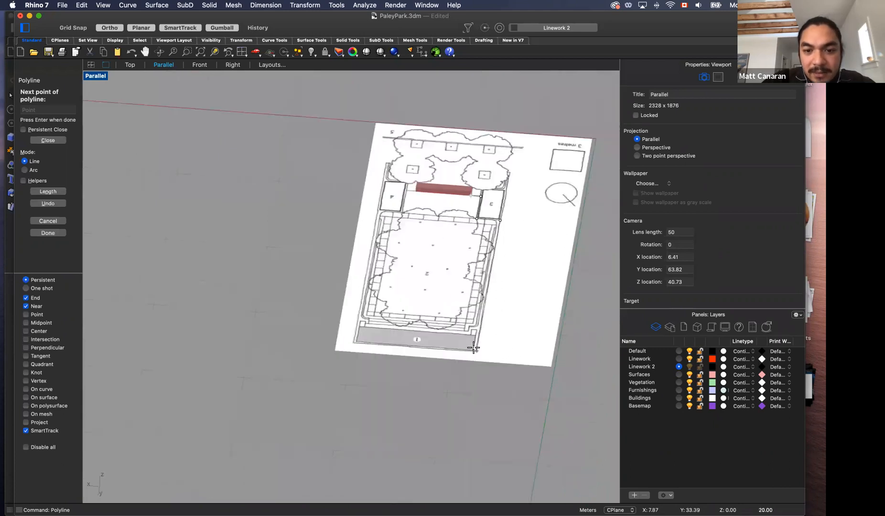
left_click(466, 347)
left_click(354, 341)
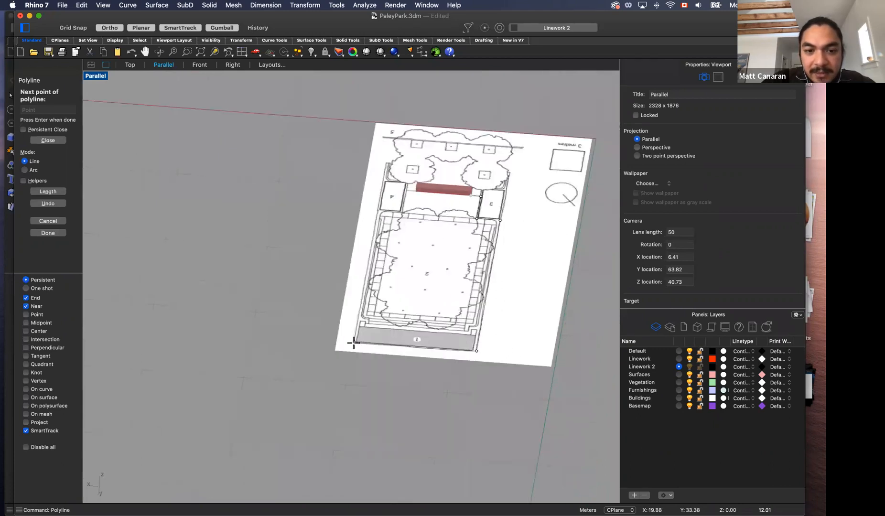
left_click(382, 188)
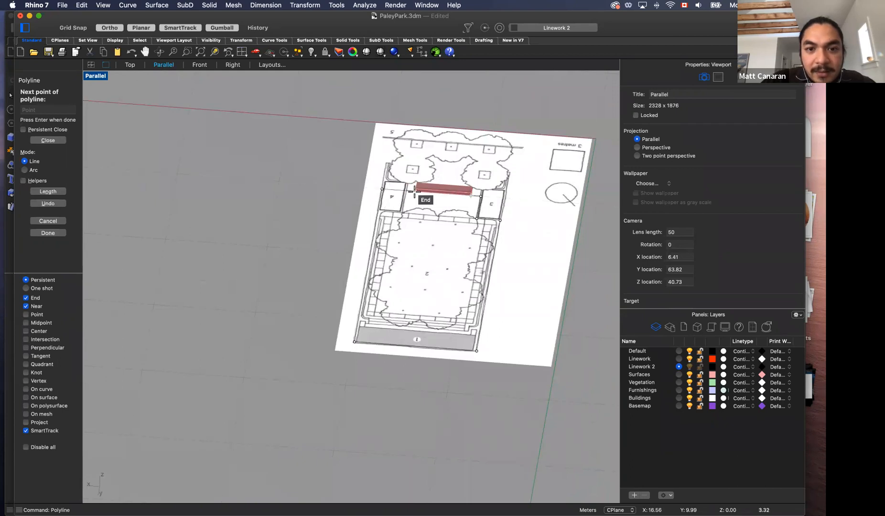
Step: Turn Ortho off, run the polyline to the stair box's corner near block 4 and close the outline
key("F8")
left_click(419, 189)
scroll(419, 190, "up", 5)
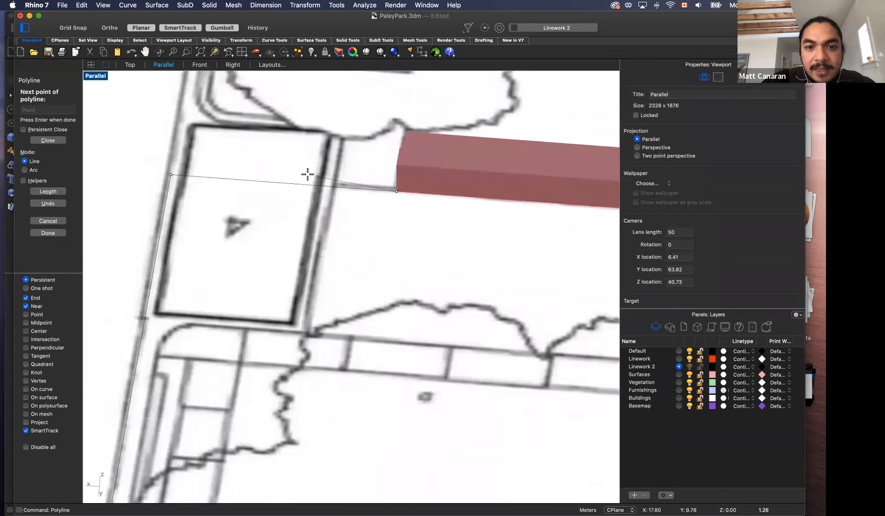
scroll(306, 174, "down", 2)
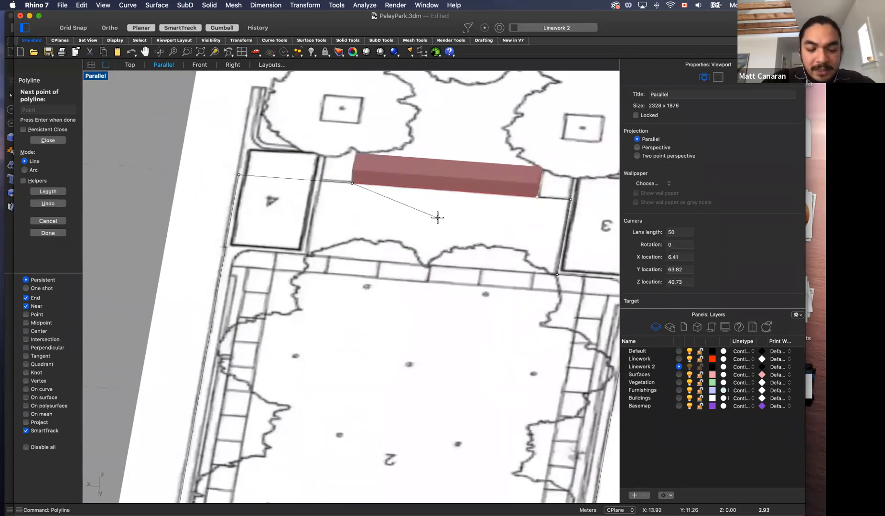
type("cl")
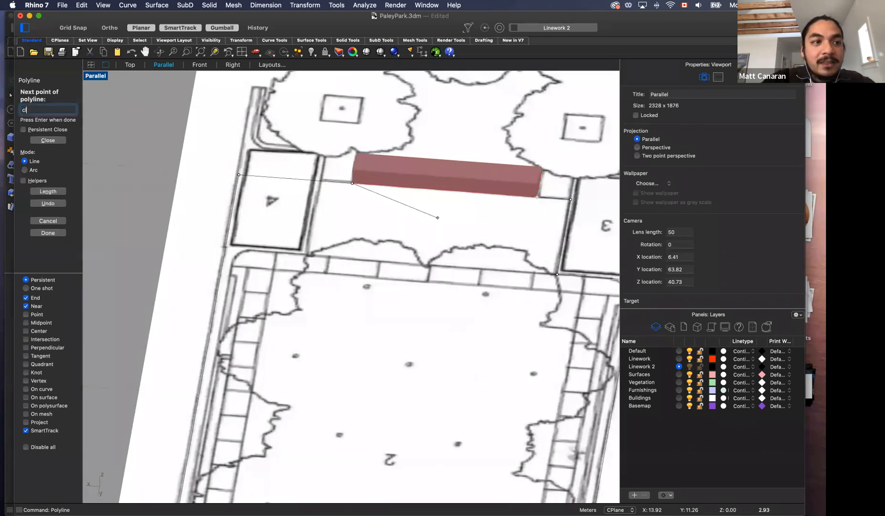
key("Return")
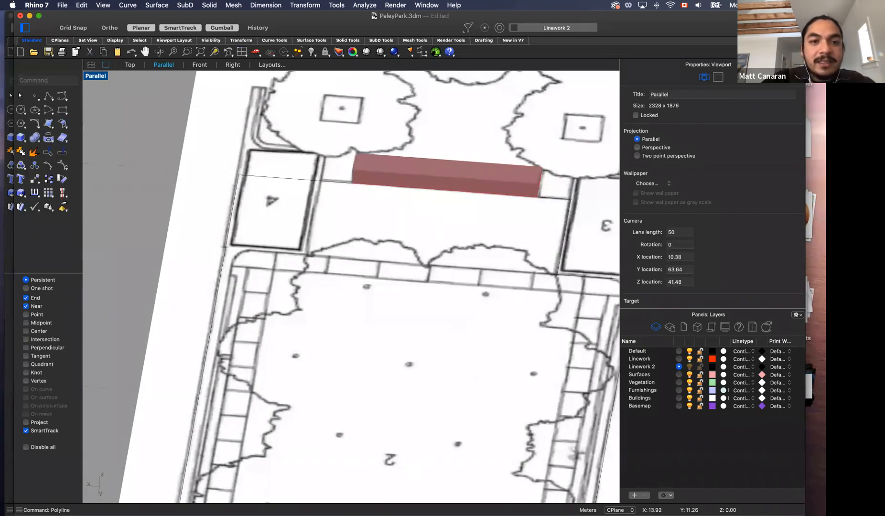
Step: Patch the closed plaza outline into a surface with 1 U span and 1 V span
left_click(311, 181)
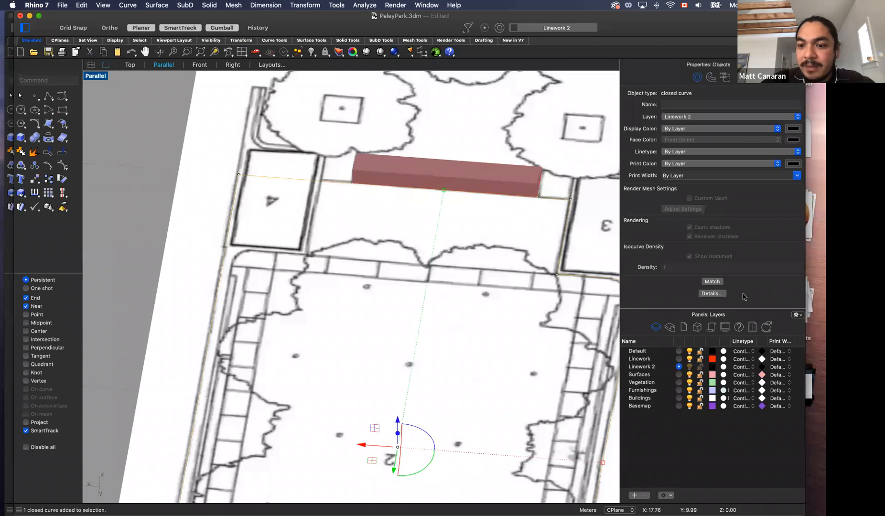
right_click_drag(457, 358, 420, 330)
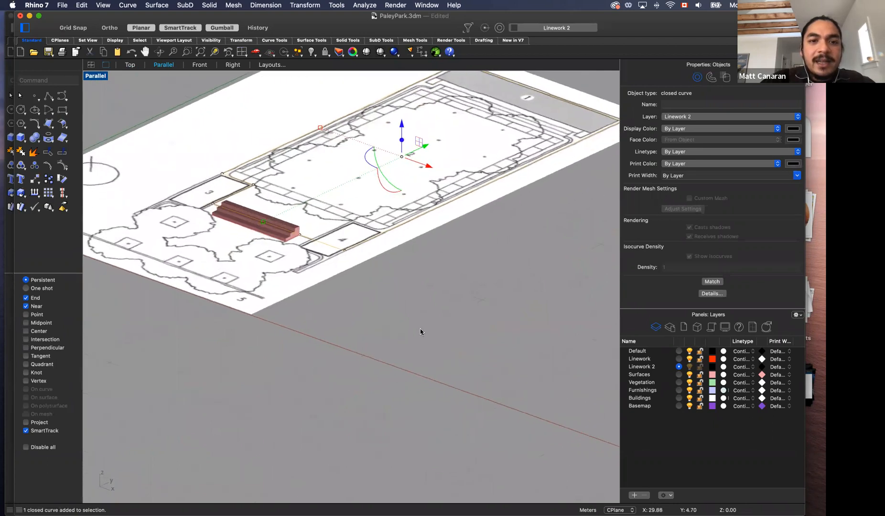
scroll(421, 330, "down", 2)
scroll(465, 210, "up", 3)
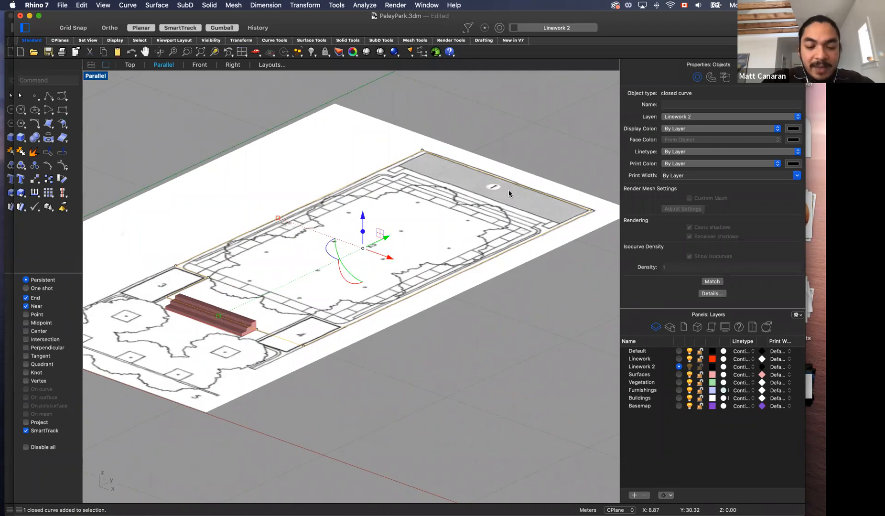
type("pa")
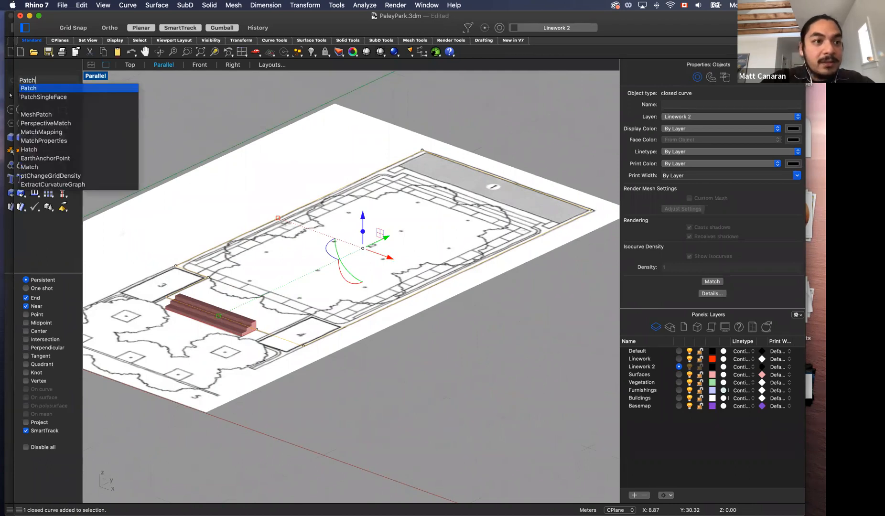
key("Return")
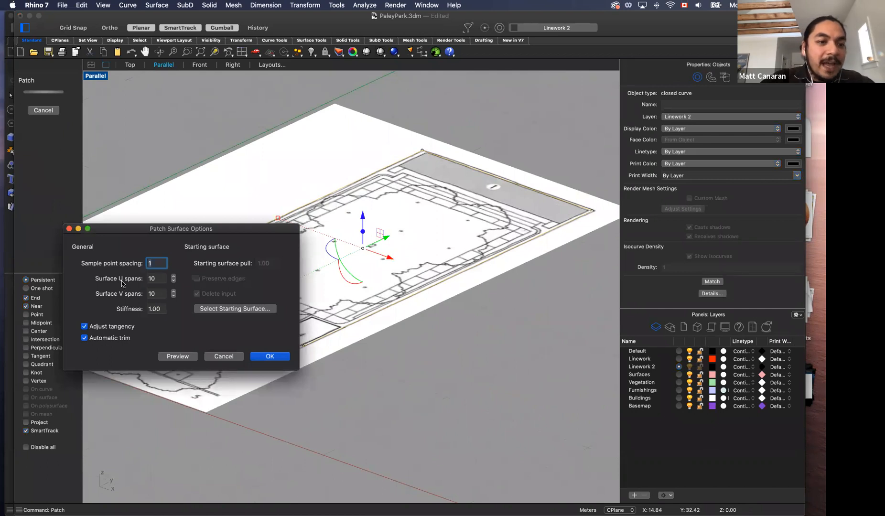
key("Tab")
type("1")
key("Tab")
type("1")
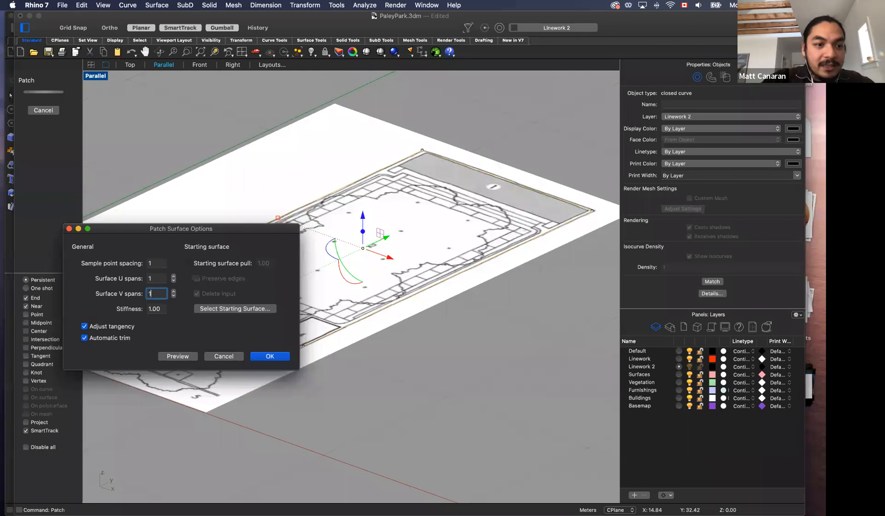
left_click(269, 356)
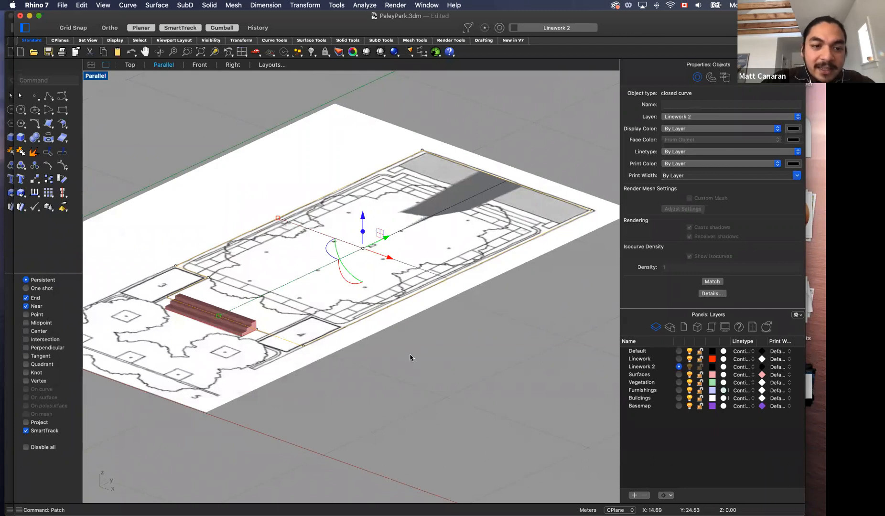
Step: Extrude the plaza patch surface upward by 0.68 m as a solid with ExtrudeSrf
right_click_drag(395, 364, 368, 358)
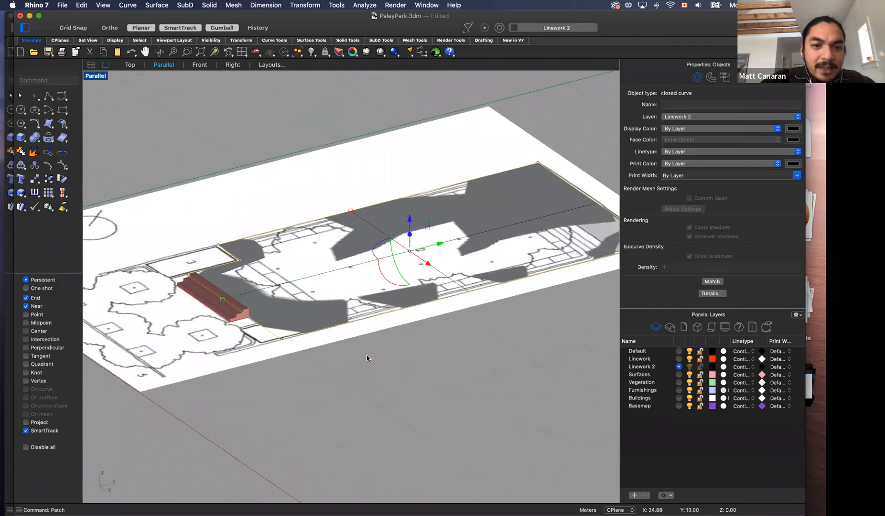
left_click(355, 246)
left_click(395, 258)
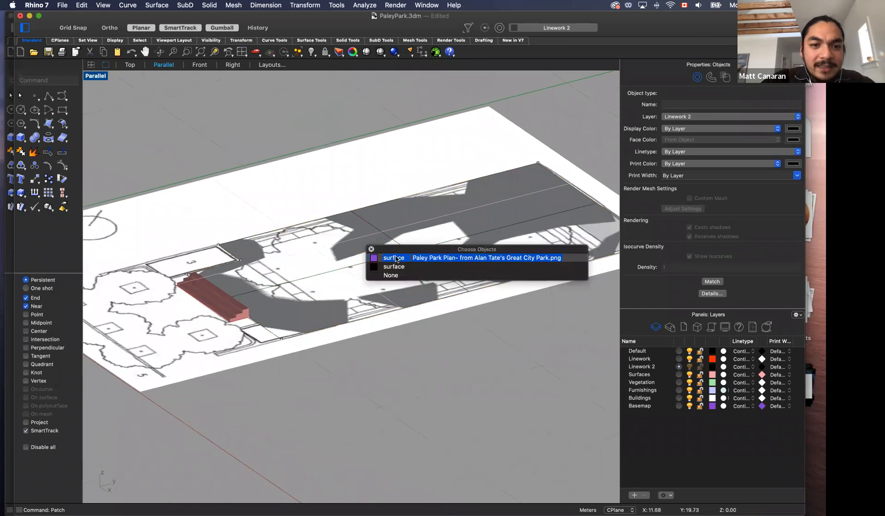
left_click(472, 386)
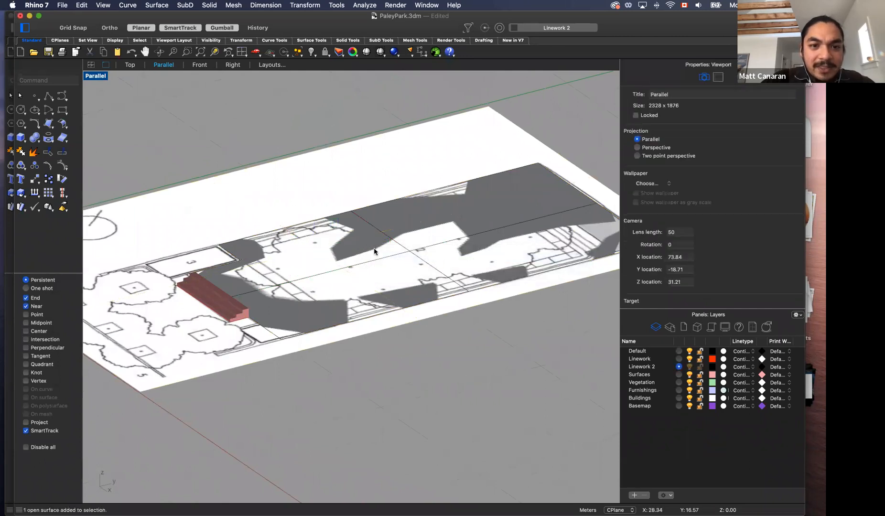
left_click(377, 248)
left_click(412, 262)
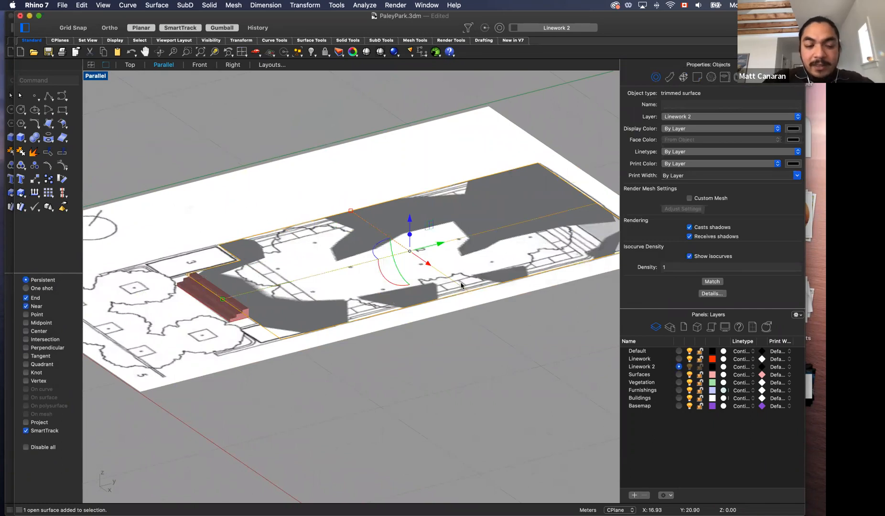
type("ExtrudeSrf")
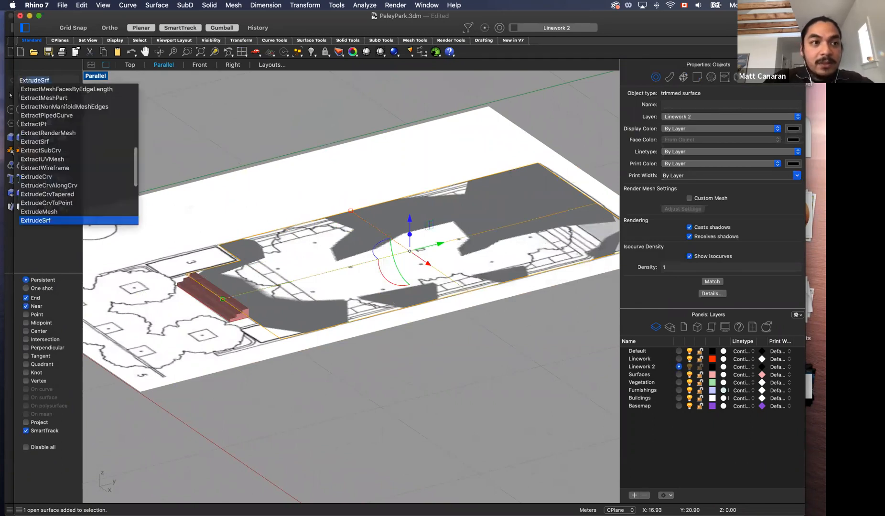
key("Return")
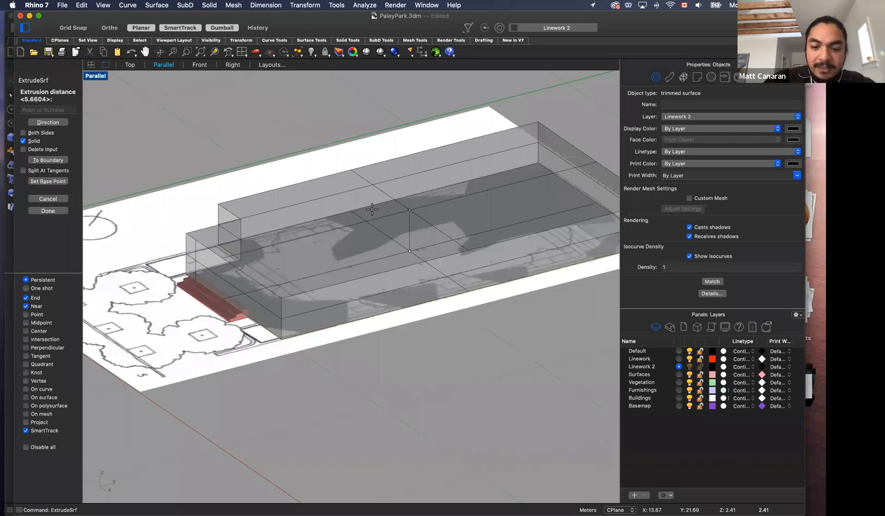
type("0.")
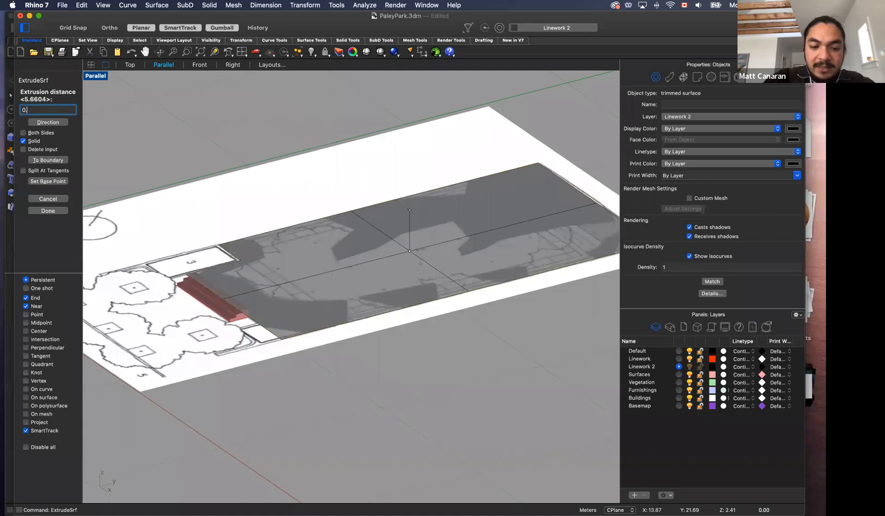
type("68")
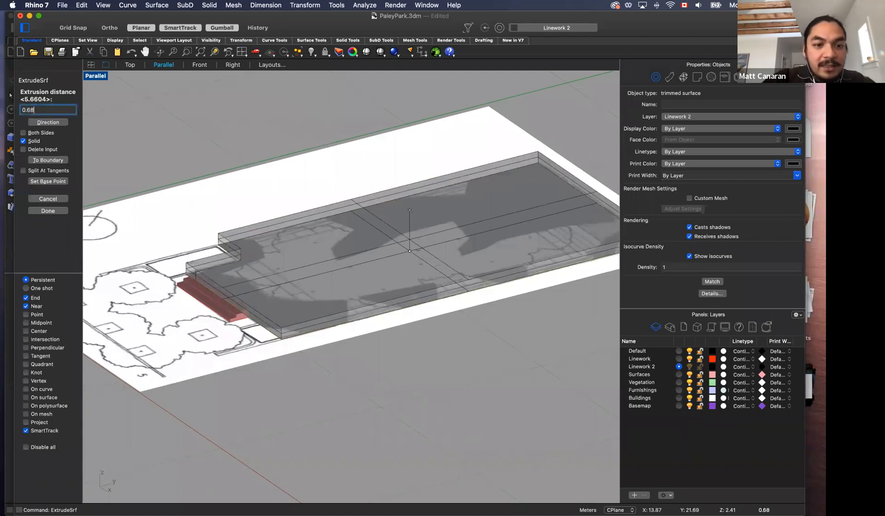
key("Return")
left_click(325, 369)
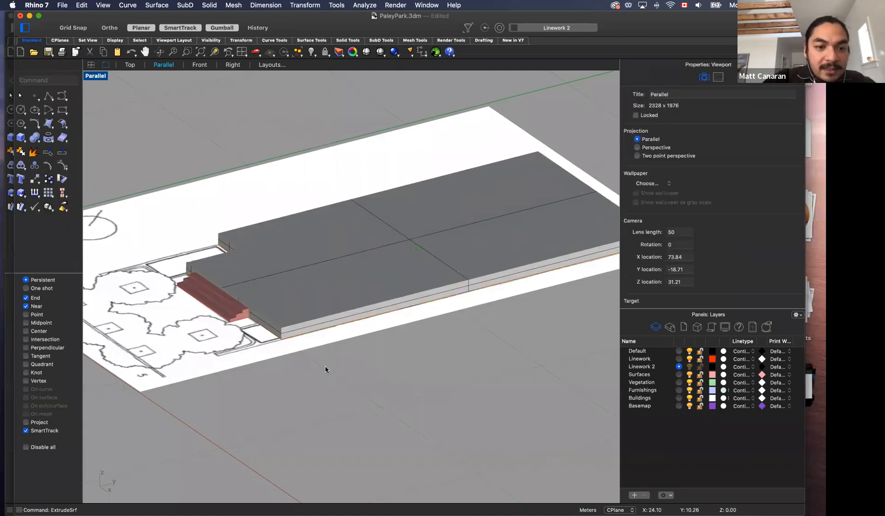
Step: Assign the extruded plaza solid to the Surfaces layer and check how it meets the stairs
left_click(339, 284)
left_click(686, 117)
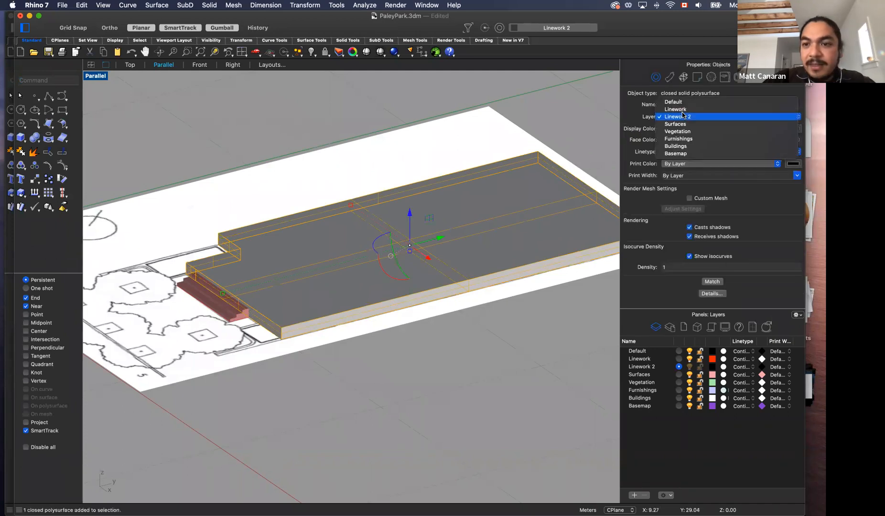
left_click(684, 124)
left_click(382, 349)
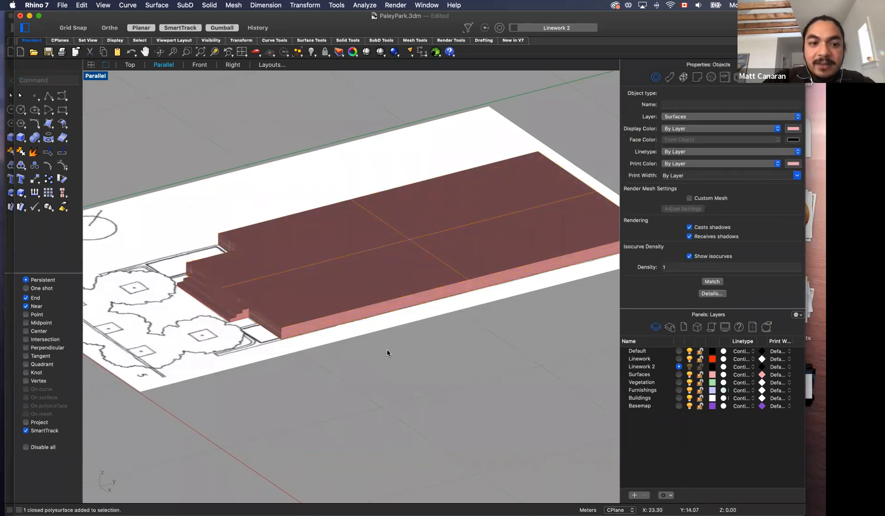
scroll(291, 363, "up", 6)
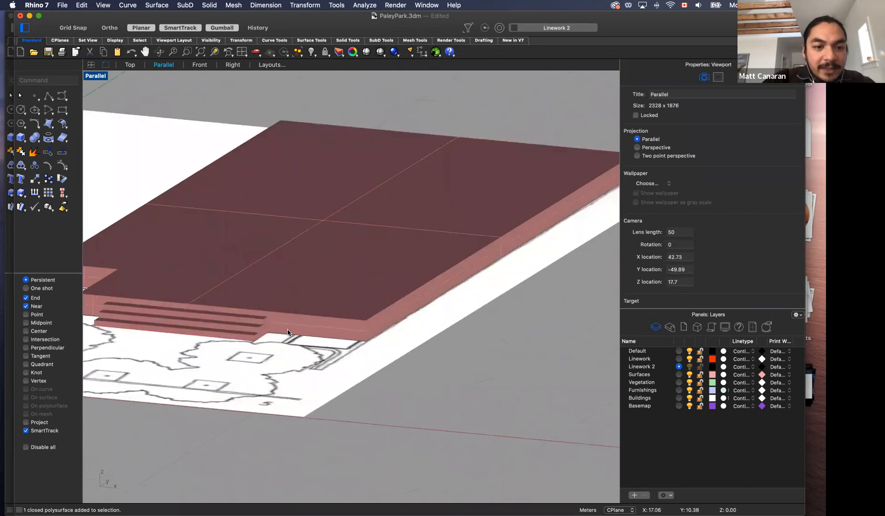
Step: Draw a polyline about 0.93 m long on Linework 2, along the plaza's base edge from the stairs' bottom corner to the planter outline
right_click_drag(322, 344, 333, 373)
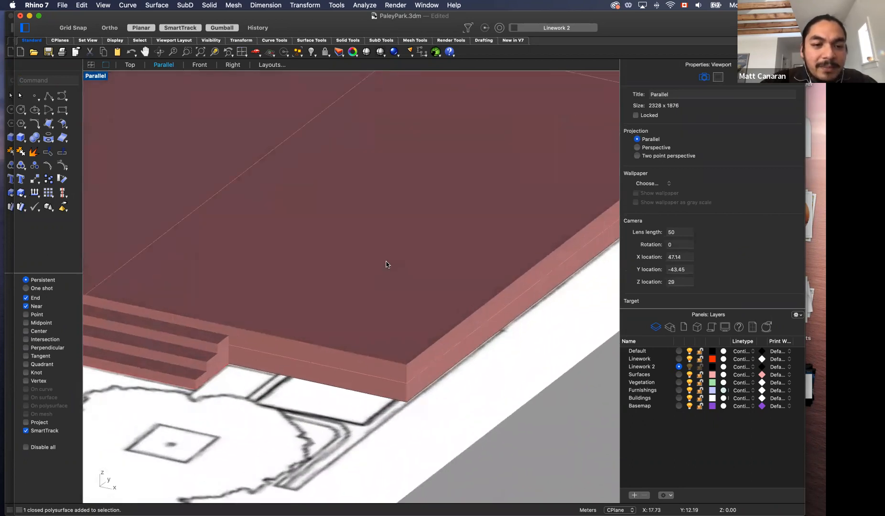
scroll(386, 264, "down", 5)
scroll(469, 264, "up", 3)
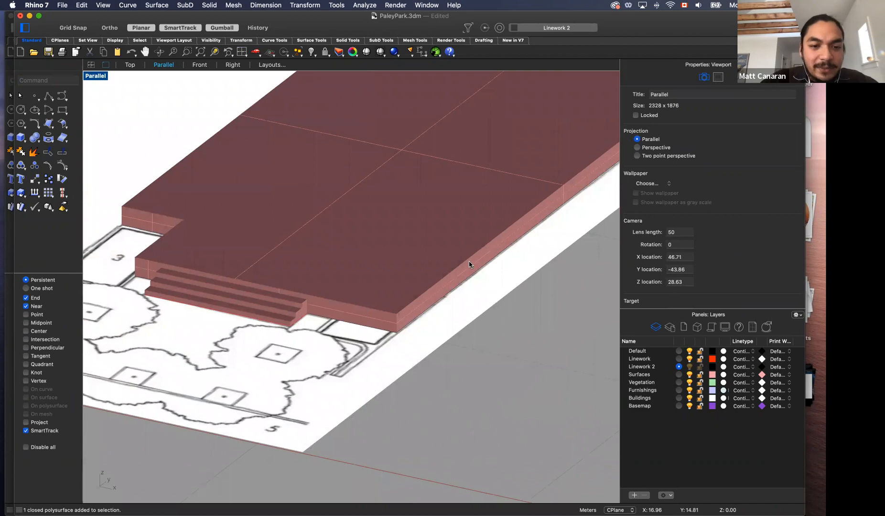
scroll(325, 298, "up", 1)
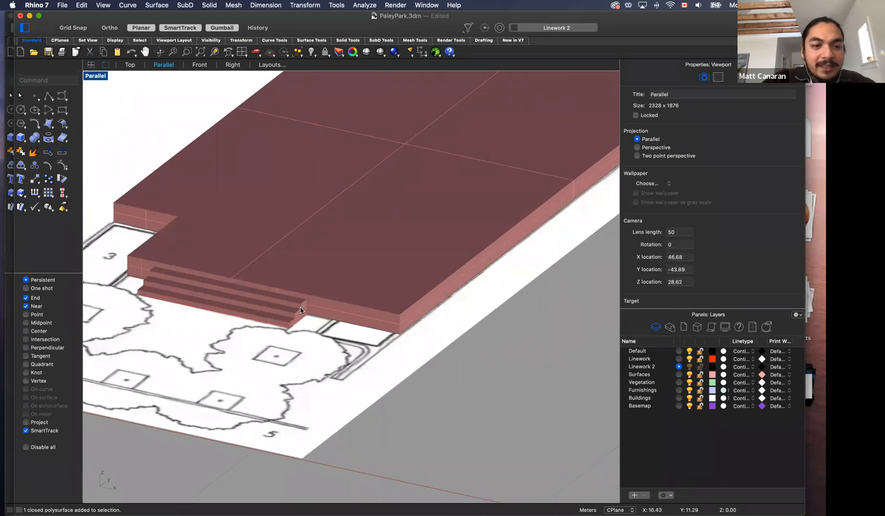
scroll(310, 315, "up", 4)
scroll(321, 322, "up", 2)
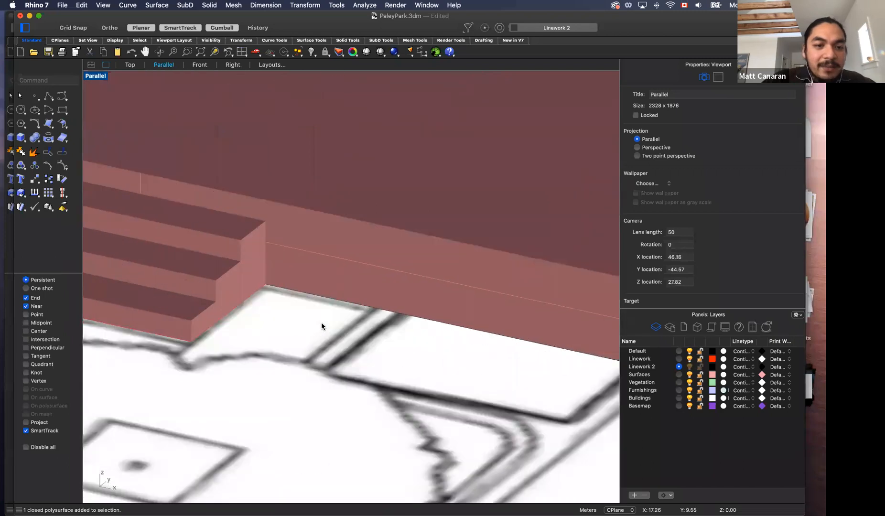
left_click(663, 367)
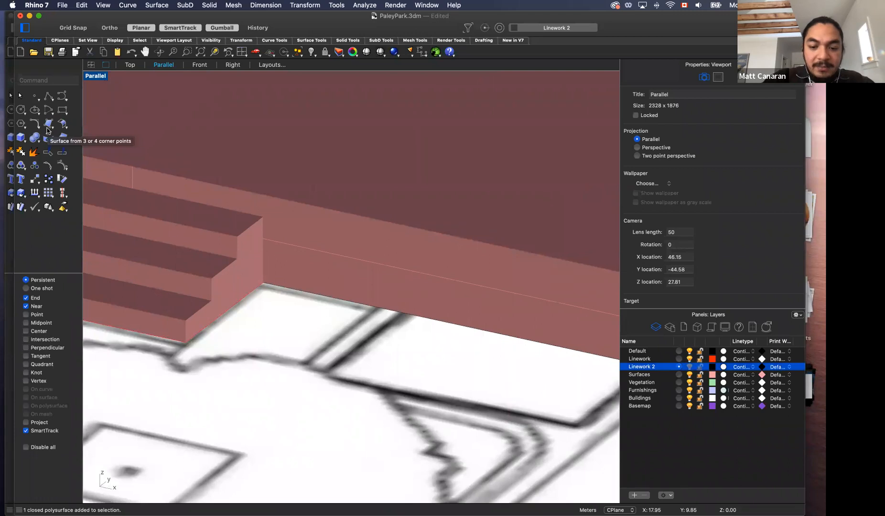
type("Polyline")
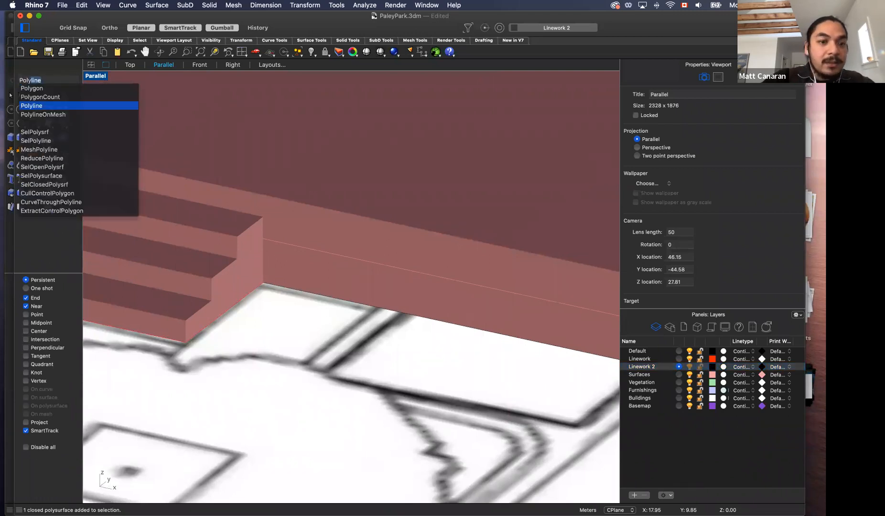
key("Return")
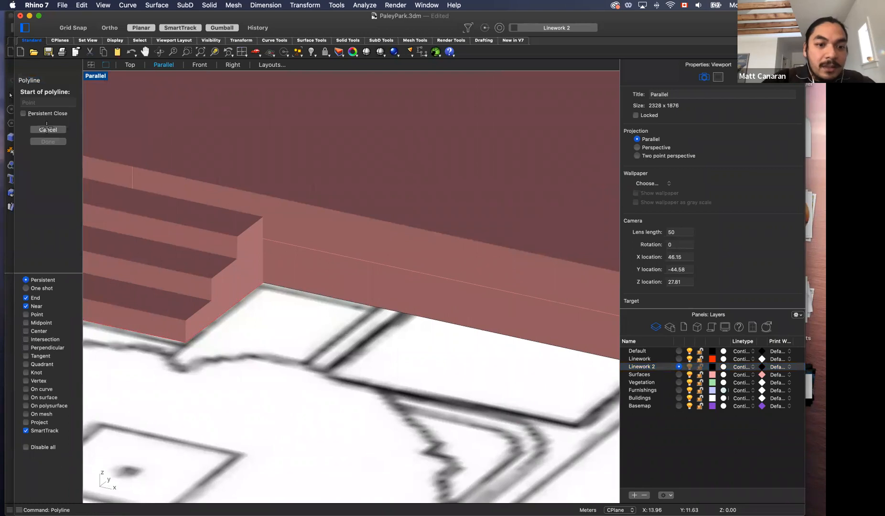
left_click(264, 283)
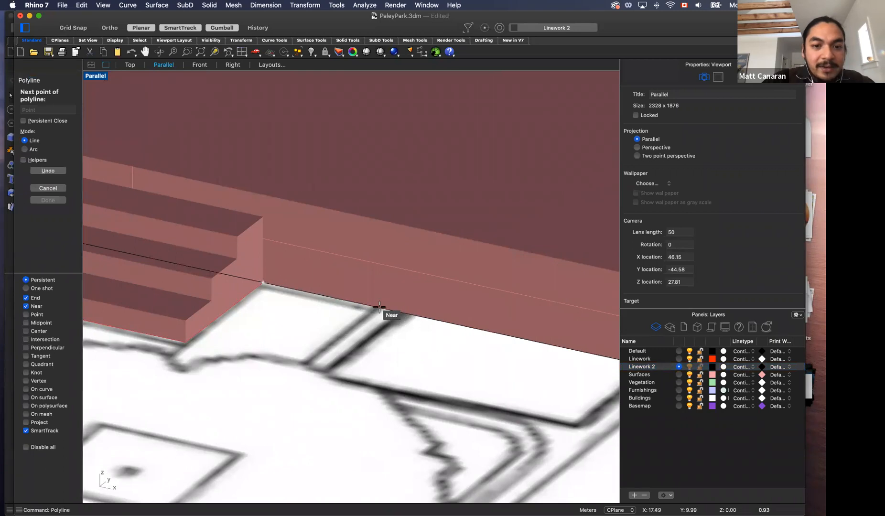
left_click(377, 306)
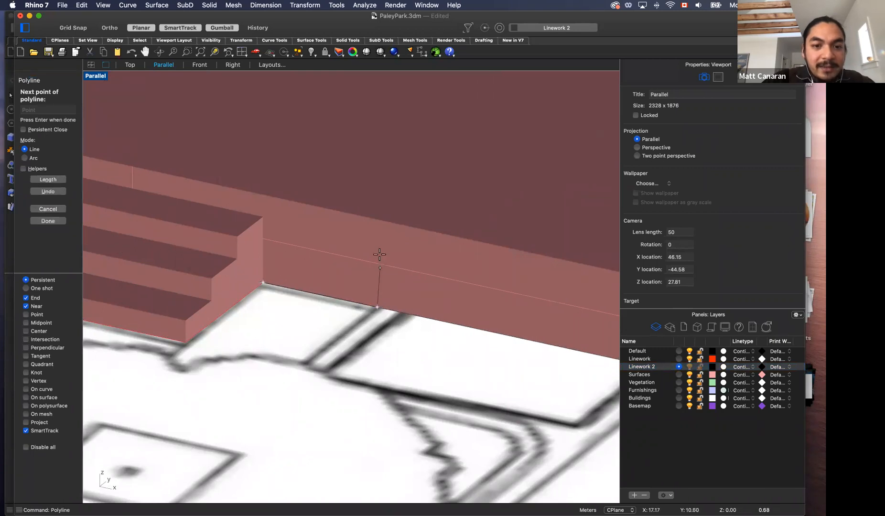
left_click(374, 219)
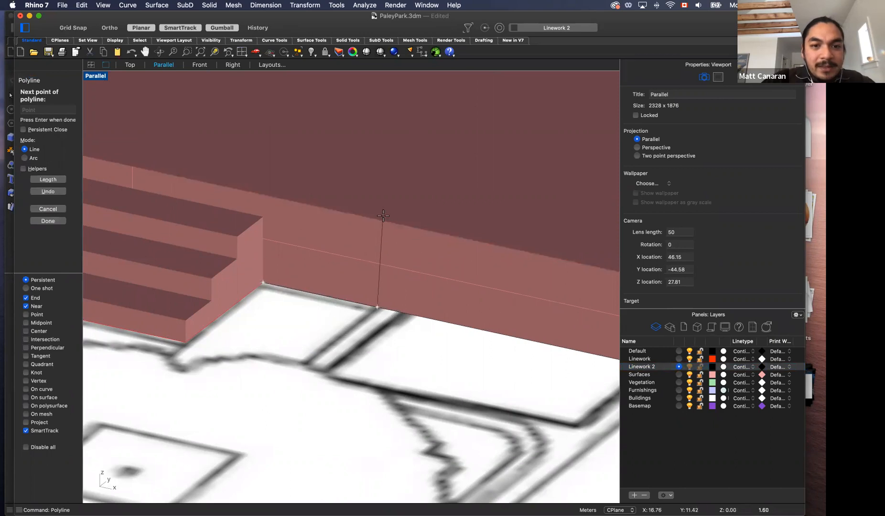
key("Escape")
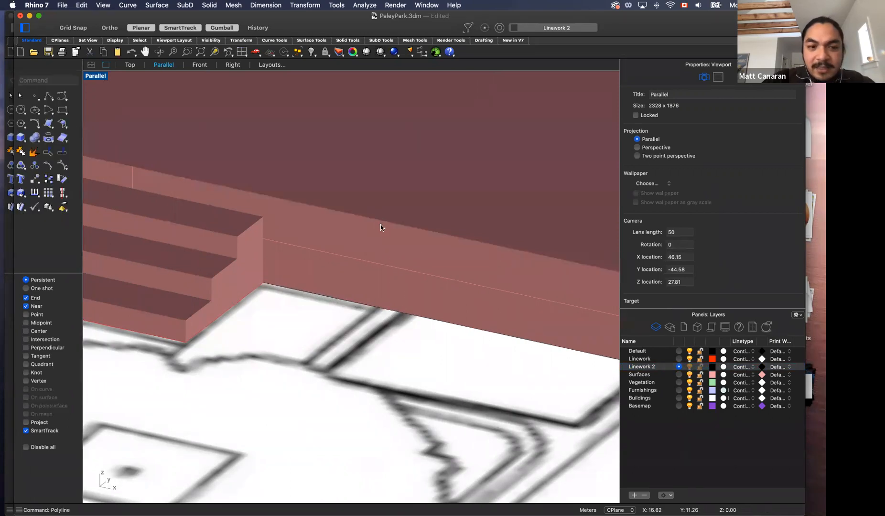
Step: Draw a vertical line about 0.17 m long from the stairs' top corner up to the plaza's top edge
left_click(305, 295)
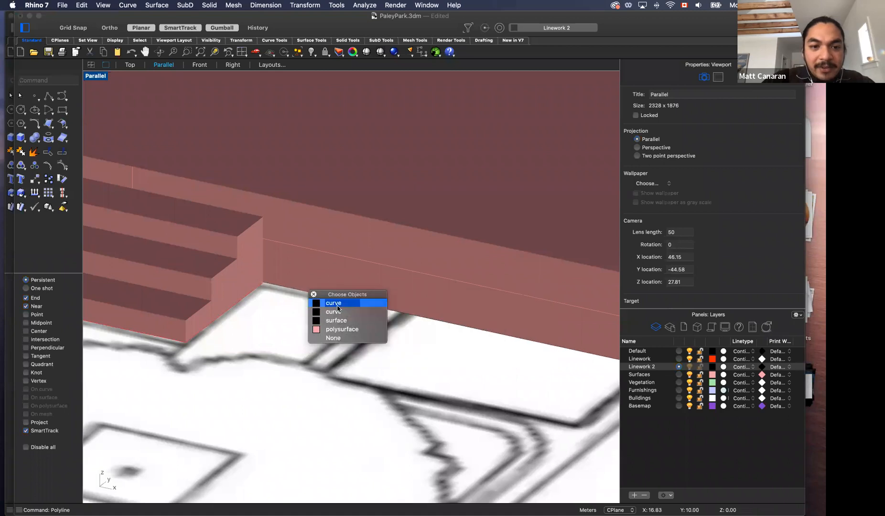
left_click(341, 309)
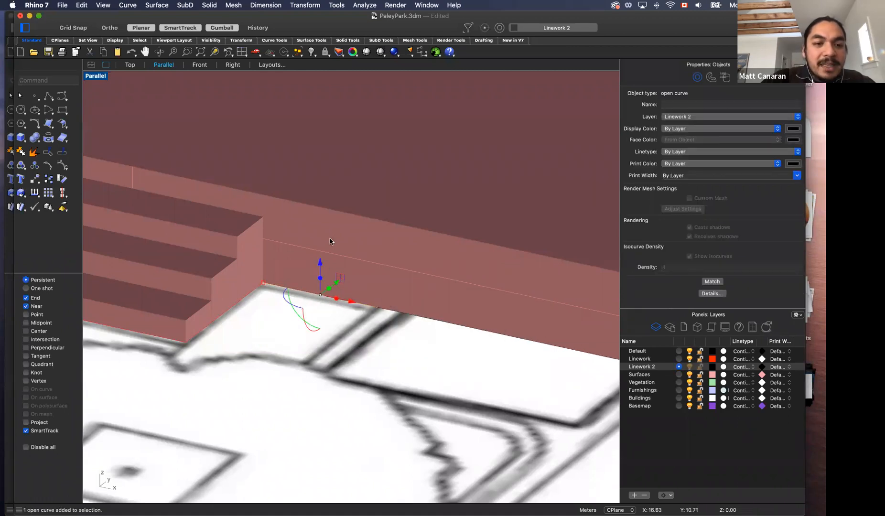
right_click_drag(365, 349, 357, 348)
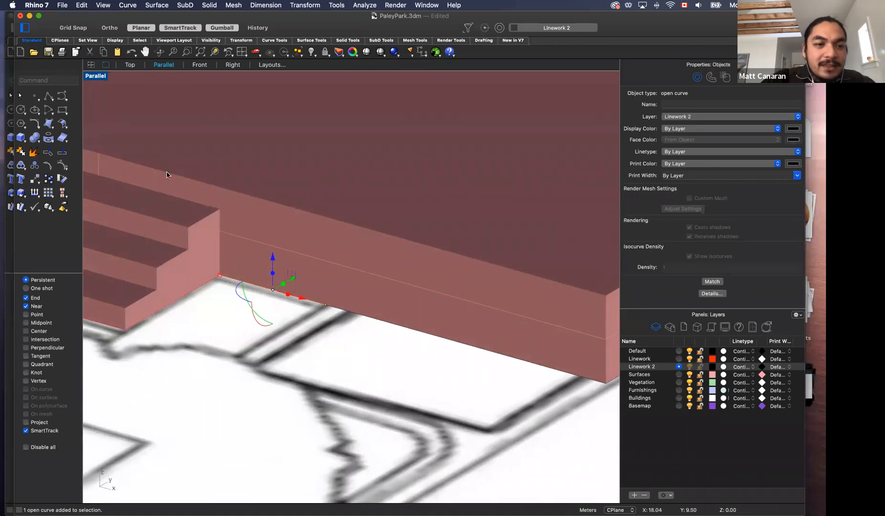
type("line")
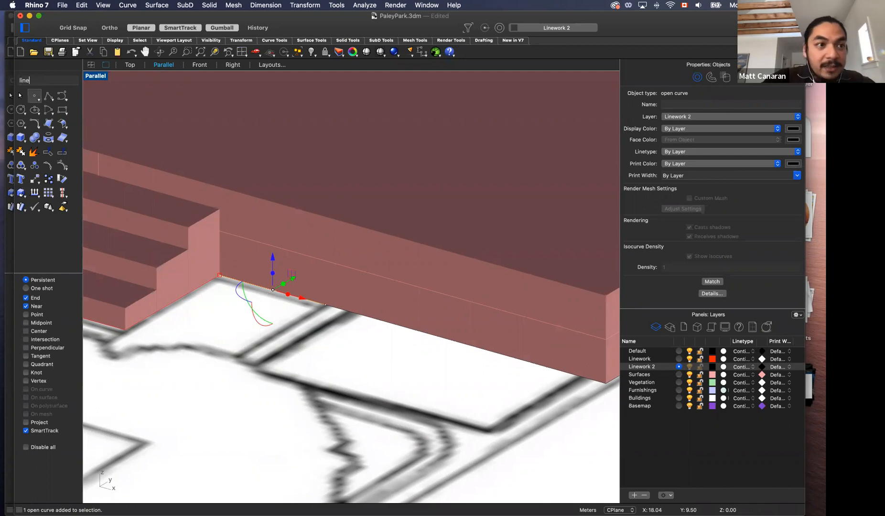
key("Return")
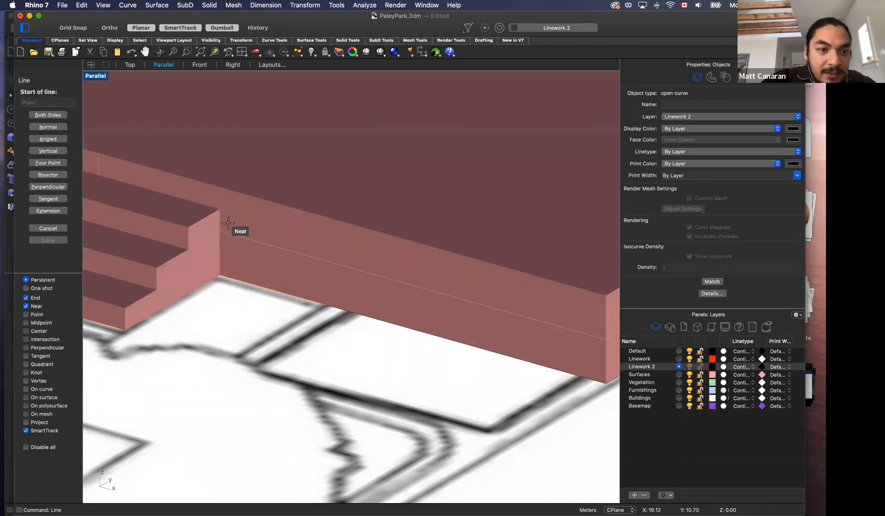
left_click(220, 209)
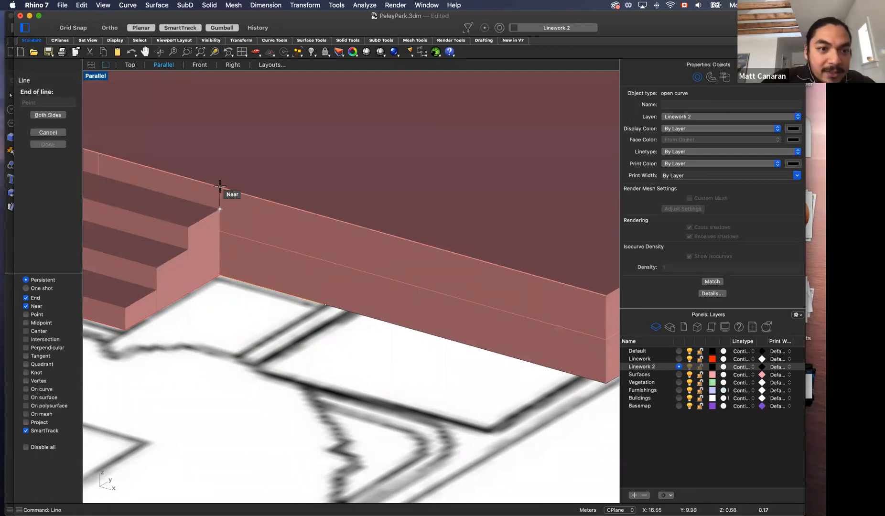
left_click(219, 186)
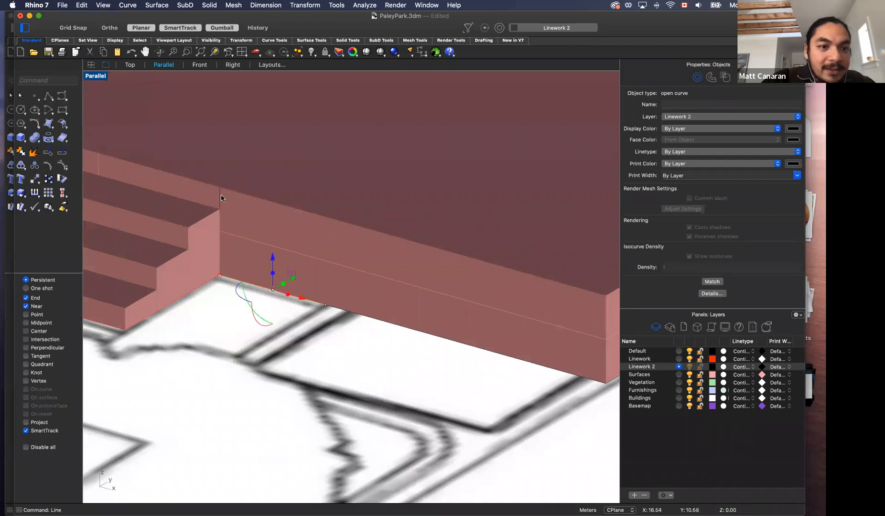
Step: Copy the short line at the plaza's base up 0.68 m in Z, onto the plaza's top edge
left_click(220, 197)
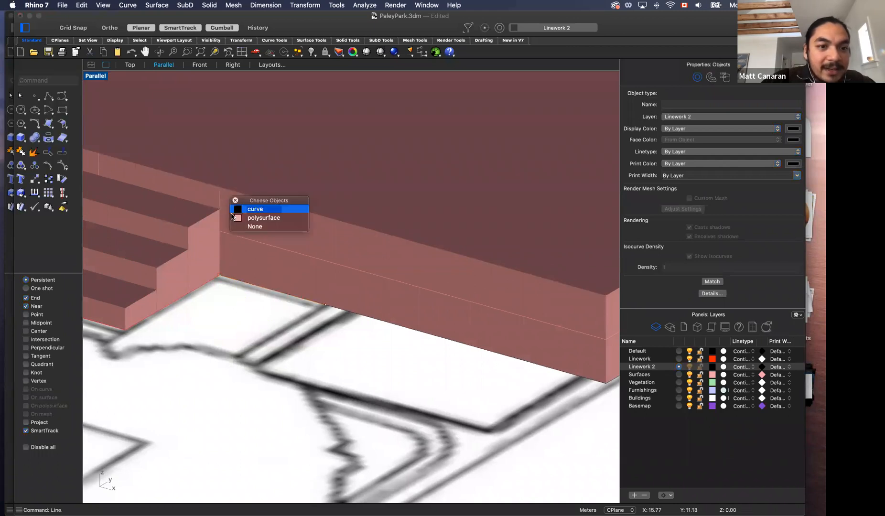
left_click(256, 285)
left_click(268, 295)
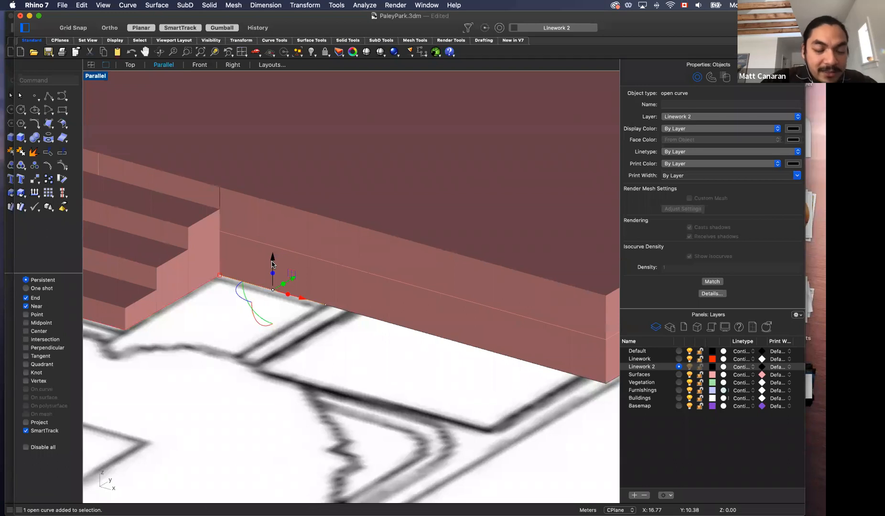
left_click(272, 262)
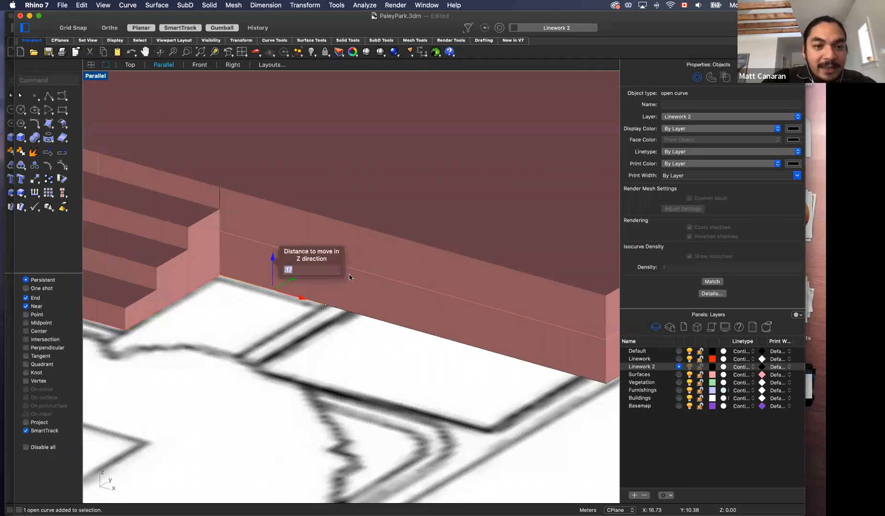
type("0")
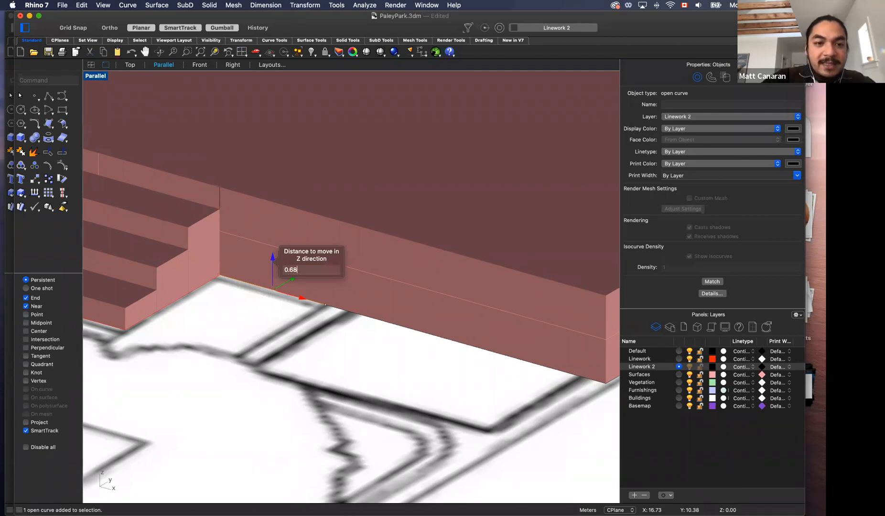
type(".68")
key("Return")
key("Escape")
left_click(292, 208)
left_click(319, 219)
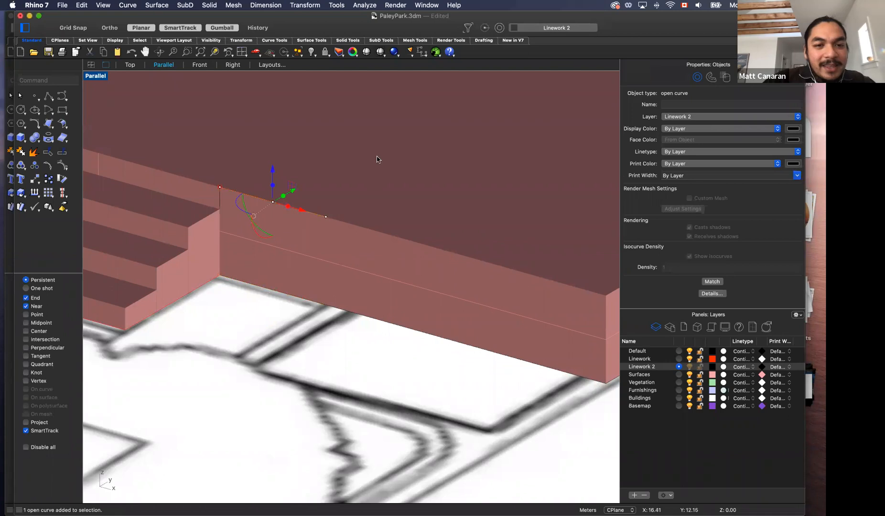
Step: Move the short base line along the Y axis, away from the plaza to just beyond the foot of the stairs
left_click(272, 291)
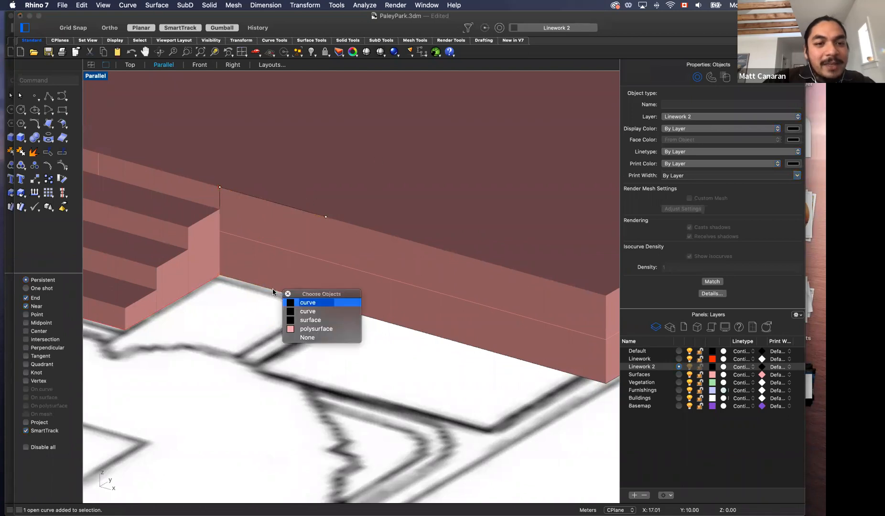
left_click(292, 303)
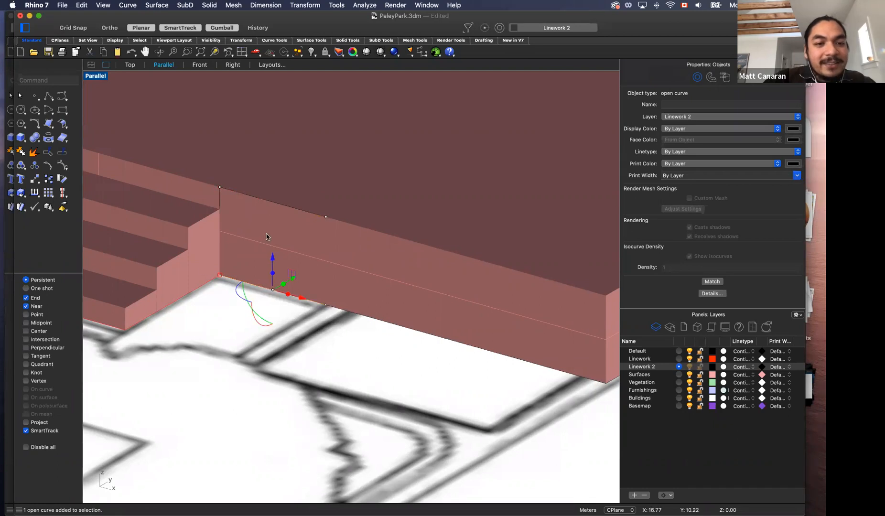
scroll(394, 182, "down", 3)
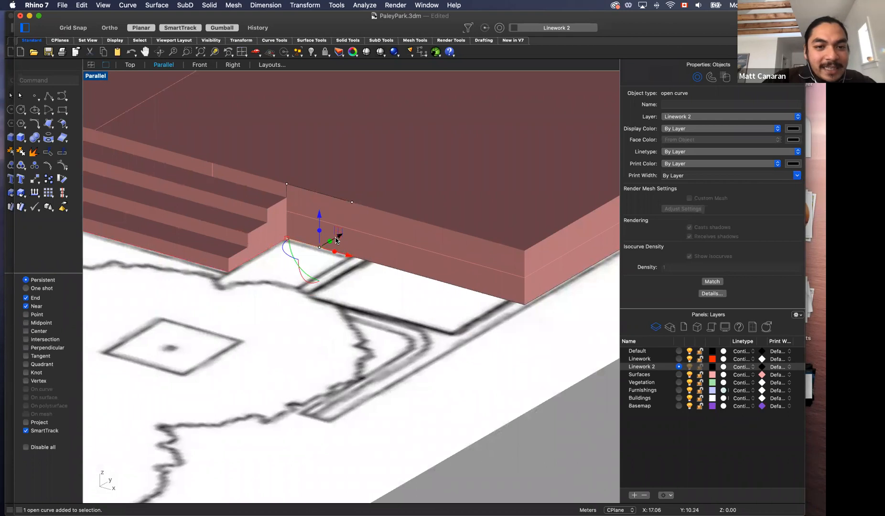
left_click_drag(336, 240, 247, 285)
left_click(247, 300)
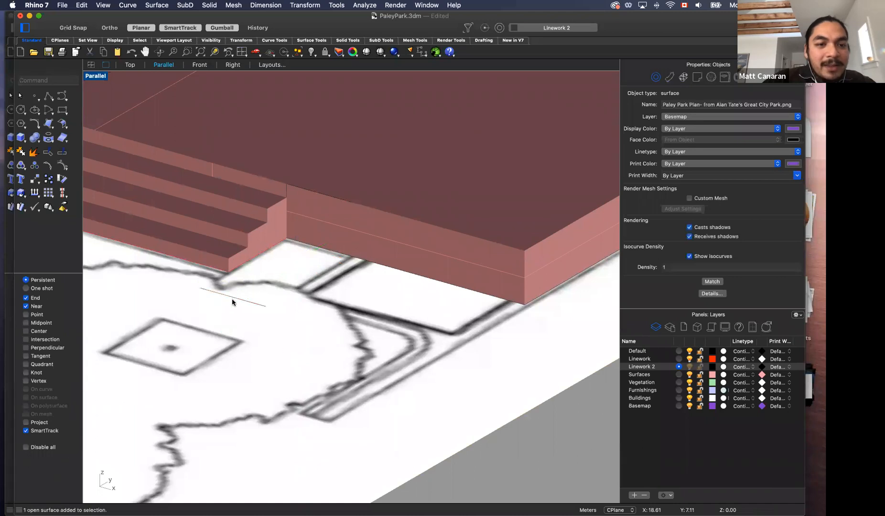
Step: Loft the ground line and the raised line into a sloping ramp surface, using Normal style and no simplification
left_click(234, 300)
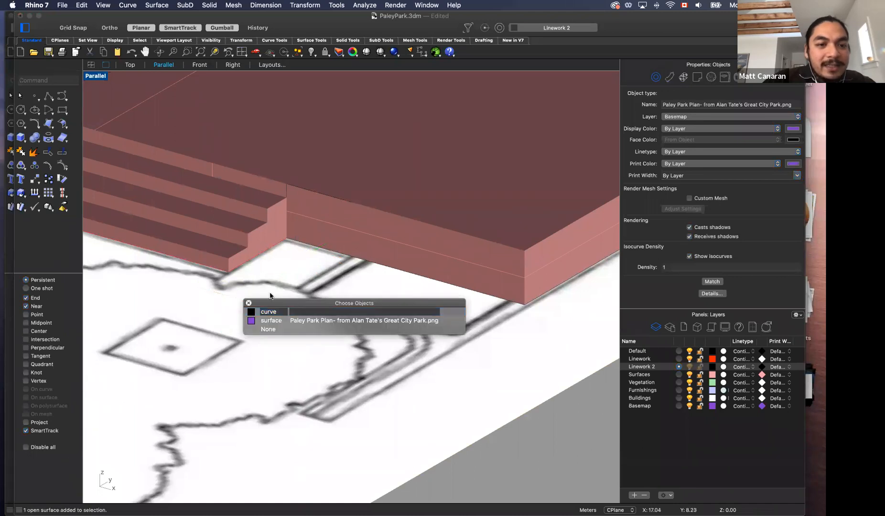
left_click(263, 310)
left_click(321, 196, "shift")
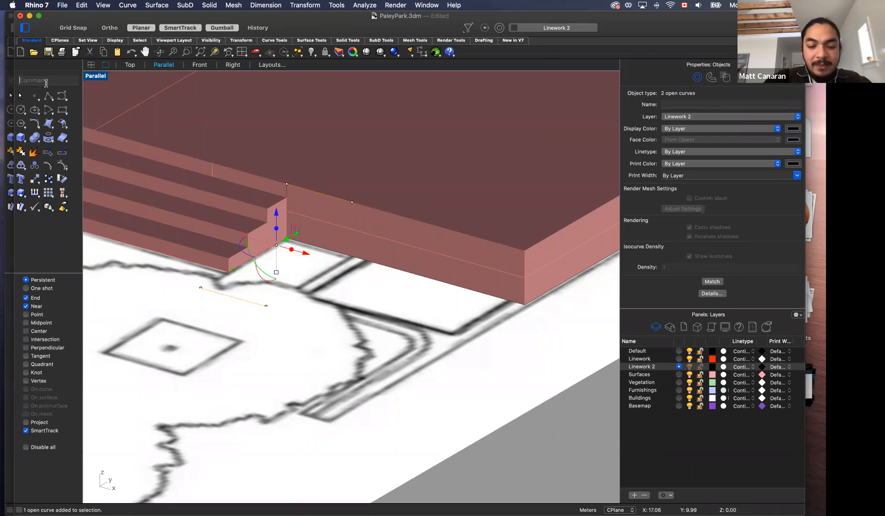
type("Loft")
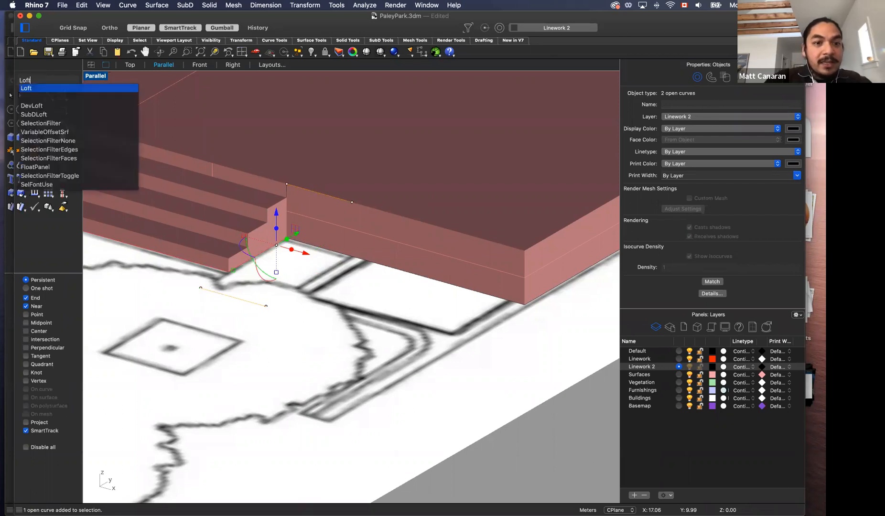
key("Return")
left_click_drag(288, 194, 492, 131)
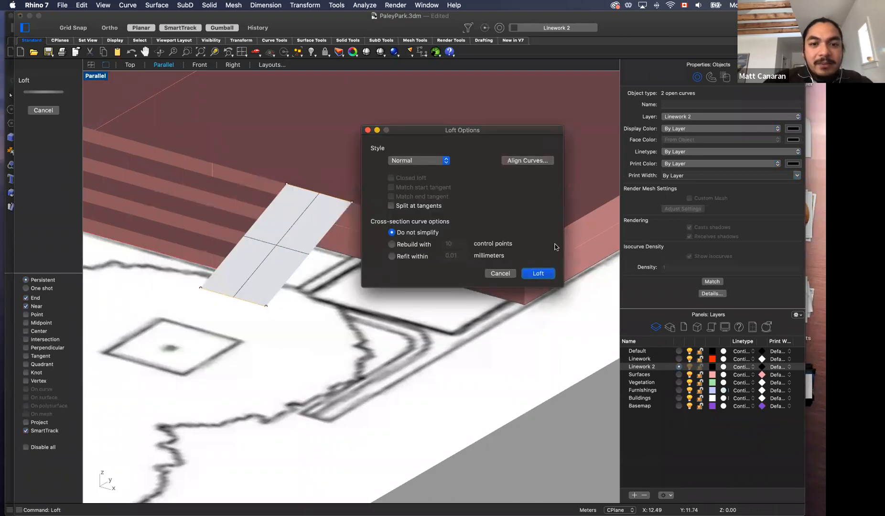
left_click(549, 277)
left_click(382, 277)
Step: Draw a closed triangular polyline on the ramp's open side, joining its foot, the plaza's base and the ramp's top corner
scroll(376, 272, "left", 10)
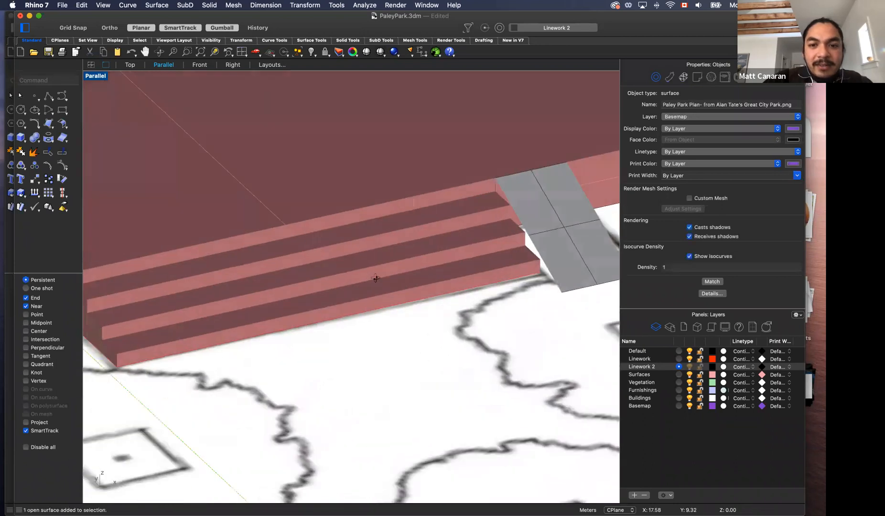
scroll(376, 272, "left", 10)
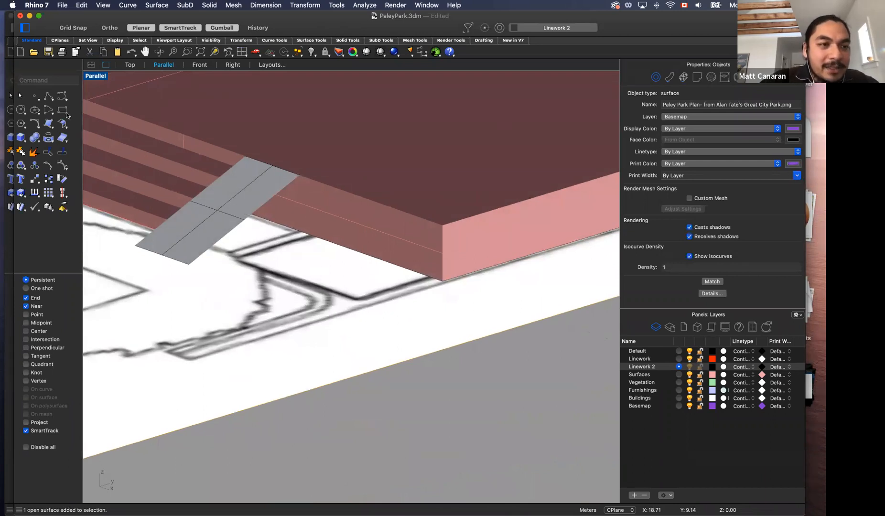
left_click(49, 96)
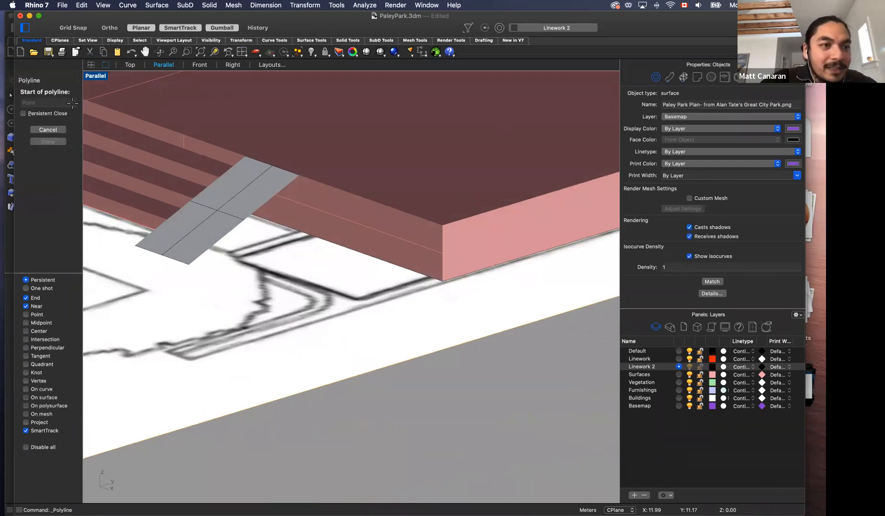
left_click(190, 263)
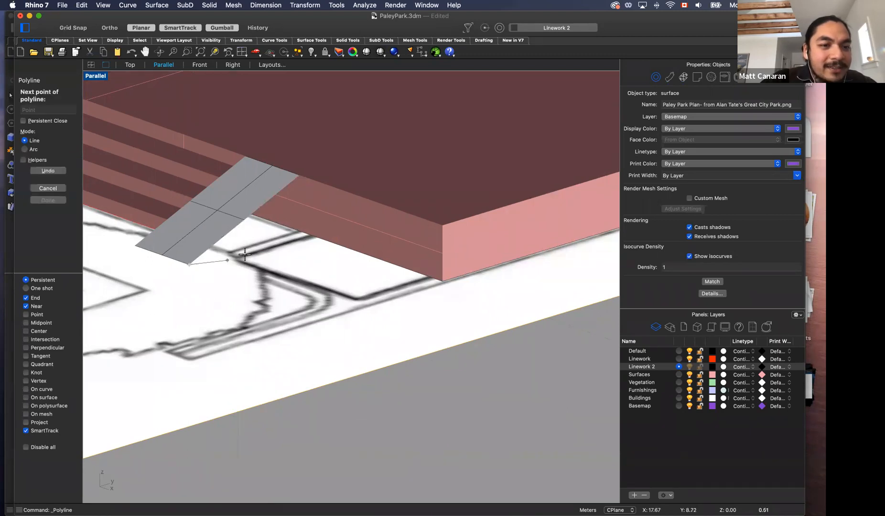
left_click(300, 230)
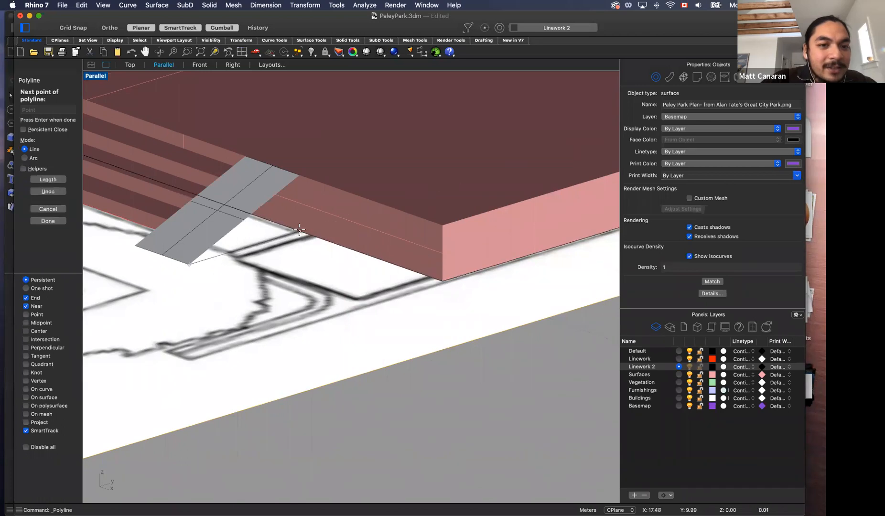
left_click(313, 205)
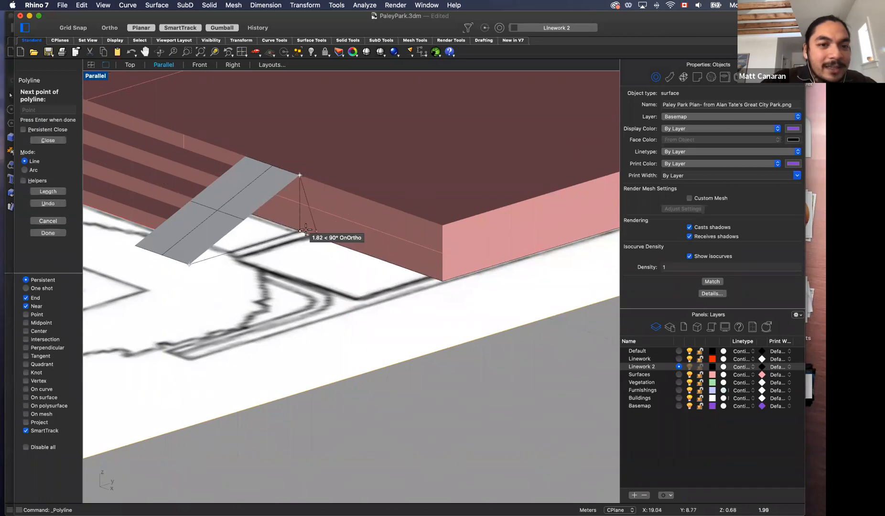
left_click(194, 261)
Step: Patch the closed triangle into a side surface with point spacing 1, 1 U and 1 V span, and stiffness 1.00
left_click(211, 260)
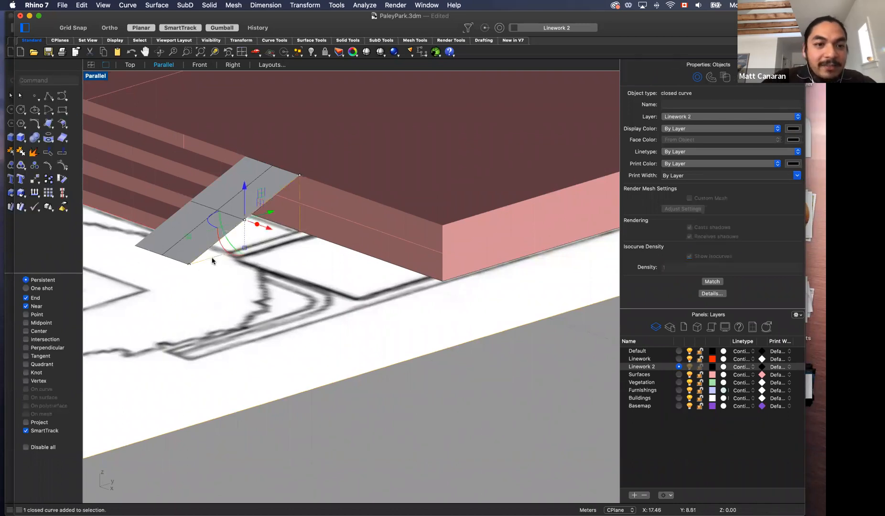
type("patc")
key("Return")
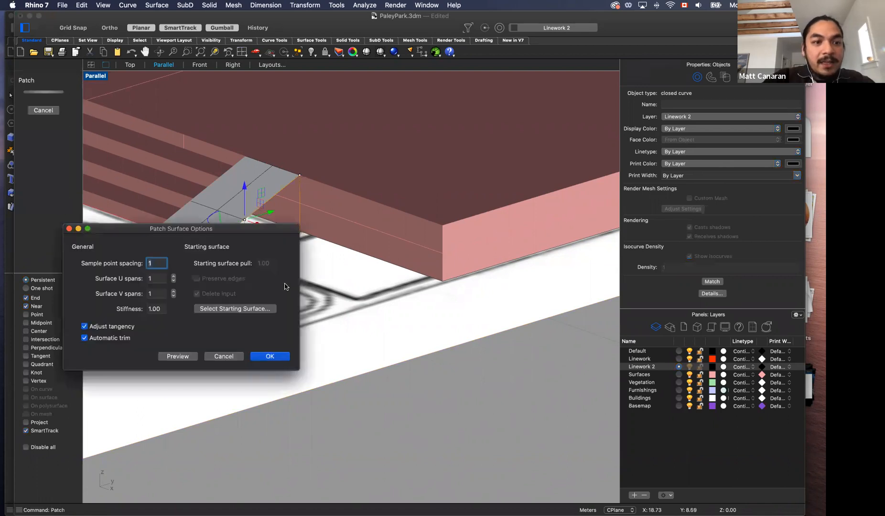
key("Return")
left_click(256, 269)
Step: Assign the sloping ramp surface and its triangular side surface to the Surfaces layer
left_click(276, 218)
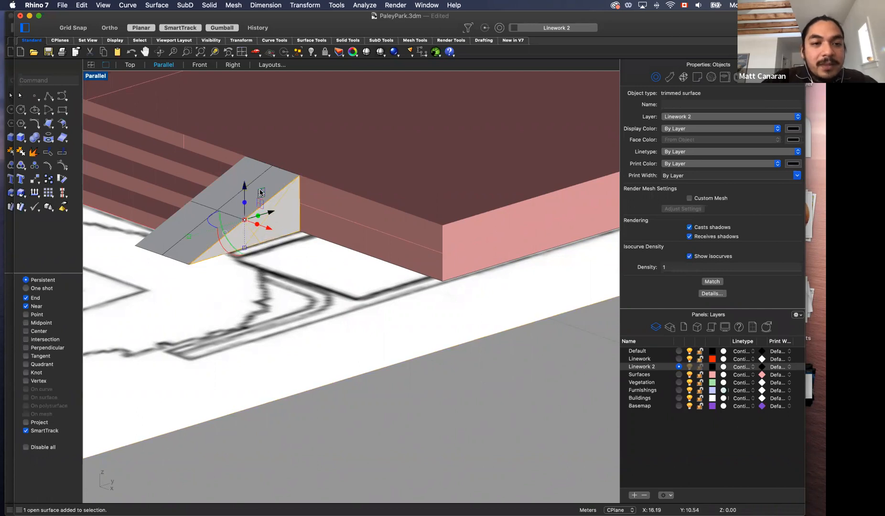
left_click(267, 185, "shift")
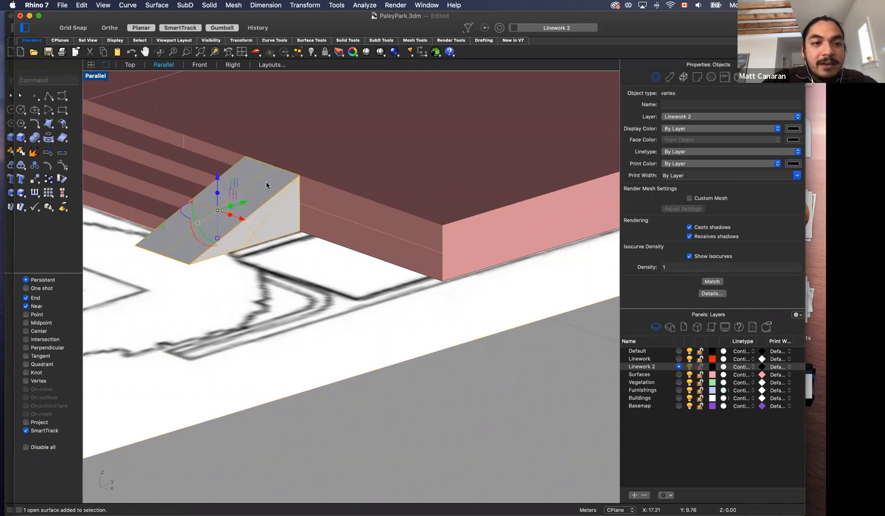
left_click(716, 117)
left_click(711, 124)
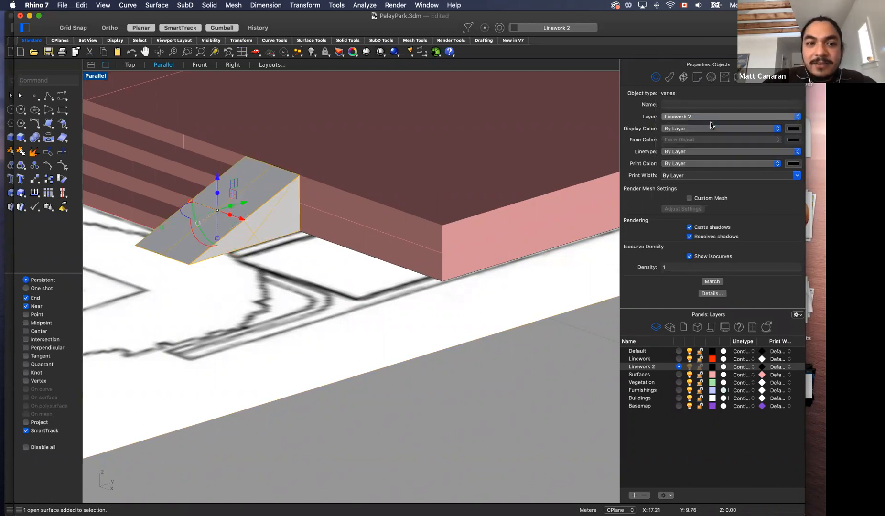
left_click(275, 284)
key("Escape")
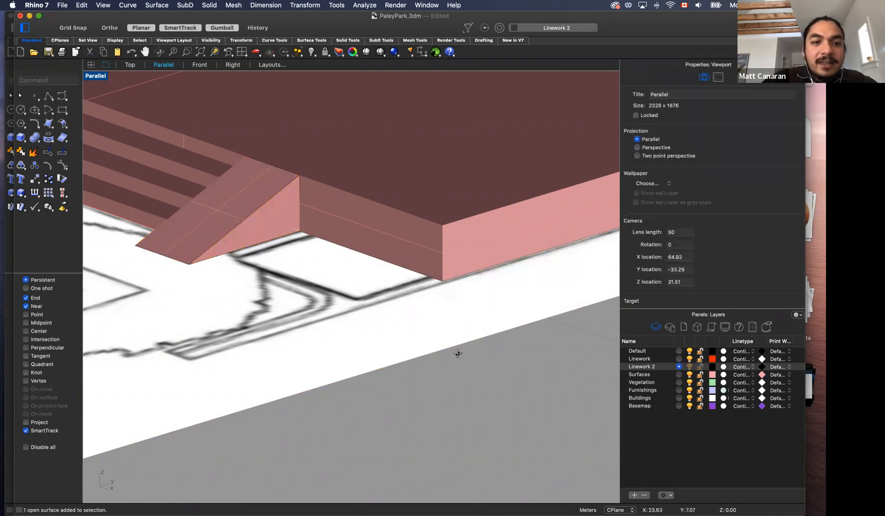
Step: Measure the ramp's width between the two corners at its foot
scroll(459, 354, "up", 5)
right_click_drag(464, 358, 476, 267)
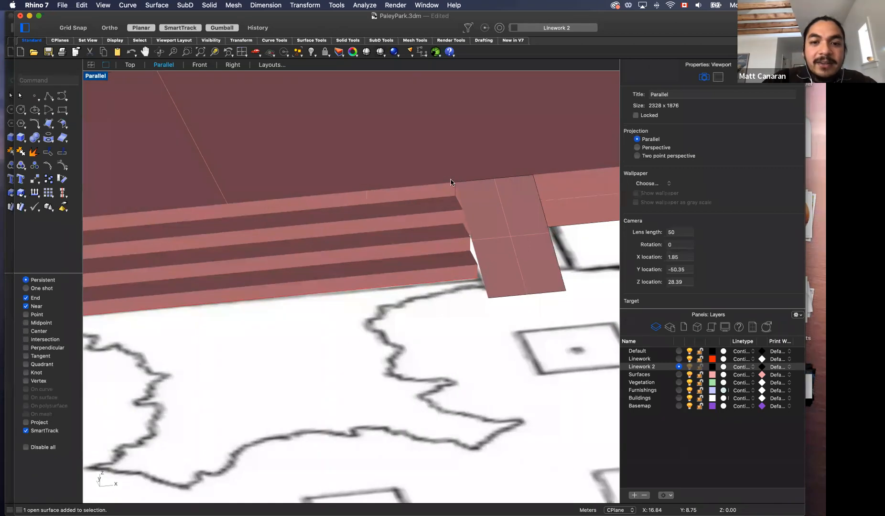
right_click_drag(547, 306, 484, 291)
left_click(410, 264)
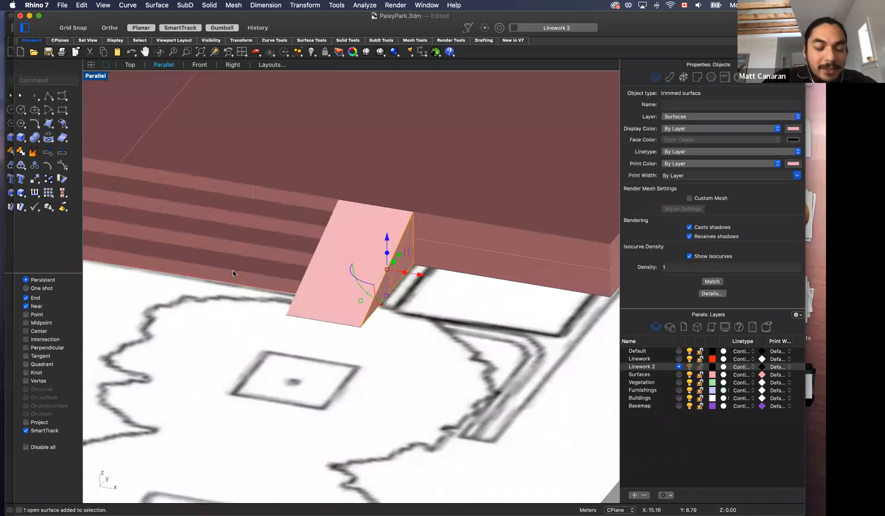
type("dist")
key("Return")
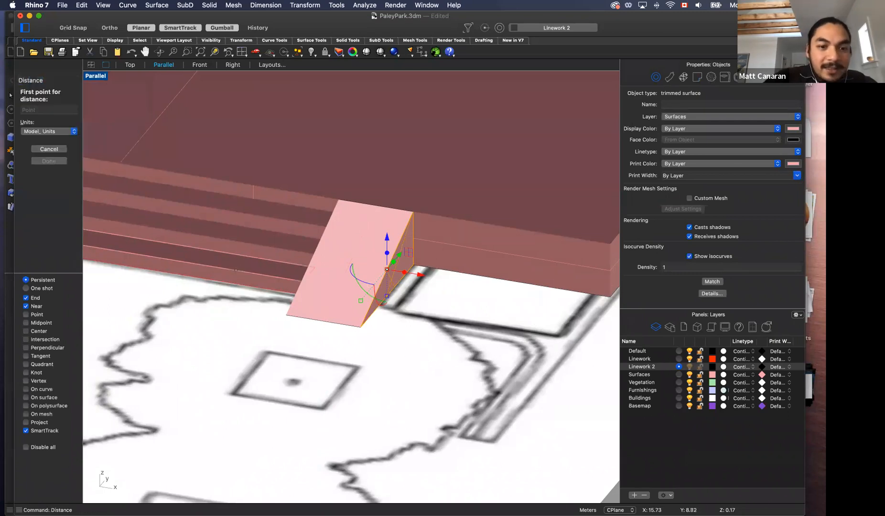
left_click(287, 316)
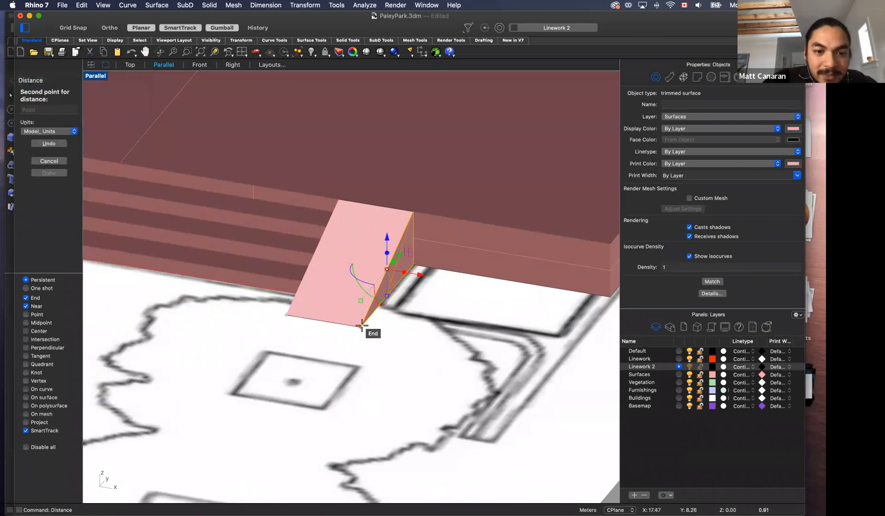
left_click(362, 326)
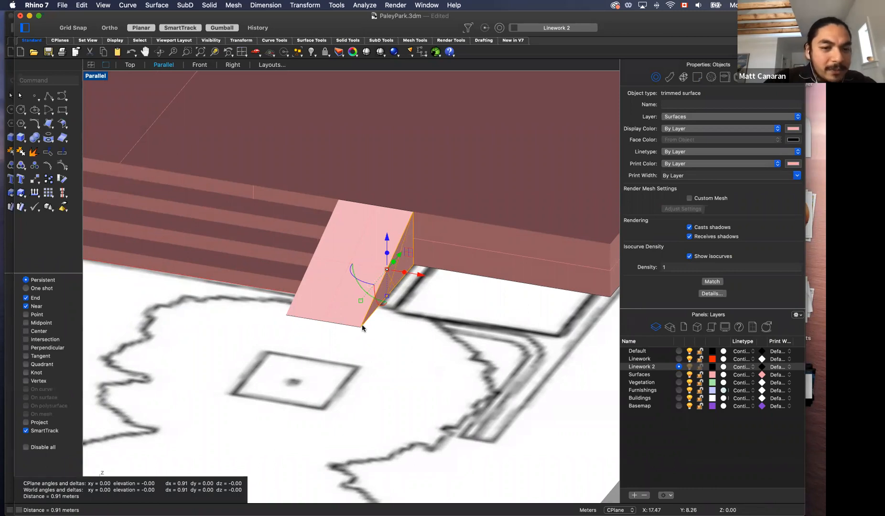
Step: Copy the ramp's triangular side surface -0.91 m in X, onto the ramp's opposite side next to the stairs
left_click(449, 299)
left_click(397, 265)
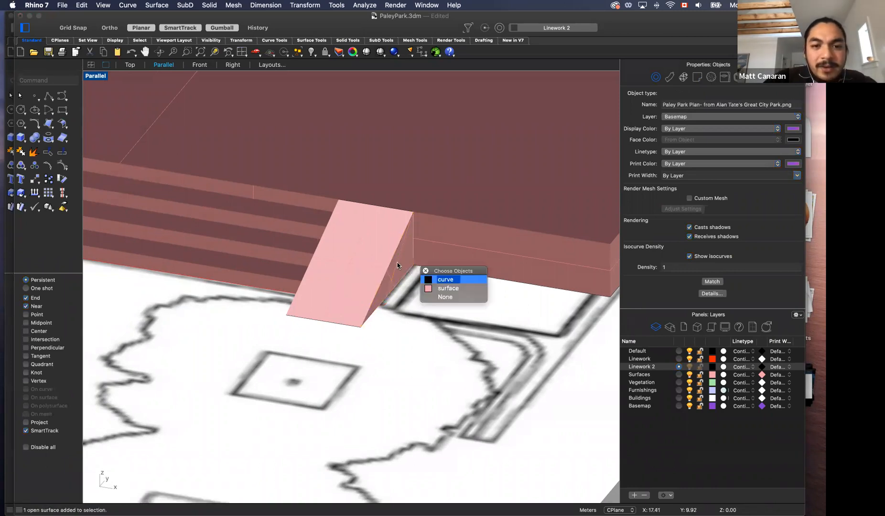
key("Down")
key("Return")
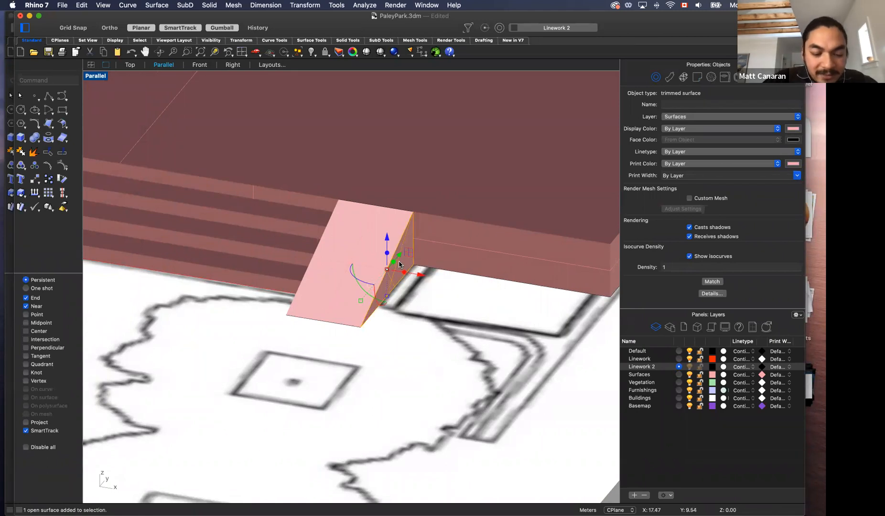
left_click(419, 276)
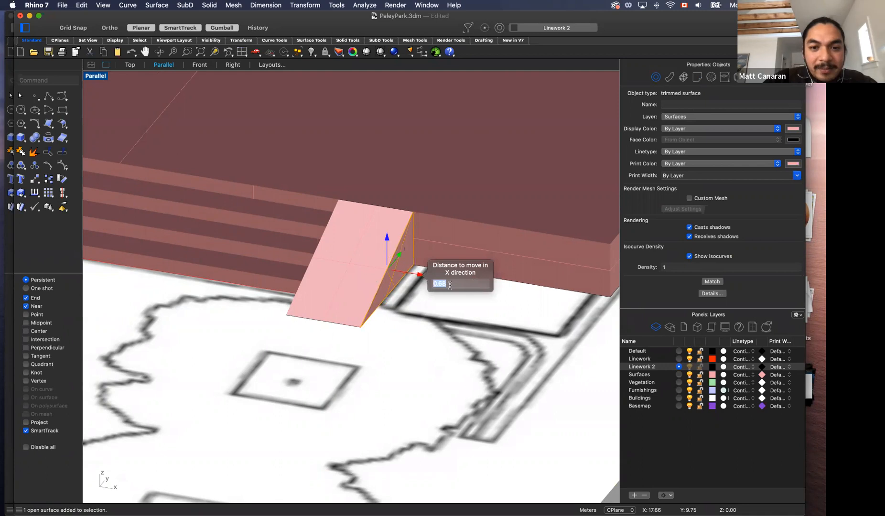
type("0.6")
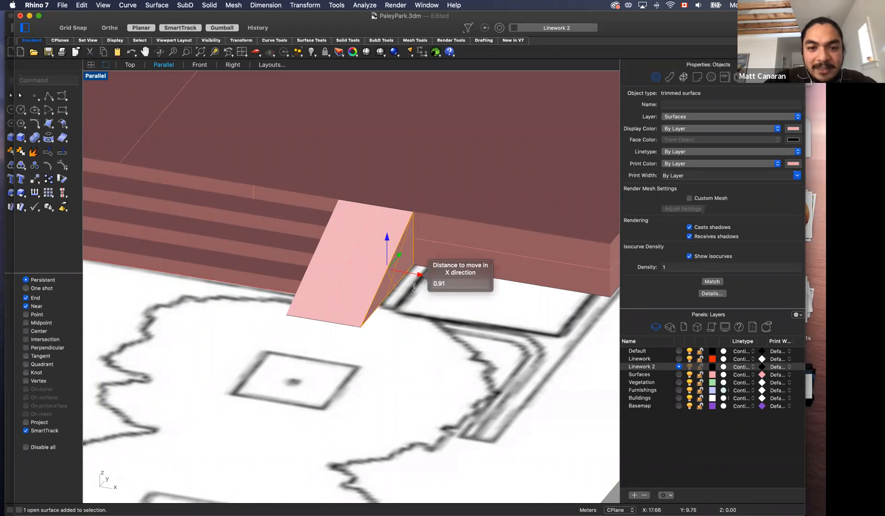
type("-")
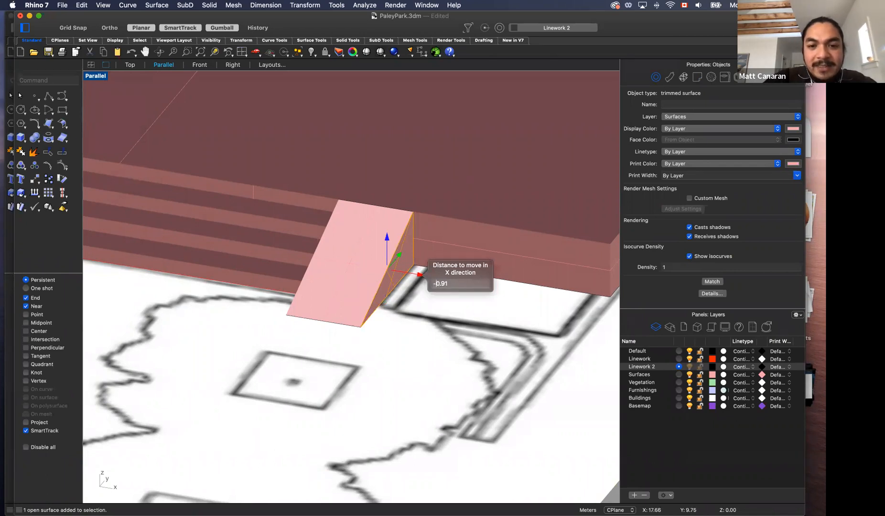
key("Return")
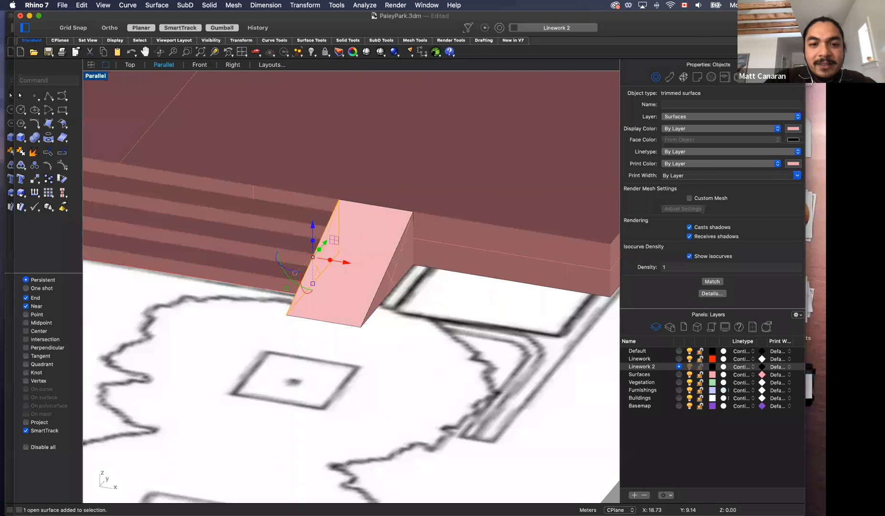
Step: Examine the ramp, stairs and plaza platform from several angles
right_click_drag(392, 348, 439, 348)
left_click(439, 348)
scroll(312, 251, "down", 5)
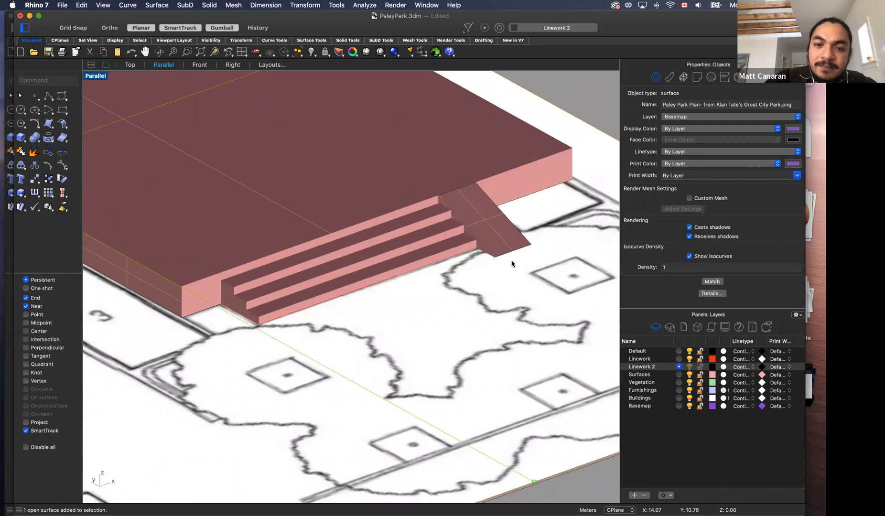
right_click_drag(522, 256, 466, 247)
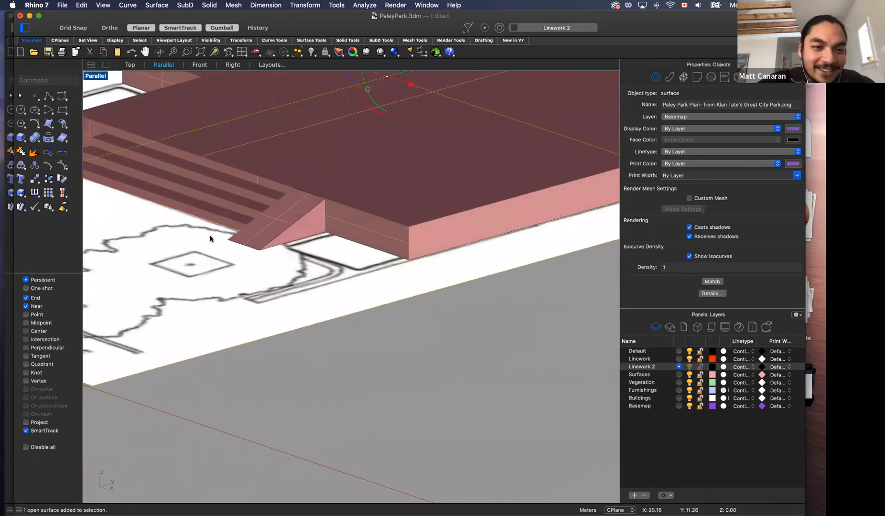
right_click_drag(250, 262, 318, 280)
scroll(318, 280, "down", 2)
scroll(525, 265, "down", 3)
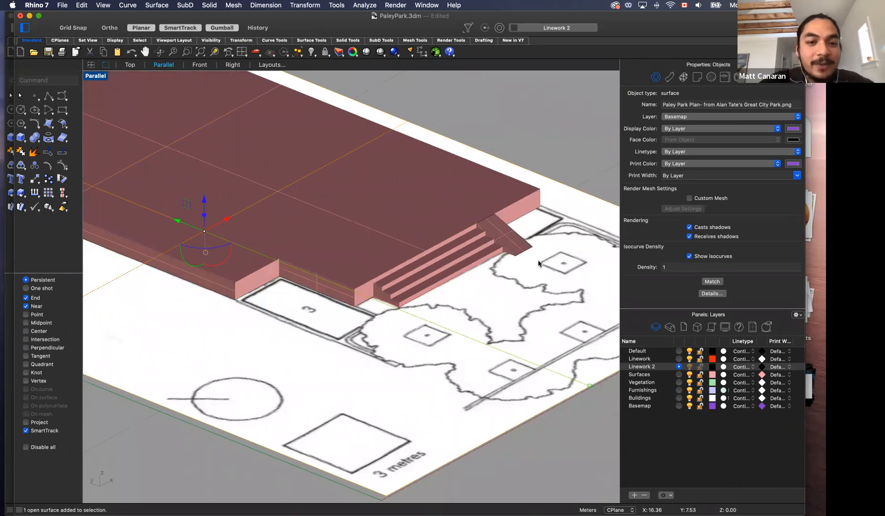
right_click_drag(506, 268, 473, 317)
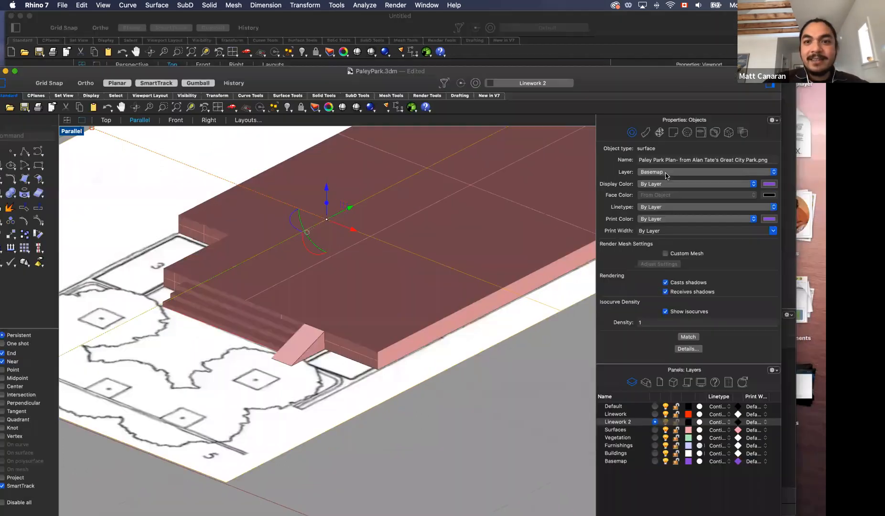
Step: Restore the Rhino window's position, look up the Basic Rhino Commands diagram in Miro, and return to Rhino
left_click_drag(666, 176, 652, 25)
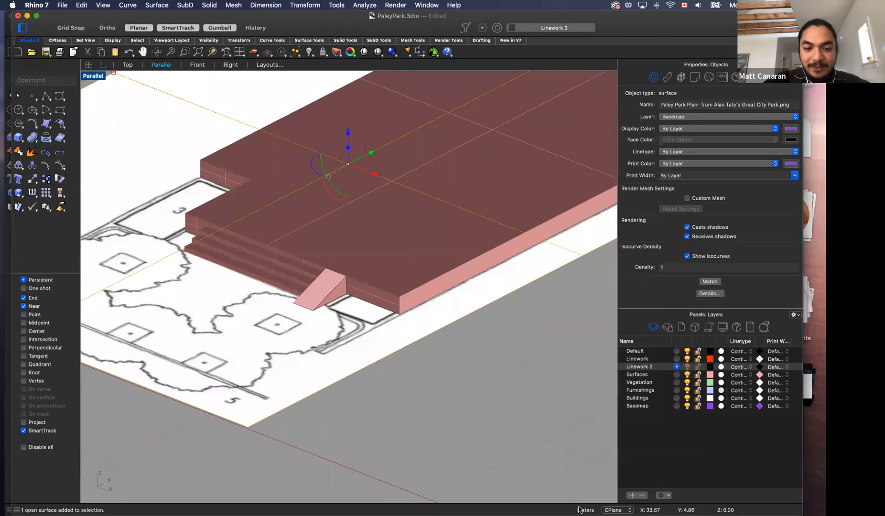
mouse_move(566, 510)
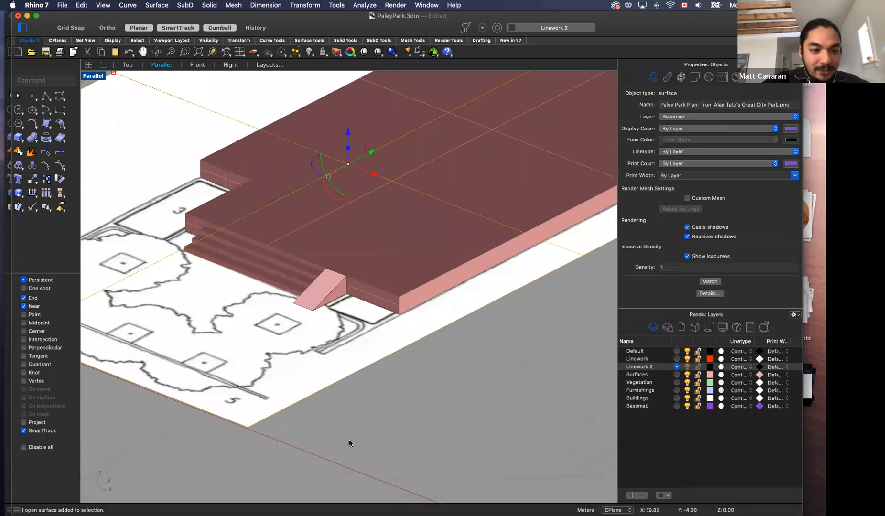
left_click(473, 499)
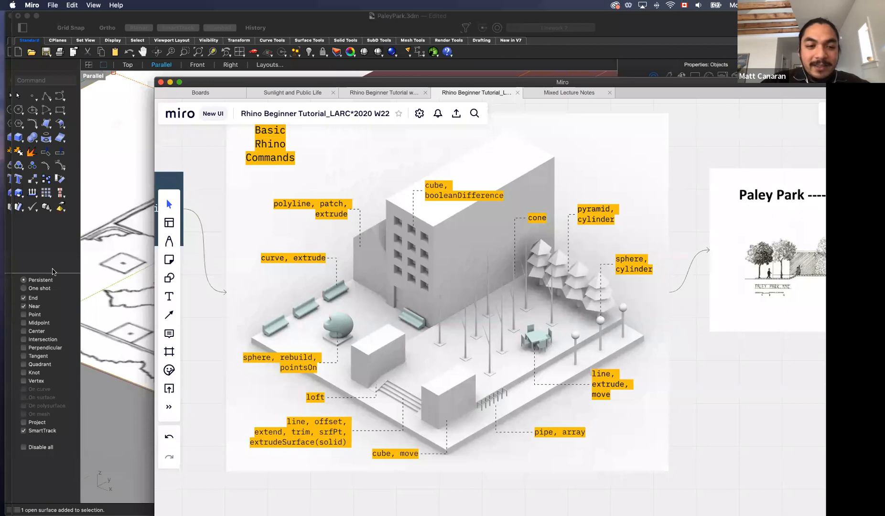
key("super+Tab")
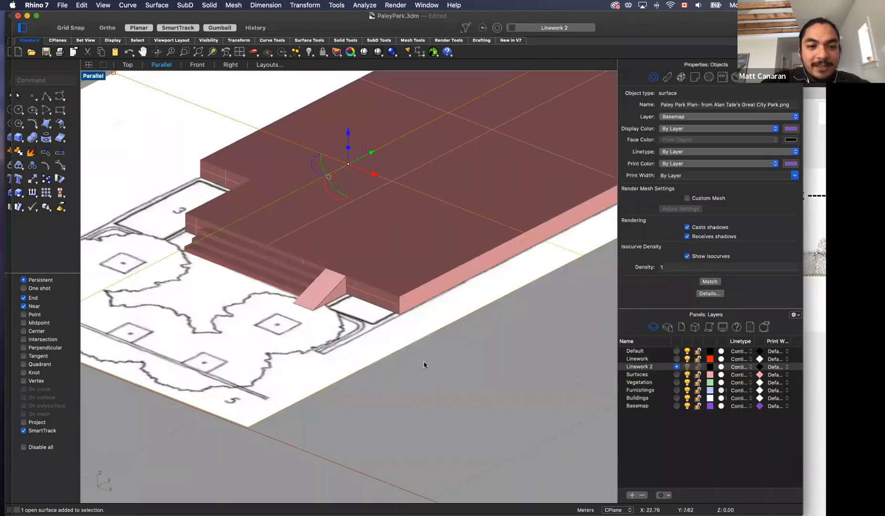
Step: Build a solid box about 3 m high over the basemap rectangle labelled 3, with its base reaching the platform's inner corner
key("Escape")
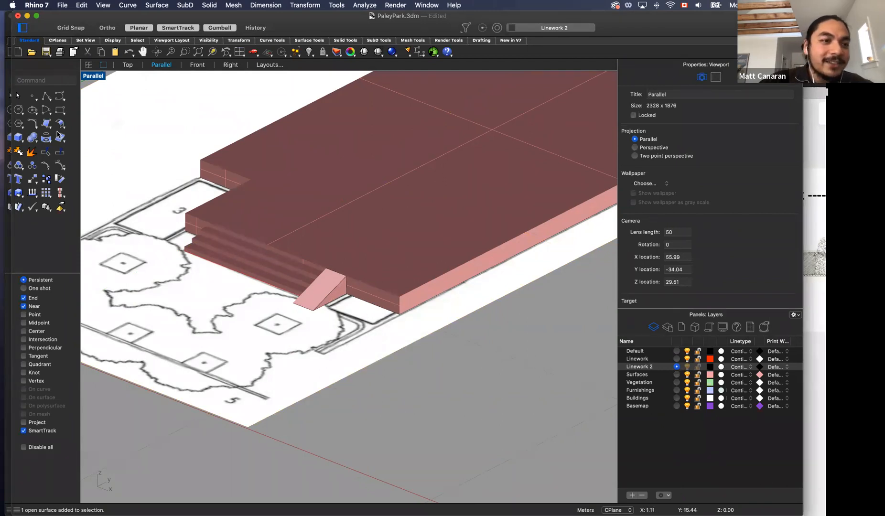
left_click(44, 138)
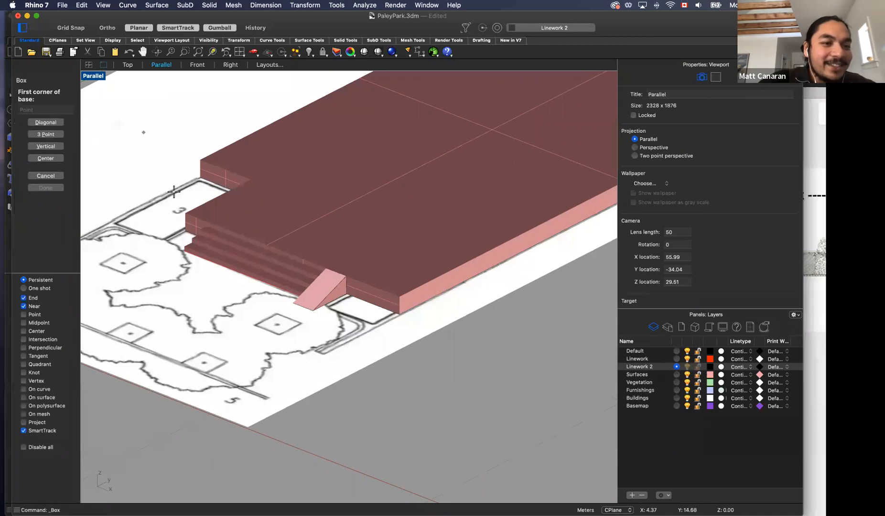
key("Escape")
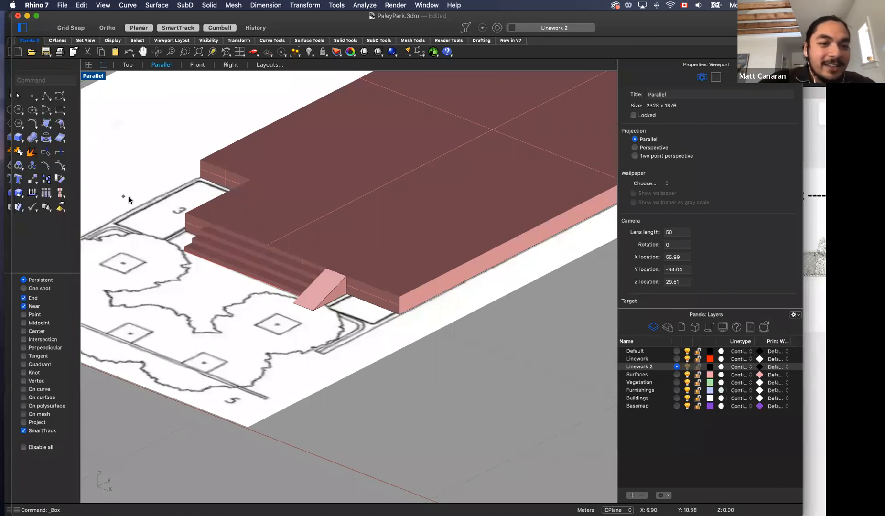
left_click(19, 137)
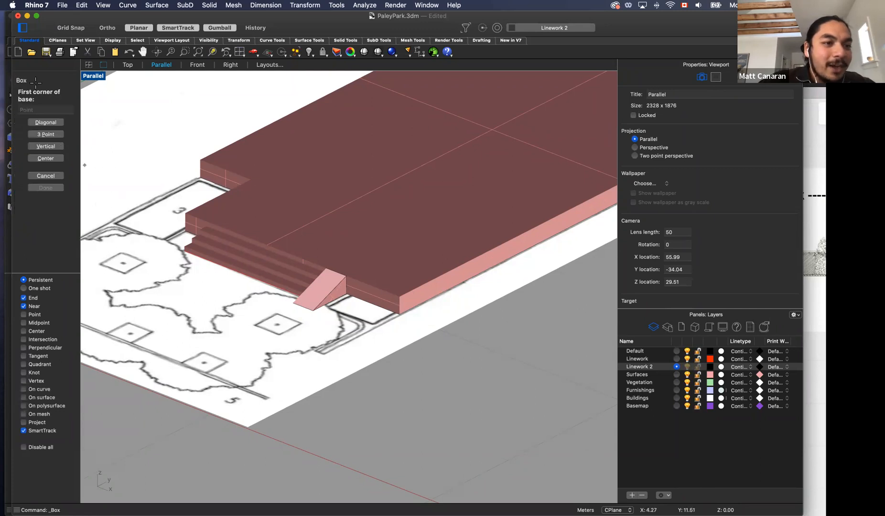
left_click(114, 223)
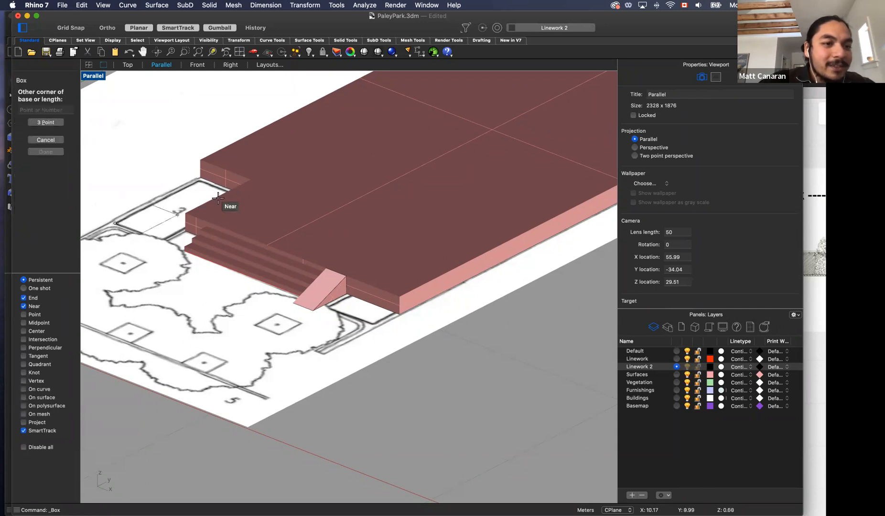
left_click(252, 178)
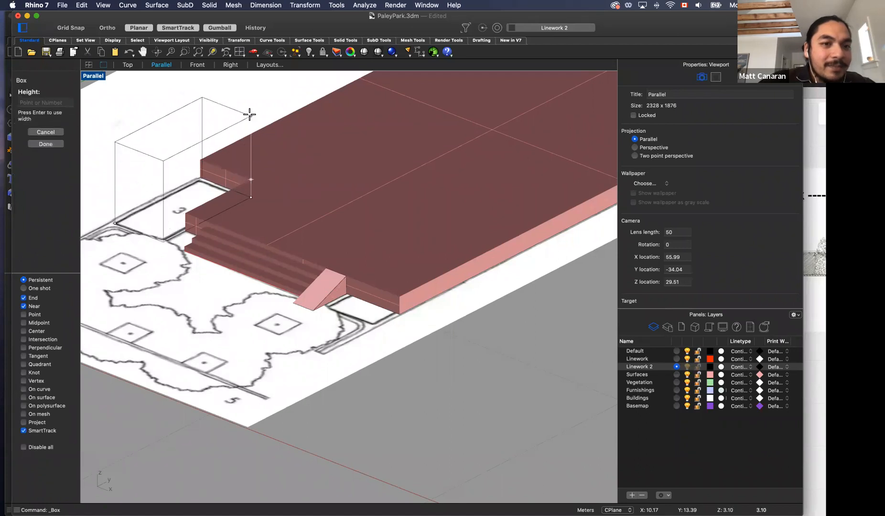
left_click(250, 109)
Step: Assign the new box over rectangle 3 to the Surfaces layer and inspect it from other angles
left_click(183, 176)
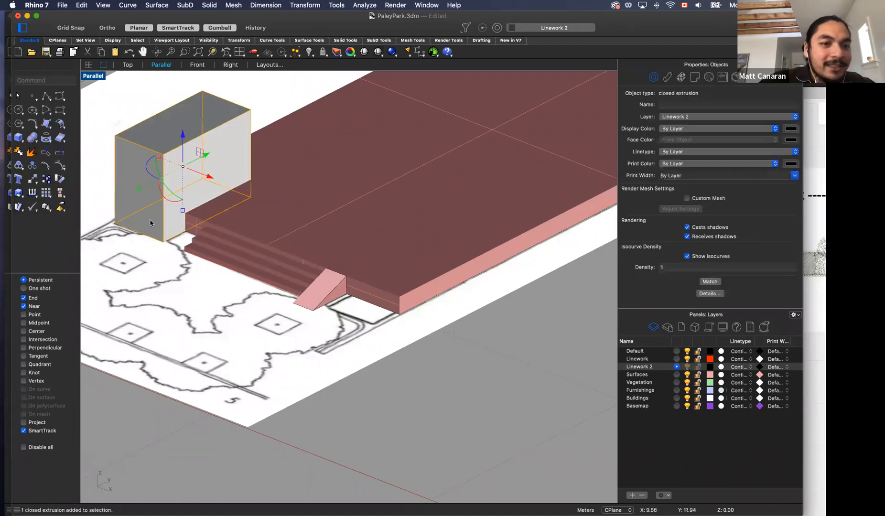
left_click(692, 117)
key("Return")
left_click(353, 348)
mouse_move(353, 348)
right_mouse_down()
mouse_move(445, 332)
mouse_move(458, 359)
mouse_move(375, 357)
mouse_move(354, 340)
mouse_move(339, 348)
right_mouse_up()
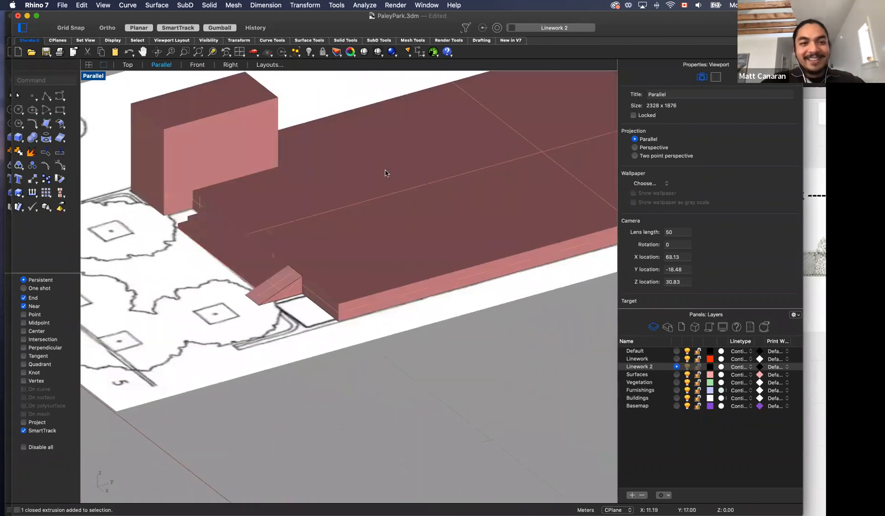
scroll(387, 170, "down", 2)
right_click_drag(401, 320, 432, 286)
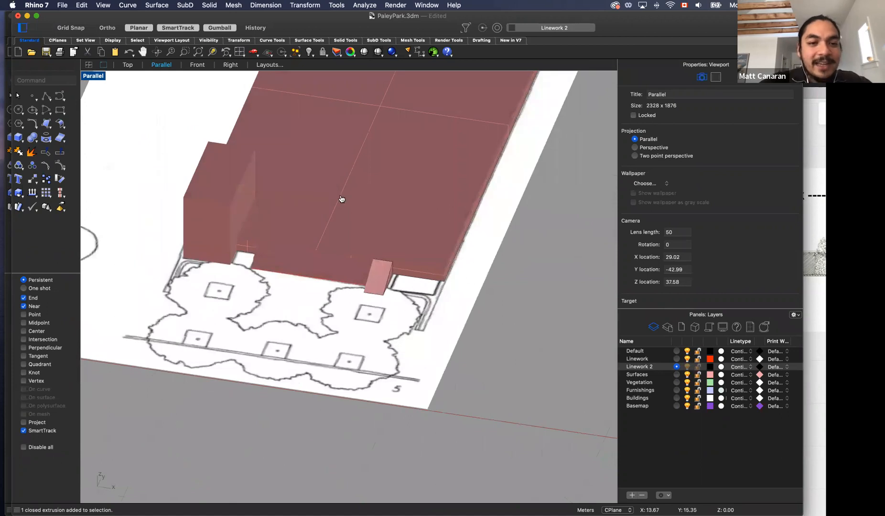
Step: Look up the Basic Rhino Commands diagram in Miro, return to Rhino and view the whole site model
key("super+Tab")
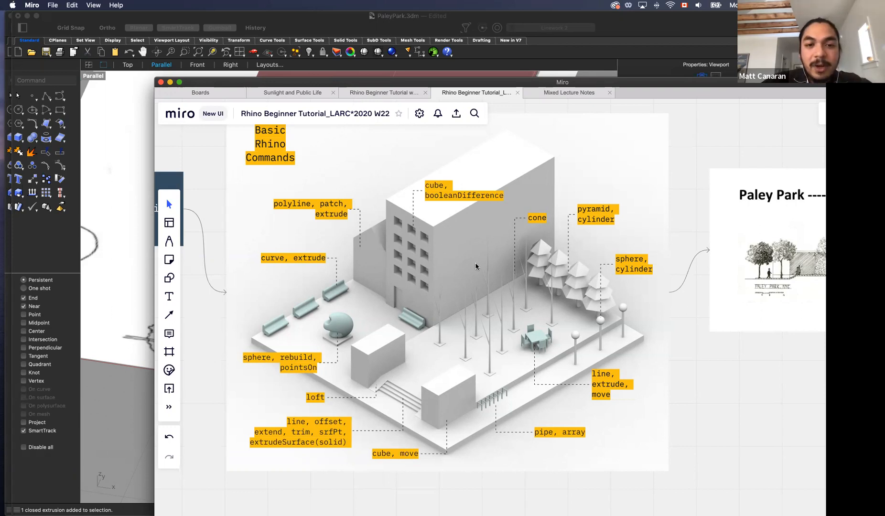
key("super+Tab")
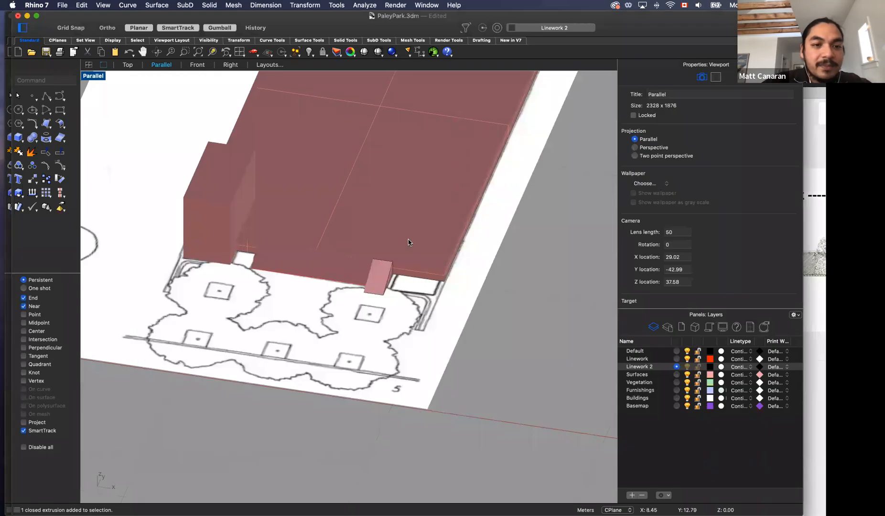
scroll(444, 312, "down", 5)
right_click_drag(444, 312, 361, 246)
scroll(364, 241, "down", 3)
right_click_drag(269, 261, 327, 246)
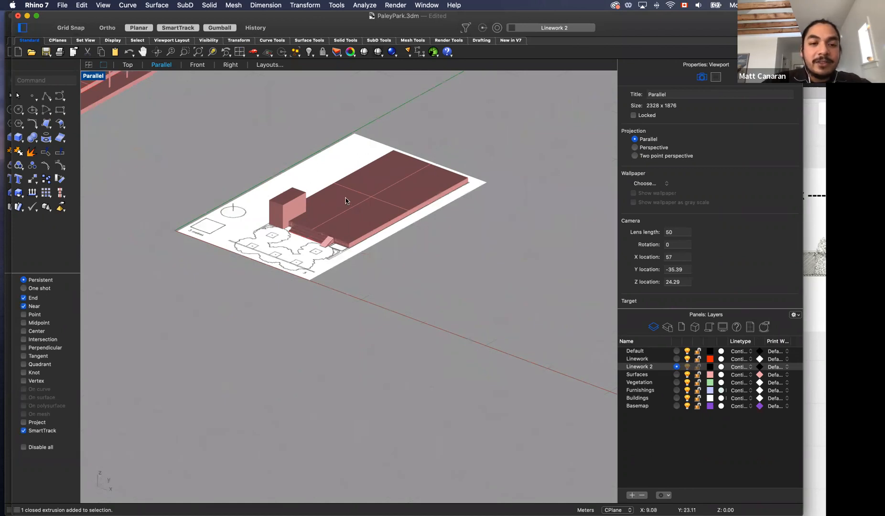
Step: Copy the box in the positive X direction to the empty ground outside the basemap
left_click(295, 209)
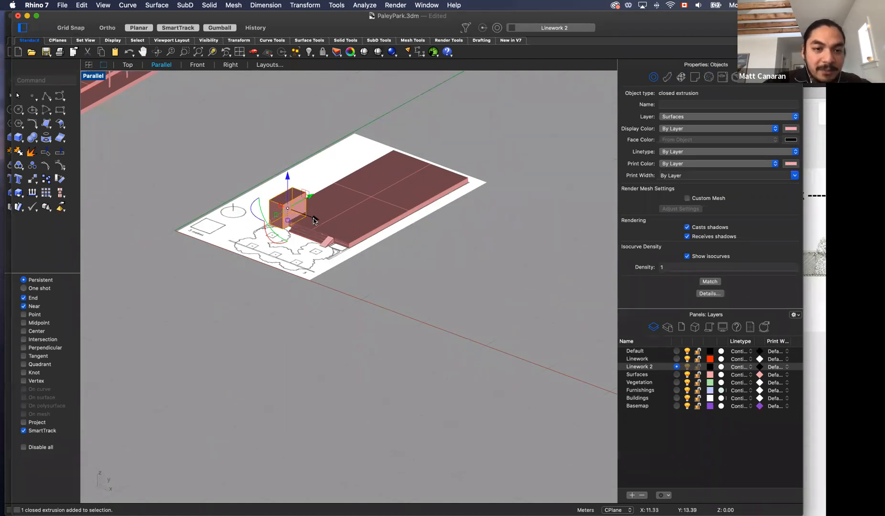
left_click_drag(312, 220, 473, 293)
key("alt")
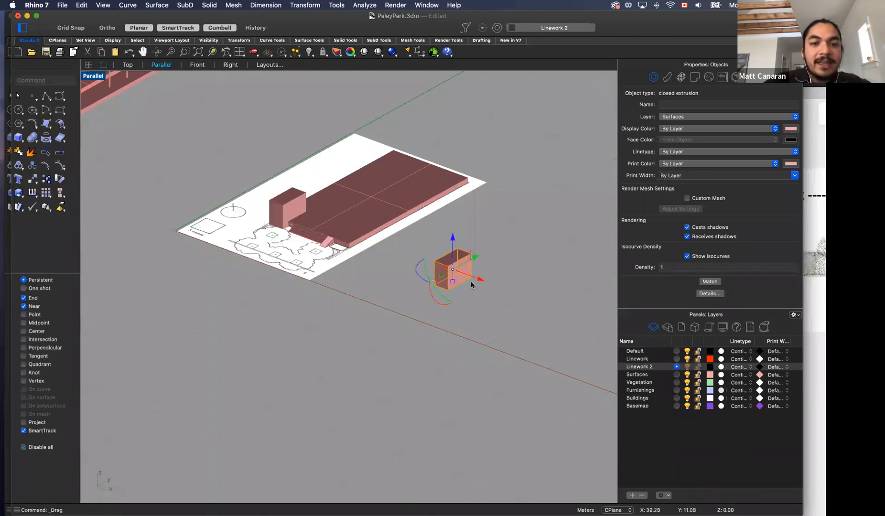
scroll(471, 284, "up", 4)
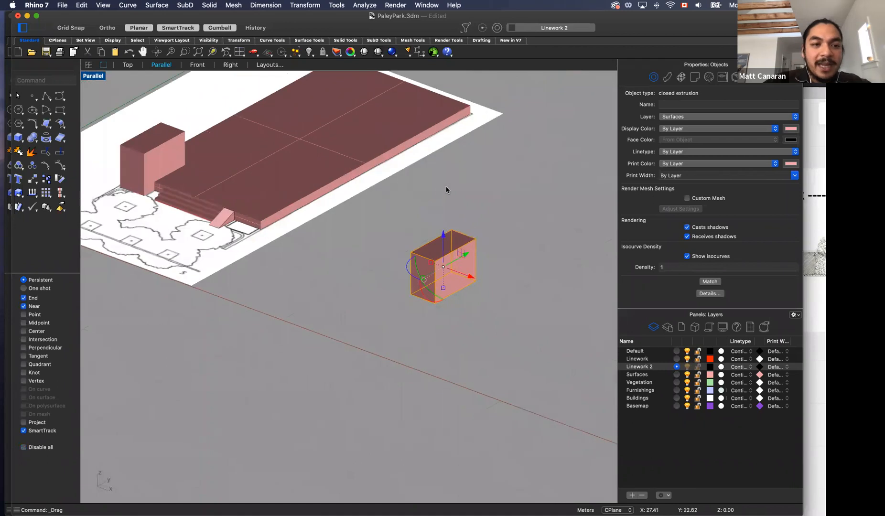
Step: Enlarge the copied box in width and height into a roughly cubic building block
left_click(525, 259)
left_click(439, 266)
left_click_drag(433, 268, 447, 302)
left_click(528, 293)
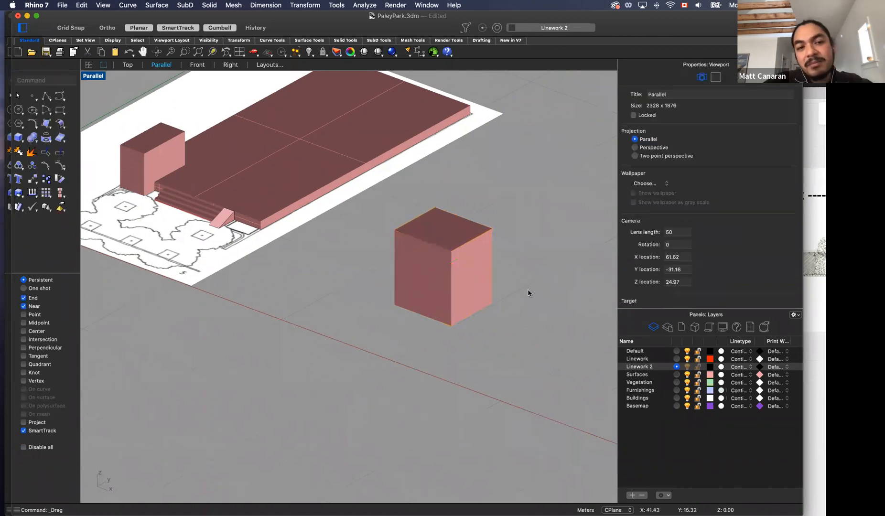
left_click(443, 293)
key("Escape")
scroll(455, 282, "up", 2)
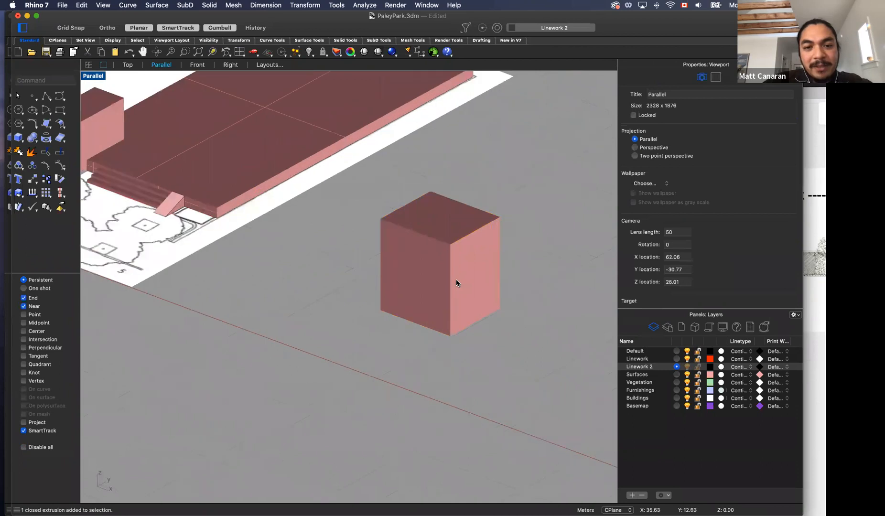
Step: Copy the building block in negative Y and shrink the copy to a small window cube partly embedded in the block's front face
left_click(456, 282)
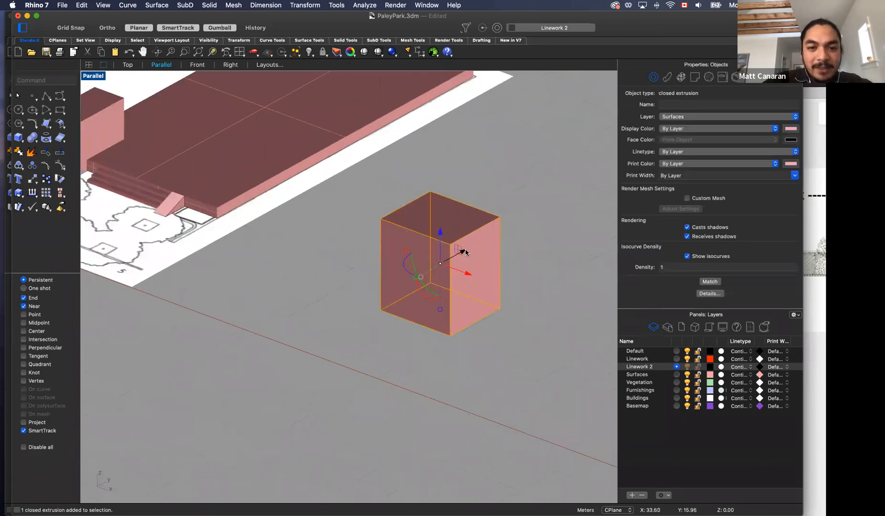
left_click_drag(465, 251, 358, 327)
key("alt")
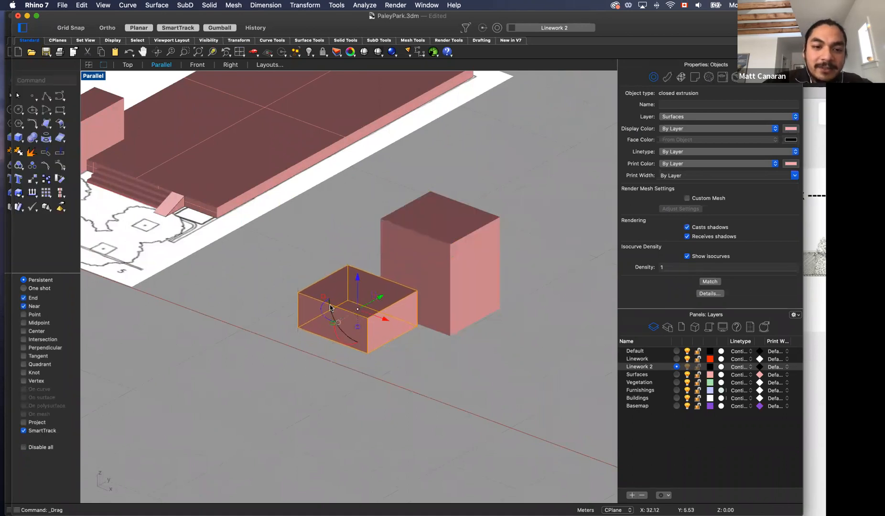
left_click_drag(337, 298, 389, 260)
left_click(404, 343)
left_click(358, 310)
scroll(396, 258, "up", 5)
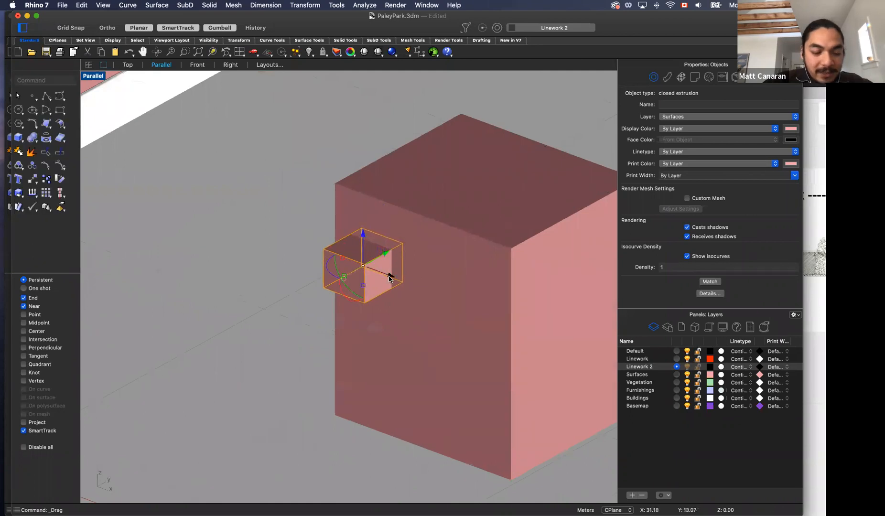
Step: Copy the window cube sideways along X, and copy the pair downward twice to form three rows of two
left_click_drag(421, 284, 454, 299)
left_click(354, 278, "shift")
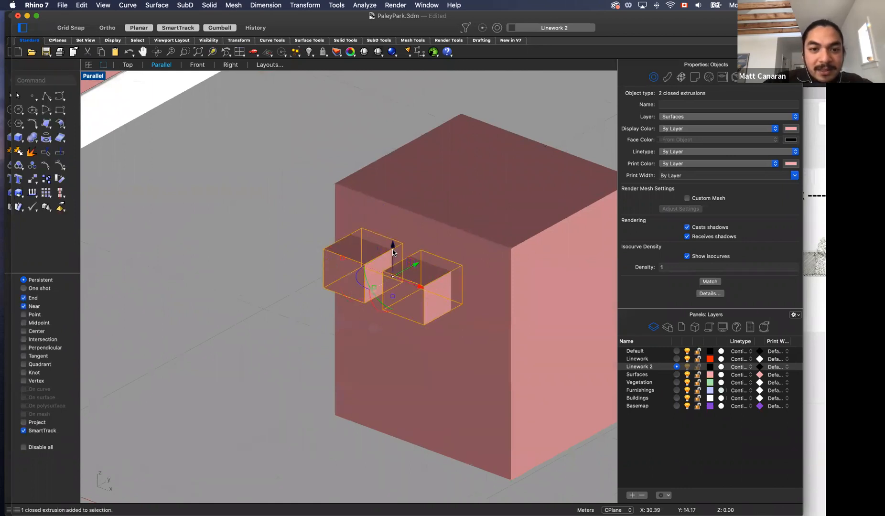
left_click_drag(393, 251, 391, 362)
key("alt")
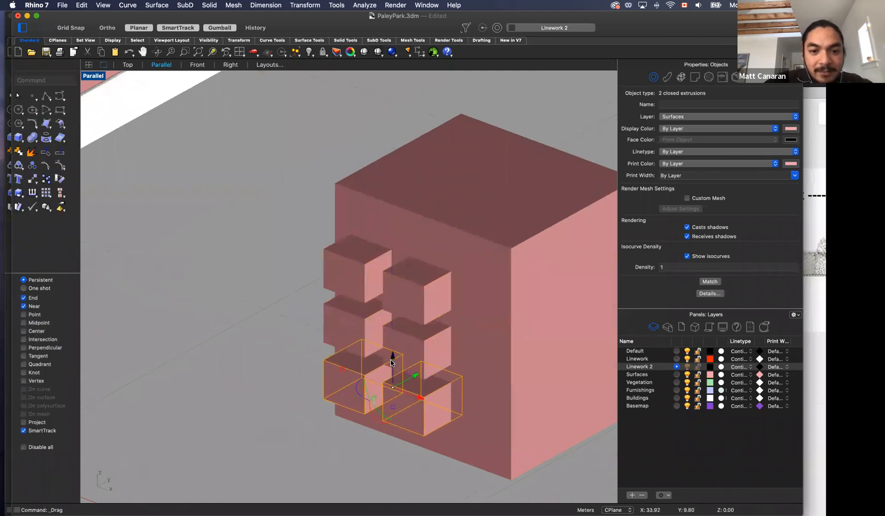
left_click(245, 349)
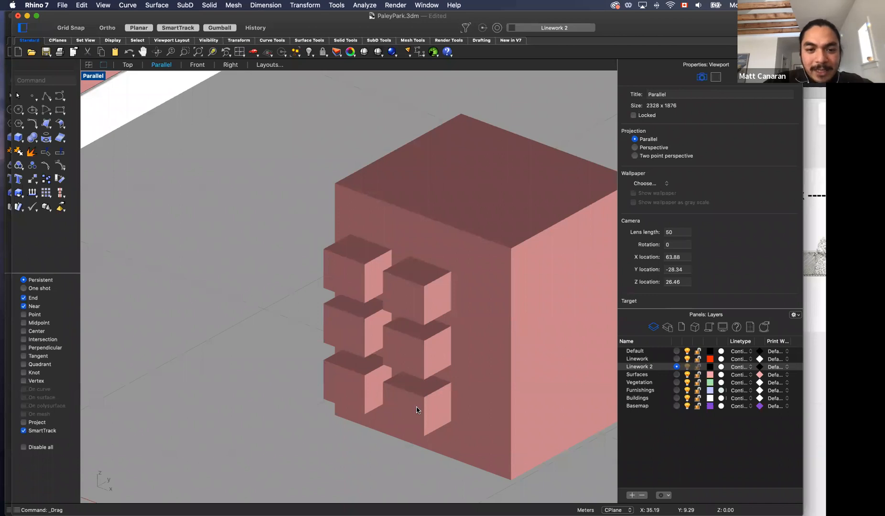
Step: Subtract the six window cubes from the building block with BooleanDifference, deleting the input solids
left_click(455, 259)
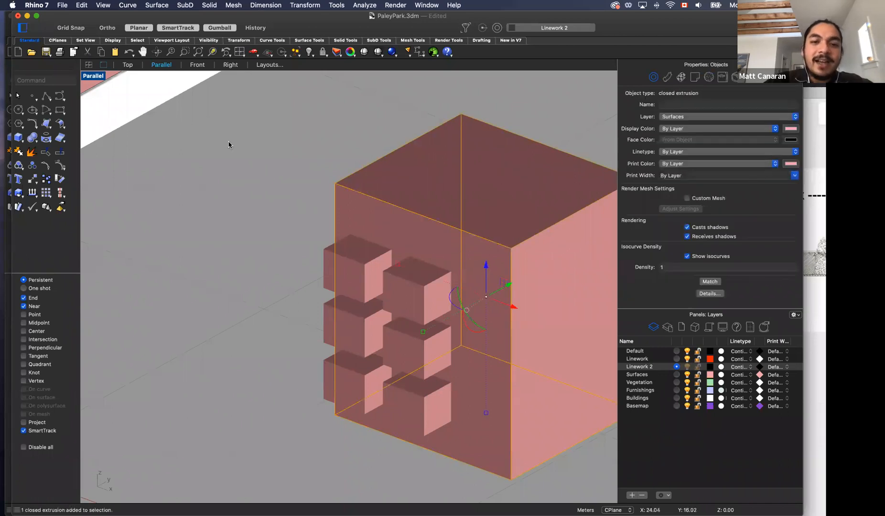
scroll(228, 144, "down", 4)
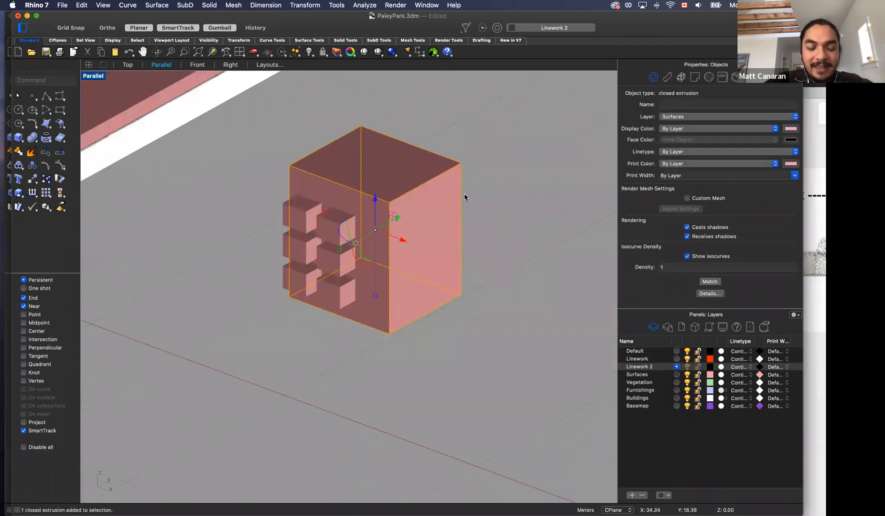
type("BooleanDifference")
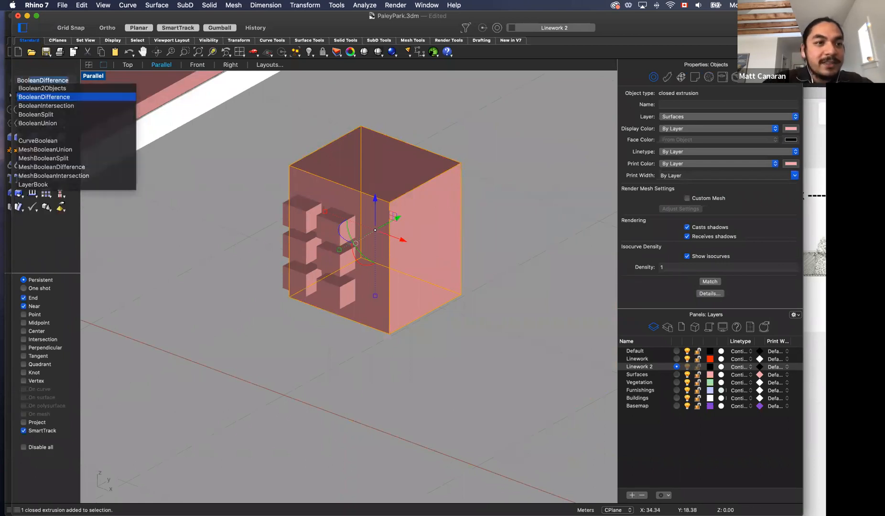
key("Return")
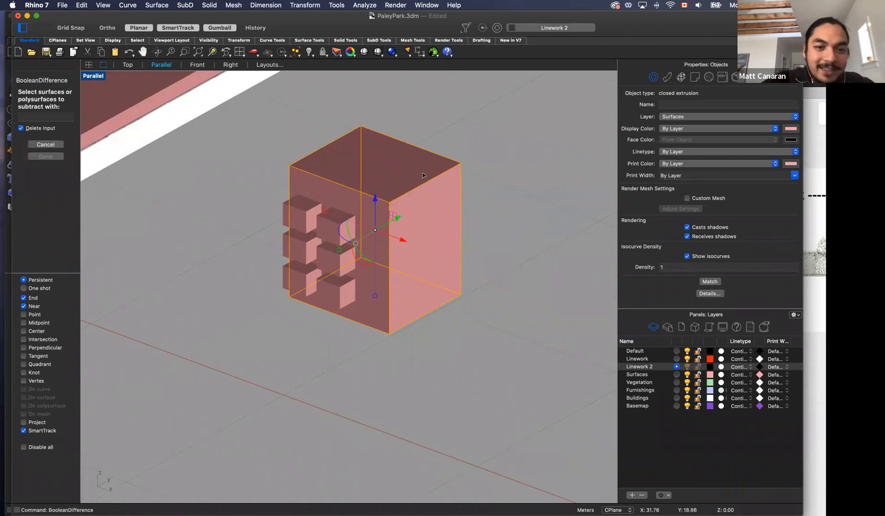
left_click(298, 225)
left_click(329, 233)
left_click(302, 249)
left_click(333, 266)
left_click(337, 303)
left_click(292, 281)
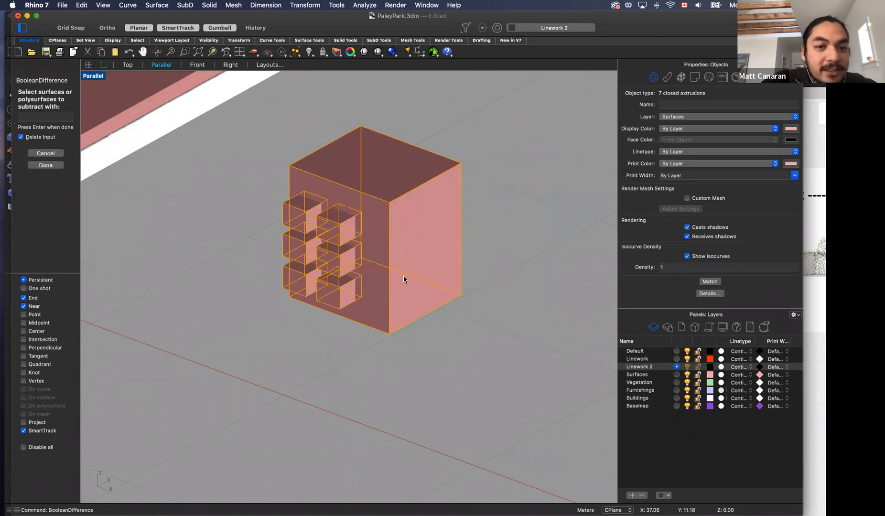
key("Return")
right_click_drag(382, 352, 380, 299)
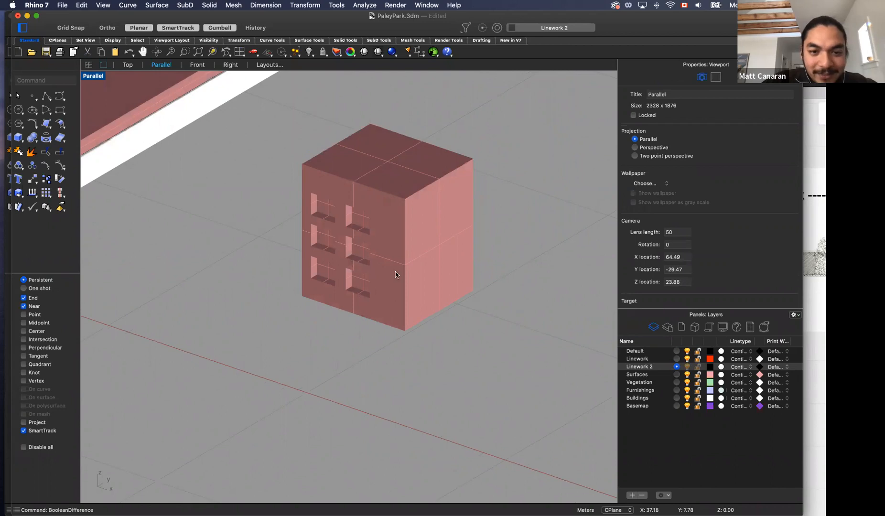
Step: Set the Parallel viewport to the Rendered display mode and inspect the building's window recesses
left_click(404, 219)
left_click(96, 76)
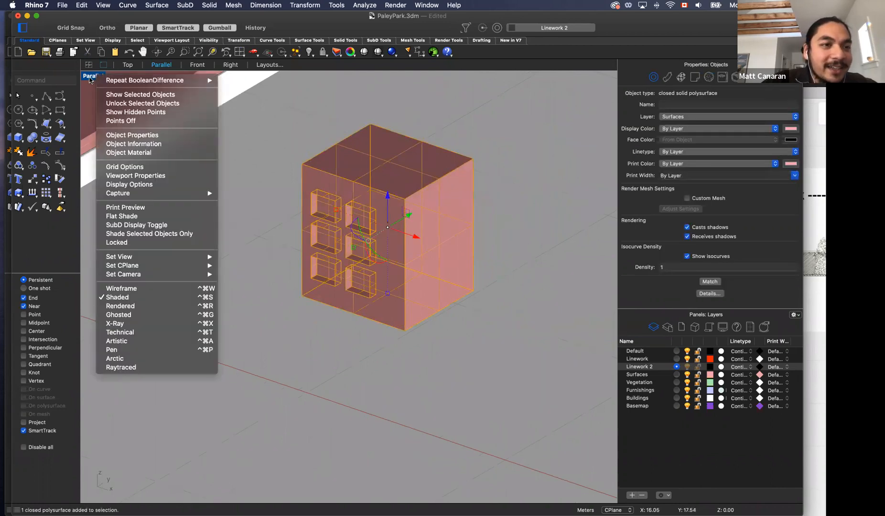
left_click(144, 306)
left_click(315, 319)
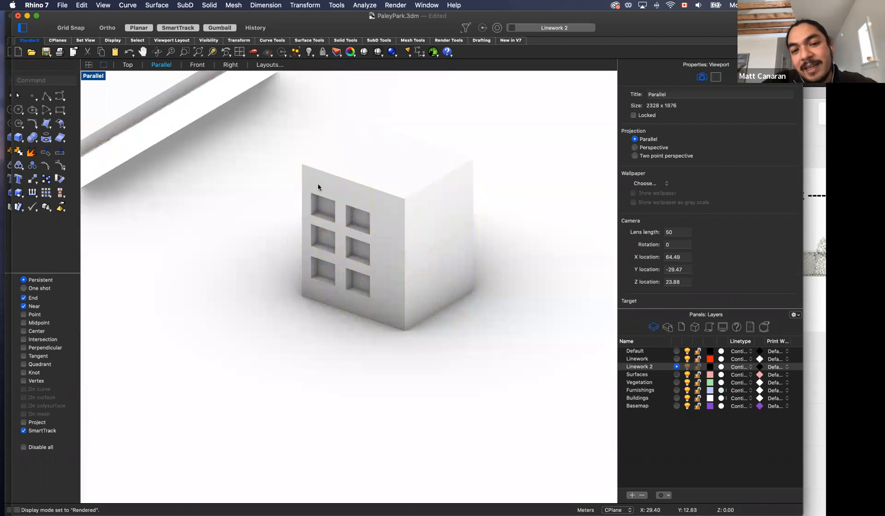
right_click_drag(418, 327, 411, 326)
left_click(364, 223)
left_click(90, 122)
Step: Build a narrow upright door box about 3 m high on the ground in front of the building's windowless side wall
left_click(18, 138)
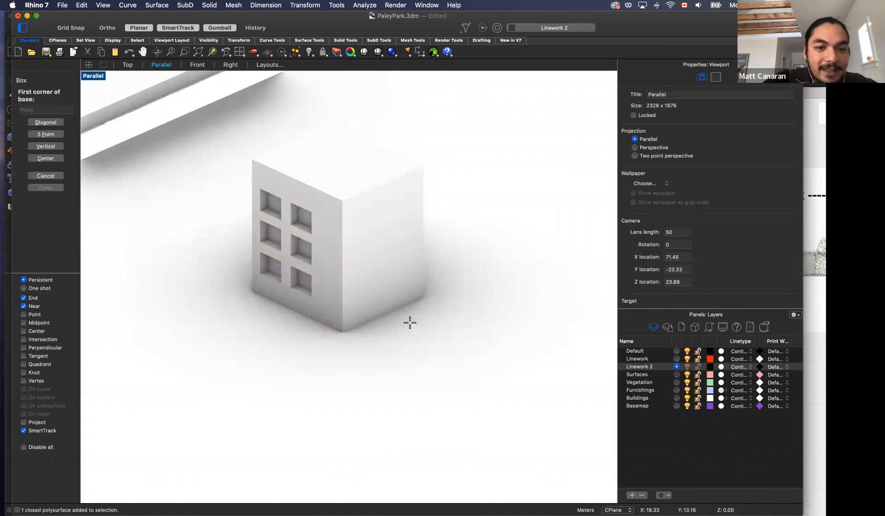
left_click(371, 338)
left_click(422, 338)
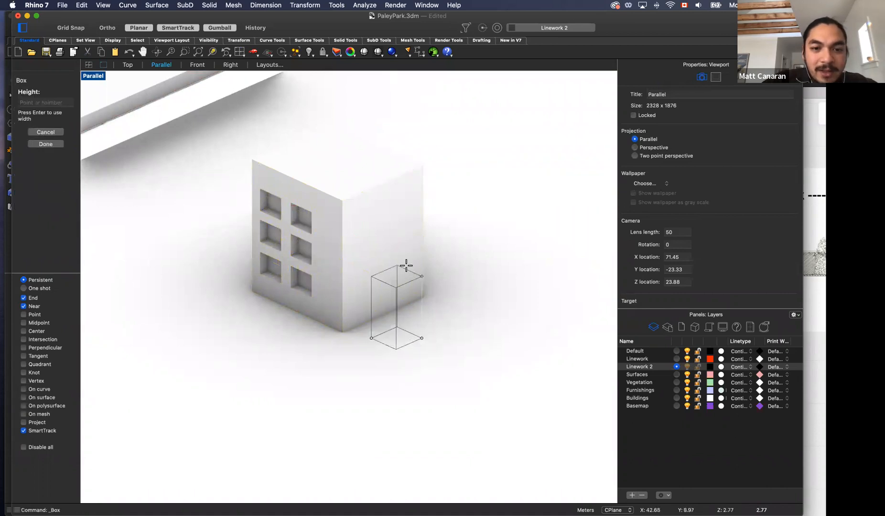
left_click(407, 271)
left_click(381, 319)
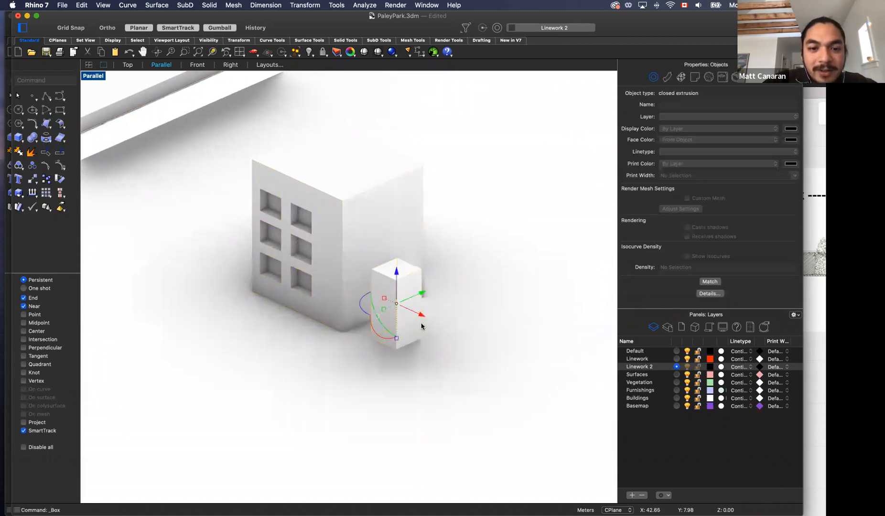
Step: Move the door box into the building's windowless side wall near the front corner, leaving it partly protruding
left_click_drag(398, 306, 379, 270)
left_click_drag(362, 237, 394, 277)
left_click(400, 217)
left_click(493, 373)
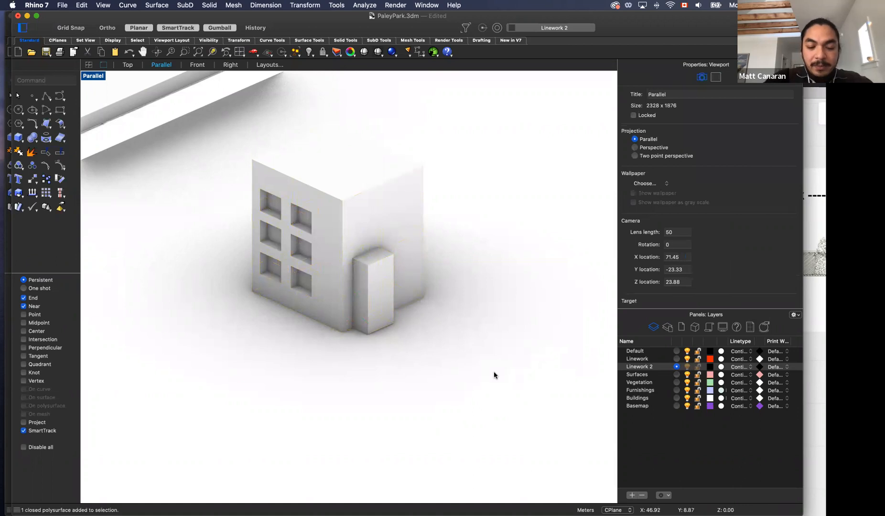
Step: Subtract the door box from the building with BooleanDifference, deleting the input solid, to cut the door opening
type("BoolwanDifference")
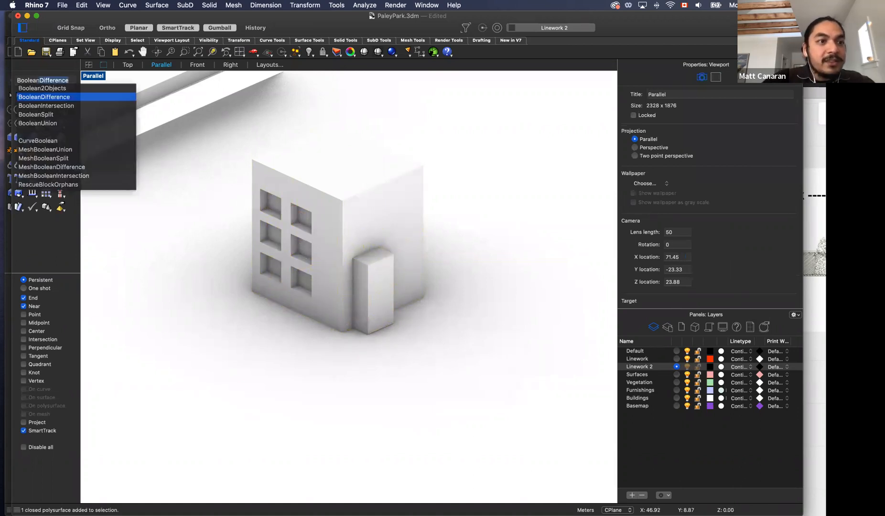
key("Return")
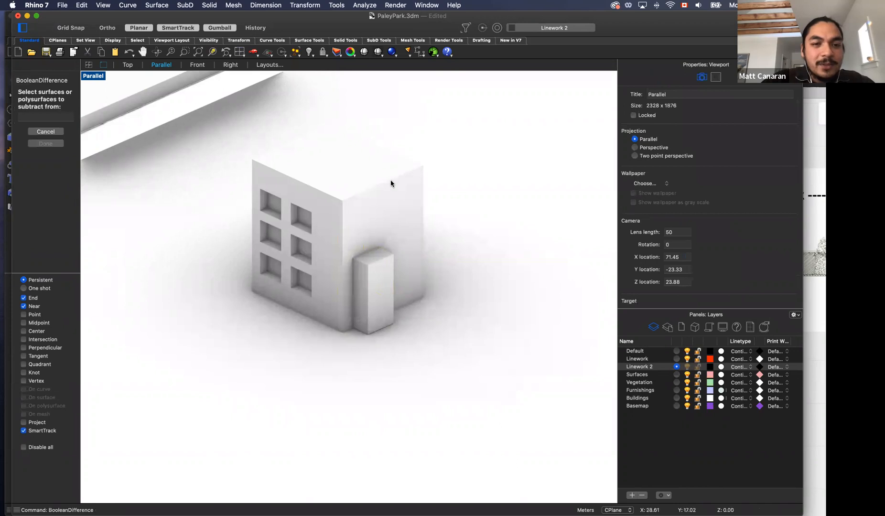
left_click(381, 214)
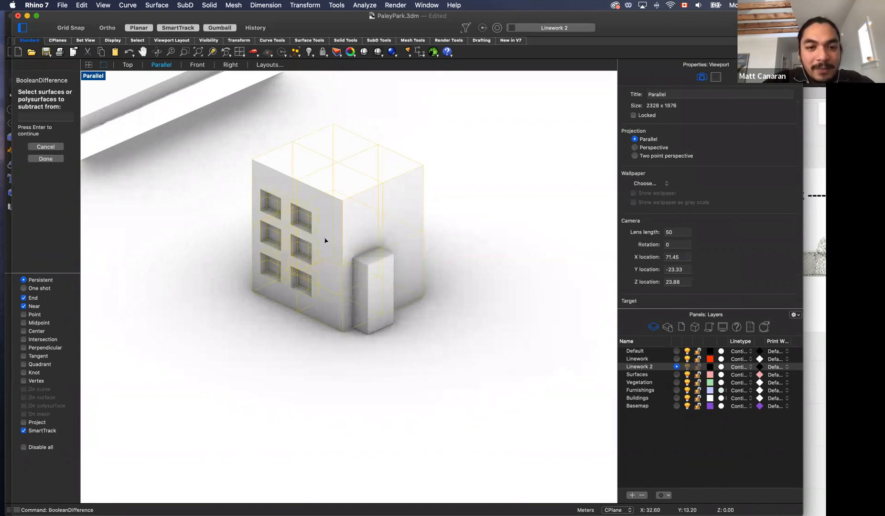
key("Return")
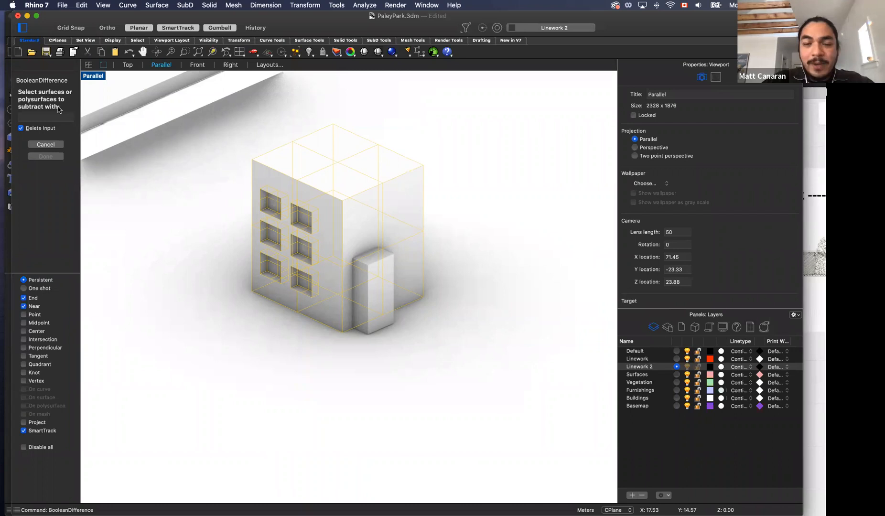
left_click(380, 269)
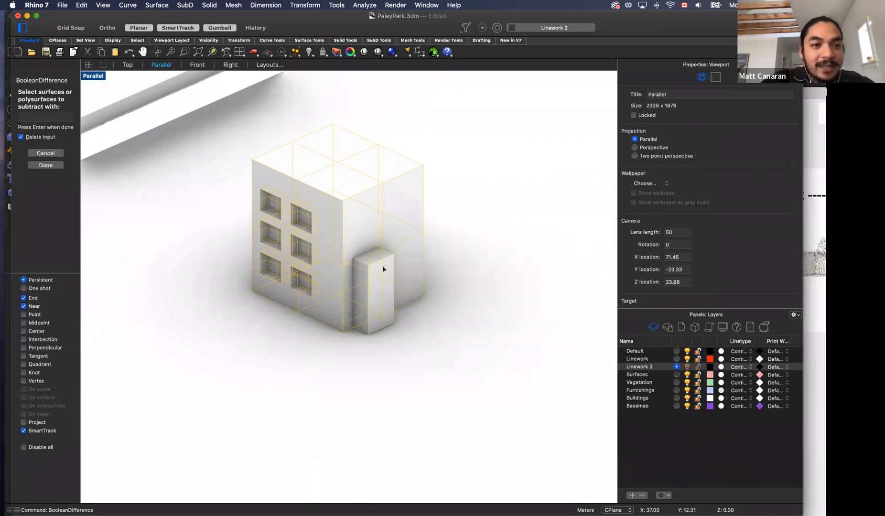
key("Return")
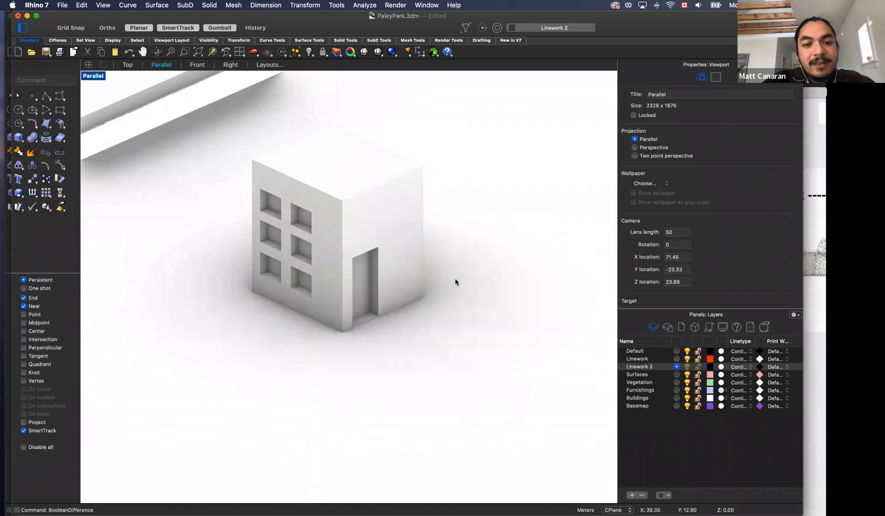
Step: Examine the building's door opening and compare the model with the finished park model beside it
scroll(456, 290, "down", 3)
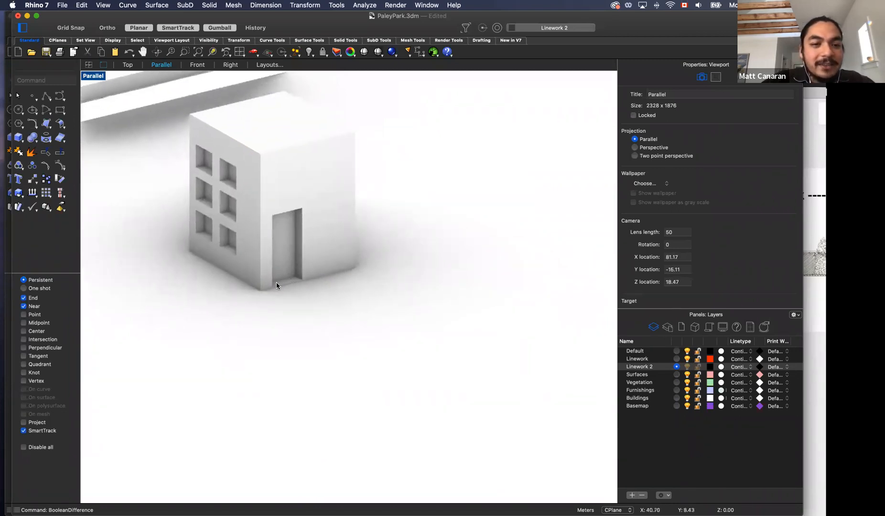
scroll(285, 296, "left", 3)
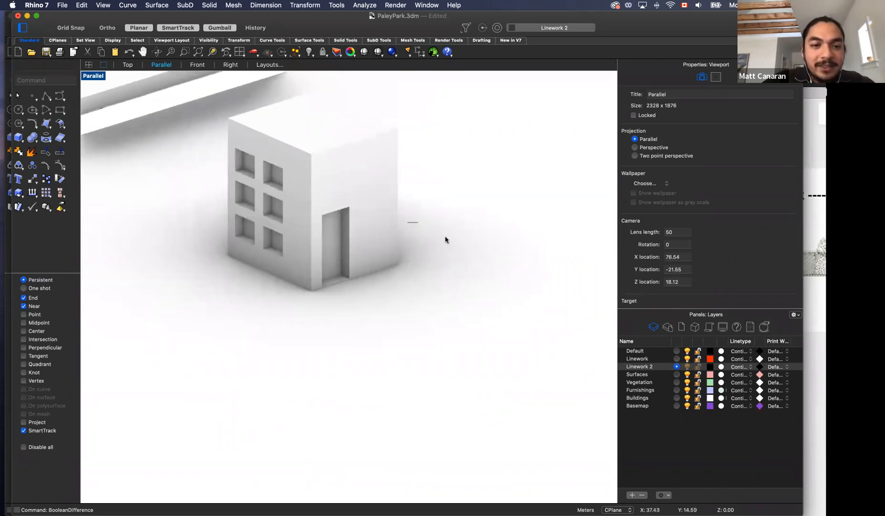
left_click_drag(370, 251, 472, 253)
scroll(442, 252, "down", 10)
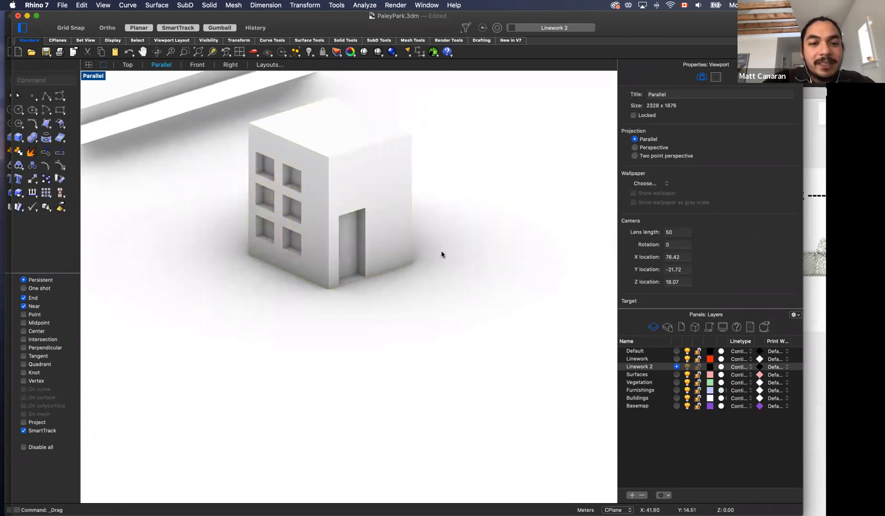
scroll(445, 255, "down", 10)
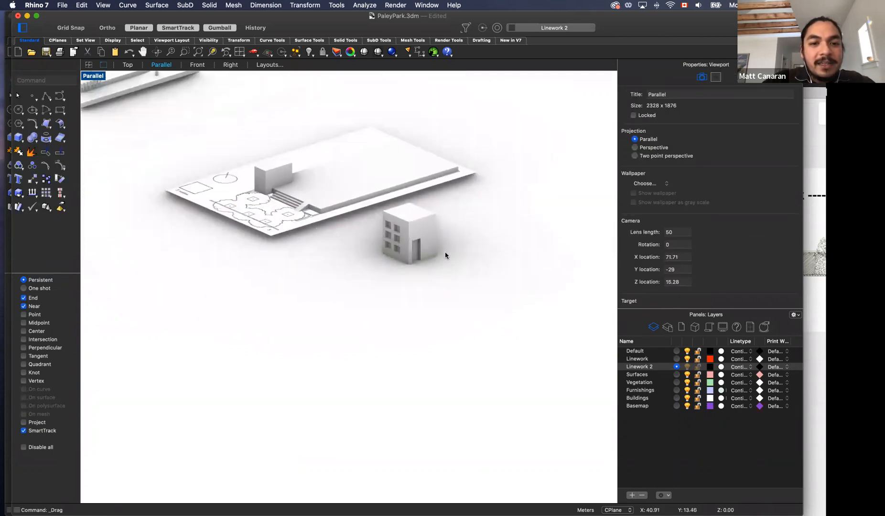
scroll(269, 133, "up", 10)
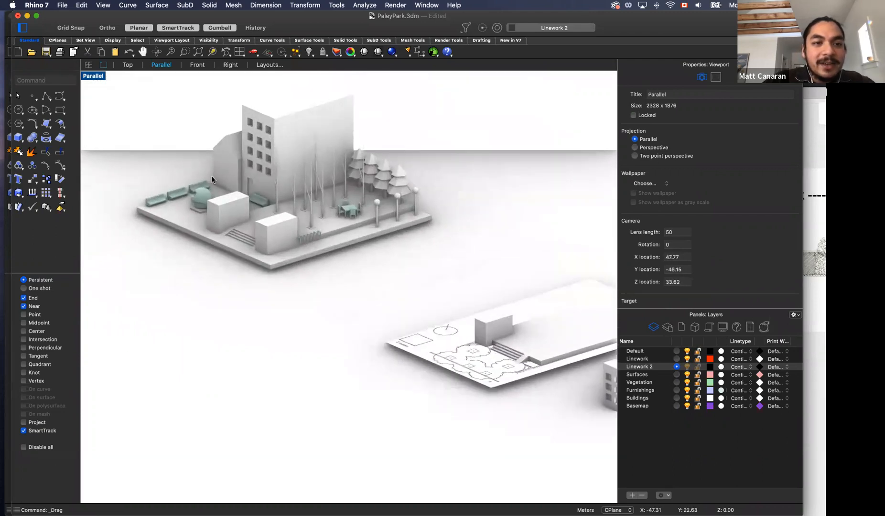
scroll(168, 134, "down", 5)
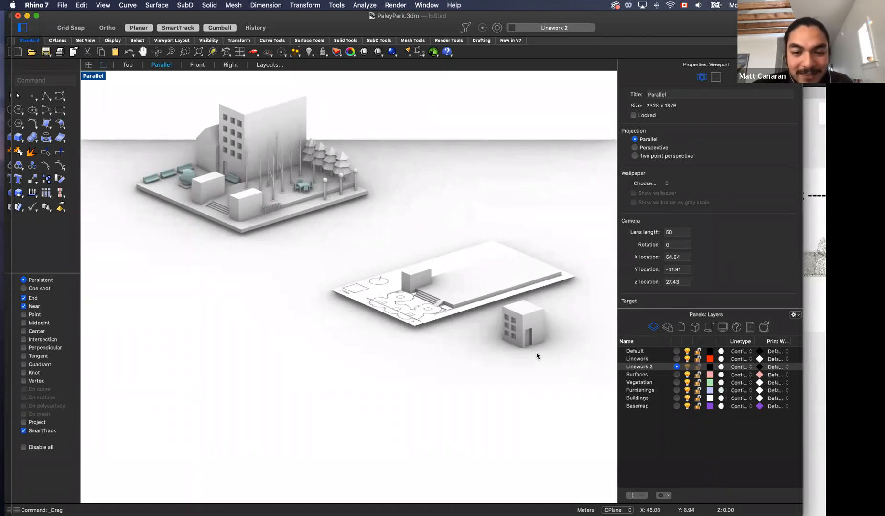
scroll(536, 356, "right", 2)
scroll(536, 356, "up", 10)
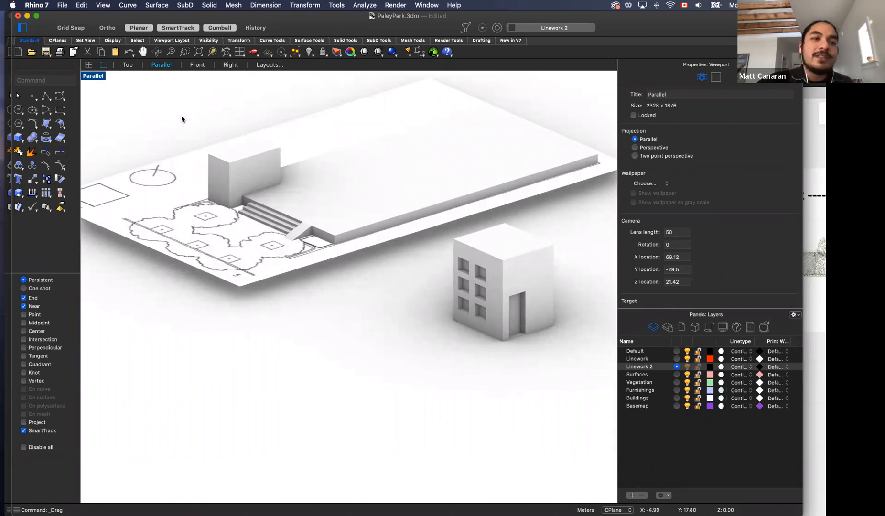
Step: In the Top view with Grid Snap on, draw a closed gabled house-profile polyline from 30,0, 6 m wide, 4 m to the eaves and 6 m to the ridge
left_click(128, 65)
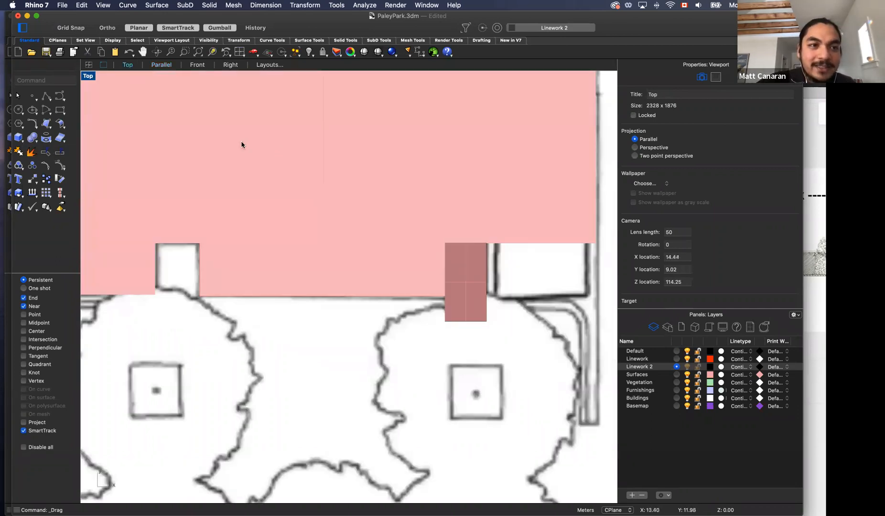
scroll(243, 144, "down", 5)
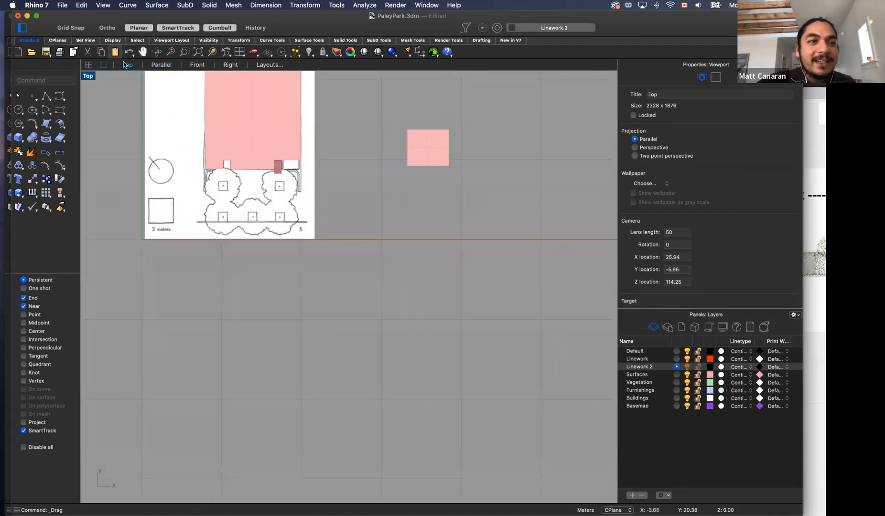
scroll(445, 209, "up", 1)
scroll(445, 211, "up", 3)
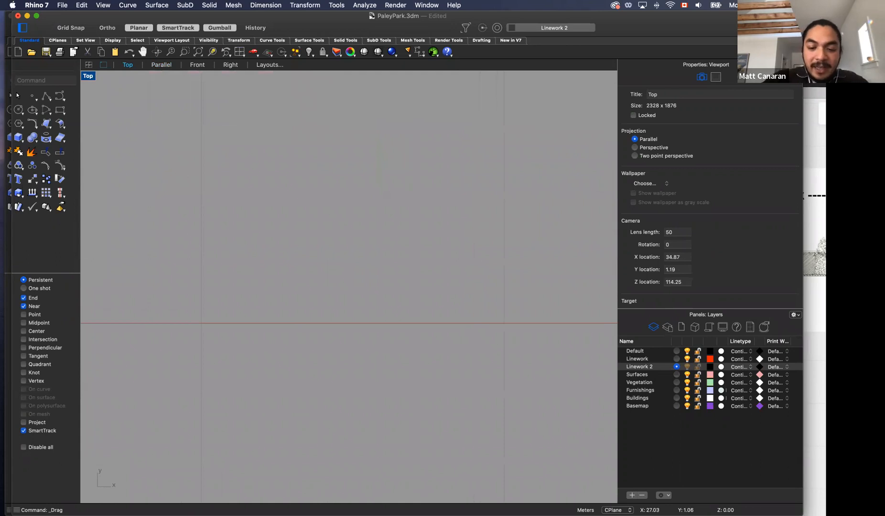
left_click(46, 96)
left_click(29, 101)
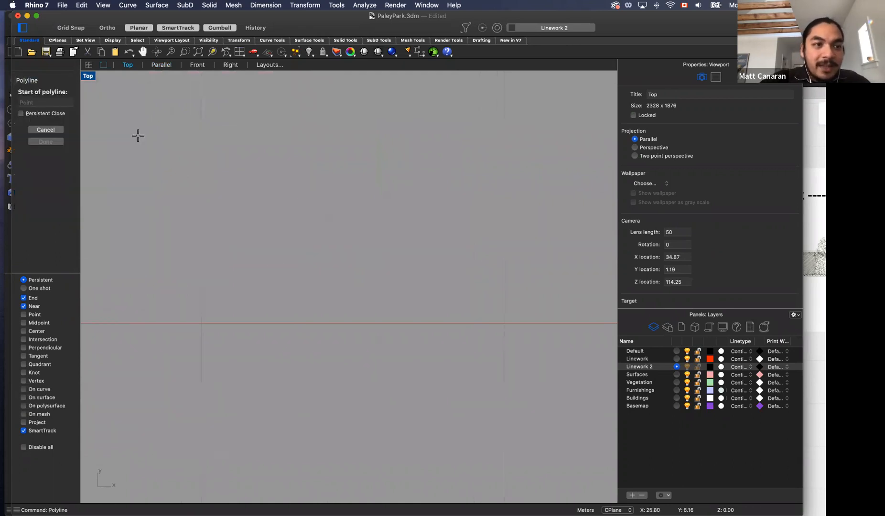
scroll(318, 328, "down", 2)
left_click(71, 28)
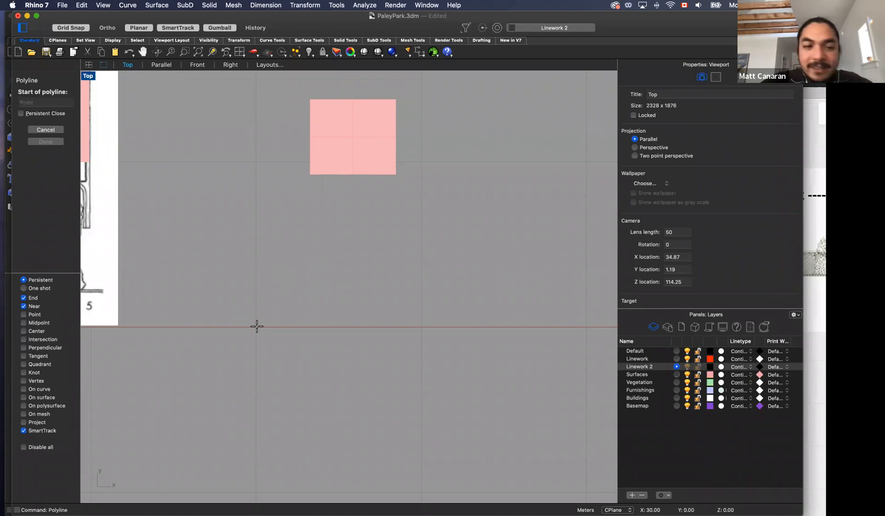
left_click(256, 327)
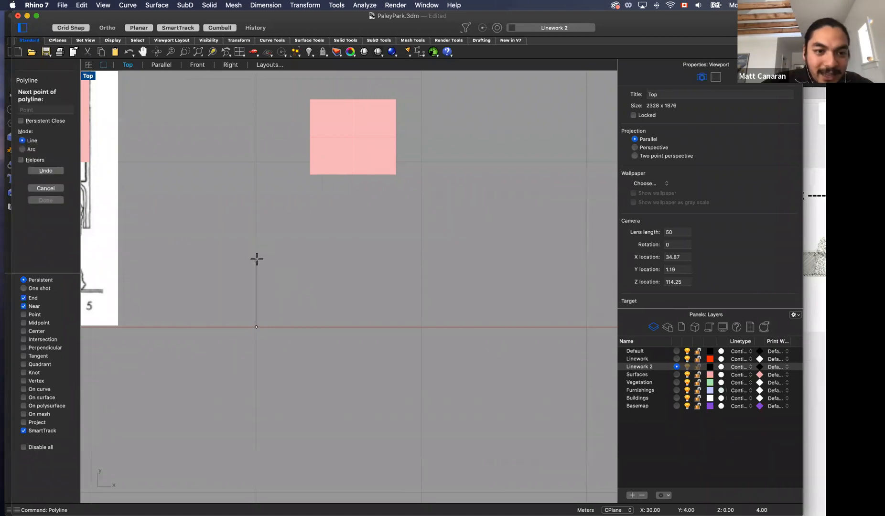
left_click(257, 260)
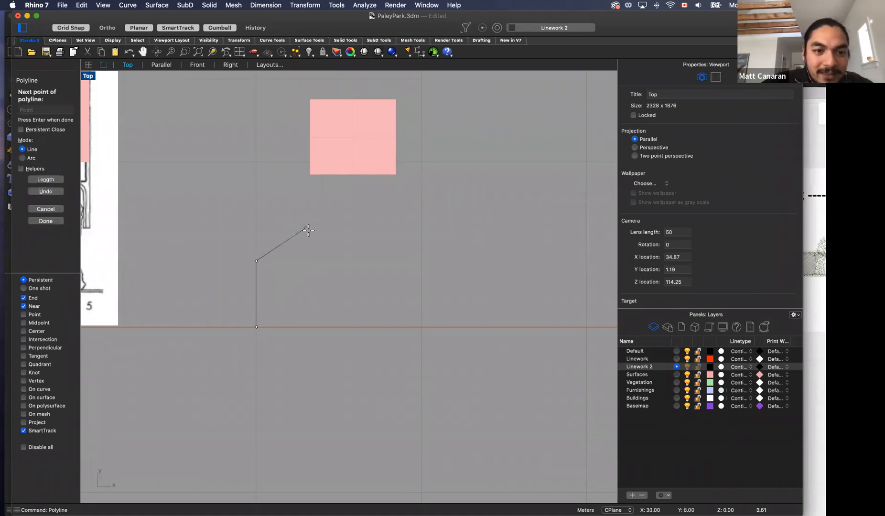
left_click(306, 228)
left_click(355, 261)
left_click(355, 327)
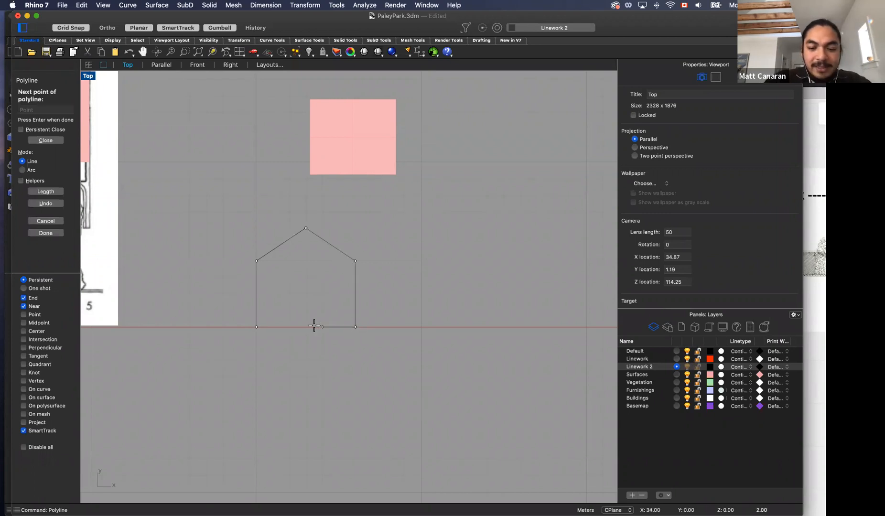
left_click(256, 327)
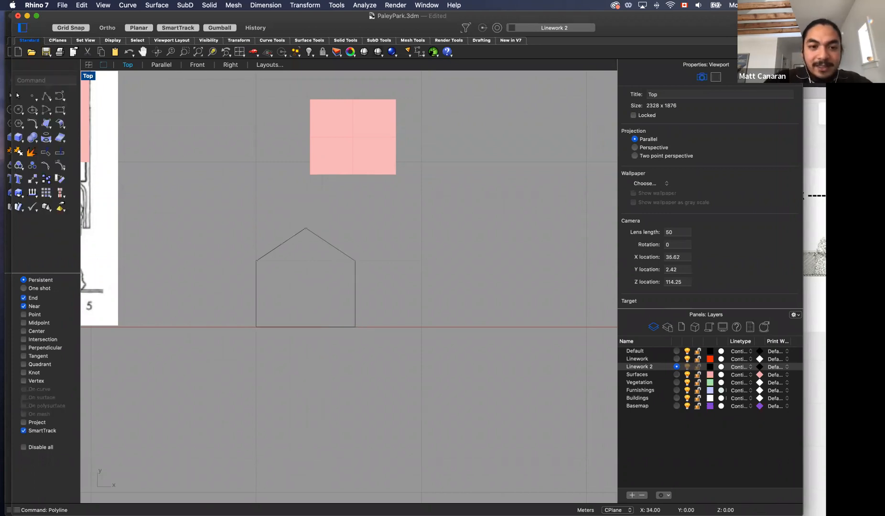
Step: Fill the closed house profile with a Patch surface using sample point spacing 1 and one U and V span
left_click(355, 283)
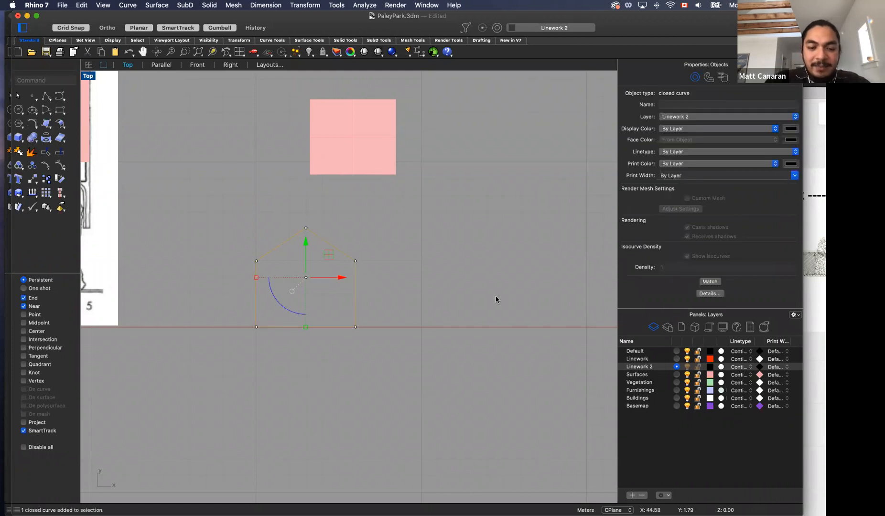
type("Patch")
key("Return")
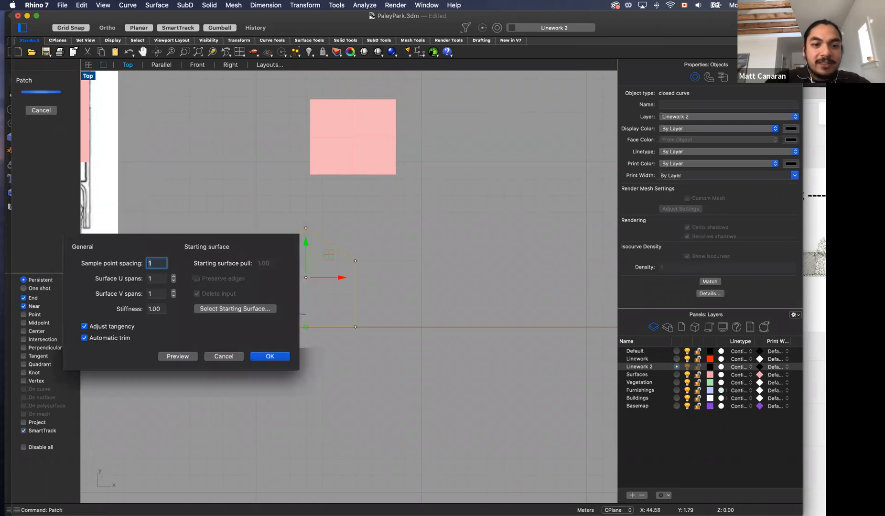
key("Return")
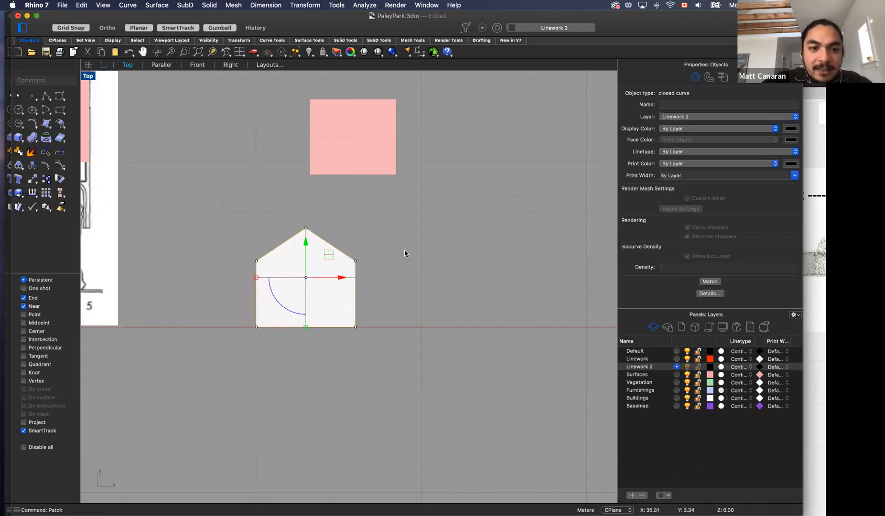
Step: Rotate the gabled patch surface upright in the Parallel view so its ridge points up
left_click(373, 269)
left_click(341, 275)
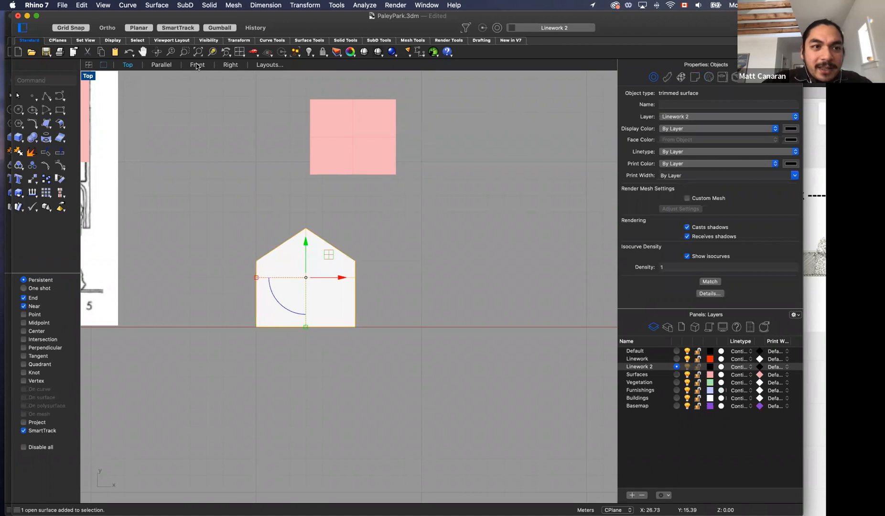
left_click(161, 65)
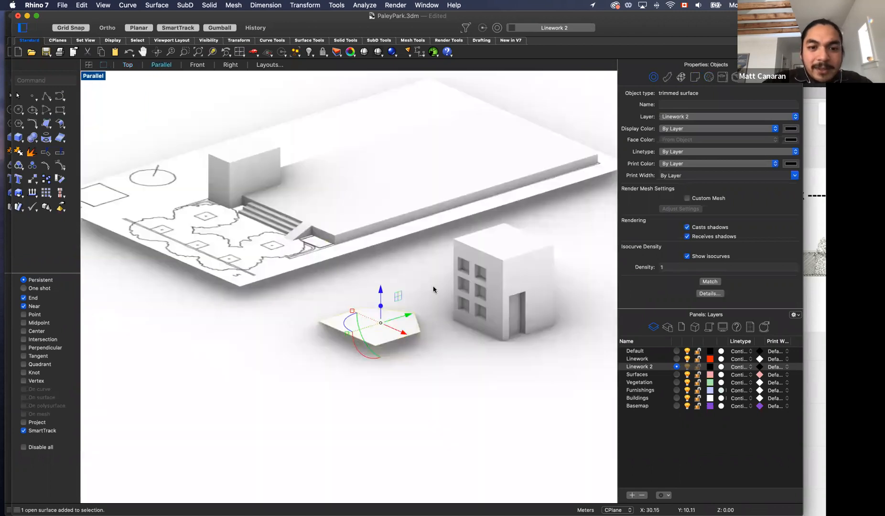
left_click(366, 352)
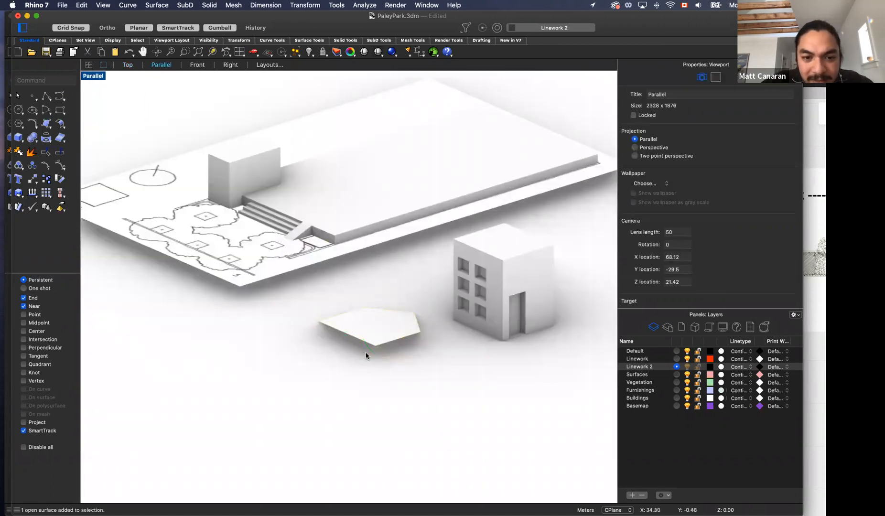
left_click(353, 341)
left_click_drag(371, 358, 437, 362, "shift")
left_click(430, 361)
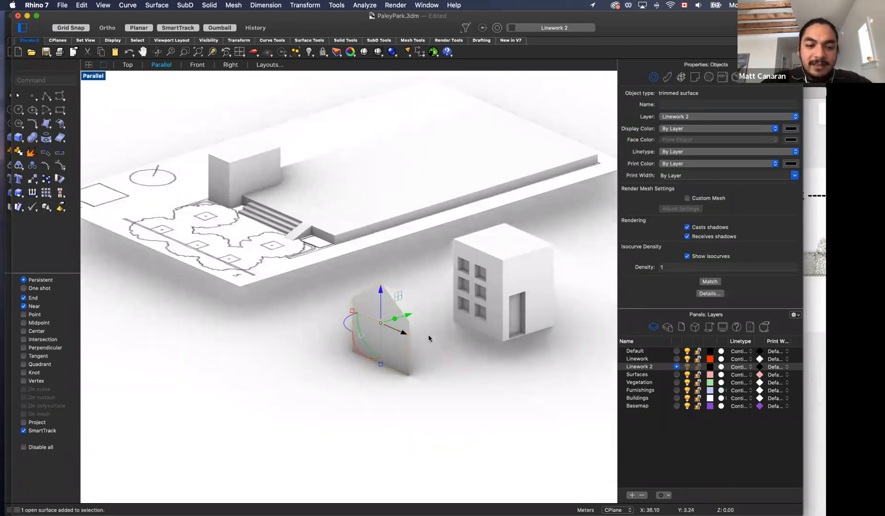
Step: Extrude the upright gabled surface 8 m into a solid house with ExtrudeSrf
type("extrudesrf")
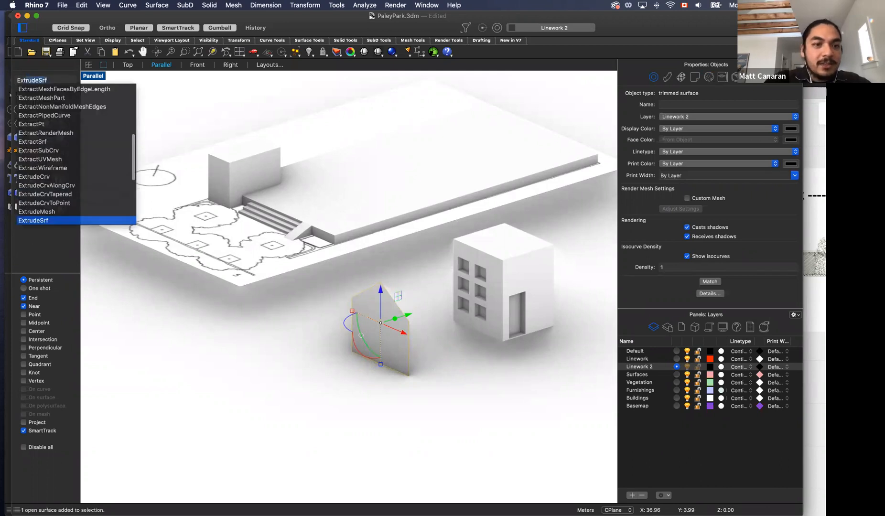
key("Return")
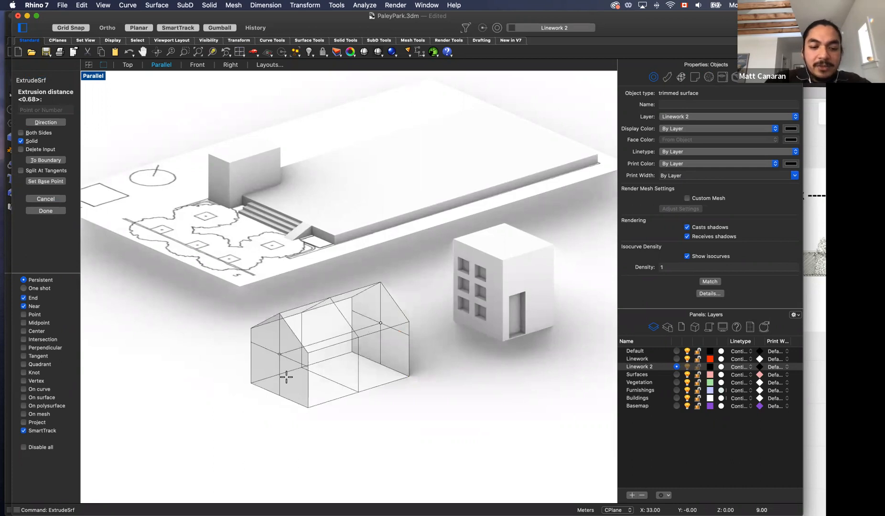
type("8m")
key("Return")
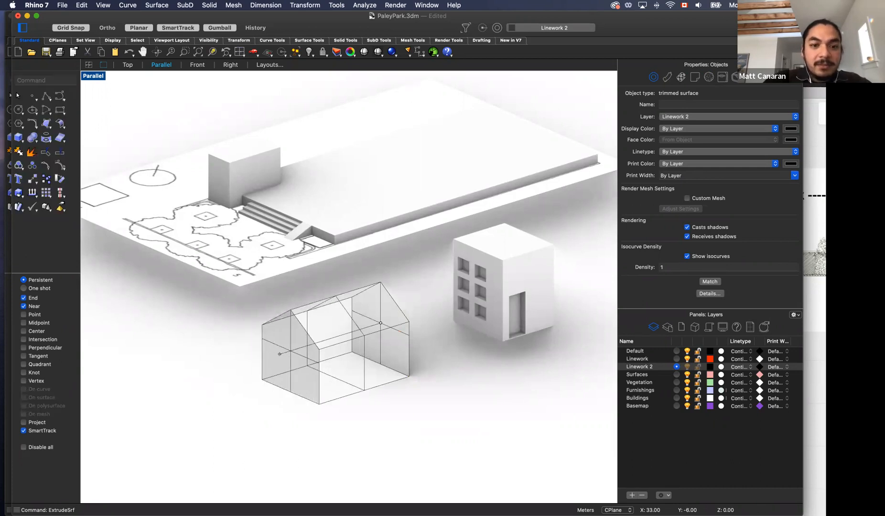
left_click(439, 380)
right_click_drag(381, 394, 357, 398)
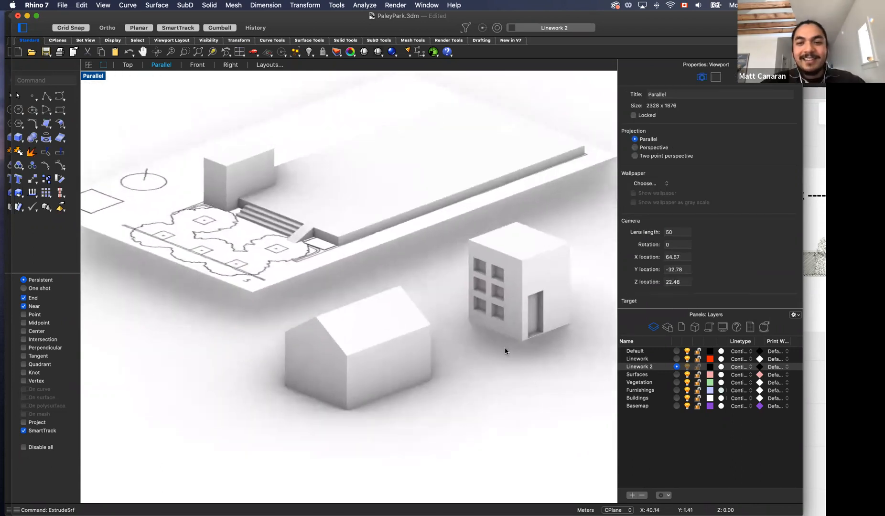
Step: Assign the windowed building and the gabled house to the Buildings layer
left_click(512, 258)
left_click(402, 321, "shift")
left_click(680, 127)
left_click(668, 116)
left_click(680, 125)
left_click(681, 118)
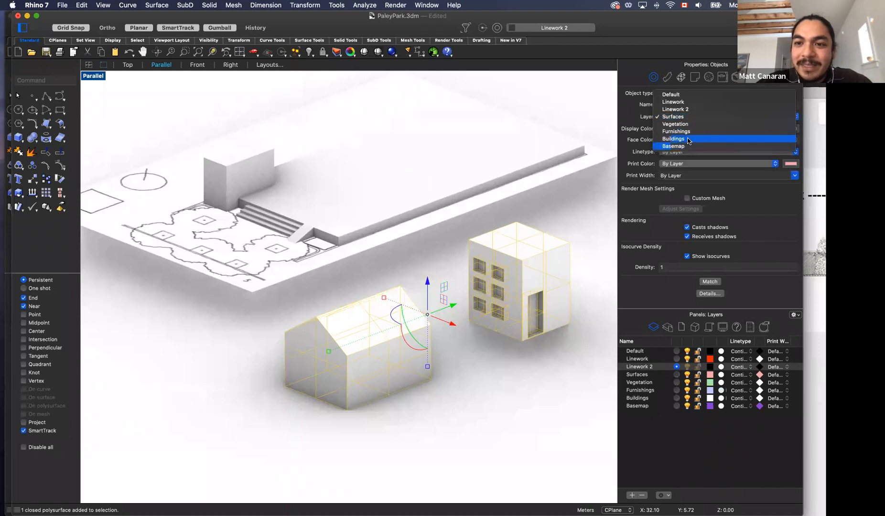
left_click(688, 139)
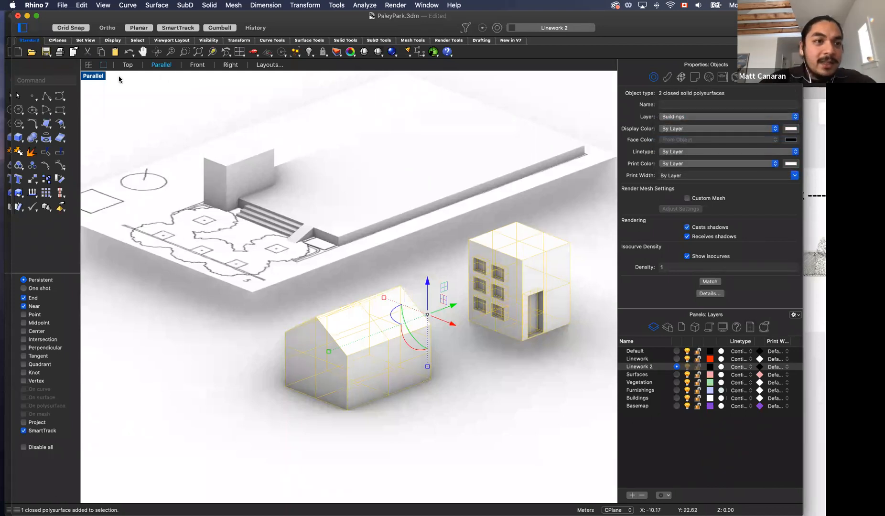
Step: Switch the Parallel view to Shaded display and clear the selection of the two buildings
left_click(90, 76)
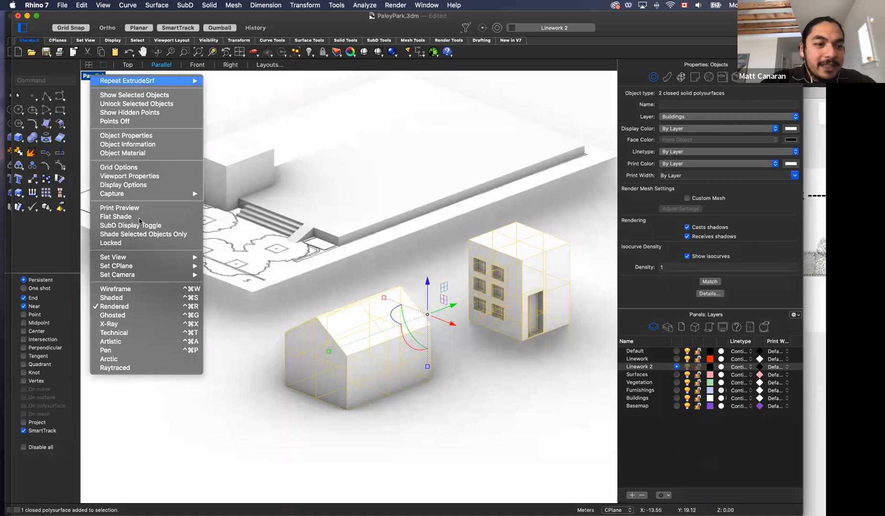
left_click(134, 298)
left_click(218, 336)
mouse_move(226, 334)
right_mouse_down()
mouse_move(242, 338)
mouse_move(214, 331)
right_mouse_up()
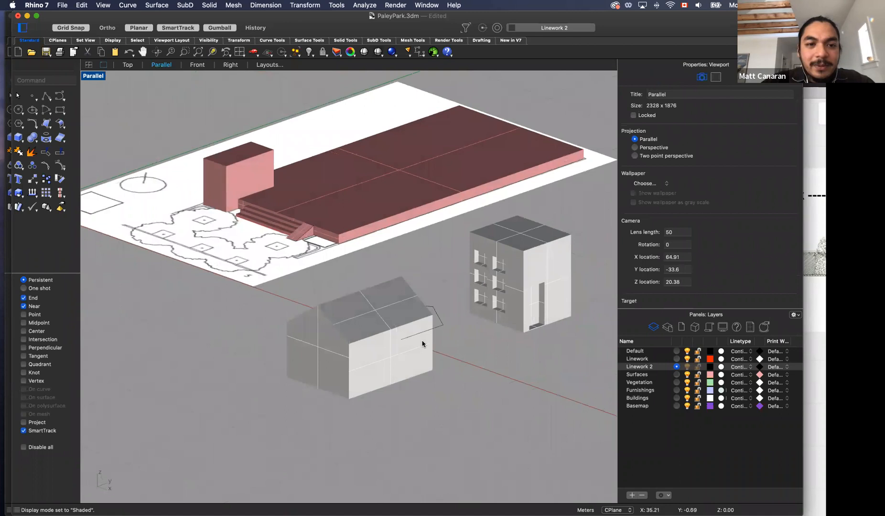
Step: Delete the leftover closed house profile curve at the gabled house
left_click(438, 315)
right_click_drag(452, 352, 442, 369)
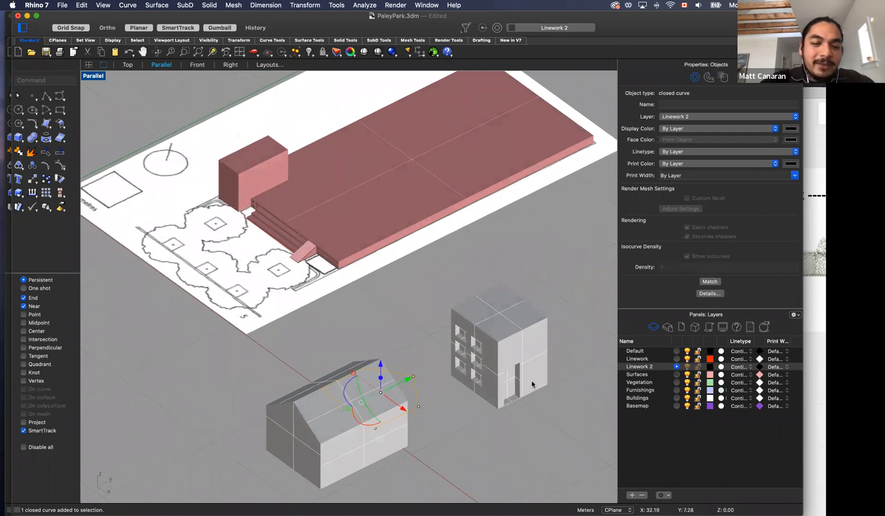
right_click_drag(473, 381, 420, 378)
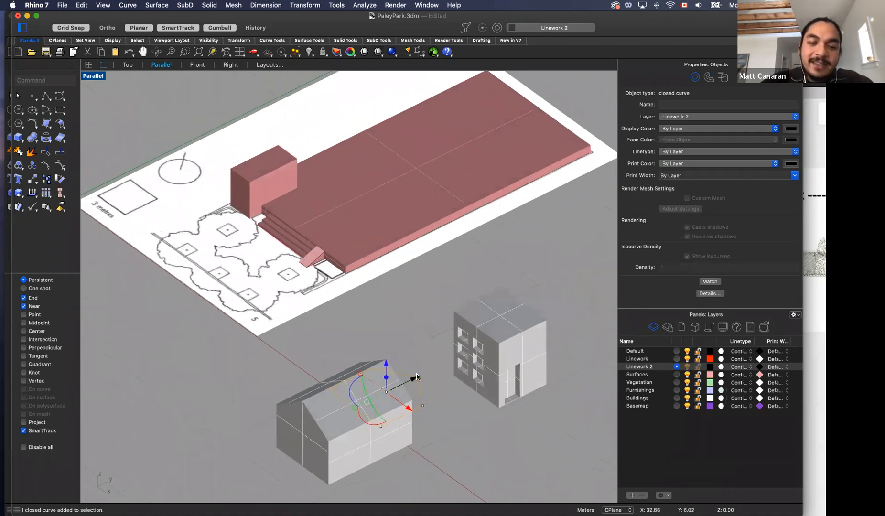
right_click_drag(432, 412, 457, 413)
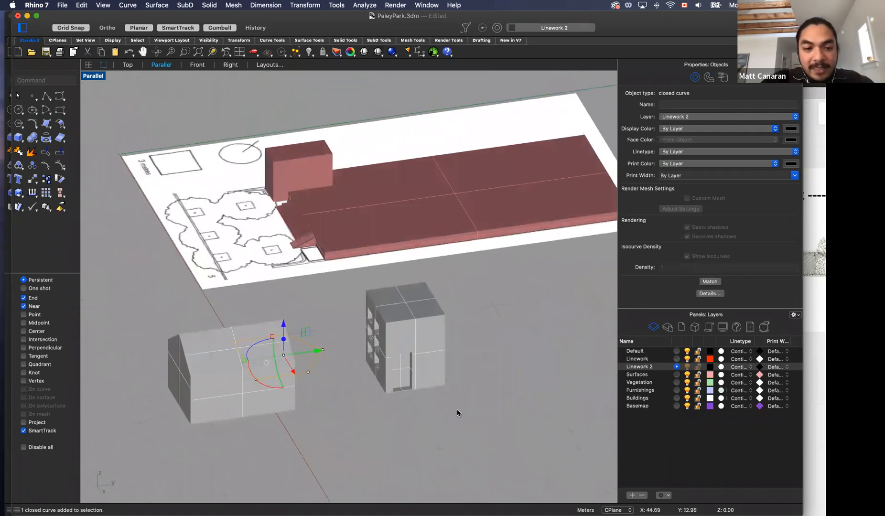
key("Delete")
Step: Examine the finished park model's buildings, trees, furnishings and lamp posts beside the working model
right_click_drag(218, 410, 254, 399)
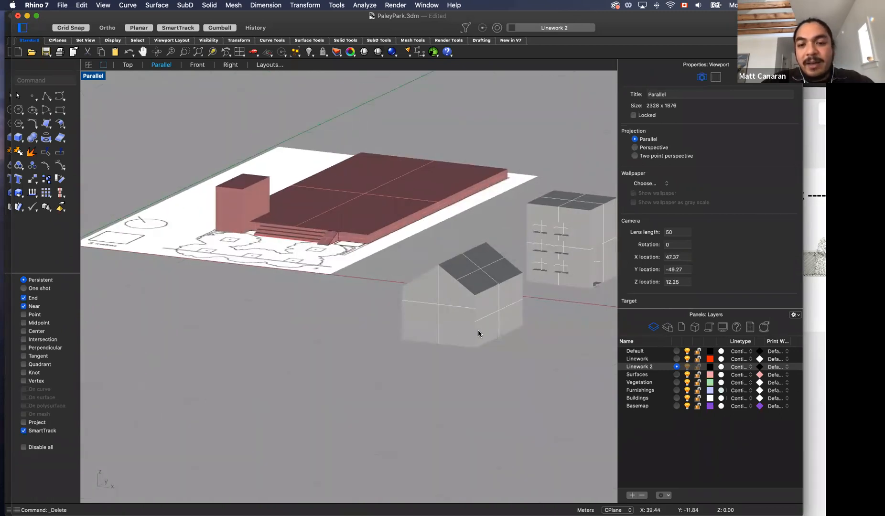
scroll(529, 302, "down", 3)
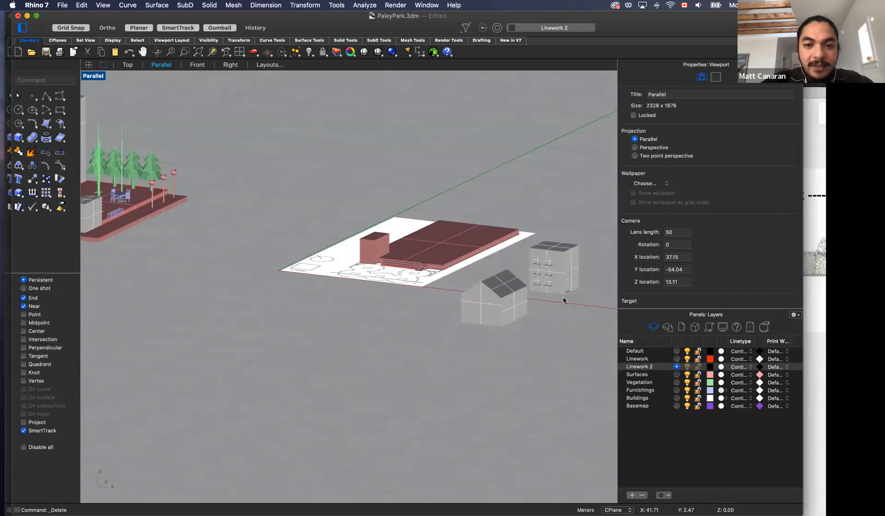
scroll(564, 300, "down", 5)
scroll(267, 215, "up", 5)
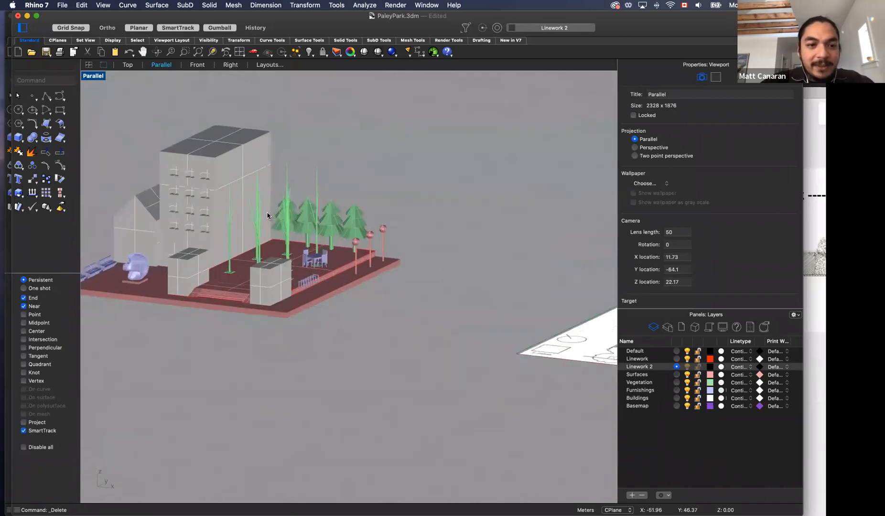
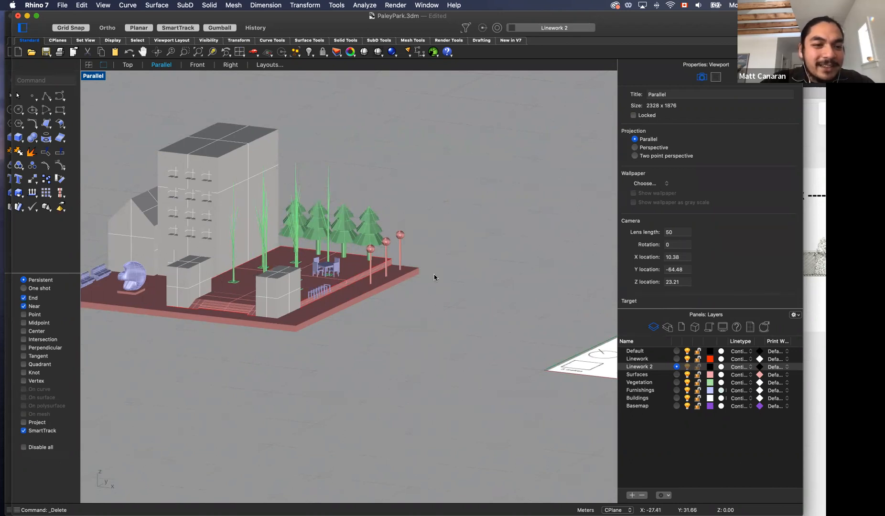
scroll(472, 221, "down", 5)
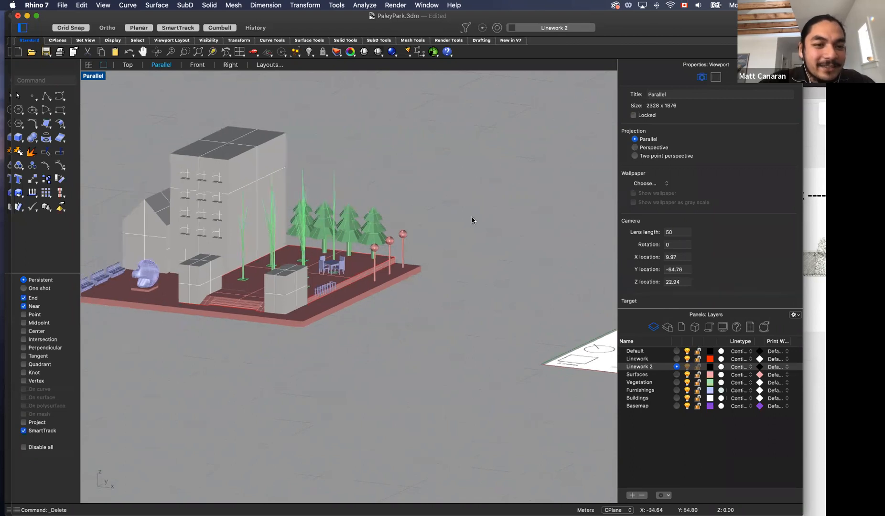
scroll(370, 207, "up", 5)
scroll(373, 207, "up", 4)
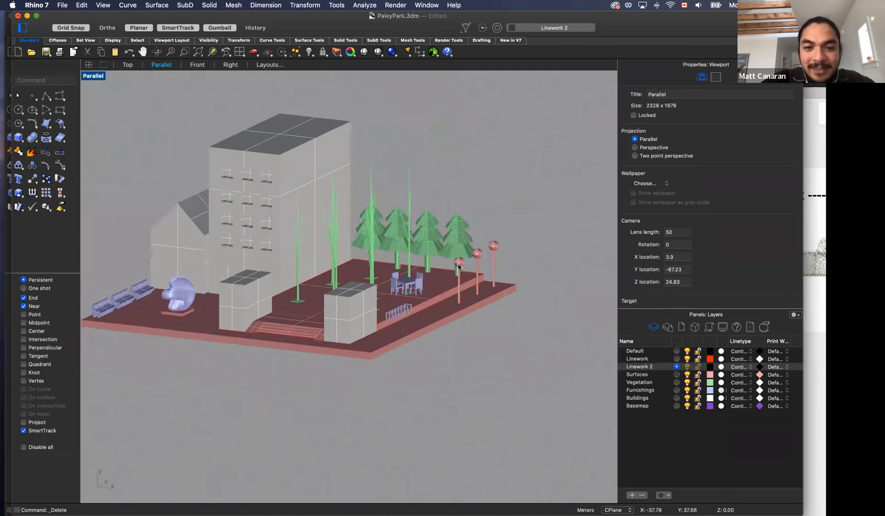
scroll(212, 219, "down", 6)
scroll(401, 286, "up", 3)
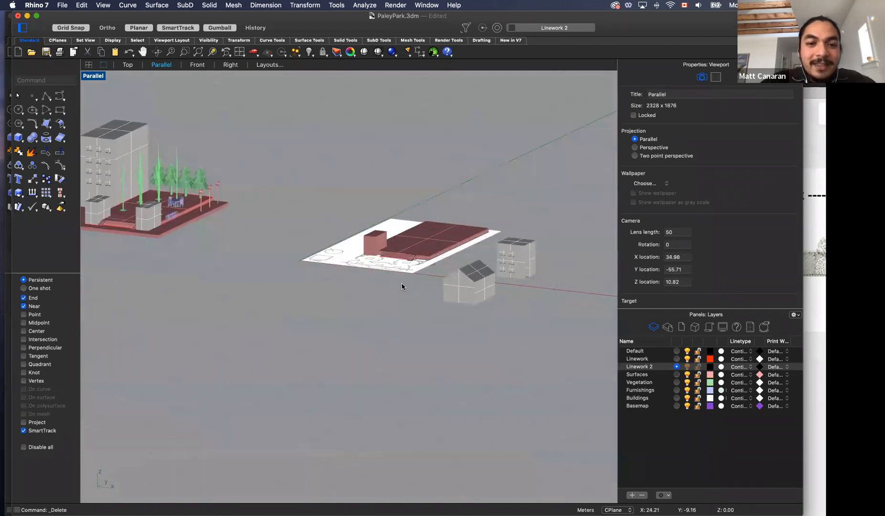
scroll(402, 285, "up", 2)
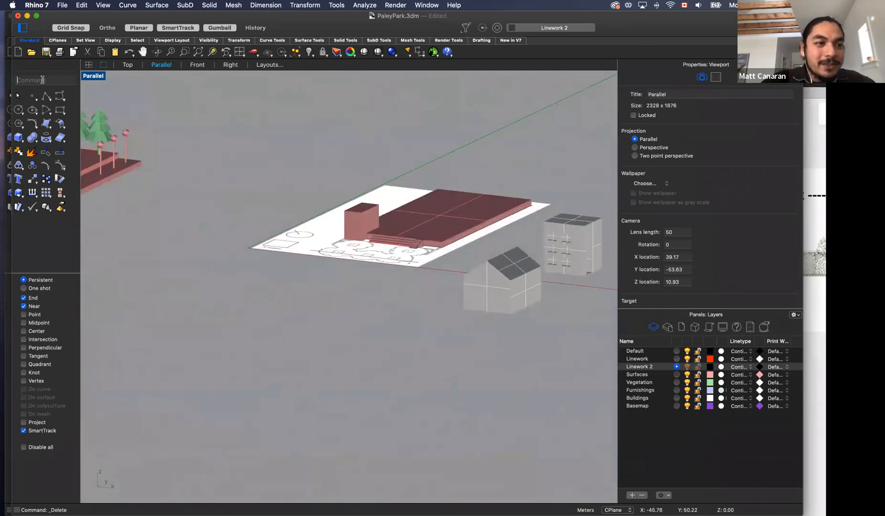
Step: Create a vertical solid cylinder as a lamp post in front of the basemap, with radius 0.07 m and height 3 m
type("cy")
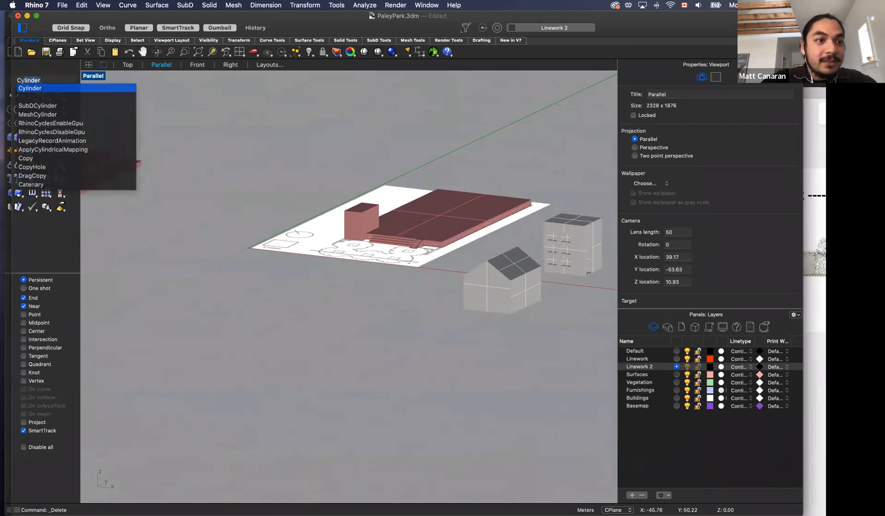
key("Return")
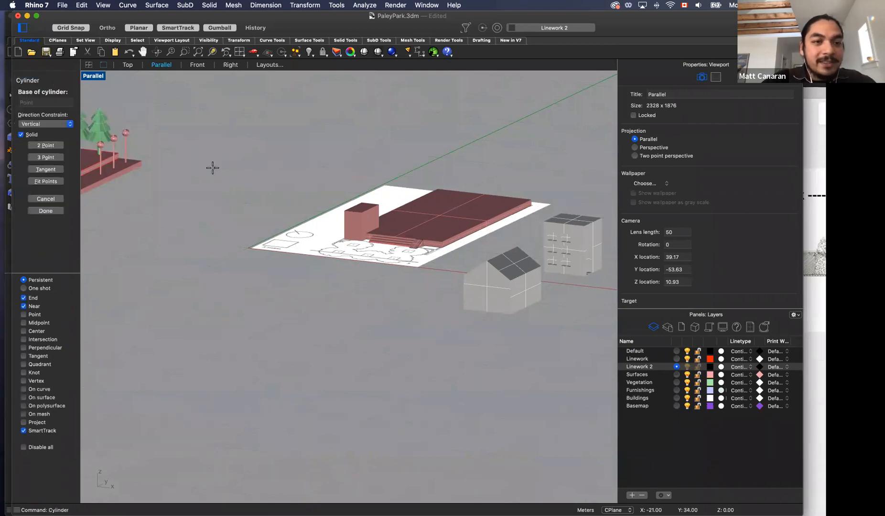
scroll(212, 167, "up", 3)
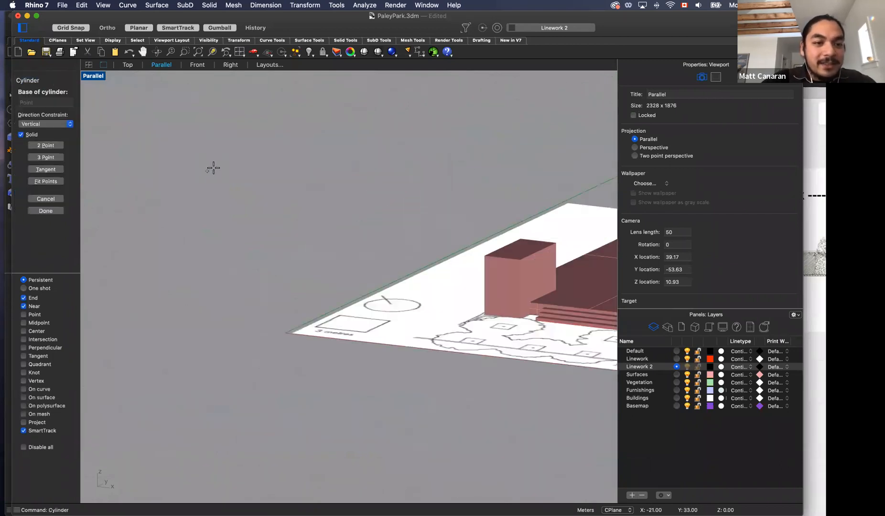
left_click(367, 388)
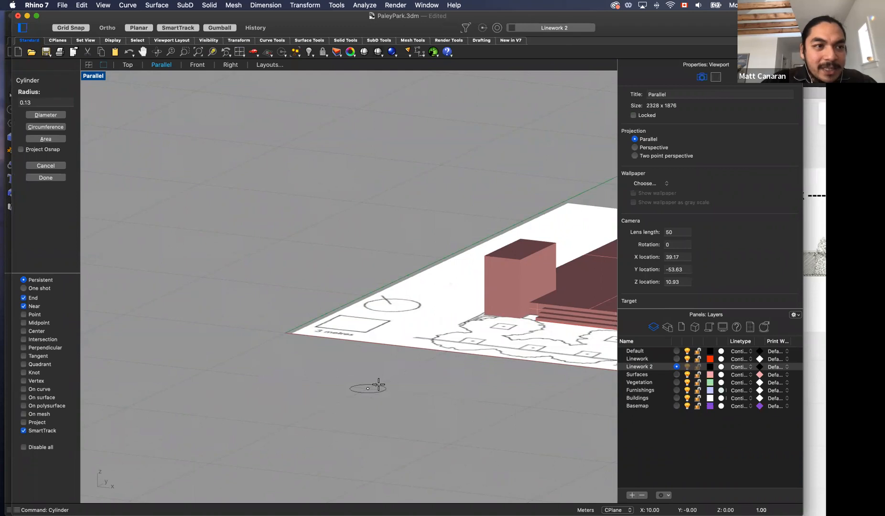
left_click(17, 102)
left_click_drag(17, 103, 41, 105)
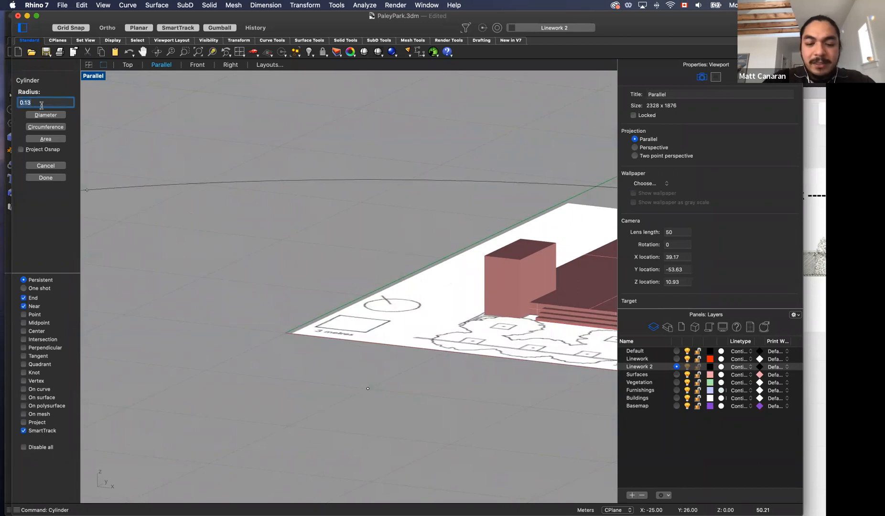
type("7")
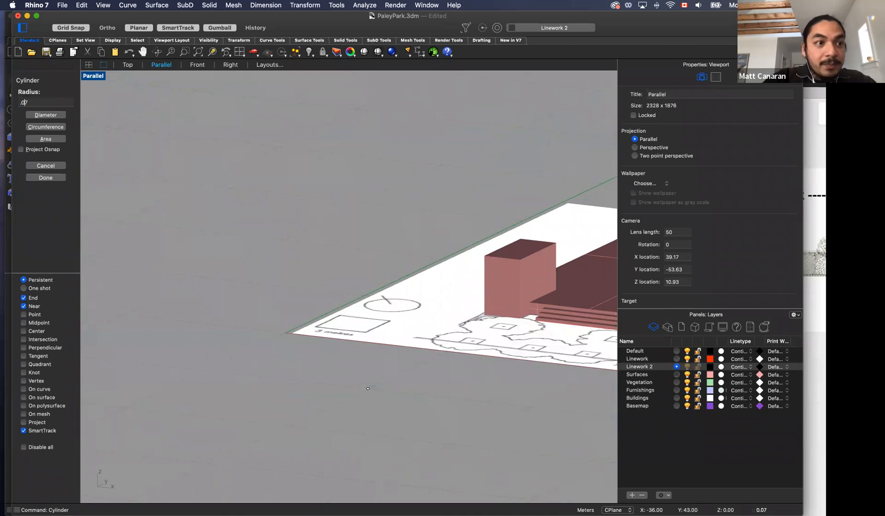
key("Return")
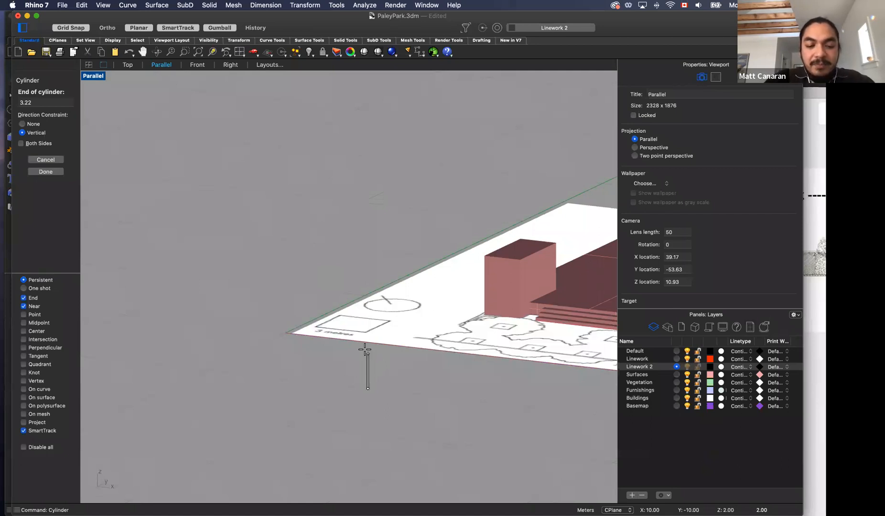
type("3")
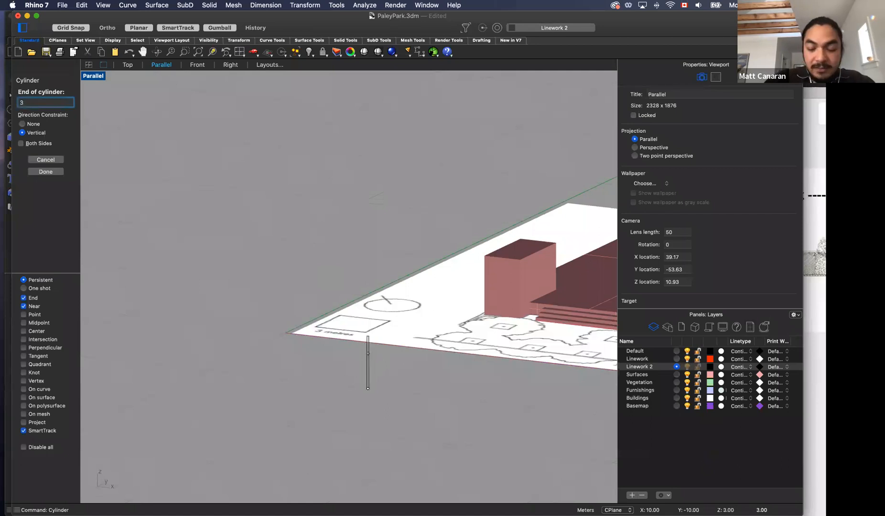
key("Return")
right_click_drag(344, 402, 484, 393)
scroll(485, 380, "up", 5)
scroll(472, 420, "left", 5)
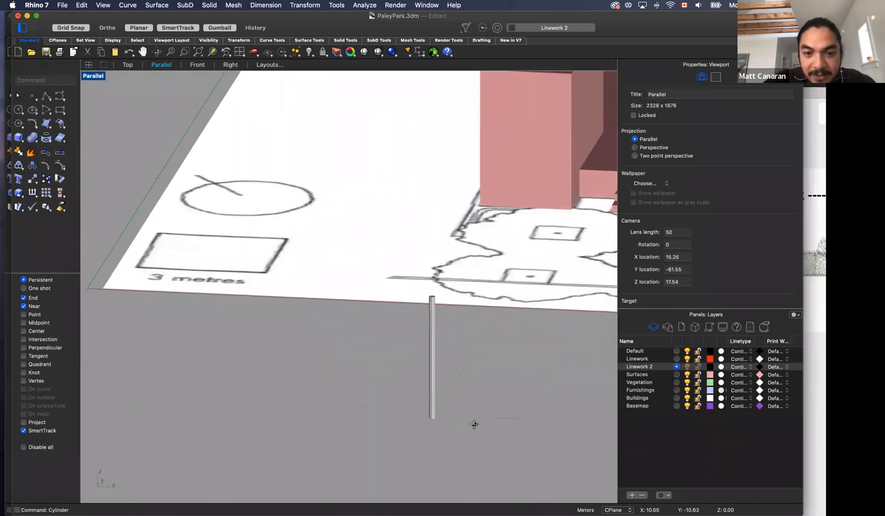
scroll(471, 427, "left", 3)
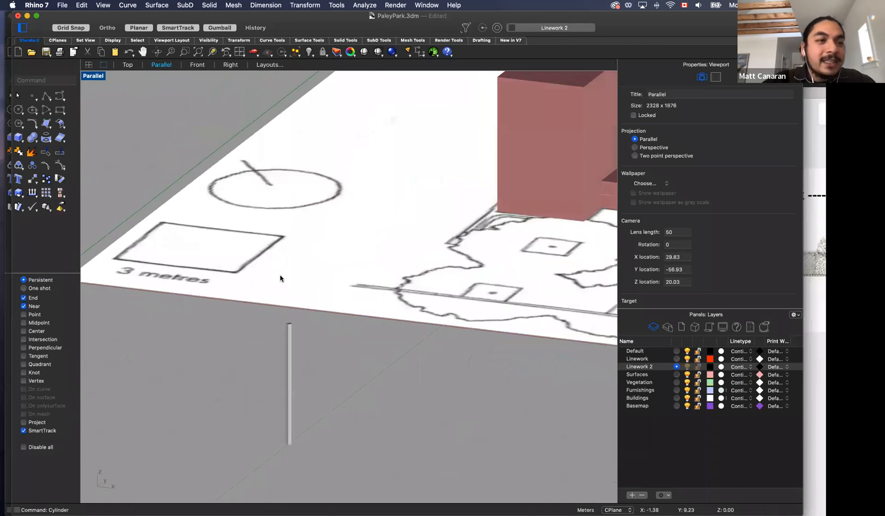
left_click(31, 135)
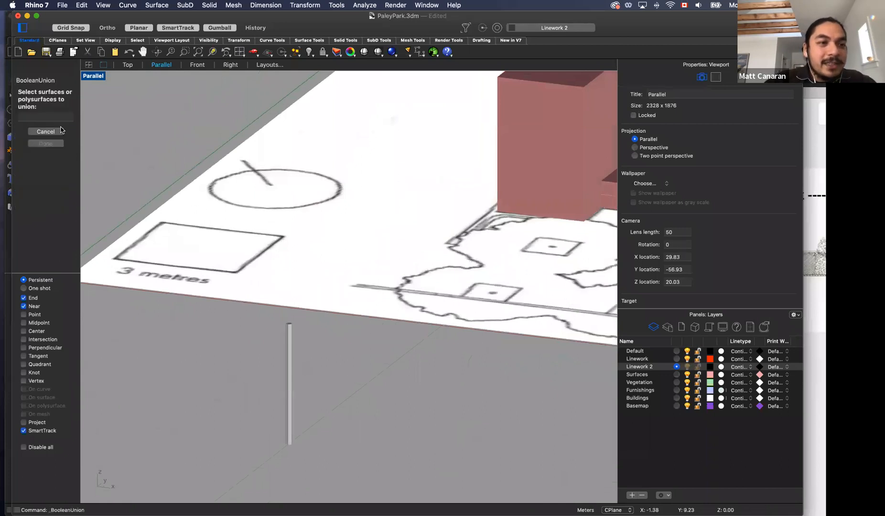
key("Escape")
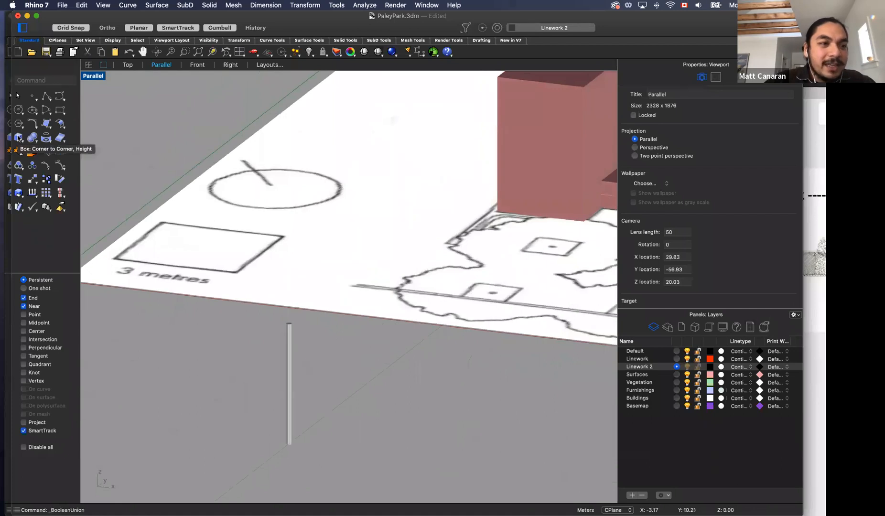
left_click(18, 137)
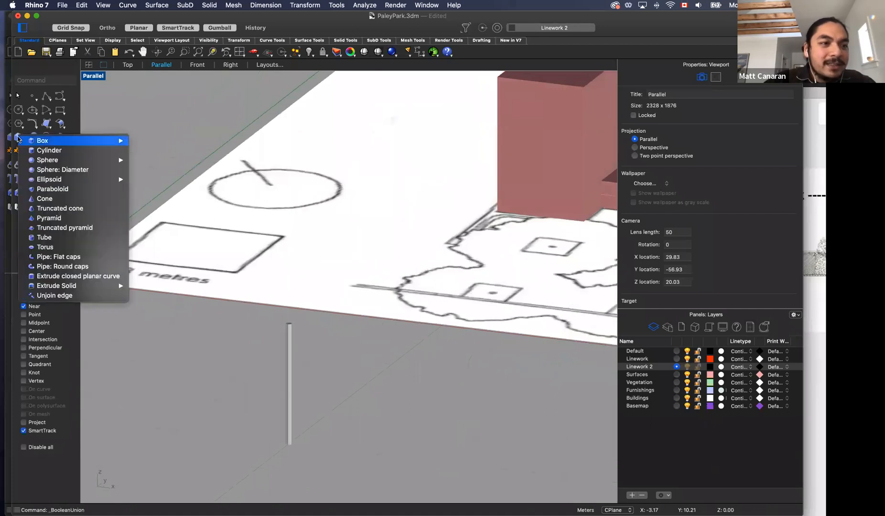
key("Escape")
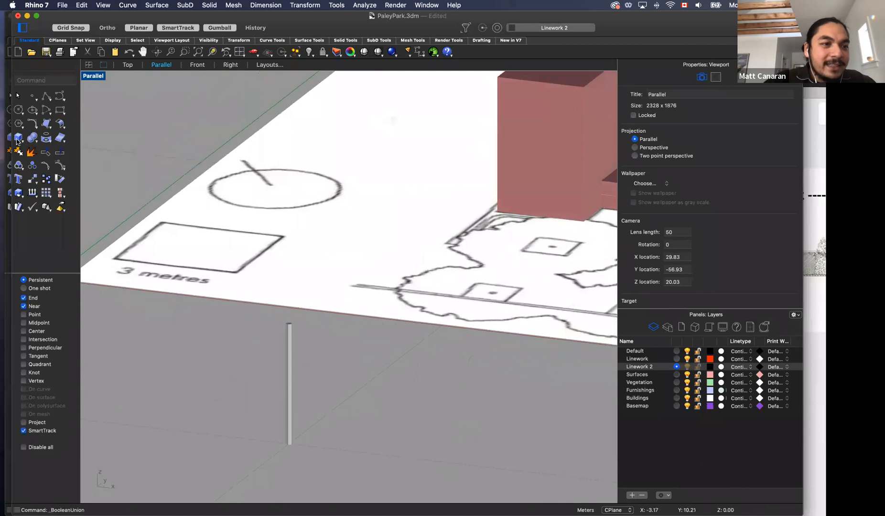
Step: Add a center-radius sphere of about 0.4 m radius, centred on the lamp post's top face, as the lamp globe
left_click(18, 140)
mouse_move(62, 163)
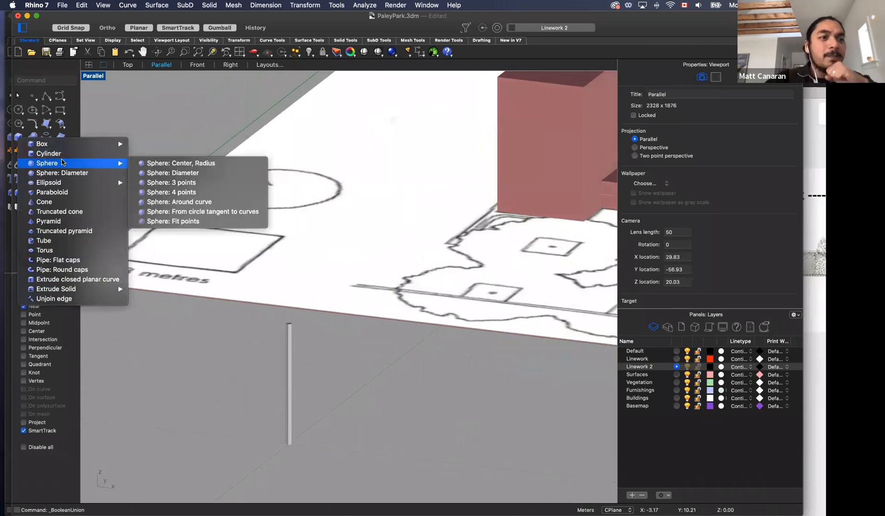
left_click(193, 165)
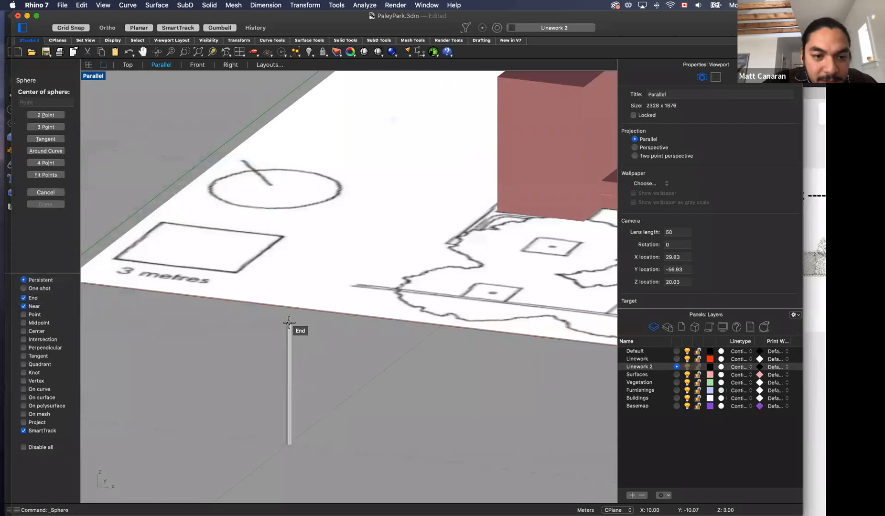
scroll(288, 323, "up", 6)
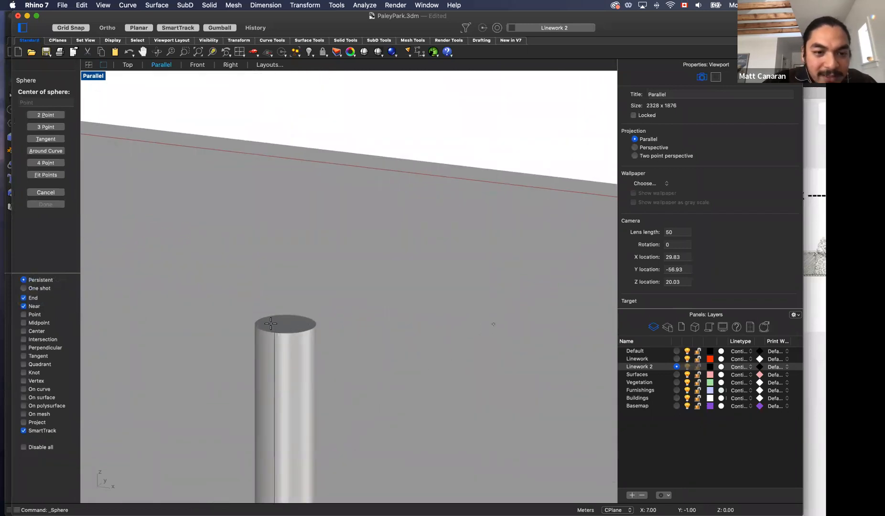
scroll(281, 329, "up", 1)
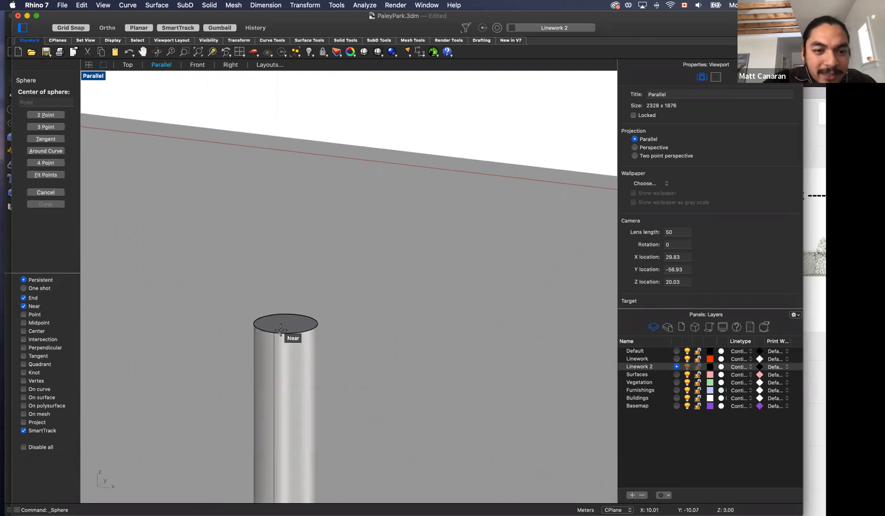
scroll(281, 329, "up", 3)
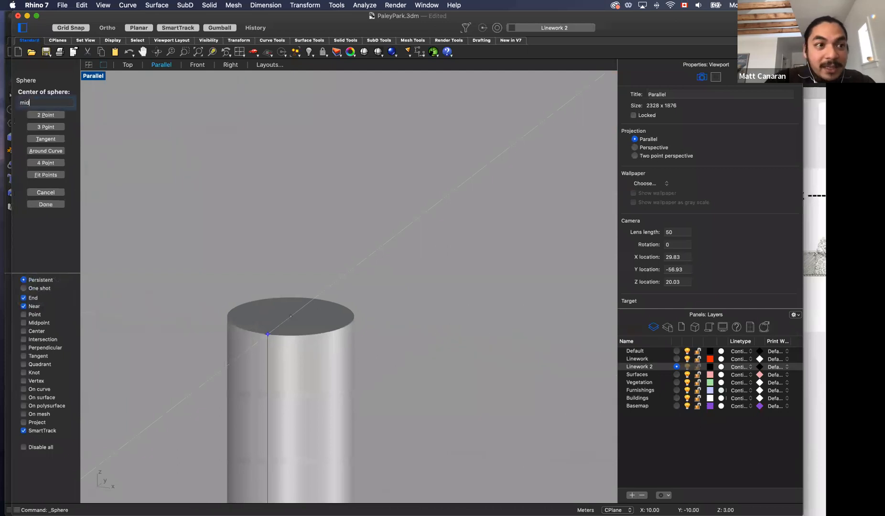
left_click(291, 316)
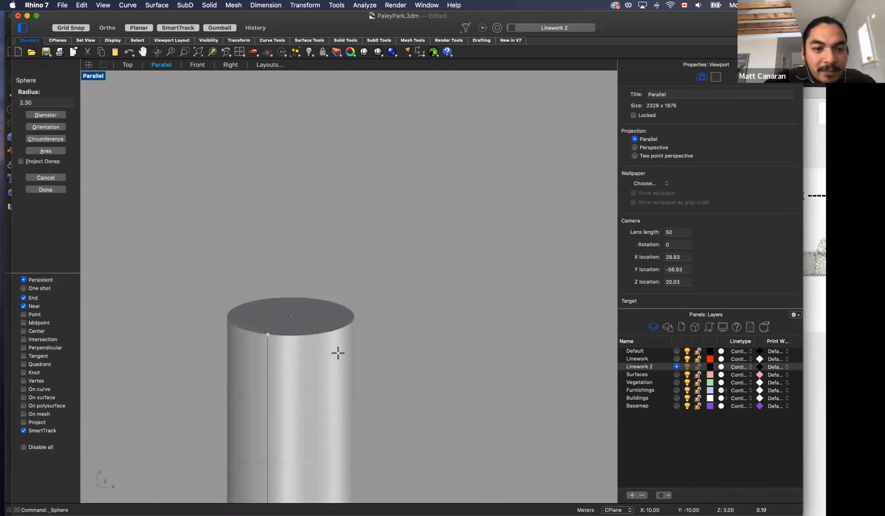
scroll(311, 312, "down", 1)
scroll(311, 313, "down", 5)
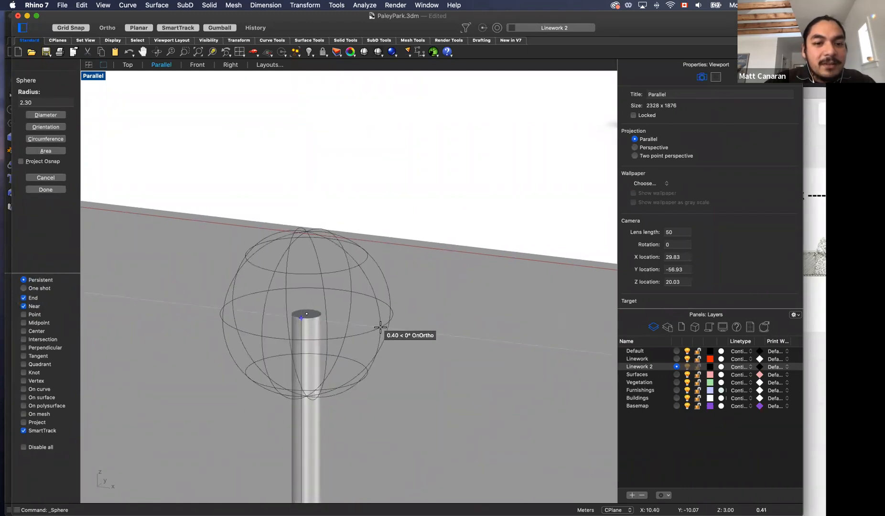
left_click(381, 327)
scroll(425, 276, "down", 10)
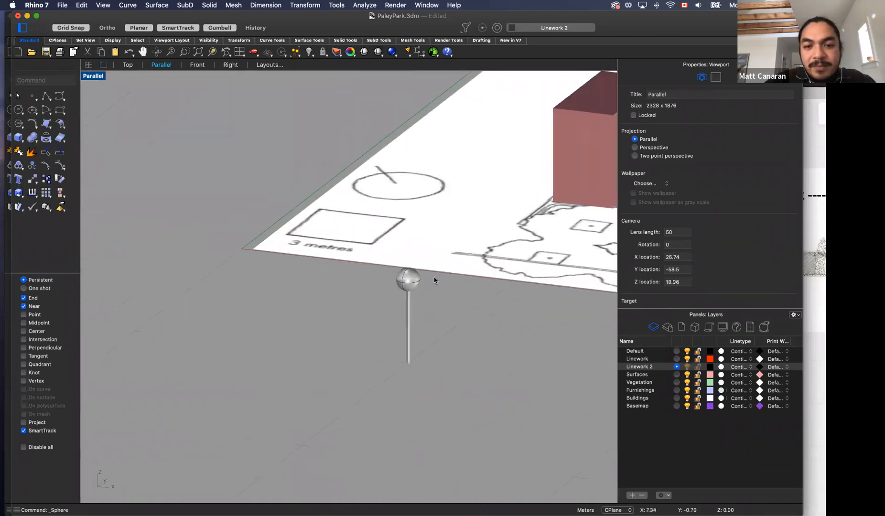
Step: Try to scale the lamp globe with the gumball, and undo the scaling
left_click(410, 289)
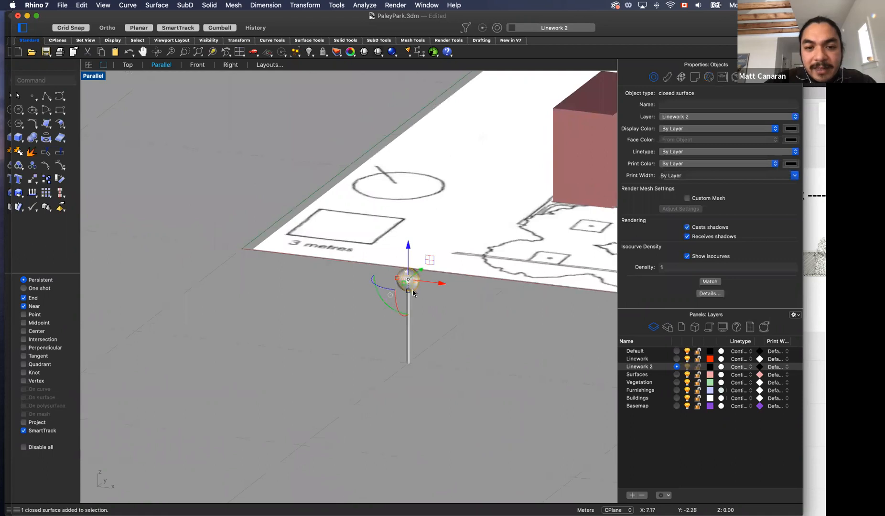
scroll(409, 292, "up", 6)
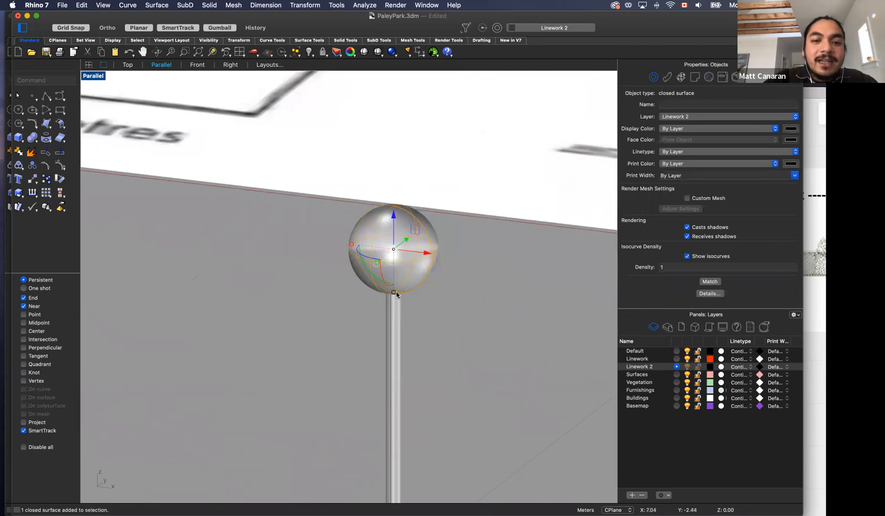
left_click_drag(393, 295, 393, 285)
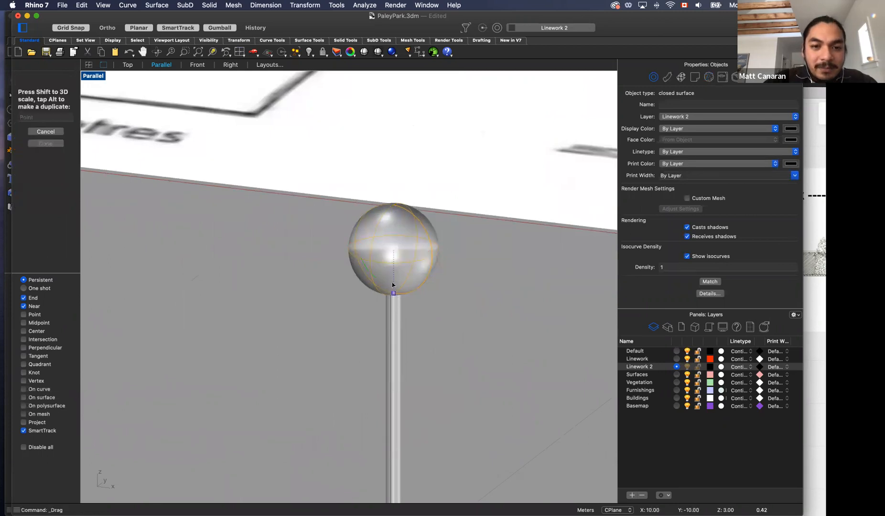
left_click_drag(374, 285, 353, 281)
scroll(479, 312, "down", 3)
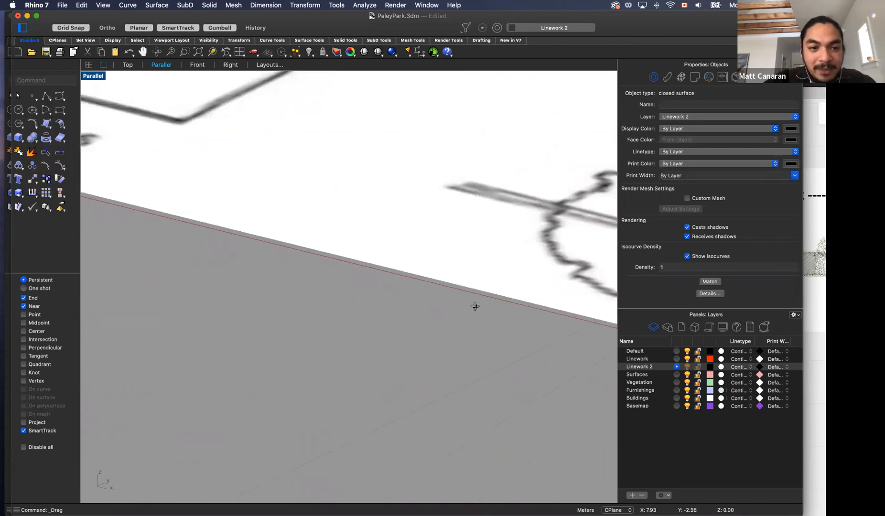
key("super+z")
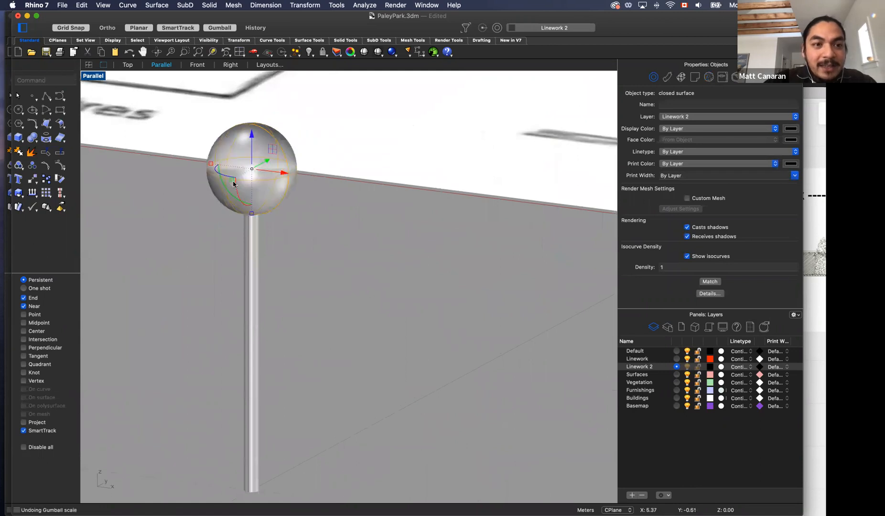
Step: Turn off Grid Snap and scale the lamp globe uniformly to about 0.42 m radius
left_click_drag(232, 181, 201, 194)
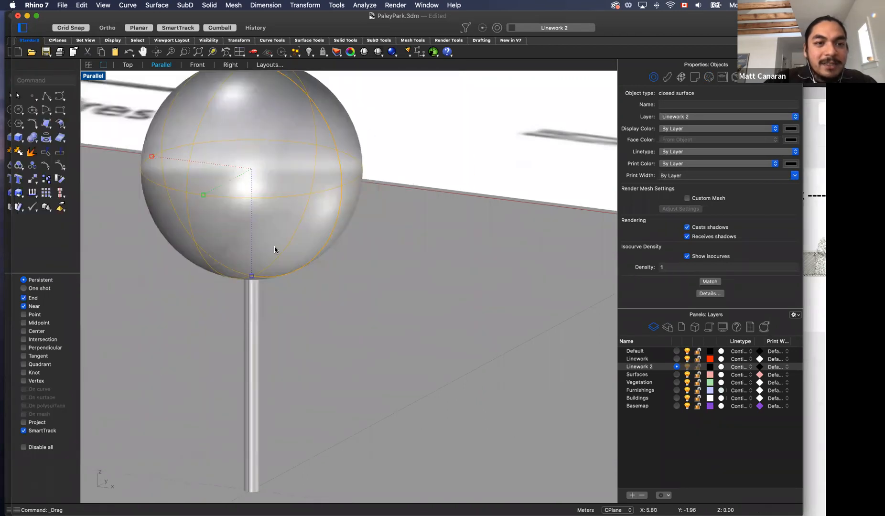
left_click(74, 29)
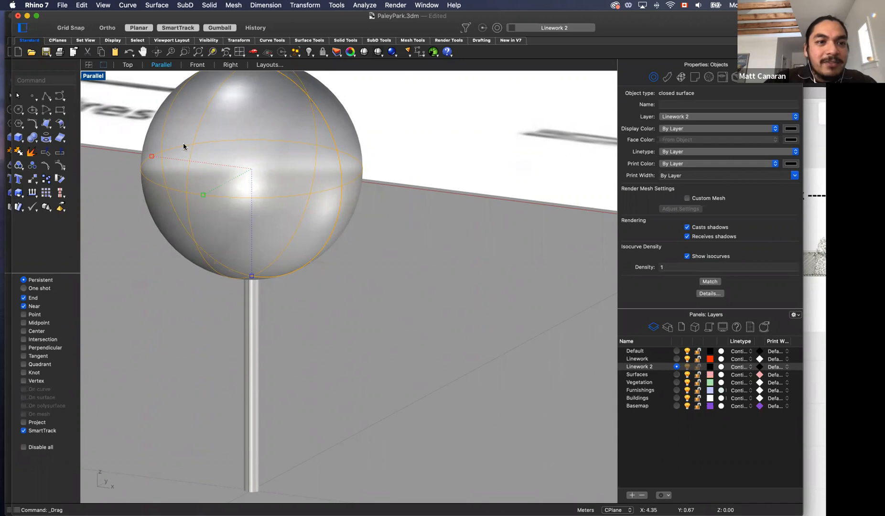
left_click_drag(203, 195, 234, 185, "shift")
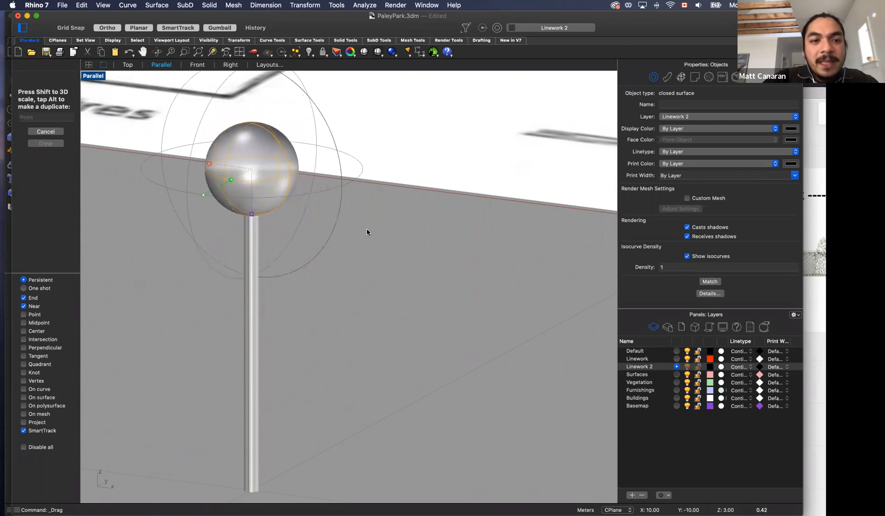
left_click(382, 236)
scroll(365, 234, "down", 2)
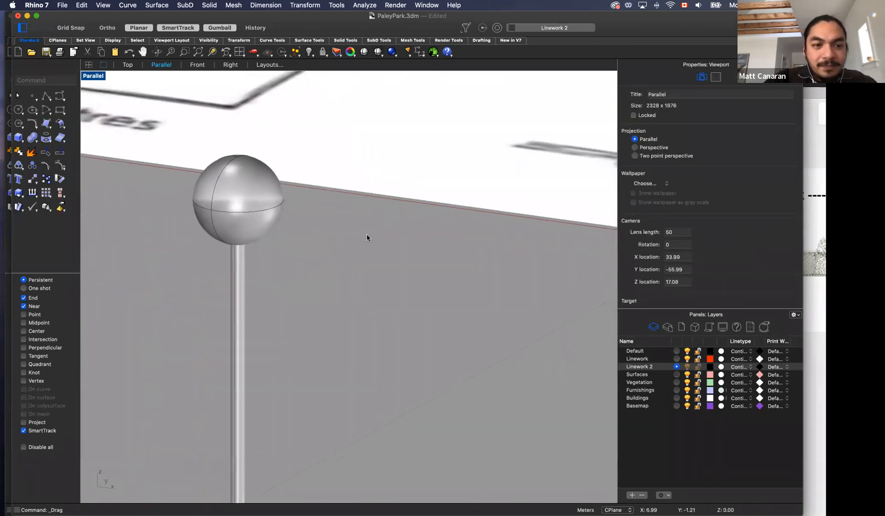
Step: Shrink the lamp globe uniformly about its centre to a radius of about 0.28 m
scroll(367, 234, "down", 4)
left_click(326, 234)
scroll(325, 232, "up", 5)
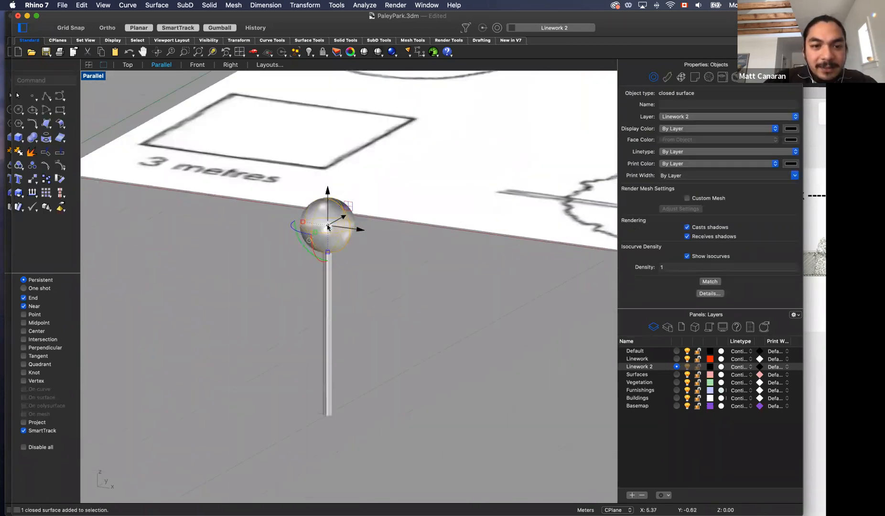
scroll(308, 238, "down", 2)
left_click_drag(302, 242, 310, 238, "shift")
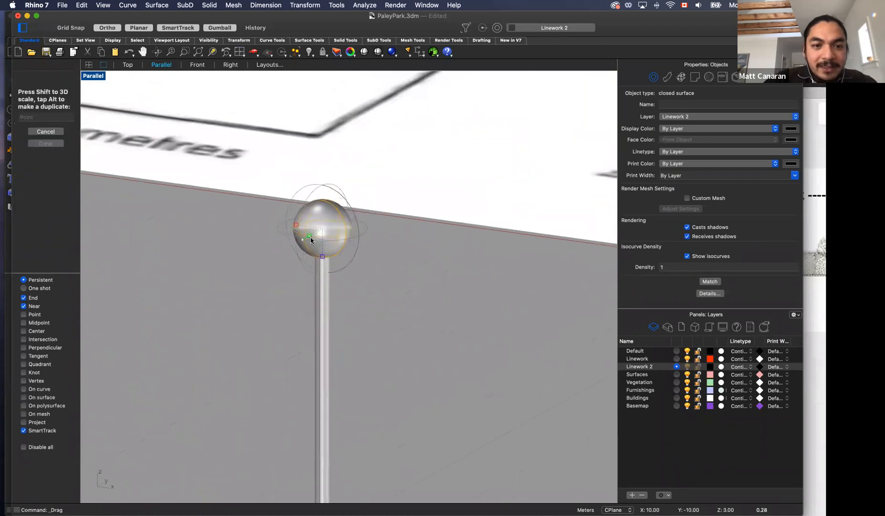
scroll(310, 237, "down", 2)
left_click(382, 264)
scroll(381, 263, "down", 4)
scroll(381, 261, "down", 5)
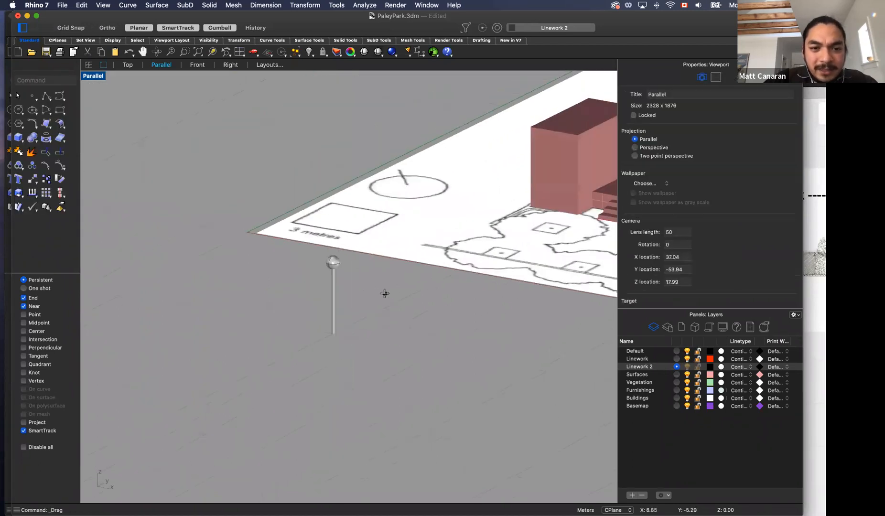
Step: Assign the lamp post's cylinder and globe to the Furnishings layer
left_click_drag(262, 254, 335, 367)
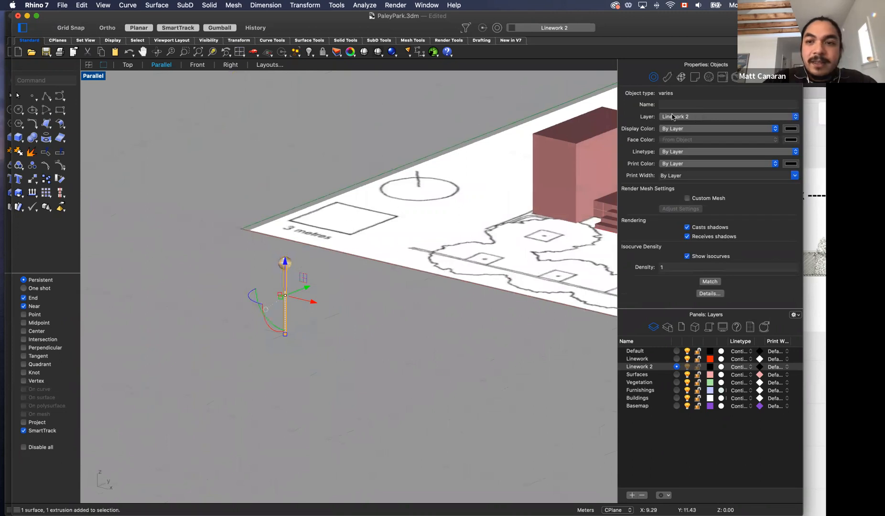
left_click(677, 118)
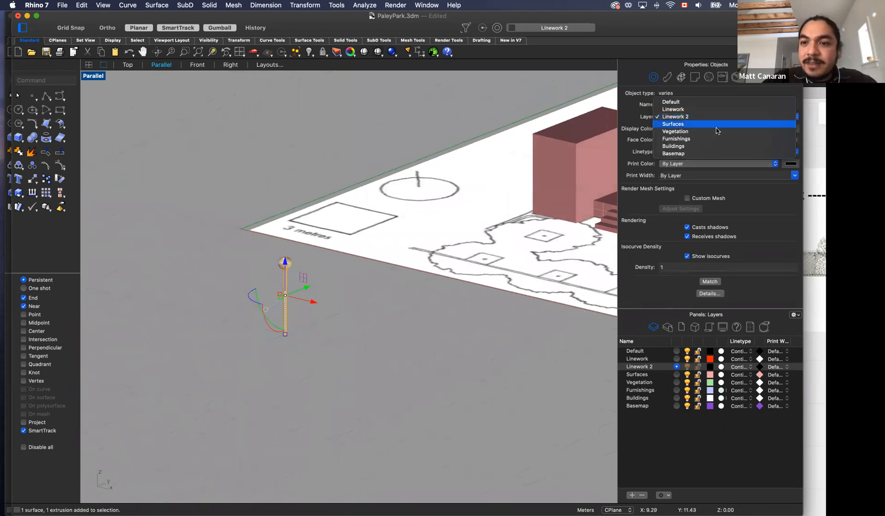
left_click(676, 138)
left_click(337, 322)
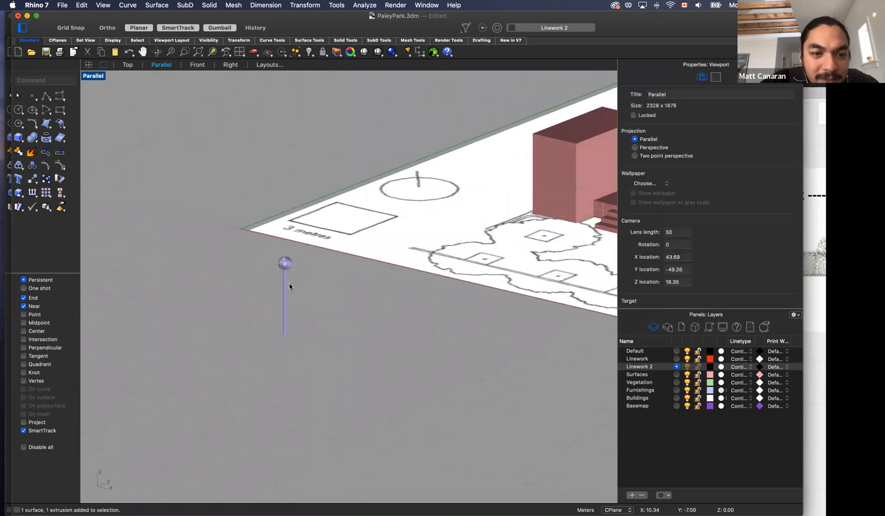
Step: Group the lamp post's cylinder and globe into one unit
scroll(336, 322, "down", 1)
left_click_drag(261, 256, 318, 348)
type("Group")
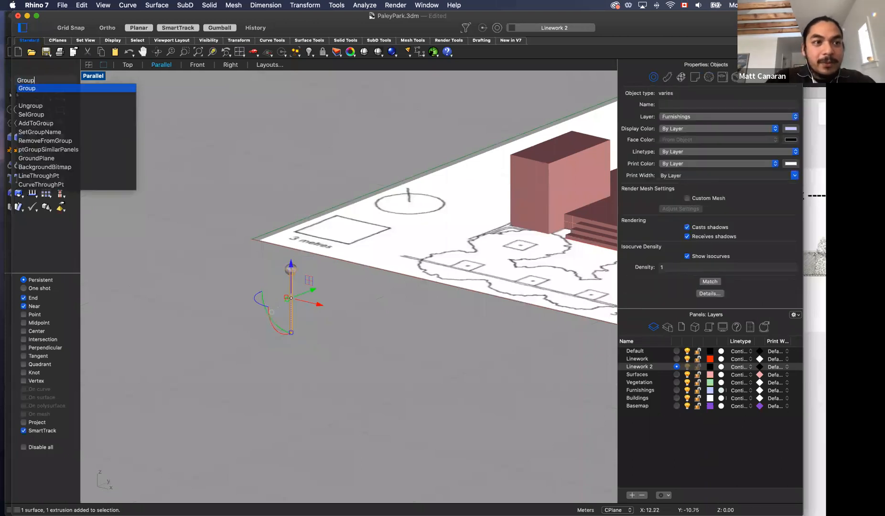
key("Return")
left_click(312, 337)
Step: Try moving the grouped lamp post across the ground as one unit, and undo the move
left_click(290, 275)
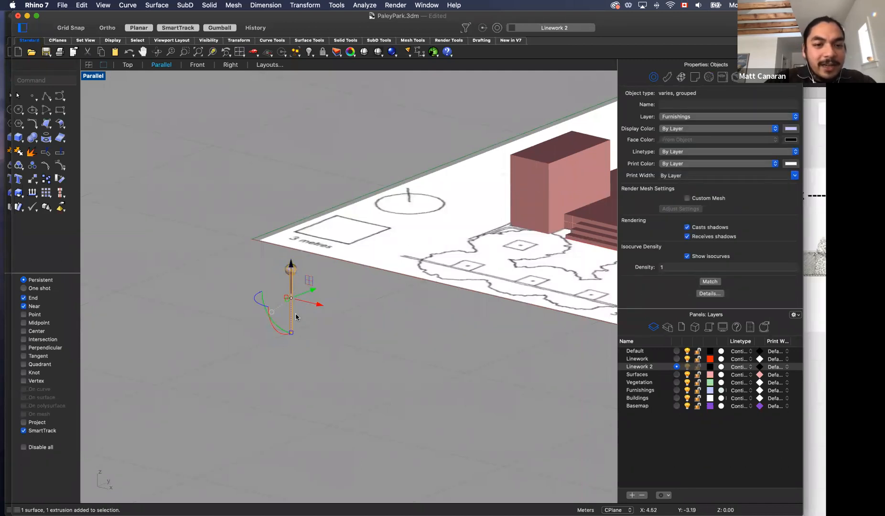
left_click_drag(309, 281, 286, 293)
left_click(438, 311)
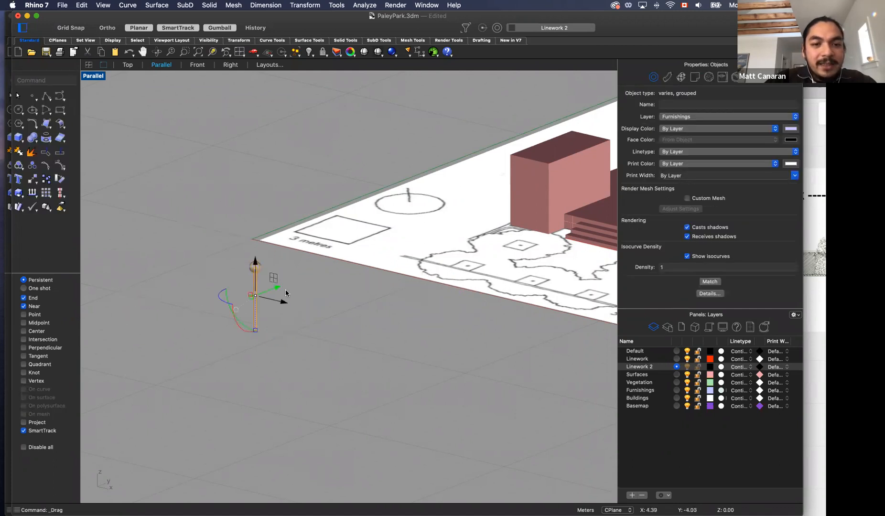
left_click(307, 321)
key("super+z")
key("super+z")
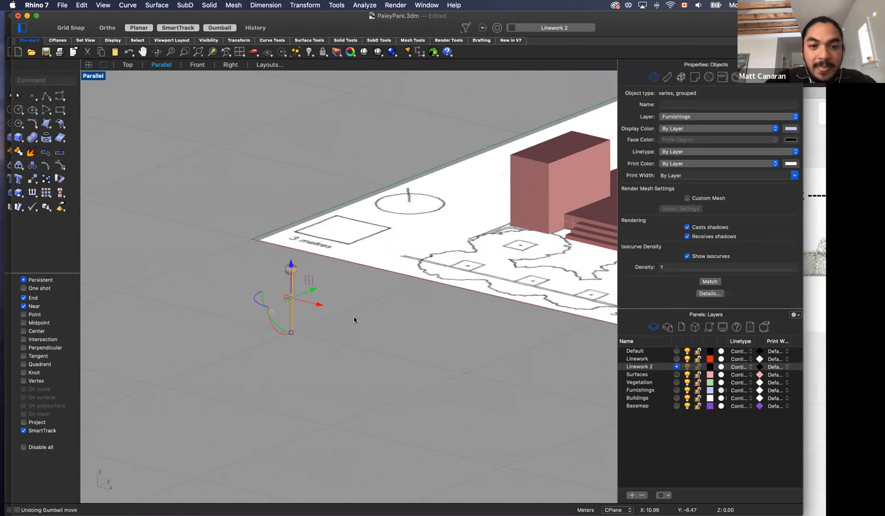
left_click(363, 333)
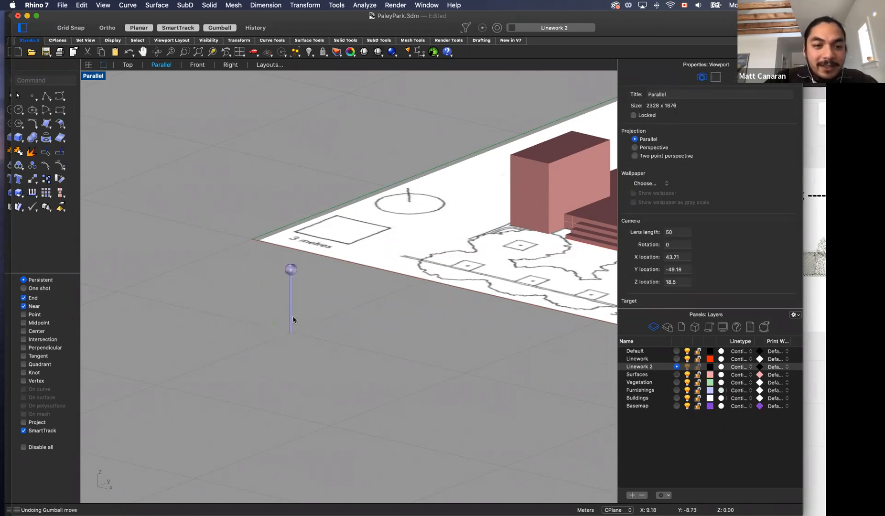
Step: Start a rectangular array of the grouped lamp post with 1 in X, 6 in Y and 1 in Z
scroll(293, 319, "up", 3)
scroll(292, 319, "up", 3)
left_click(287, 280)
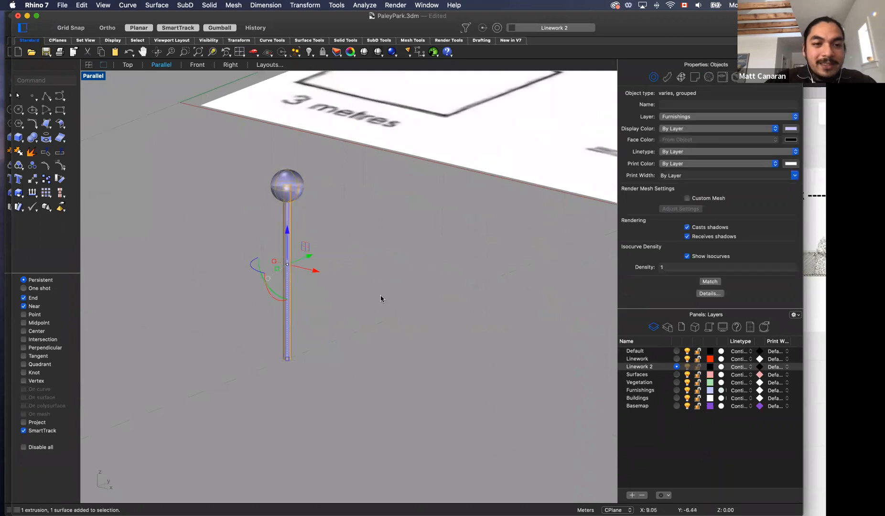
scroll(378, 299, "down", 2)
scroll(377, 296, "down", 2)
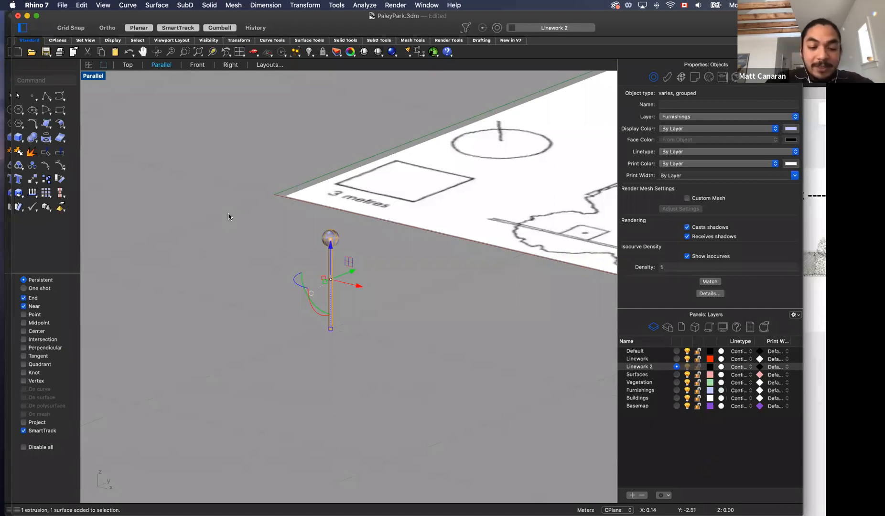
type("Array")
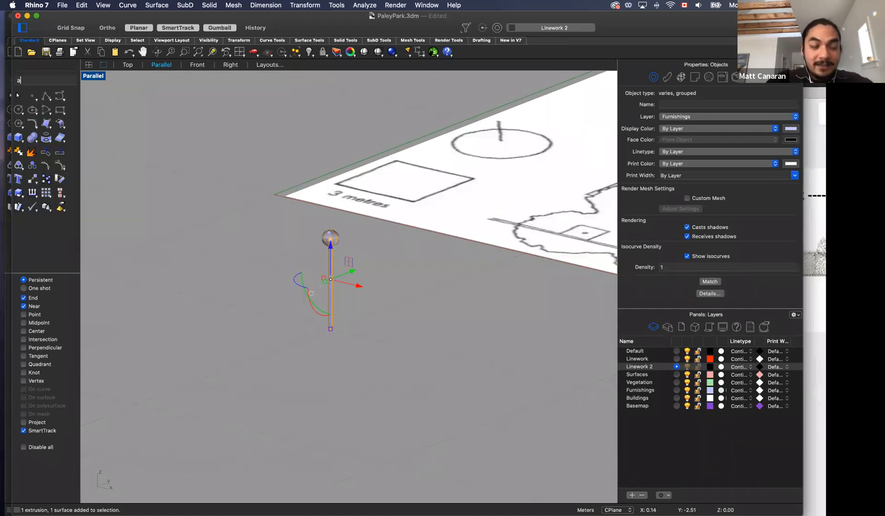
key("Return")
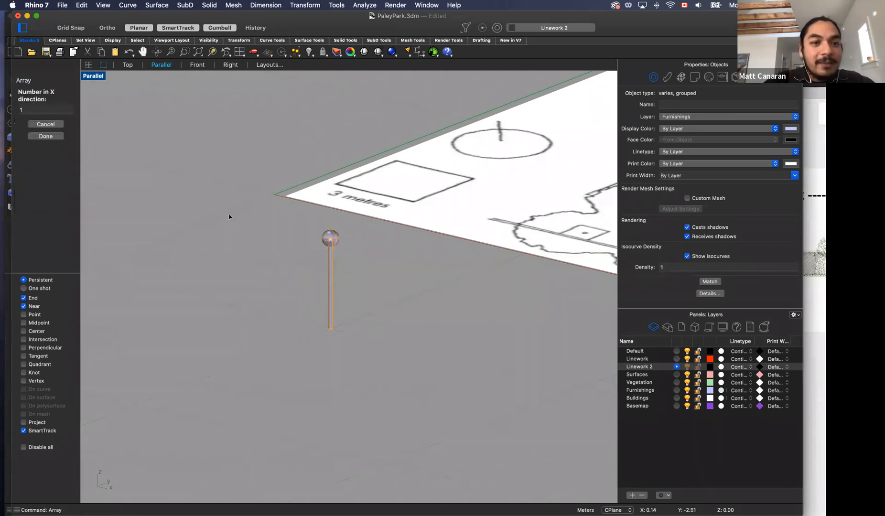
left_click(47, 109)
key("Return")
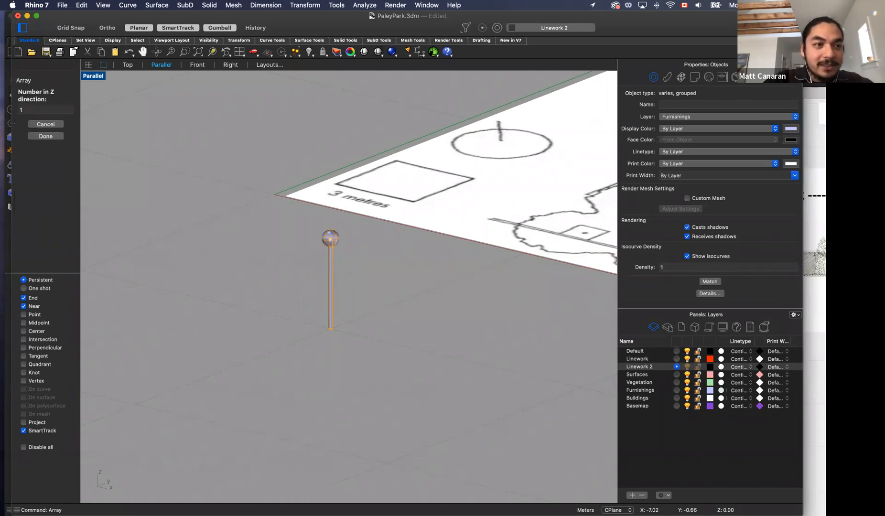
key("Return")
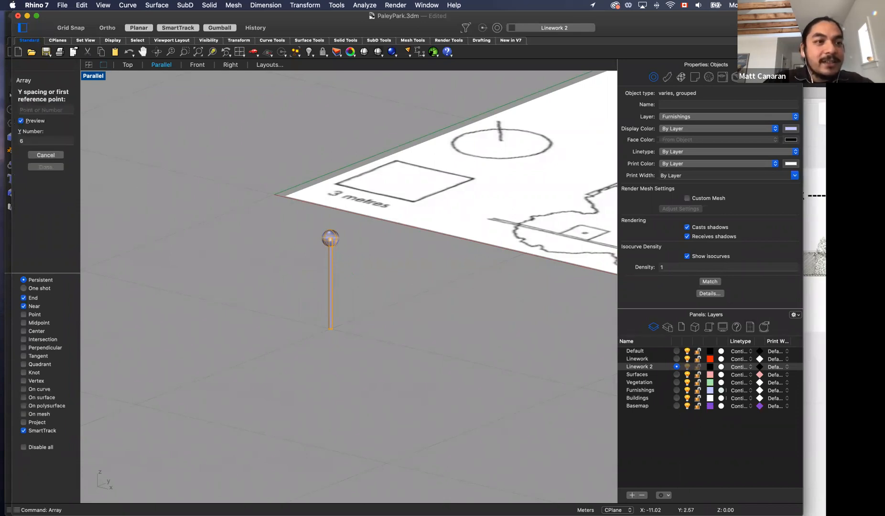
Step: Space the arrayed lamp posts about 2.91 m apart in the negative Y direction from the post's base and accept the array
left_click(331, 328)
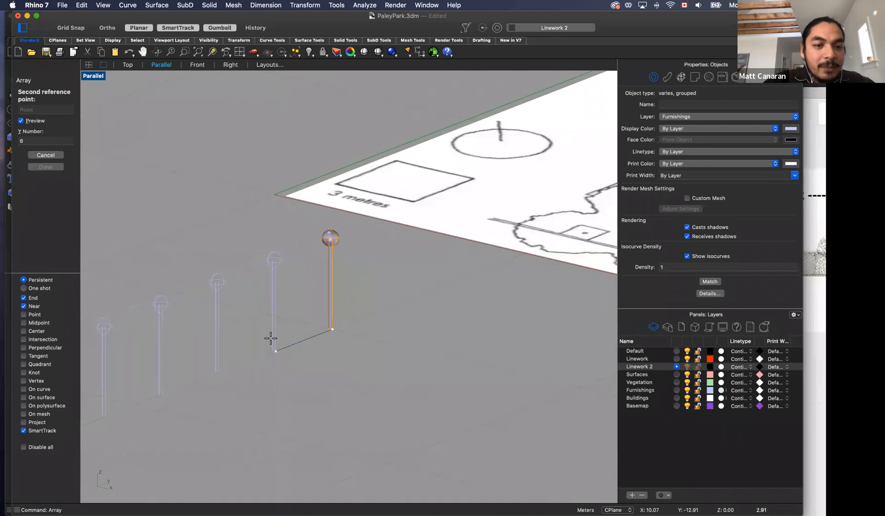
left_click(270, 338)
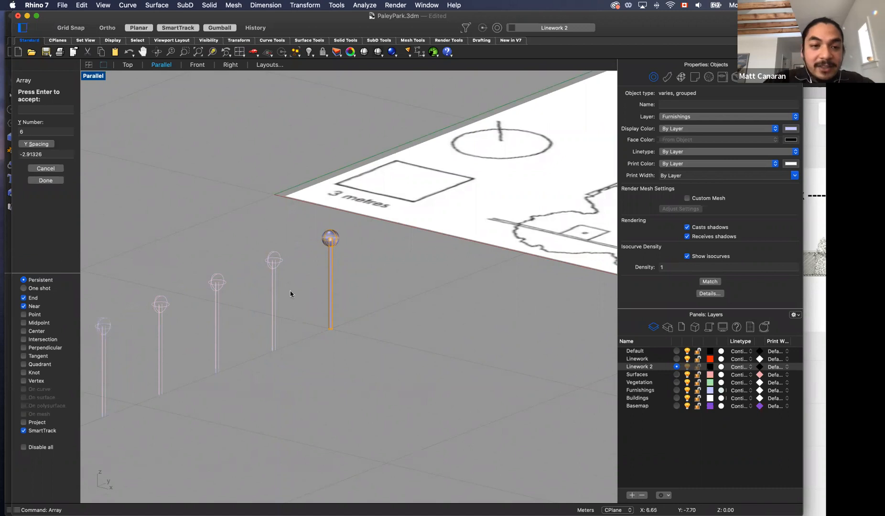
key("Return")
left_click(402, 292)
Step: Examine the row of arrayed lamp posts up close and from a distance, checking the grouping of the original post
scroll(377, 320, "down", 3)
right_click_drag(351, 349, 378, 317)
scroll(302, 322, "down", 3)
scroll(298, 322, "up", 6)
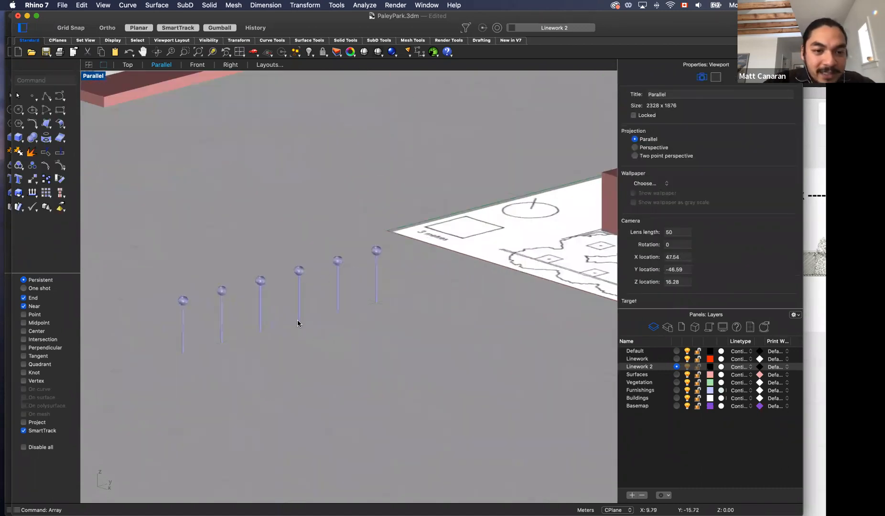
scroll(369, 306, "down", 3)
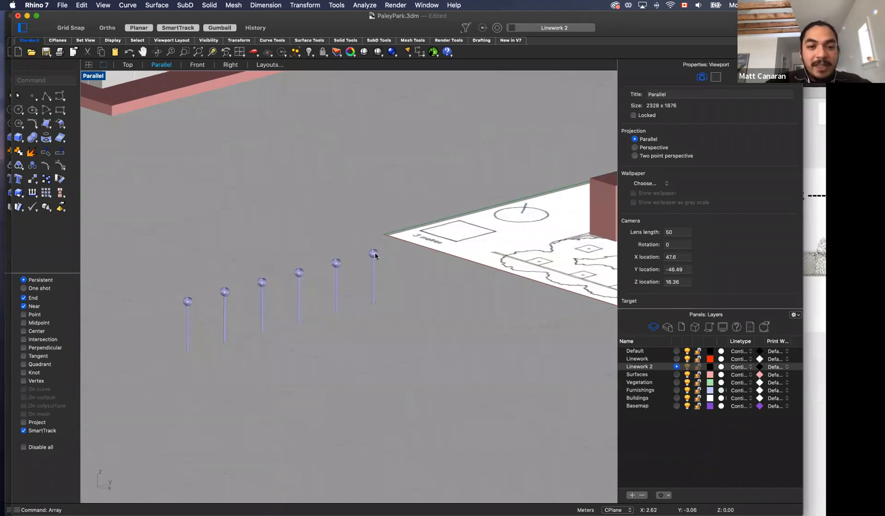
scroll(375, 256, "up", 10)
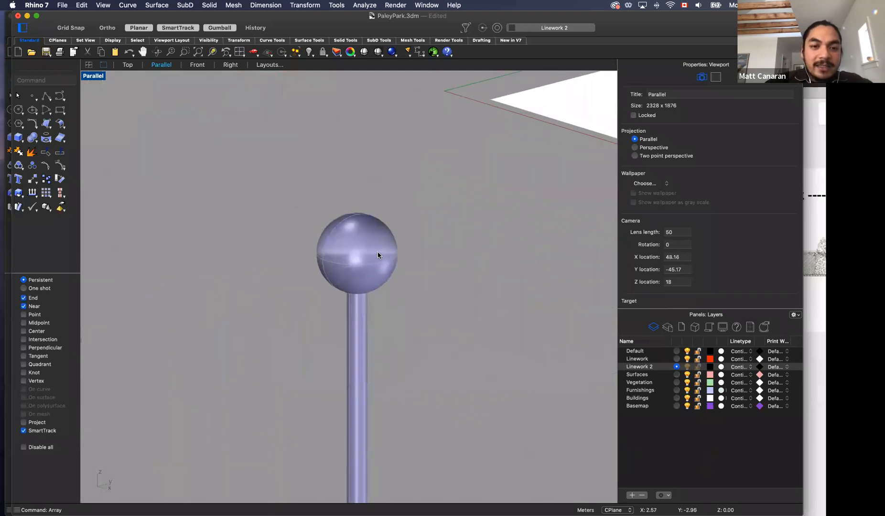
scroll(375, 258, "down", 5)
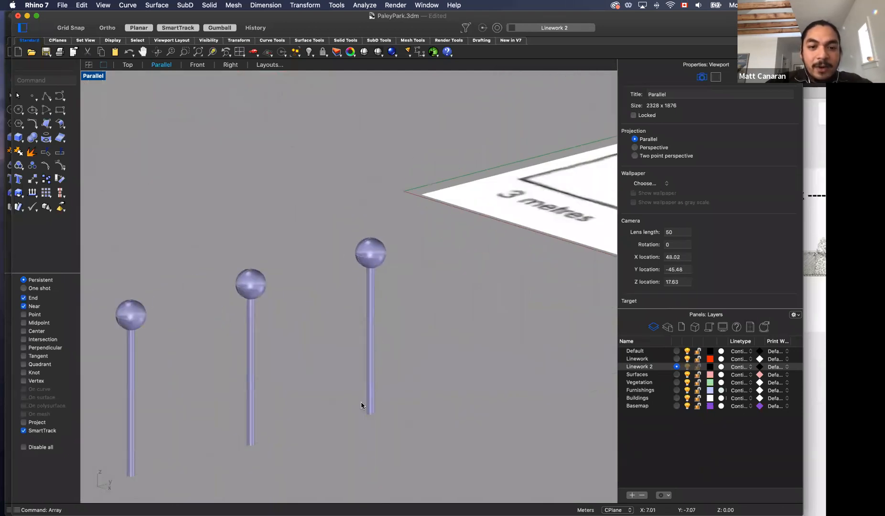
left_click(372, 253)
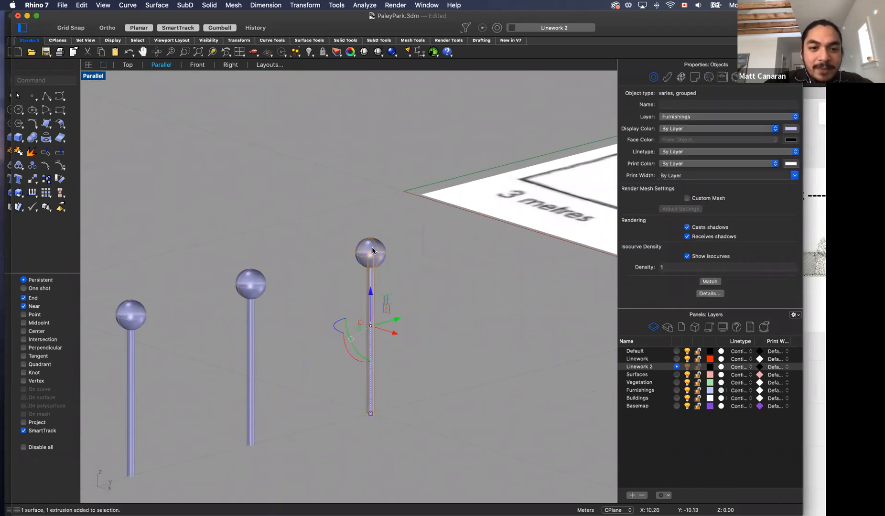
left_click(413, 252)
scroll(370, 239, "down", 3)
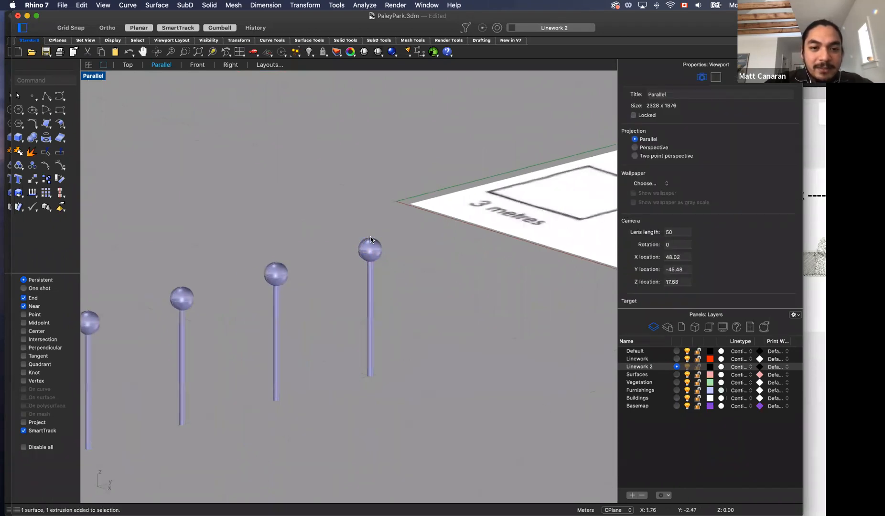
scroll(349, 236, "down", 3)
scroll(439, 310, "down", 3)
scroll(493, 346, "up", 4)
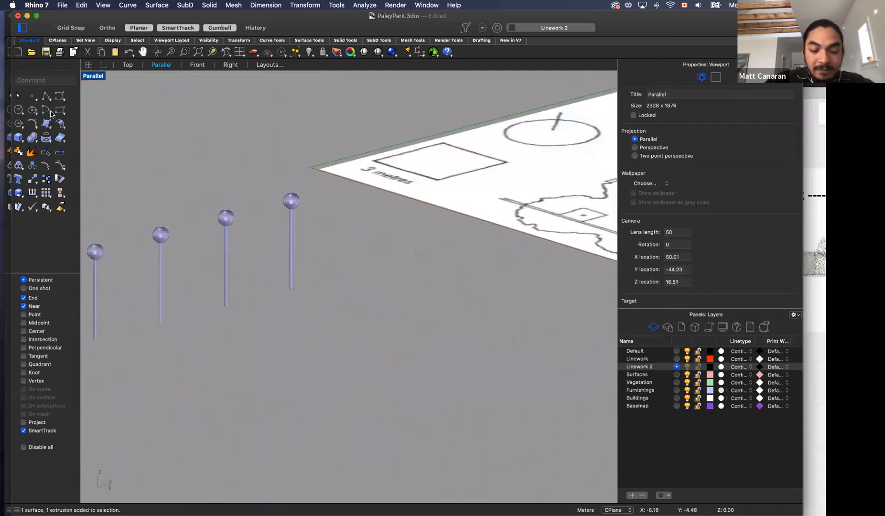
Step: Model a vertical solid cylinder about 3.5 m tall as a tree trunk on the ground beside the row of lamp posts
type("cyl")
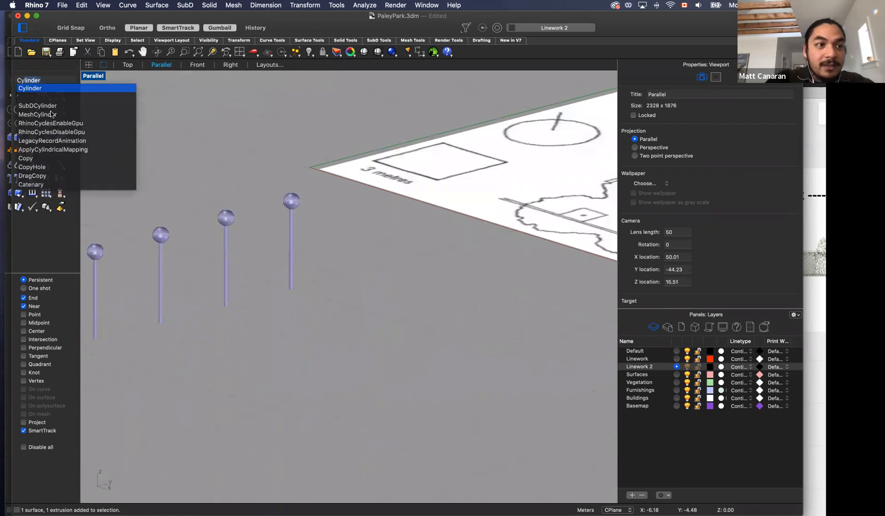
key("Return")
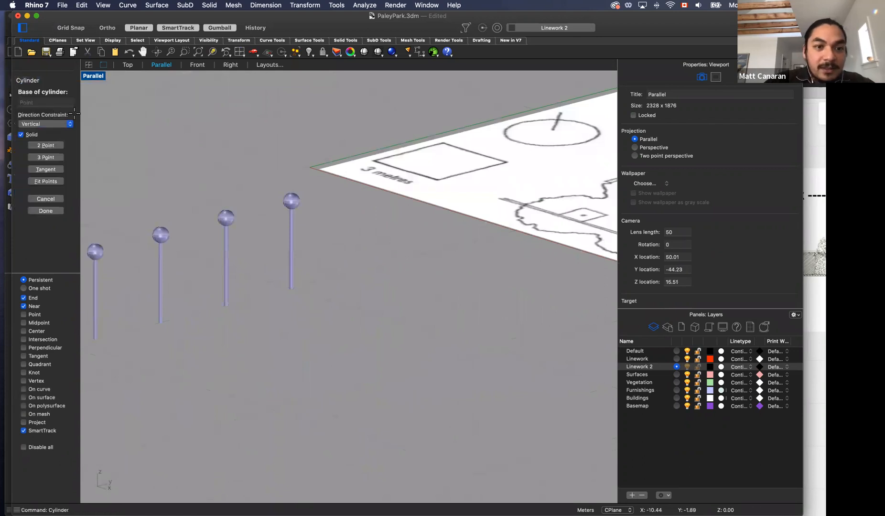
left_click(353, 305)
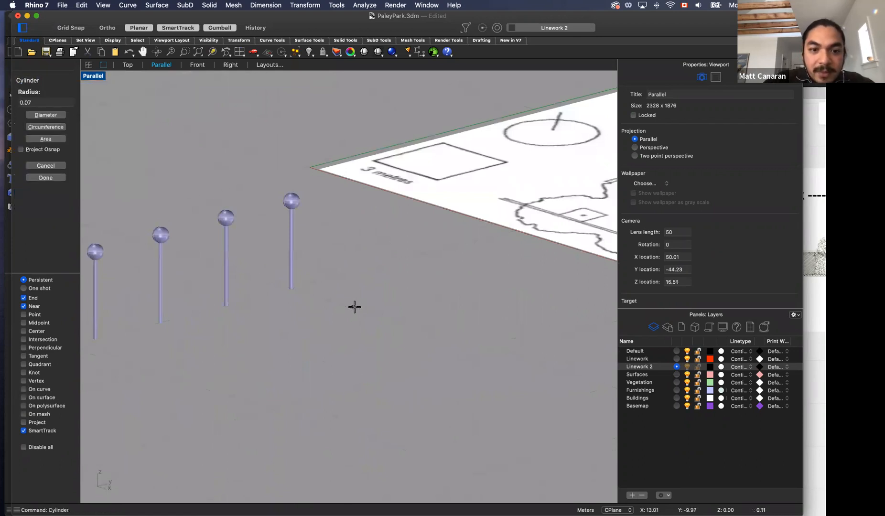
key("Return")
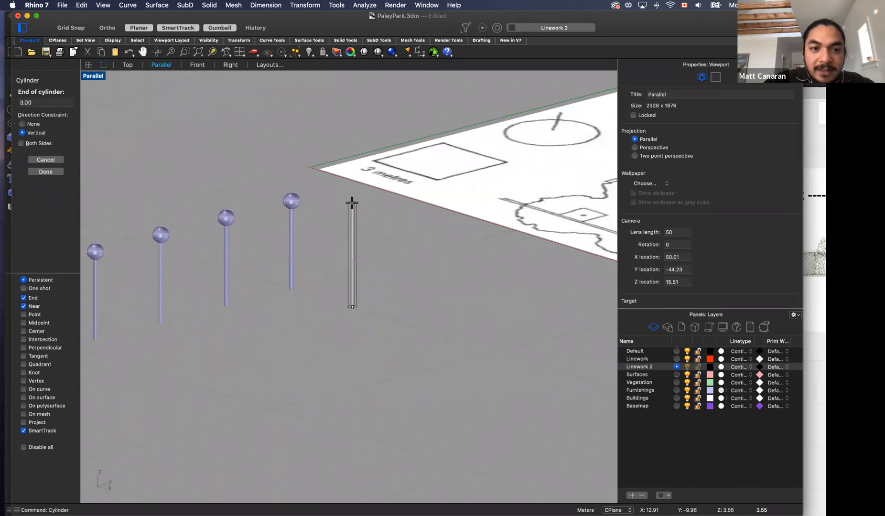
left_click(352, 203)
left_click(16, 138)
key("Escape")
Step: Add a large sphere centred on the top face of the cylinder as the tree's crown
type("sphere")
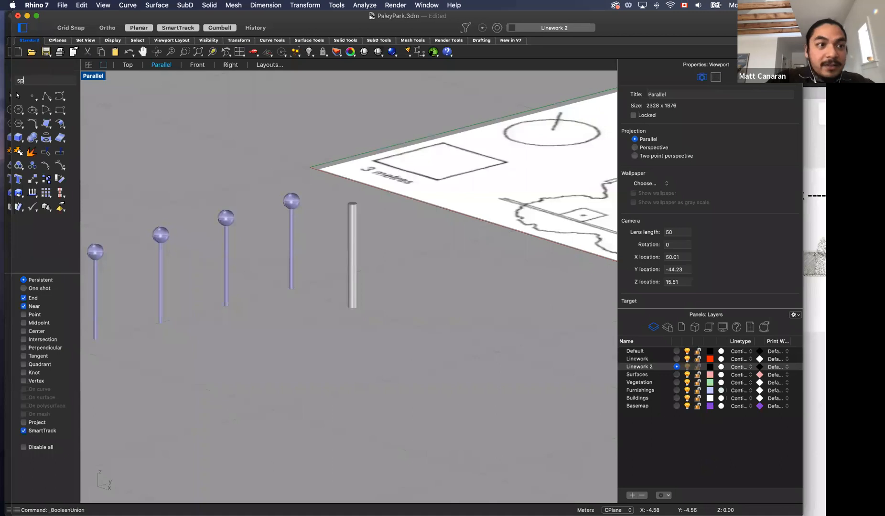
key("Return")
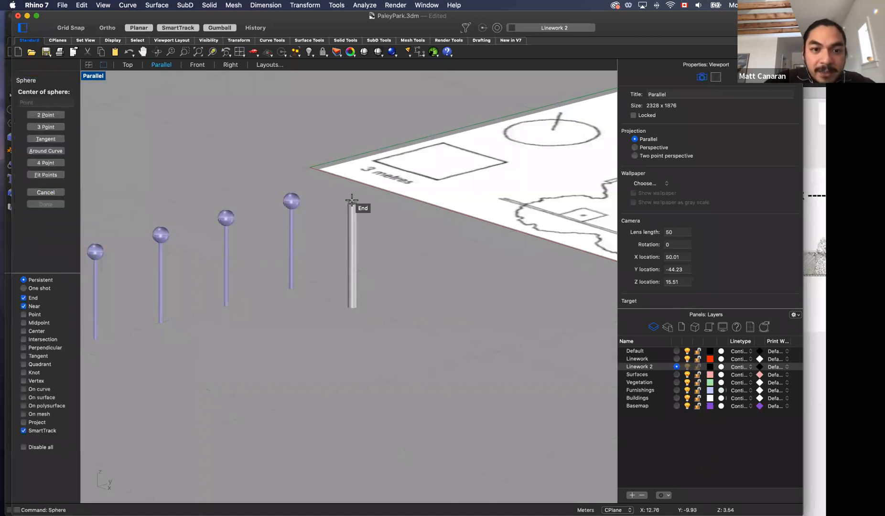
scroll(354, 203, "up", 5)
scroll(353, 203, "up", 2)
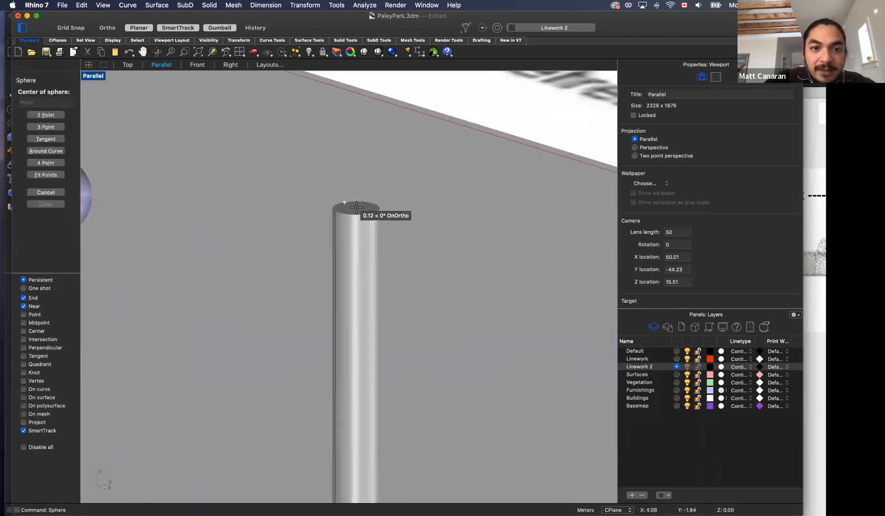
type("mid")
key("Return")
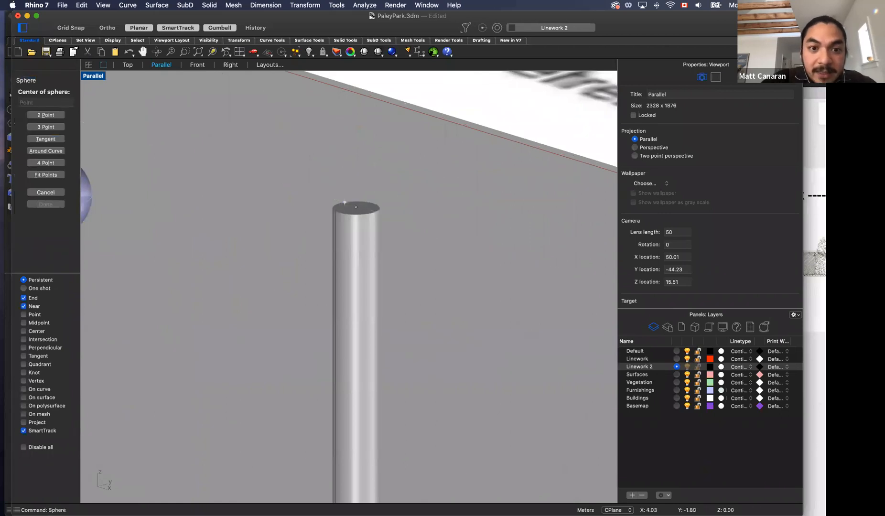
left_click(356, 206)
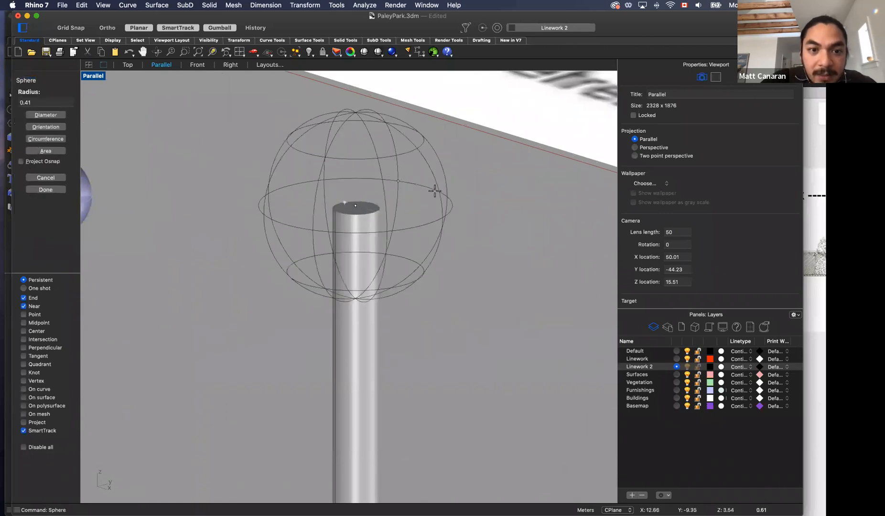
scroll(397, 197, "down", 5)
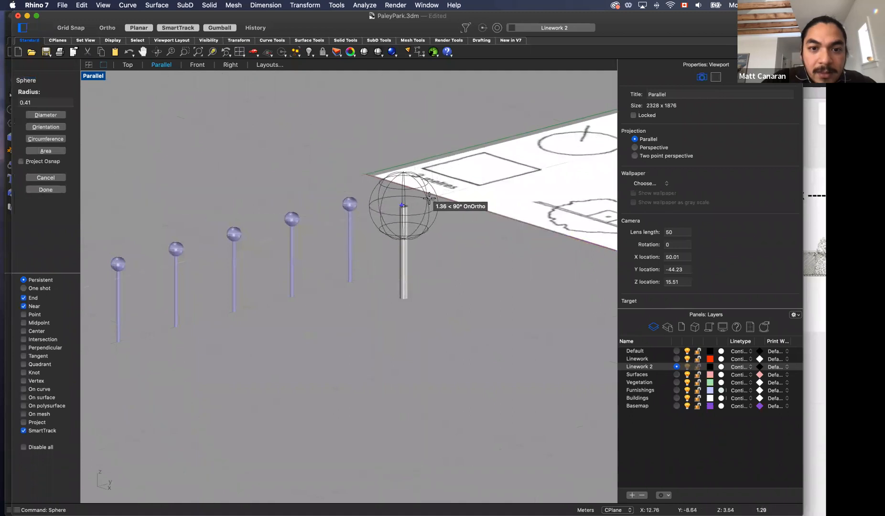
left_click(428, 198)
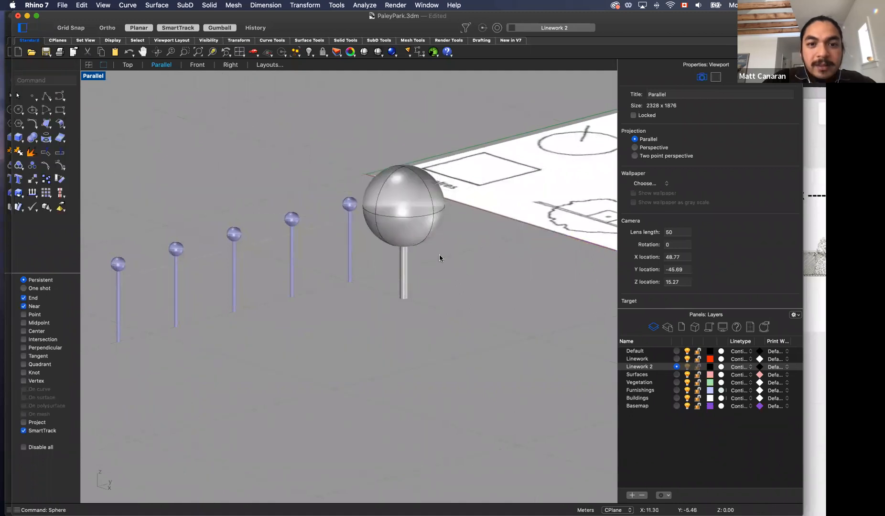
Step: Select the trunk and crown together and move the simple tree a short distance away from the lamp posts
left_click(418, 219)
left_click(410, 266)
right_click_drag(431, 269, 473, 258)
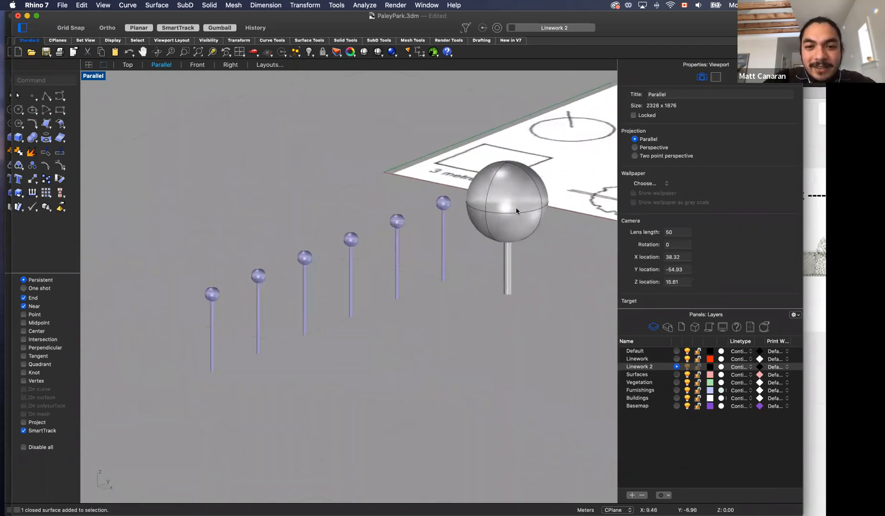
left_click(508, 266)
left_click(515, 234, "shift")
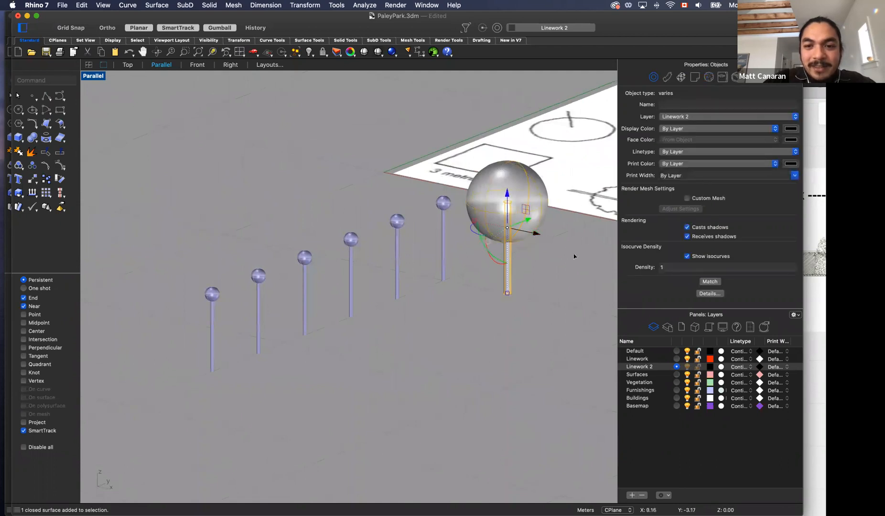
left_click_drag(508, 256, 552, 264)
left_click(528, 323)
right_click_drag(518, 305, 531, 299)
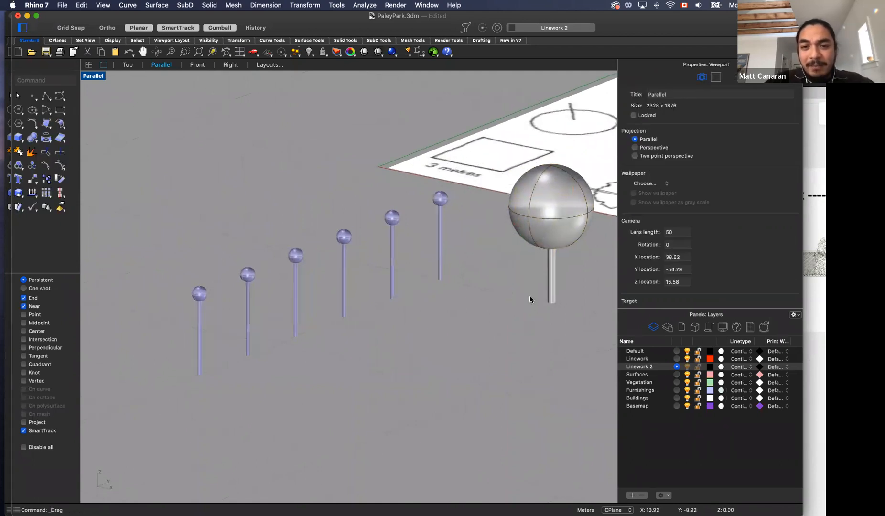
Step: Display the viewport in Rendered mode with the finished park model, its trees and furnishings in view
scroll(530, 299, "down", 3)
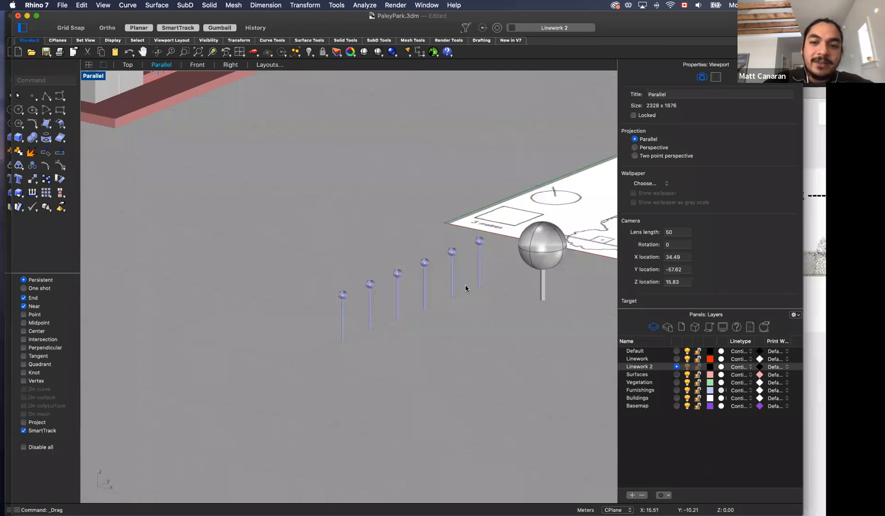
scroll(466, 289, "down", 3)
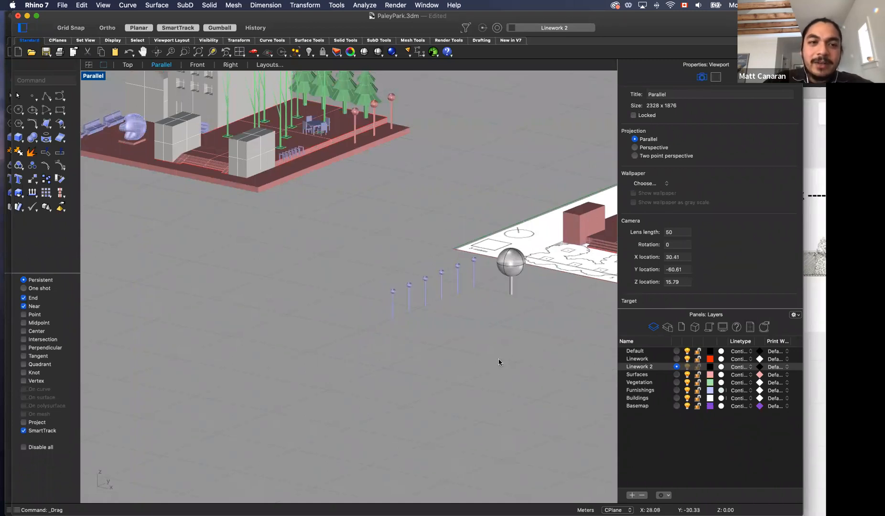
scroll(377, 189, "down", 5)
scroll(375, 200, "up", 10)
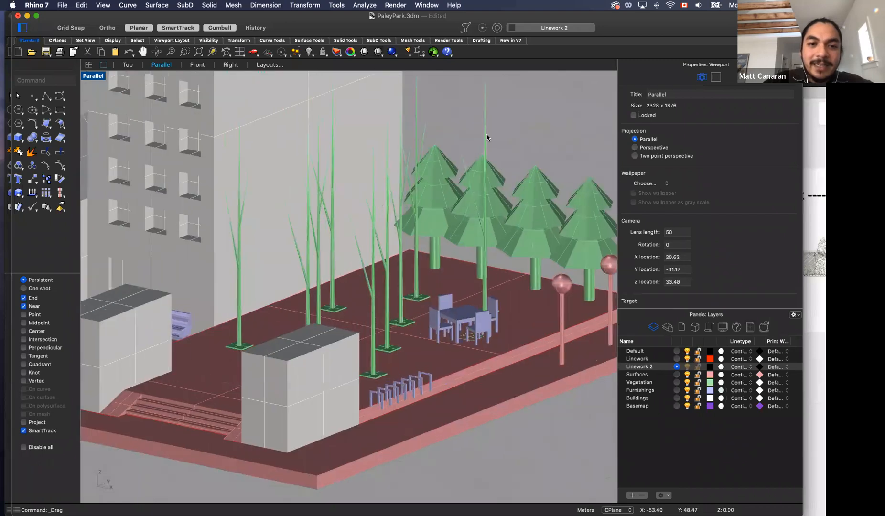
scroll(448, 223, "down", 3)
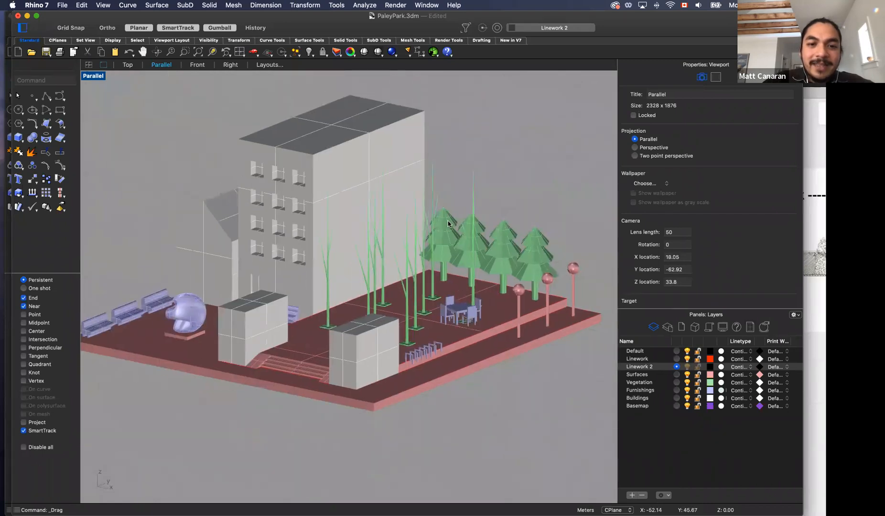
scroll(448, 224, "up", 3)
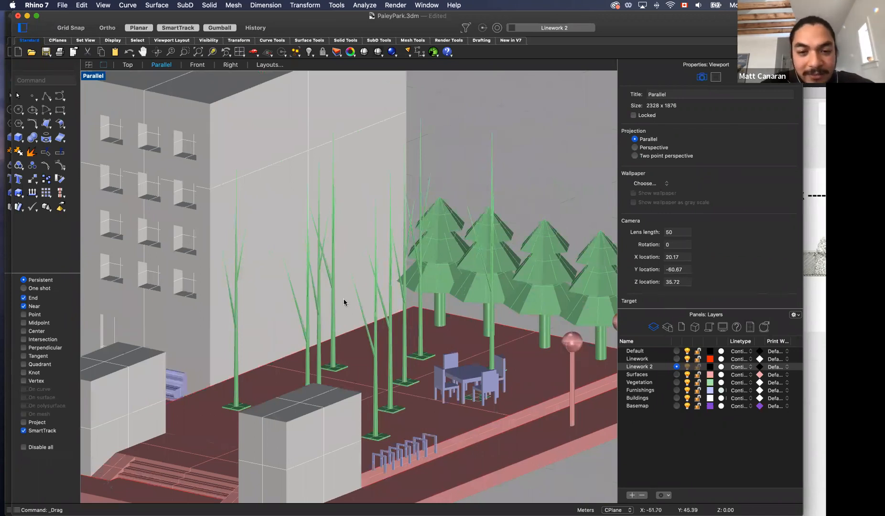
right_click_drag(365, 377, 372, 372)
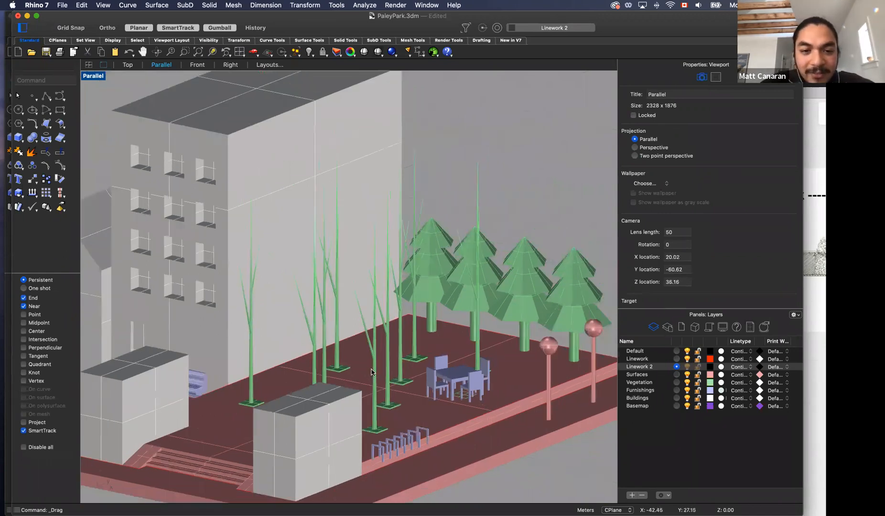
left_click(101, 76)
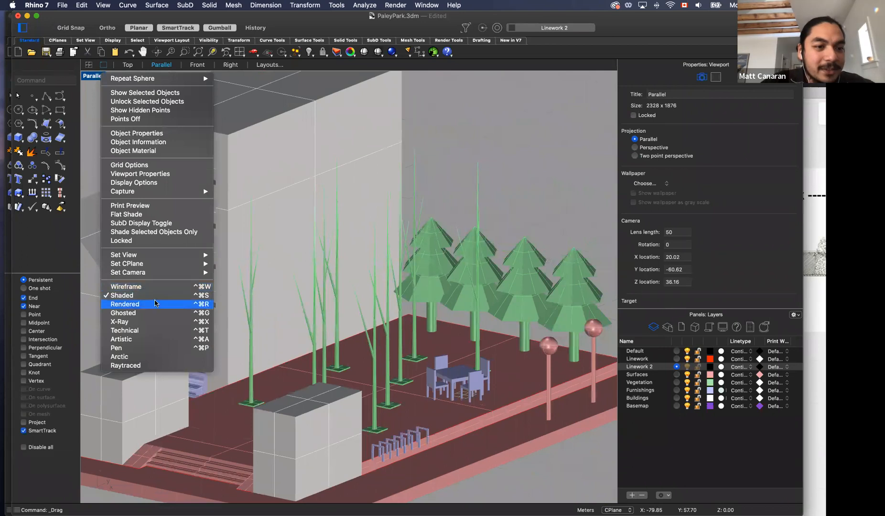
left_click(154, 303)
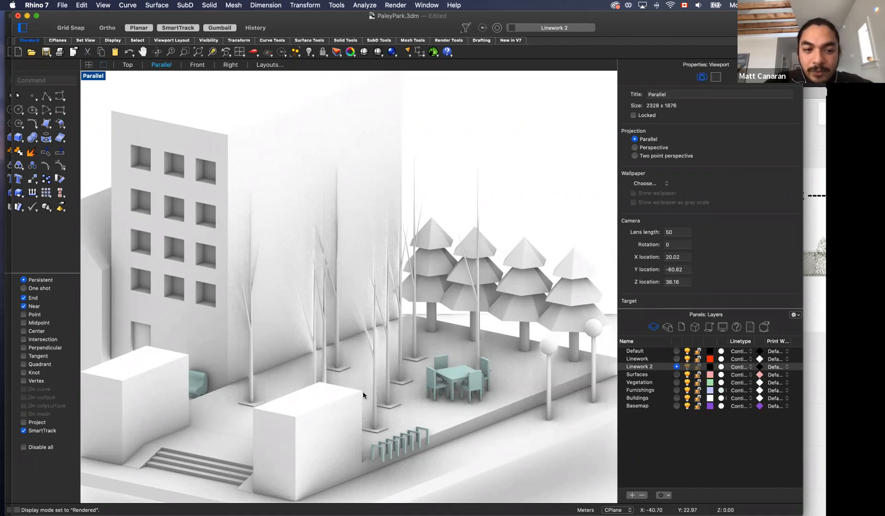
Step: Examine the rendered park model from several angles, and compare it with the lamp posts and the simple tree
right_click_drag(353, 371, 364, 372)
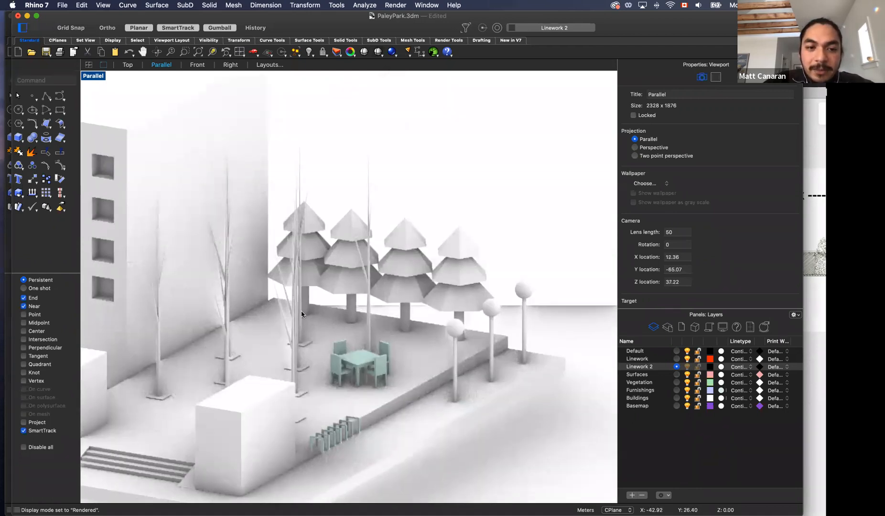
right_click_drag(247, 327, 204, 280)
scroll(187, 275, "up", 3)
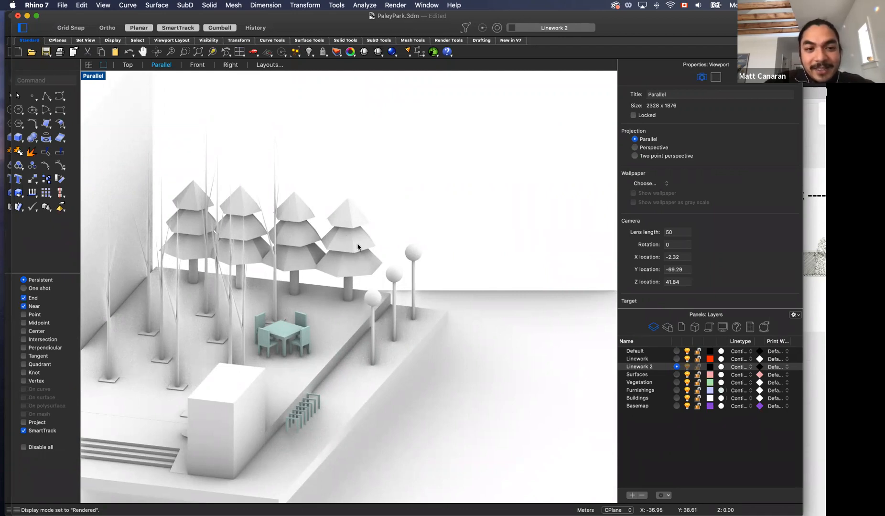
scroll(363, 254, "down", 1)
scroll(363, 254, "down", 1)
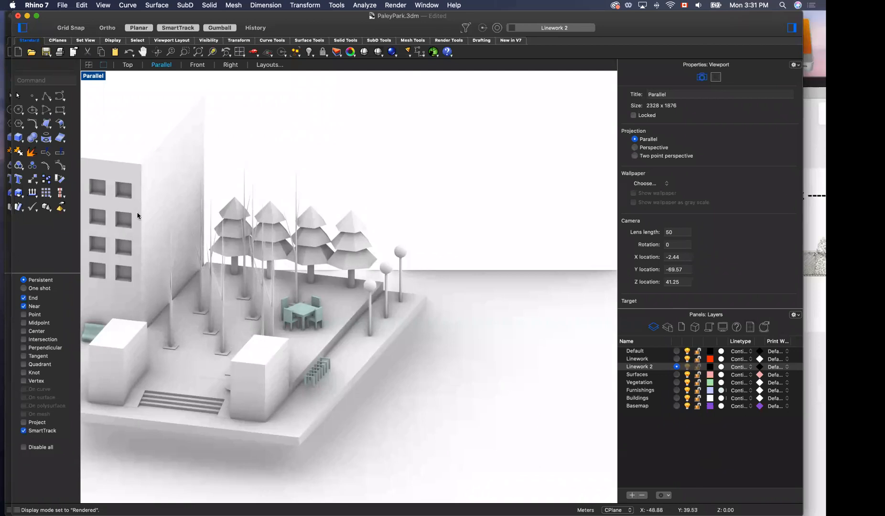
scroll(189, 244, "down", 7)
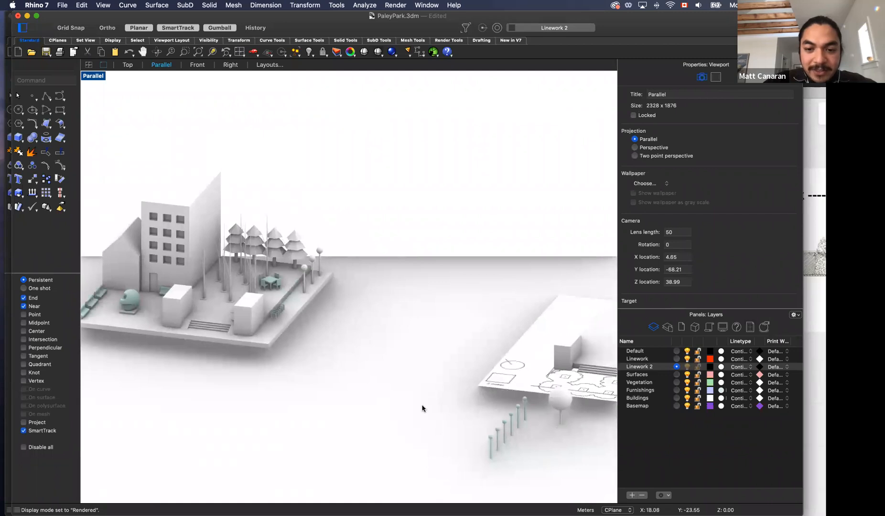
right_click_drag(381, 354, 497, 421)
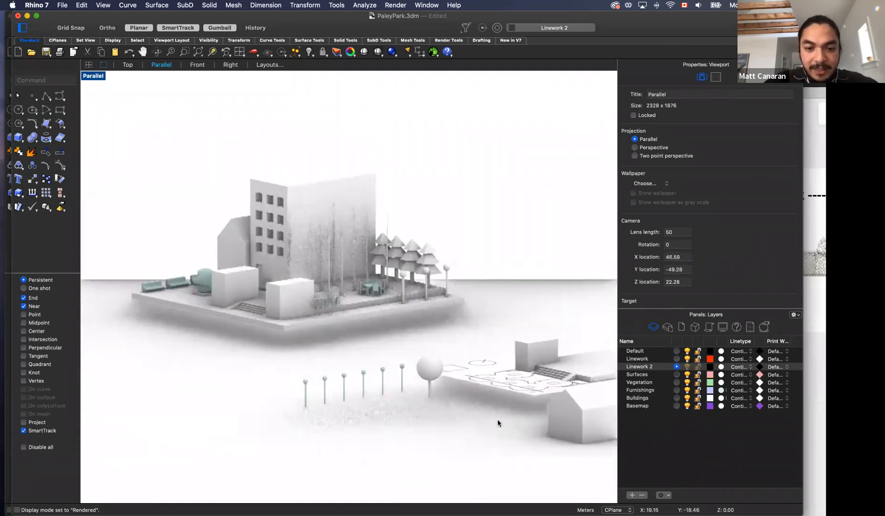
scroll(411, 400, "up", 10)
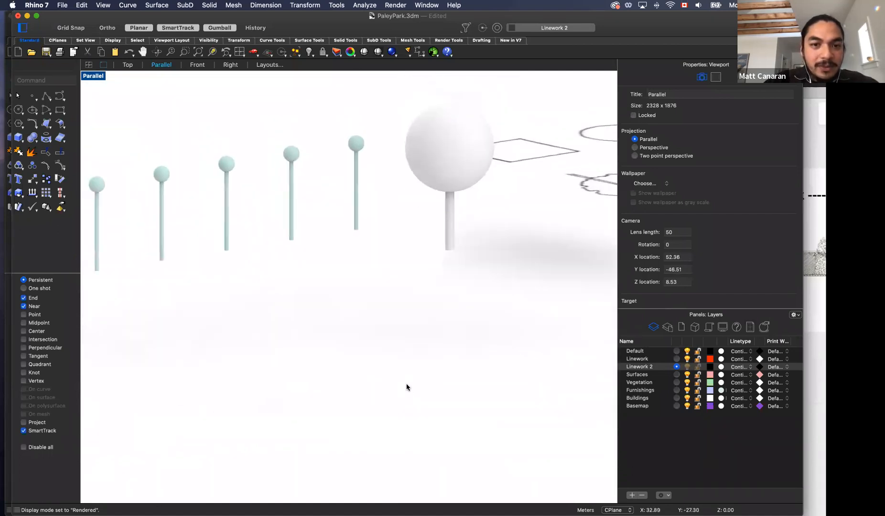
scroll(406, 387, "down", 5)
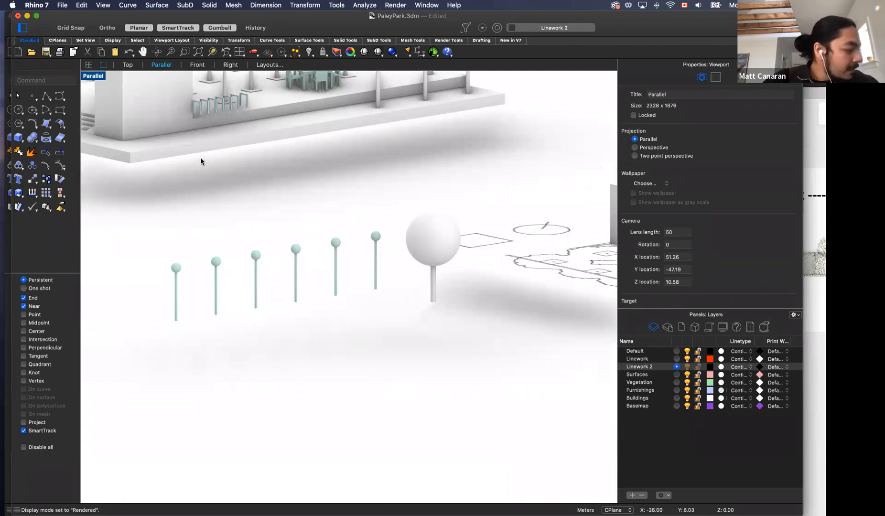
Step: Start an inscribed, vertical solid pyramid centred on the open ground in front of the lamp posts
type("Pyramid")
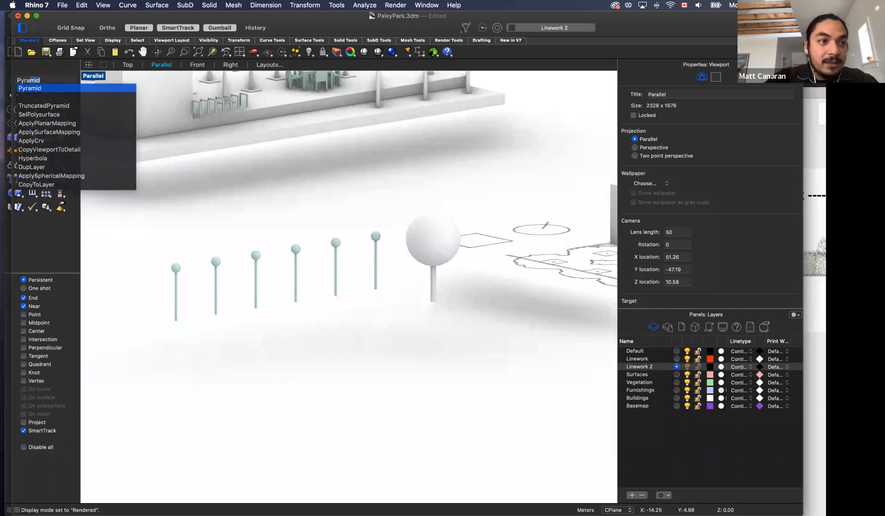
key("Return")
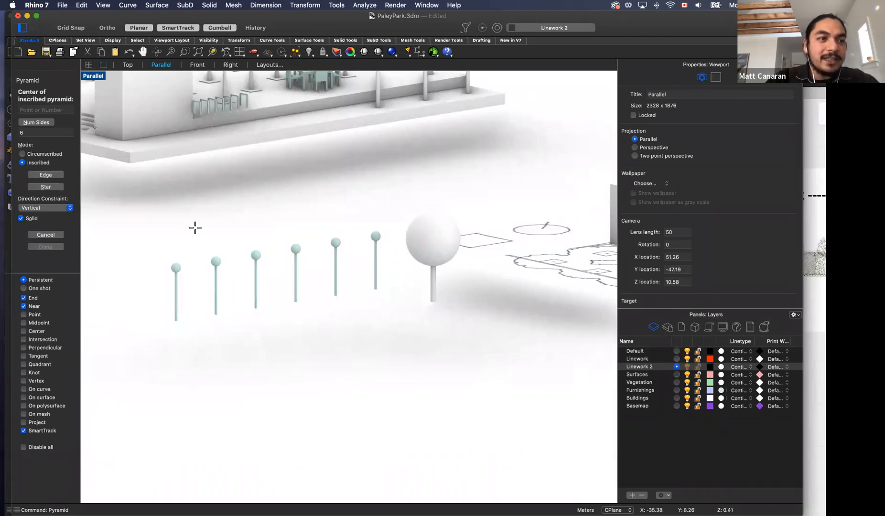
left_click(366, 352)
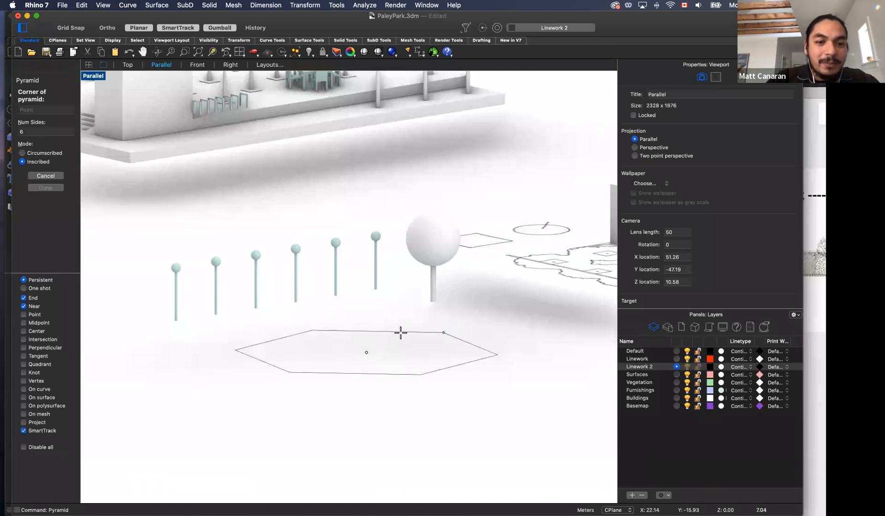
Step: Try a 3-sided base for the pyramid, and set its number of sides back to 6
left_click(22, 131)
type("3")
key("Return")
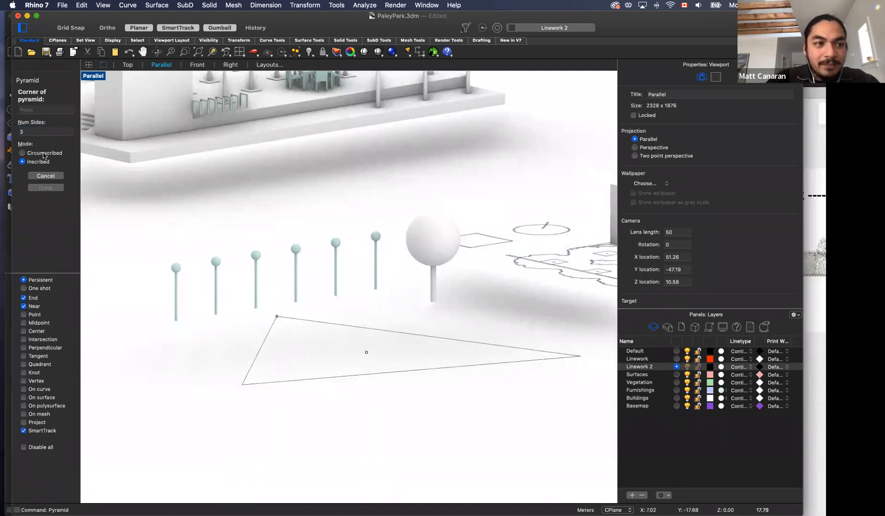
left_click(21, 132)
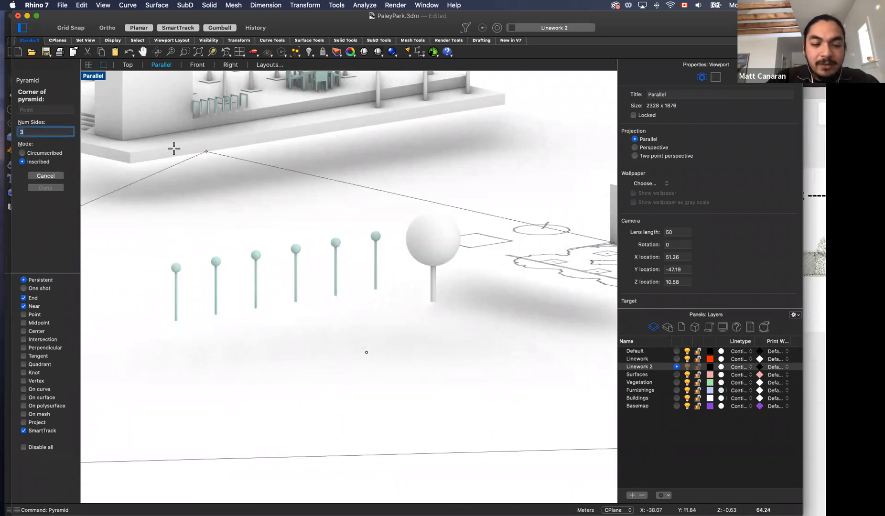
type("6")
key("Return")
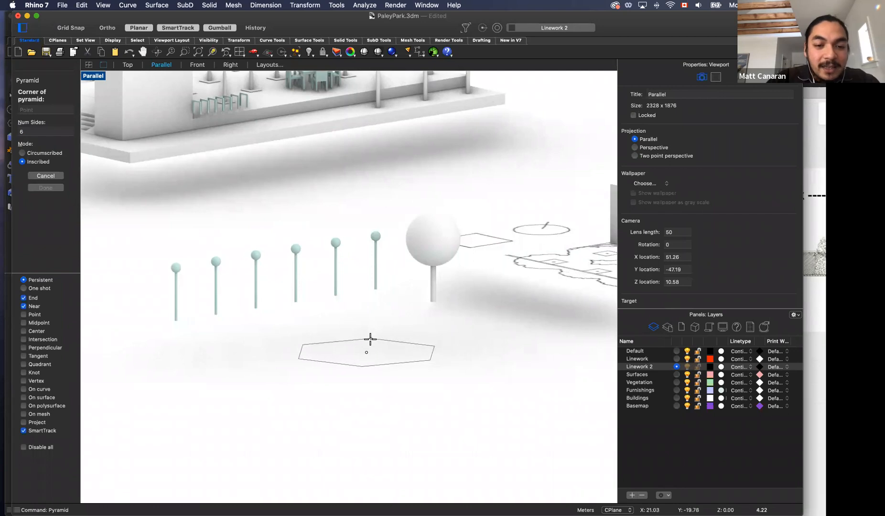
Step: Finish the six-sided pyramid on the open ground by placing its base corner and then its apex above the centre
left_click(371, 339)
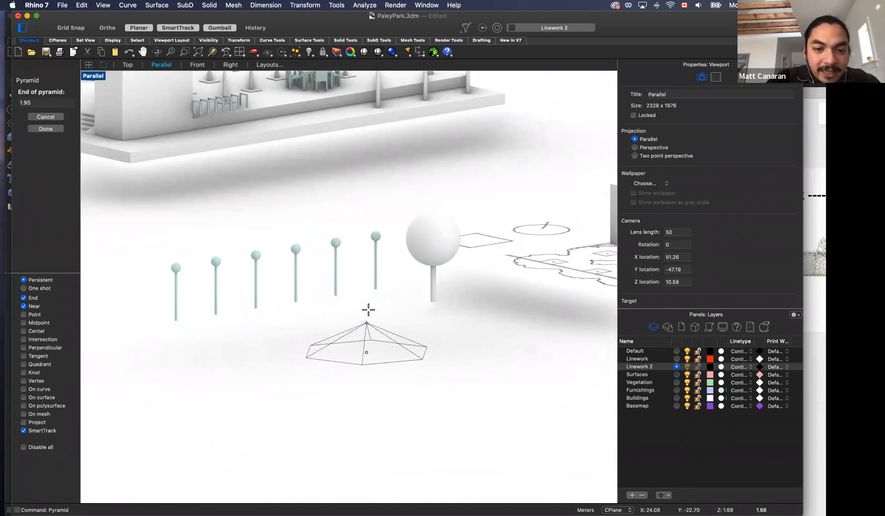
left_click(352, 289)
scroll(358, 399, "left", 6)
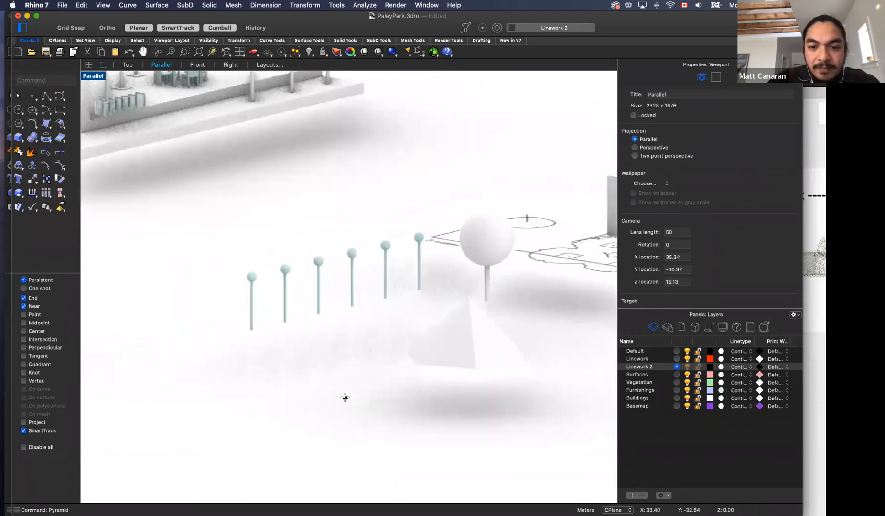
Step: Display the Parallel viewport in Shaded mode with the new pyramid, lamp posts and simple tree in view
left_click(91, 78)
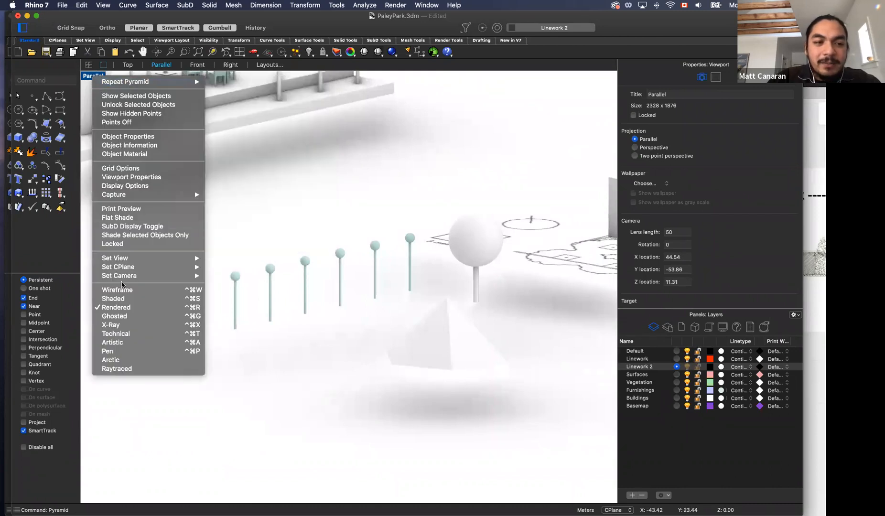
left_click(123, 299)
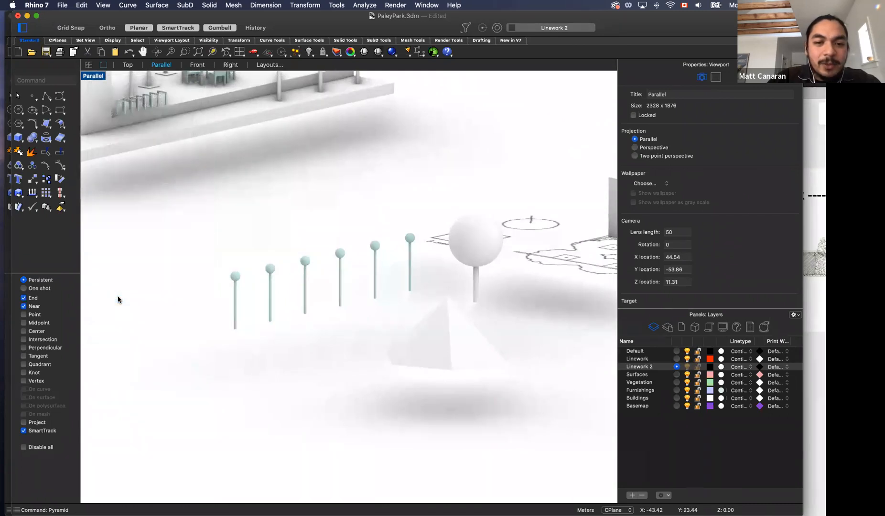
scroll(313, 303, "down", 3)
scroll(310, 300, "down", 4)
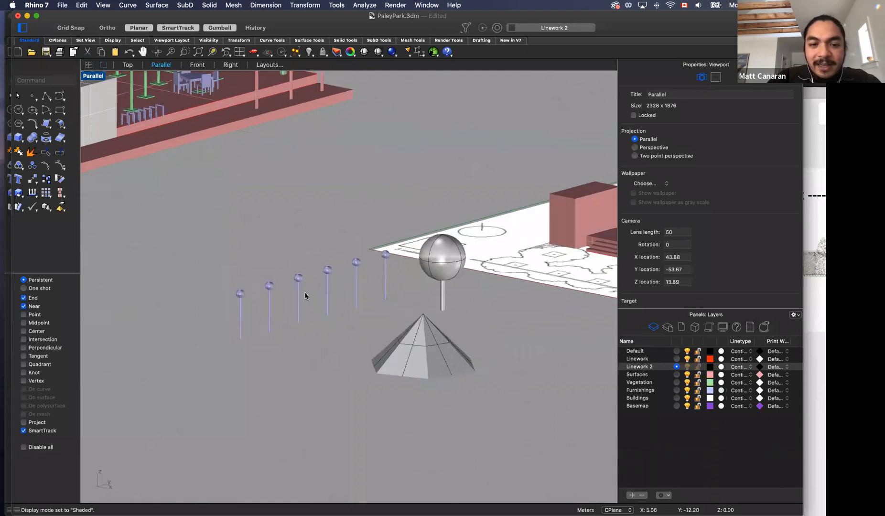
scroll(301, 305, "up", 6)
scroll(306, 307, "down", 3)
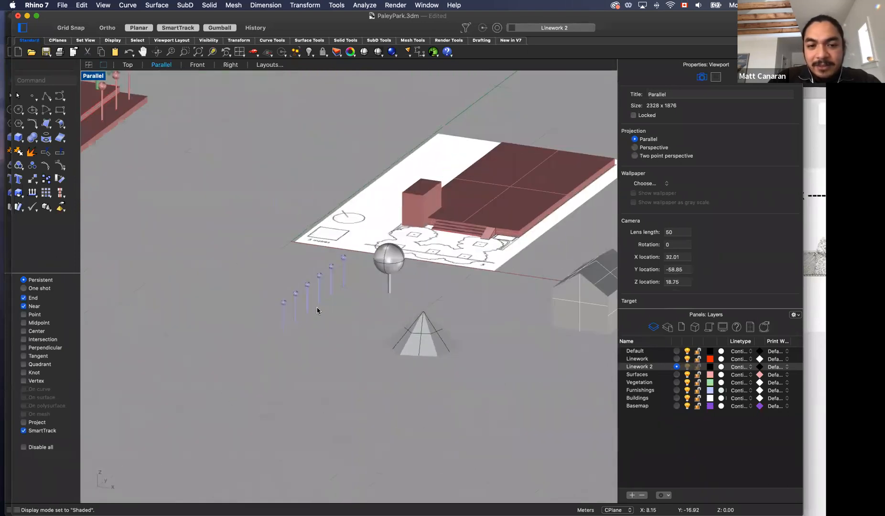
scroll(389, 340, "up", 4)
Step: Copy the pyramid straight up as a second tree tier and scale the copy down uniformly
left_click(394, 338)
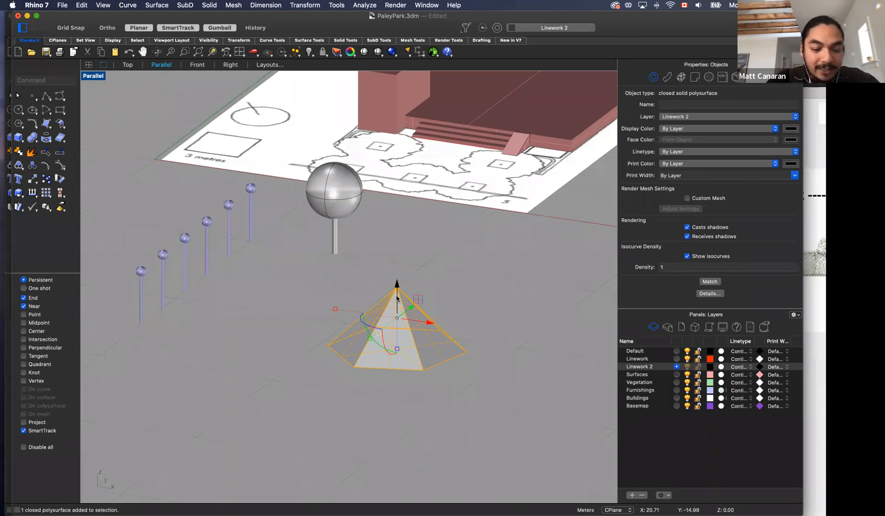
left_click_drag(397, 297, 401, 256)
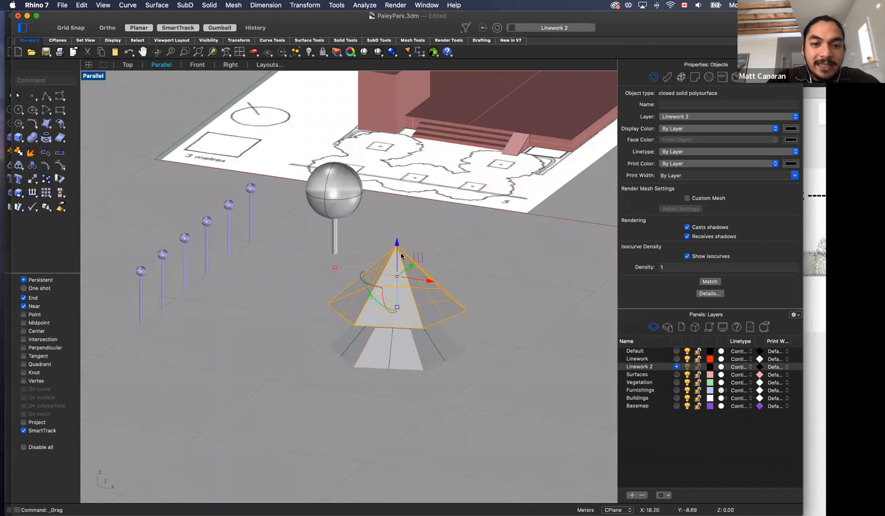
right_click_drag(490, 352, 442, 300)
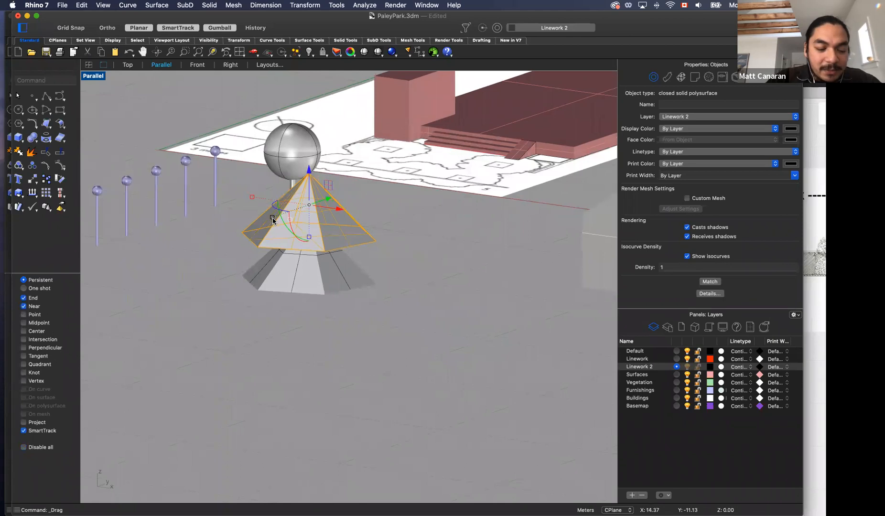
left_click_drag(273, 218, 283, 219, "shift")
left_click(387, 227)
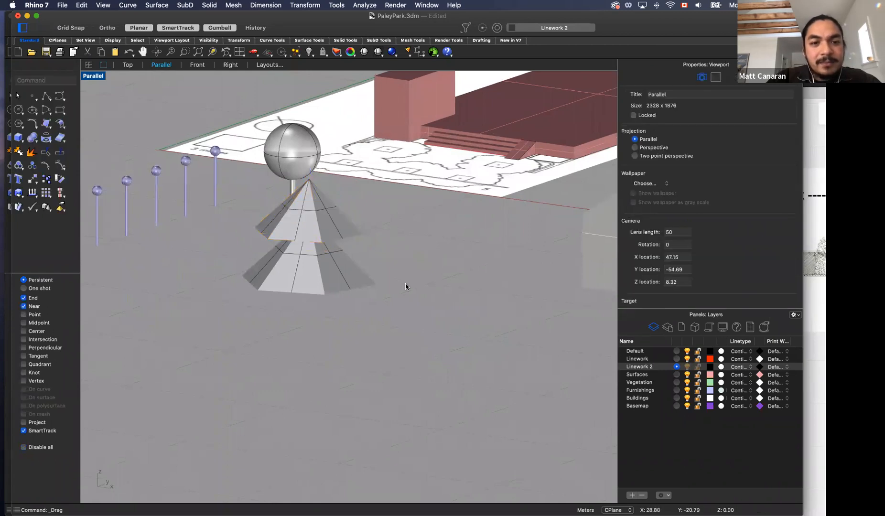
Step: Copy the second tier straight up and scale the copy down uniformly to form the tree's top tier
left_click(314, 217)
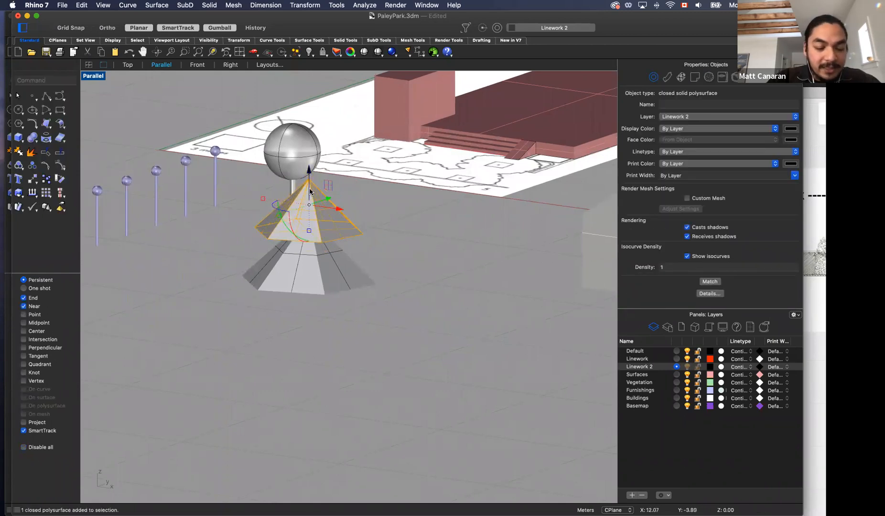
left_click_drag(309, 192, 275, 167)
key("alt")
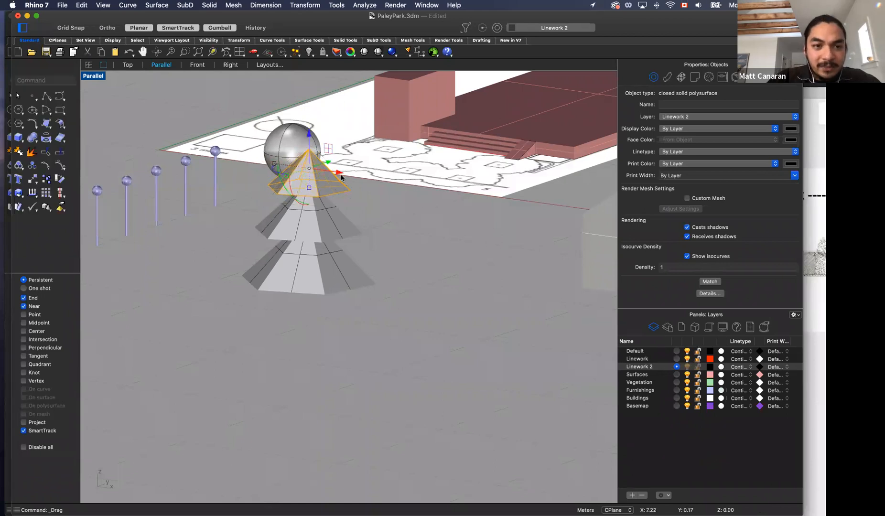
Step: Select all three pyramid tiers and move them together away from the round simple tree
scroll(359, 213, "up", 5)
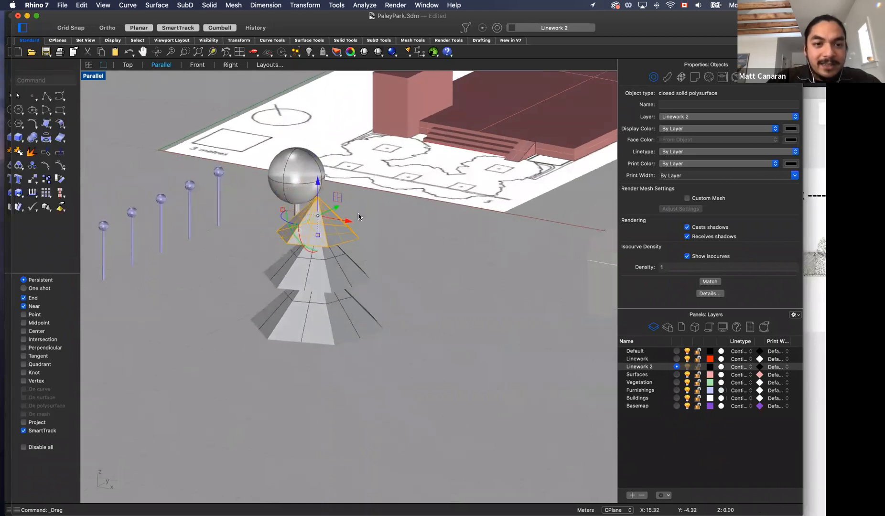
left_click(397, 232)
left_click(316, 228)
left_click(337, 273, "shift")
left_click(331, 312, "shift")
left_click_drag(337, 246, 410, 269)
Step: Rotate the middle and top tiers slightly about the vertical axis so their corners are offset from the tier below
left_click(366, 305)
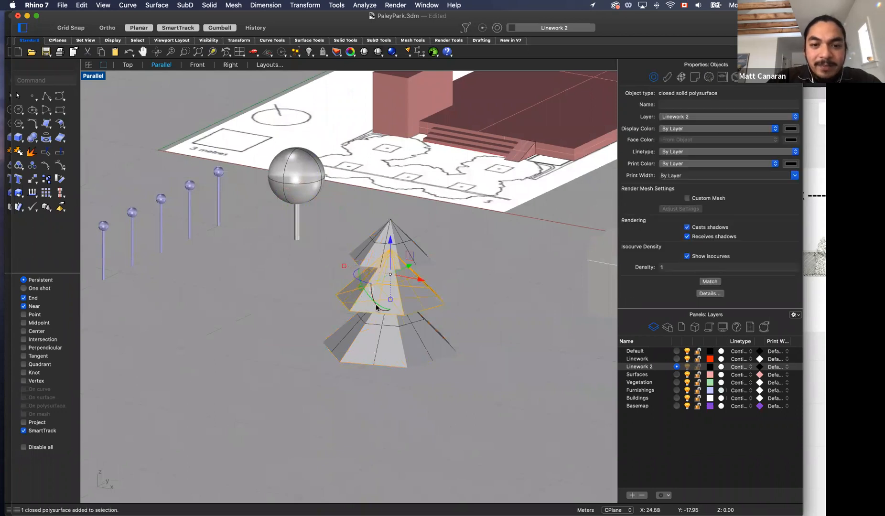
left_click_drag(354, 278, 368, 285)
left_click(387, 249)
left_click_drag(359, 246, 348, 239)
left_click(468, 326)
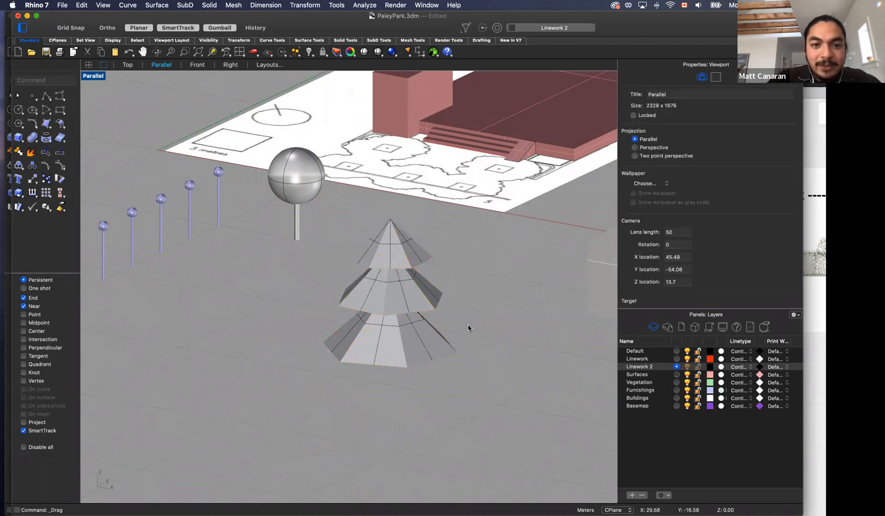
Step: Start a vertical solid cylinder in the Top view over the tiered tree
scroll(468, 326, "down", 5)
right_click_drag(461, 328, 457, 323)
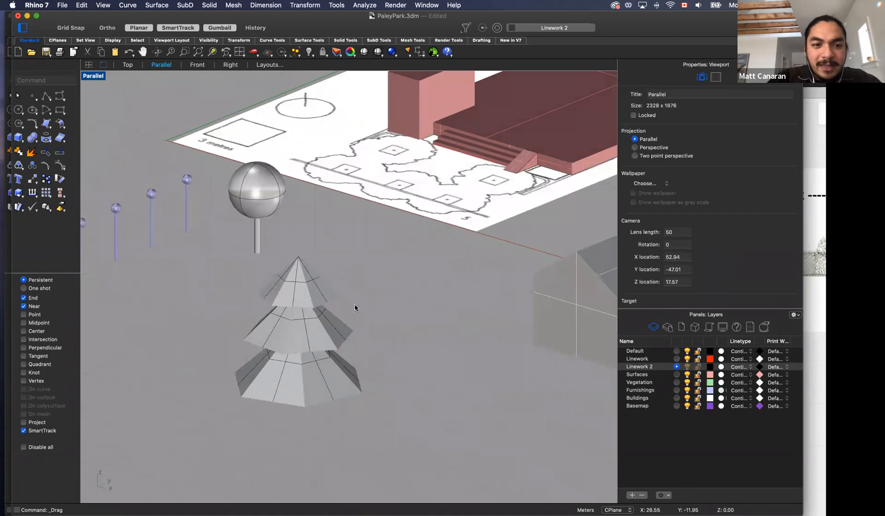
right_click_drag(341, 292, 345, 291)
scroll(346, 292, "down", 4)
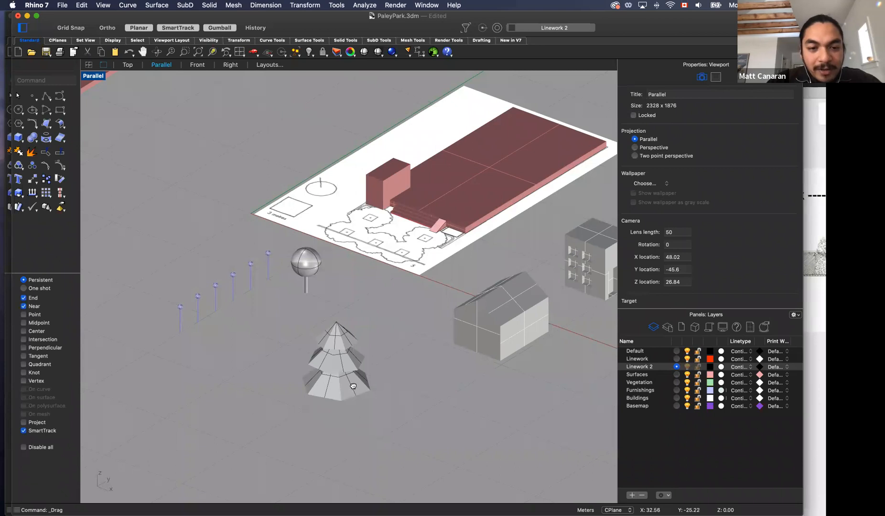
right_click_drag(352, 385, 314, 375)
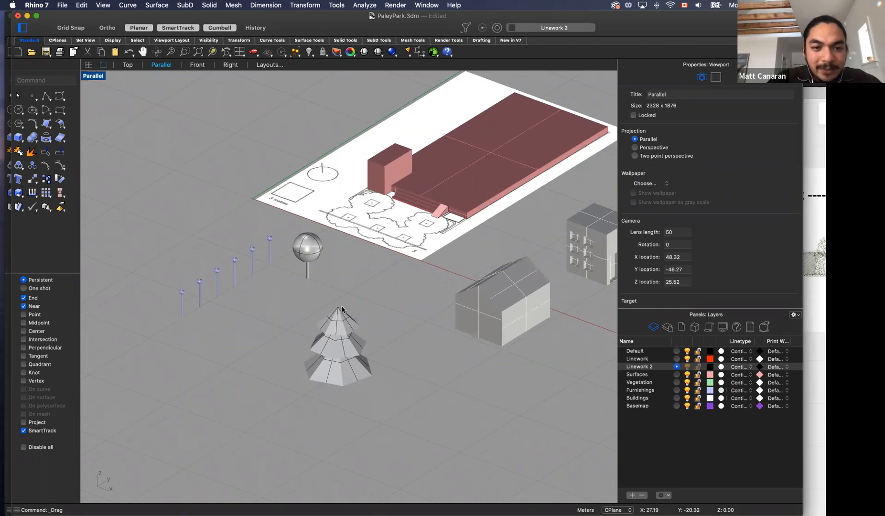
left_click(128, 66)
scroll(226, 249, "up", 3)
scroll(226, 250, "down", 10)
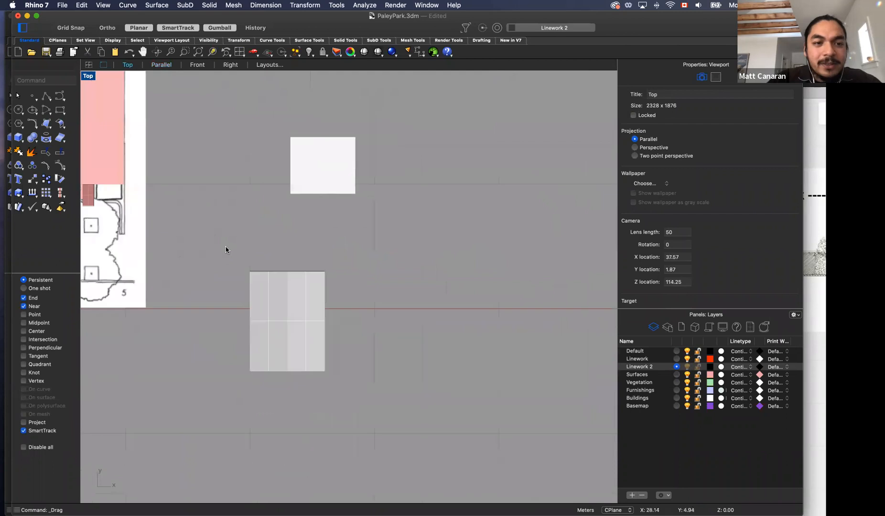
scroll(231, 361, "up", 10)
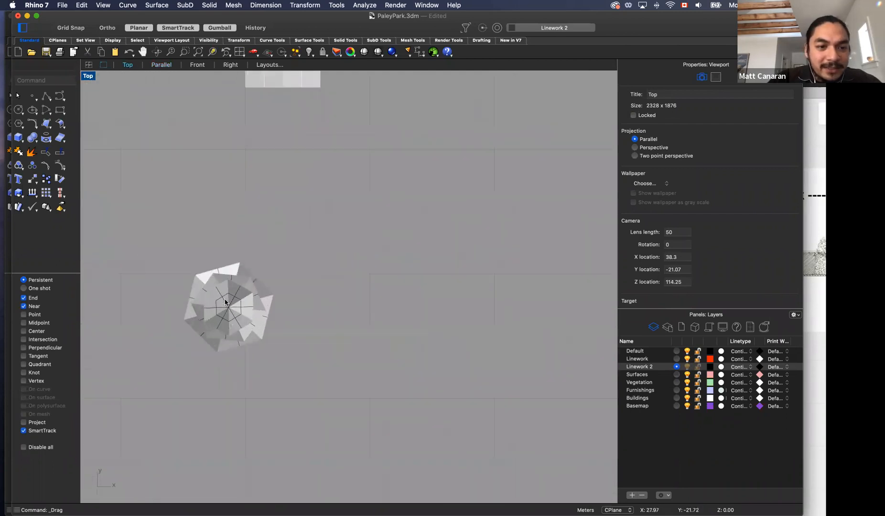
scroll(255, 322, "up", 2)
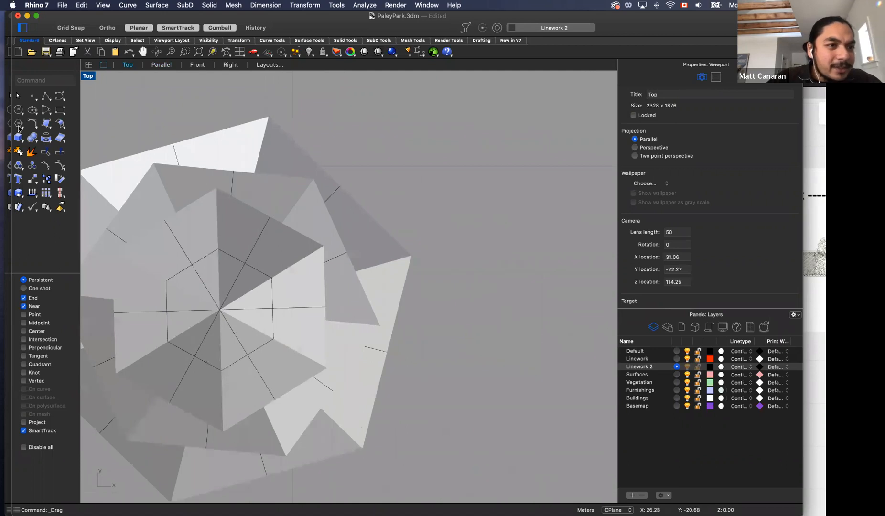
type("c")
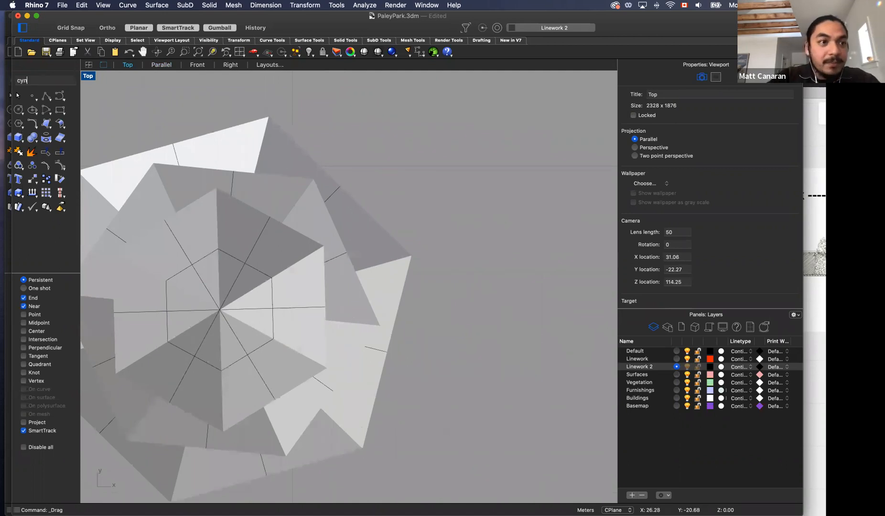
type("yn")
key("Return")
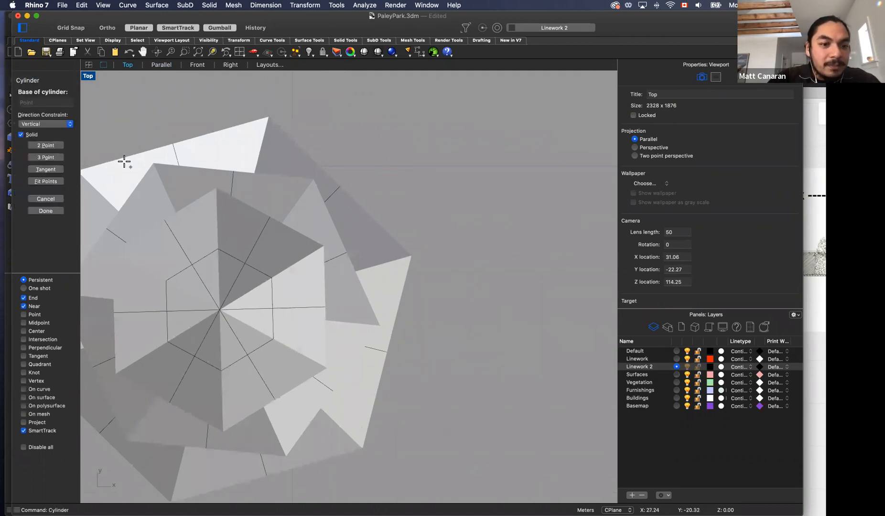
Step: Create a vertical solid cylinder trunk centred on the tree's apex, extending down below the lowest tier
left_click(221, 311)
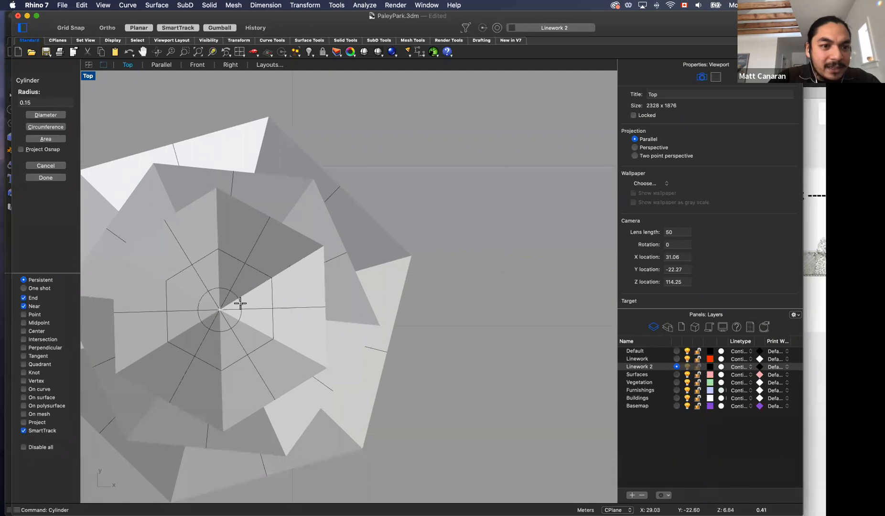
left_click(234, 304)
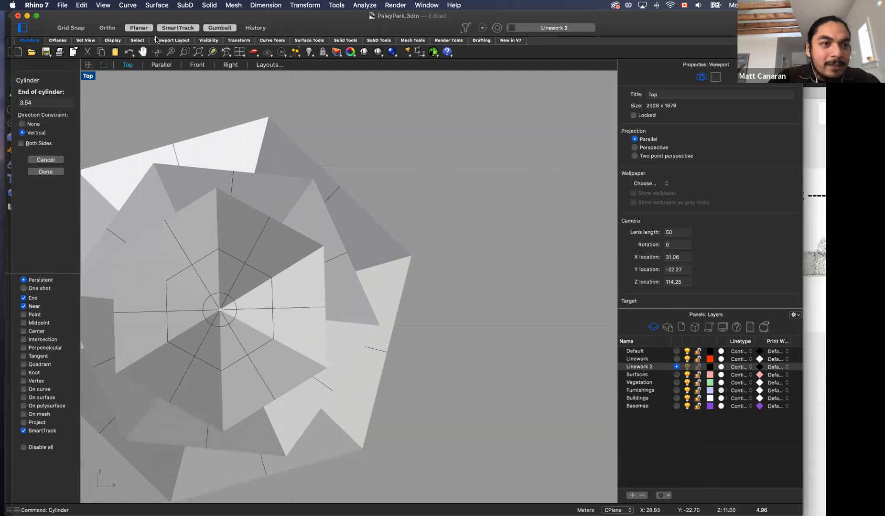
left_click(162, 65)
right_click_drag(353, 396, 351, 372)
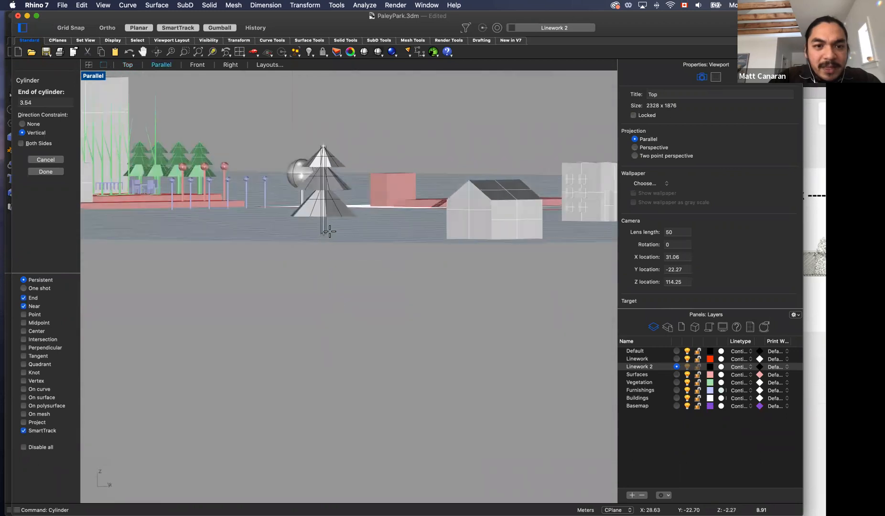
left_click(328, 239)
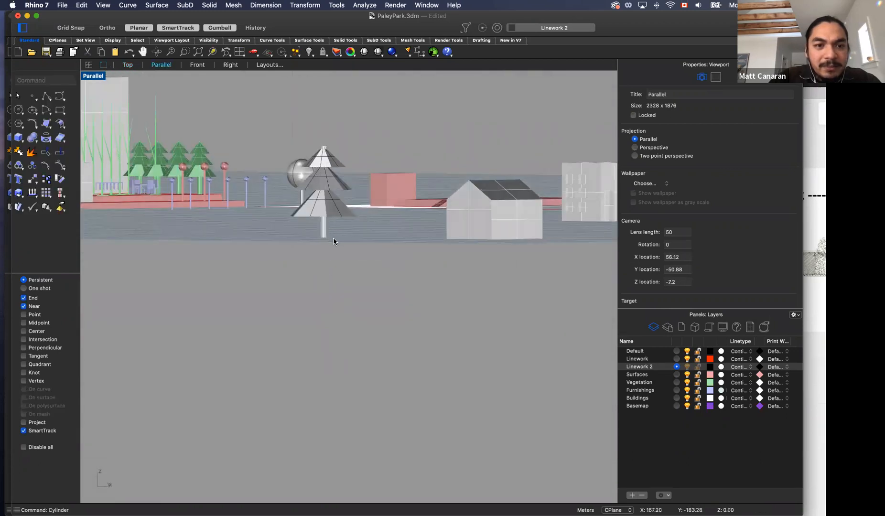
Step: Move the tree's topmost pyramid tier slightly downward
left_click(323, 157)
left_click_drag(325, 159, 325, 168)
right_click_drag(329, 144, 348, 145)
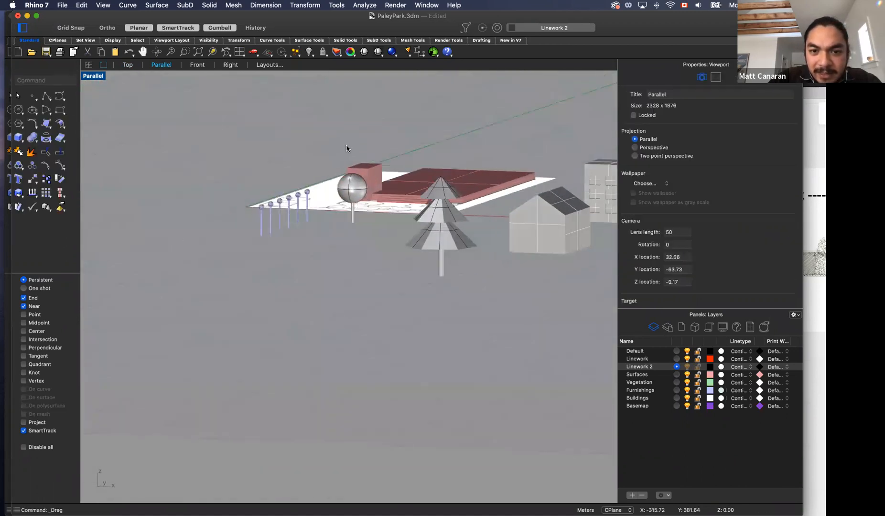
Step: Group the pyramid tiers and the cylinder trunk into a single tree object
right_click_drag(334, 256, 374, 235)
mouse_move(373, 234)
left_mouse_down()
mouse_move(438, 374)
mouse_move(365, 237)
left_mouse_up()
left_click(441, 370)
type("group")
key("Return")
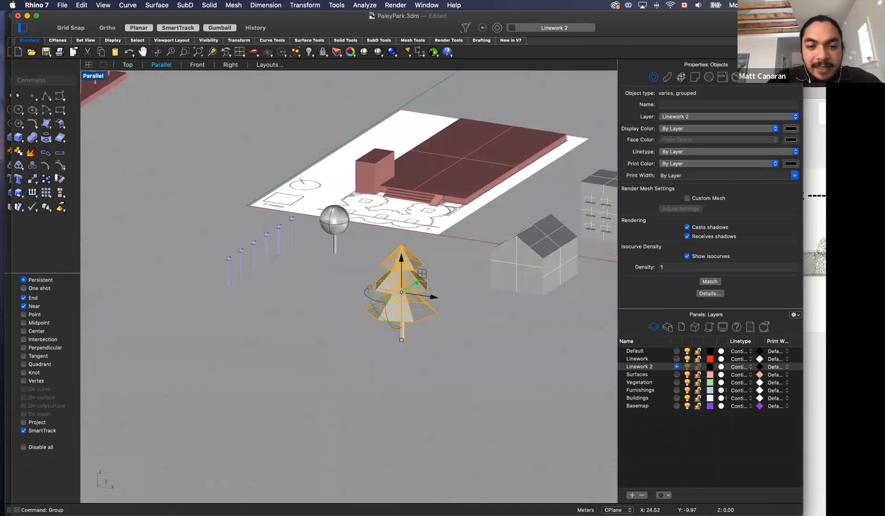
Step: Start a rectangular Array of the grouped tree with 10 copies in X, 10 in Y and 1 in Z
scroll(286, 253, "down", 5)
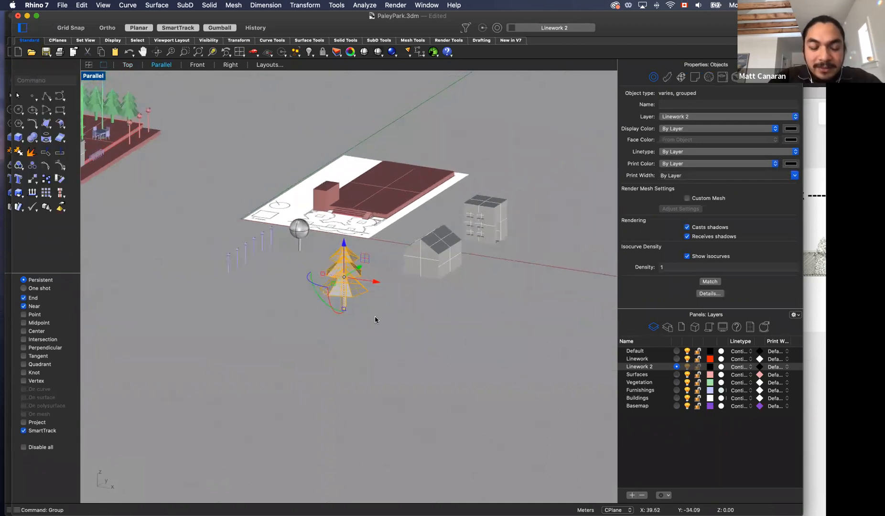
type("Arra")
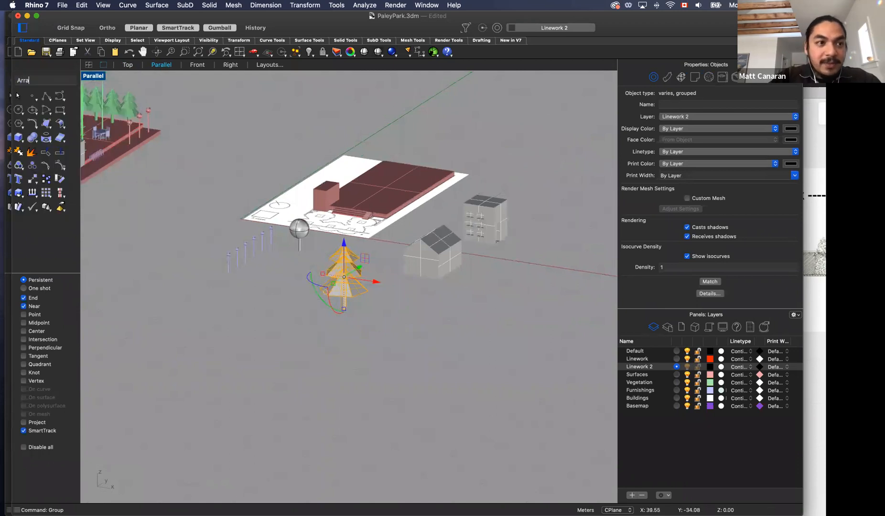
type("y")
key("Return")
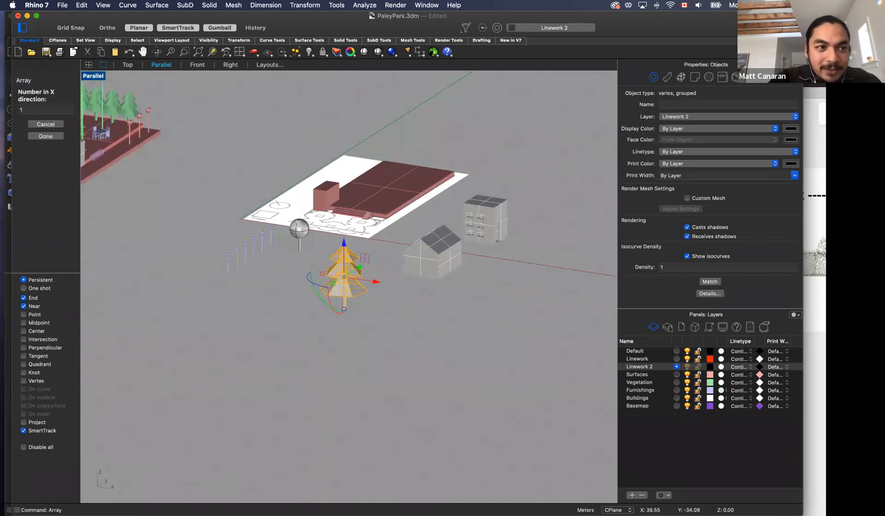
left_click(22, 107)
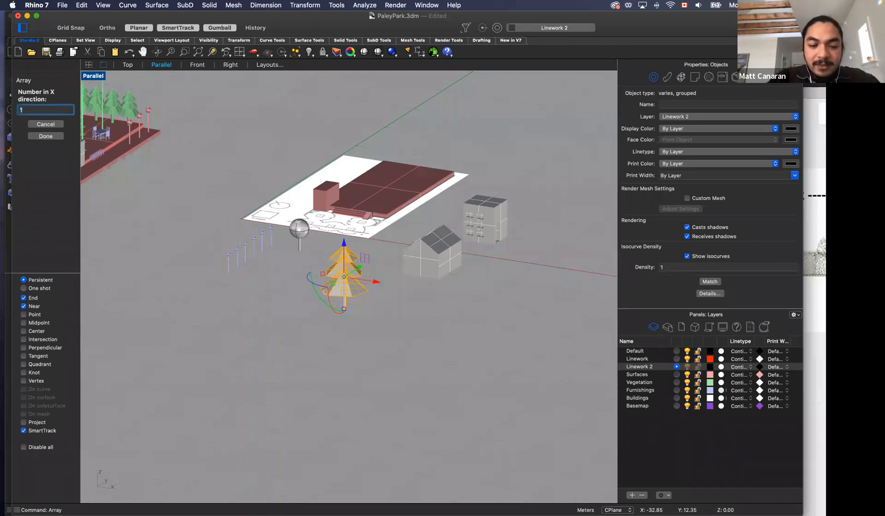
type("0")
key("Return")
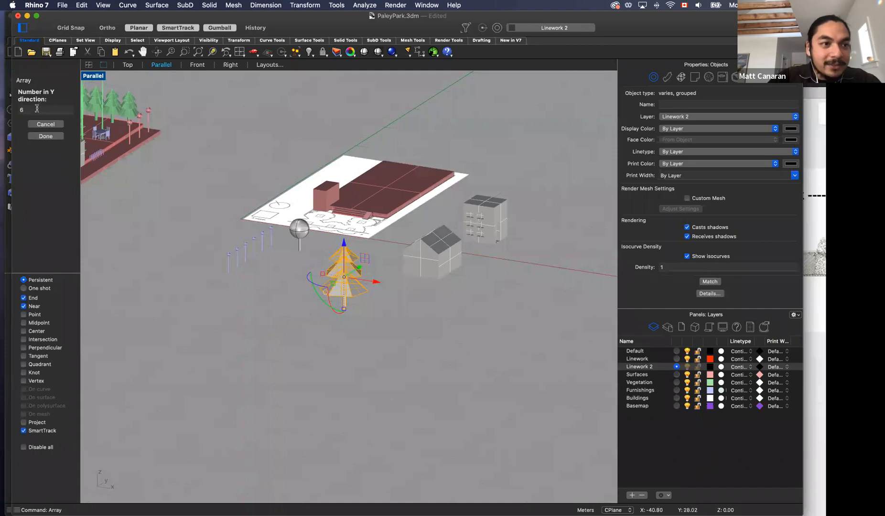
key("Return")
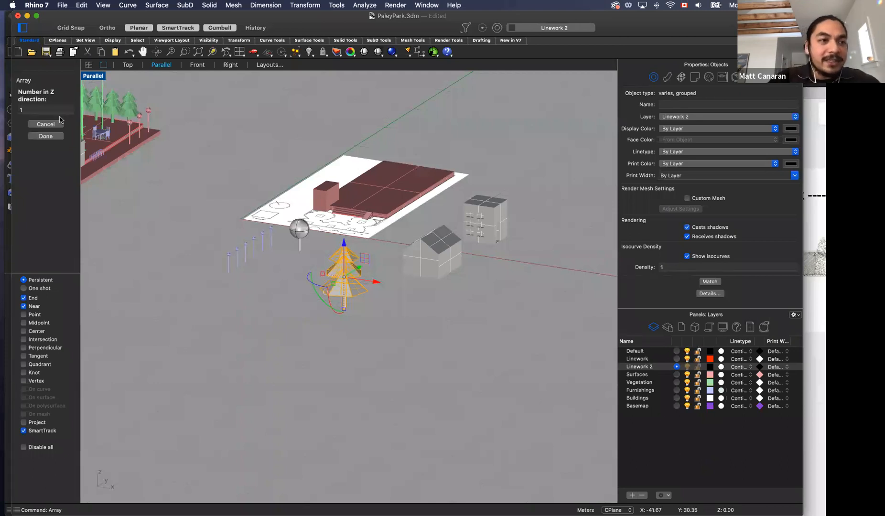
key("Return")
Step: Array the trees from the trunk's base with spacing of about 10.9 m in X and -13.3 m in Y
left_click(346, 309)
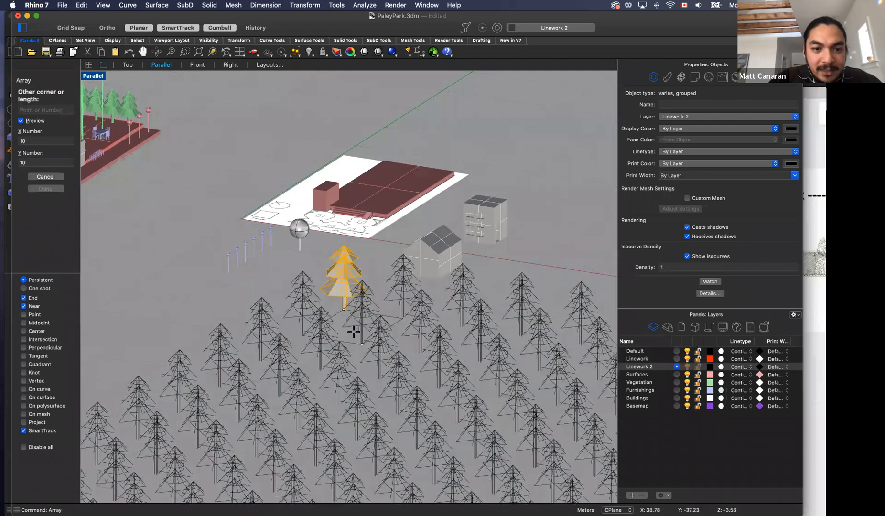
scroll(359, 330, "down", 5)
scroll(366, 344, "up", 3)
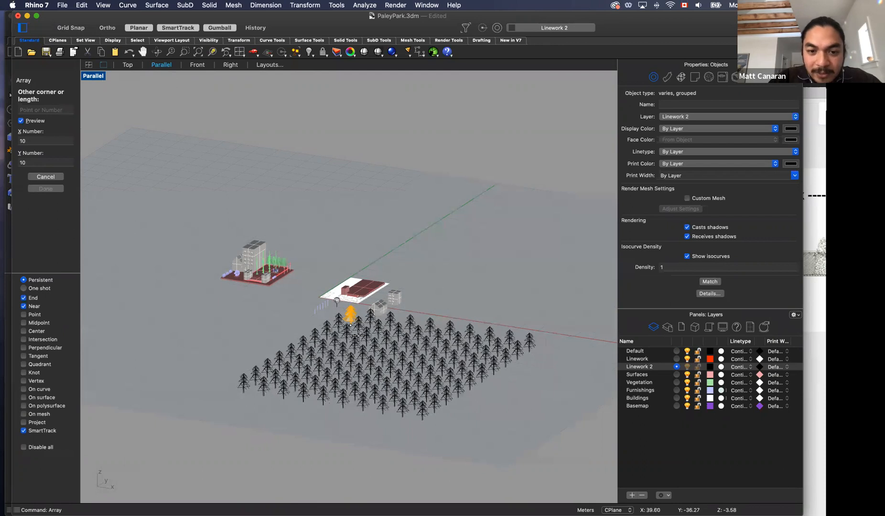
left_click(360, 337)
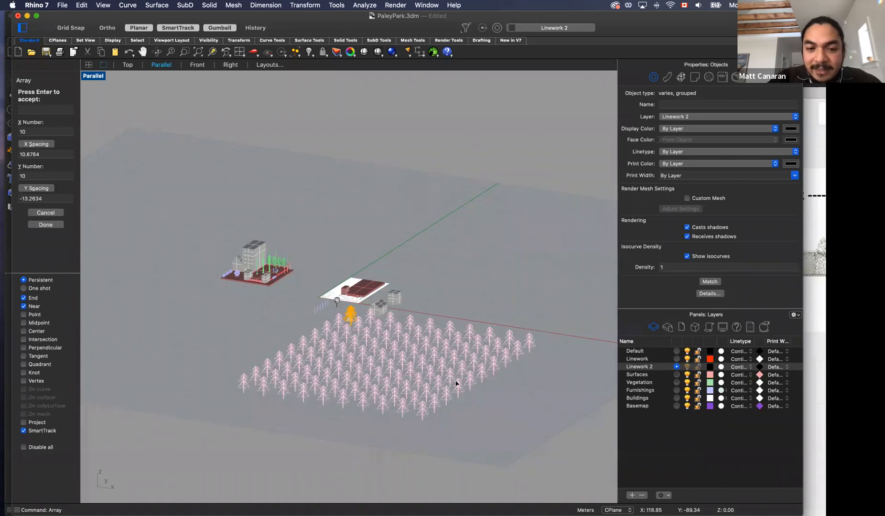
key("Return")
Step: Undo the tree array, leaving only the original grouped tree
left_click(501, 422)
mouse_move(489, 414)
right_mouse_down()
mouse_move(466, 427)
mouse_move(452, 422)
mouse_move(472, 408)
mouse_move(476, 427)
mouse_move(498, 428)
mouse_move(500, 416)
right_mouse_up()
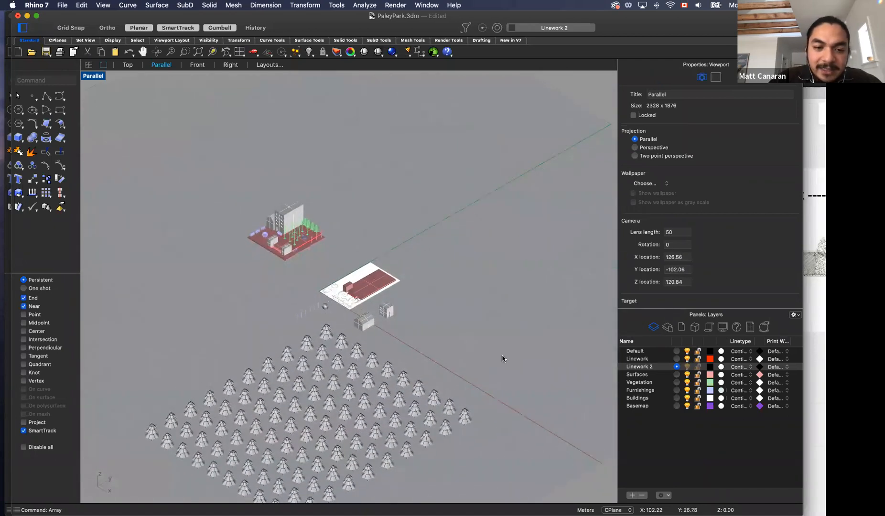
scroll(421, 373, "down", 2)
scroll(382, 378, "up", 8)
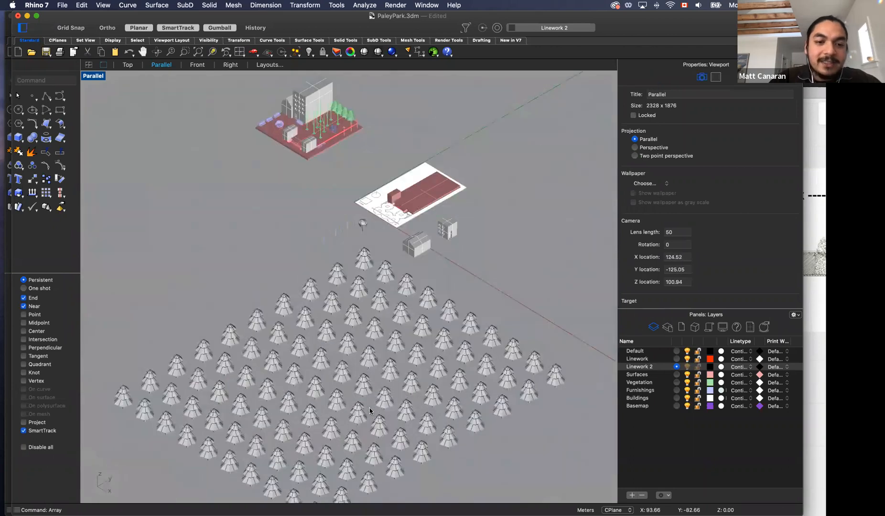
scroll(382, 373, "down", 6)
right_click_drag(418, 405, 158, 365)
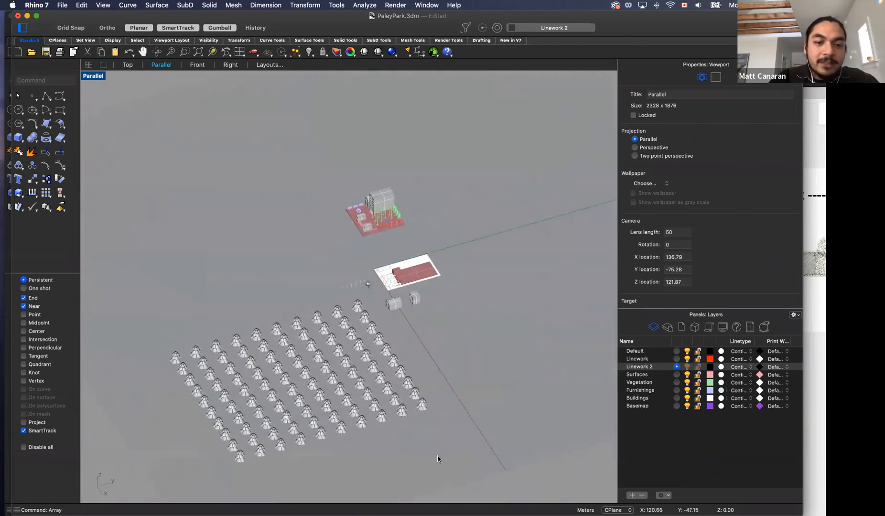
key("super+z")
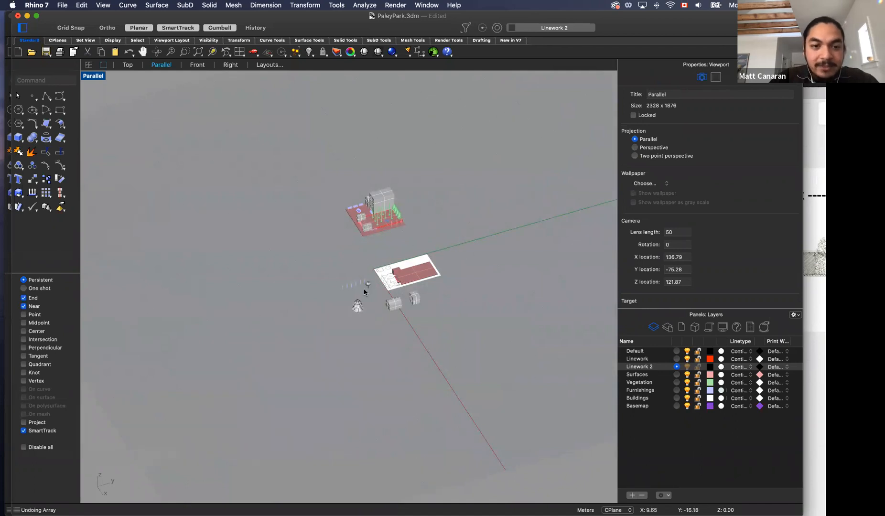
scroll(346, 328, "up", 8)
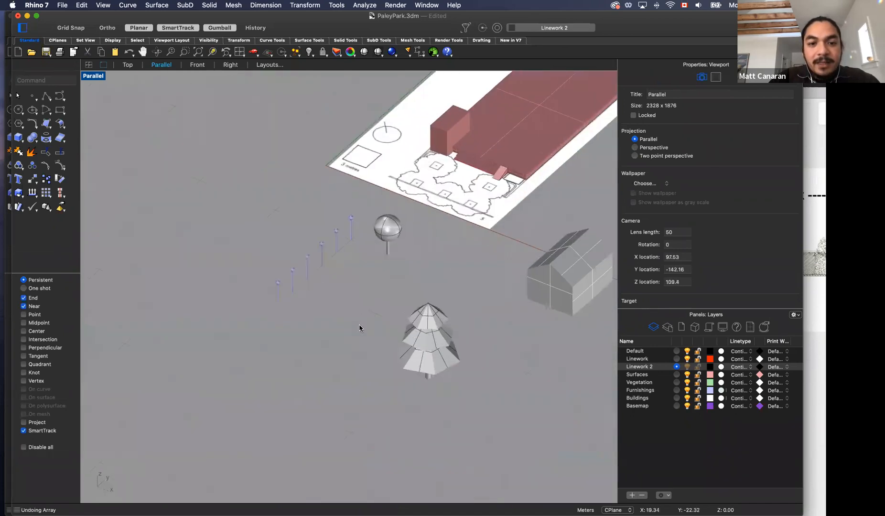
scroll(367, 314, "down", 8)
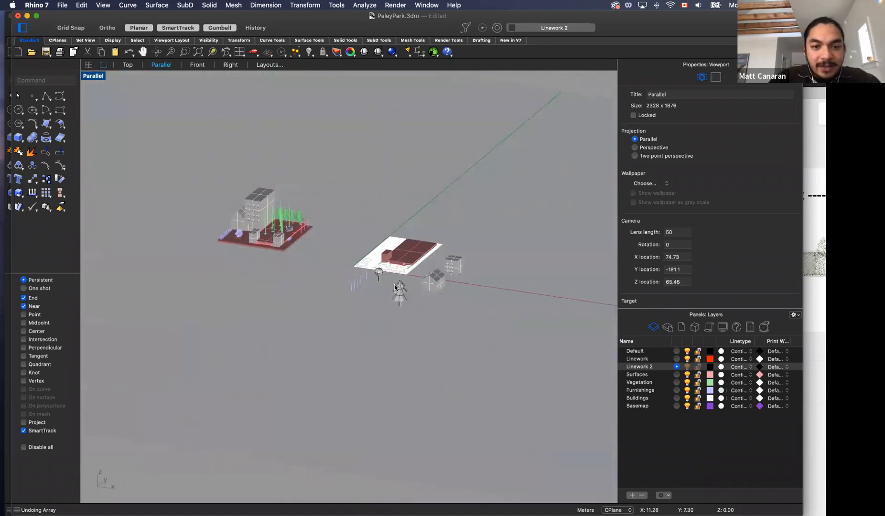
scroll(395, 286, "up", 3)
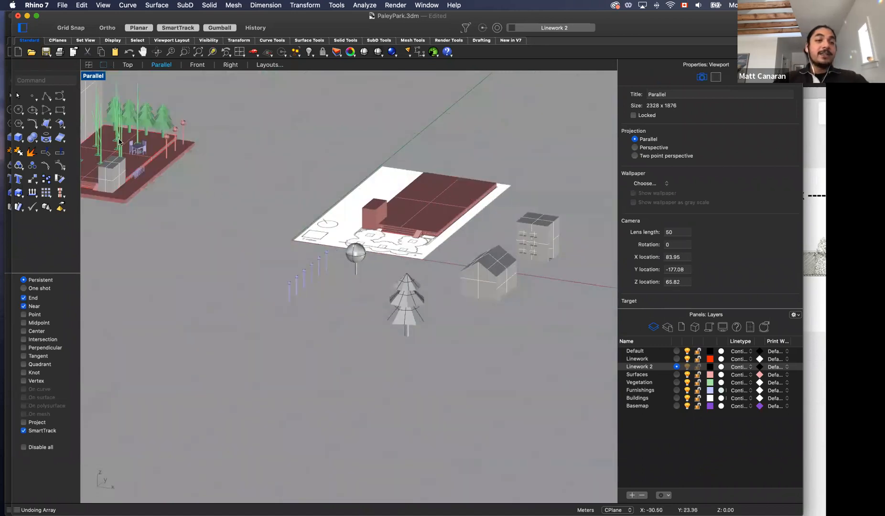
scroll(118, 138, "down", 3)
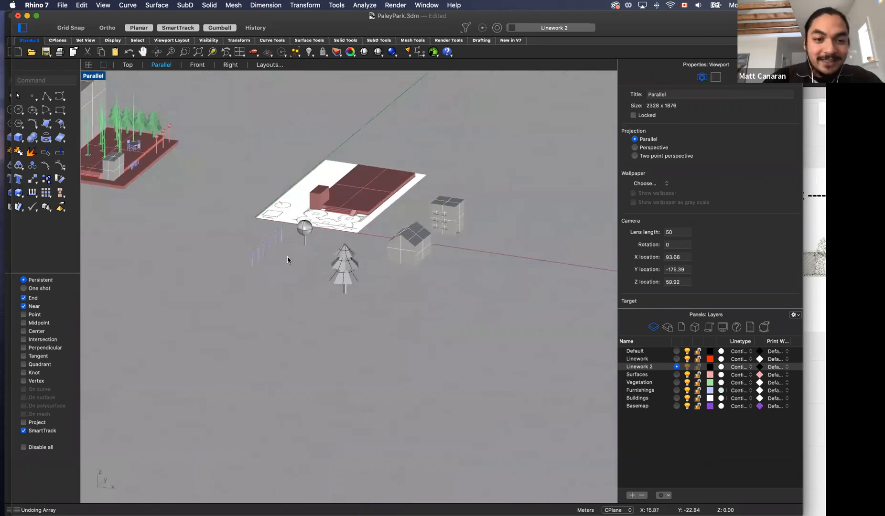
scroll(286, 250, "down", 2)
scroll(287, 251, "up", 5)
scroll(275, 304, "down", 2)
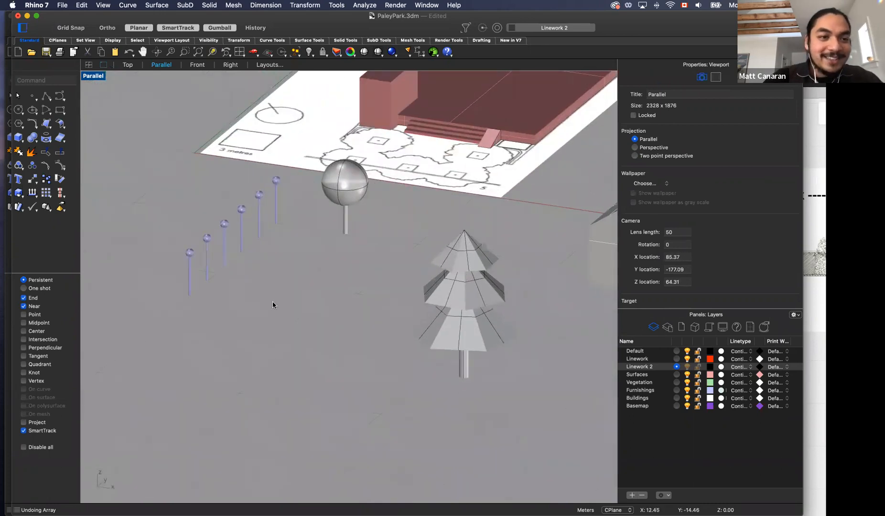
scroll(261, 258, "down", 2)
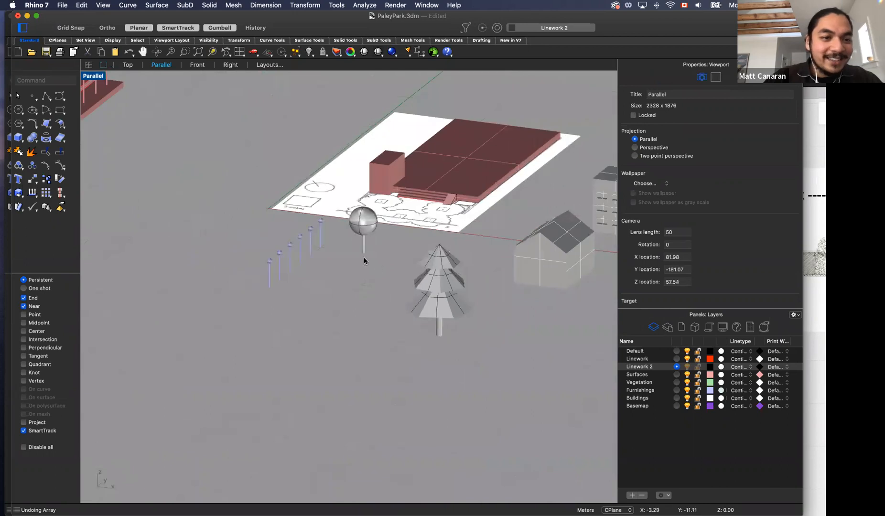
scroll(247, 233, "up", 3)
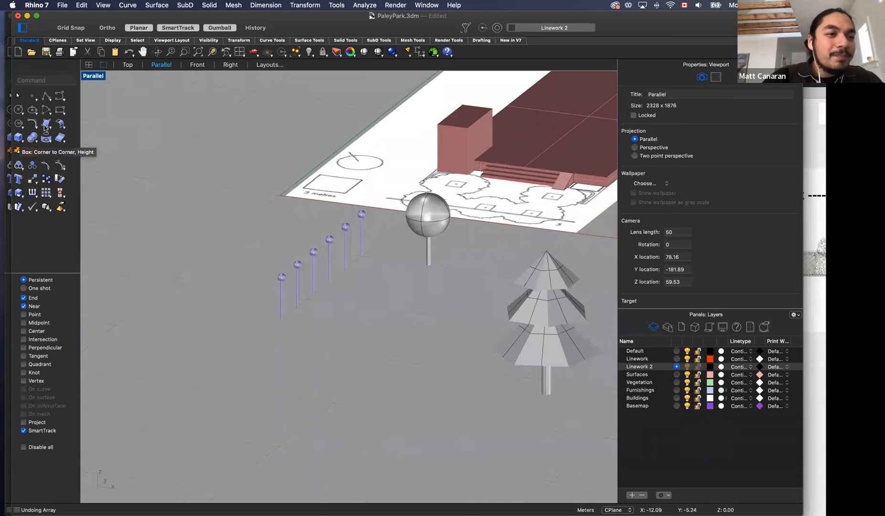
scroll(237, 193, "down", 3)
Step: Switch to Miro to review the annotated model and Paley Park photos, then return to Rhino and examine the finished park model's trees and furnishings
key("super+Tab")
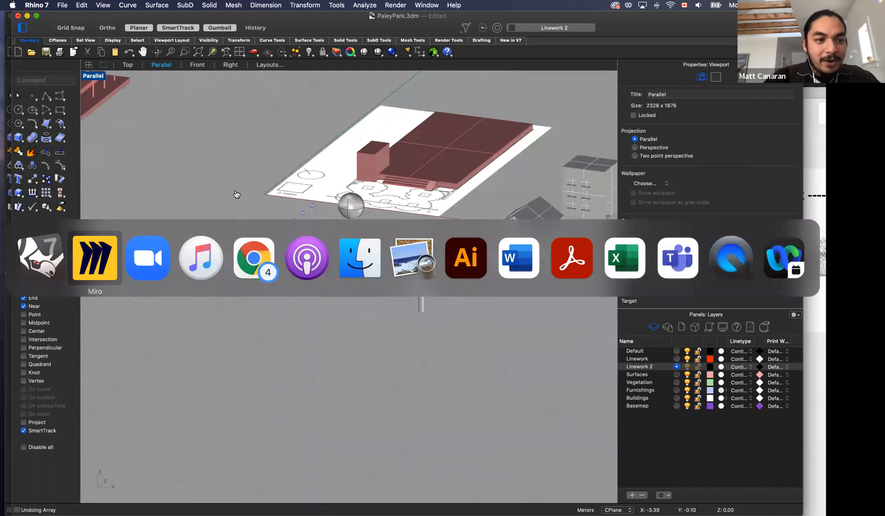
scroll(342, 197, "right", 15)
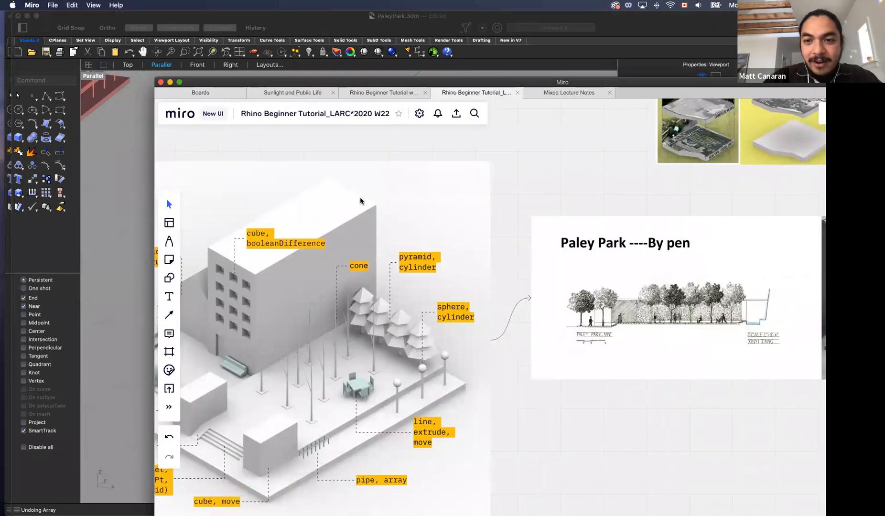
scroll(351, 199, "right", 4)
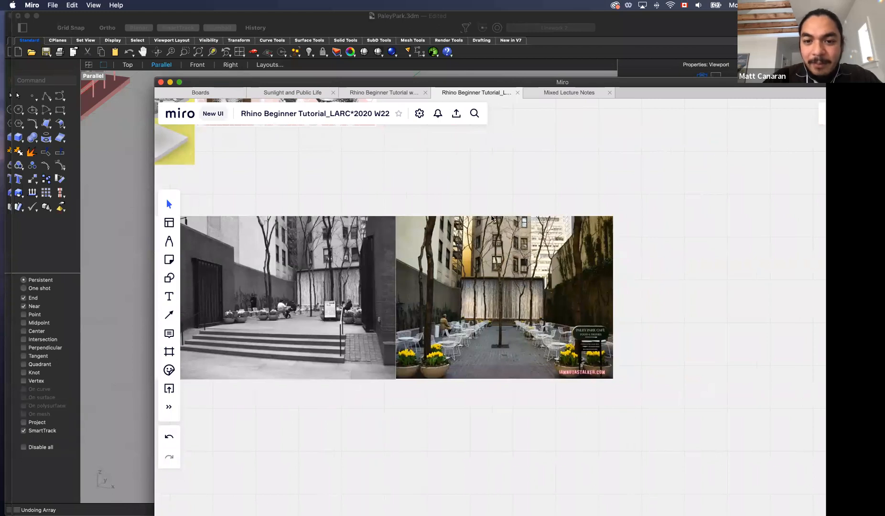
key("super+Tab")
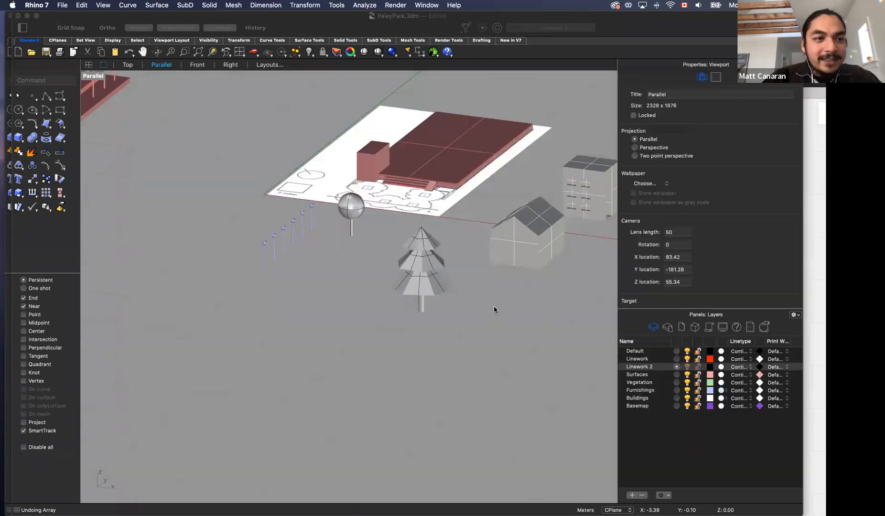
scroll(484, 304, "down", 3)
scroll(294, 183, "up", 8)
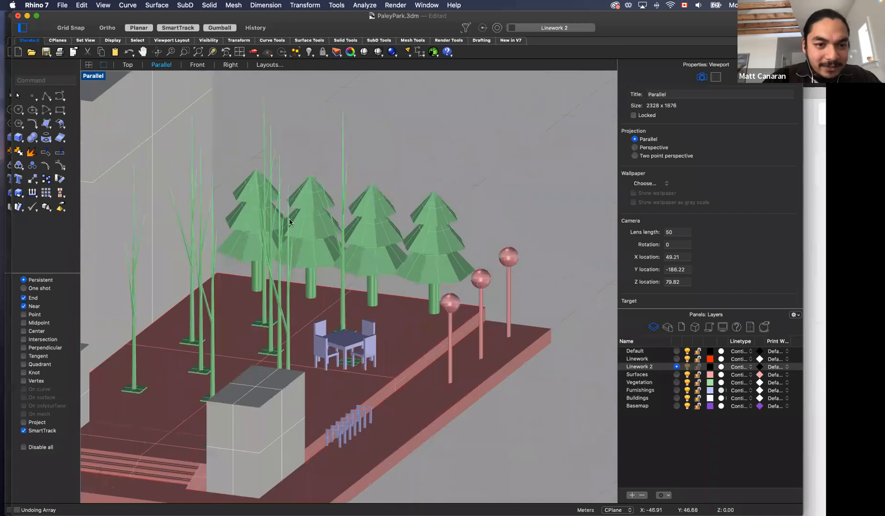
scroll(153, 134, "down", 5)
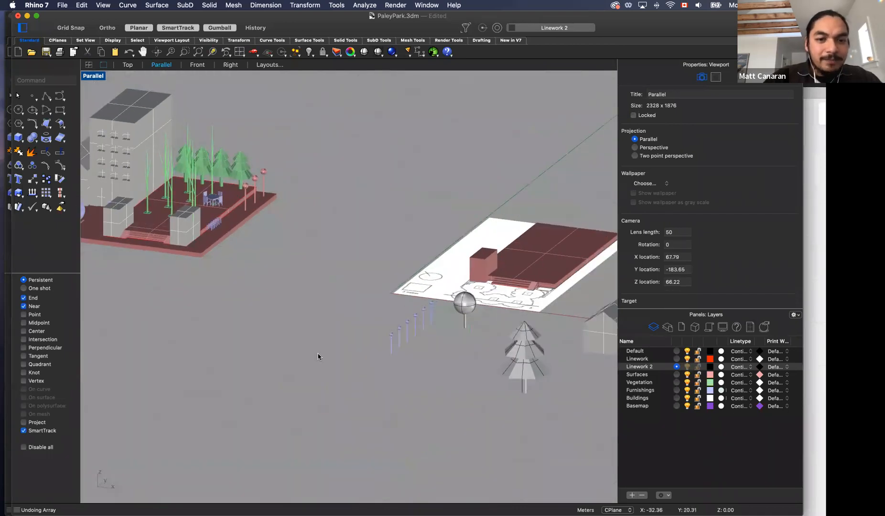
Step: Draw a tall, slender vertical solid Cone on the open ground beside the row of lamp posts as a tree trunk
scroll(365, 338, "up", 5)
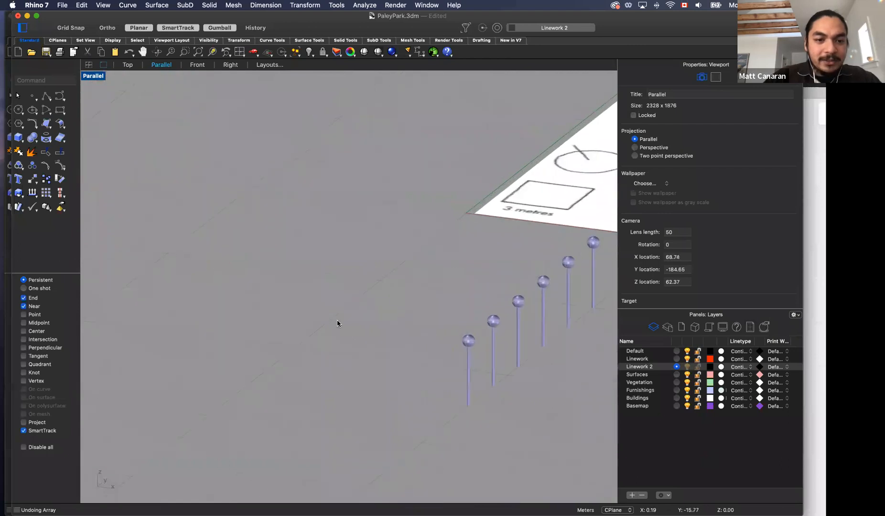
scroll(339, 321, "up", 2)
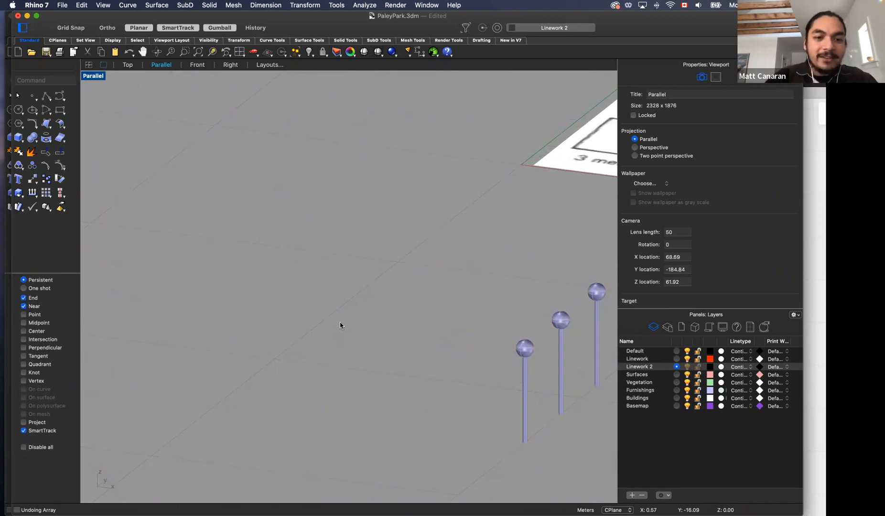
left_click(18, 138)
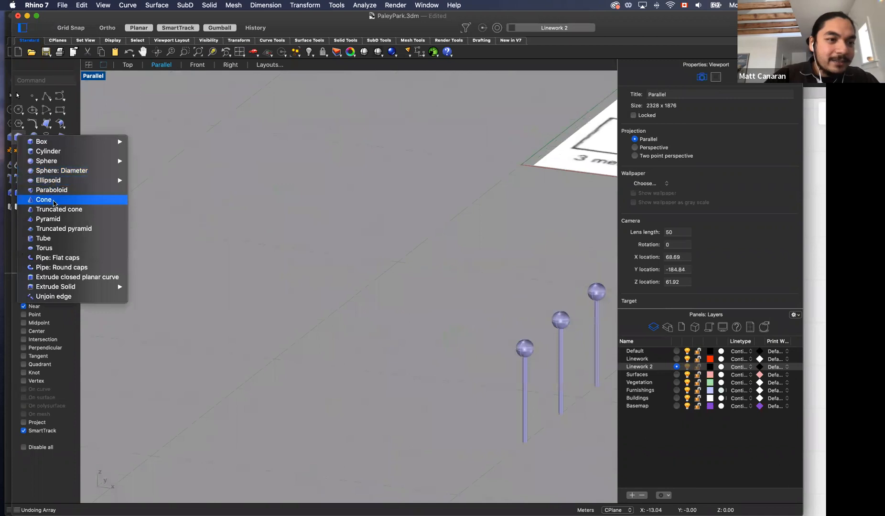
left_click(53, 201)
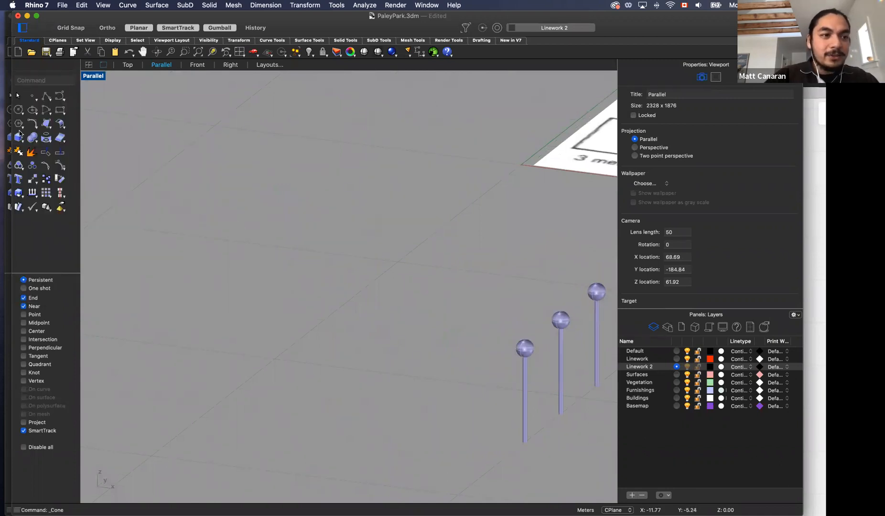
type("c")
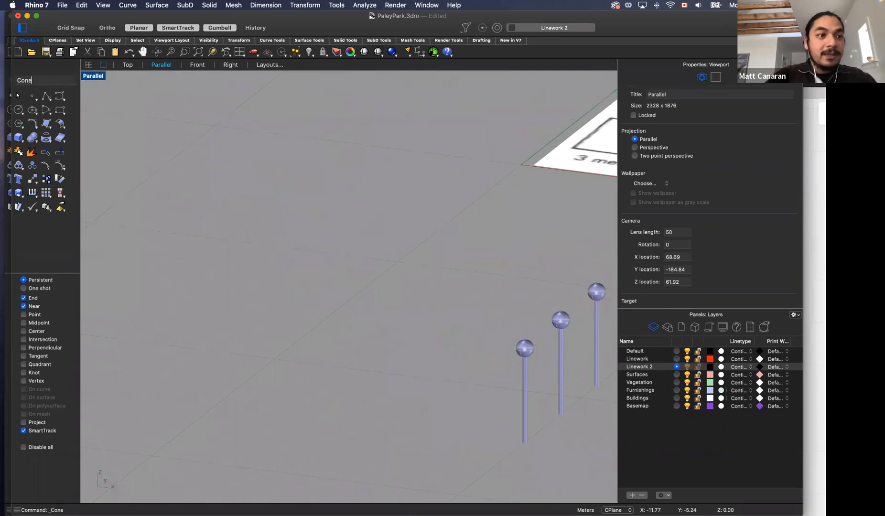
type("one")
key("Return")
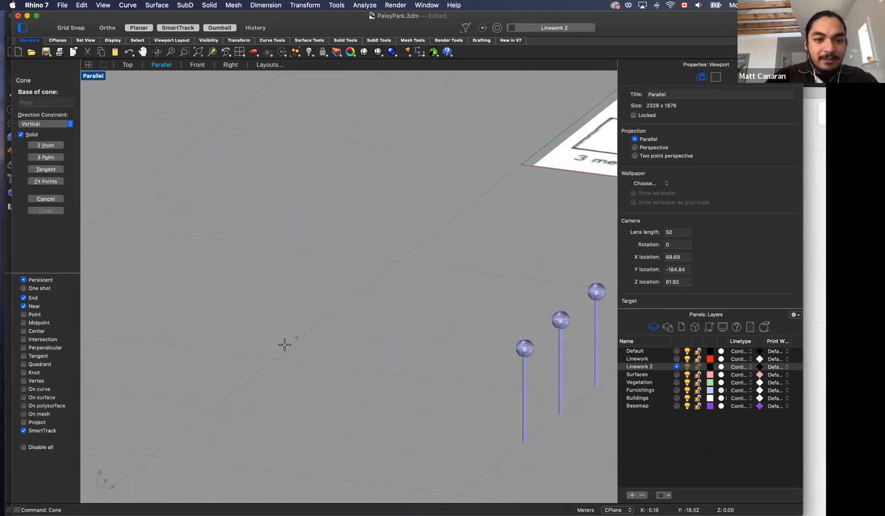
left_click(274, 358)
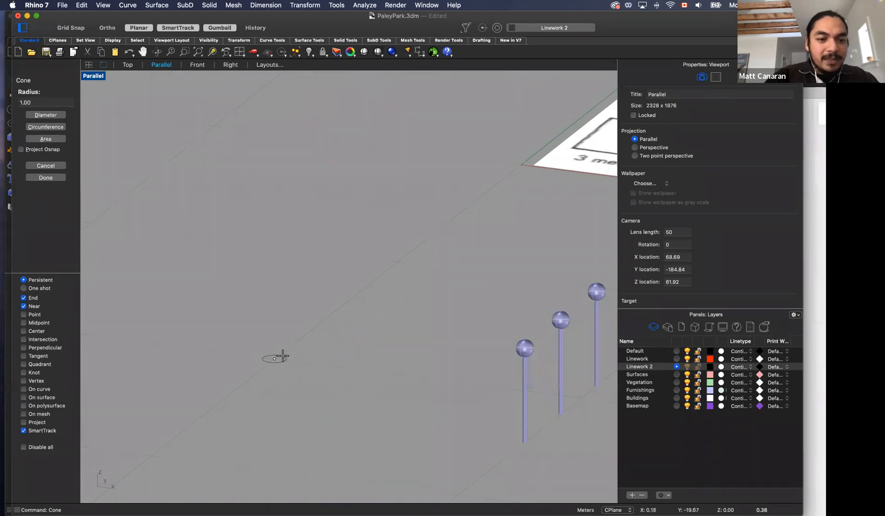
left_click(280, 356)
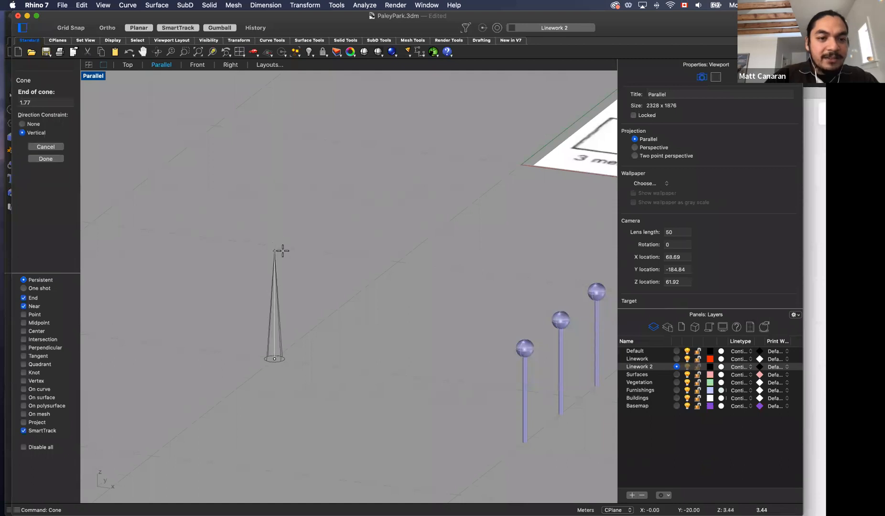
scroll(298, 411, "down", 5)
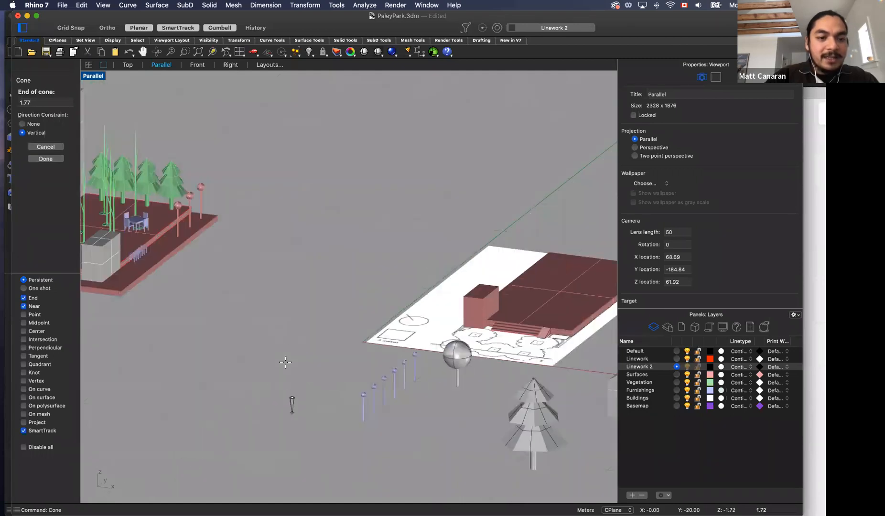
left_click(283, 304)
Step: Place a copy of the trunk cone a short distance beside the original along the Y axis
scroll(293, 362, "up", 3)
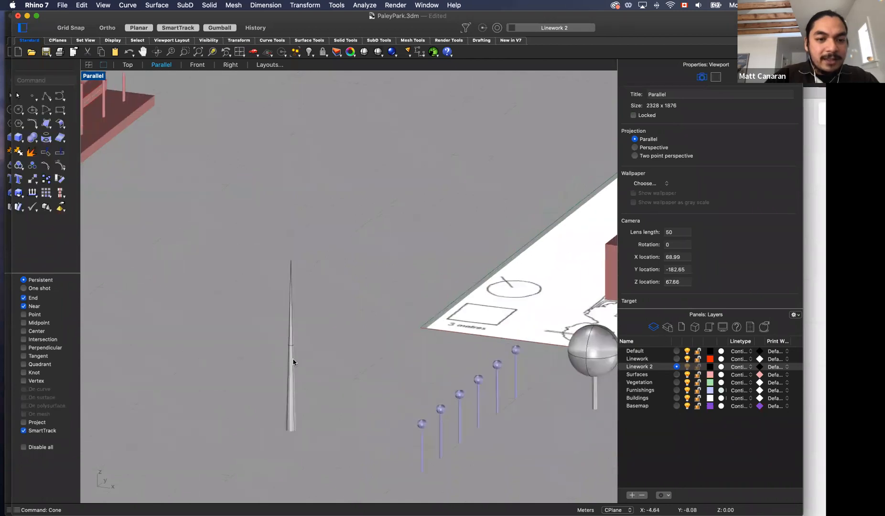
scroll(293, 362, "up", 3)
left_click(287, 342)
scroll(336, 436, "left", 5)
scroll(335, 436, "left", 5)
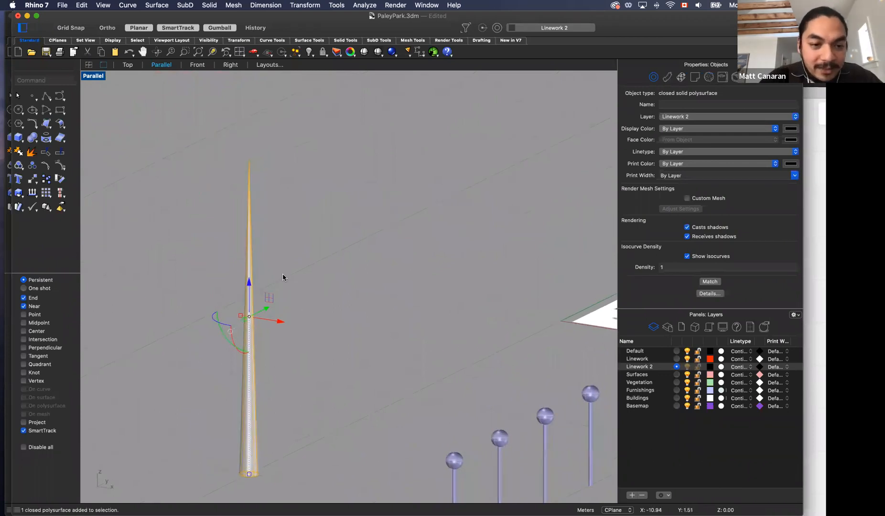
left_click_drag(258, 313, 292, 306)
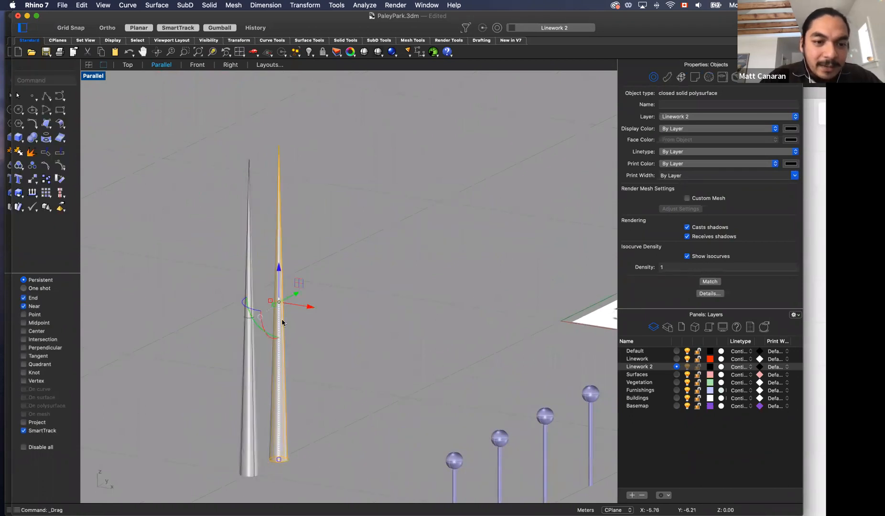
left_click(303, 333)
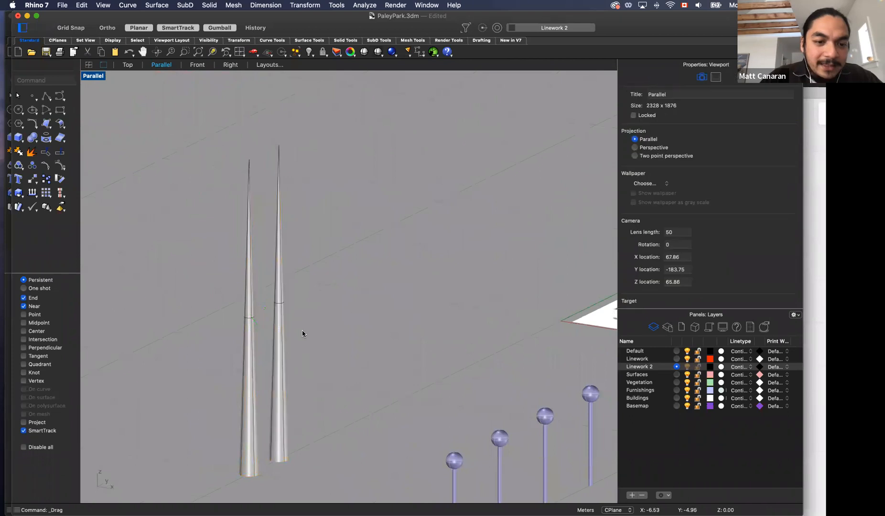
Step: Scale the copied cone down uniformly to less than half size and tilt it against the trunk as a branch
left_click(279, 353)
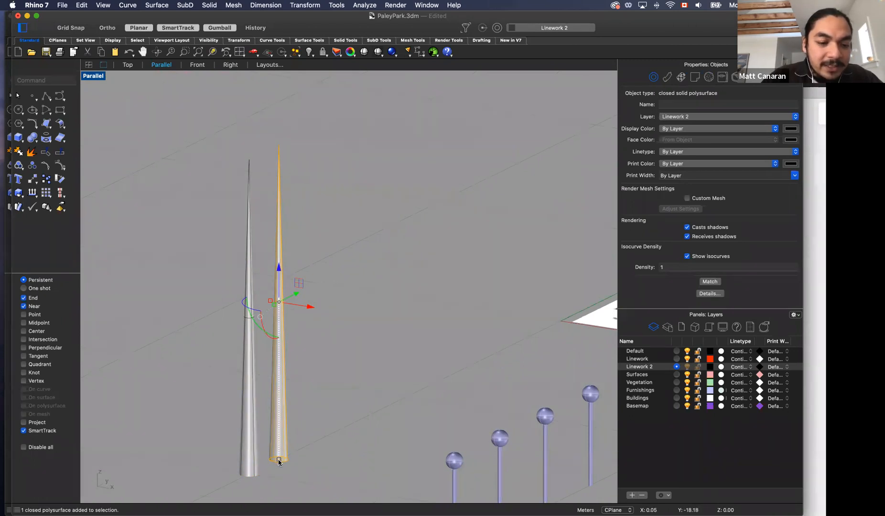
left_click_drag(279, 461, 280, 368)
left_click(295, 364)
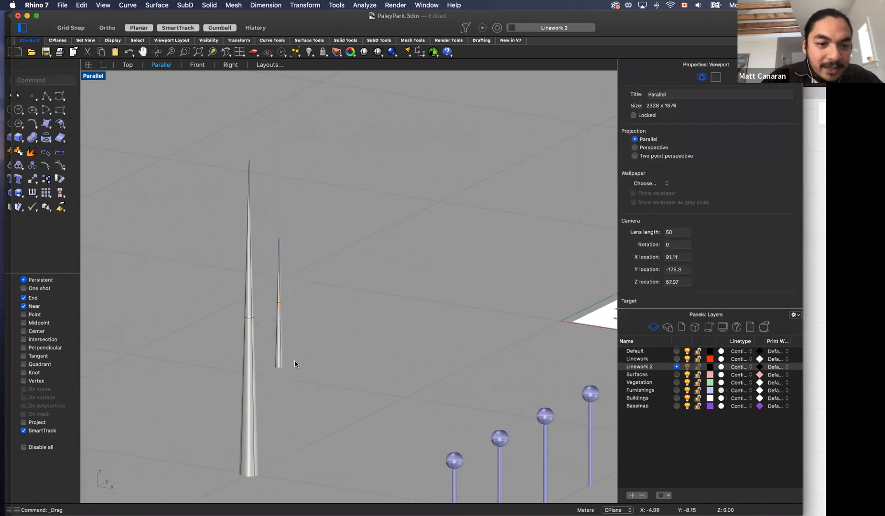
right_click_drag(285, 385, 268, 385)
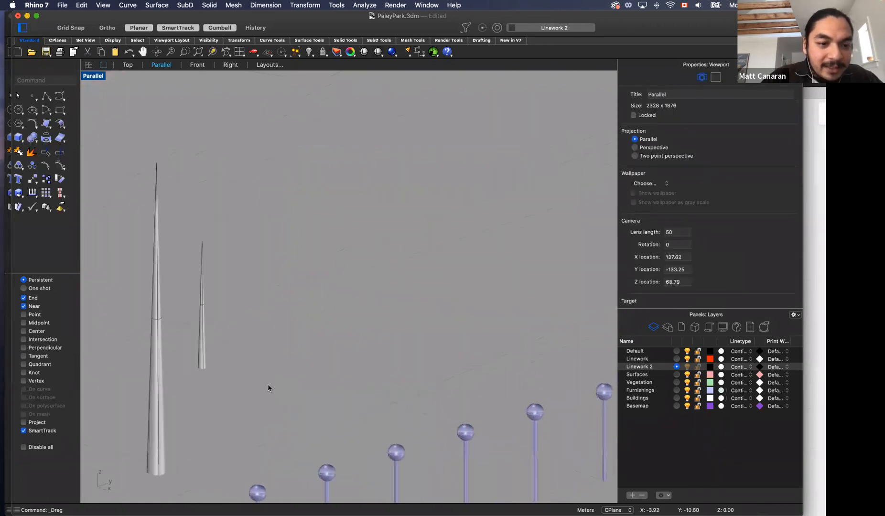
left_click(201, 353)
left_click_drag(186, 342, 164, 291)
left_click(211, 373)
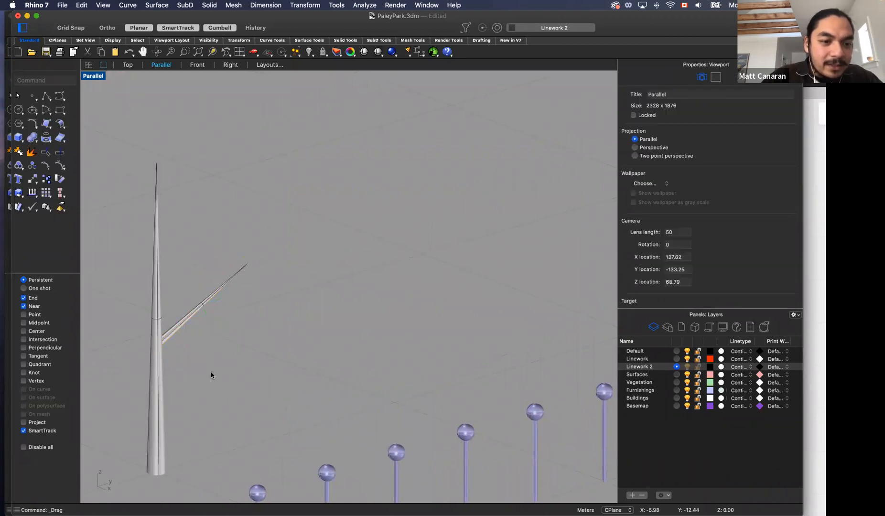
Step: Add a scaled-down, tilted copy of the trunk on the side opposite the first branch
mouse_move(258, 371)
right_mouse_down()
mouse_move(213, 370)
mouse_move(284, 372)
mouse_move(223, 368)
mouse_move(243, 366)
right_mouse_up()
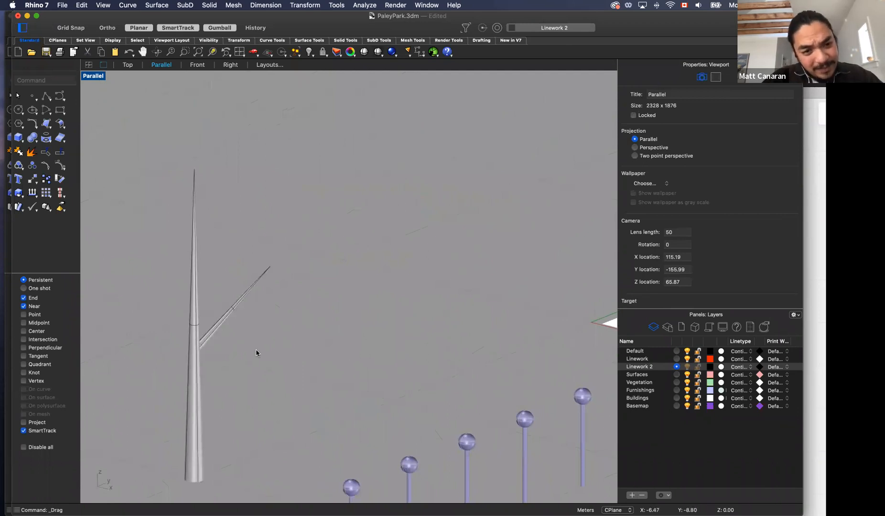
scroll(256, 354, "down", 7)
scroll(225, 333, "up", 5)
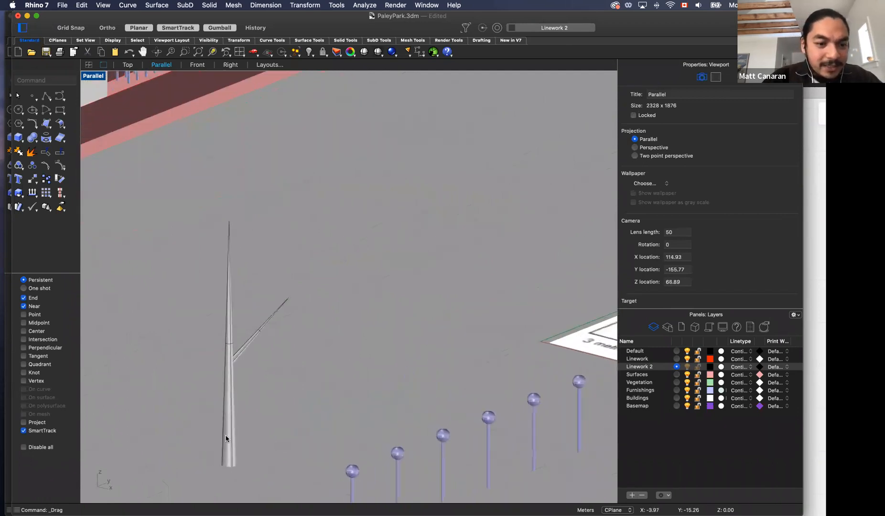
left_click(227, 430)
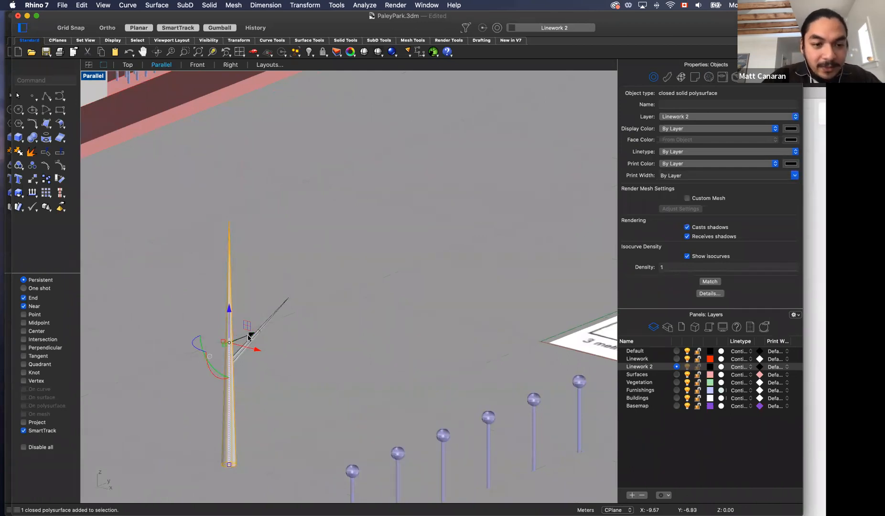
left_click_drag(249, 338, 217, 346)
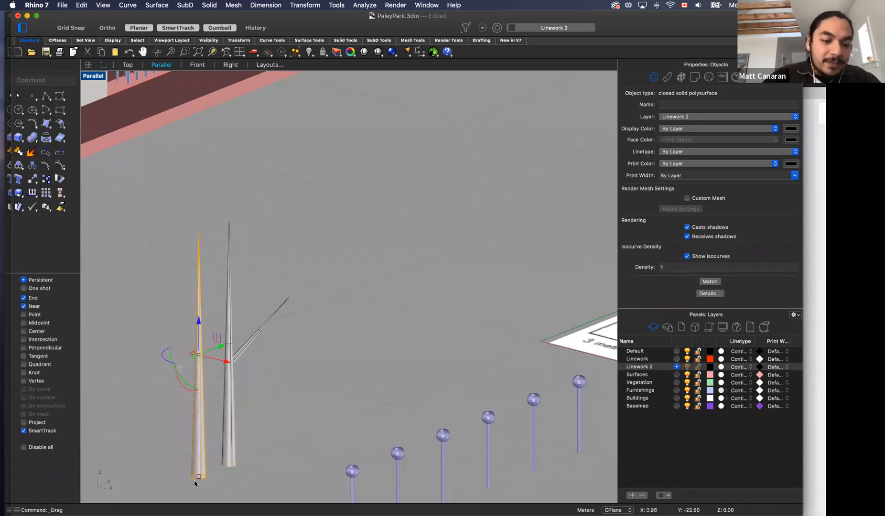
left_click_drag(199, 477, 191, 389, "shift")
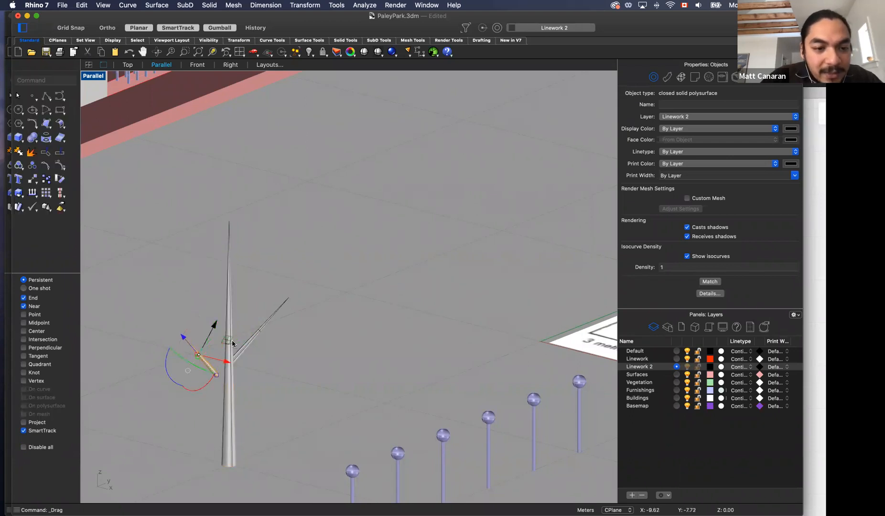
Step: Try to move the second branch up onto the trunk above the first branch, and undo the move
left_click_drag(229, 341, 241, 292)
left_click(362, 341)
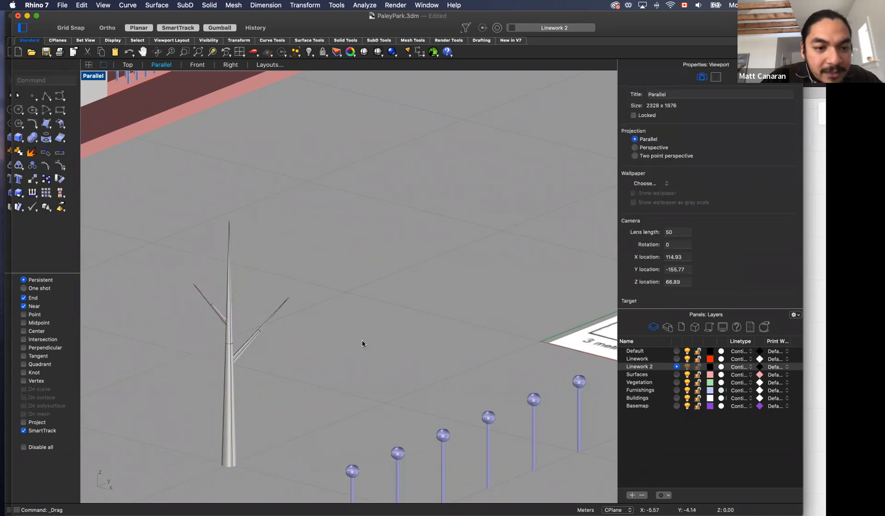
scroll(286, 363, "up", 3)
right_click_drag(272, 364, 282, 366)
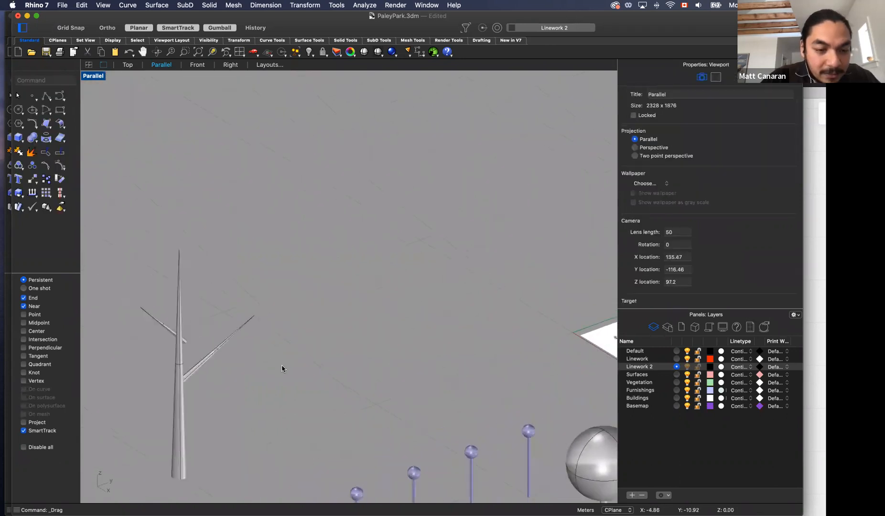
key("super+z")
Step: Reposition the second branch so its base meets the trunk above the first branch
left_click_drag(173, 377, 191, 320)
left_click(223, 319)
right_click_drag(219, 329, 198, 305)
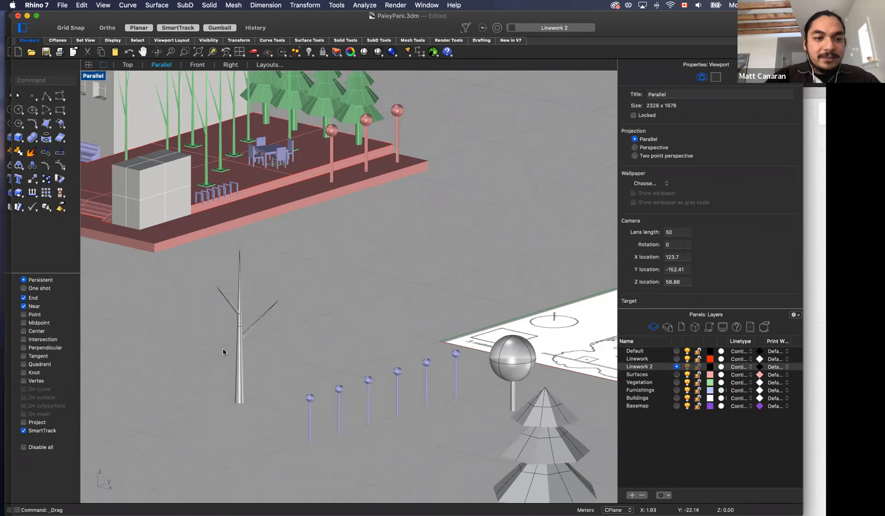
Step: Draw a flat square Box about 1.5 m wide and 0.22 m high from the centre of the trunk's base
left_click_drag(200, 247, 291, 414)
left_click(300, 357)
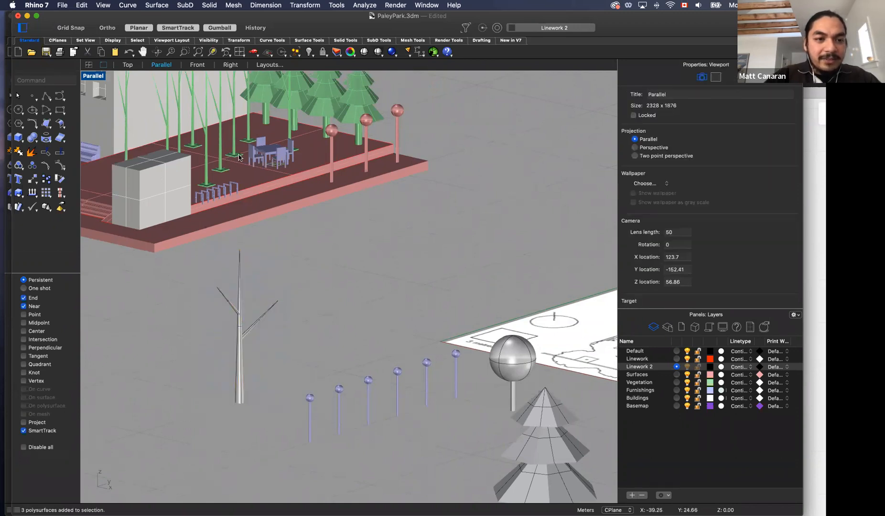
scroll(239, 421, "up", 5)
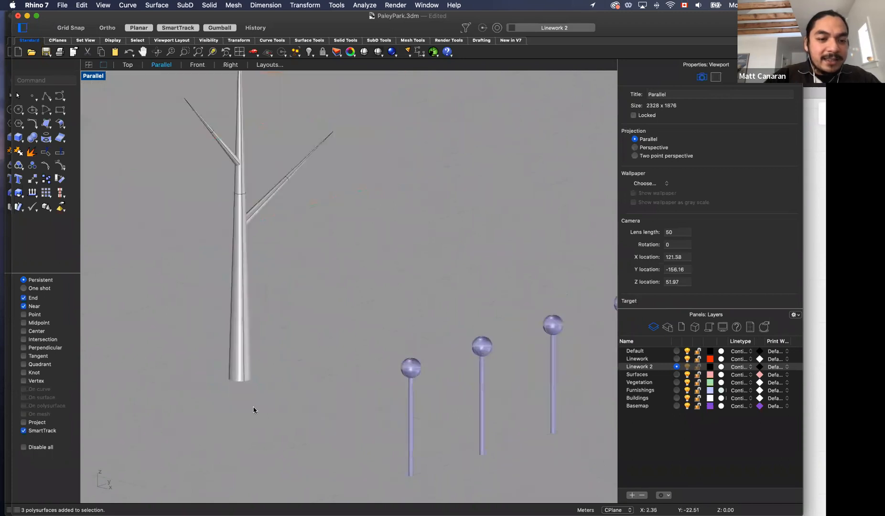
scroll(220, 362, "up", 2)
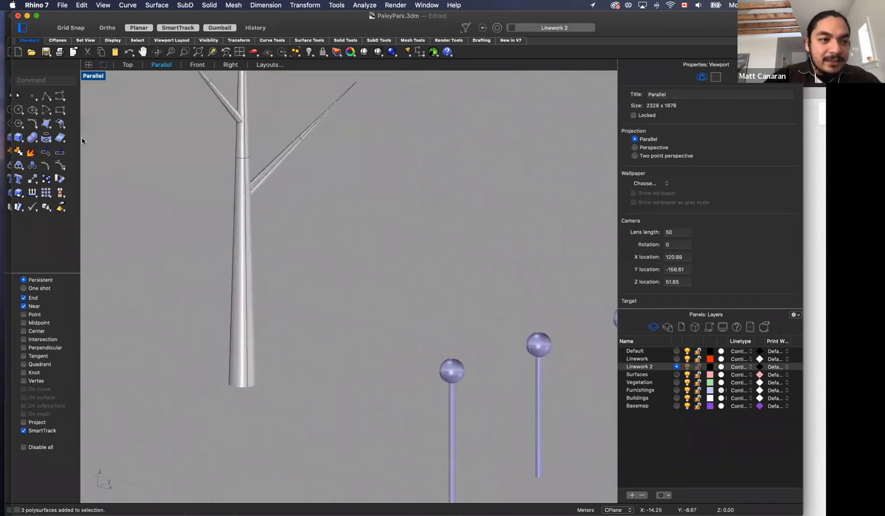
left_click(19, 138)
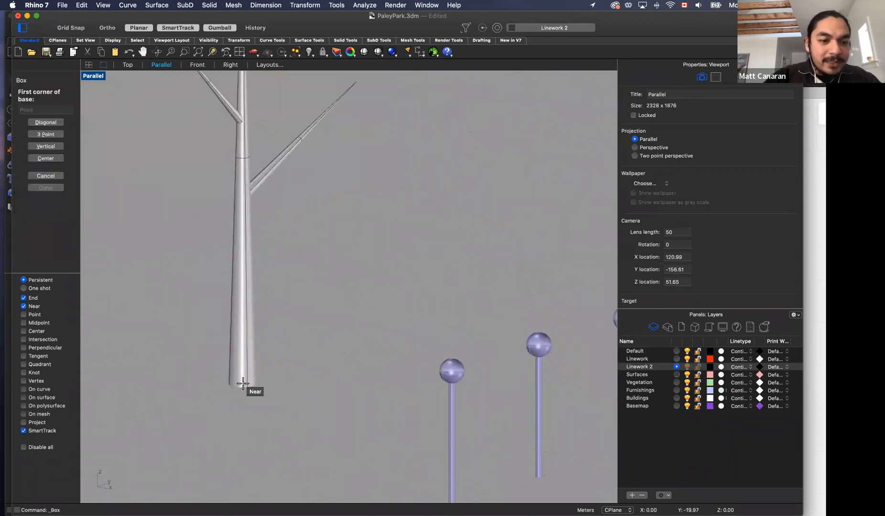
key("Escape")
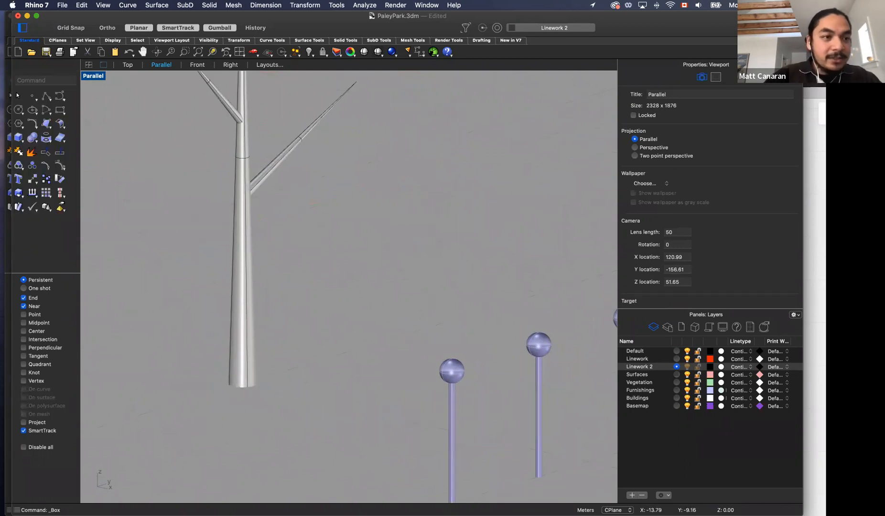
left_click(15, 139)
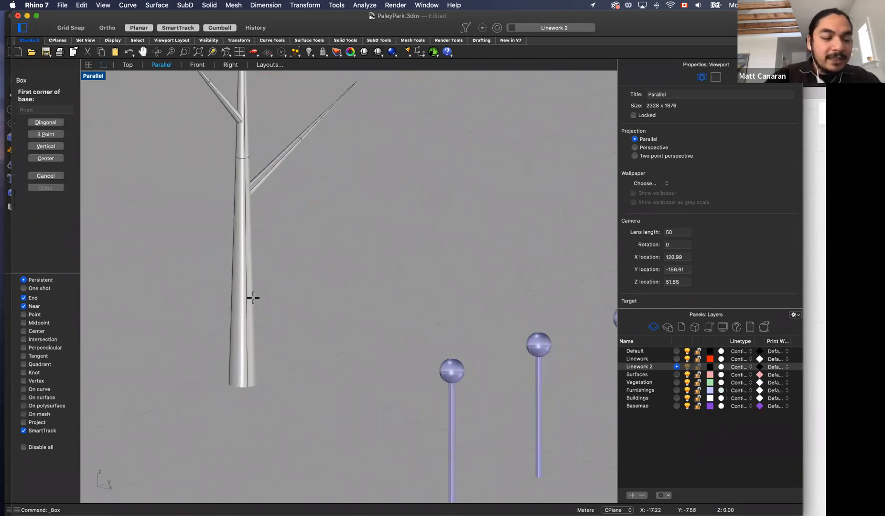
left_click(240, 381)
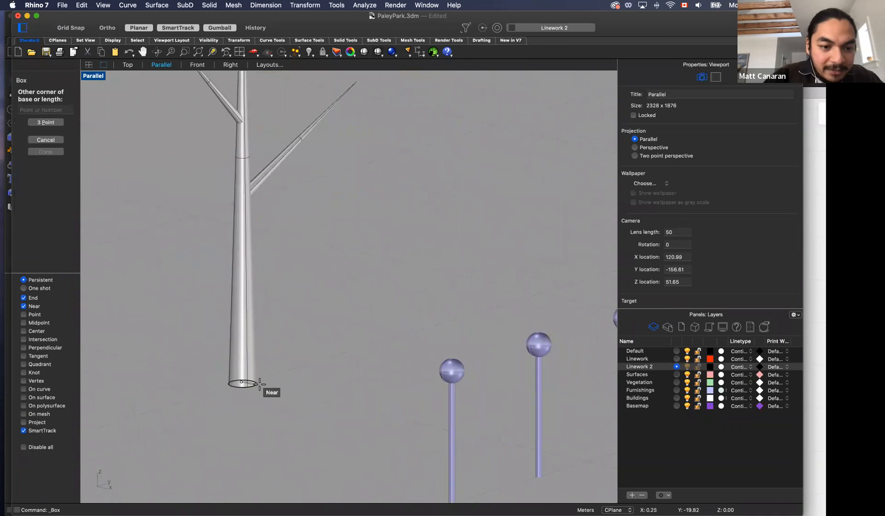
left_click(248, 408)
left_click(271, 391)
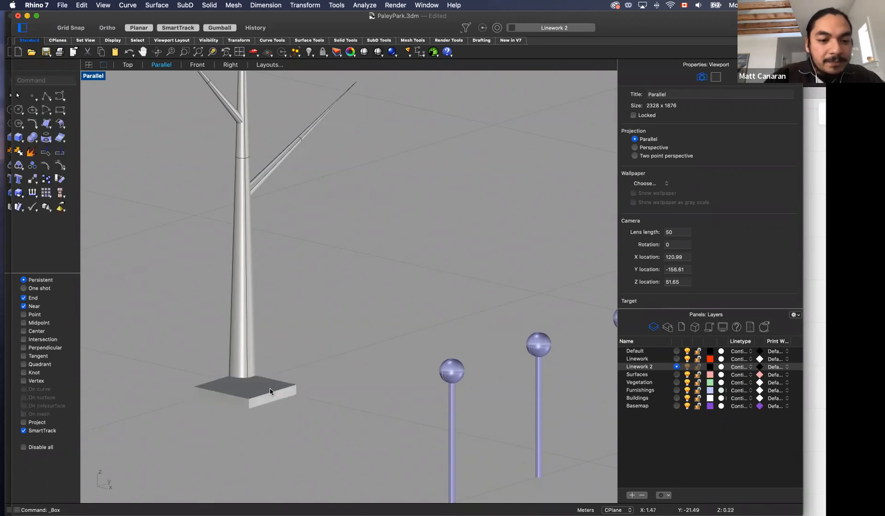
Step: In Top view, move the trunk and its two branches together onto the centre of the square base
right_click_drag(283, 382, 320, 339)
scroll(320, 340, "down", 3)
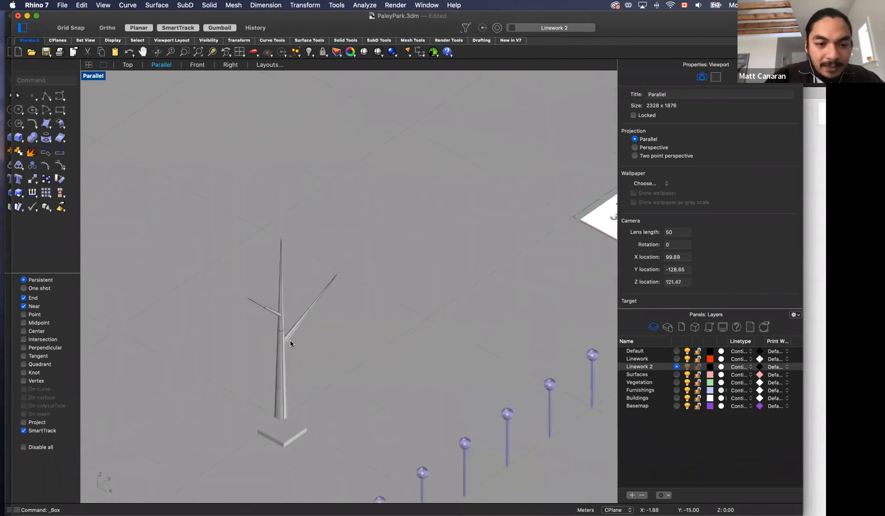
left_click_drag(218, 223, 364, 388)
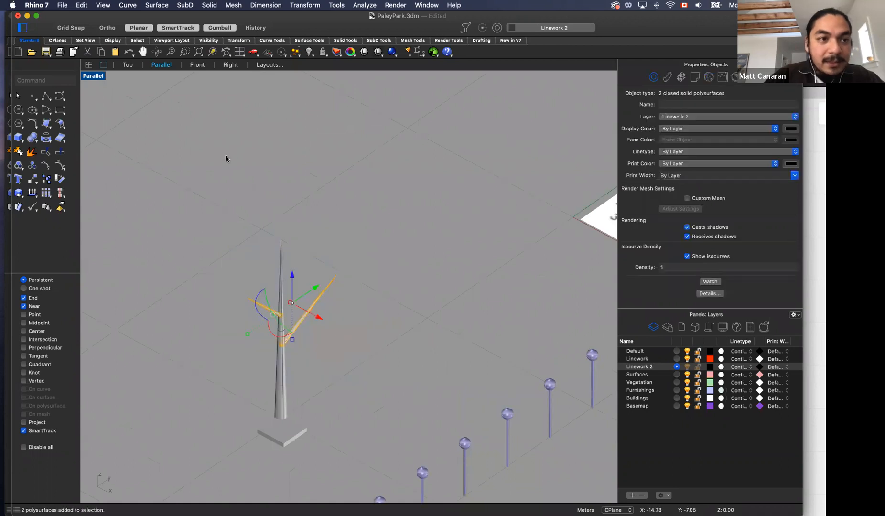
key("Escape")
left_click(127, 66)
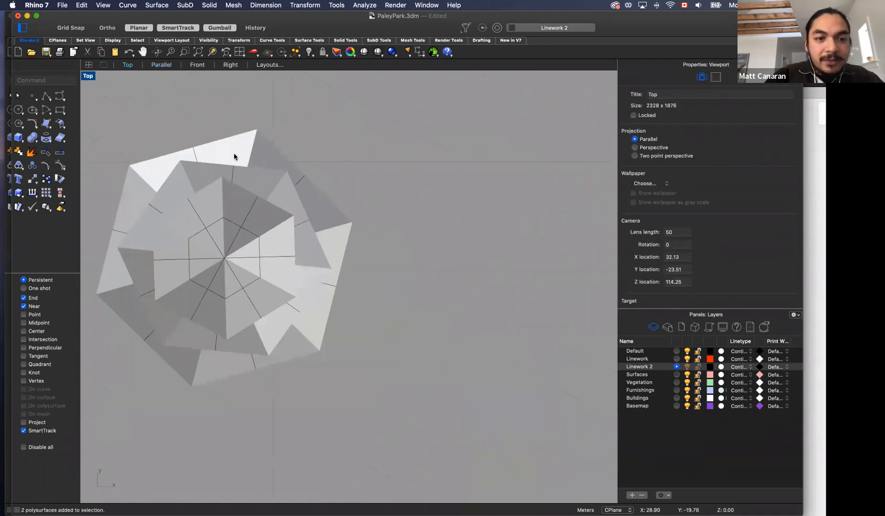
scroll(243, 184, "up", 5)
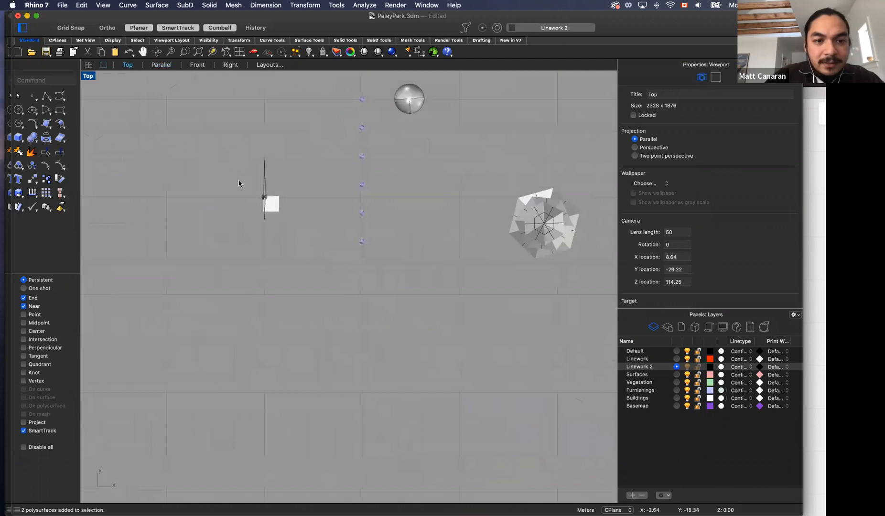
left_click(309, 191)
left_click(309, 233, "shift")
left_click(304, 226, "shift")
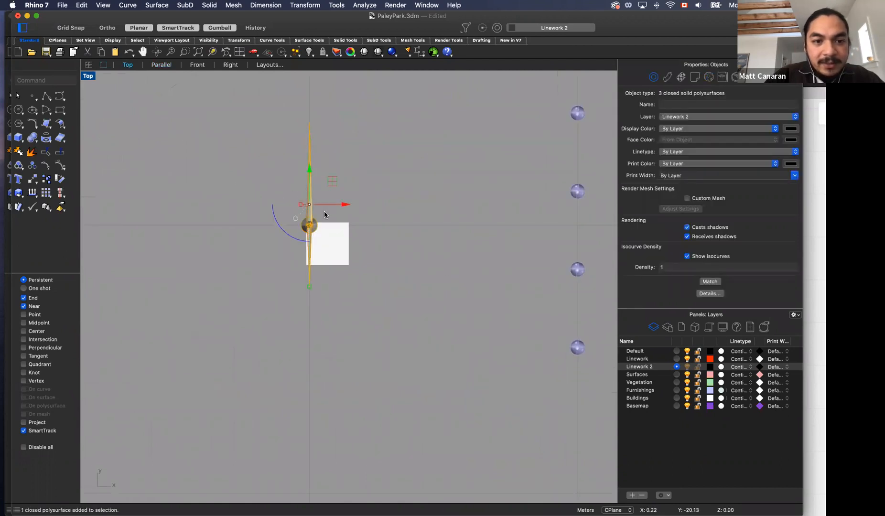
left_click_drag(333, 181, 352, 202)
left_click(413, 268)
left_click_drag(271, 131, 452, 369)
key("Escape")
Step: Add a copy of the longer branch, rotated in plan to point diagonally outward from the trunk
left_click(326, 219)
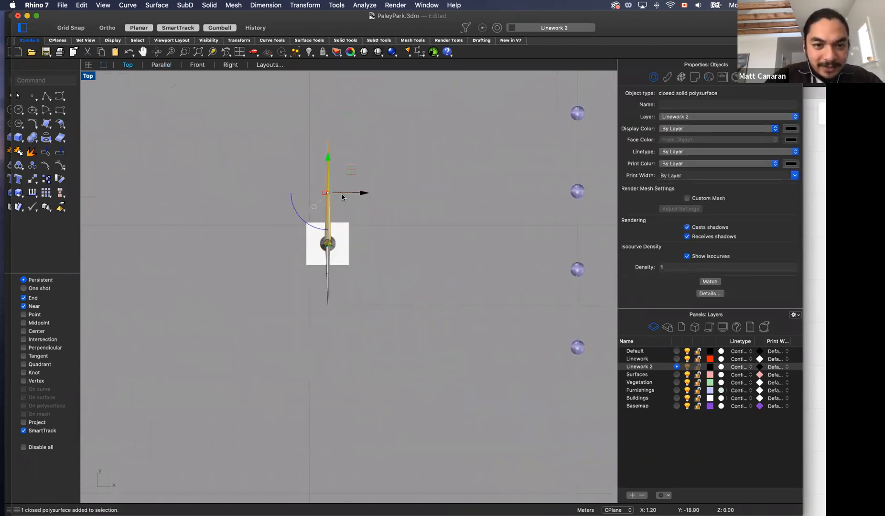
left_click_drag(342, 197, 359, 200)
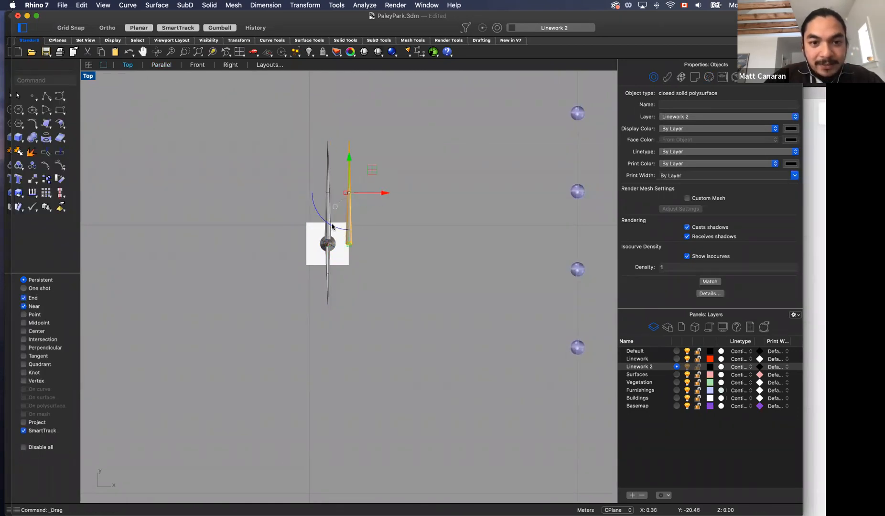
left_click_drag(331, 227, 307, 213)
left_click_drag(353, 193, 337, 240)
left_click_drag(385, 201, 381, 212)
left_click(433, 224)
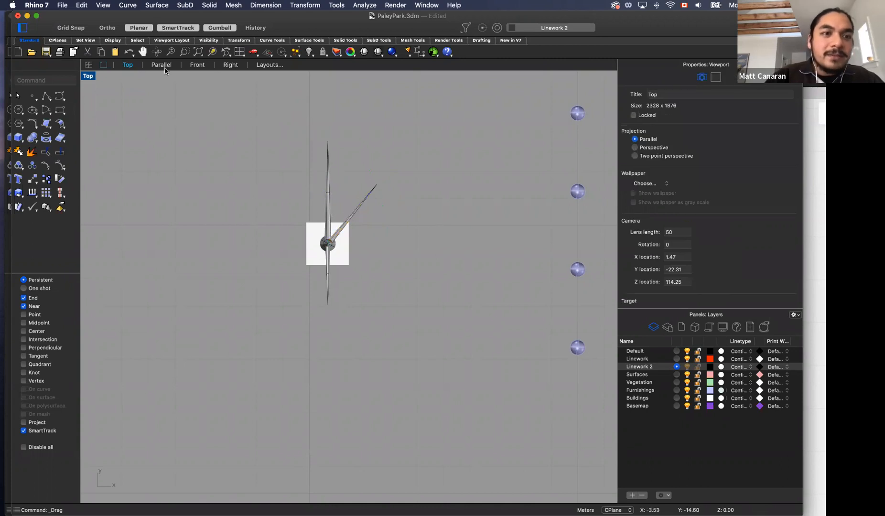
Step: In the Parallel view, adjust the position of the new third branch on the trunk
left_click(162, 65)
right_click_drag(372, 363, 324, 362)
left_click(140, 248)
mouse_move(156, 237)
left_mouse_down()
mouse_move(154, 178)
mouse_move(153, 242)
left_mouse_up()
left_click(212, 253)
right_click_drag(170, 283, 209, 251)
Step: Demonstrate window selection by enclosing the whole tree and only part of it, clearing the selection each time
left_click_drag(206, 156, 328, 413)
left_click(235, 190)
left_click_drag(176, 135, 246, 414)
left_click(230, 334)
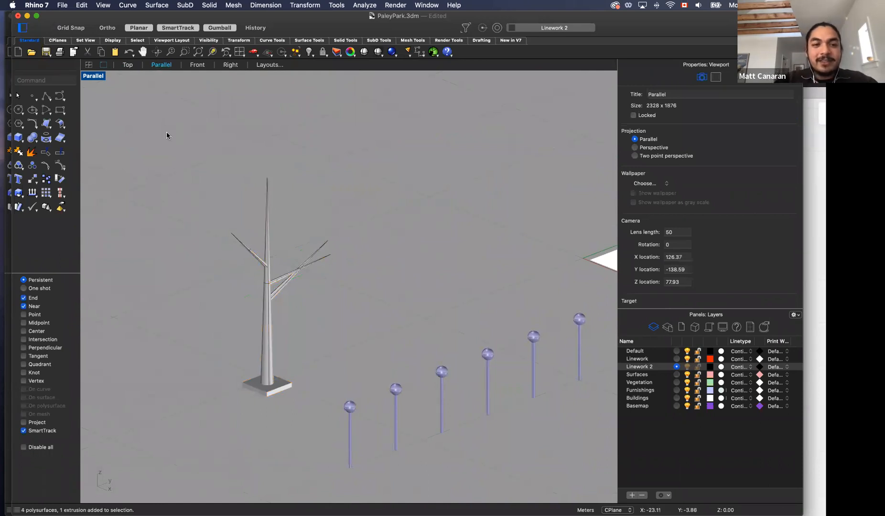
left_click_drag(145, 114, 192, 216)
left_click_drag(123, 112, 327, 410)
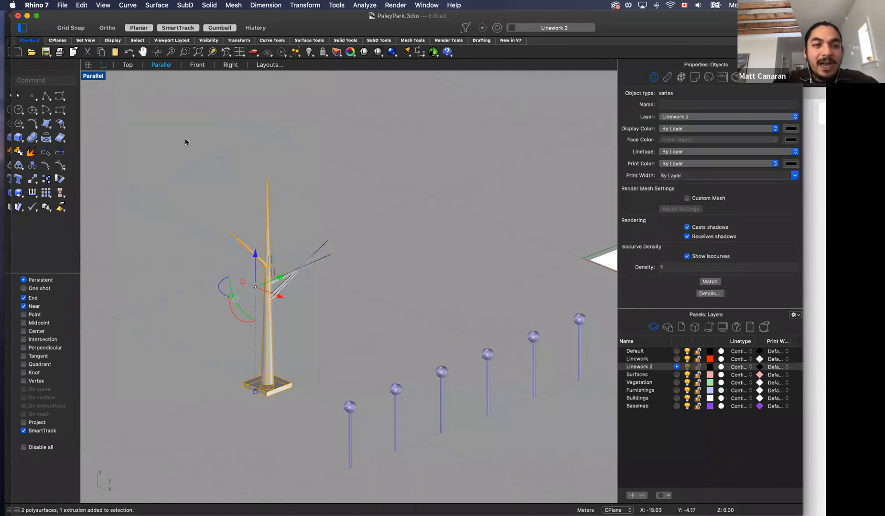
left_click(165, 153)
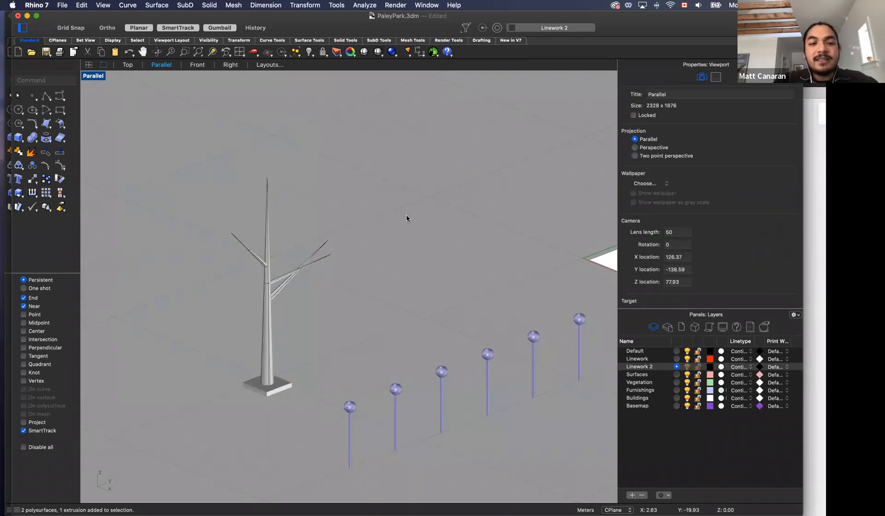
Step: Demonstrate crossing selection over the tree and nearby lamp posts, compare it with window selection, and clear the selection
left_click_drag(417, 115, 272, 411)
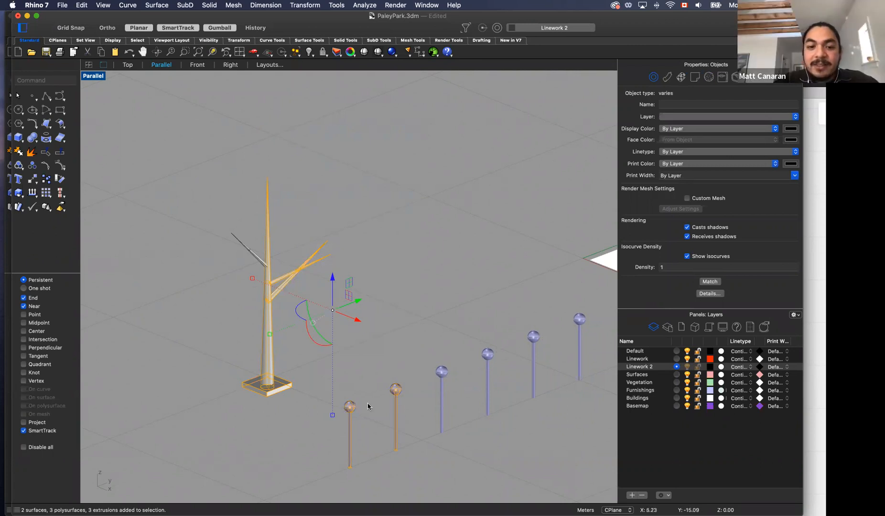
left_click(418, 284)
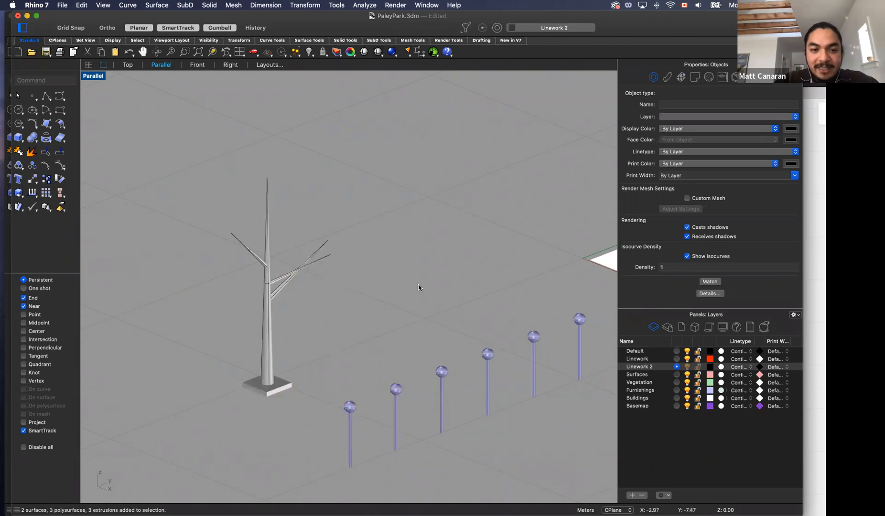
left_click_drag(156, 150, 213, 200)
left_click_drag(308, 302, 403, 410)
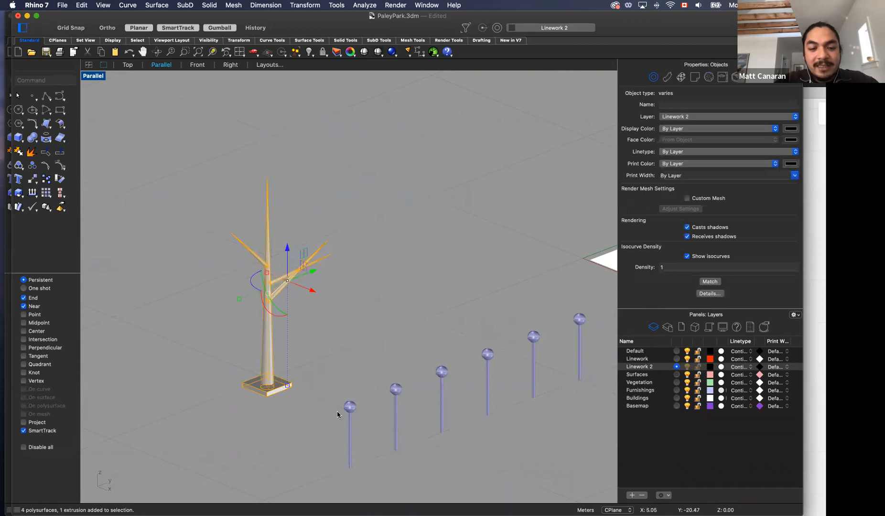
left_click(361, 287)
Step: Select all parts of the tree, including its box base, and combine them with the Group command
left_click_drag(399, 377, 336, 410)
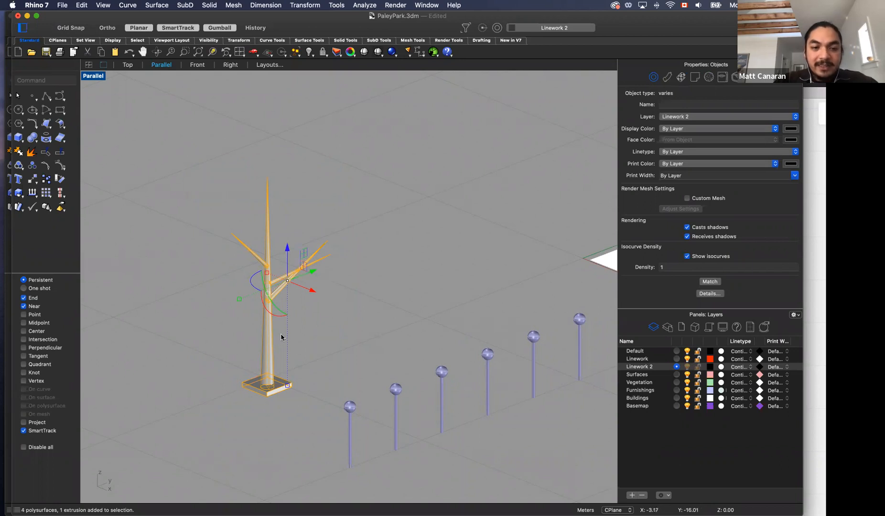
type("Geo")
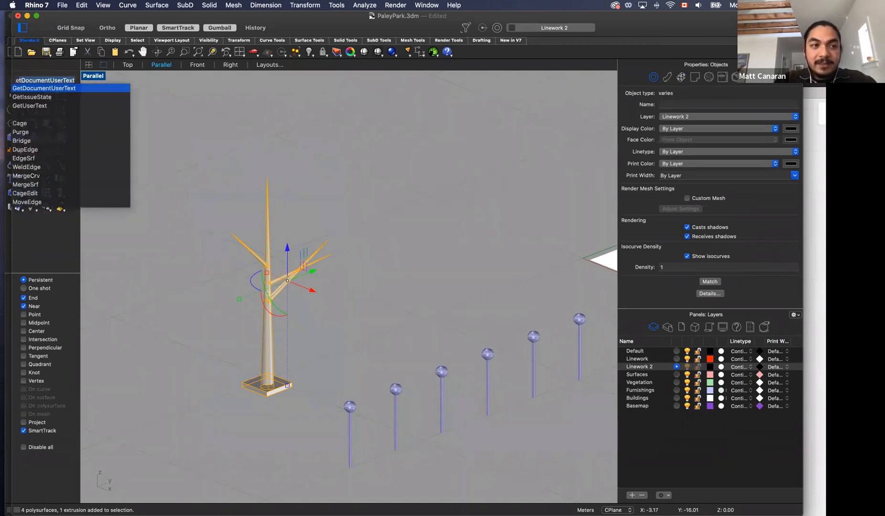
type("up")
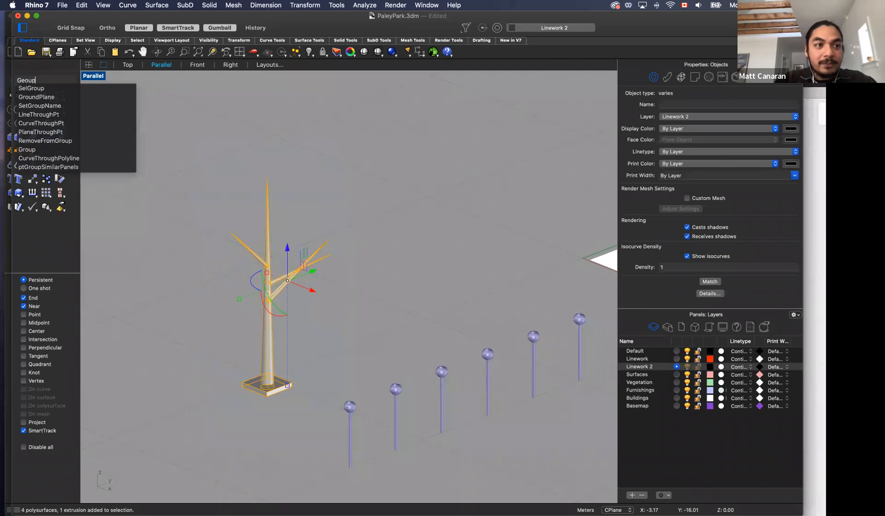
key("BackSpace")
key("BackSpace")
key("BackSpace")
key("BackSpace")
type("rop")
key("BackSpace")
type("up")
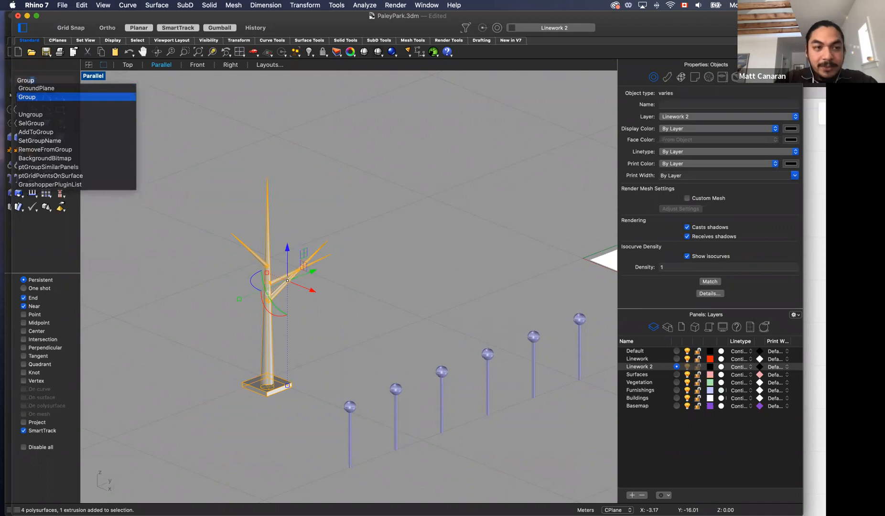
key("Return")
left_click(347, 340)
Step: Assign the grouped tree, the sphere-topped tree and the conifer to the Vegetation layer
scroll(342, 343, "down", 1)
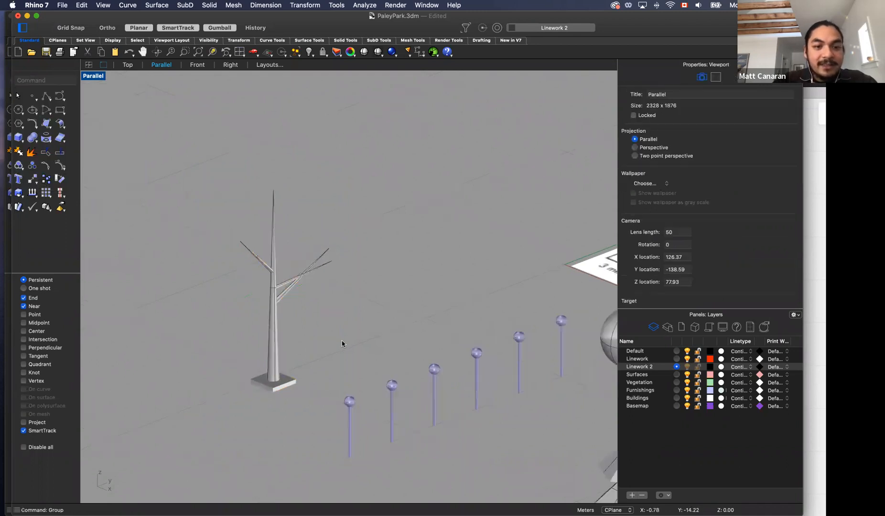
scroll(342, 343, "down", 5)
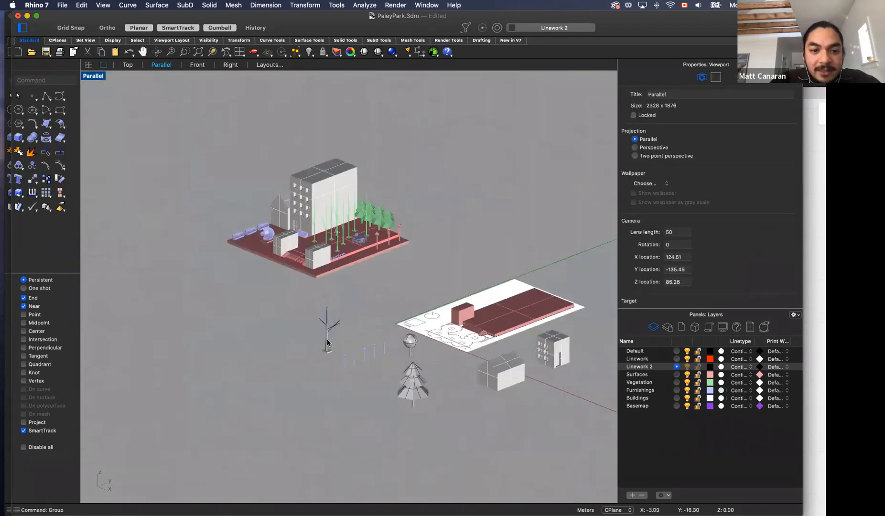
left_click(327, 343)
left_click(411, 340, "shift")
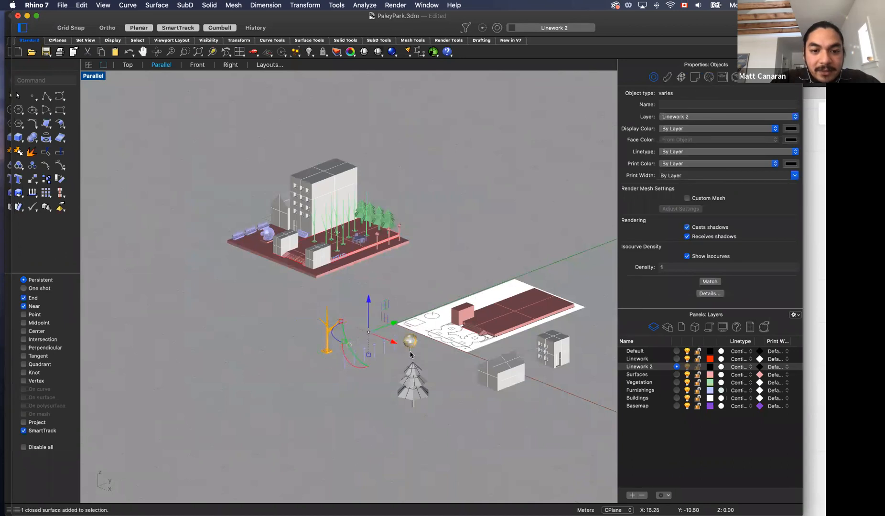
left_click(412, 378, "shift")
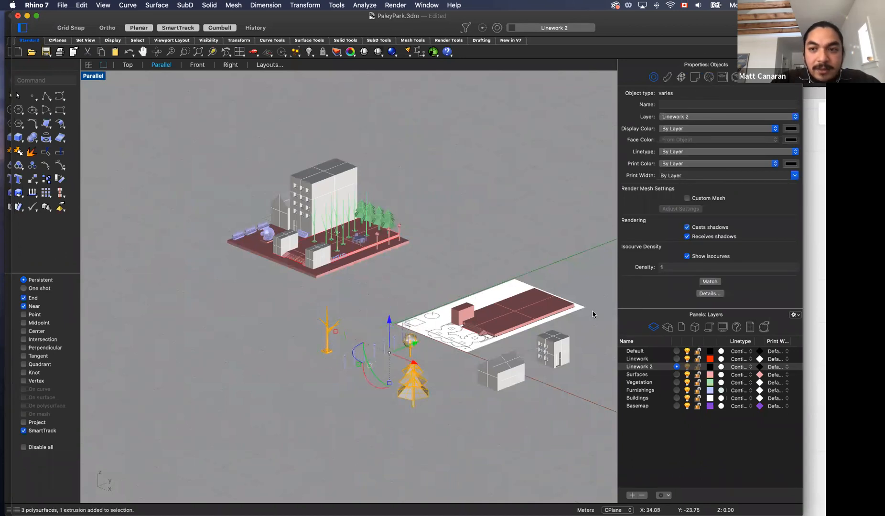
left_click(682, 119)
left_click(679, 132)
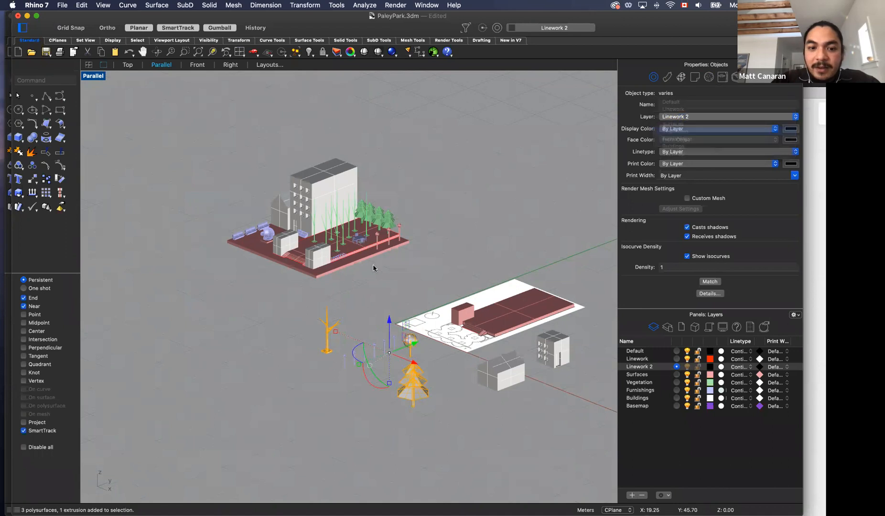
left_click(404, 272)
Step: View the trees in the completed park model, and switch to the Miro board to examine the wooded areas in the layered terrain drawings
scroll(363, 337, "up", 6)
right_click_drag(379, 334, 334, 286)
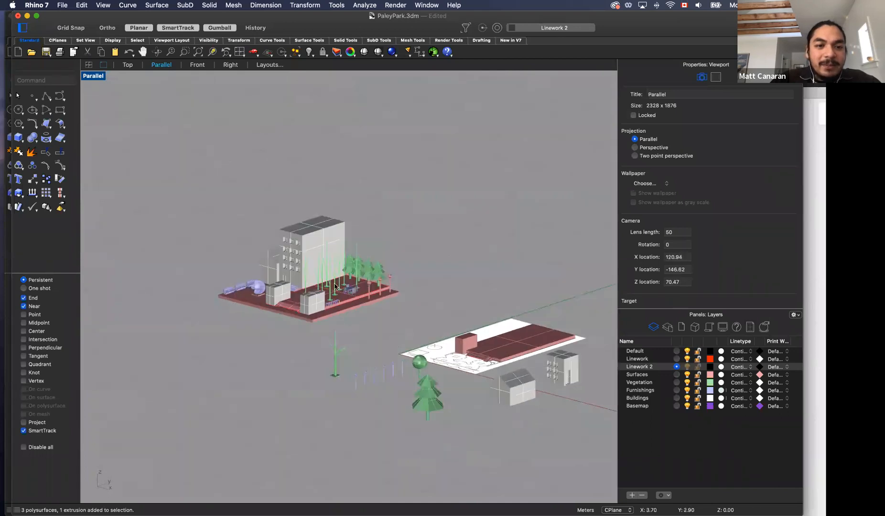
scroll(334, 286, "up", 6)
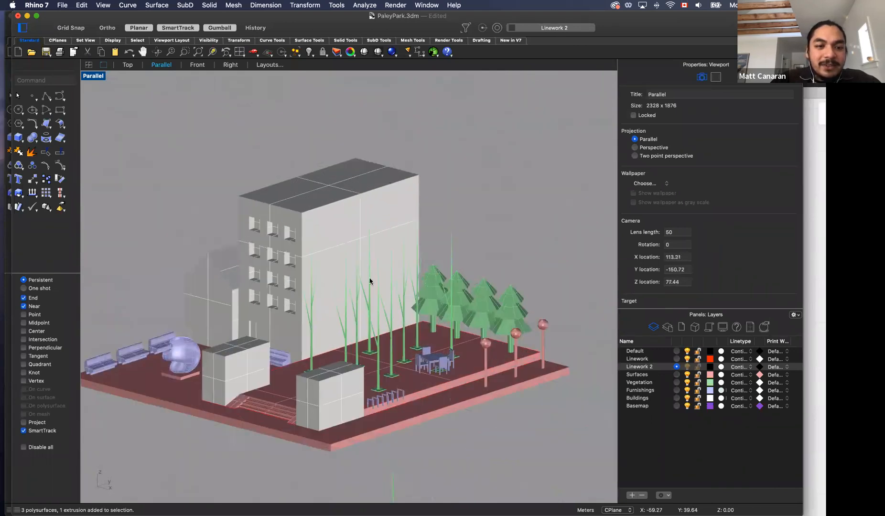
scroll(370, 281, "down", 3)
key("super+Tab")
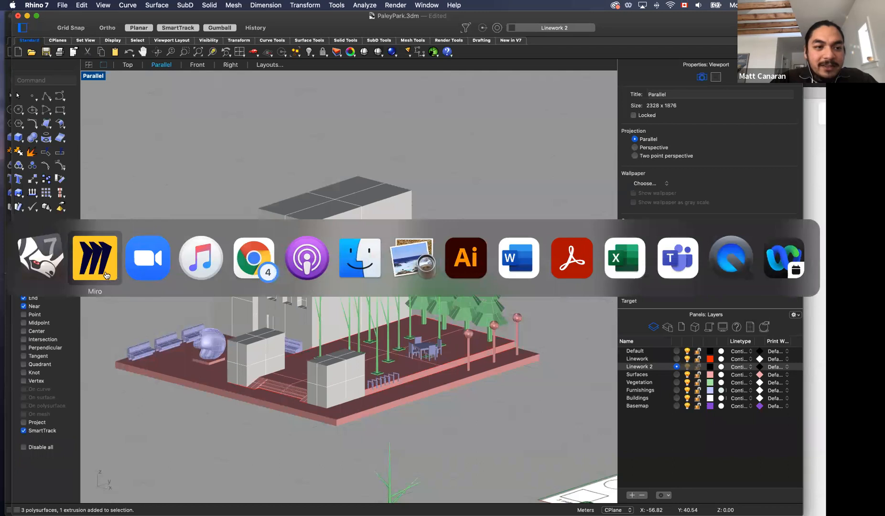
scroll(346, 257, "up", 8)
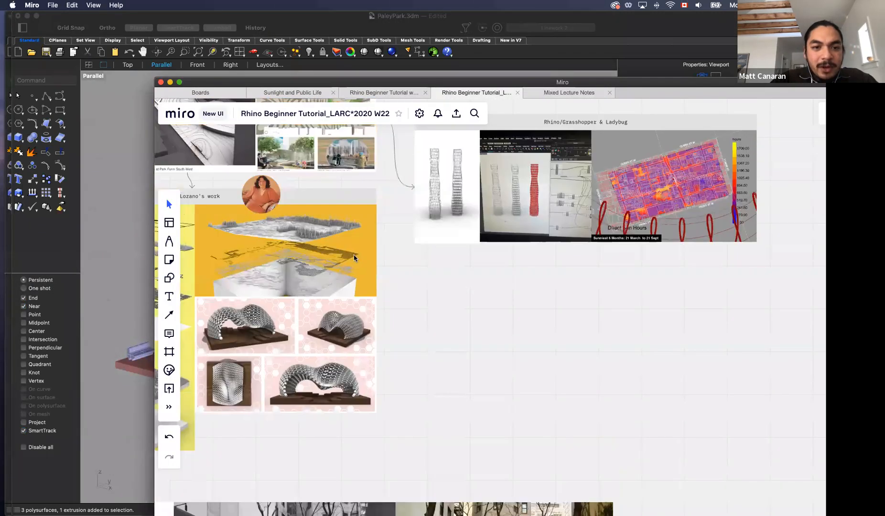
scroll(359, 255, "left", 2)
scroll(360, 255, "left", 4)
scroll(387, 275, "down", 3)
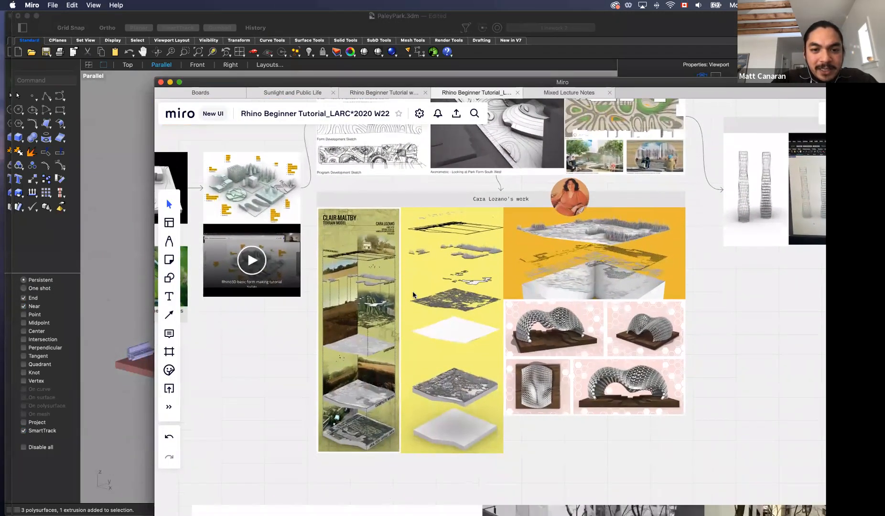
scroll(413, 295, "up", 5, "ctrl")
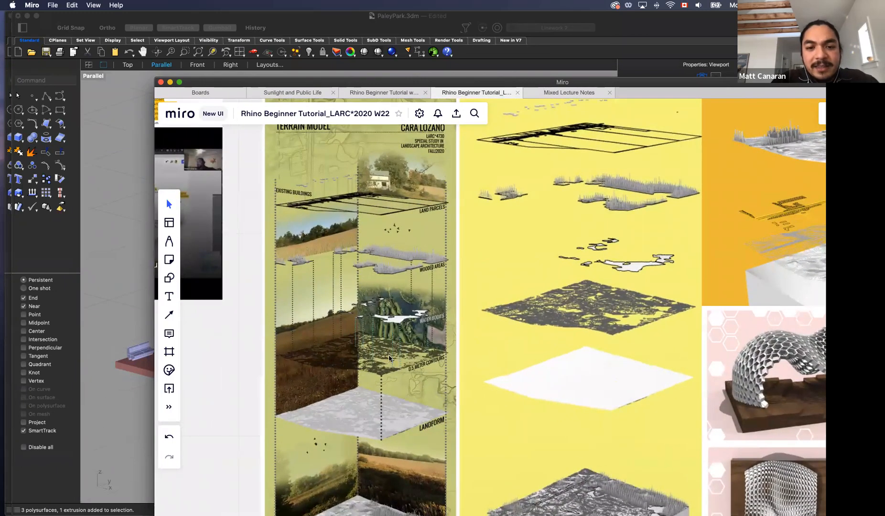
scroll(394, 355, "up", 3, "ctrl")
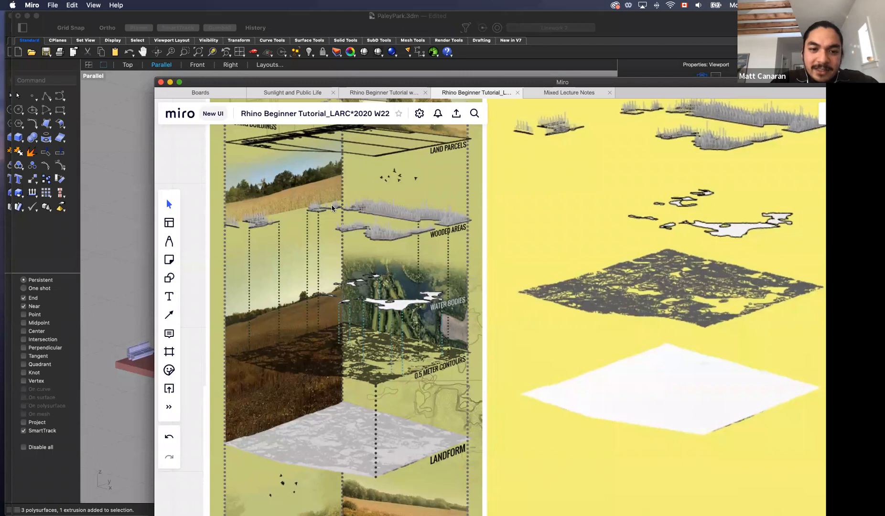
scroll(390, 253, "up", 4)
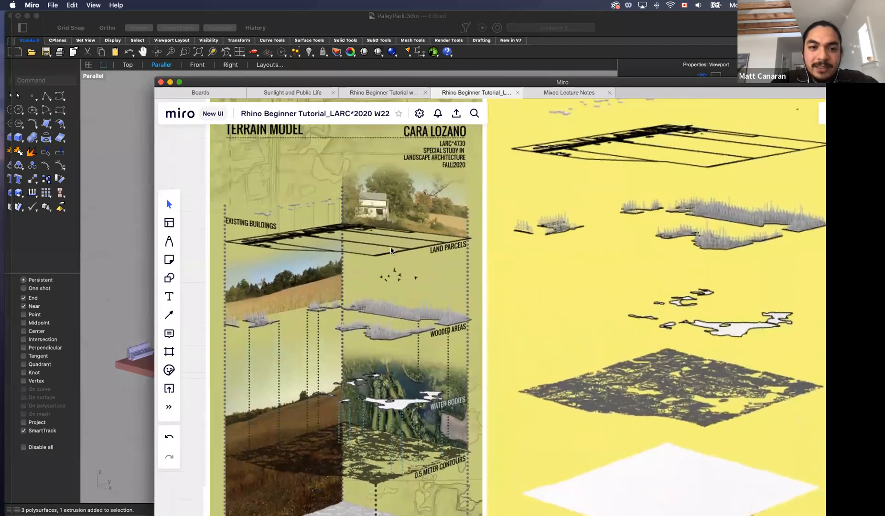
scroll(391, 248, "up", 1)
Step: Switch to Rhino and delete the spare practice trees, posts and solids around the basemap beside the completed park model
left_click(137, 243)
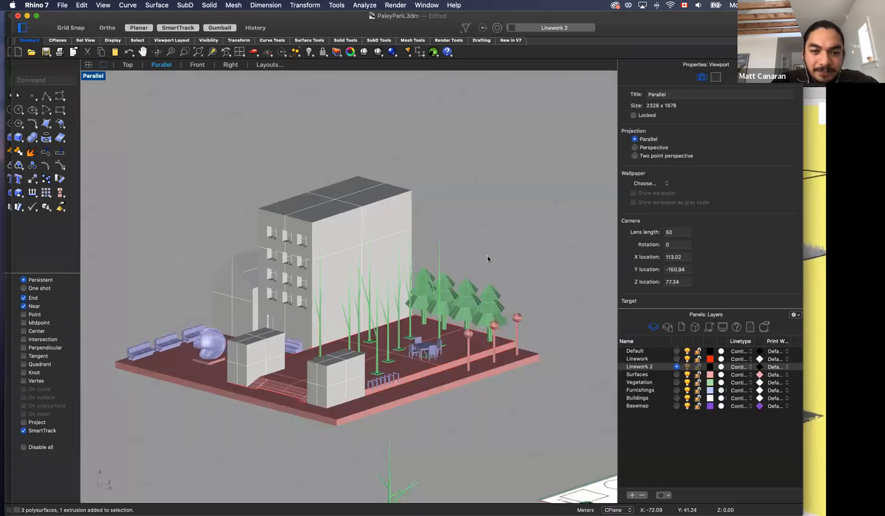
left_click(389, 338)
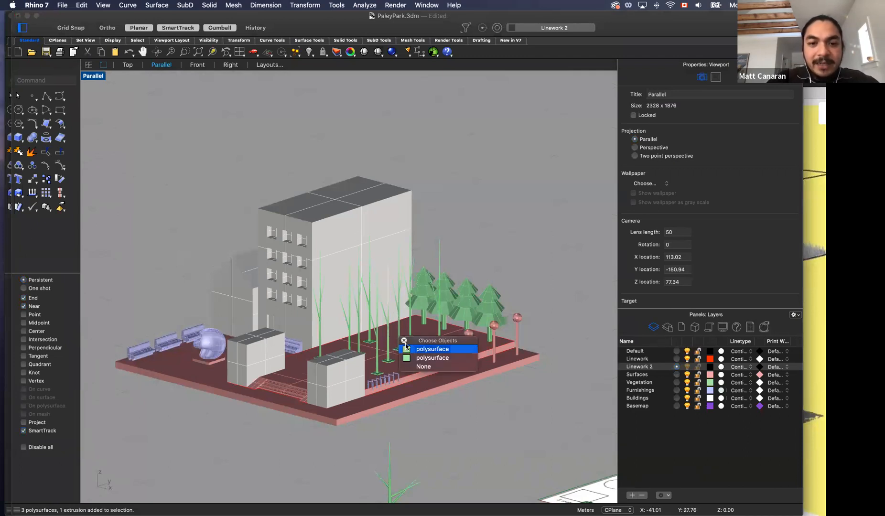
left_click(481, 200)
scroll(481, 201, "down", 5)
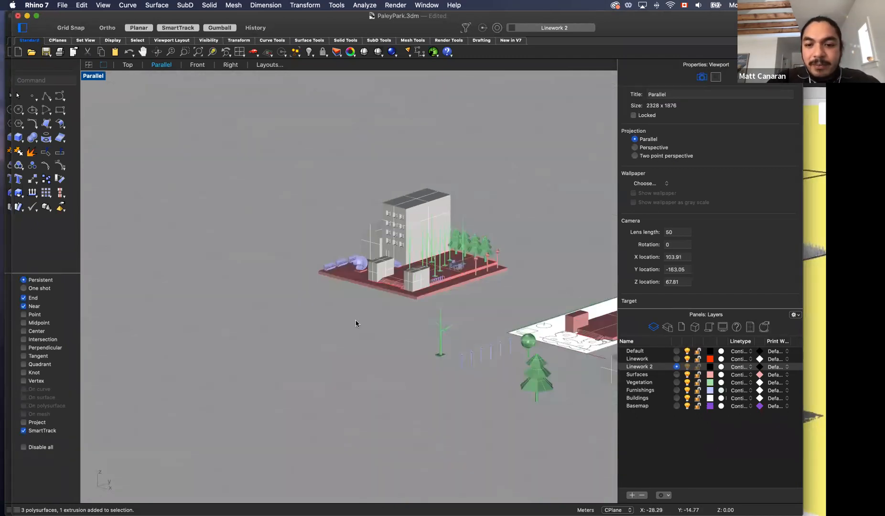
left_click_drag(433, 355, 578, 415)
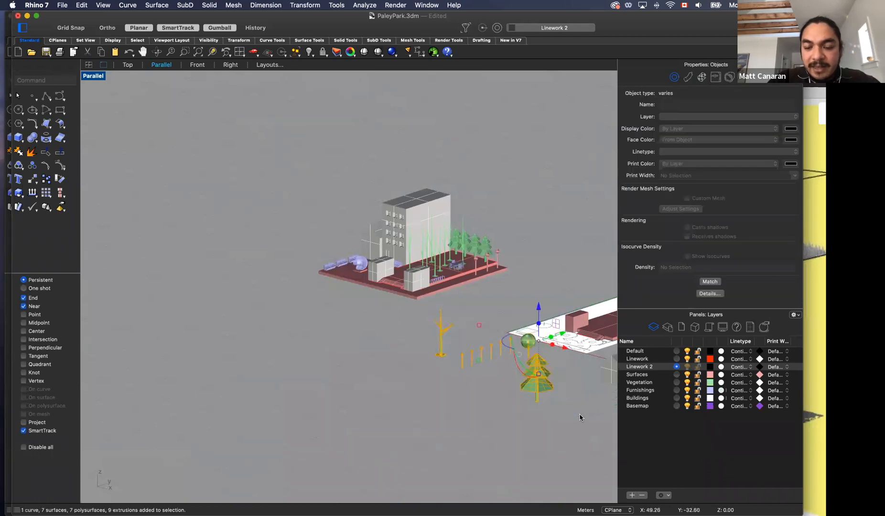
key("Delete")
right_click_drag(579, 417, 482, 434)
left_click_drag(428, 253, 611, 418)
key("Delete")
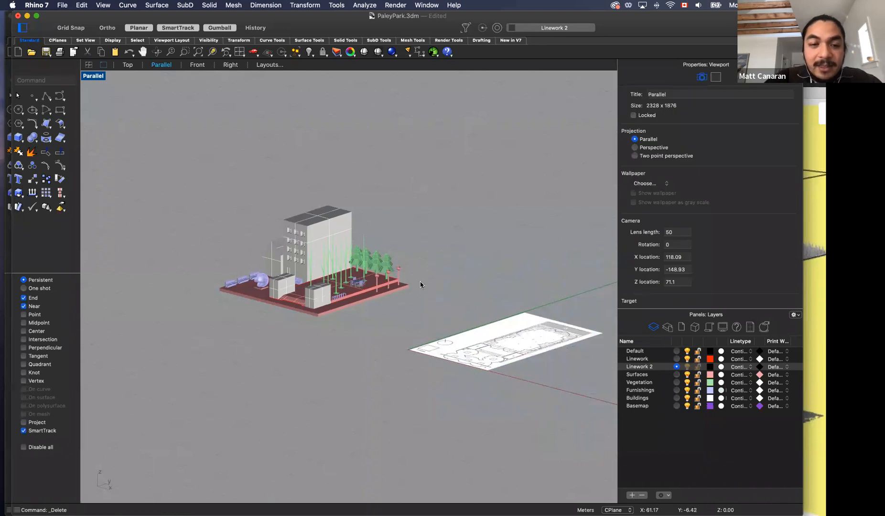
scroll(411, 286, "up", 5)
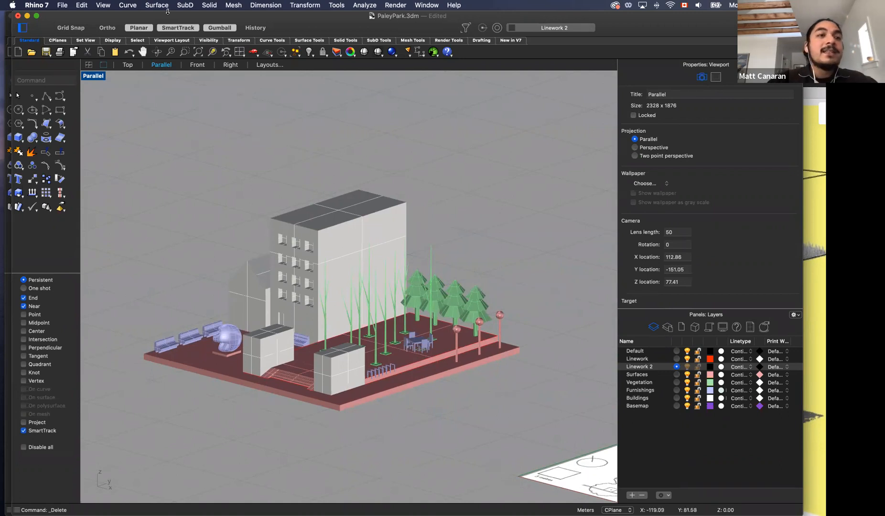
Step: Select all objects on the Vegetation layer with the select-by-layer command and raise them vertically to about roof height
left_click(81, 5)
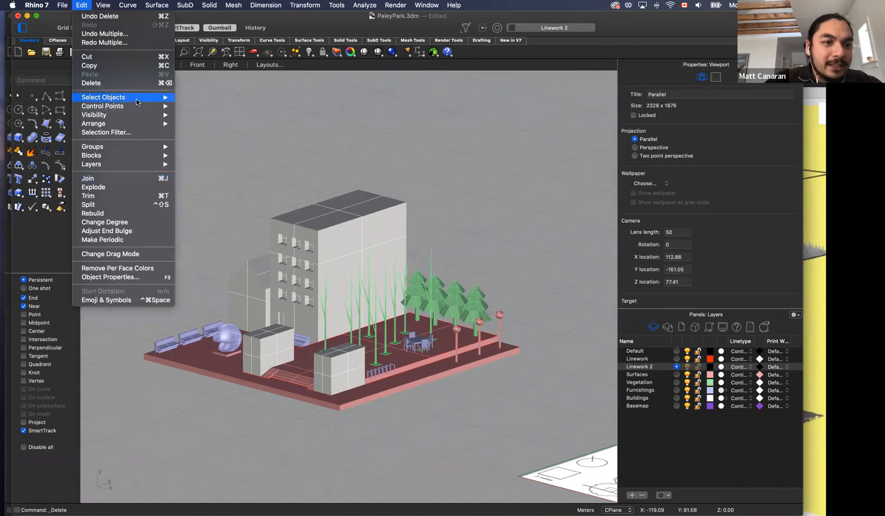
mouse_move(137, 102)
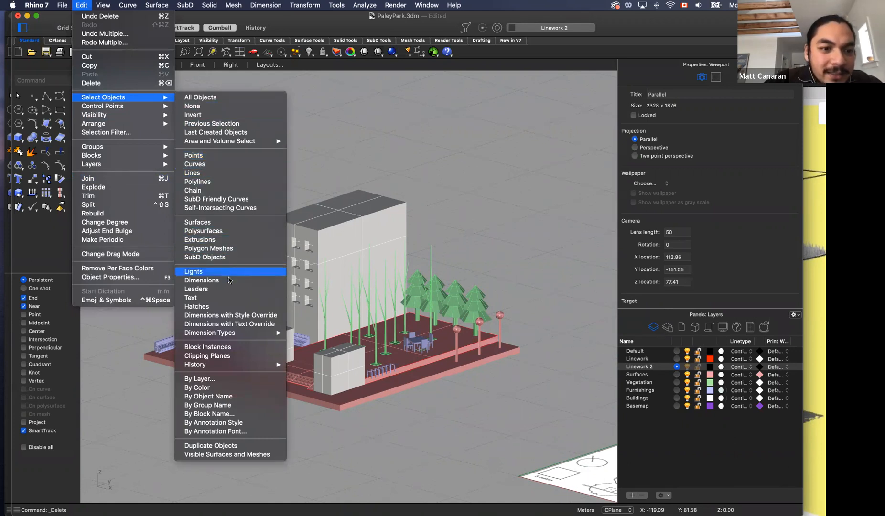
left_click(217, 379)
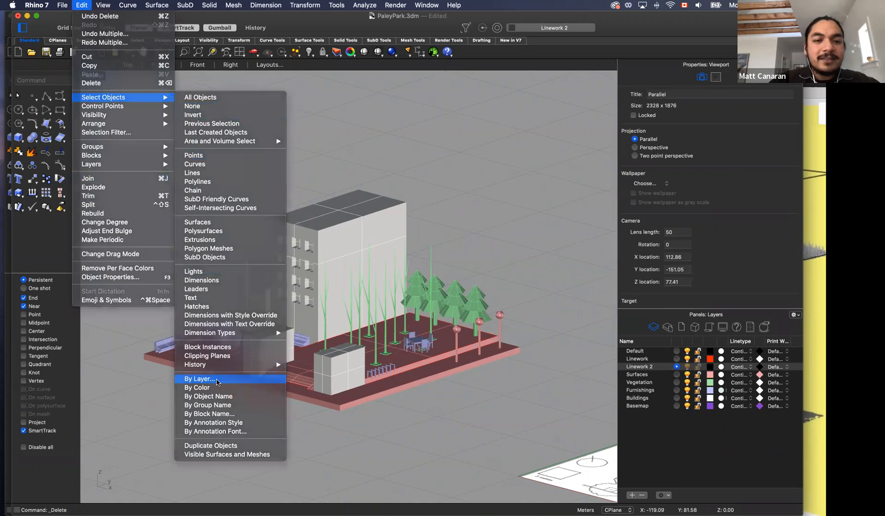
left_click(147, 297)
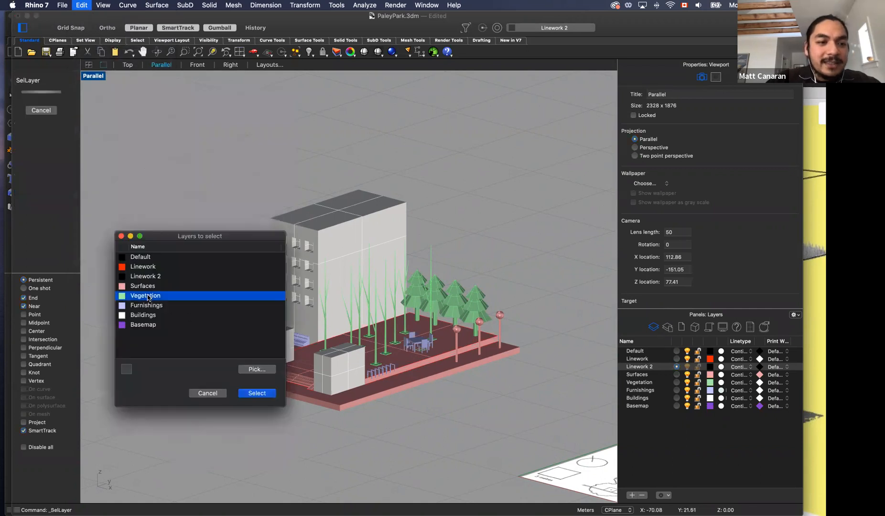
left_click(258, 393)
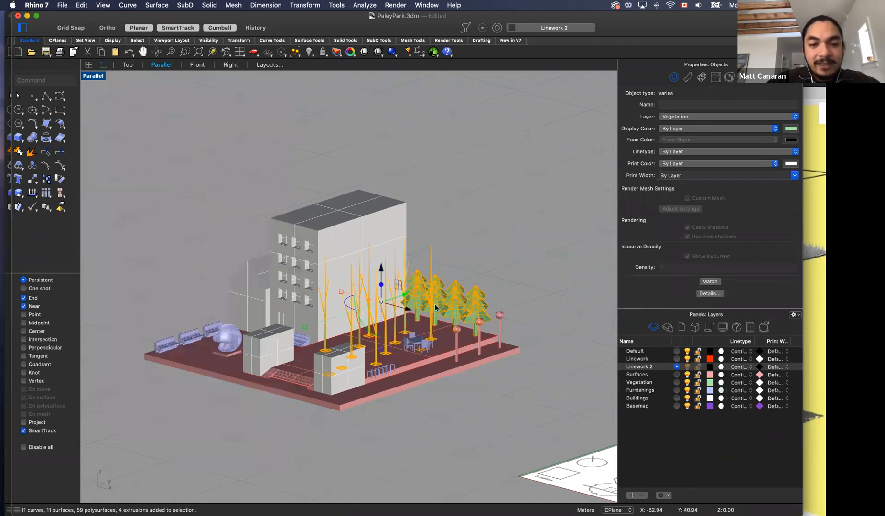
left_click_drag(382, 274, 386, 141)
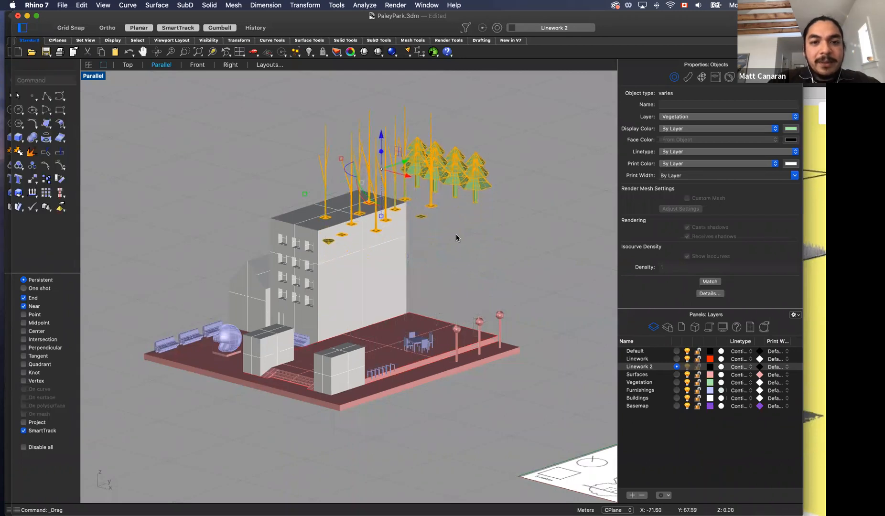
left_click(462, 257)
right_click_drag(444, 364, 400, 300)
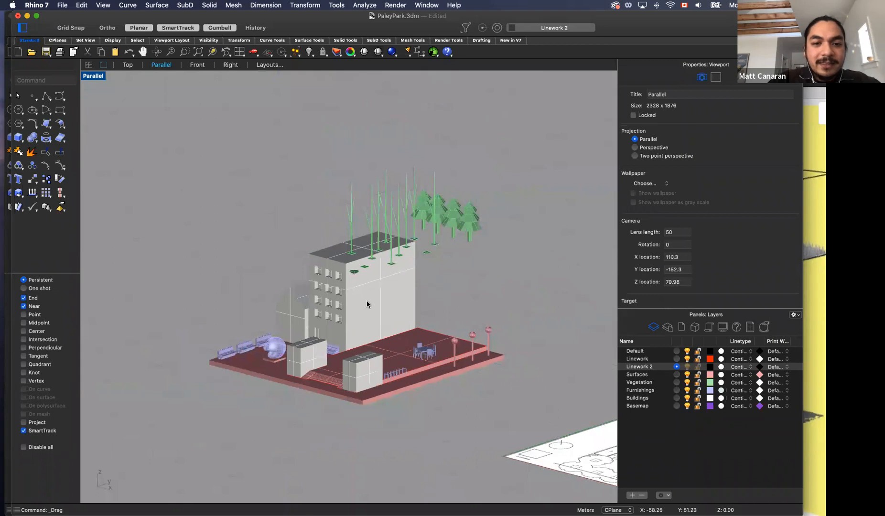
Step: Select the tall windowed building together with its adjoining building and raise both vertically above the trees
left_click(323, 322)
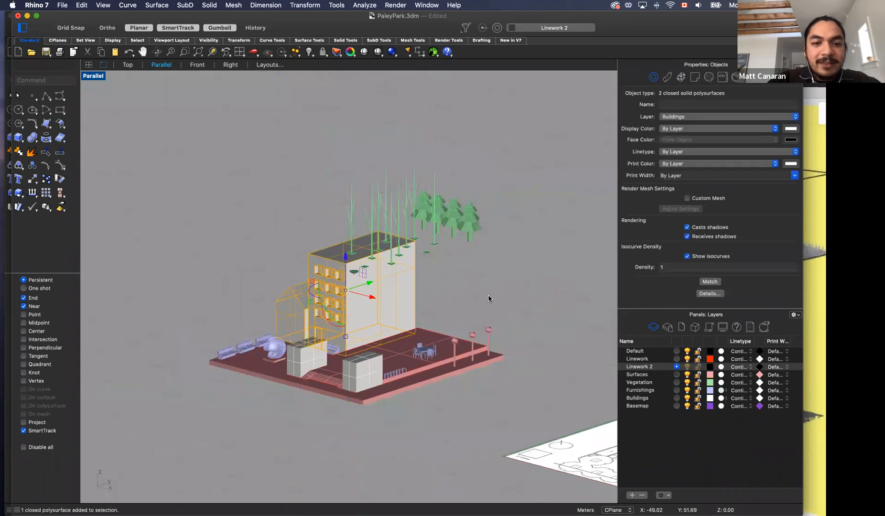
left_click(488, 299)
left_click(335, 306)
left_click(299, 317, "shift")
left_click_drag(345, 258, 365, 56)
scroll(456, 158, "down", 3)
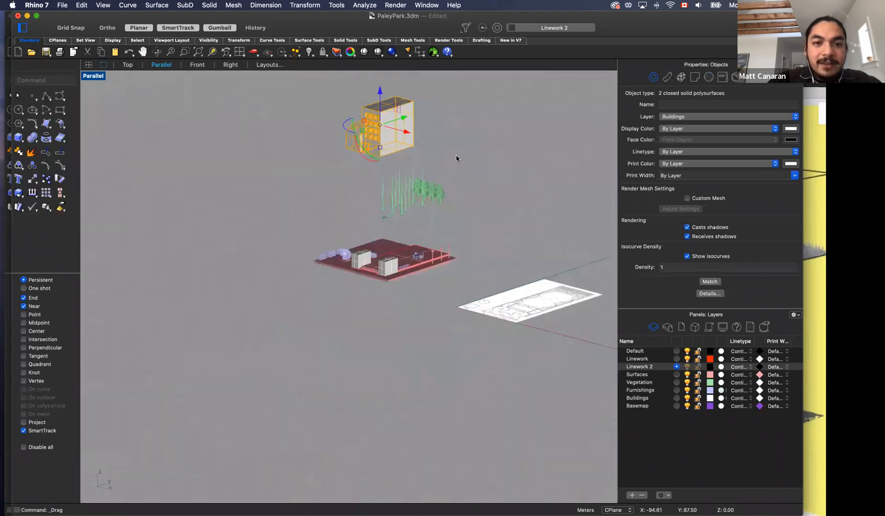
left_click(435, 156)
scroll(433, 156, "down", 1)
scroll(420, 162, "up", 5)
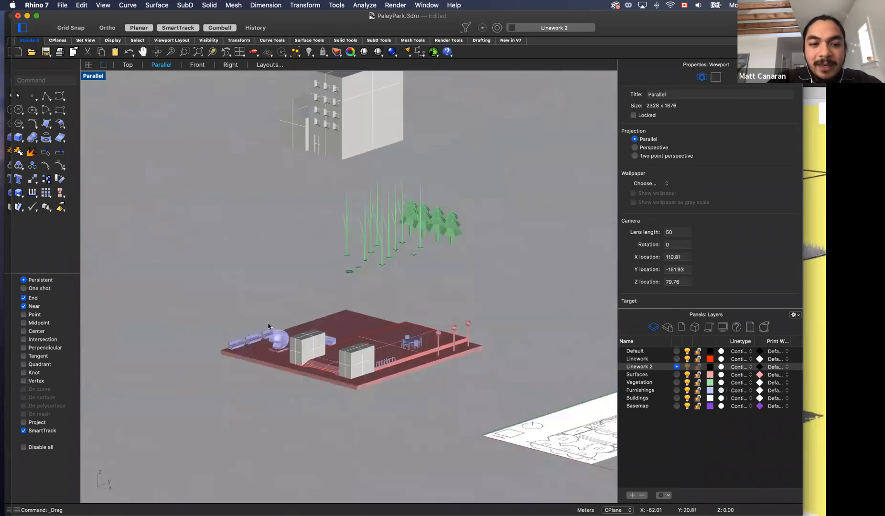
Step: Select all objects on the Furnishings layer with the select-by-layer command and raise them above the lifted buildings
left_click(81, 5)
mouse_move(62, 5)
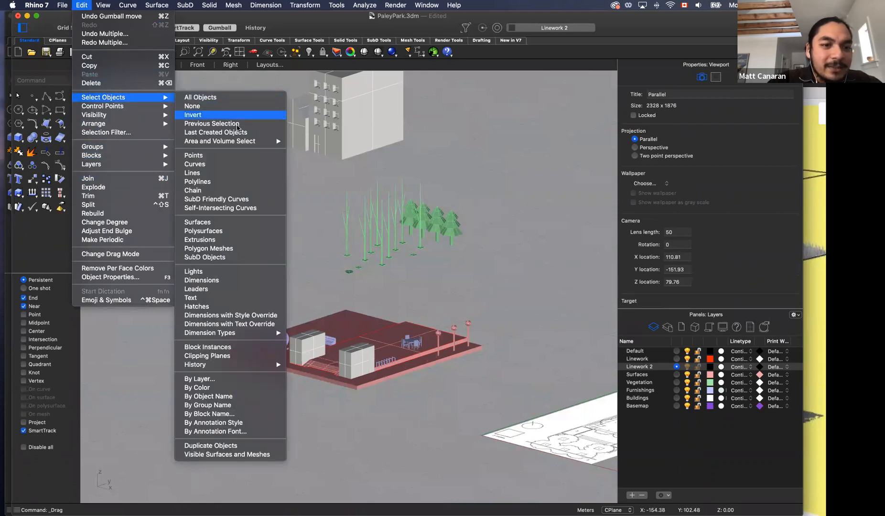
left_click(238, 378)
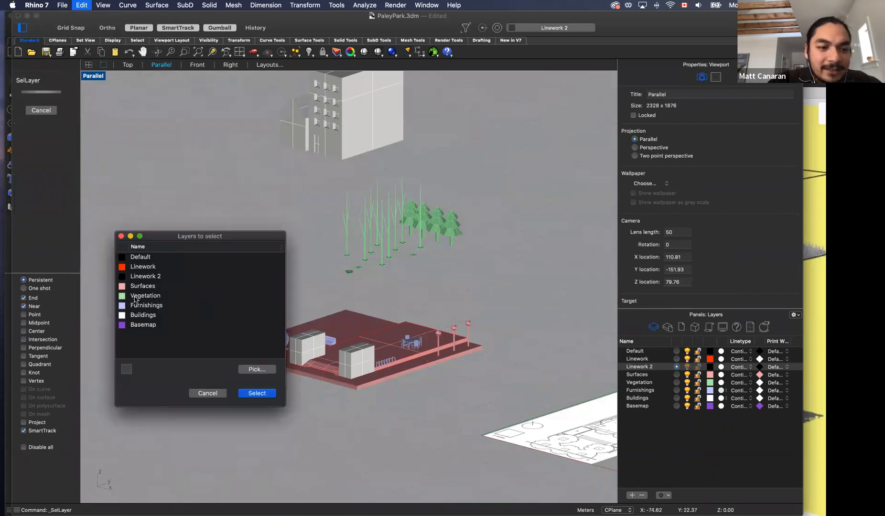
left_click(143, 307)
left_click(262, 393)
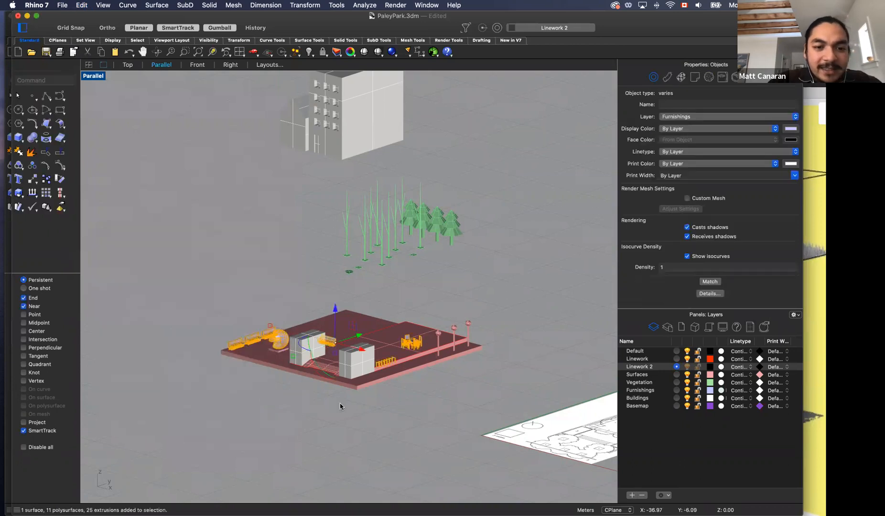
left_click_drag(337, 312, 354, 189)
scroll(352, 383, "down", 3)
scroll(351, 383, "down", 2)
scroll(377, 244, "up", 3)
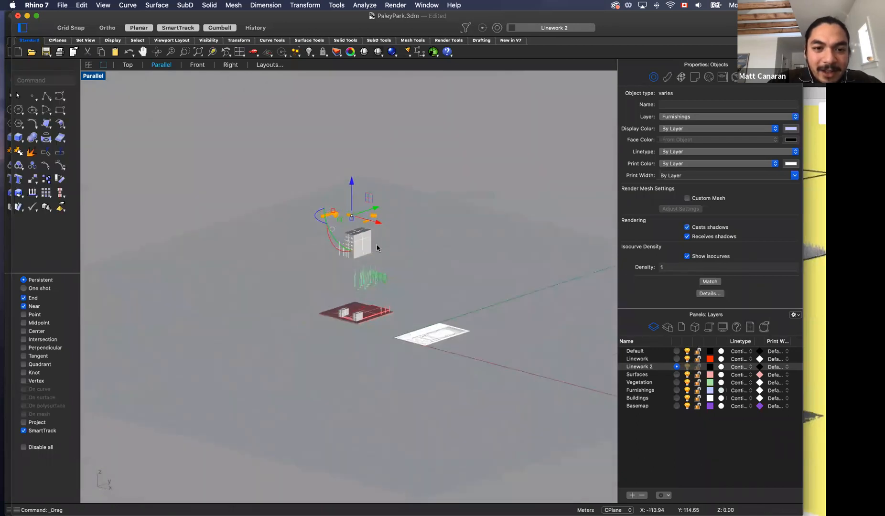
scroll(377, 245, "up", 2)
left_click(377, 244)
Step: Reorder the exploded view by raising the trees to just below the furnishings and lowering the two buildings between the trees and the base
left_click_drag(305, 295, 443, 384)
left_click_drag(348, 298, 460, 289)
left_click(415, 255)
left_click(319, 233)
left_click(286, 253, "shift")
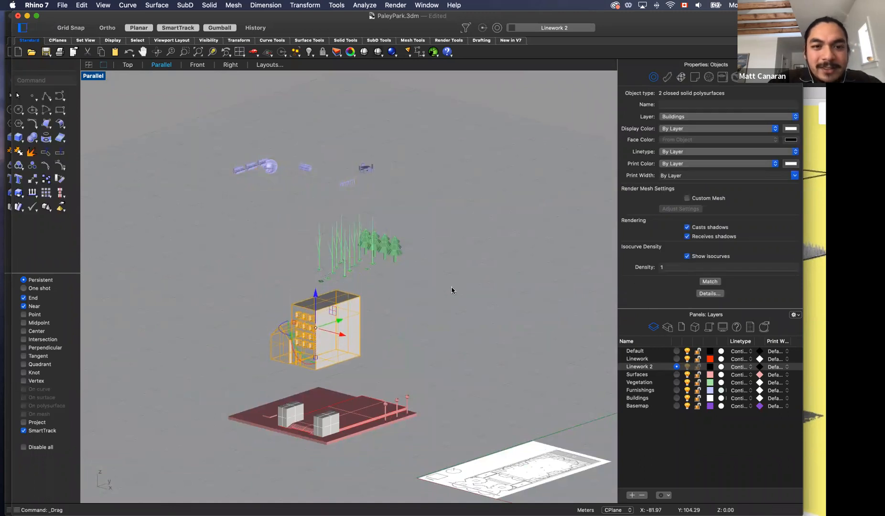
left_click(415, 289)
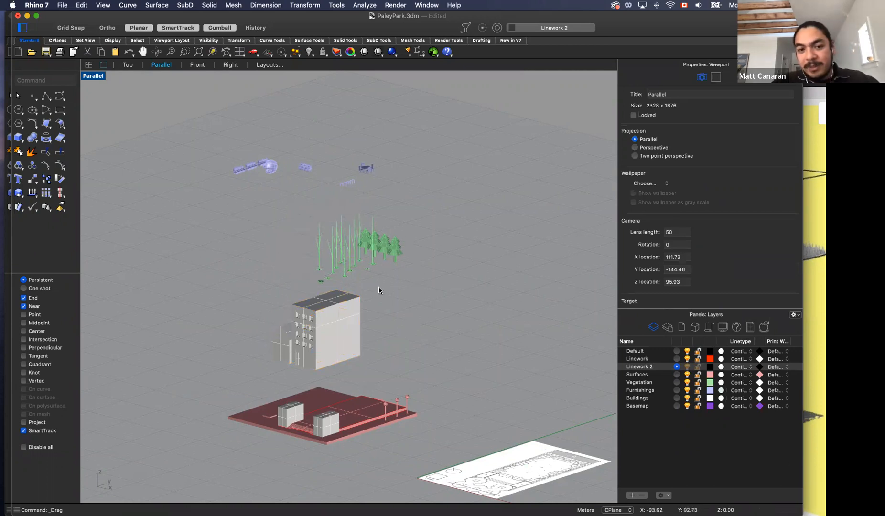
Step: Switch to the Miro board to compare the exploded model with the layered terrain drawing, and return to Rhino
key("super+Tab")
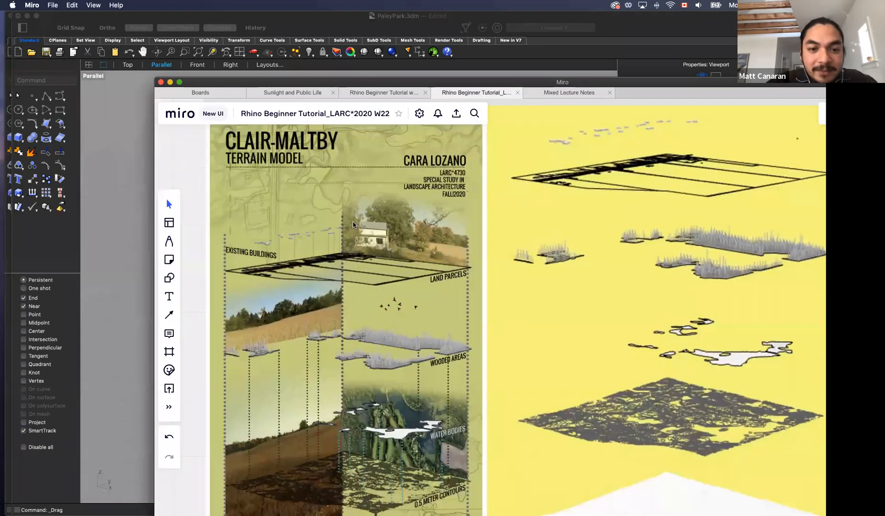
scroll(353, 226, "down", 5)
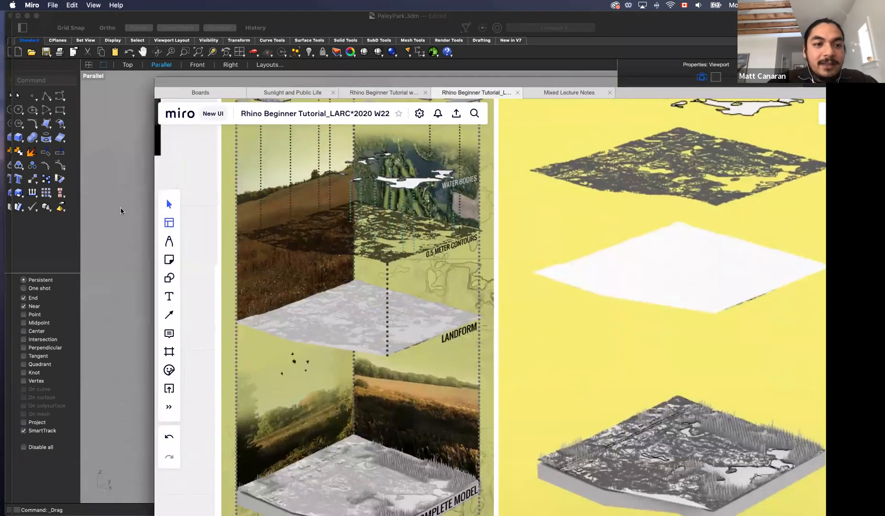
key("super+Tab")
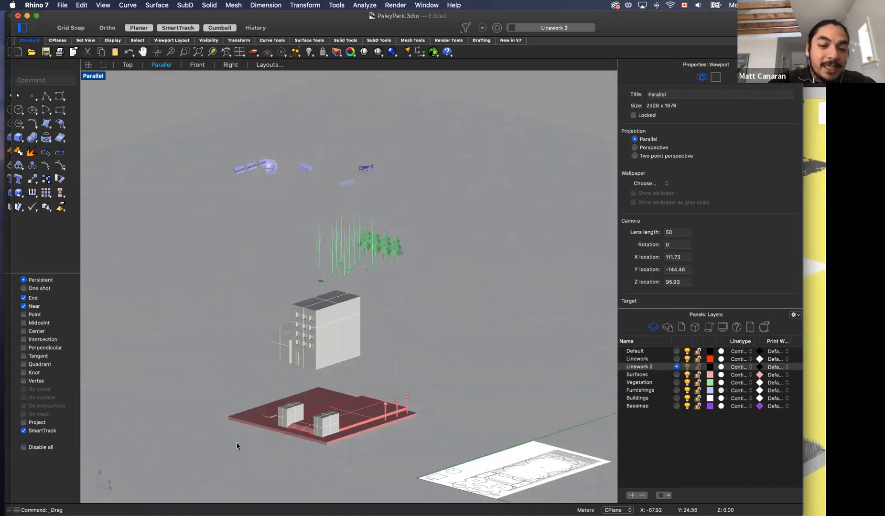
Step: Examine the raised furnishings up close, including the benches, the row of rectangular rack frames and the table with chairs
scroll(320, 150, "up", 5)
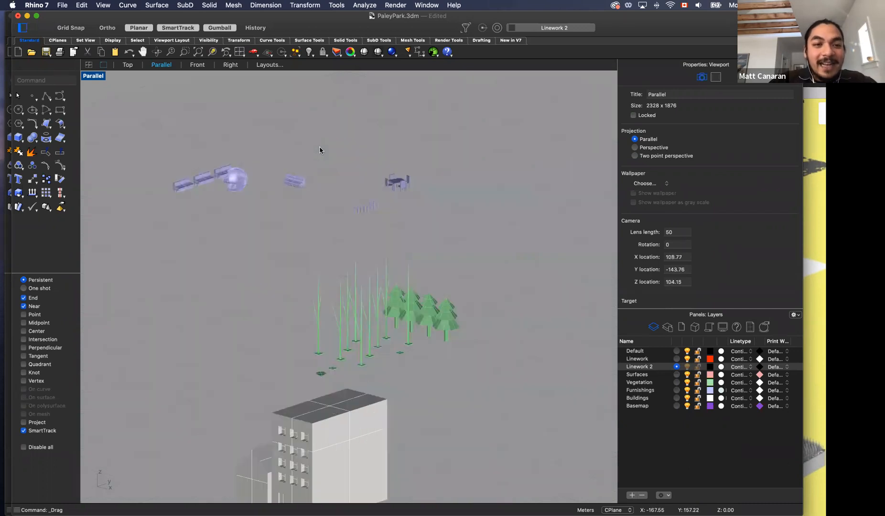
scroll(256, 180, "down", 3)
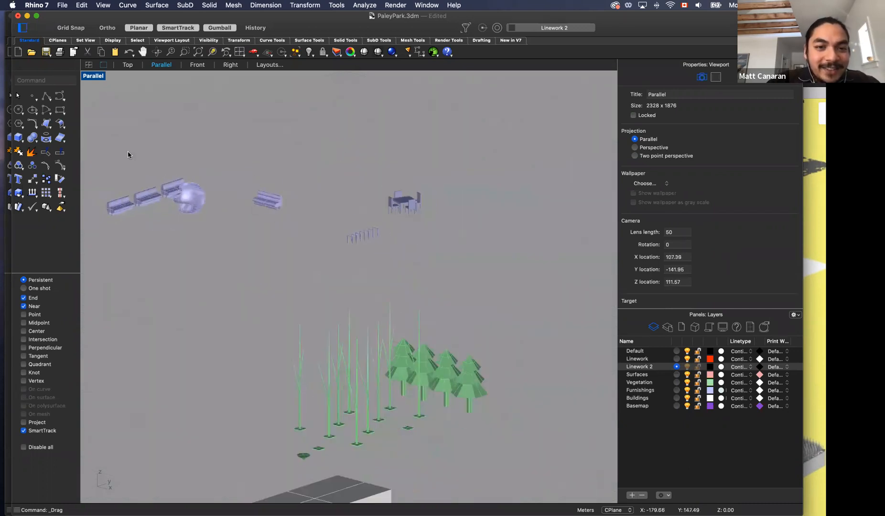
scroll(224, 181, "up", 4)
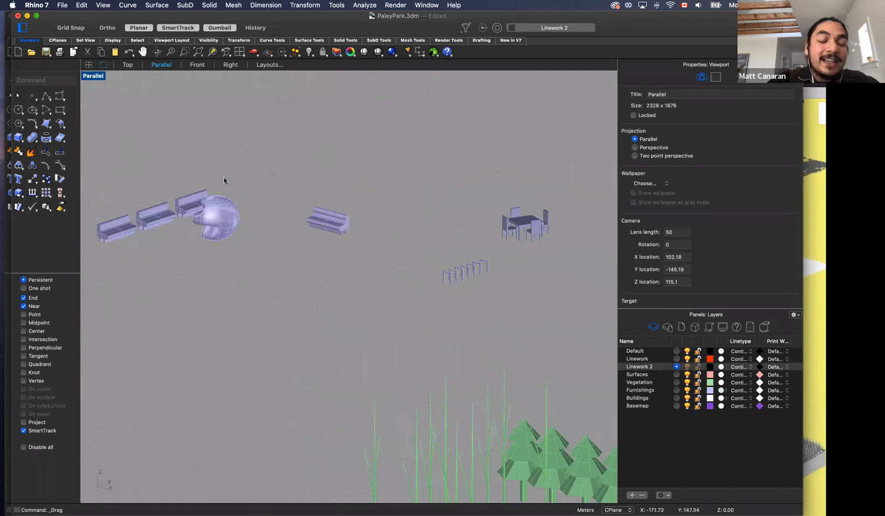
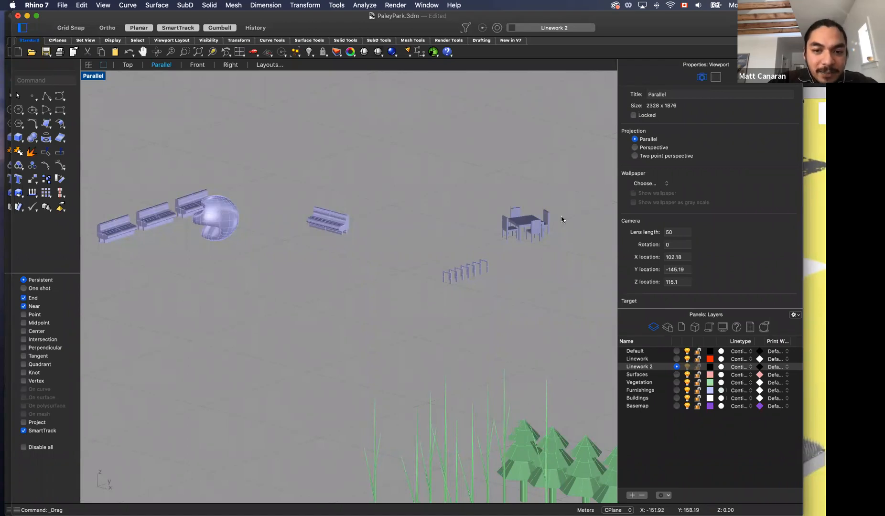
left_click_drag(429, 239, 493, 295)
left_click(535, 294)
scroll(313, 169, "up", 10)
scroll(313, 169, "down", 8)
scroll(507, 299, "up", 5)
scroll(515, 253, "up", 6)
scroll(515, 253, "down", 3)
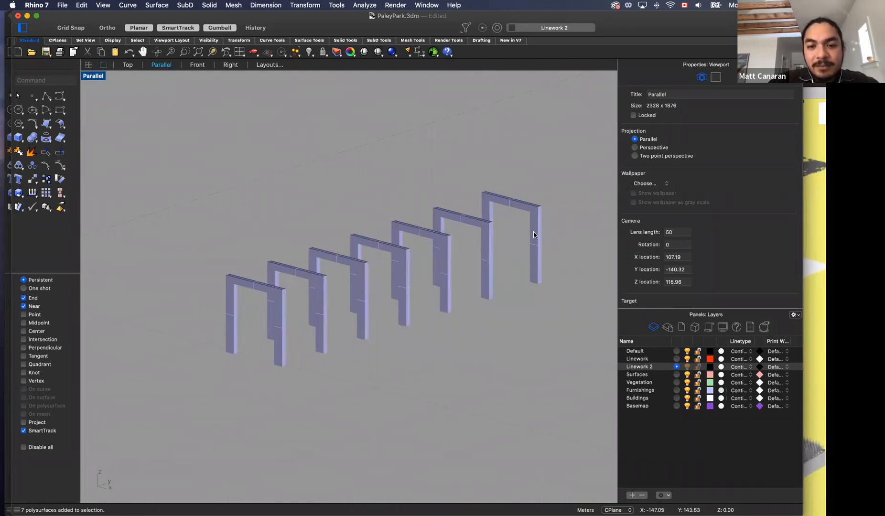
scroll(466, 282, "up", 10)
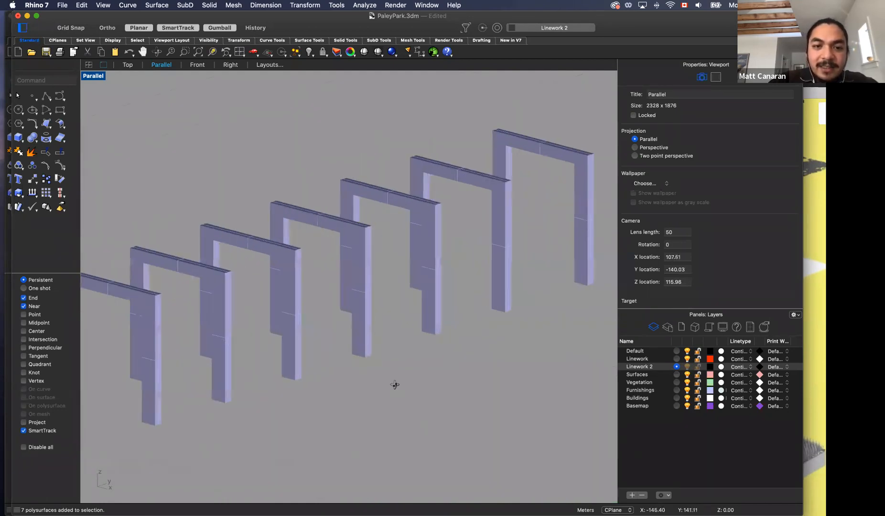
scroll(420, 361, "down", 8)
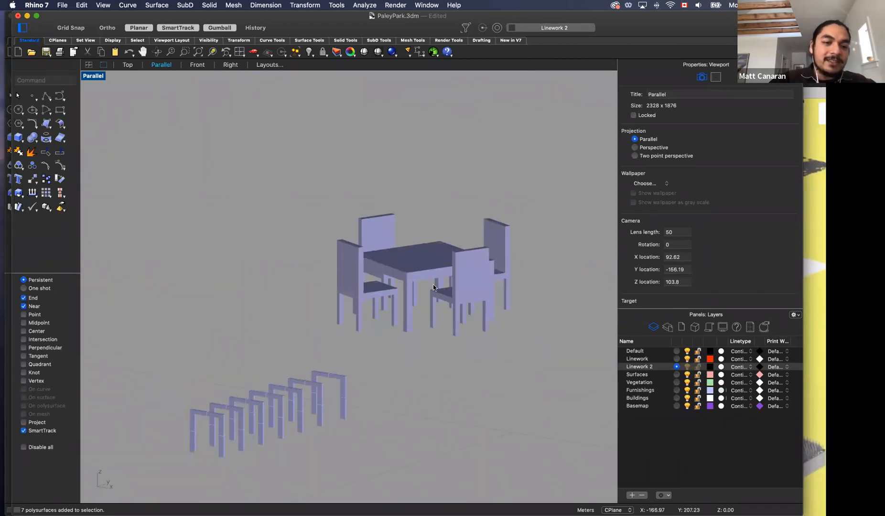
scroll(364, 317, "down", 6)
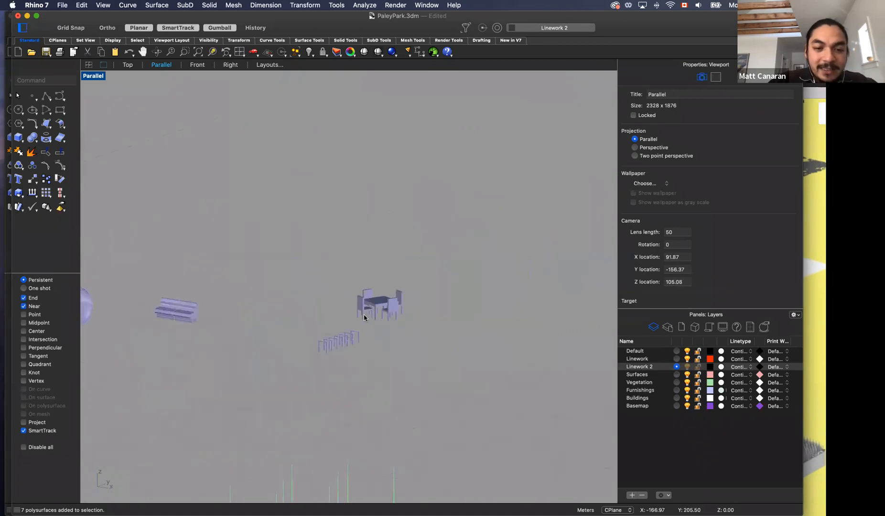
scroll(352, 333, "up", 8)
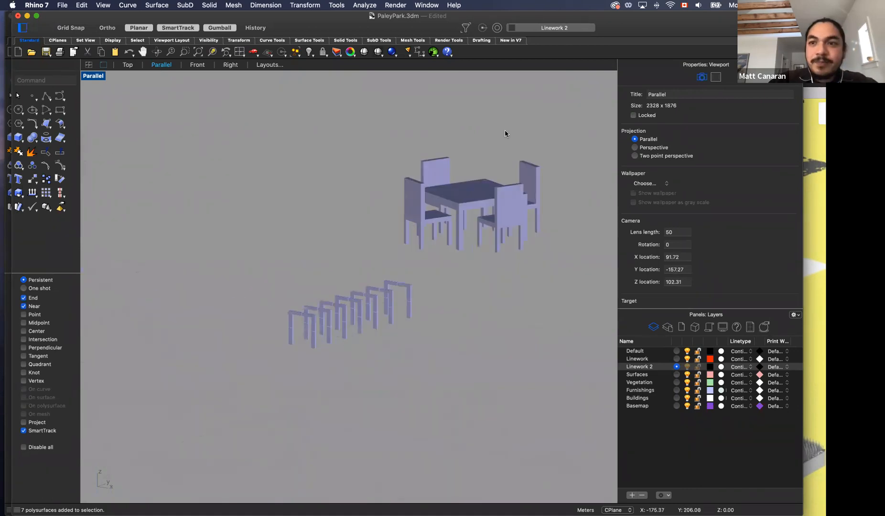
scroll(560, 169, "down", 8)
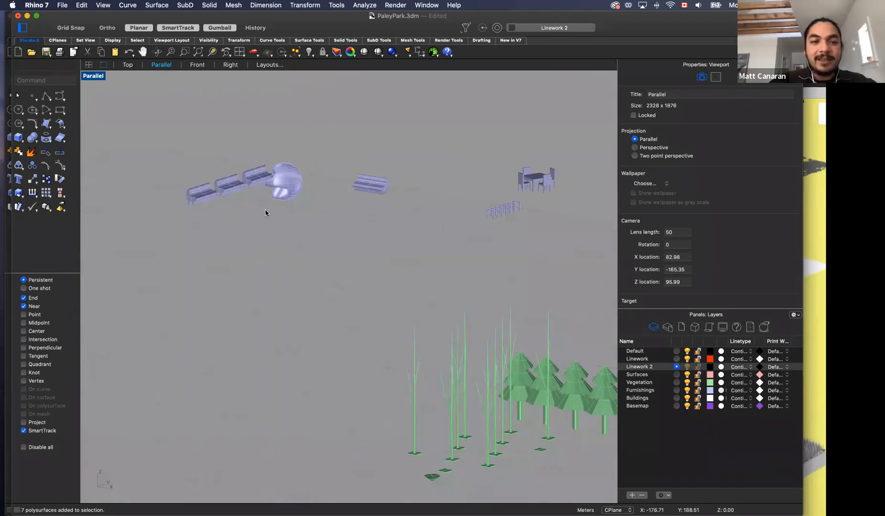
Step: With grid snap on, draw a closed U-shaped frame outline 8 m wide and 10 m high with 1 m wide members in the Top view
left_click(127, 64)
scroll(373, 129, "down", 10)
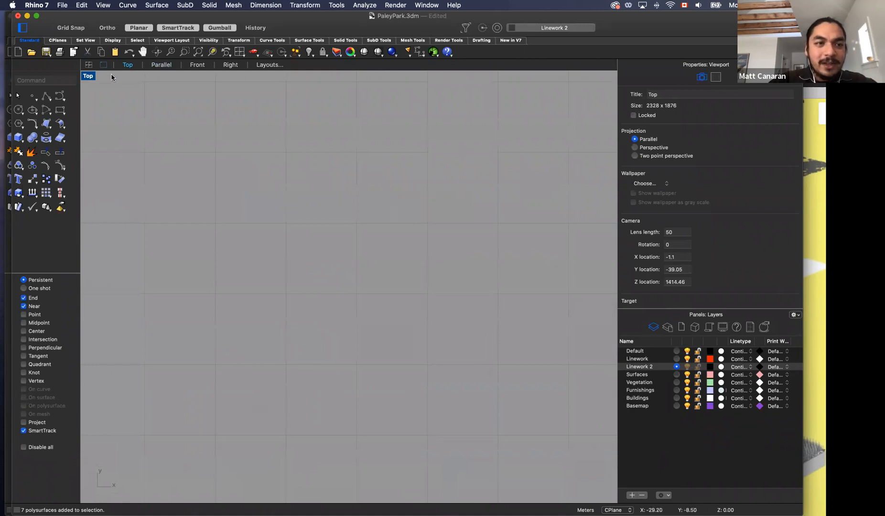
type("polyline")
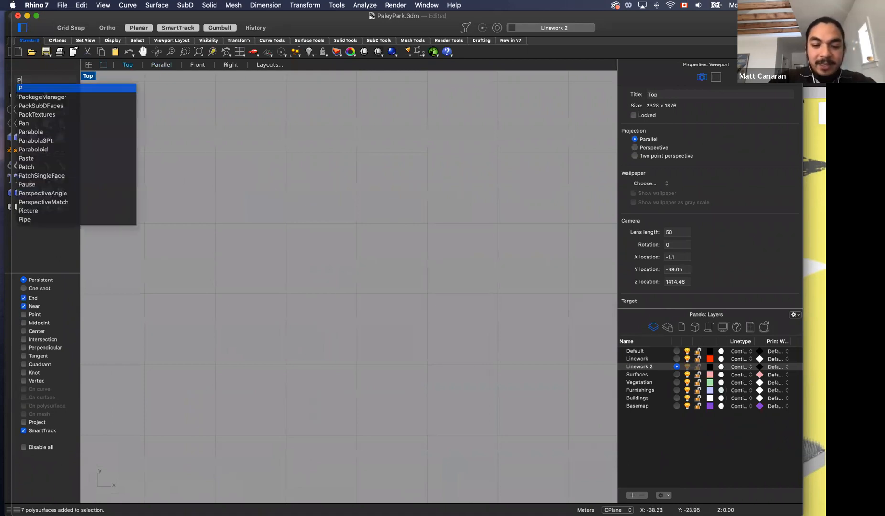
key("Return")
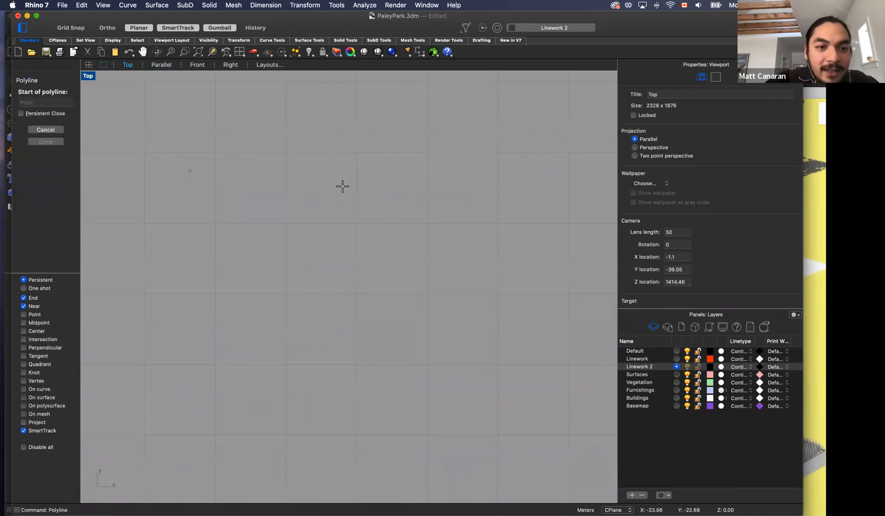
left_click(72, 29)
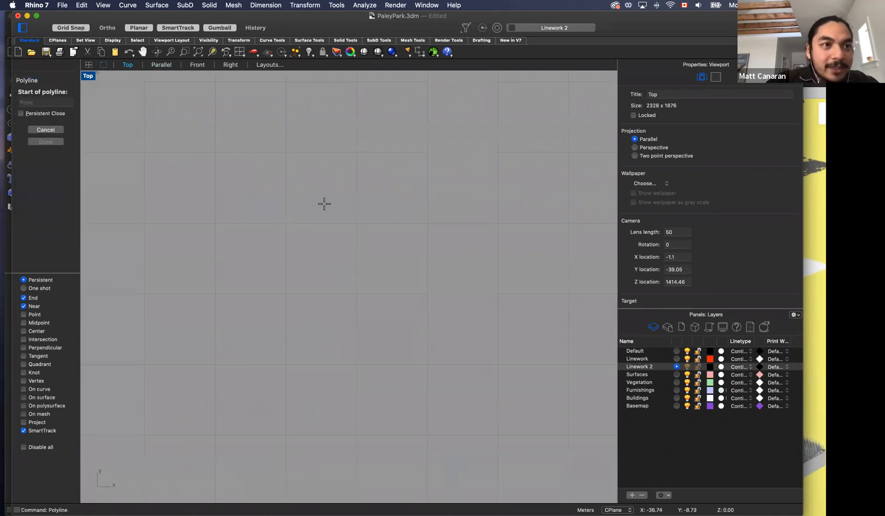
left_click(286, 218)
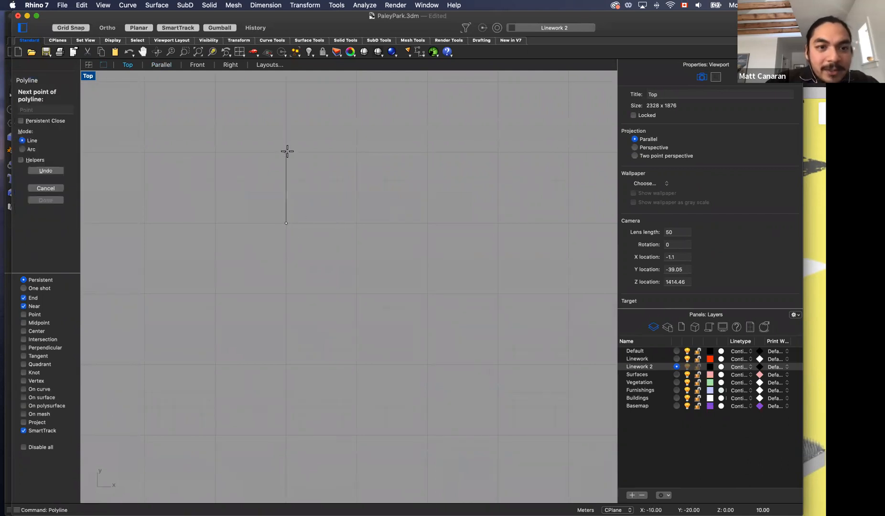
left_click(286, 152)
left_click(342, 152)
left_click(342, 223)
left_click(335, 223)
left_click(335, 159)
left_click(293, 159)
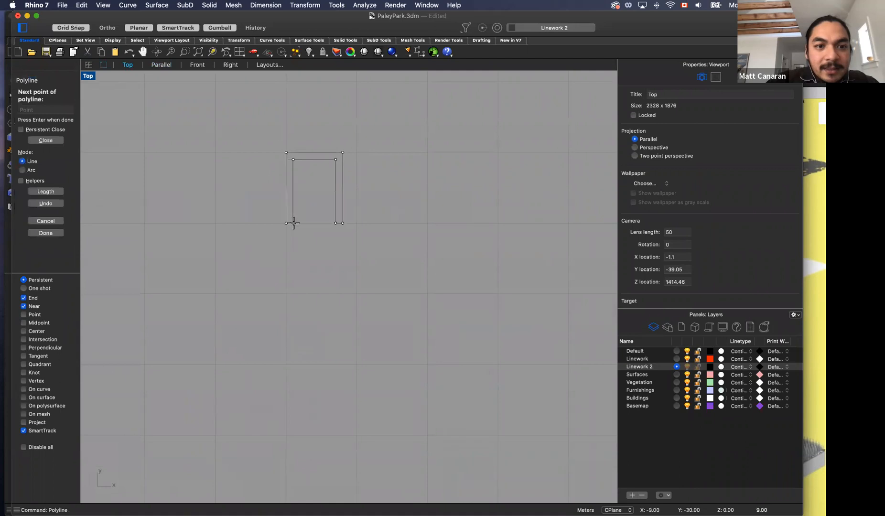
left_click(293, 223)
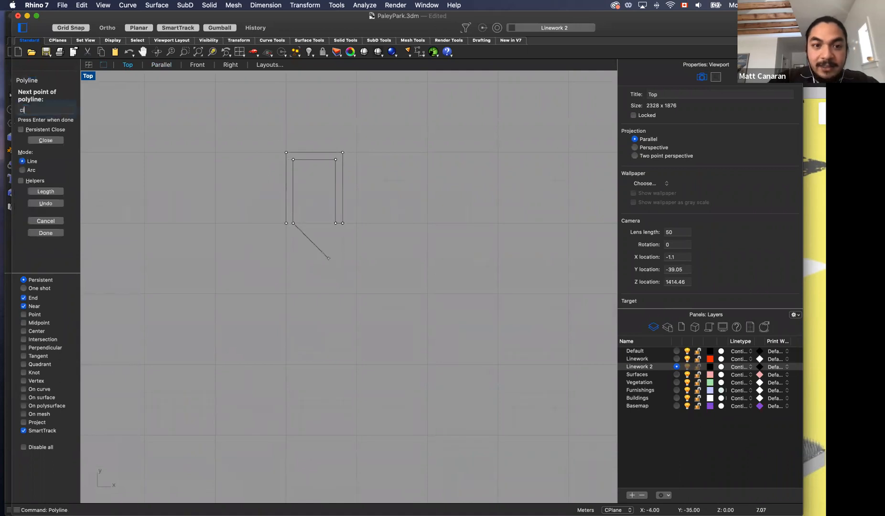
key("Return")
Step: Fill the closed frame outline with a surface using Patch
left_click(320, 152)
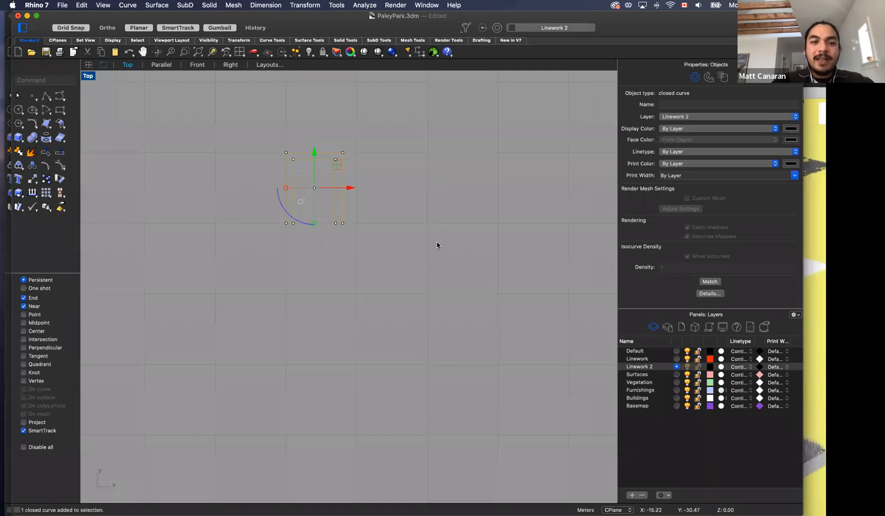
type("path")
key("BackSpace")
type("ch")
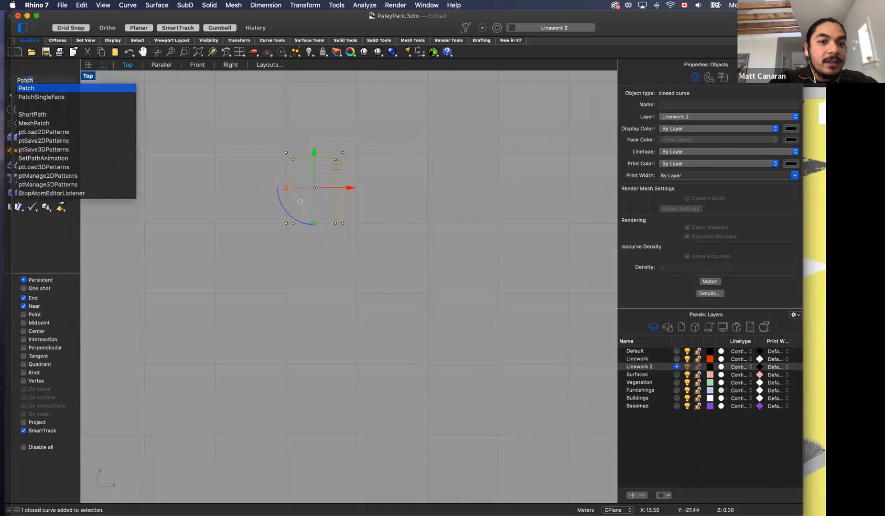
key("Return")
key("Return")
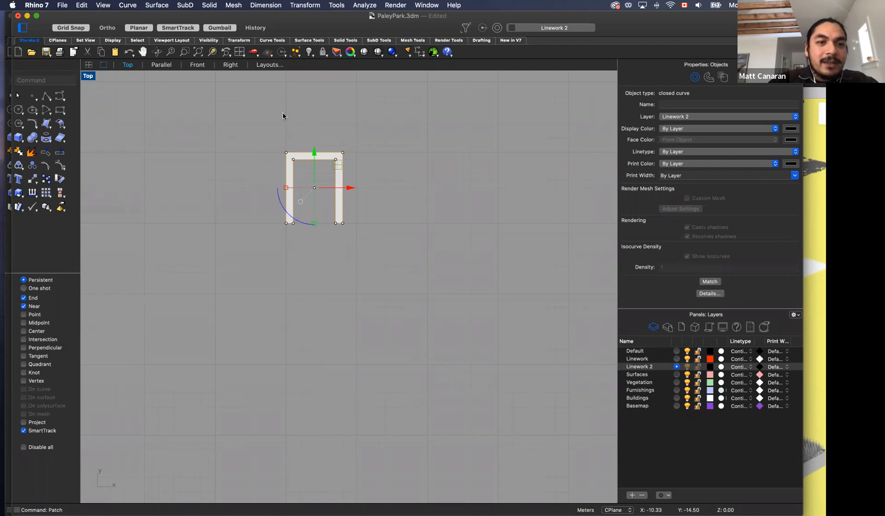
Step: In the Parallel view, select only the patched frame surface and rotate it upright so that its legs stand vertically
left_click(161, 65)
scroll(233, 139, "down", 5)
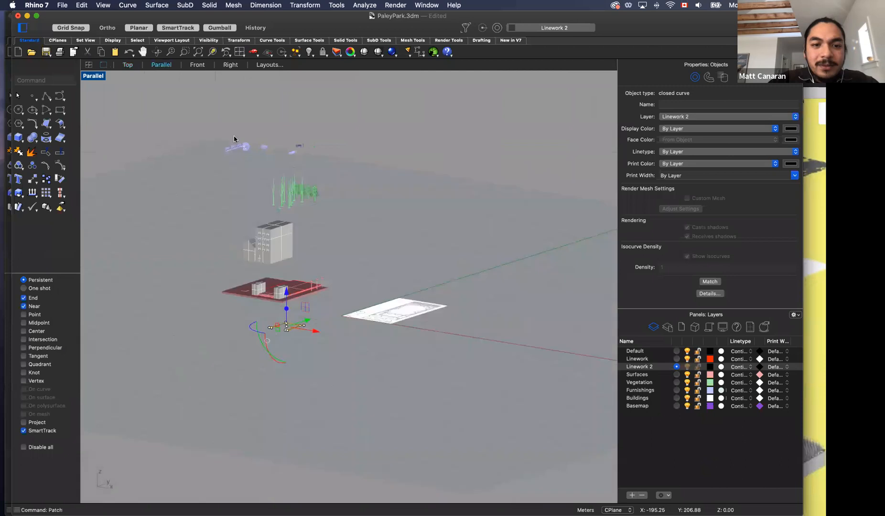
scroll(288, 323, "up", 5)
scroll(288, 322, "up", 4)
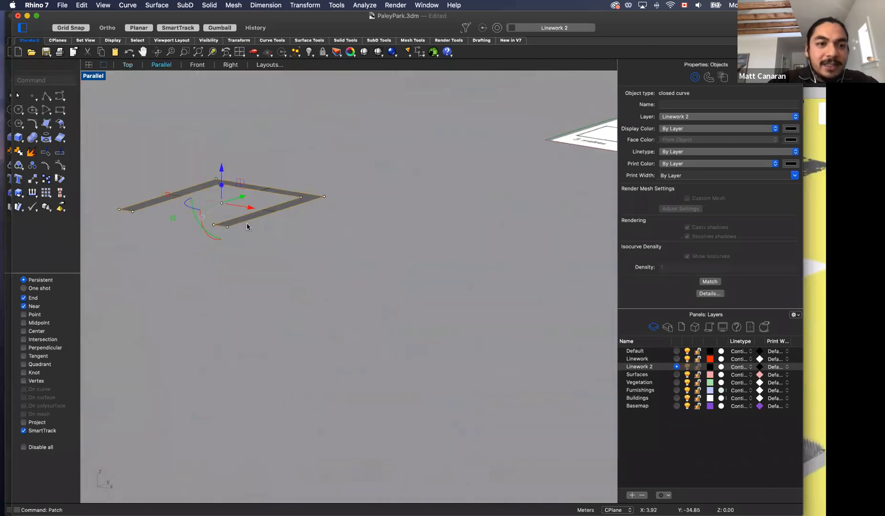
mouse_move(203, 230)
left_mouse_down()
mouse_move(234, 256)
mouse_move(203, 225)
mouse_move(211, 232)
left_mouse_up()
left_click(213, 225)
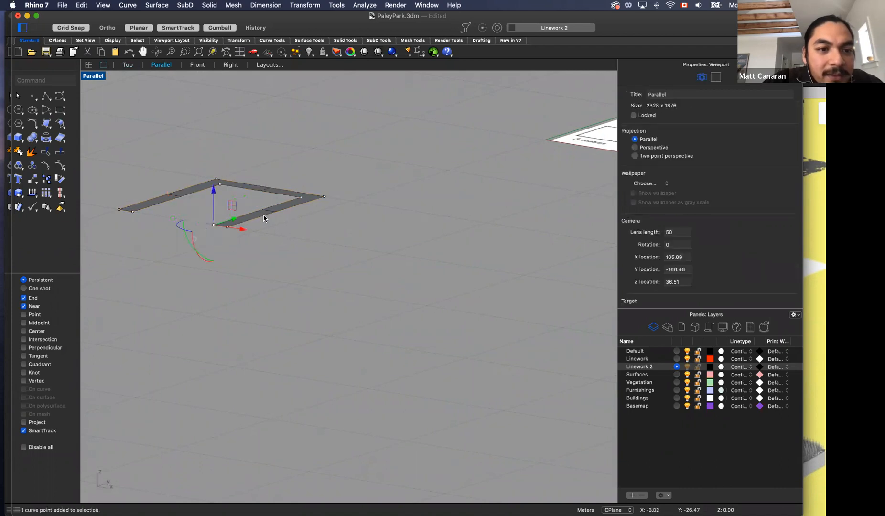
right_click_drag(272, 248, 272, 223)
left_click(296, 232)
left_click(285, 222)
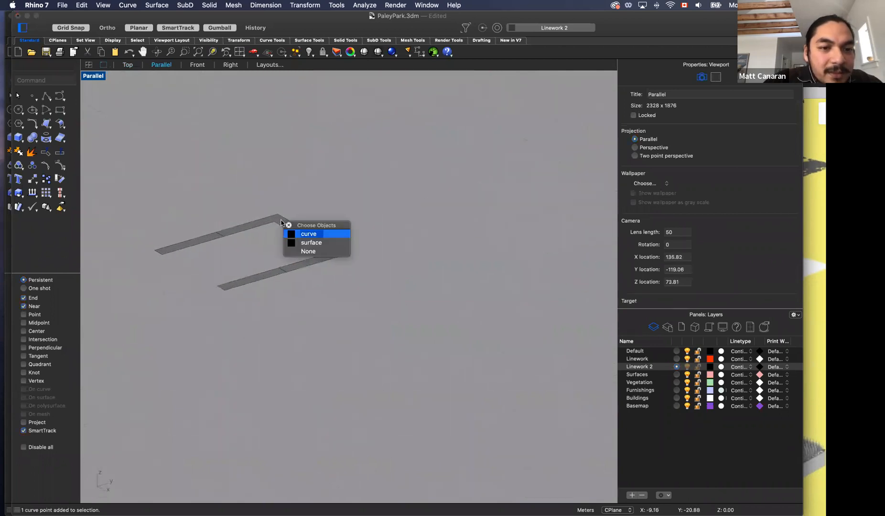
left_click(306, 245)
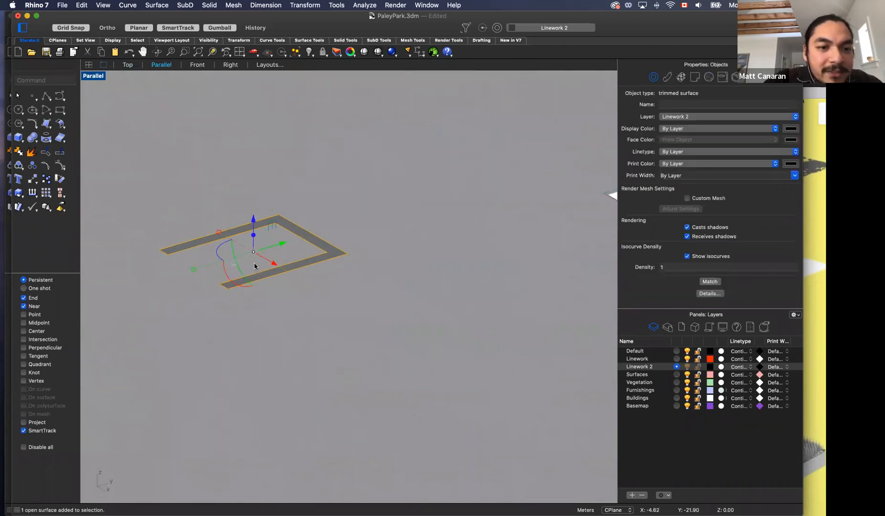
left_click_drag(228, 273, 270, 289)
Step: Delete the flat outline curve left lying beneath the upright frame
left_click(355, 242)
left_click(340, 255)
left_click(372, 251)
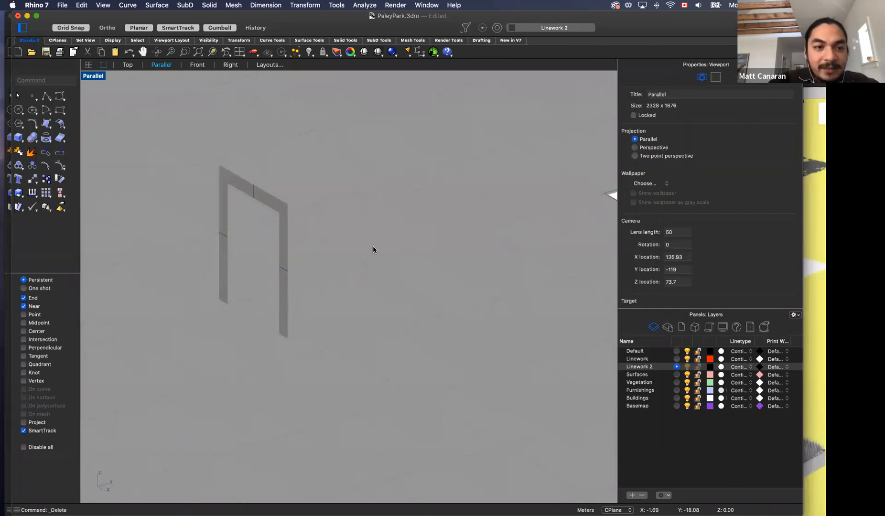
Step: Extrude the upright frame surface into a closed solid about as deep as its legs are wide with ExtrudeSrf
left_click(274, 208)
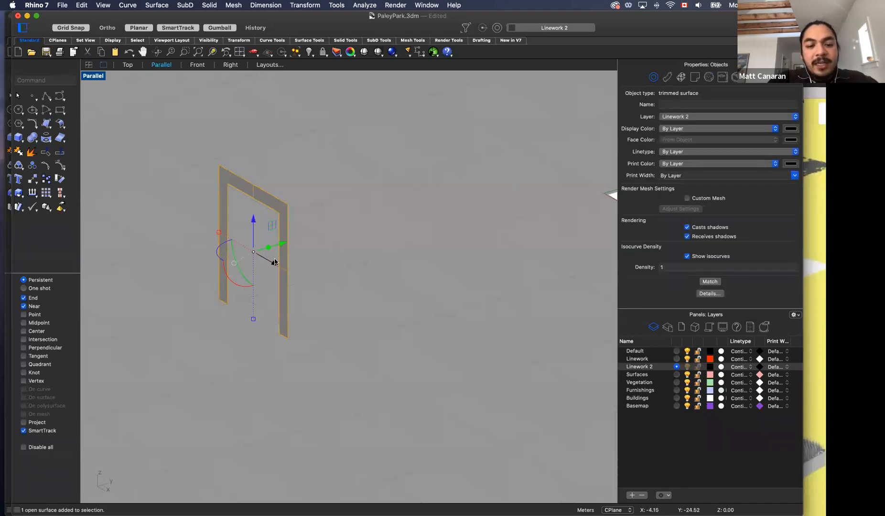
type("ExtrudeSrf")
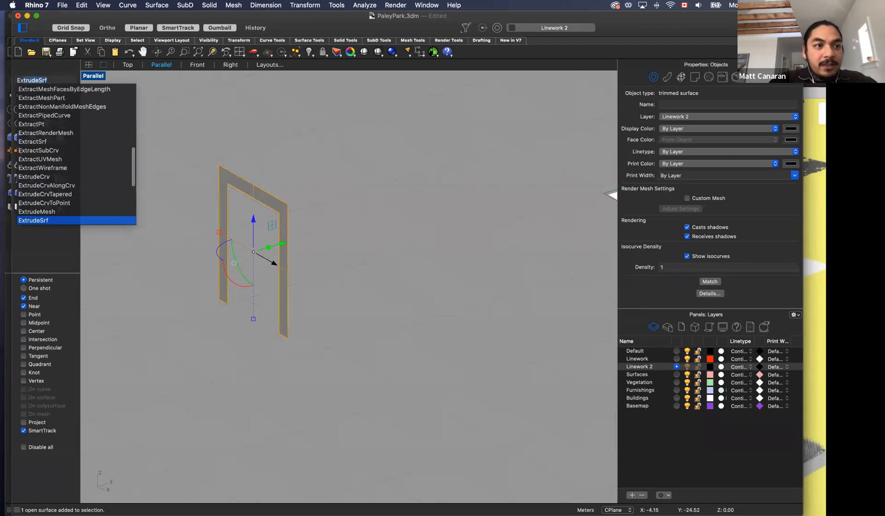
key("Return")
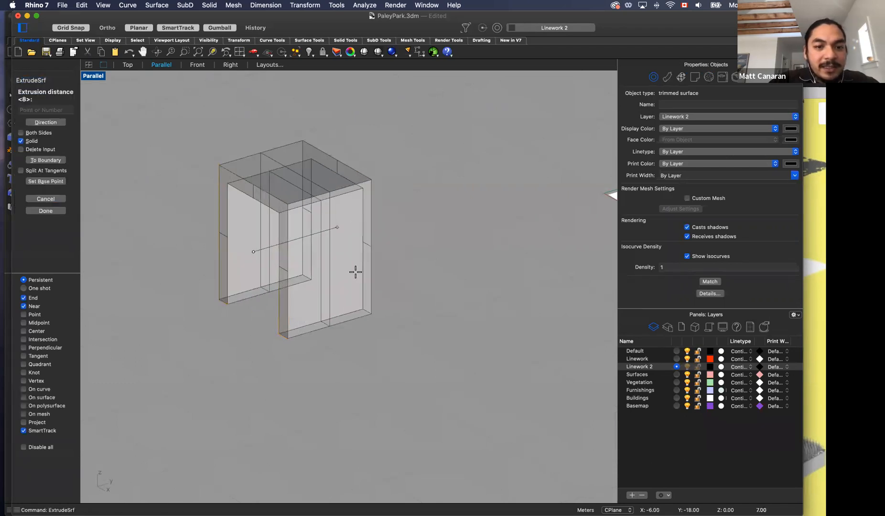
key("Return")
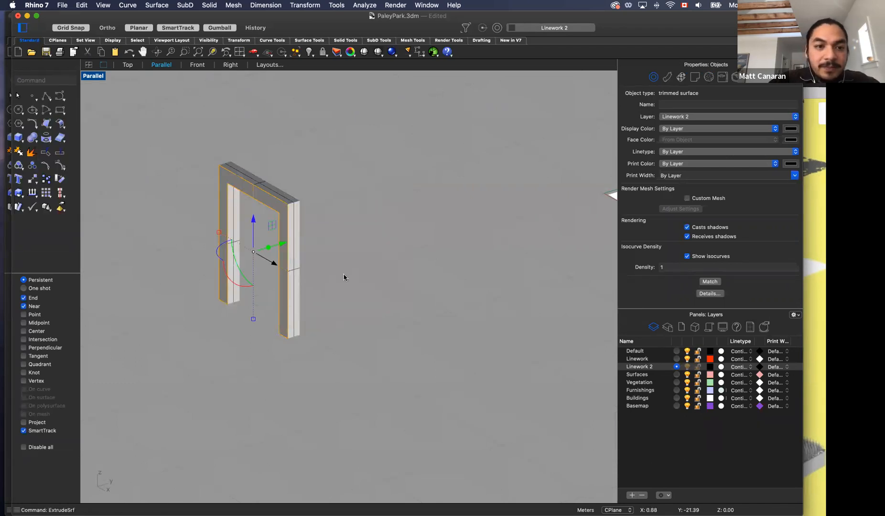
key("Escape")
Step: Array the solid frame with 1 in X, 10 in Y and 1 in Z at a Y spacing of 3 m
scroll(334, 275, "down", 5)
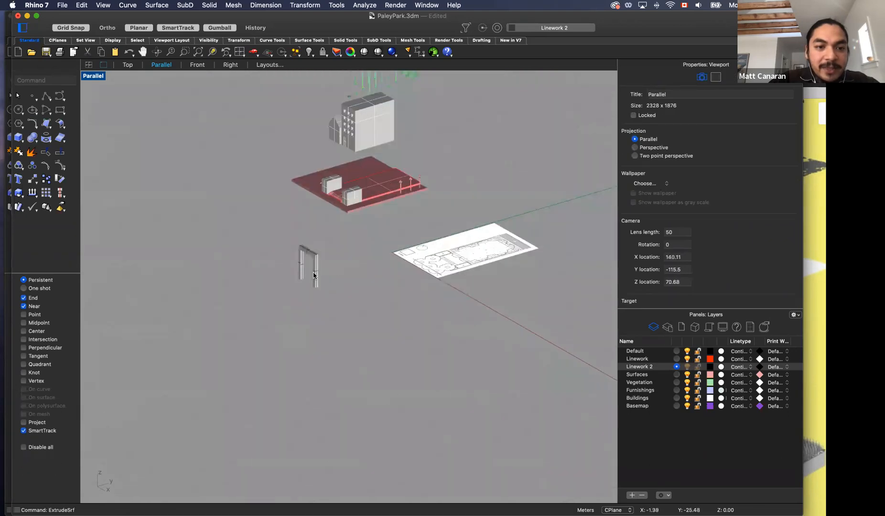
left_click(319, 273)
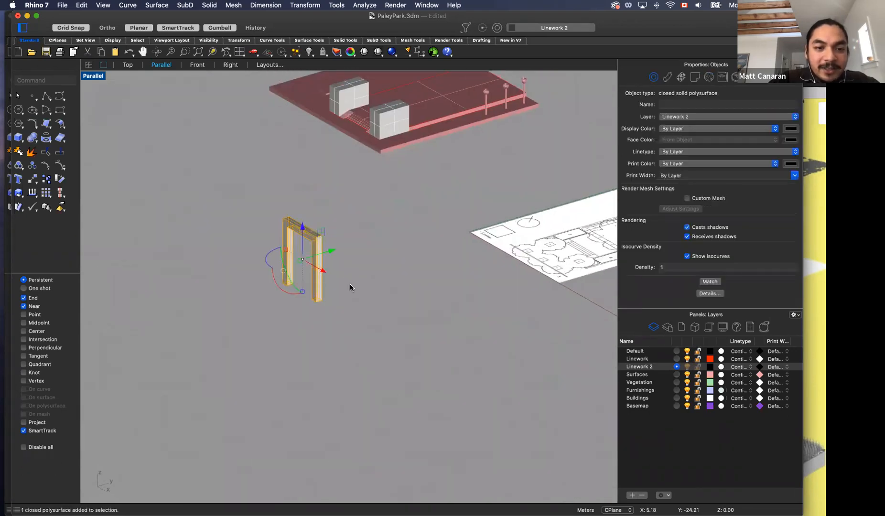
type("arra")
key("Return")
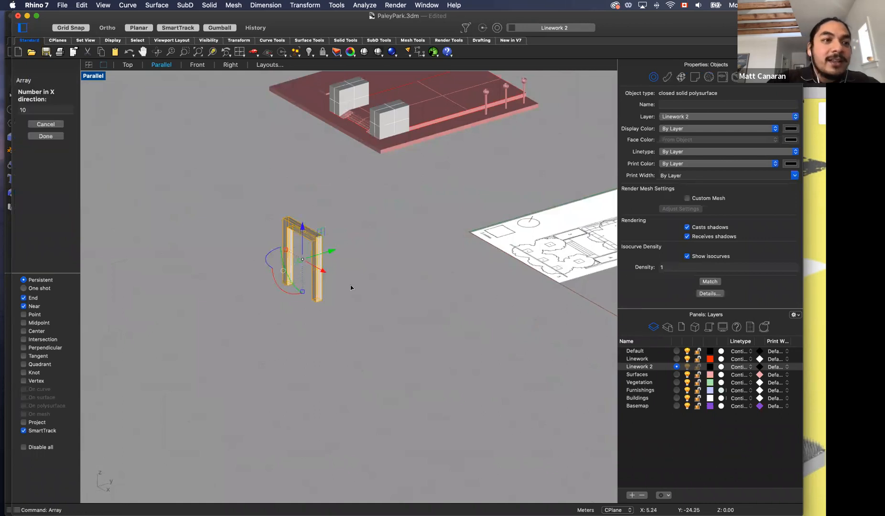
left_click(30, 110)
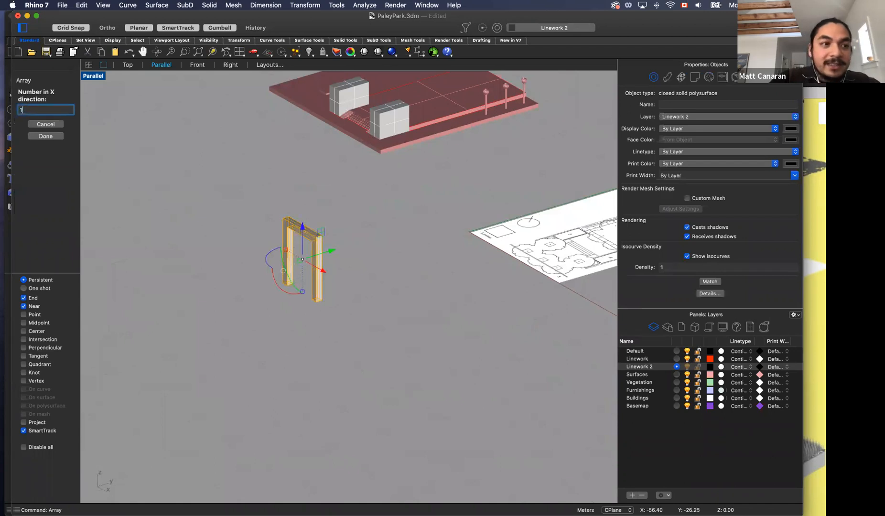
key("Return")
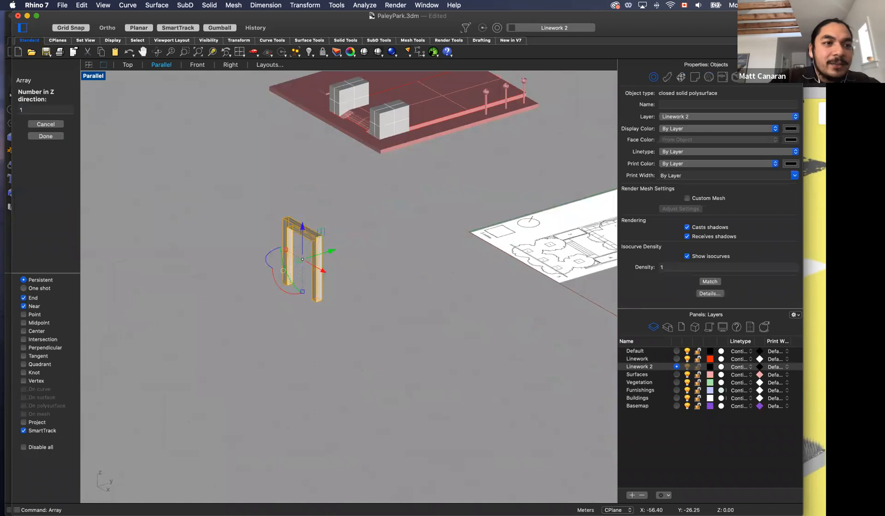
key("Return")
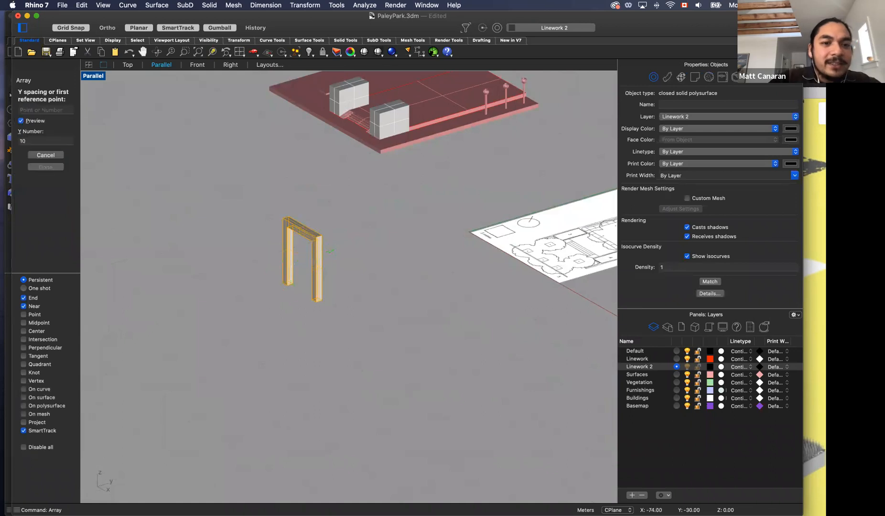
left_click(312, 298)
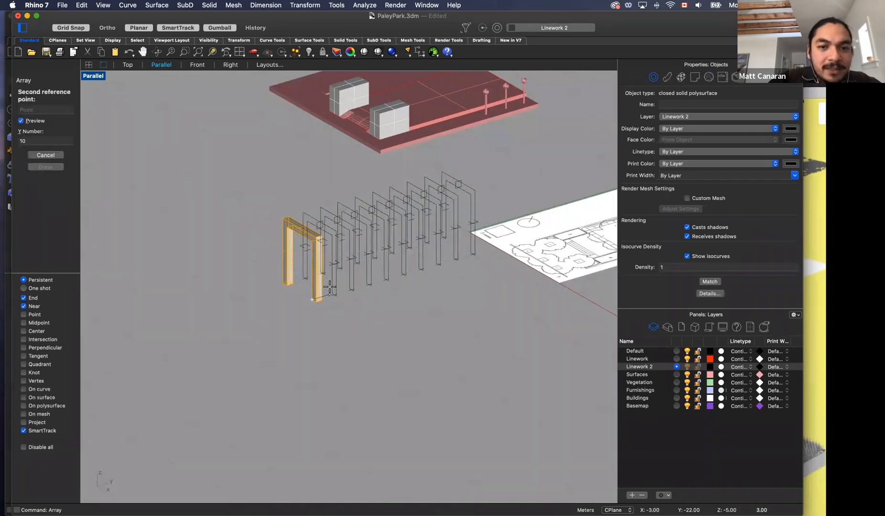
left_click(330, 286)
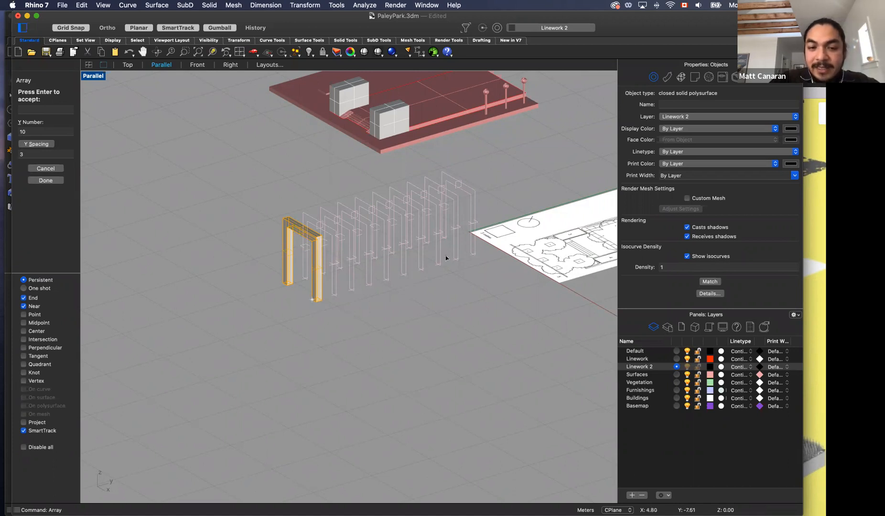
key("Return")
key("Escape")
Step: Delete every second frame from the arrayed row to widen the gaps between the remaining ones
right_click_drag(371, 310, 361, 333)
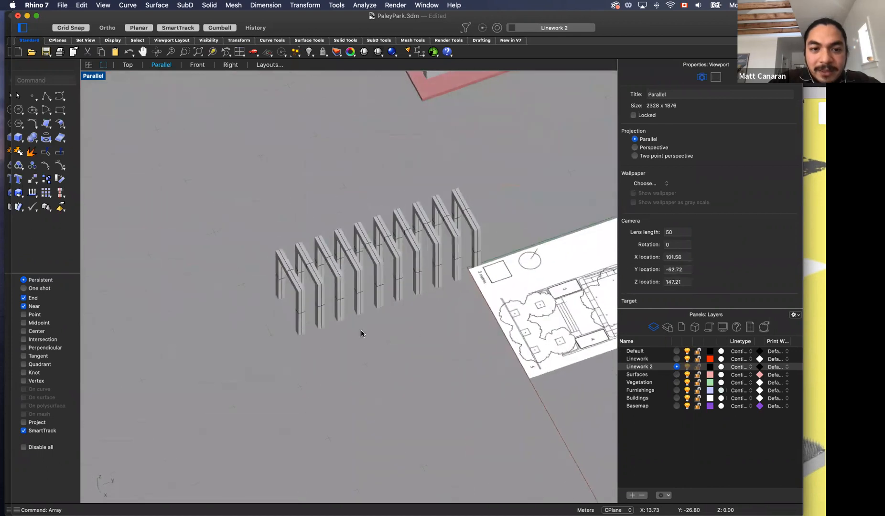
left_click(318, 280)
left_click(358, 268, "shift")
left_click(396, 258, "shift")
left_click(436, 248, "shift")
key("Delete")
right_click_drag(359, 306, 474, 200)
left_click(463, 204)
key("Delete")
Step: Examine the raised benches, the table with chairs and the rack frames up close, and view the whole layout from the top
right_click_drag(424, 271, 268, 152)
scroll(466, 217, "down", 2)
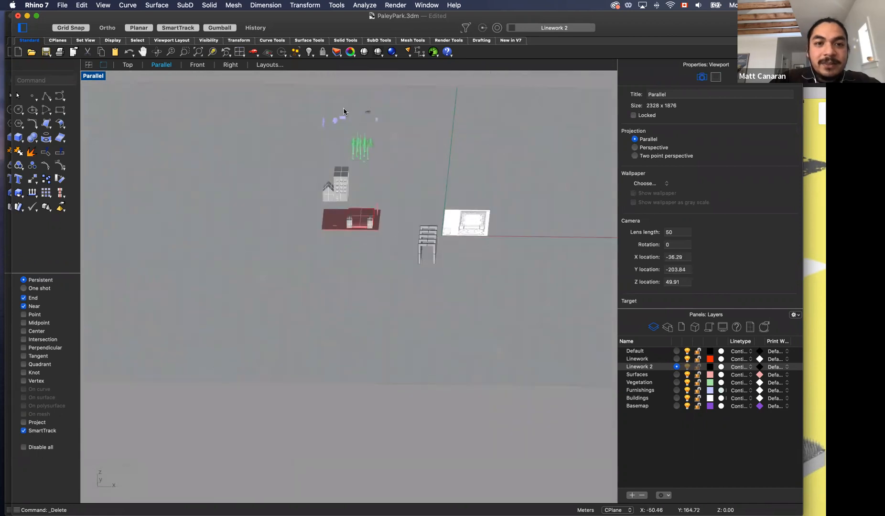
scroll(343, 113, "up", 10)
right_click_drag(173, 287, 206, 274)
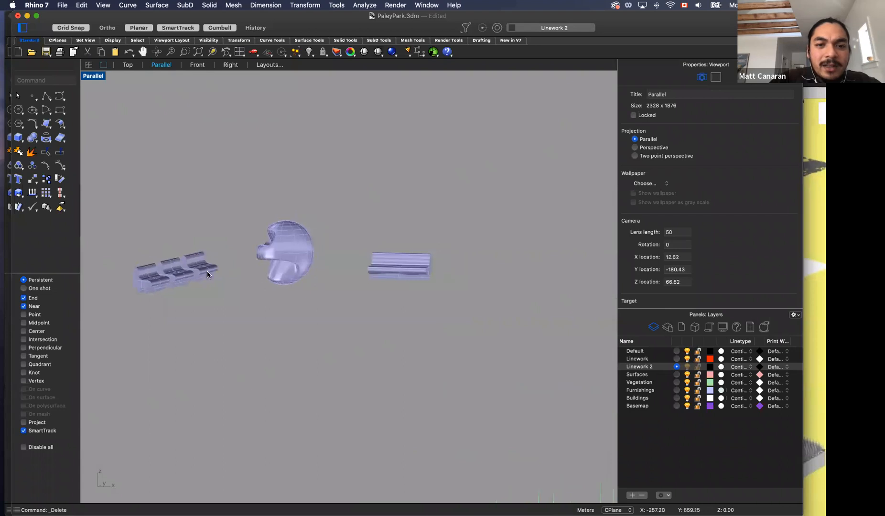
scroll(207, 272, "down", 4)
scroll(371, 265, "up", 8)
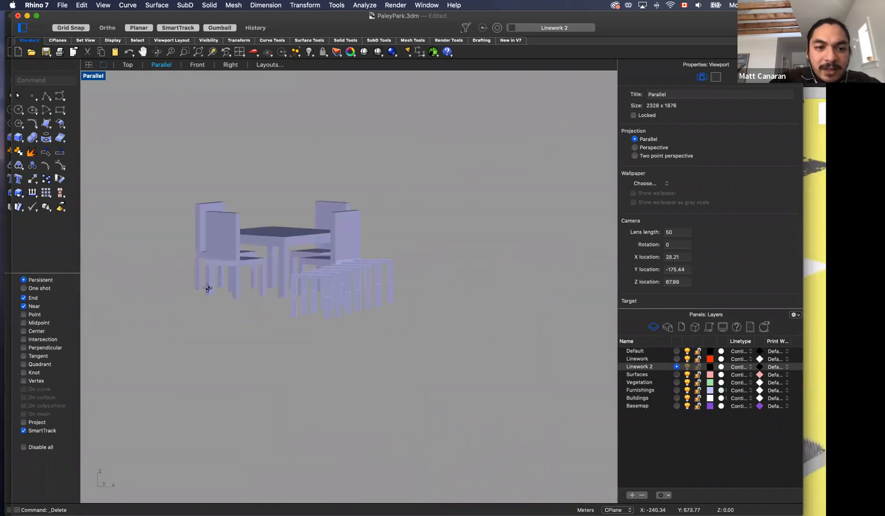
scroll(212, 289, "up", 4)
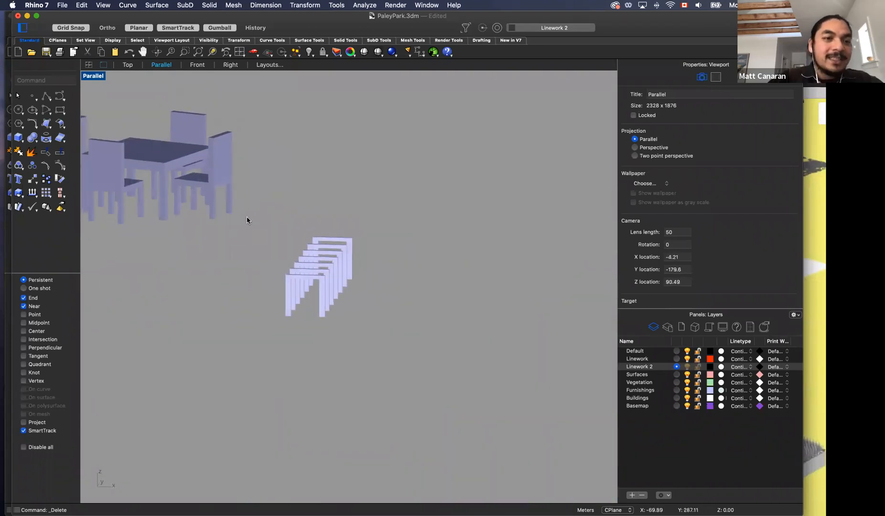
left_click(130, 65)
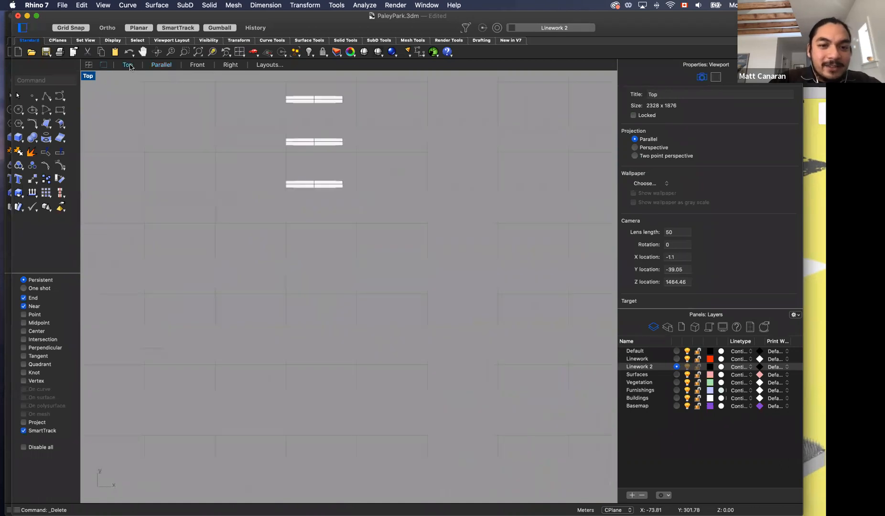
scroll(331, 223, "down", 5)
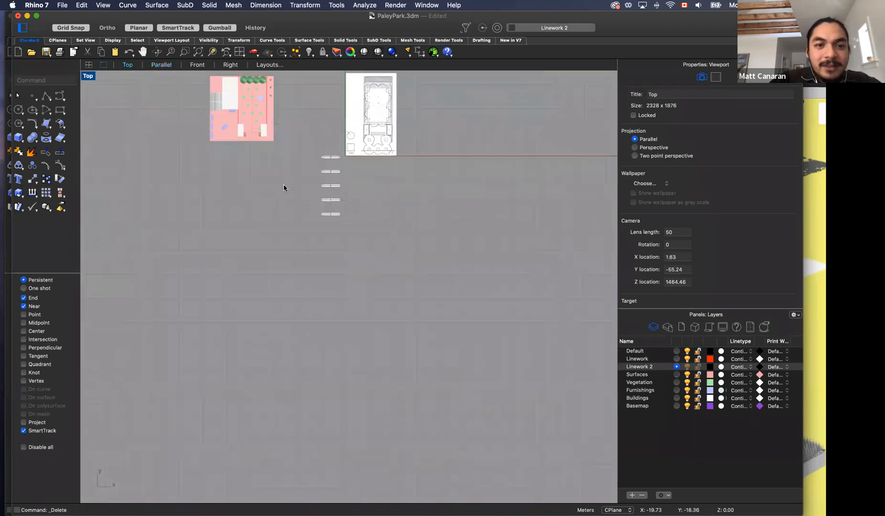
Step: Begin a polyline chair profile in an empty area of the Top view, drawing a narrow, slightly tilted backrest without grid snap
scroll(234, 180, "up", 8)
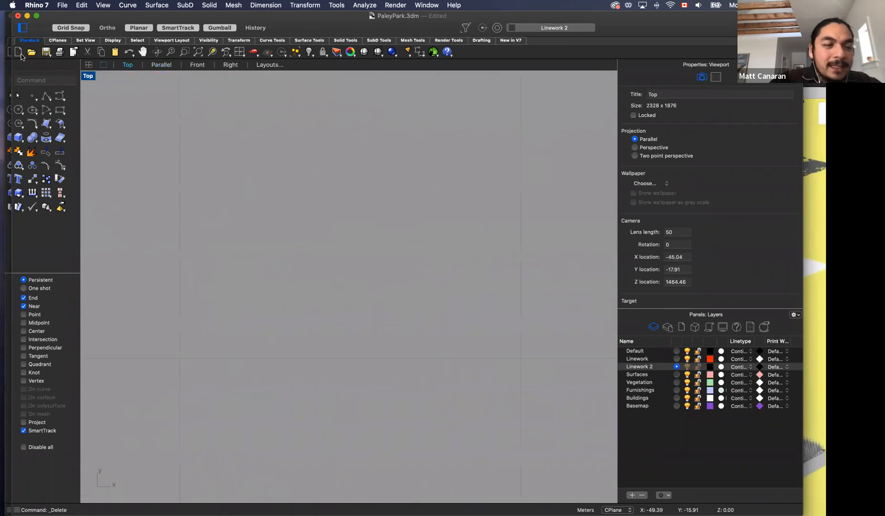
type("polyline")
key("Return")
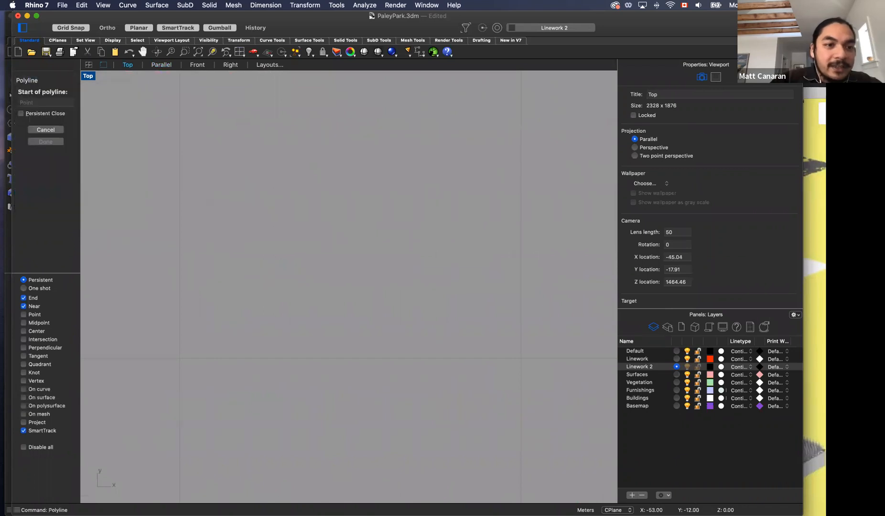
left_click(66, 27)
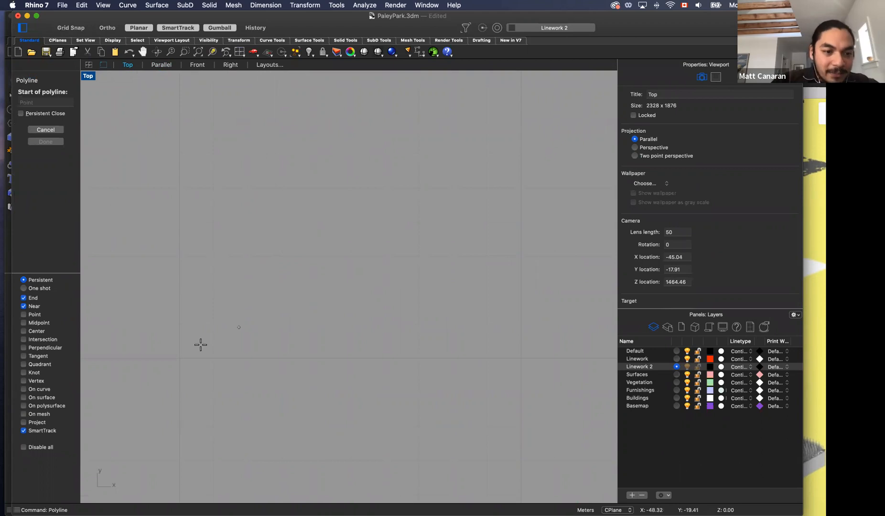
left_click(179, 357)
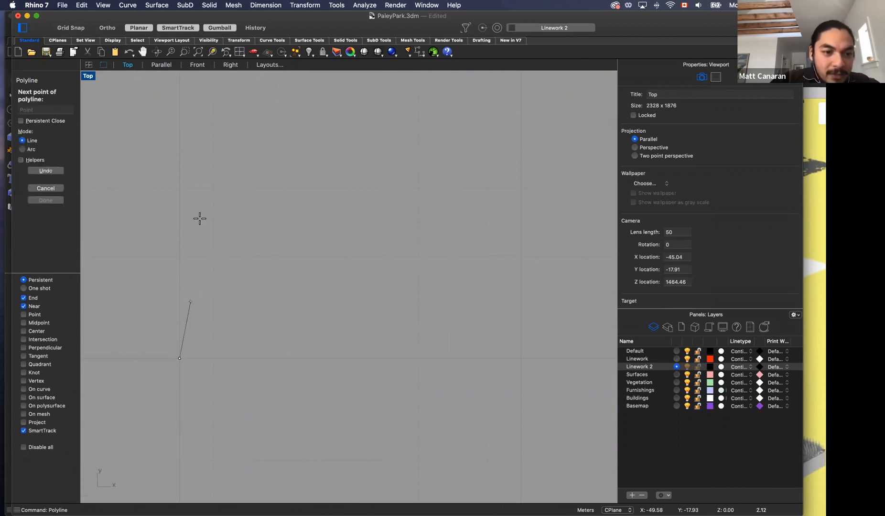
left_click(169, 241)
left_click(189, 239)
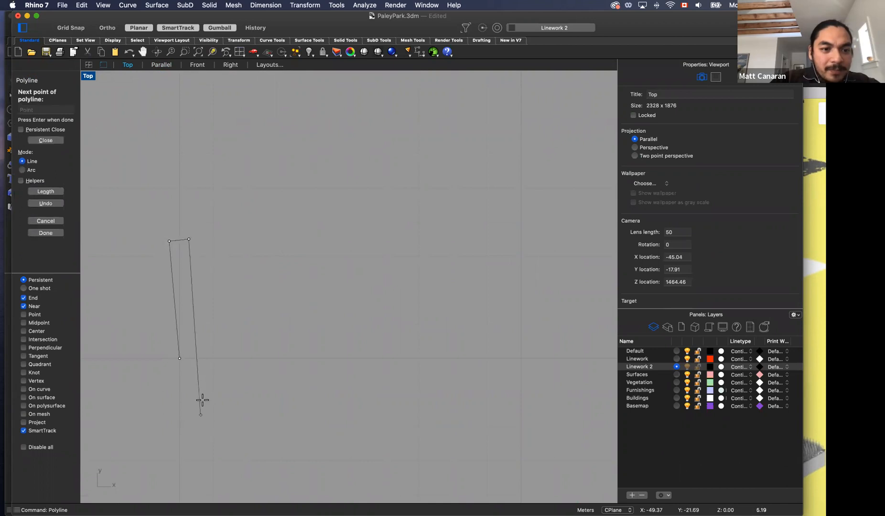
left_click(199, 357)
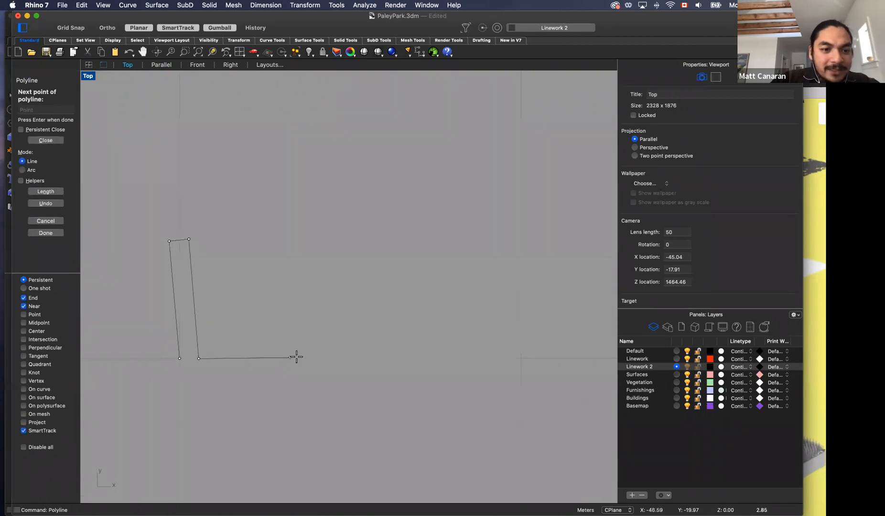
Step: Continue the polyline with a thin horizontal seat extending from the backrest's base and close it into an L-shaped profile
key("F8")
left_click(309, 358)
left_click(307, 373)
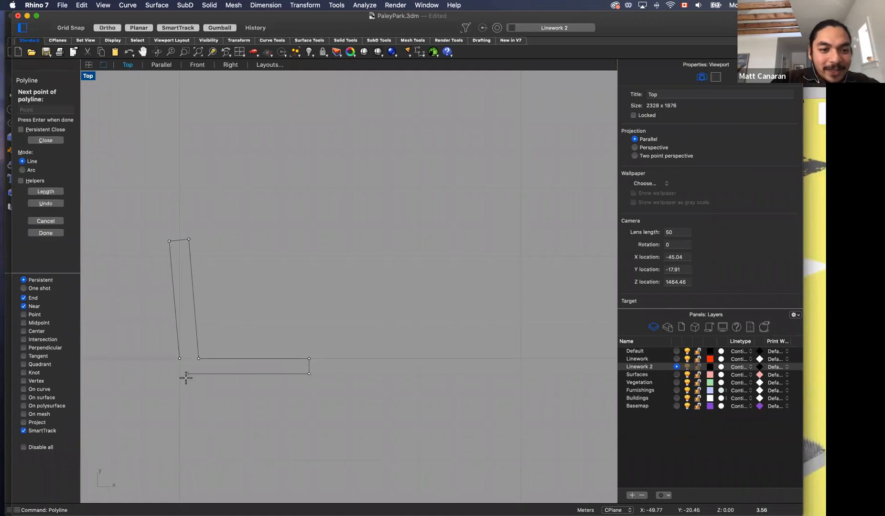
key("F8")
left_click(179, 374)
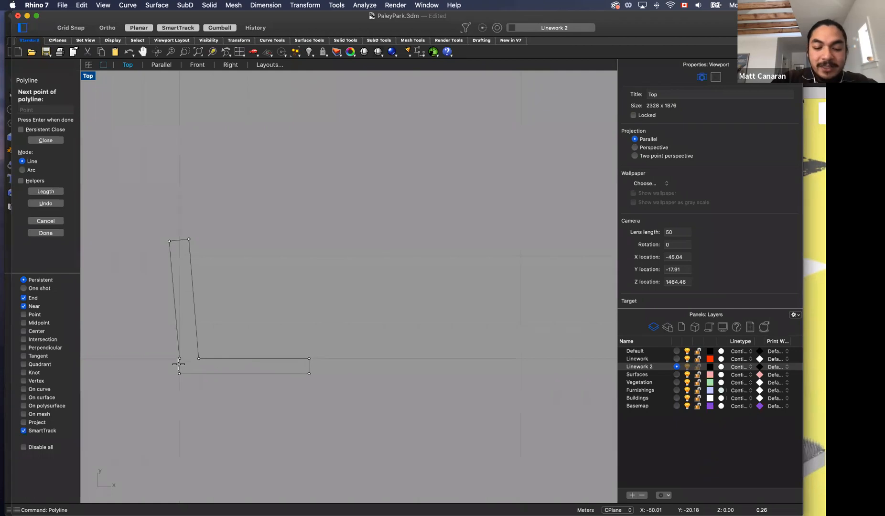
left_click(179, 359)
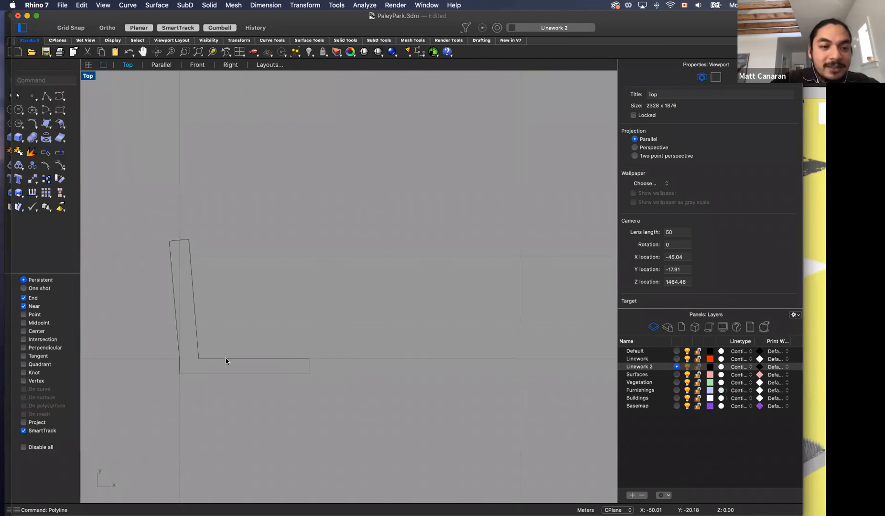
Step: Fill the closed L-shaped profile with a Patch surface using a sample point spacing of 1 and 1 span in U and V
left_click(255, 362)
type("patch")
key("Return")
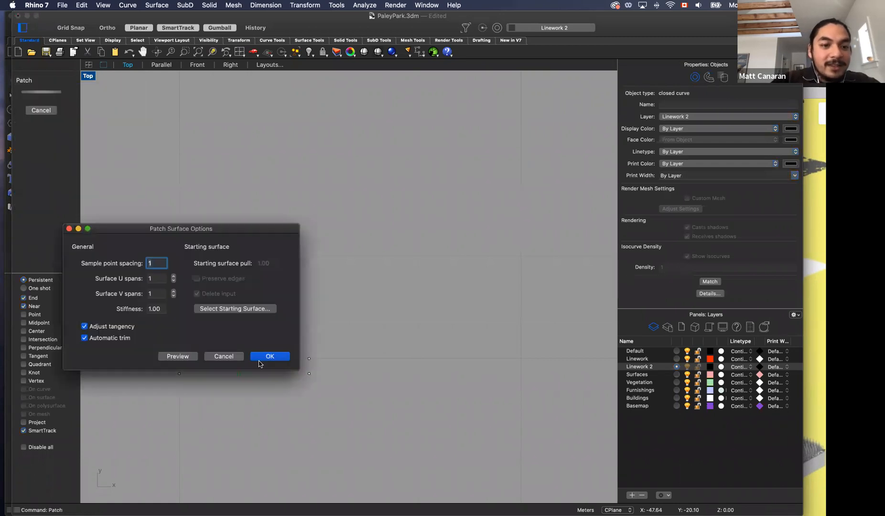
left_click(260, 359)
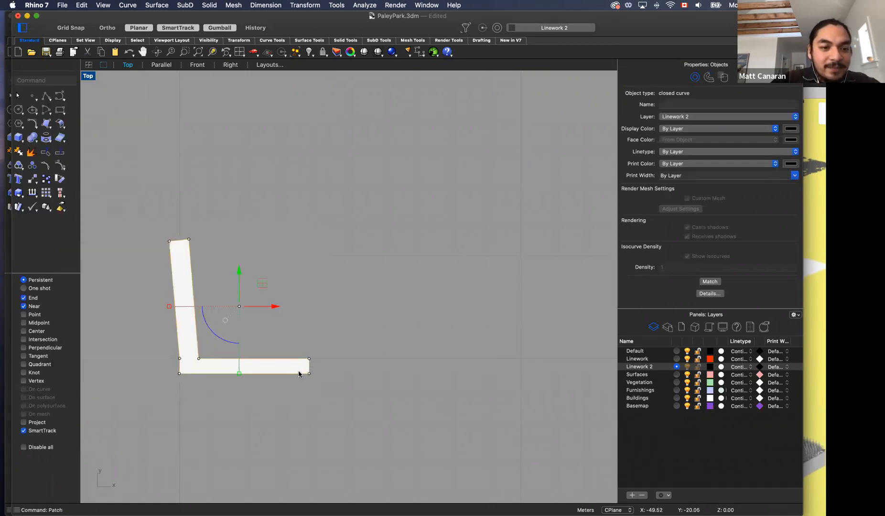
Step: Delete the L-shaped outline curve in the Parallel view, keeping the patch surface
left_click(161, 65)
scroll(464, 211, "down", 10)
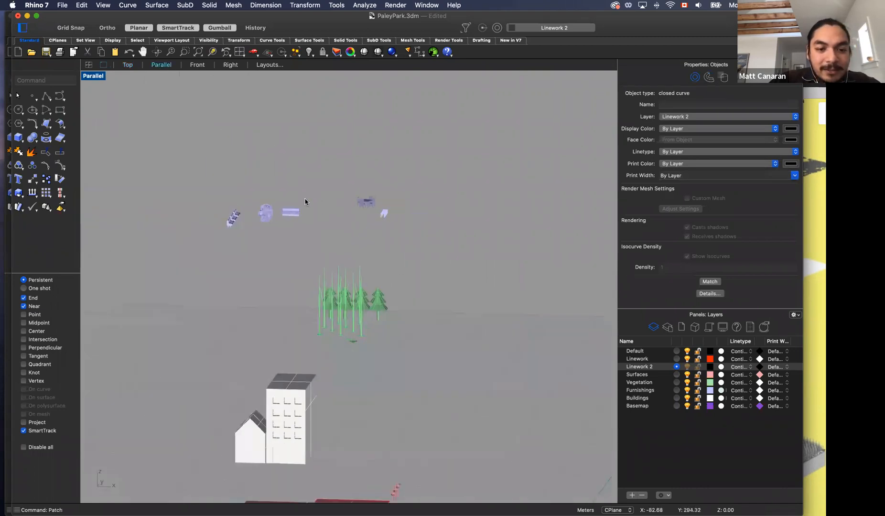
scroll(276, 426, "up", 10)
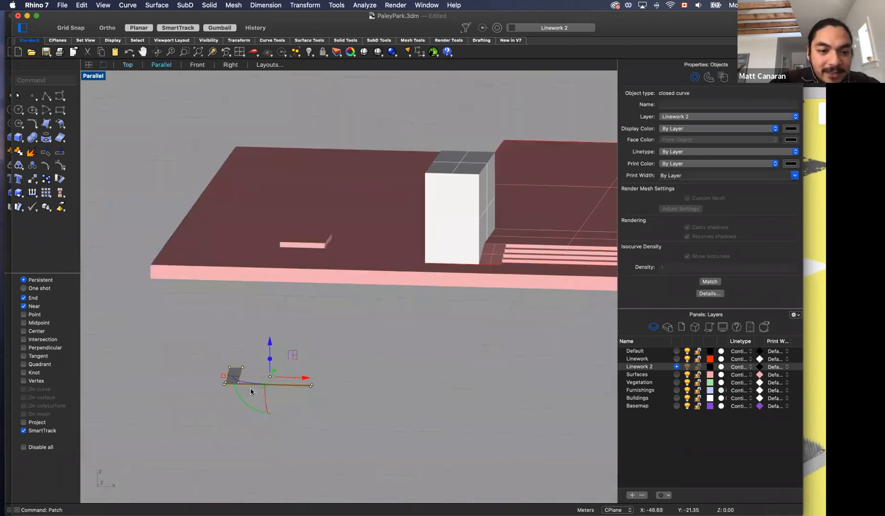
left_click_drag(286, 395, 322, 418)
left_click(296, 436)
left_click(297, 437)
key("Delete")
Step: Rotate the flat L-shaped surface upright so that the backrest points up and the seat lies horizontal
left_click(230, 367)
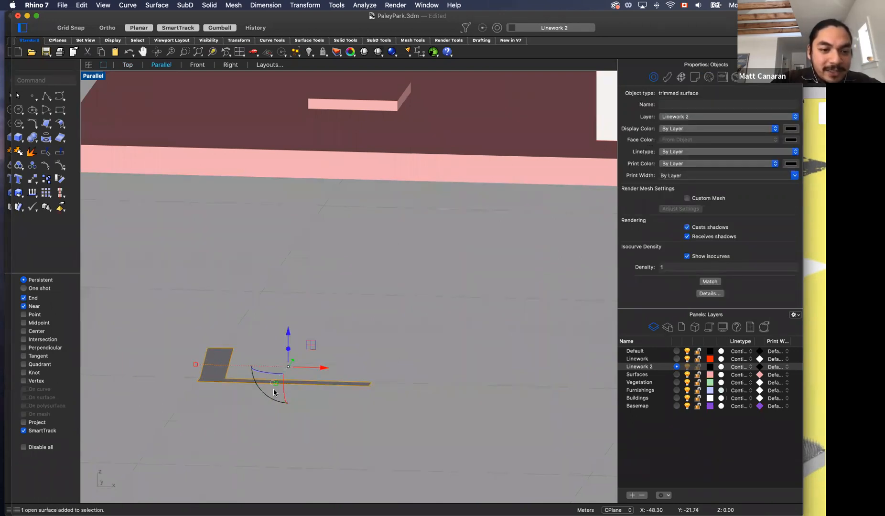
right_click_drag(301, 401, 200, 403)
scroll(196, 399, "up", 3)
left_click_drag(195, 398, 200, 406)
scroll(201, 407, "down", 2)
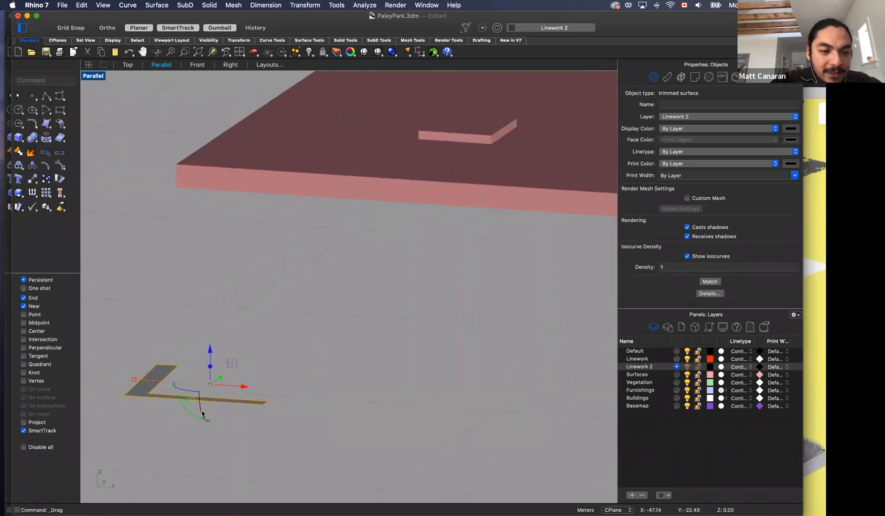
key("Escape")
right_click_drag(200, 411, 310, 362)
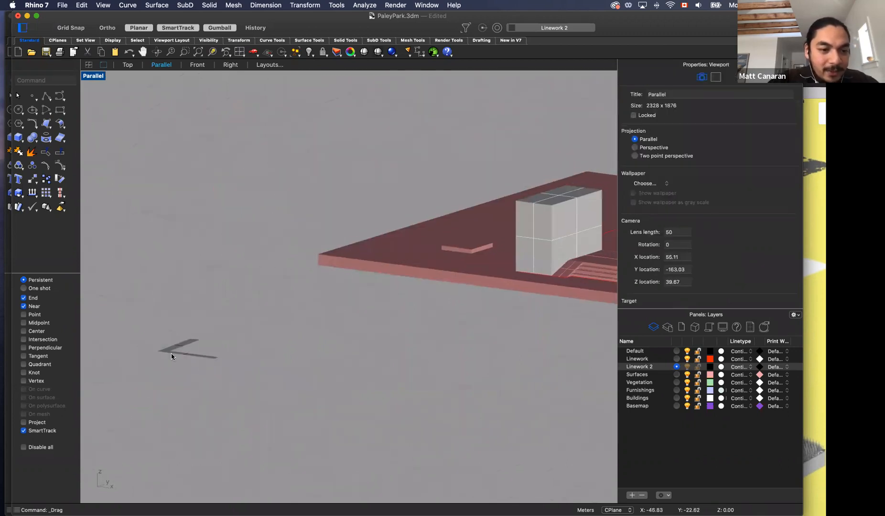
scroll(179, 355, "up", 3)
left_click(197, 354)
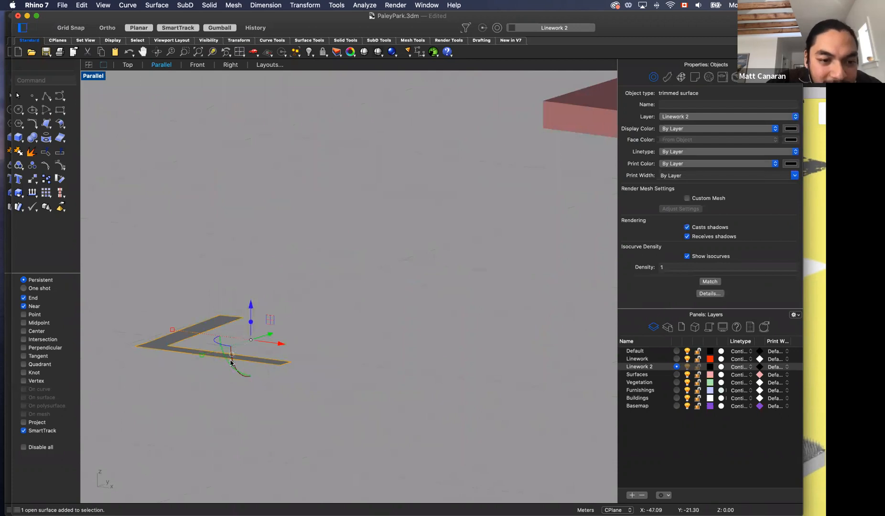
left_click_drag(231, 364, 248, 390)
left_click(319, 346)
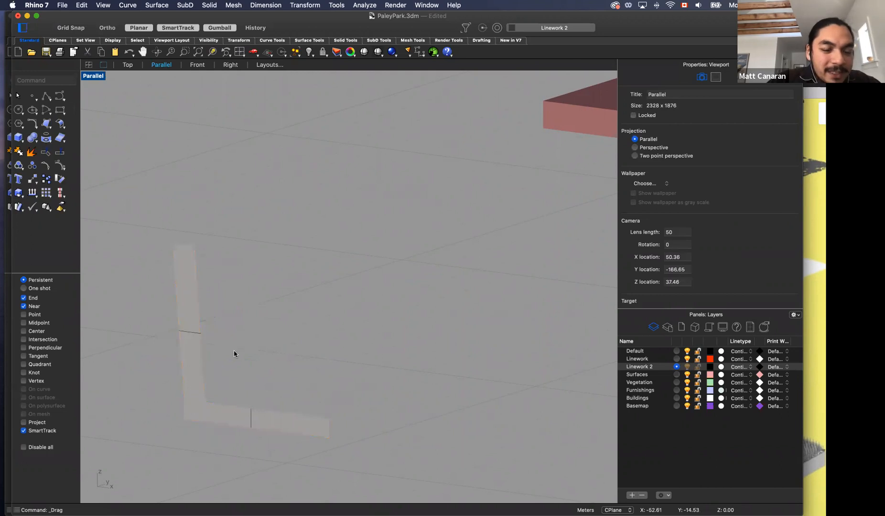
Step: Extrude the upright L-shaped surface about 4.2 m with ExtrudeSrf and the Solid option off to form the chair's width
scroll(258, 251, "down", 6)
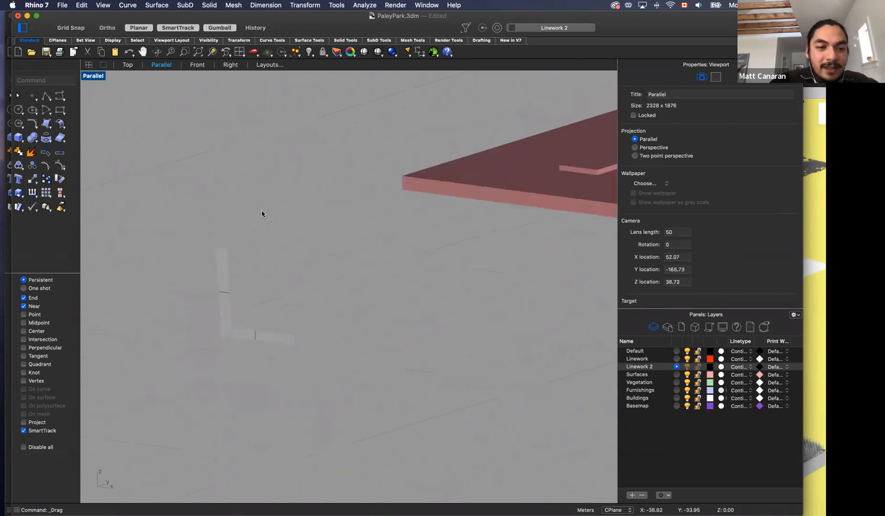
left_click(220, 300)
type("extrudeSrf")
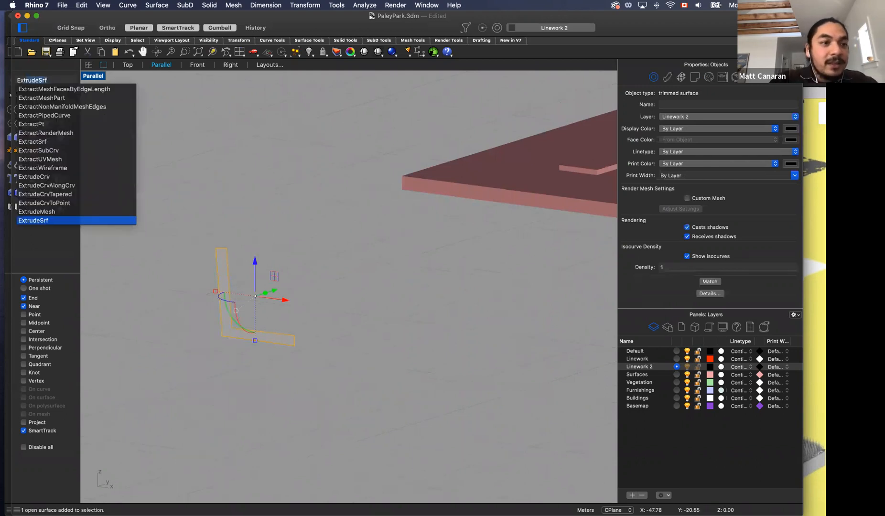
key("Return")
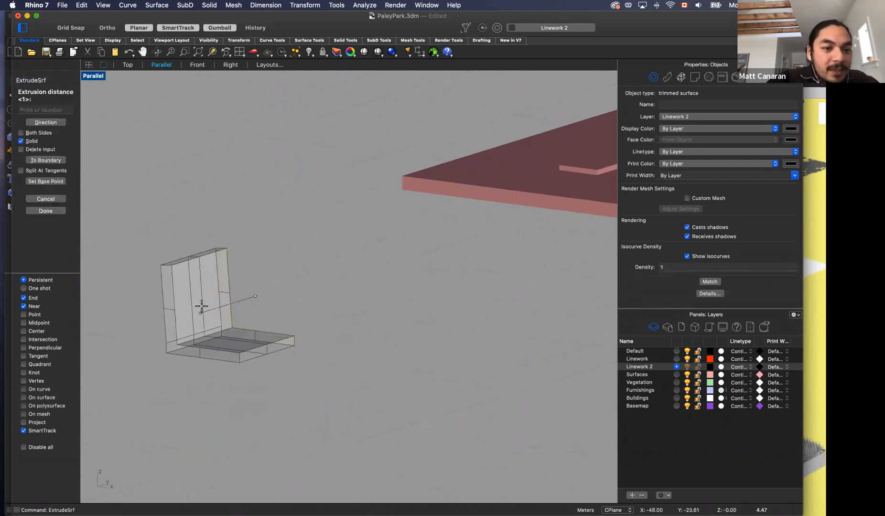
left_click(21, 141)
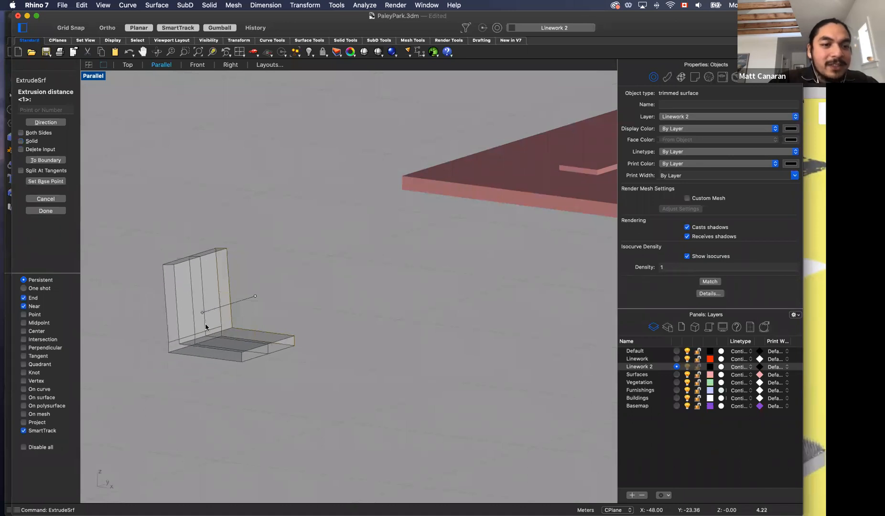
left_click(206, 326)
Step: Close the open ends of the extruded chair polysurface with Cap to make it a solid
right_click_drag(204, 372, 200, 348)
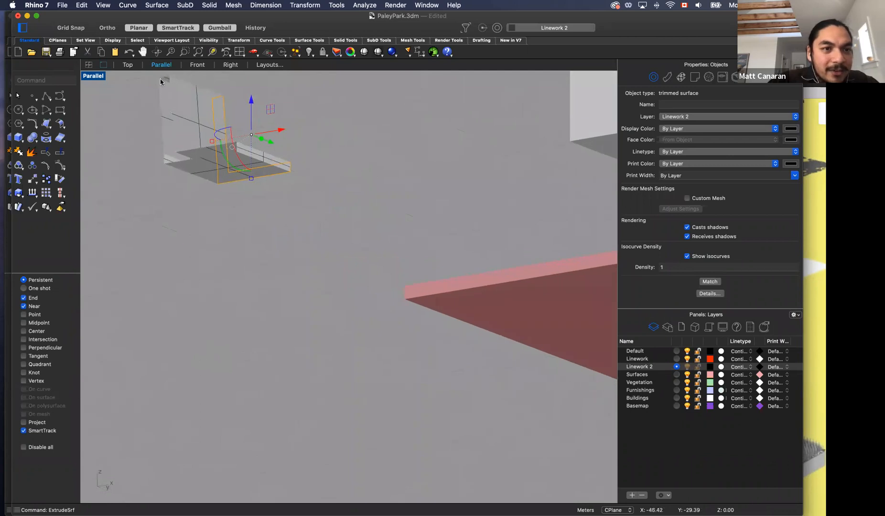
left_click(176, 117)
key("Escape")
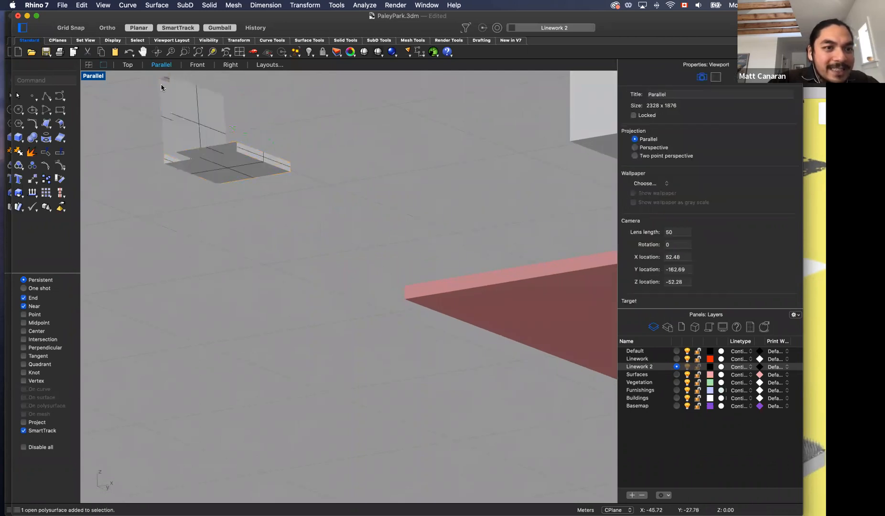
left_click(191, 120)
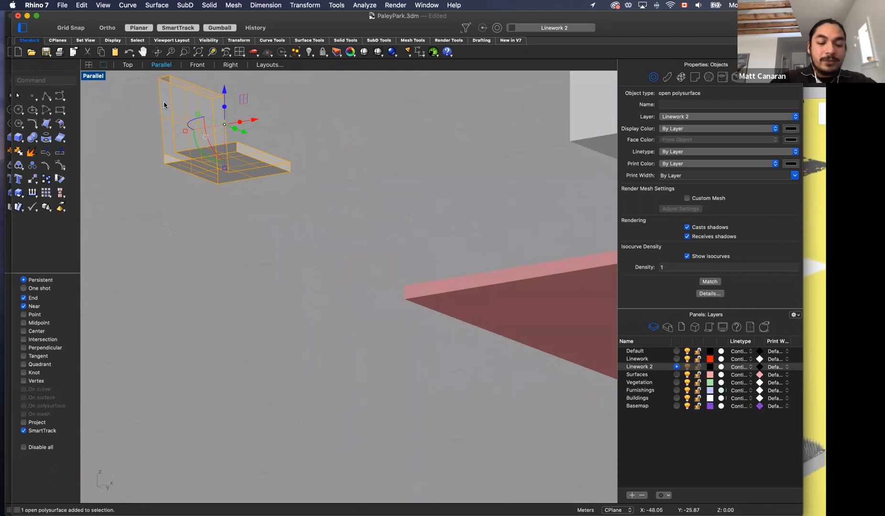
type("Cap")
key("Return")
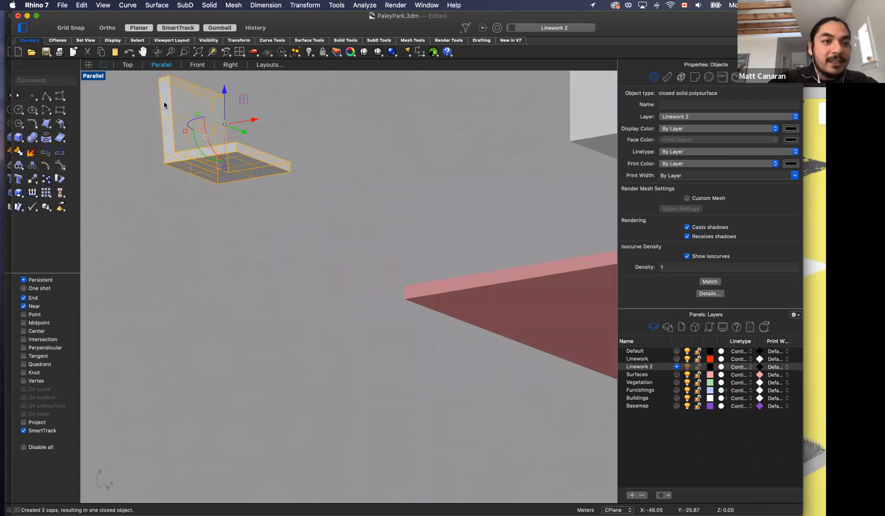
left_click(153, 129)
Step: Create a thin square-based box leg about 3.4 m tall, running down from the top of the seat's near front corner
right_click_drag(243, 158, 249, 180)
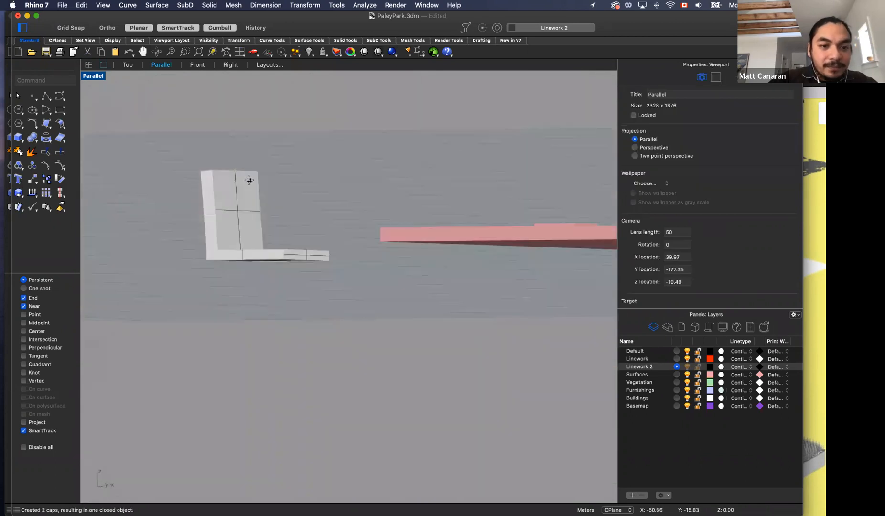
scroll(249, 178, "up", 10)
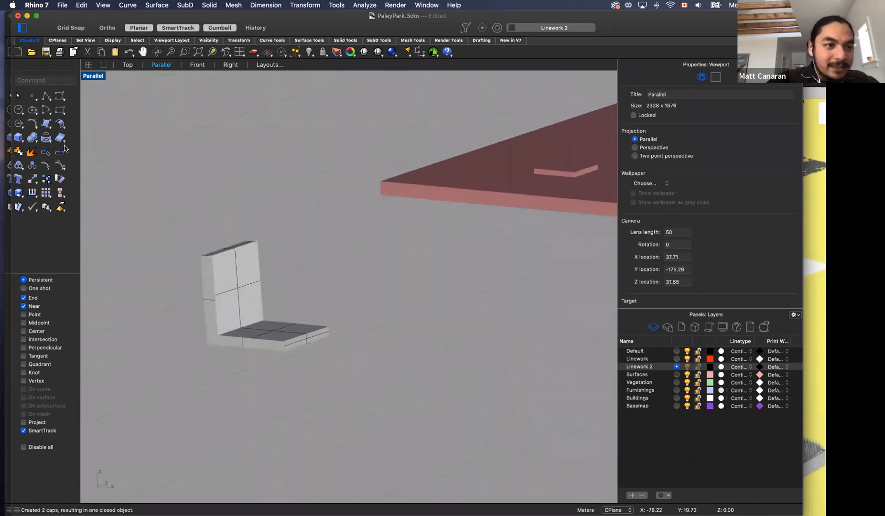
left_click(19, 138)
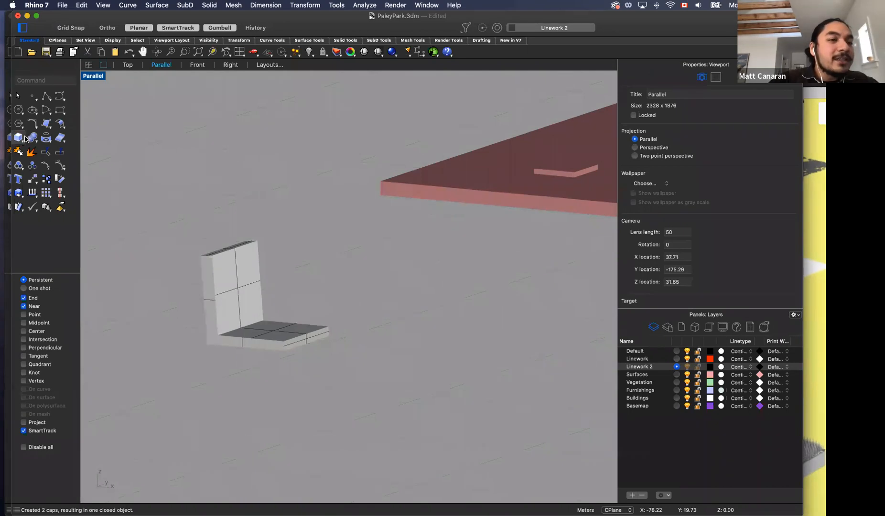
left_click(284, 340)
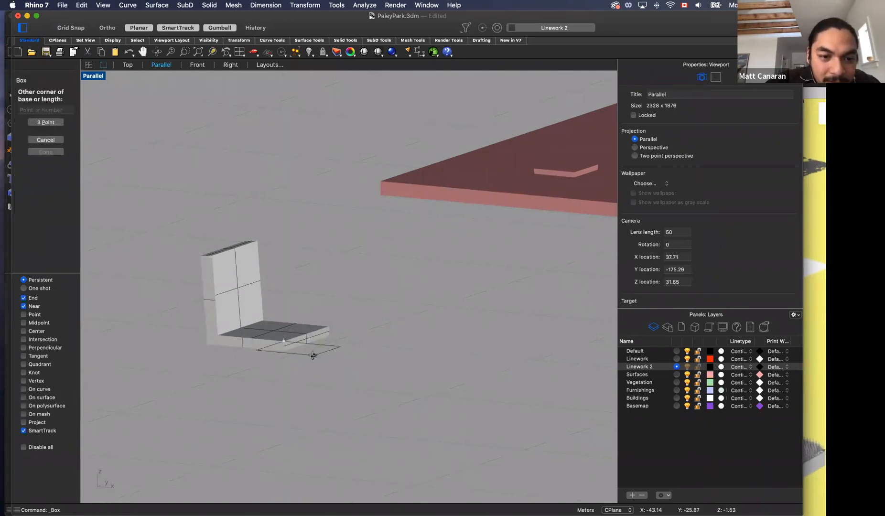
scroll(299, 373, "up", 5)
scroll(299, 373, "down", 5)
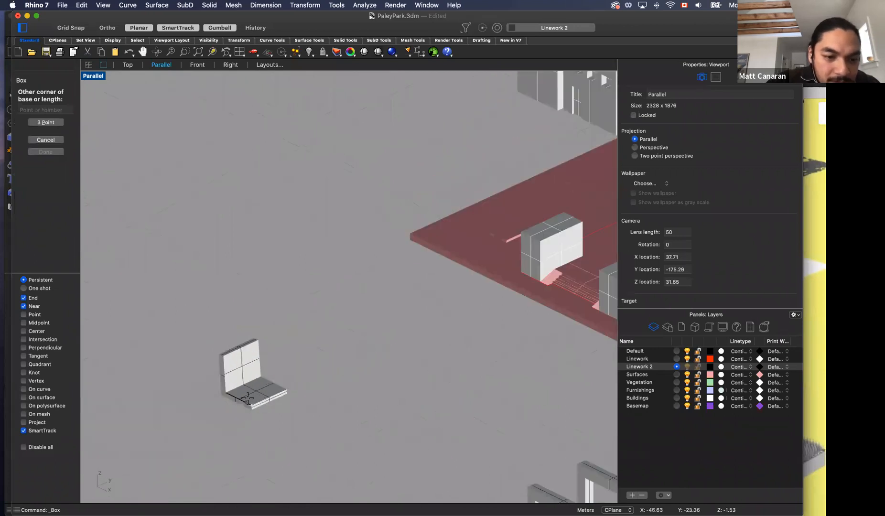
scroll(262, 404, "up", 8)
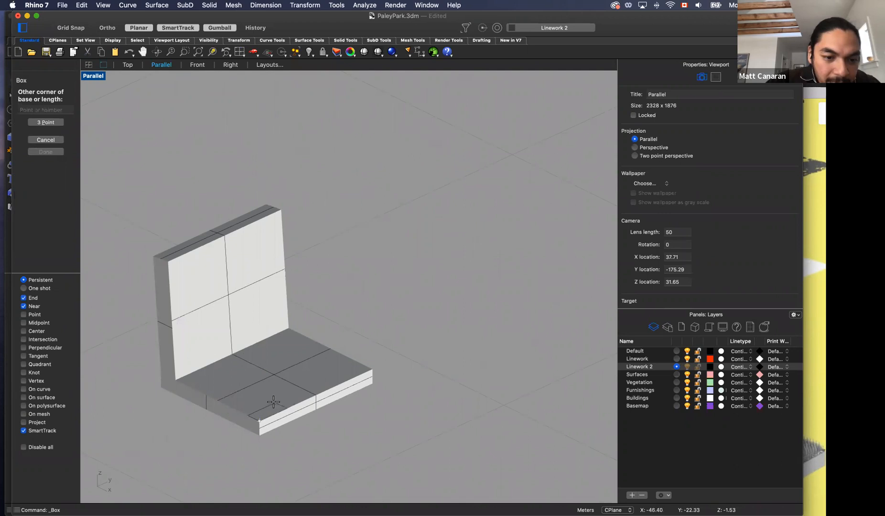
scroll(260, 410, "up", 6)
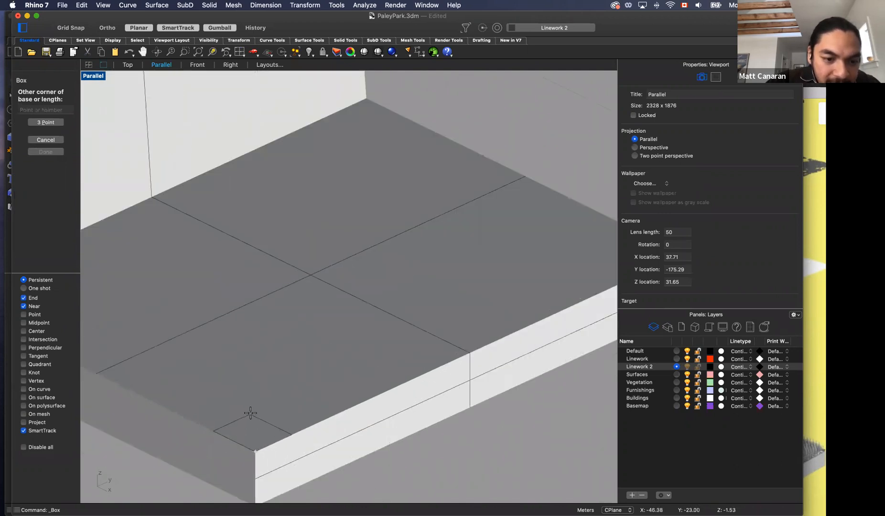
left_click(249, 415)
scroll(365, 244, "down", 5)
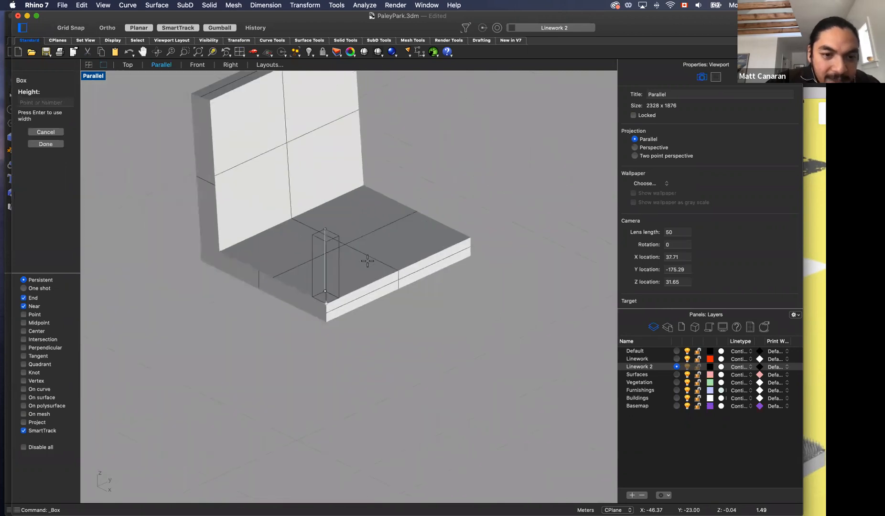
scroll(367, 260, "down", 1)
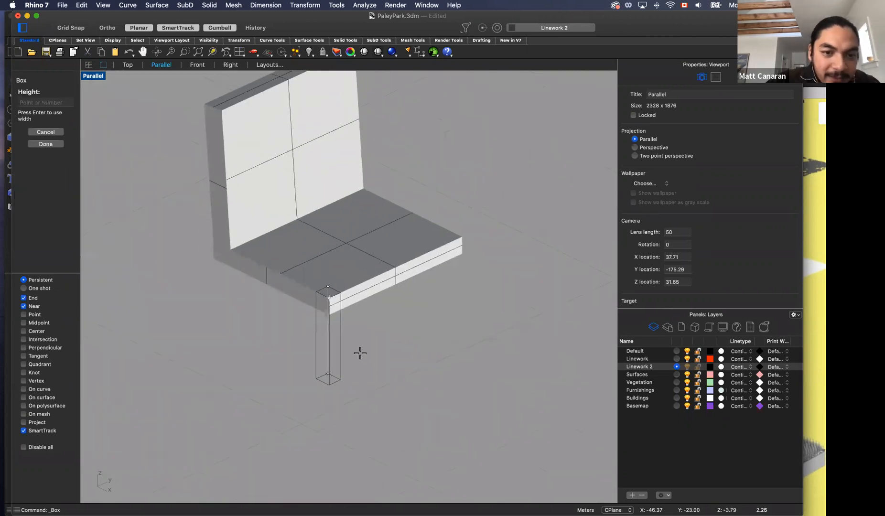
left_click(328, 427)
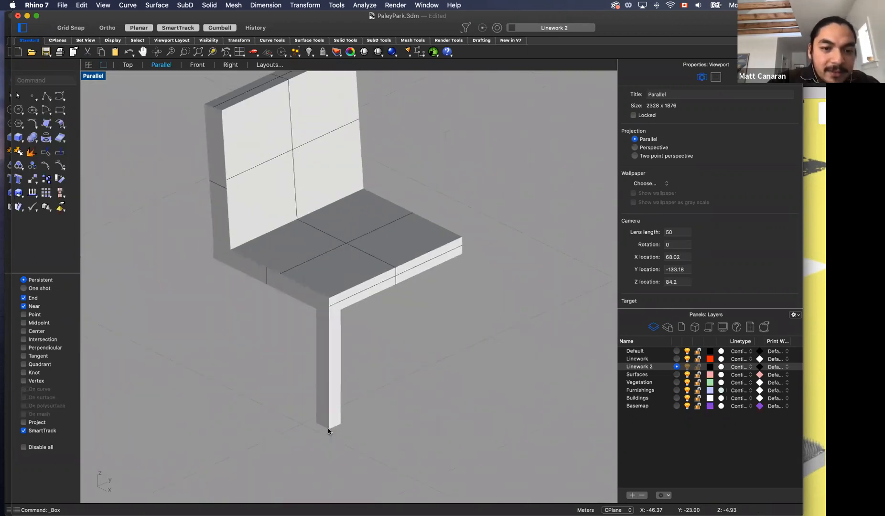
Step: Copy the leg from its top corner to the seat's other front corner and to the rear corner on that same side
left_click(328, 352)
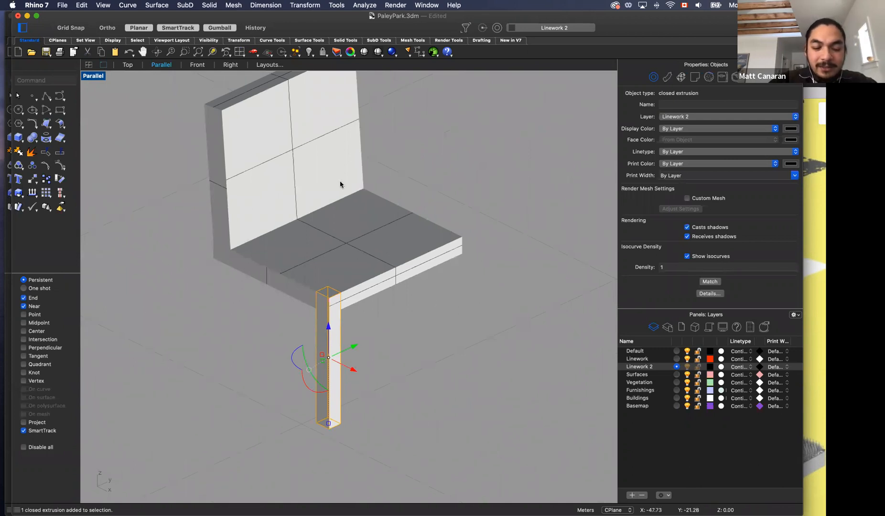
type("CopyToClipboard")
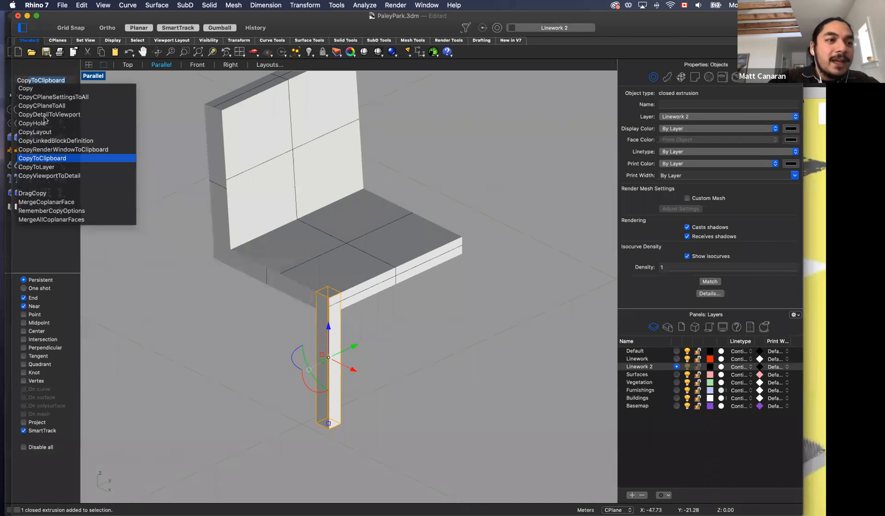
left_click(24, 89)
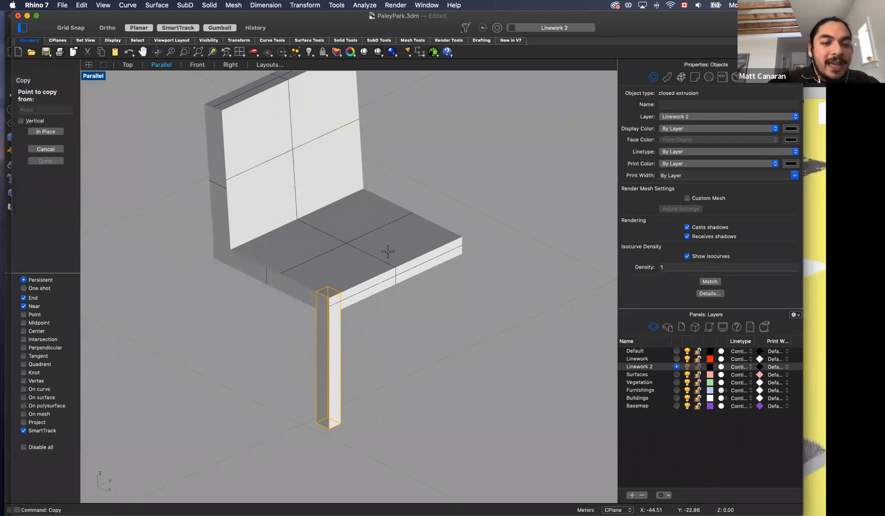
left_click(340, 291)
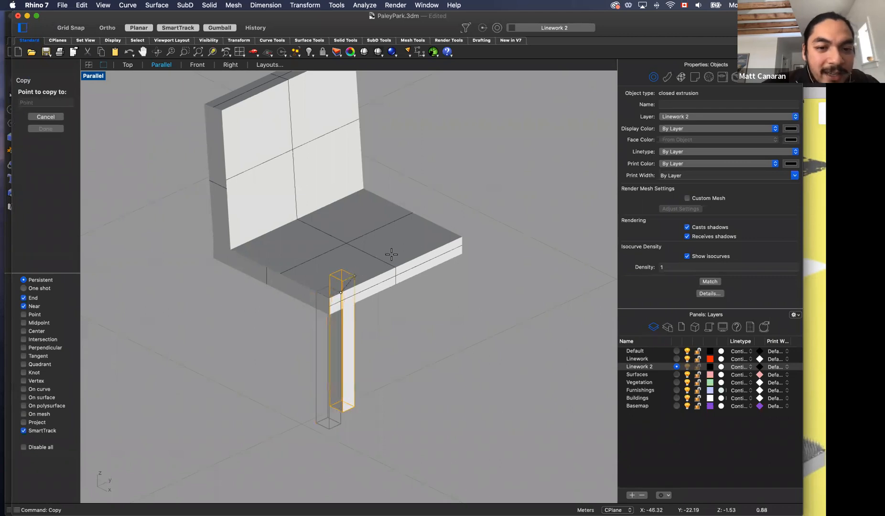
left_click(460, 236)
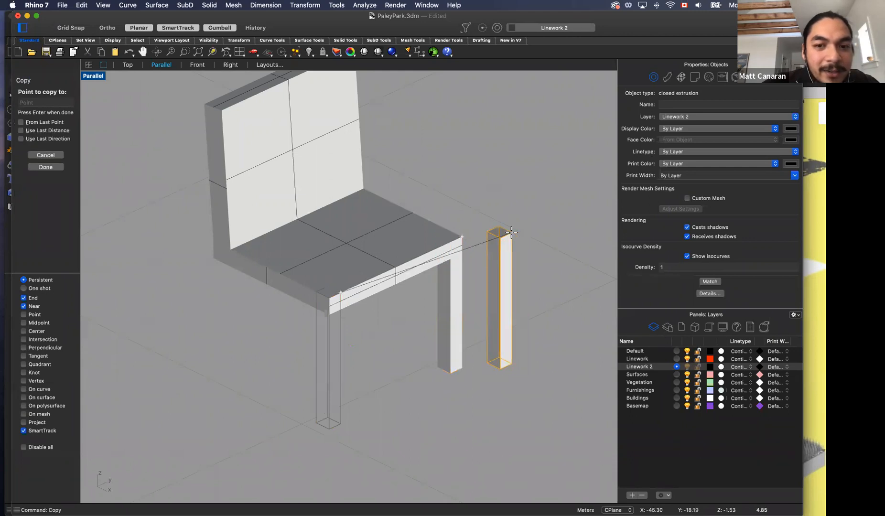
left_click(364, 189)
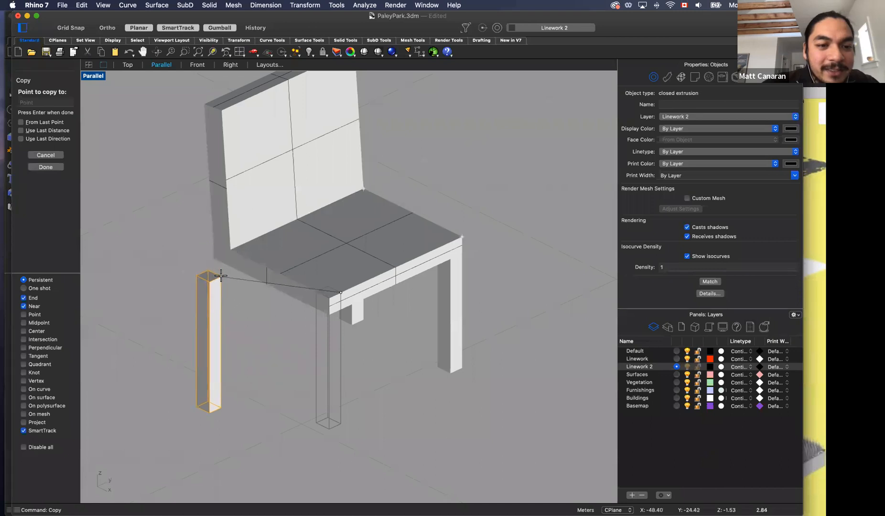
key("Escape")
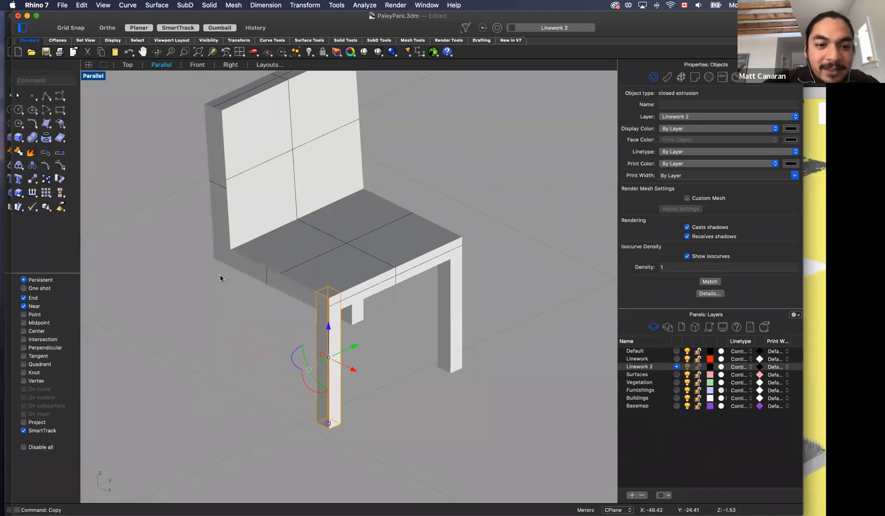
Step: Copy the original front leg from its outer top corner to the seat's remaining rear corner beside the backrest
type("c")
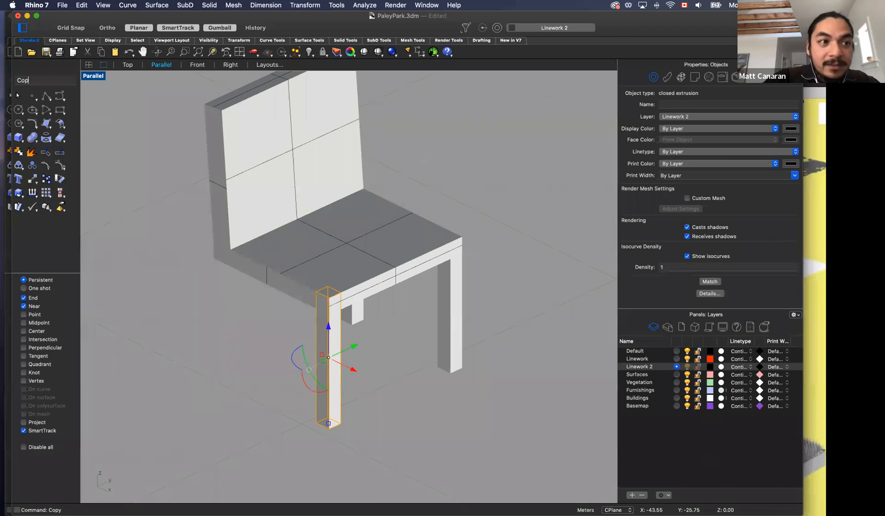
type("yToClipboard")
key("Return")
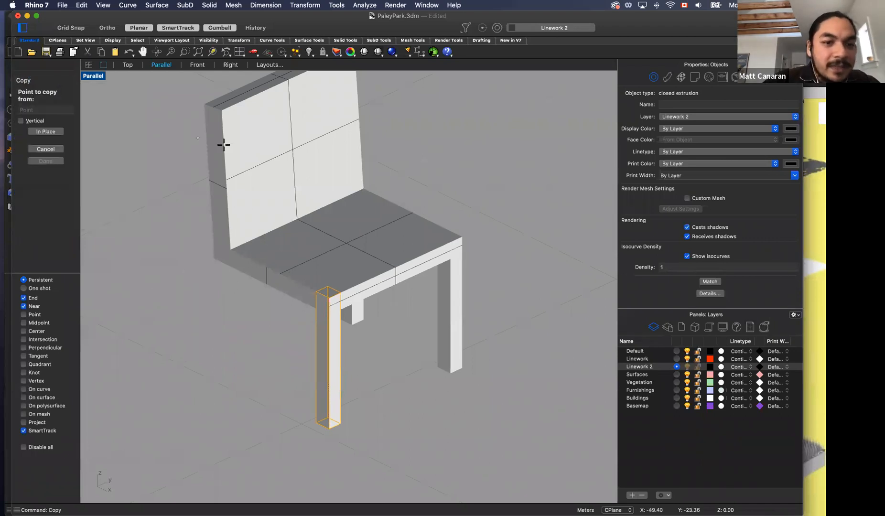
left_click(328, 297)
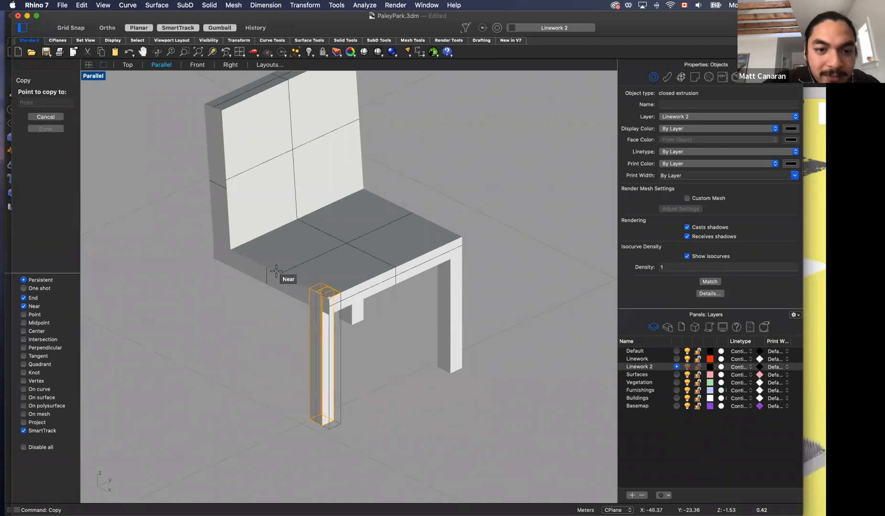
left_click(232, 247)
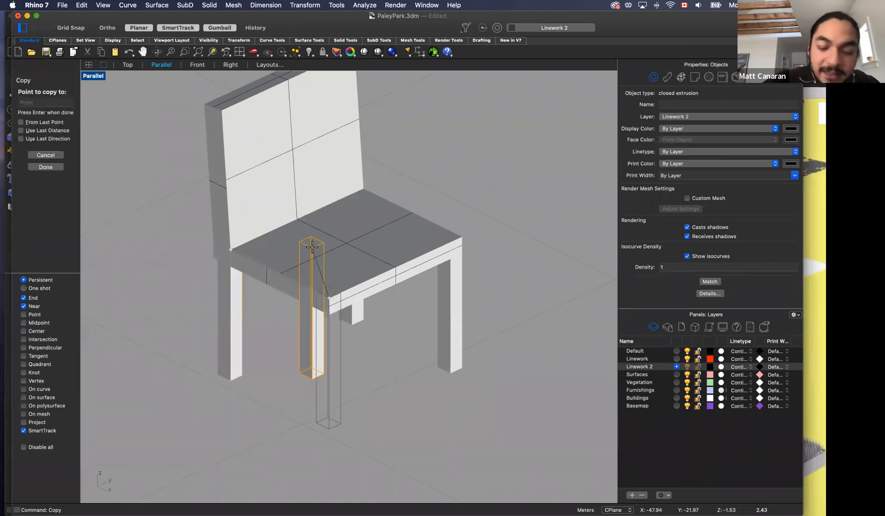
key("Return")
Step: Group the chair's seat, backrest and four legs into one object
left_click(431, 368)
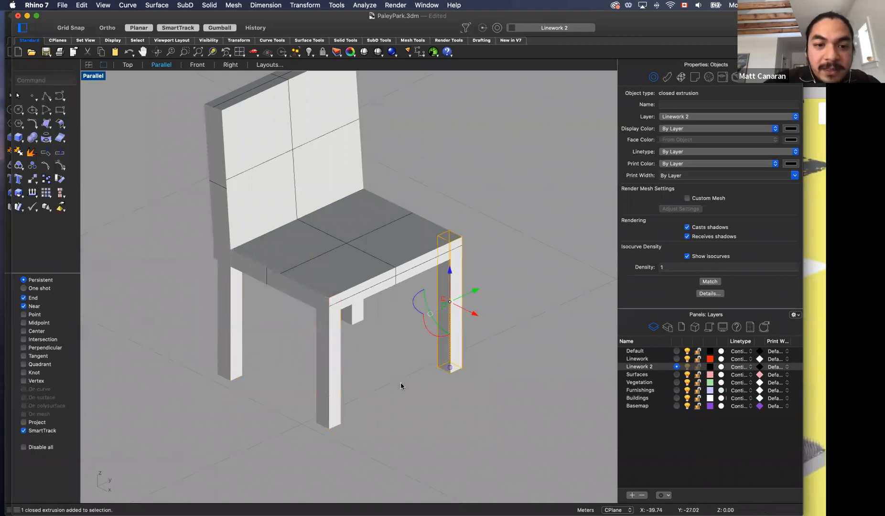
left_click(396, 383)
scroll(384, 368, "up", 5)
scroll(382, 334, "down", 10)
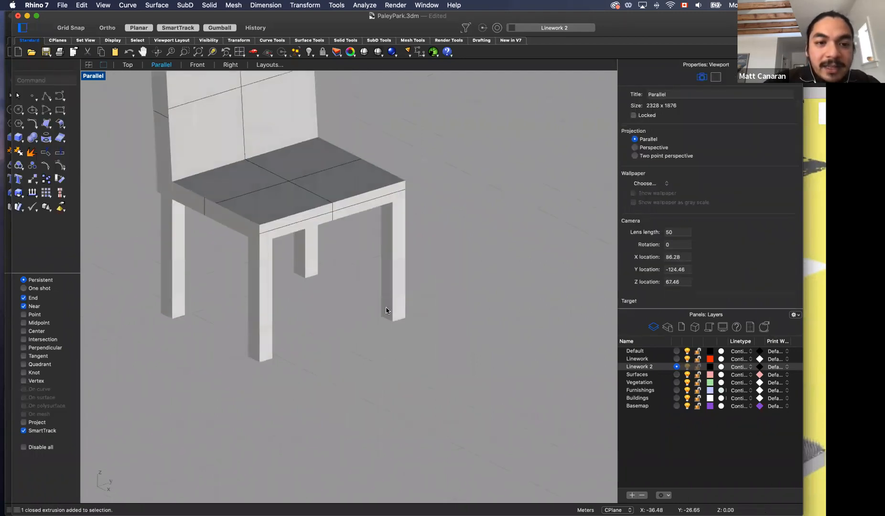
left_click_drag(266, 174, 456, 375)
left_click(456, 375)
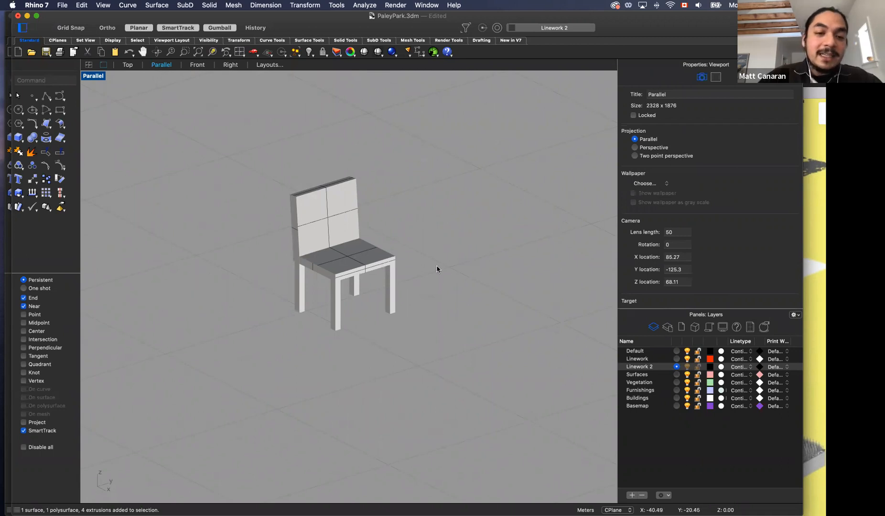
scroll(437, 269, "down", 2)
left_click_drag(307, 189, 497, 356)
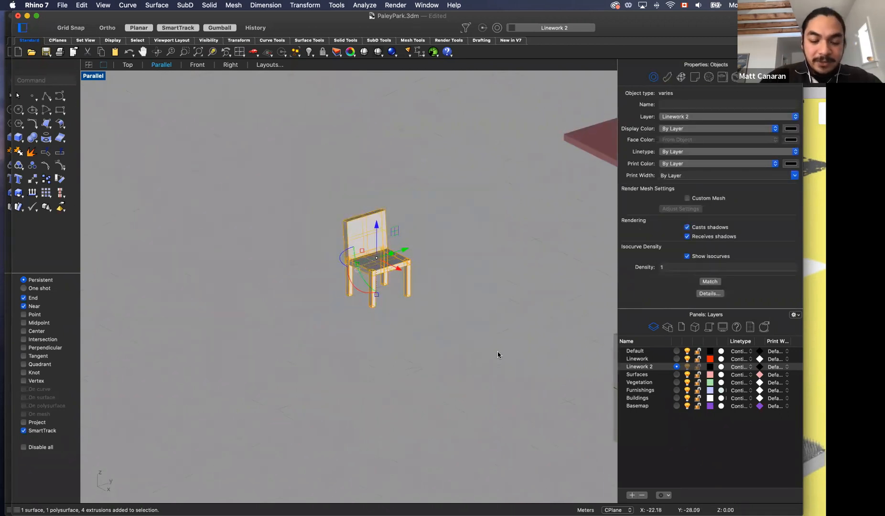
type("group")
key("Return")
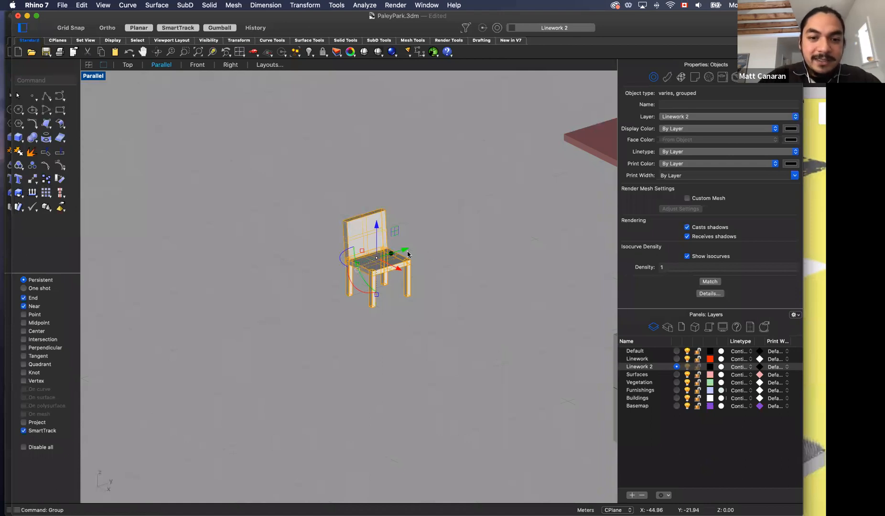
Step: Duplicate the grouped chair along the green axis and place the copy beside the original
key("alt")
left_click_drag(405, 253, 338, 271)
left_click(418, 271)
left_click(364, 273)
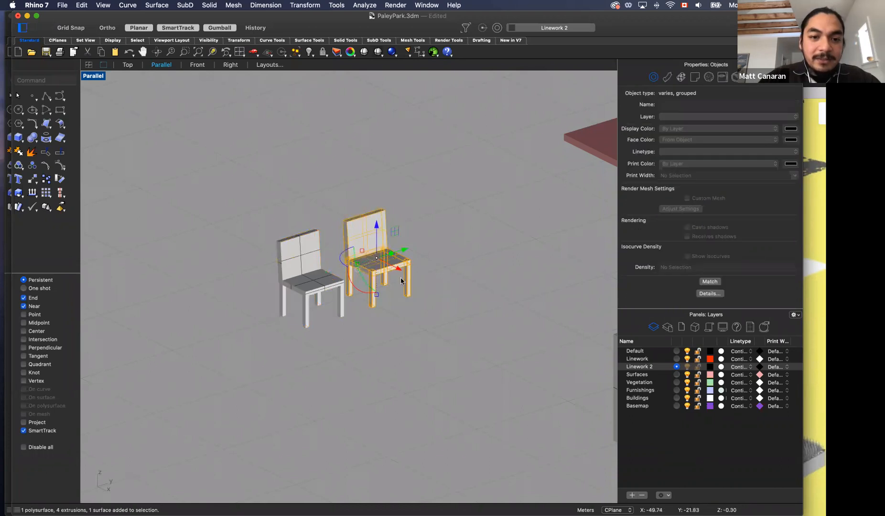
Step: Rotate the copied chair about a quarter turn around its vertical axis
left_click(307, 283)
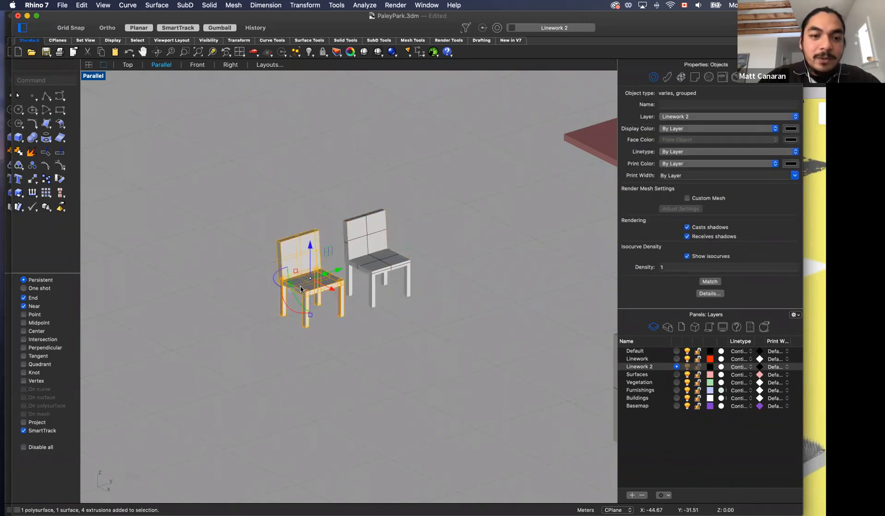
left_click_drag(276, 279, 297, 295)
left_click(352, 336)
Step: Move the rotated chair vertically down below the level of the other chair
right_click_drag(351, 335, 319, 365)
left_click(200, 322)
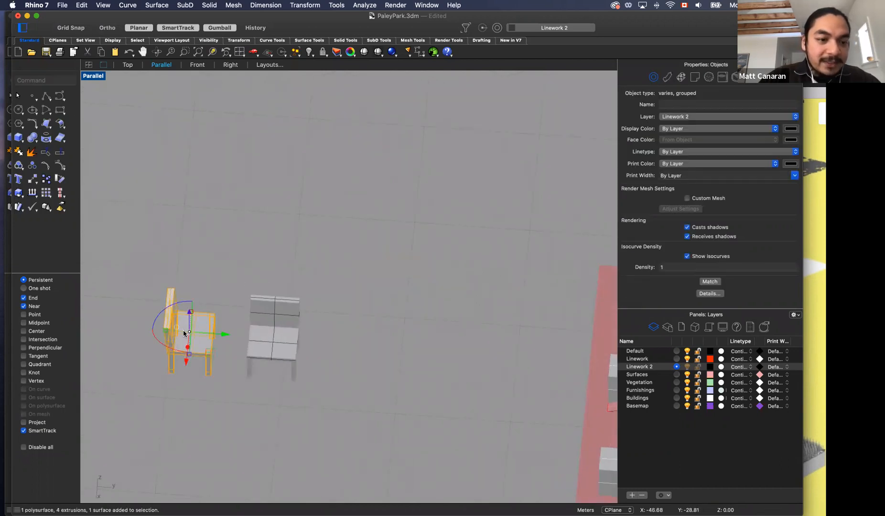
left_click_drag(189, 323, 189, 376)
key("Escape")
left_click_drag(116, 249, 357, 462)
right_click_drag(357, 462, 347, 383)
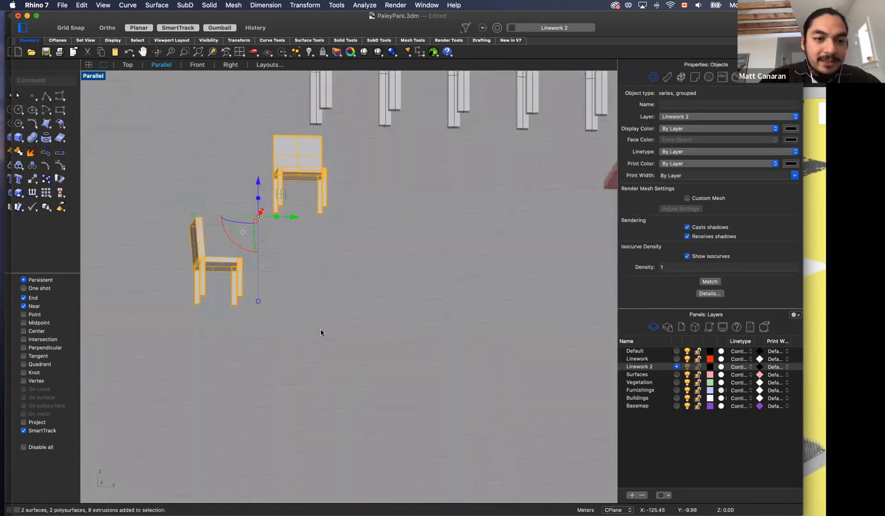
Step: Raise the rotated chair about 7.8 m vertically to the level of the other chair
key("Escape")
right_click_drag(322, 314, 291, 296)
left_click(273, 329)
left_click_drag(267, 297, 271, 205)
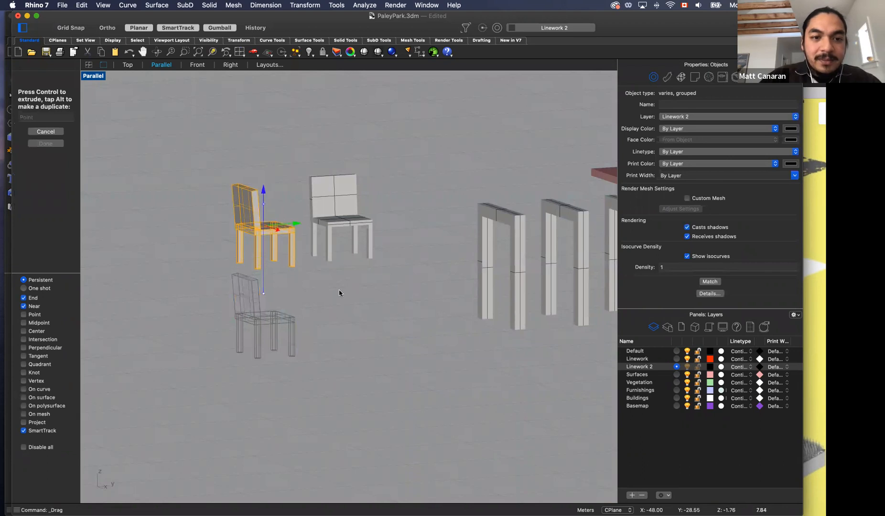
left_click(340, 292)
right_click_drag(352, 302, 258, 252)
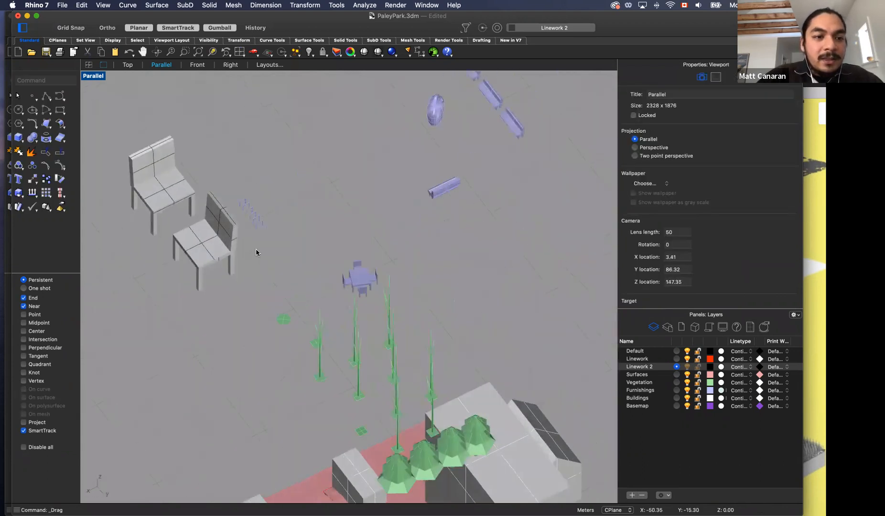
Step: Delete both grouped demonstration chairs from the model
left_click(228, 243)
left_click(161, 190, "shift")
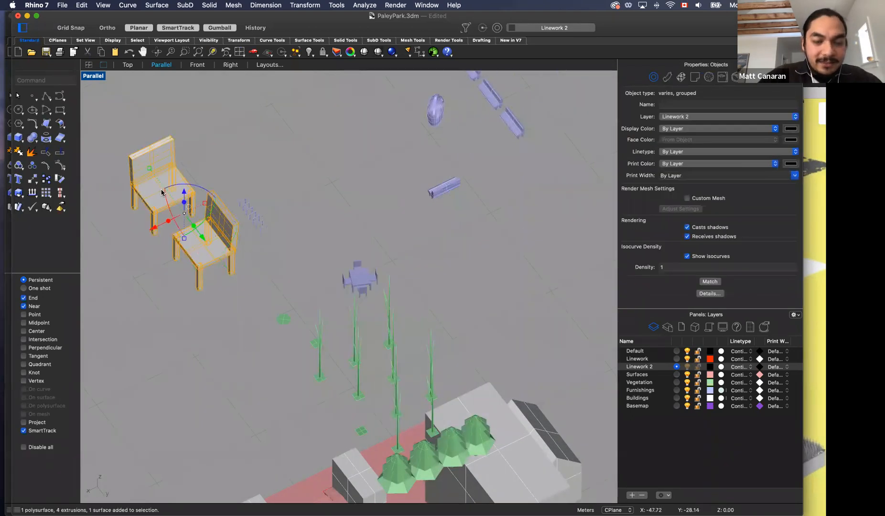
key("Delete")
right_click_drag(162, 211, 219, 218)
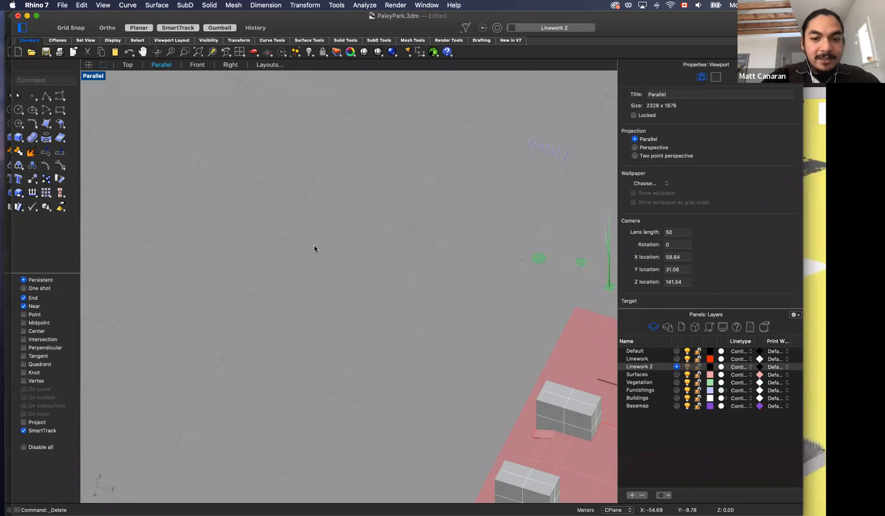
key("super+g")
key("Escape")
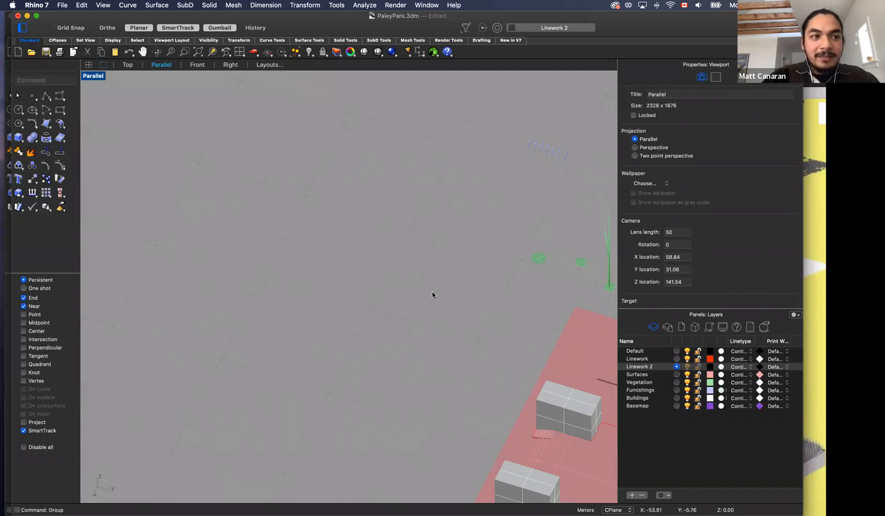
Step: Examine the Furnishings objects floating above the park model, looking closely at the benches and the rounded sculptural seat
type("Zoom")
key("Return")
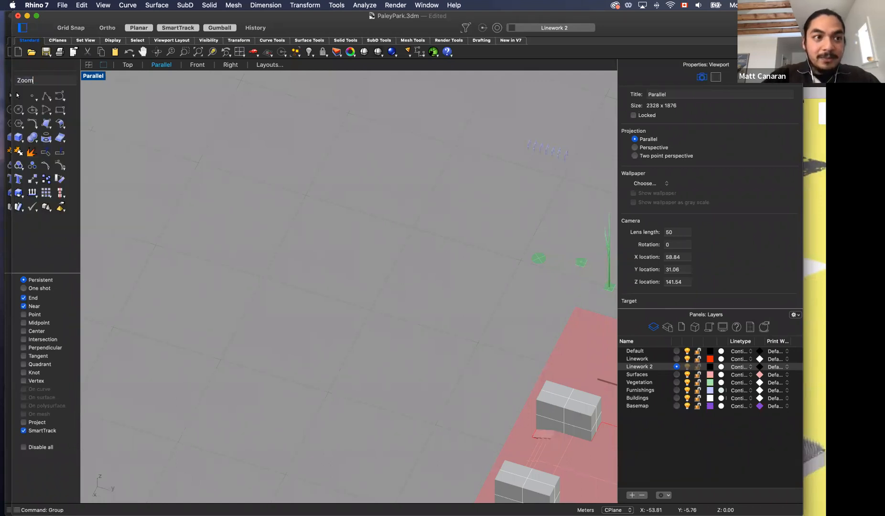
type("e")
key("Return")
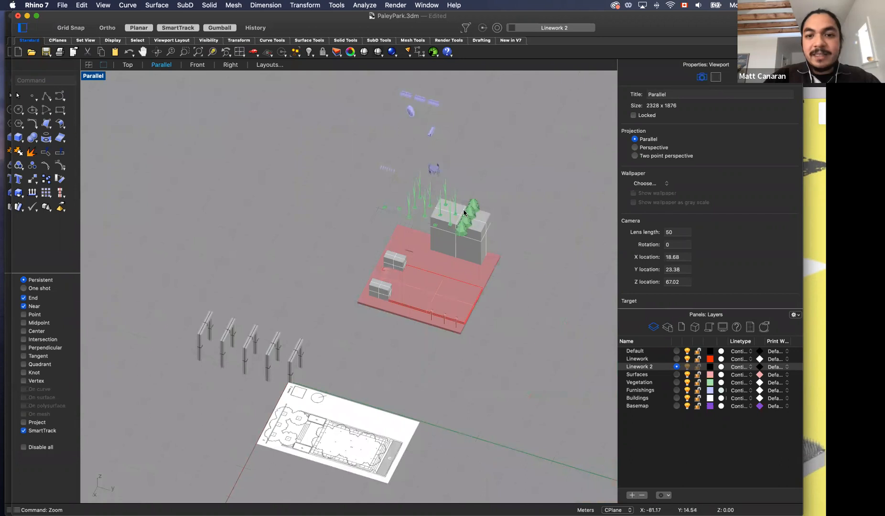
scroll(366, 316, "up", 5)
right_click_drag(366, 314, 428, 305)
scroll(421, 282, "down", 7)
scroll(416, 291, "down", 1)
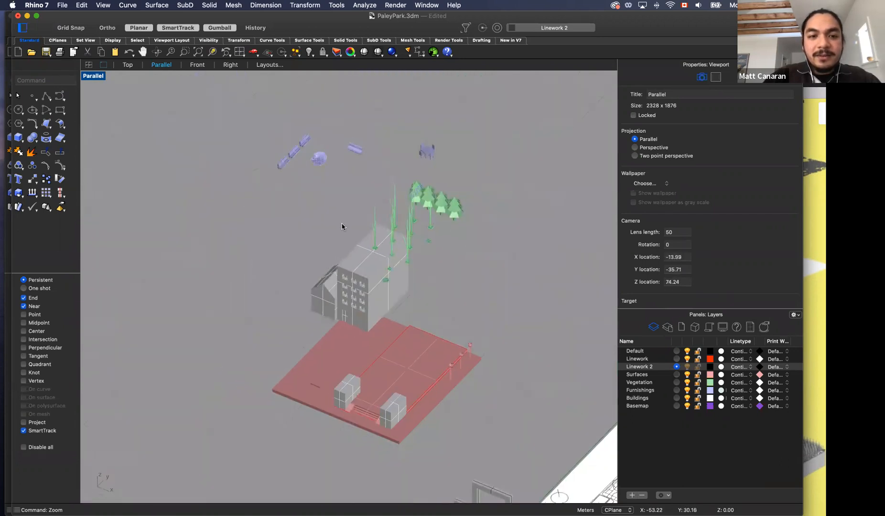
scroll(310, 146, "up", 5)
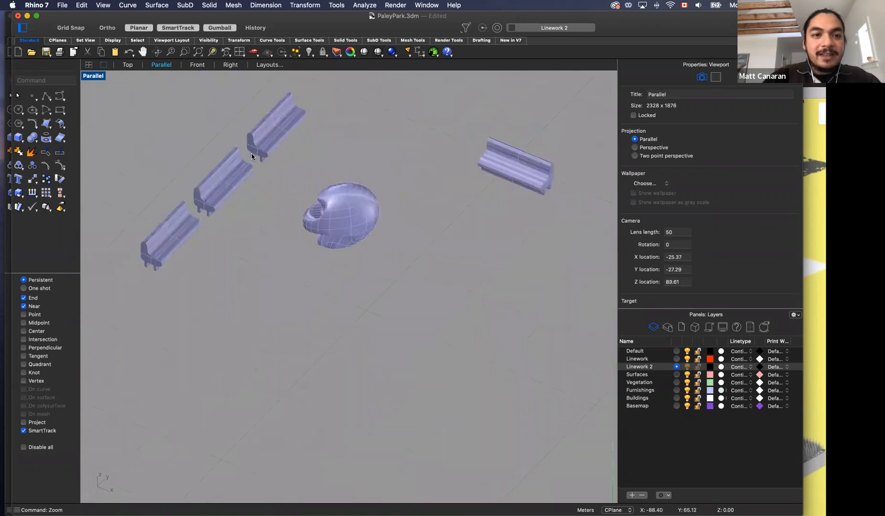
left_click(224, 185)
key("Escape")
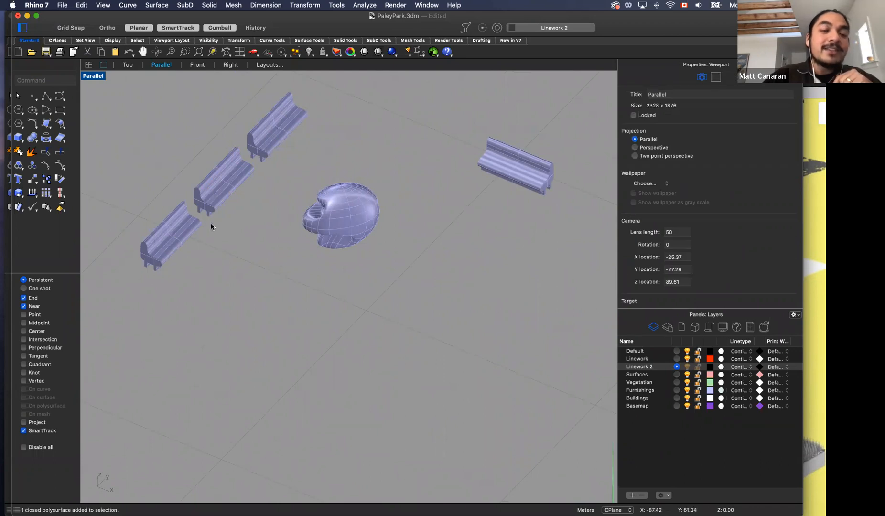
mouse_move(320, 261)
right_mouse_down()
mouse_move(335, 252)
mouse_move(327, 257)
right_mouse_up()
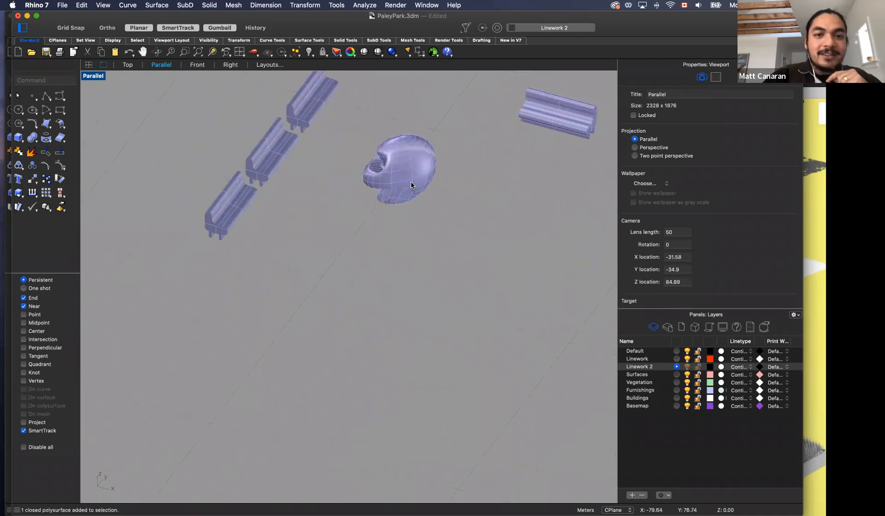
mouse_move(409, 189)
right_mouse_down()
mouse_move(403, 177)
mouse_move(357, 259)
mouse_move(416, 205)
right_mouse_up()
scroll(416, 203, "up", 3)
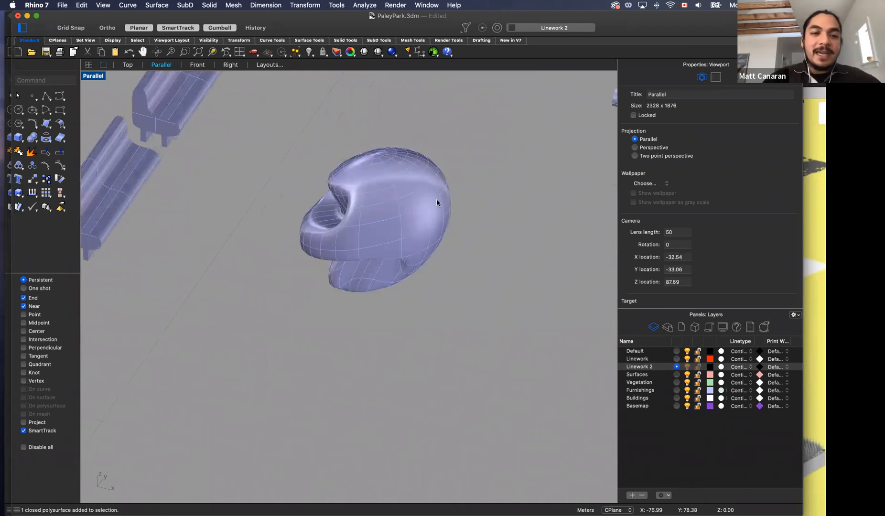
scroll(414, 197, "down", 5)
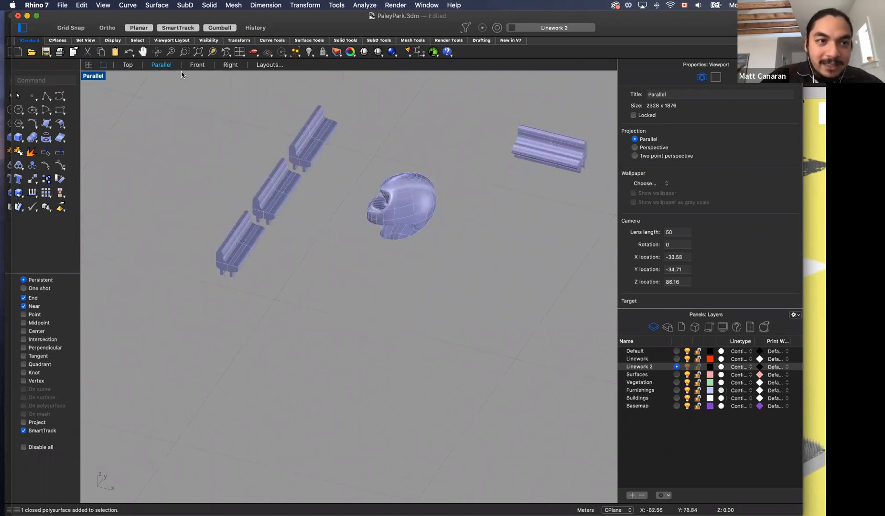
Step: In the Top view, draw a closed degree 2 curve forming a rounded L-shaped chair profile with a tall backrest and flat seat
left_click(128, 66)
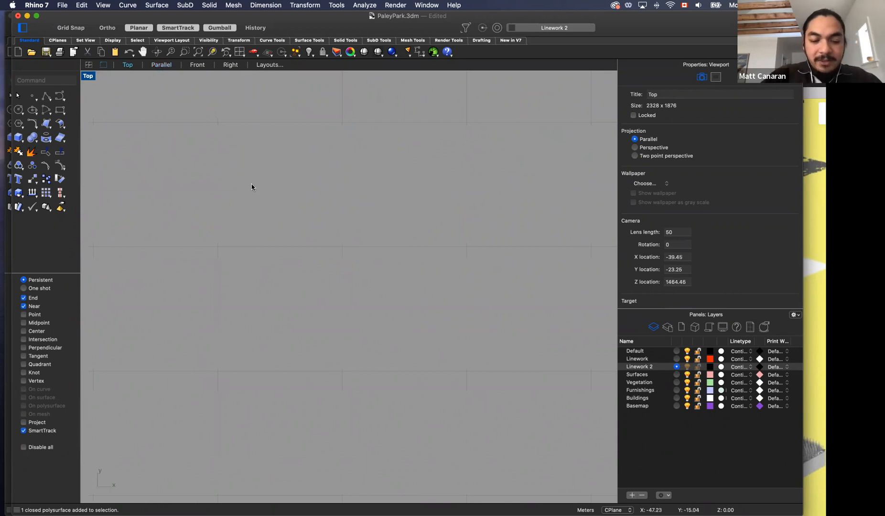
type("Curve")
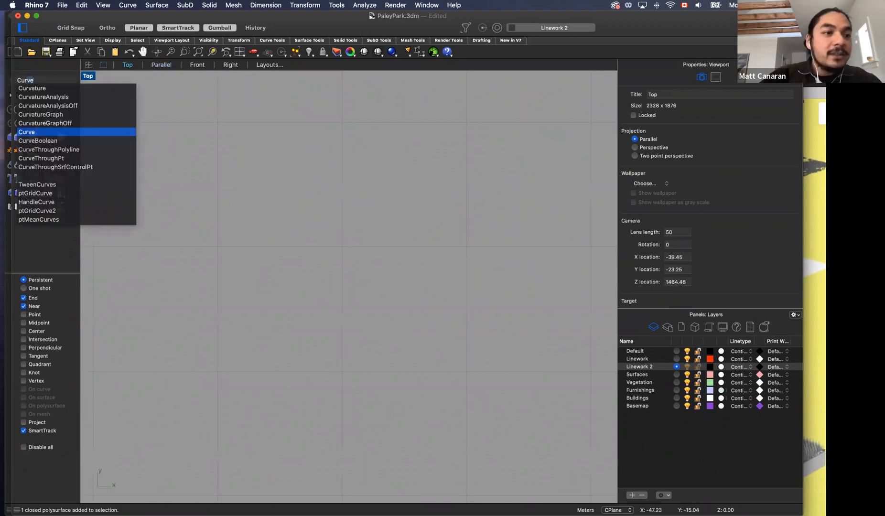
key("Return")
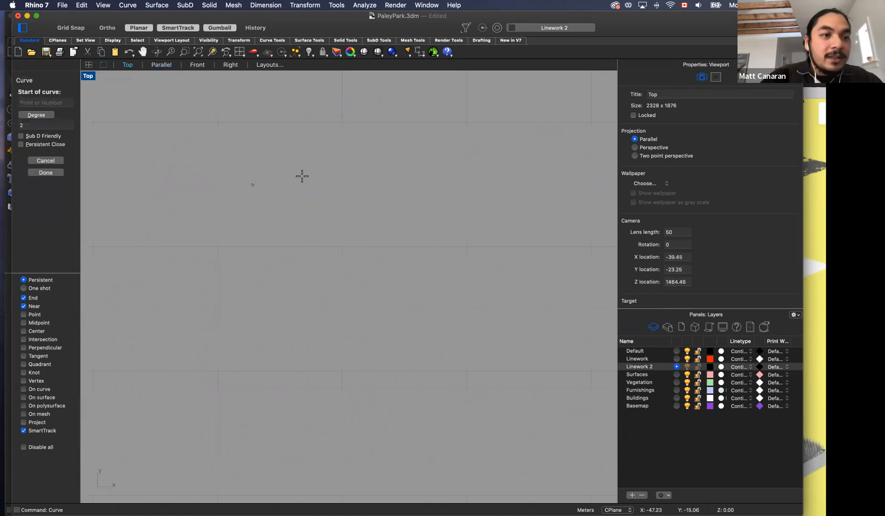
left_click(220, 292)
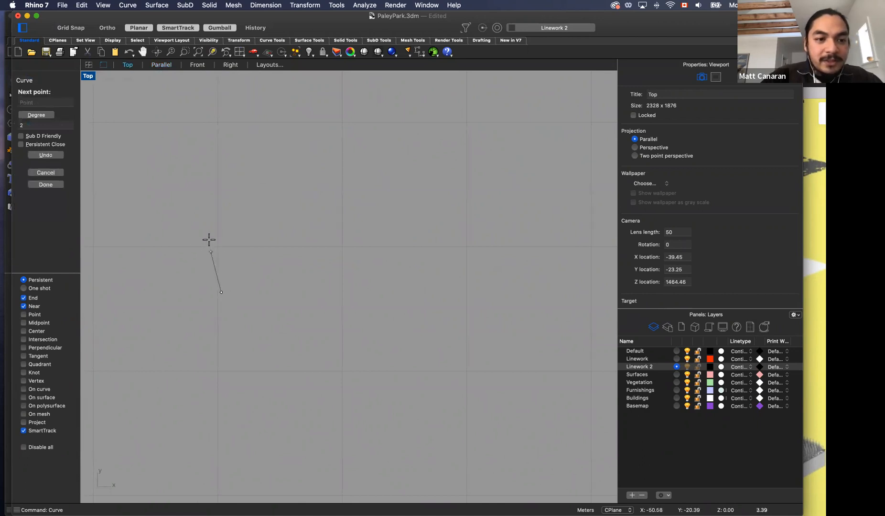
left_click(209, 240)
left_click(234, 141)
left_click(269, 170)
left_click(255, 236)
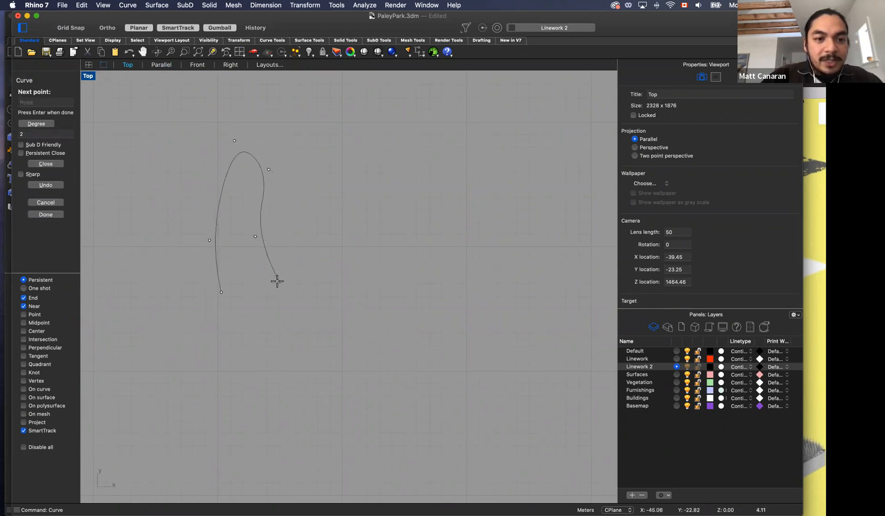
left_click(259, 281)
left_click(311, 291)
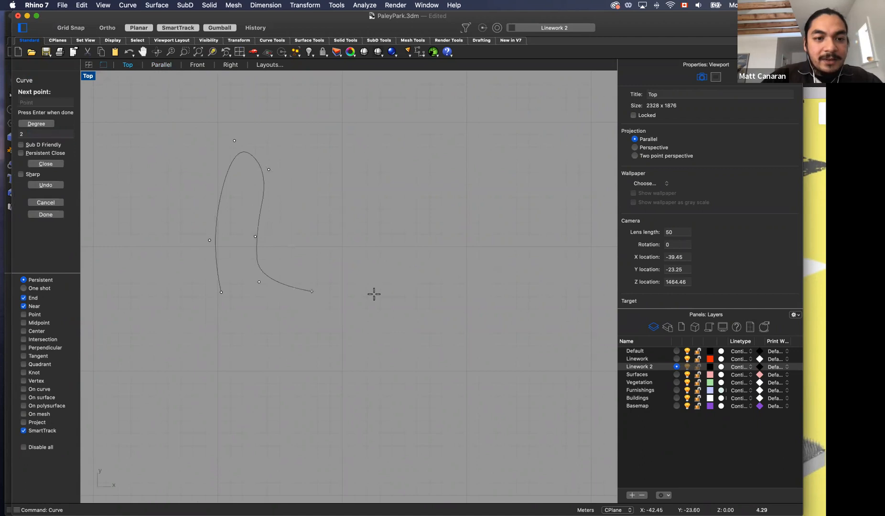
left_click(396, 293)
left_click(393, 337)
left_click(311, 330)
left_click(233, 314)
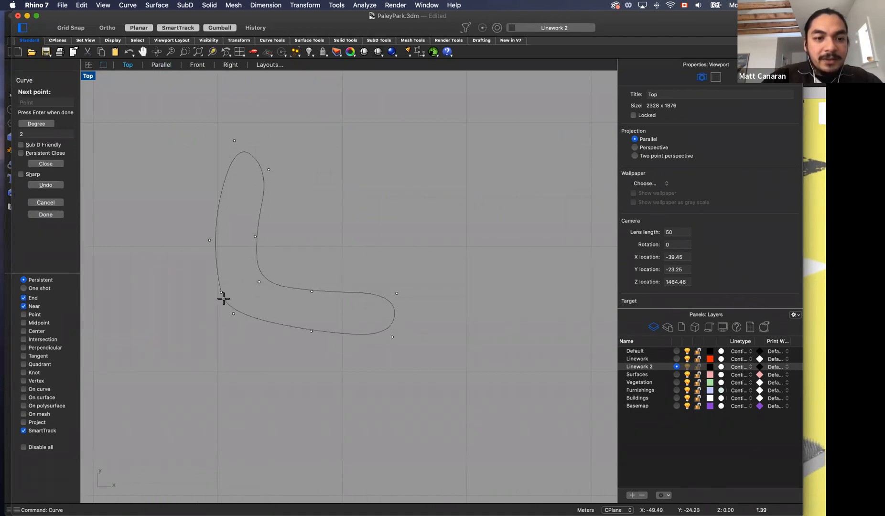
left_click(222, 294)
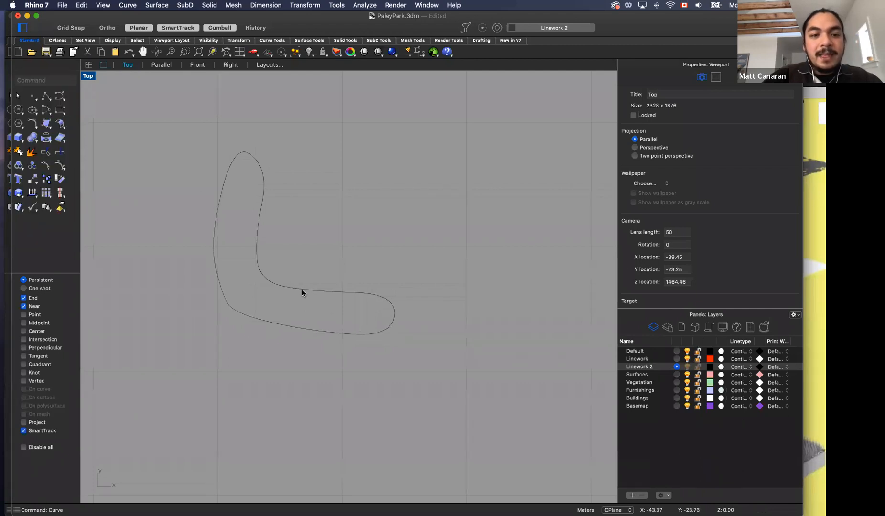
left_click(318, 291)
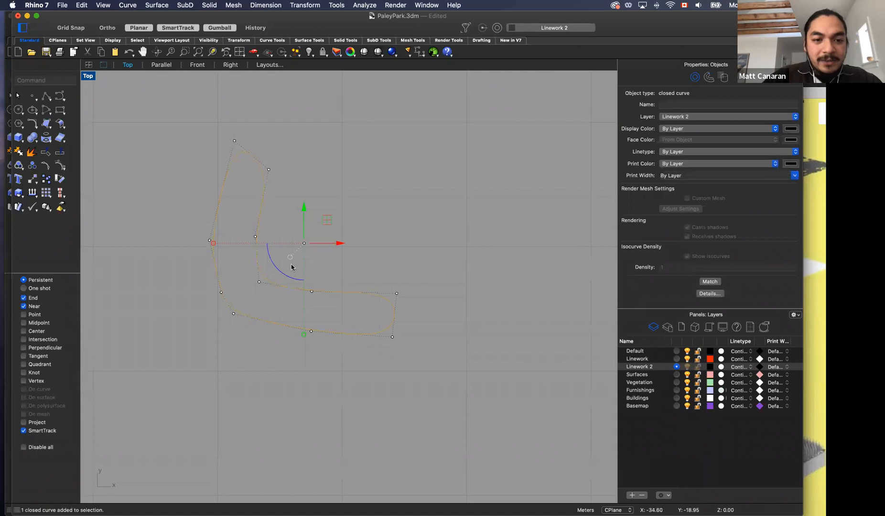
left_click(382, 244)
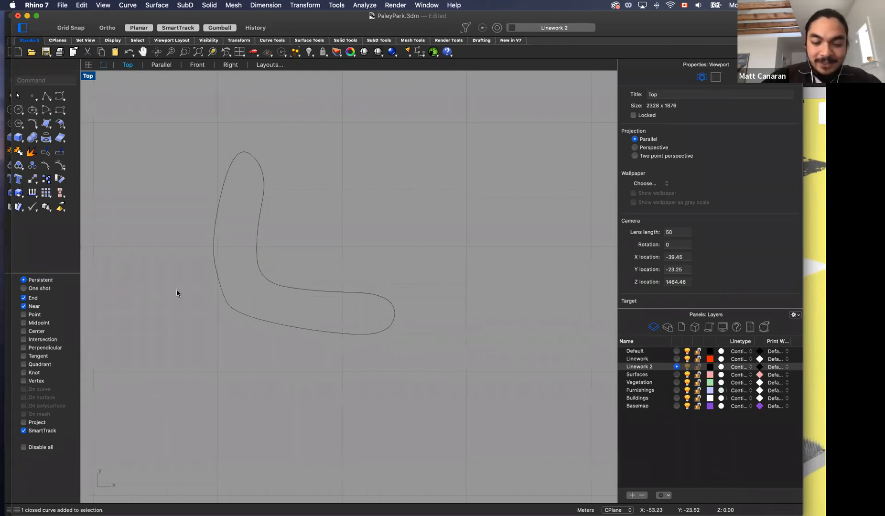
Step: Draw a three-sided open polyline for the rear leg, starting and ending inside the chair profile
type("polyline")
key("Return")
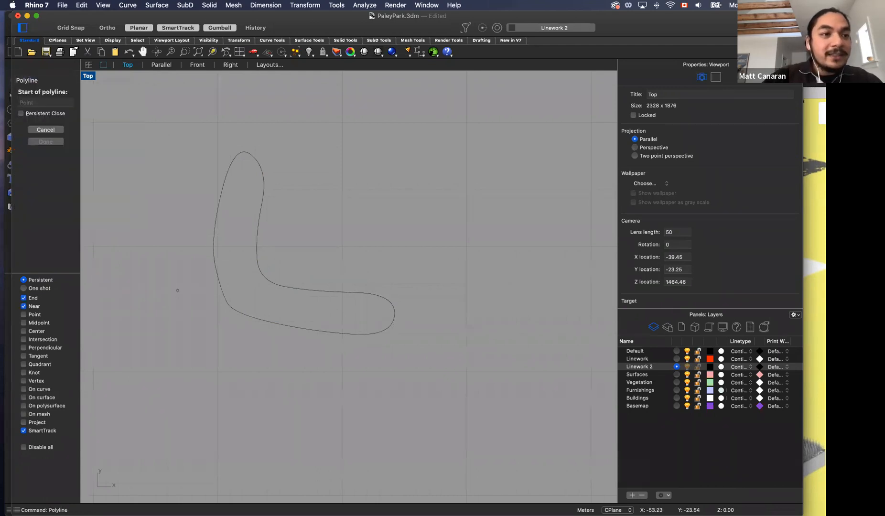
left_click(253, 303)
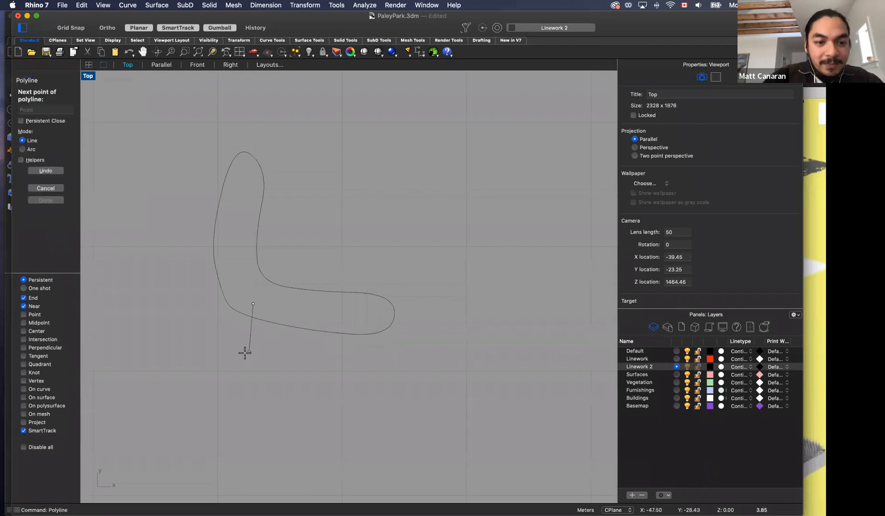
left_click(267, 355)
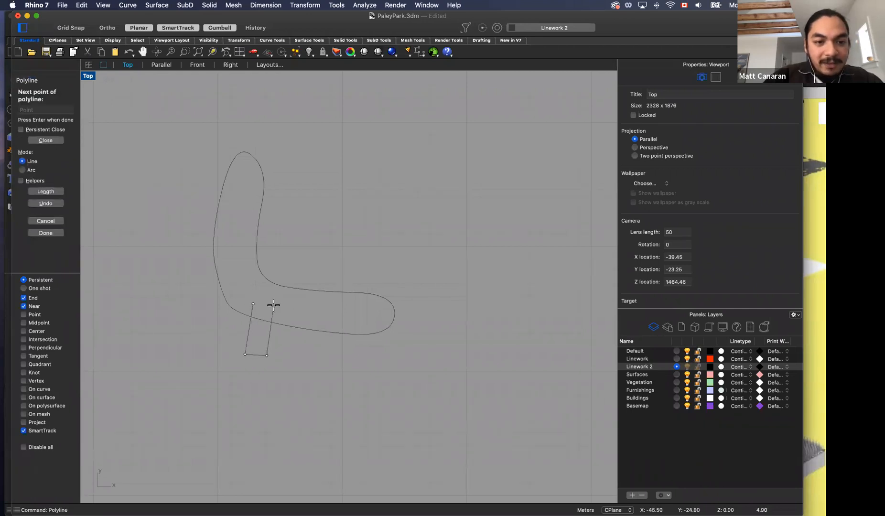
left_click(273, 305)
key("Return")
Step: Draw a three-sided open polyline for the front leg with a vertical rear side and slanted front side, overlapping the seat
key("Return")
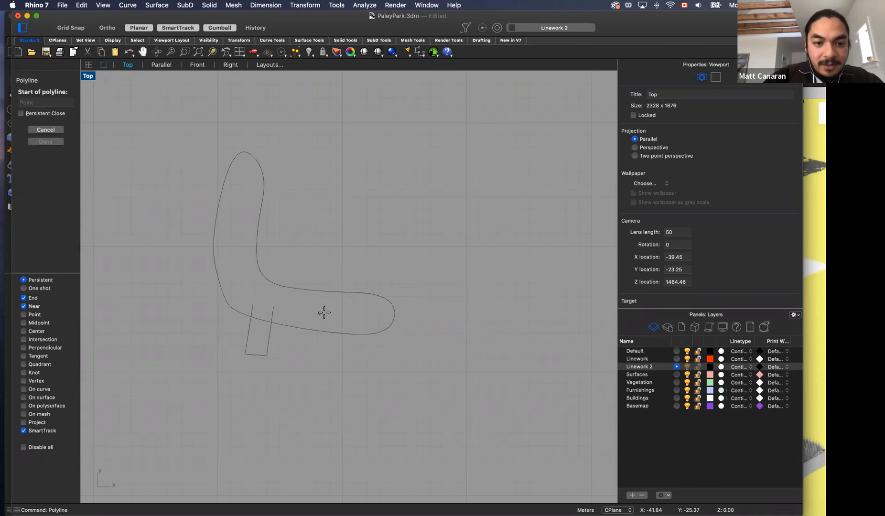
left_click(324, 313)
left_click(324, 358)
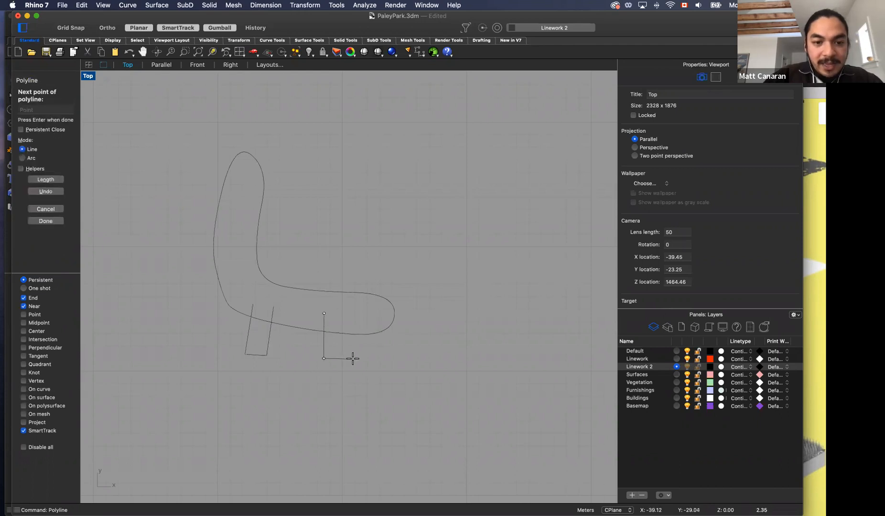
left_click(352, 359)
left_click(342, 317)
key("Return")
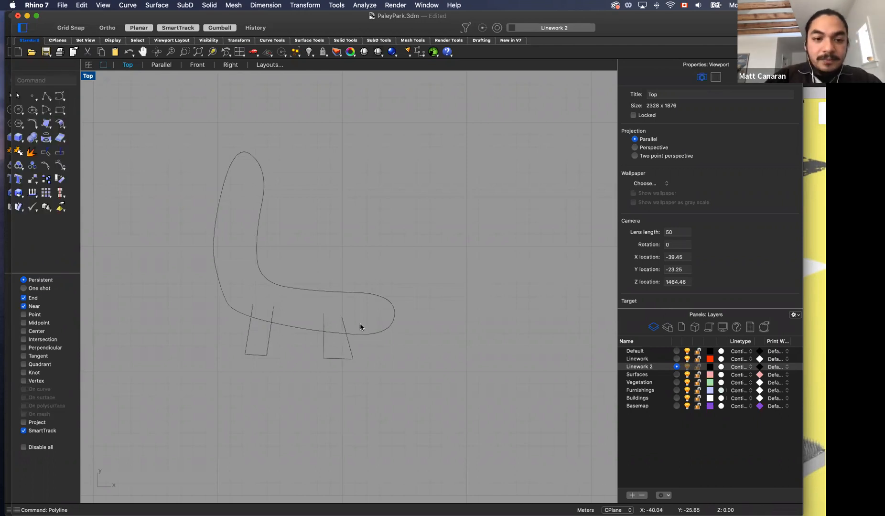
Step: Trim away the leg line ends inside the seat, using the closed chair profile as the cutting object
left_click(288, 328)
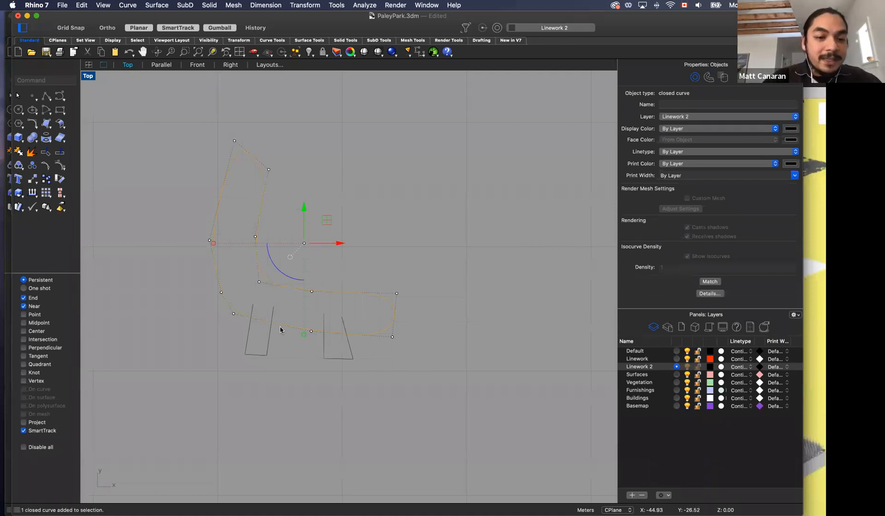
left_click(281, 368)
type("tim")
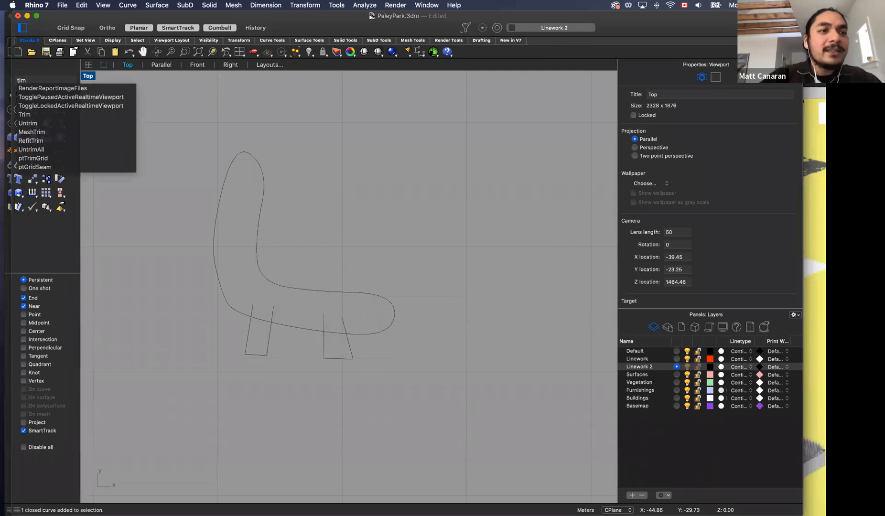
key("Down")
key("Down")
key("Down")
key("Return")
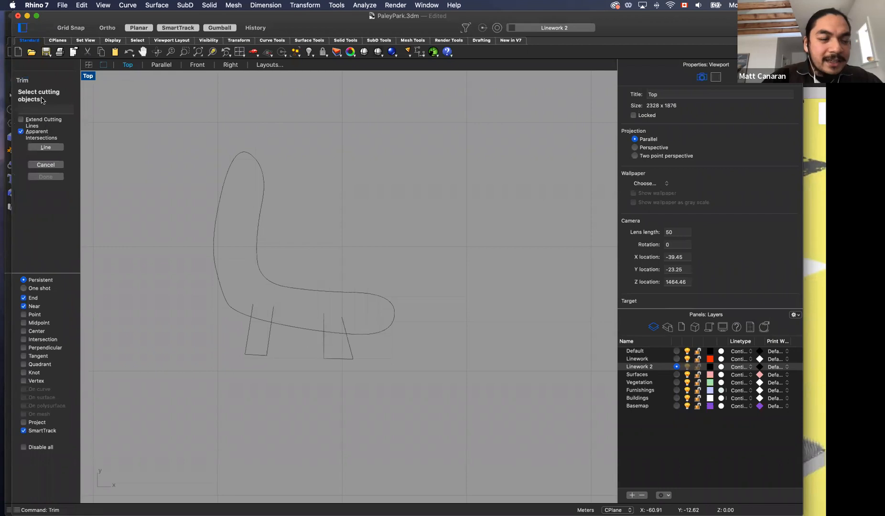
left_click(287, 329)
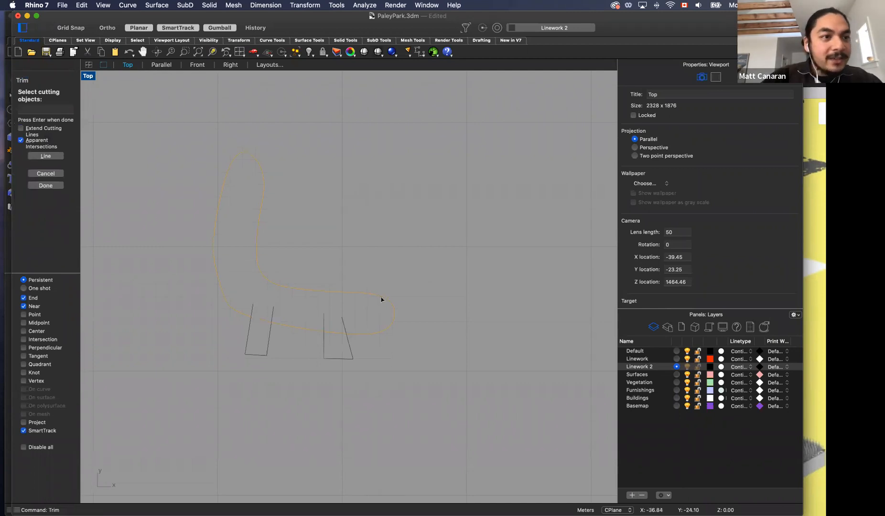
key("Return")
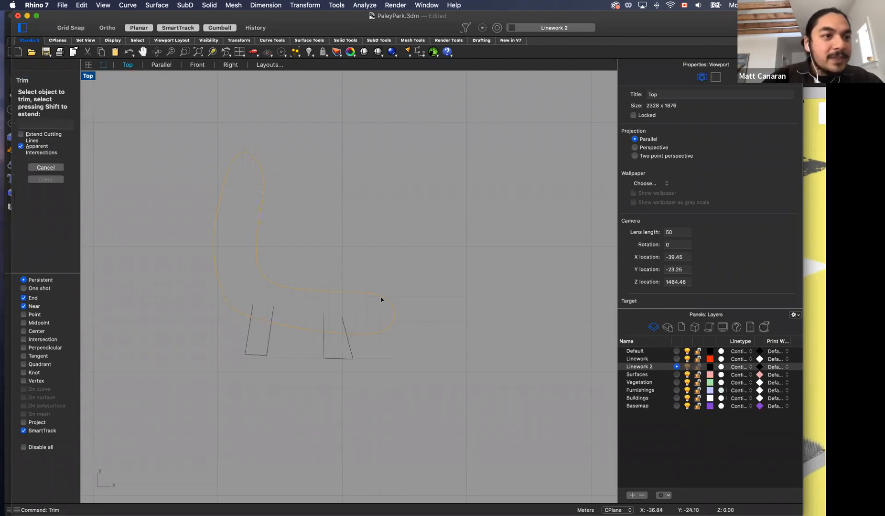
left_click(272, 318)
left_click(253, 311)
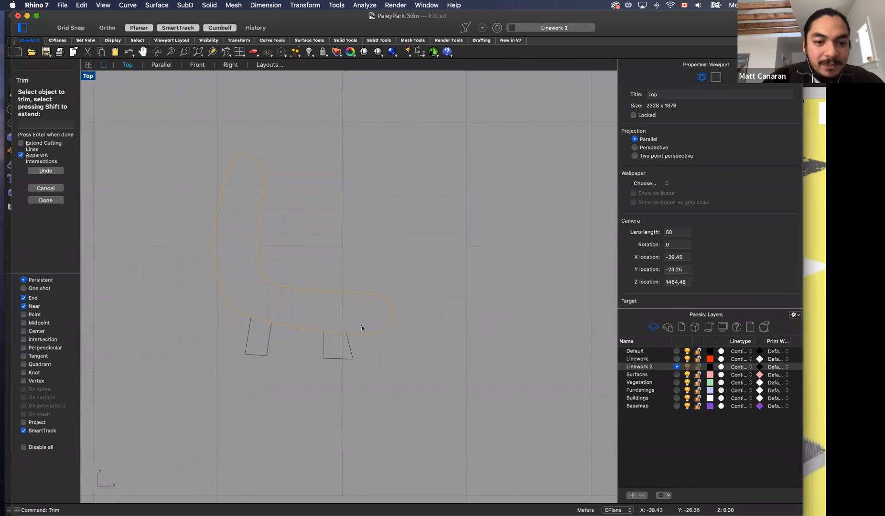
key("Return")
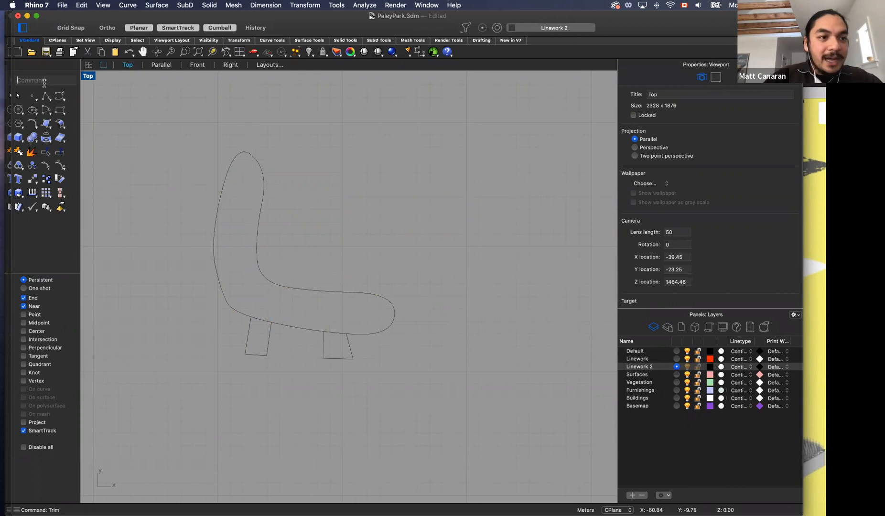
Step: Extend the front leg's slanted side to the seat's upper edge, using the chair profile as the boundary, and undo the extension
type("Extend")
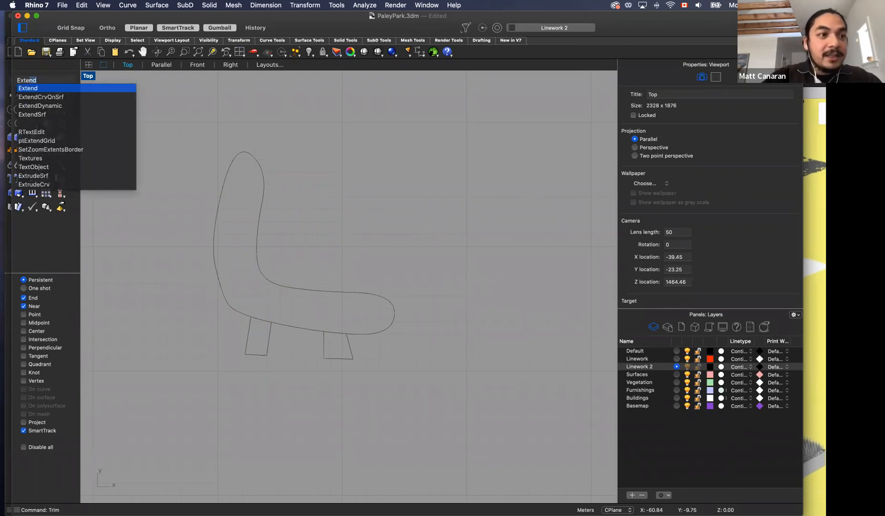
key("Return")
left_click(315, 291)
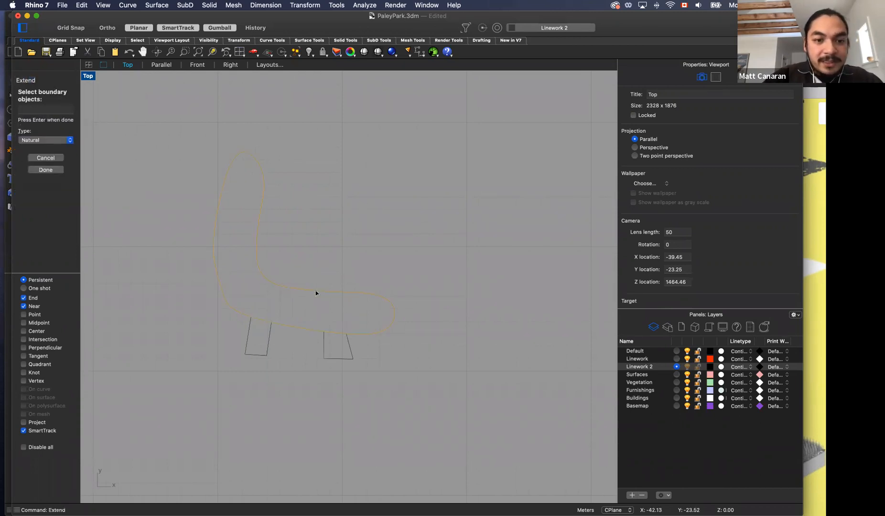
key("Return")
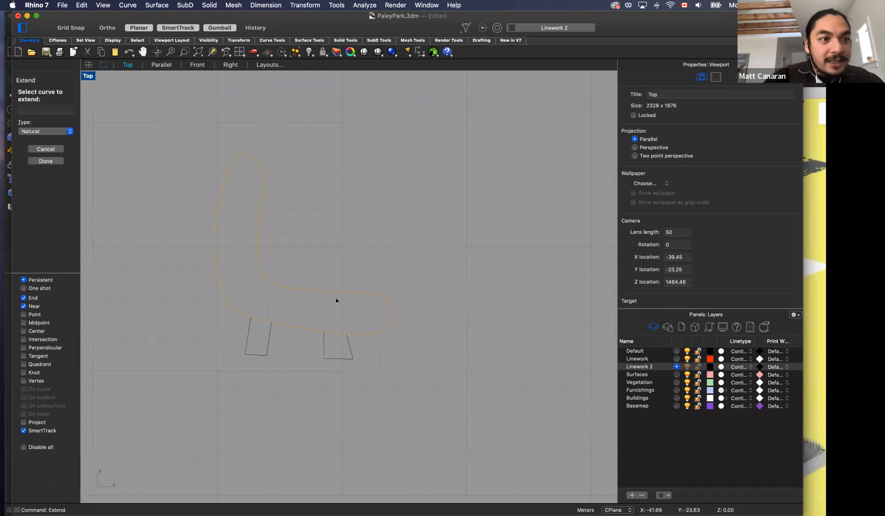
left_click(348, 345)
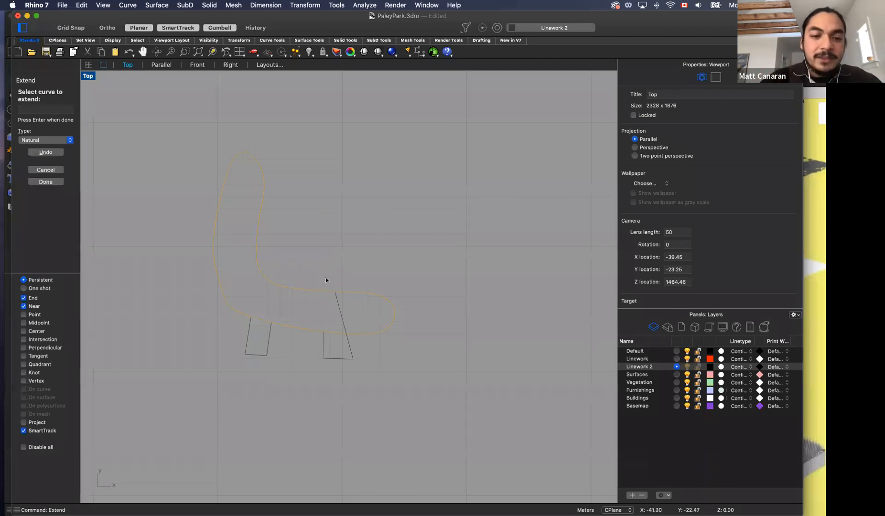
key("Return")
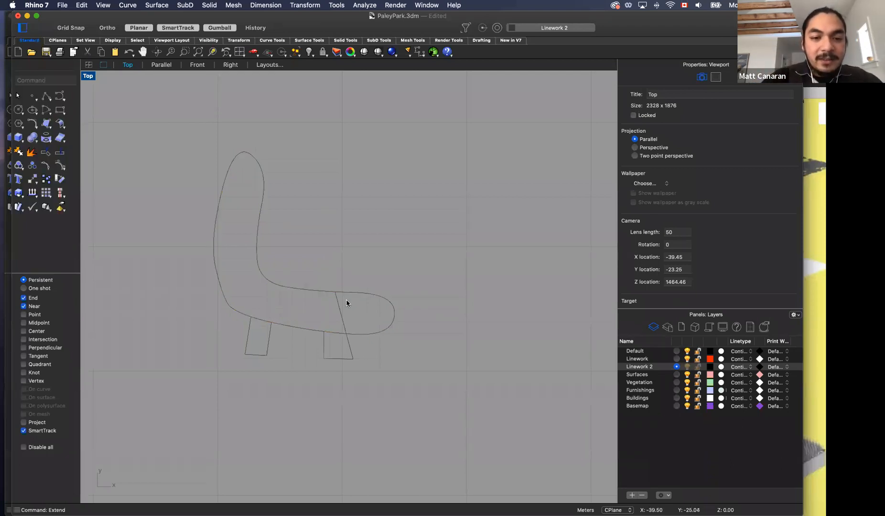
key("super+z")
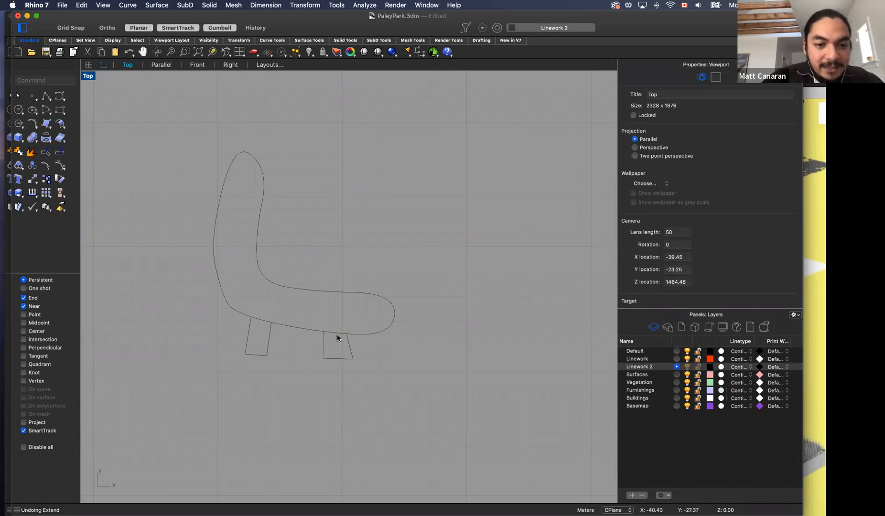
Step: Trim away the seat's underside segments between the two sides of each leg, using both leg polylines as cutting objects
left_click(324, 346)
left_click(269, 340, "shift")
left_click(285, 363)
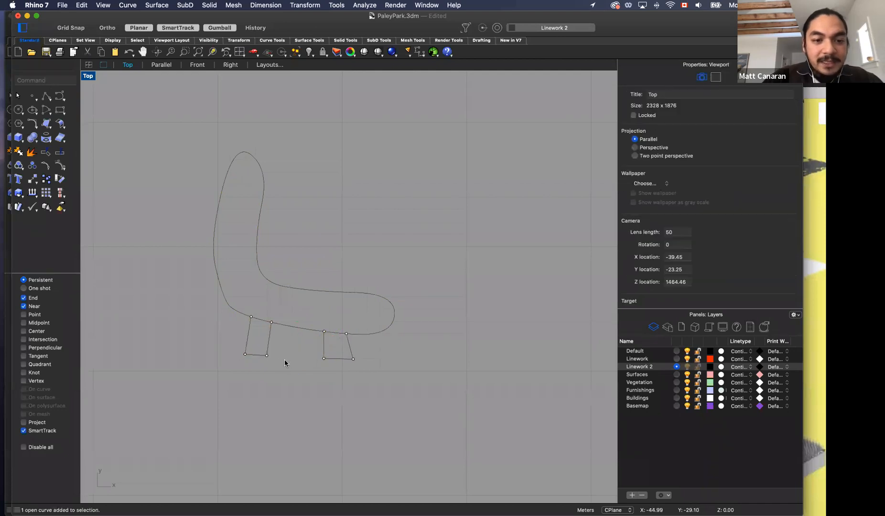
type("Te")
key("BackSpace")
key("BackSpace")
type("Teo")
key("BackSpace")
key("BackSpace")
key("BackSpace")
type("Trim")
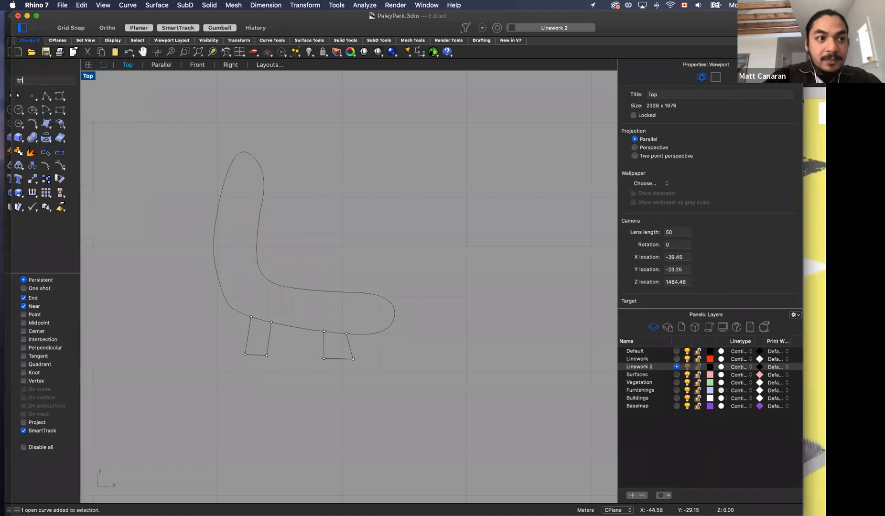
key("Return")
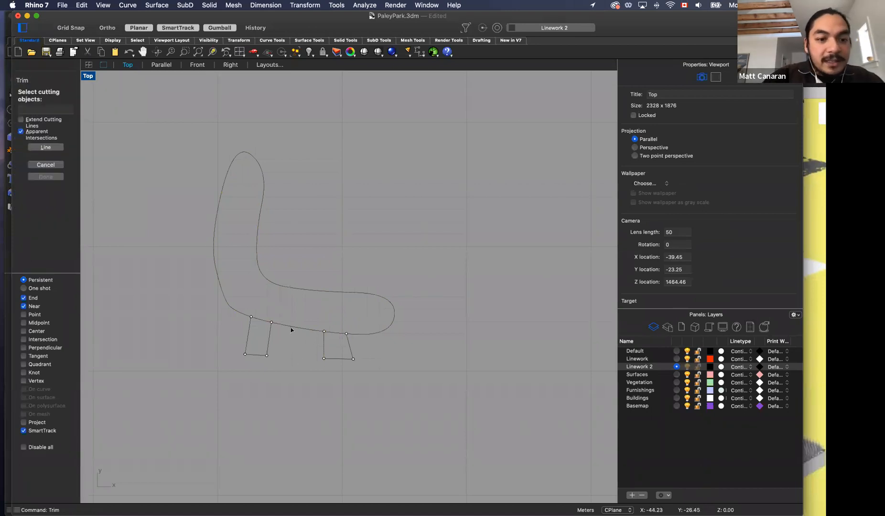
left_click(270, 336)
left_click(323, 351)
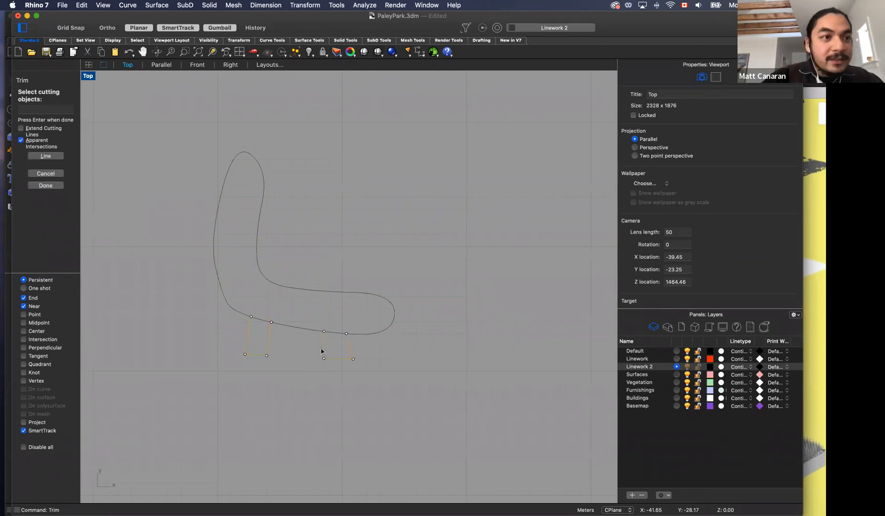
key("Return")
left_click(264, 323)
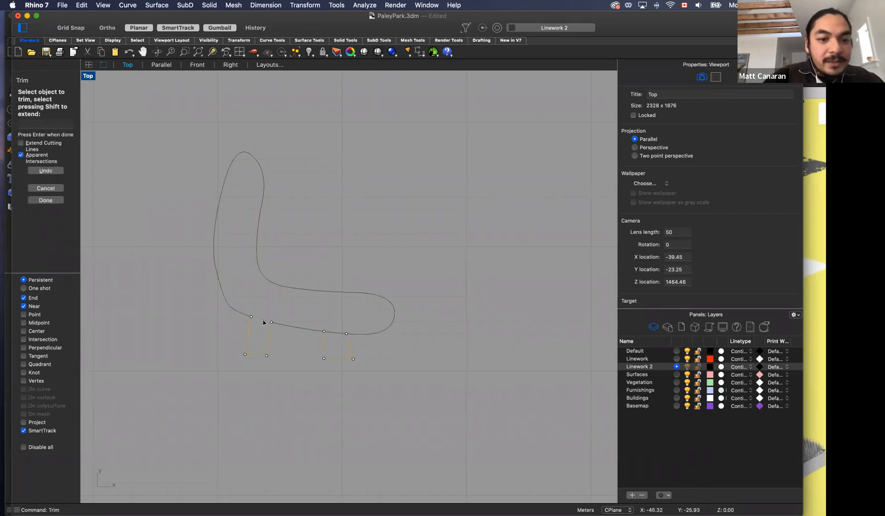
key("Return")
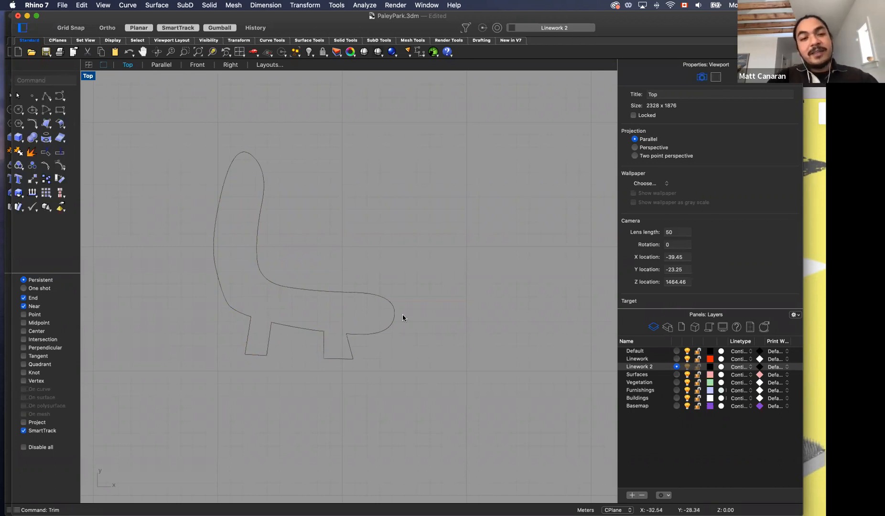
Step: Create a patch surface from the four chair outline curves with sample point spacing 1 and 1 span in U and V
left_click_drag(182, 116, 421, 384)
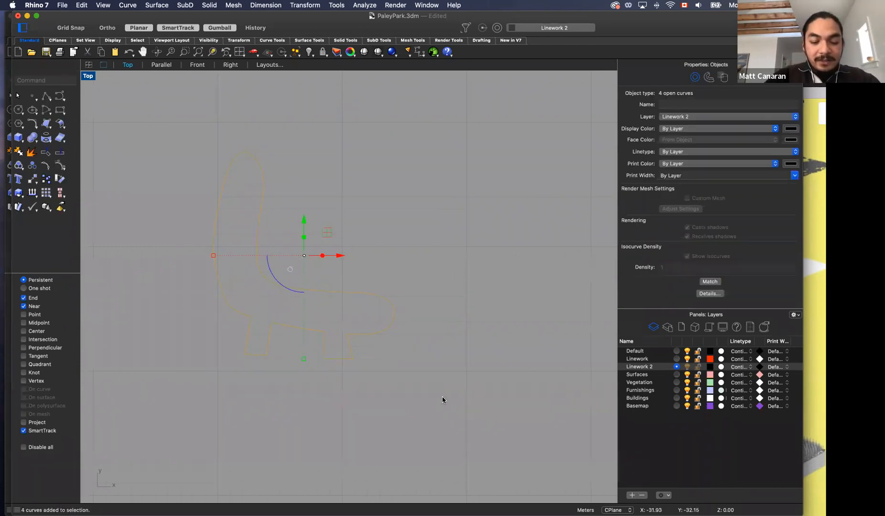
type("Patch")
key("Return")
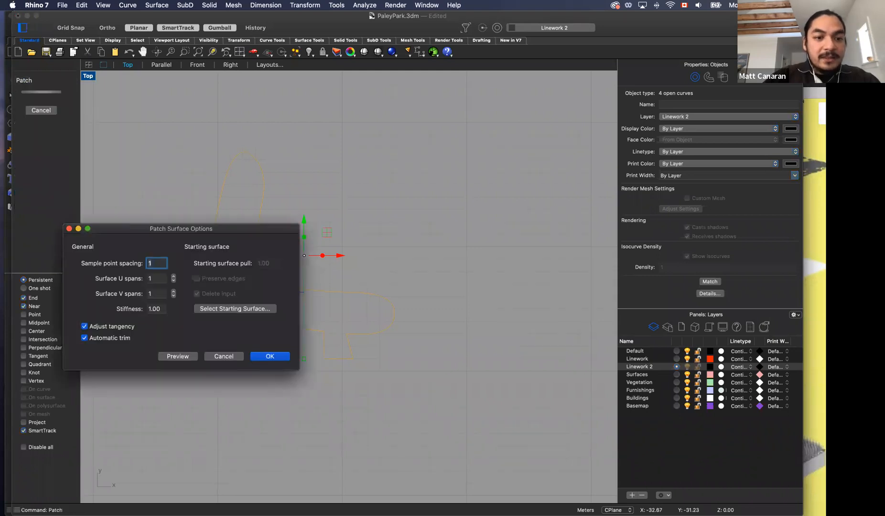
key("Return")
left_click(410, 286)
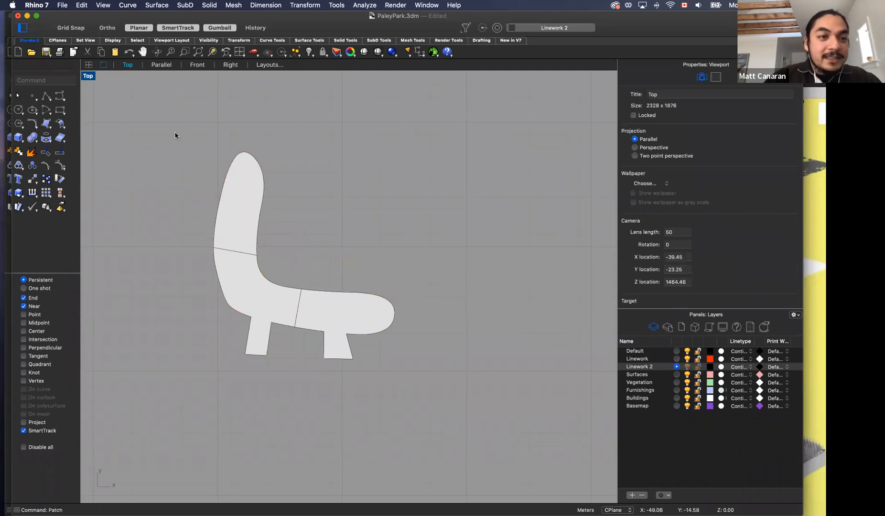
Step: In the Parallel view, rotate the flat chair surface 90 degrees so it stands upright, leaving the outline curves on the ground
left_click(162, 66)
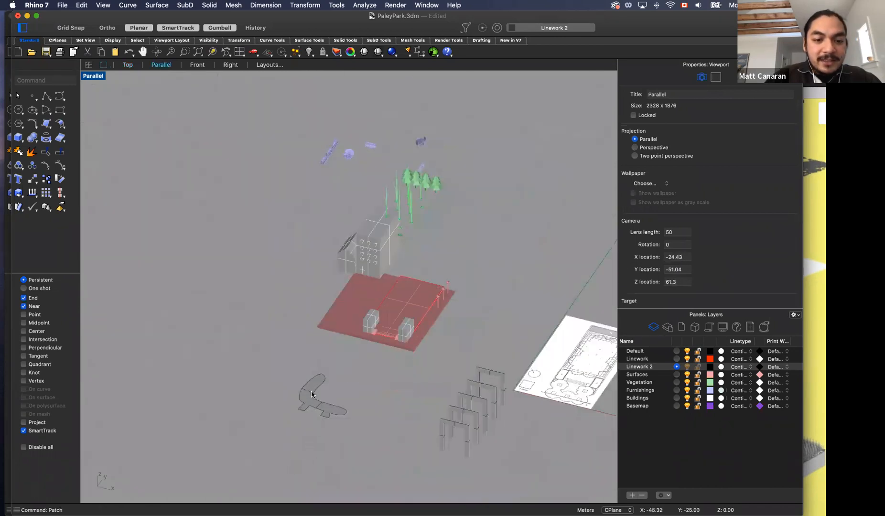
left_click(311, 394)
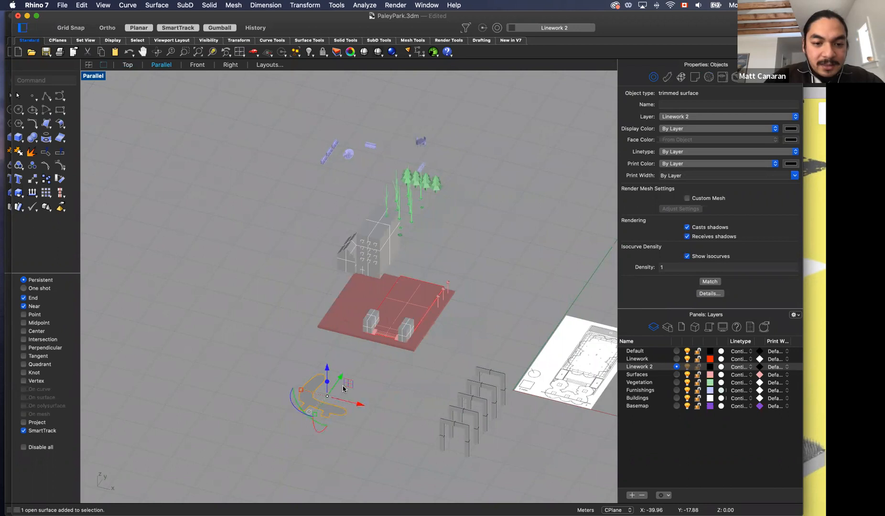
scroll(330, 427, "up", 6)
right_click_drag(329, 427, 227, 376)
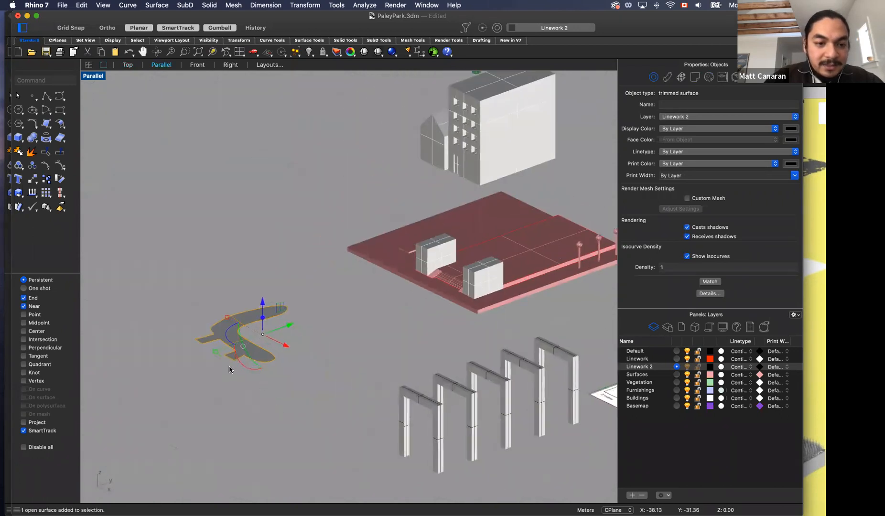
scroll(267, 330, "up", 4)
left_click_drag(270, 333, 298, 346)
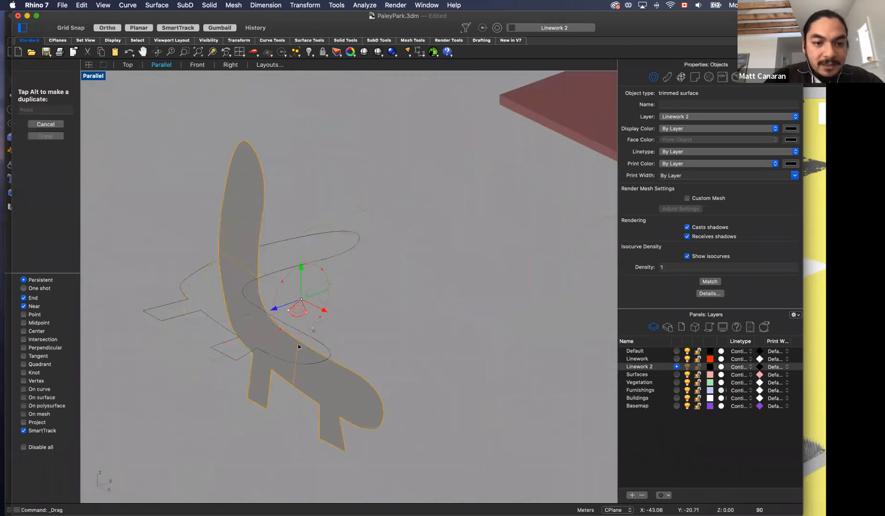
left_click(326, 227)
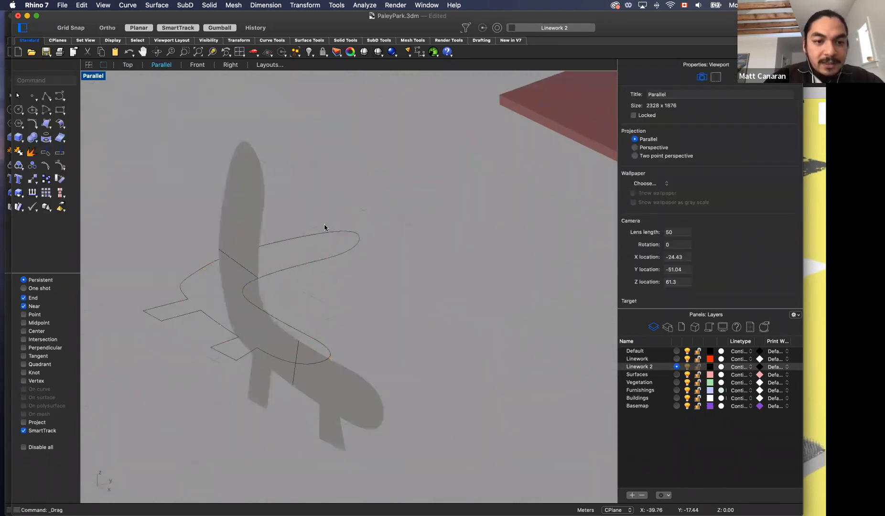
Step: Extrude the upright chair surface sideways with ExtrudeSrf and the Solid option to form a long bench
left_click(241, 234)
type("extrudesrf")
key("Return")
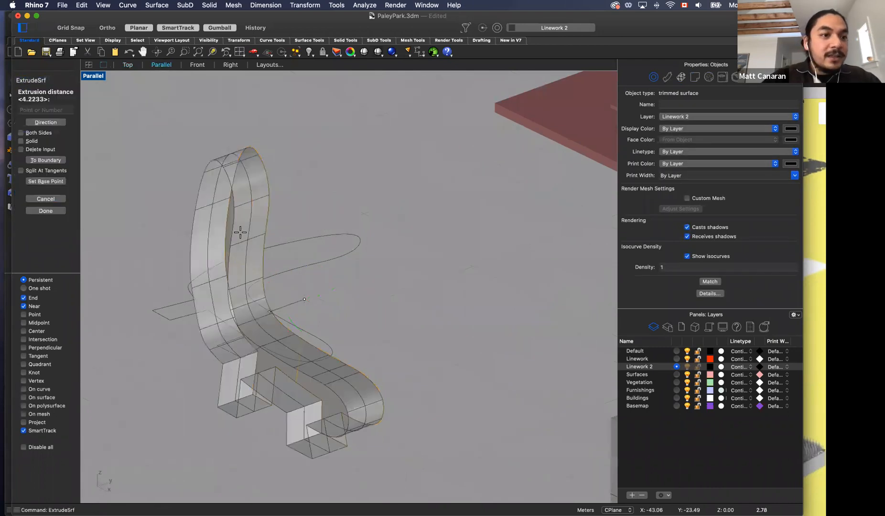
left_click(21, 141)
scroll(371, 157, "down", 2)
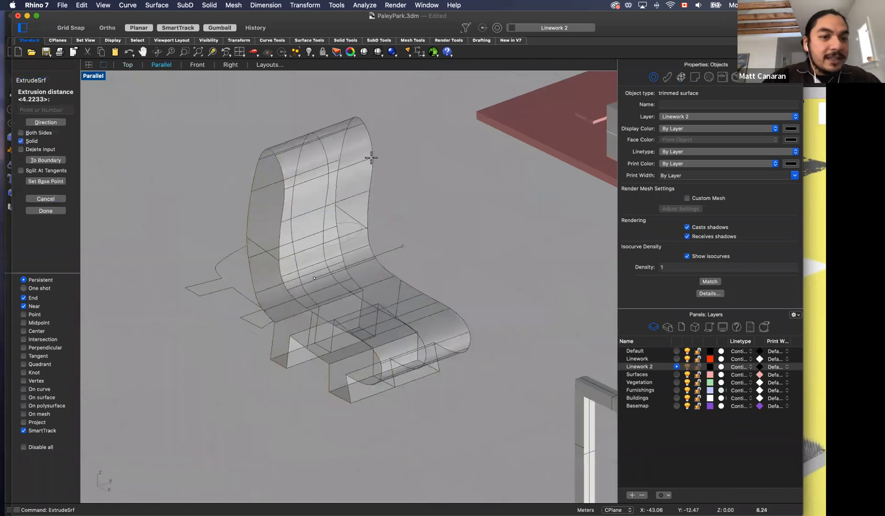
scroll(371, 157, "down", 3)
left_click(165, 220)
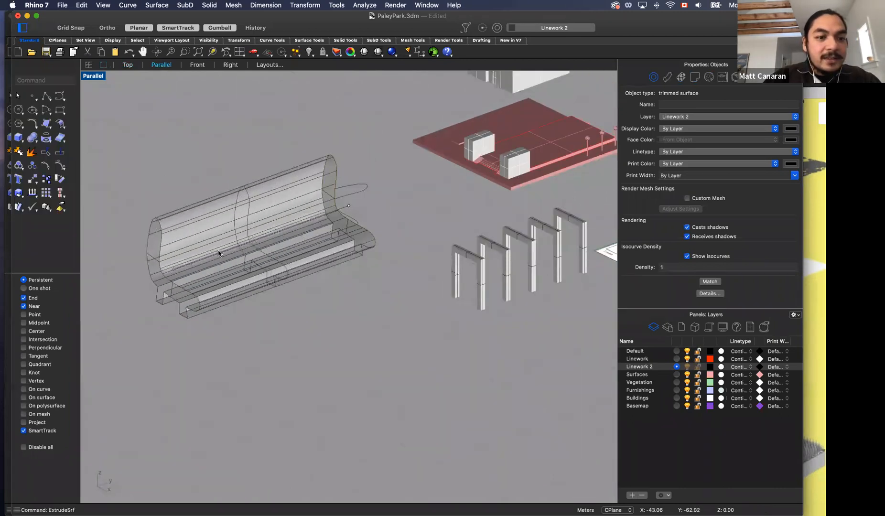
key("Escape")
Step: Move the extruded bench clear of the flat chair outline and assign it to the Furnishings layer
right_click_drag(332, 301, 390, 278)
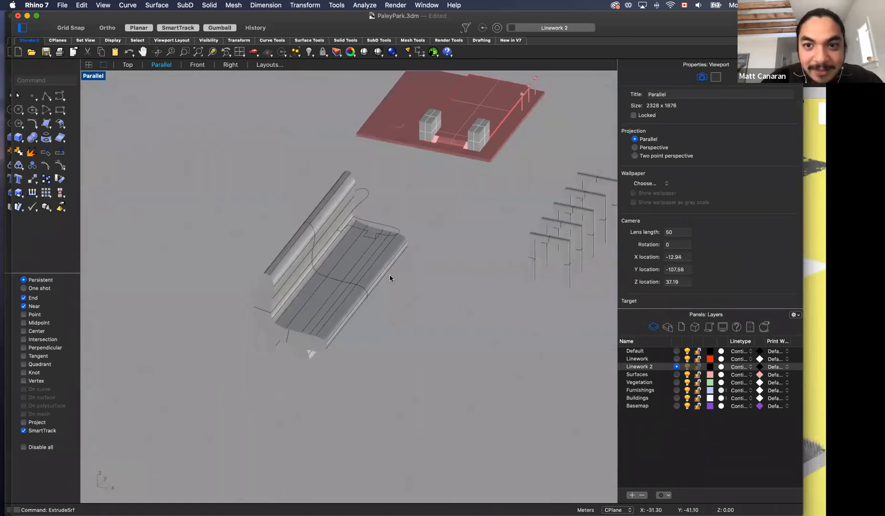
scroll(390, 278, "down", 6)
scroll(359, 221, "up", 4)
scroll(372, 245, "down", 7)
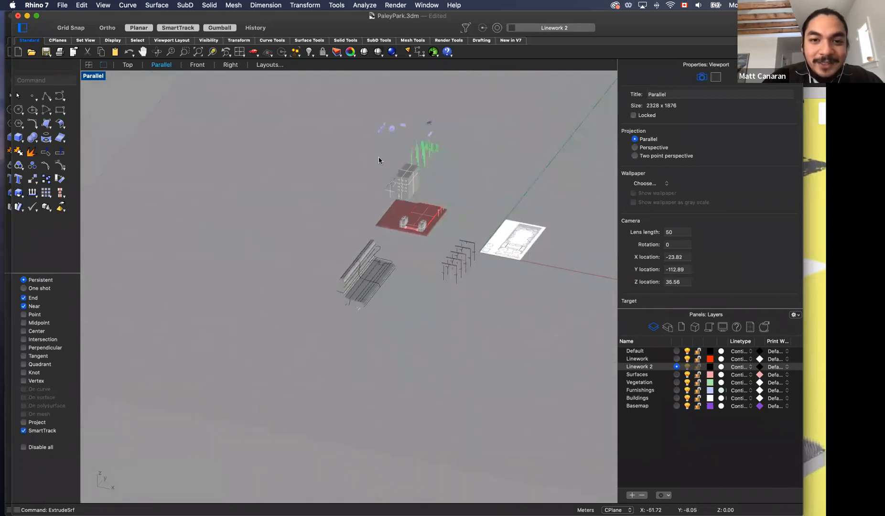
scroll(362, 283, "up", 2)
left_click(392, 278)
left_click_drag(392, 278, 293, 258)
left_click(676, 116)
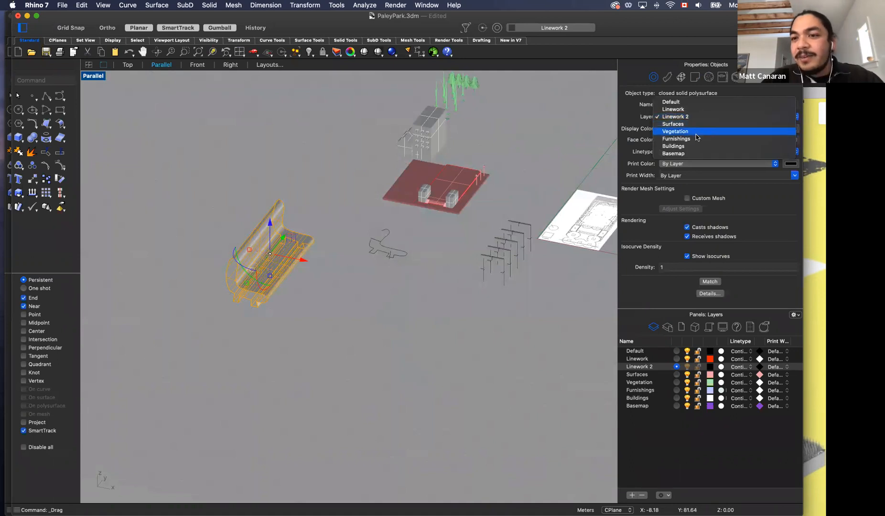
left_click(697, 139)
left_click(340, 275)
scroll(287, 260, "down", 2)
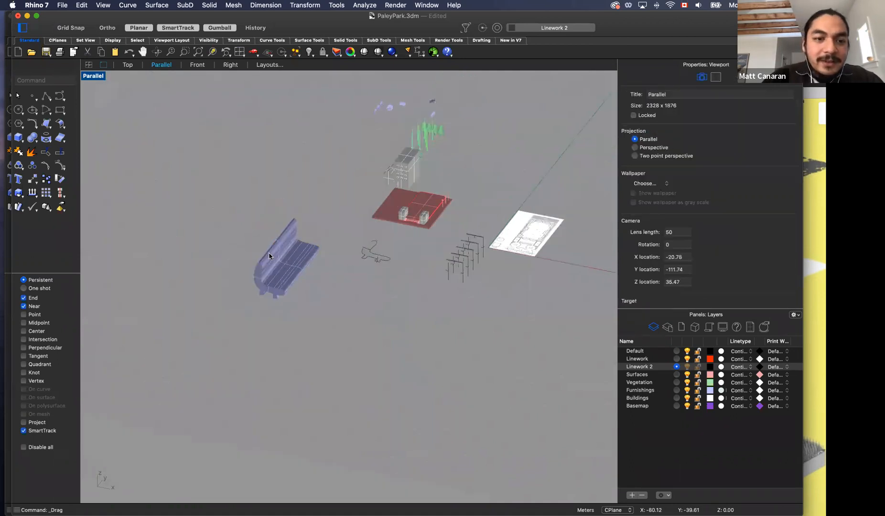
left_click(269, 286)
left_click_drag(269, 286, 297, 258)
scroll(289, 268, "up", 10)
left_click(401, 254)
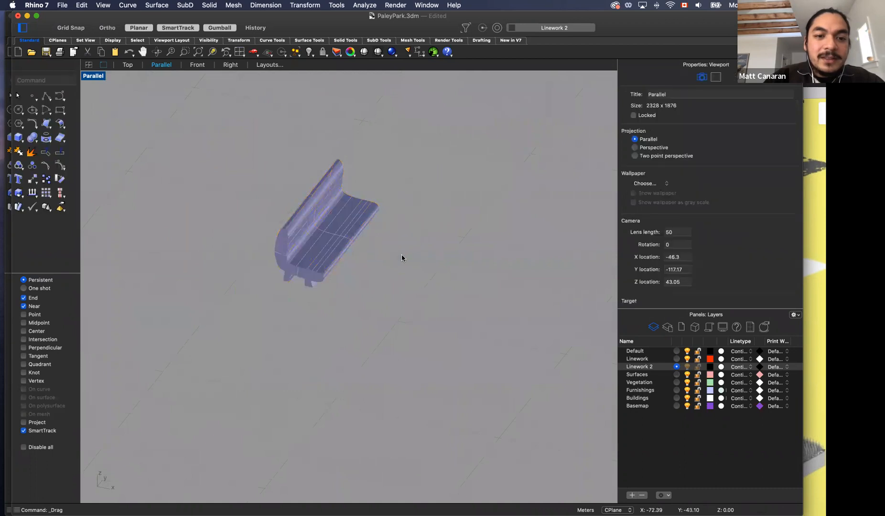
Step: Delete the extruded bench from the model
scroll(400, 254, "down", 8)
left_click_drag(329, 196, 426, 306)
key("Delete")
Step: Create a sphere by center and radius on the empty ground beside the existing furnishings
scroll(428, 306, "down", 5)
scroll(496, 191, "up", 10)
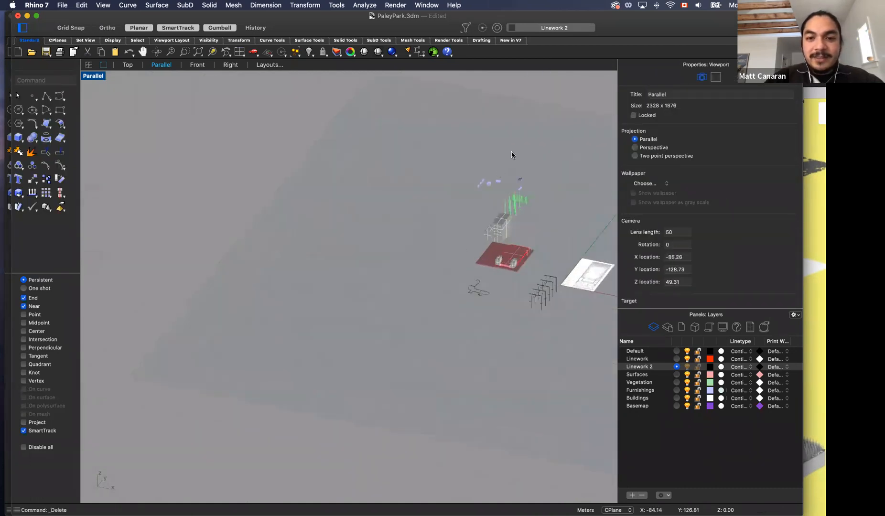
scroll(479, 189, "up", 6)
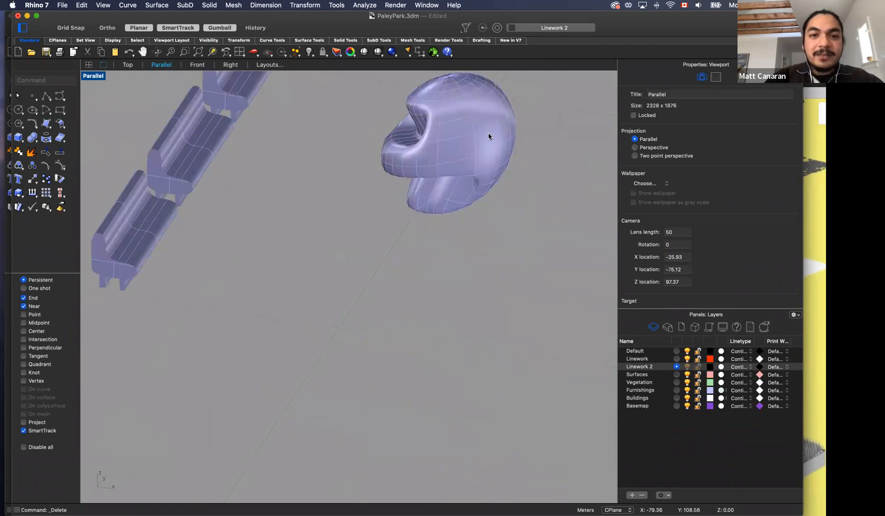
scroll(488, 136, "down", 8)
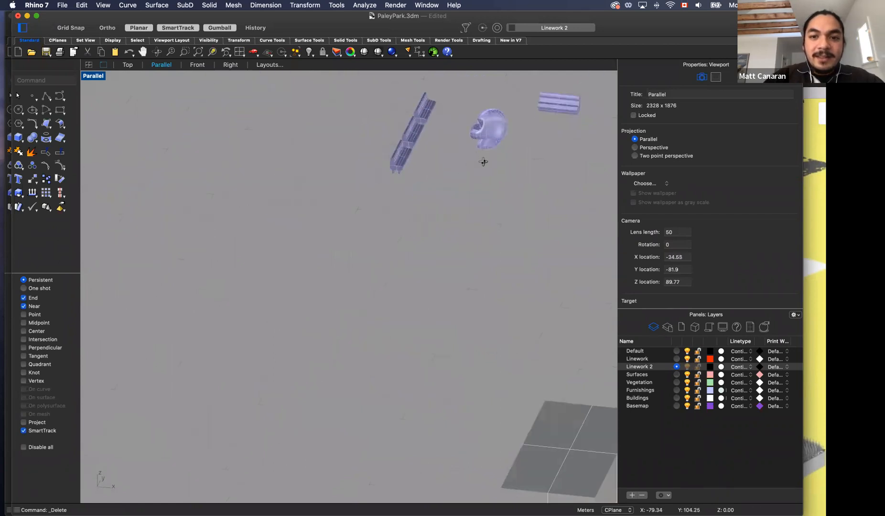
right_click_drag(483, 162, 462, 155)
left_click(17, 141)
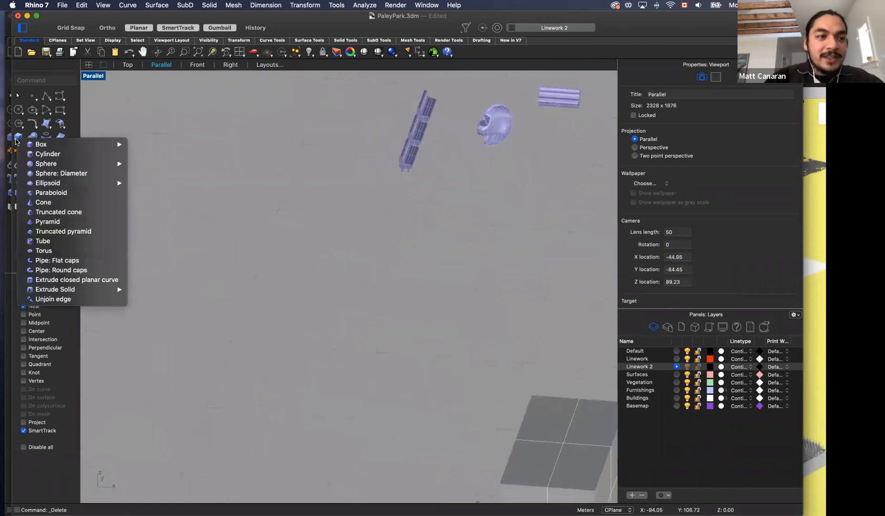
mouse_move(55, 164)
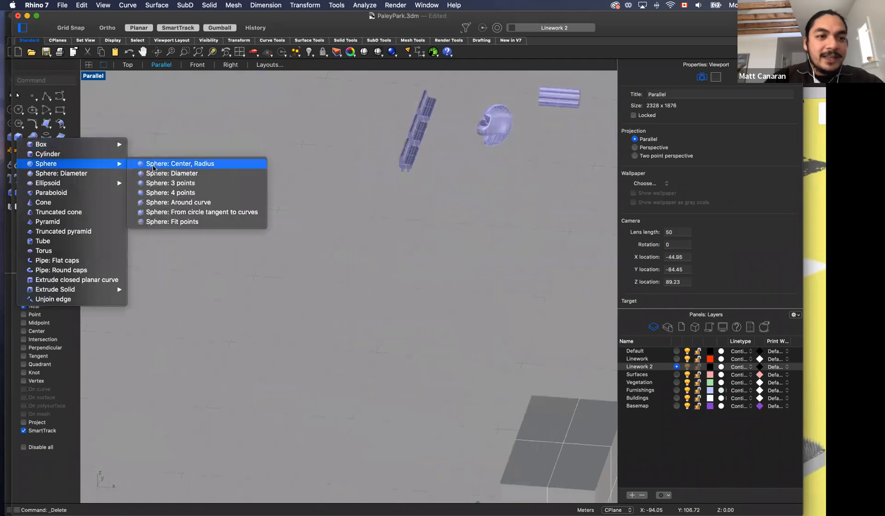
left_click(153, 165)
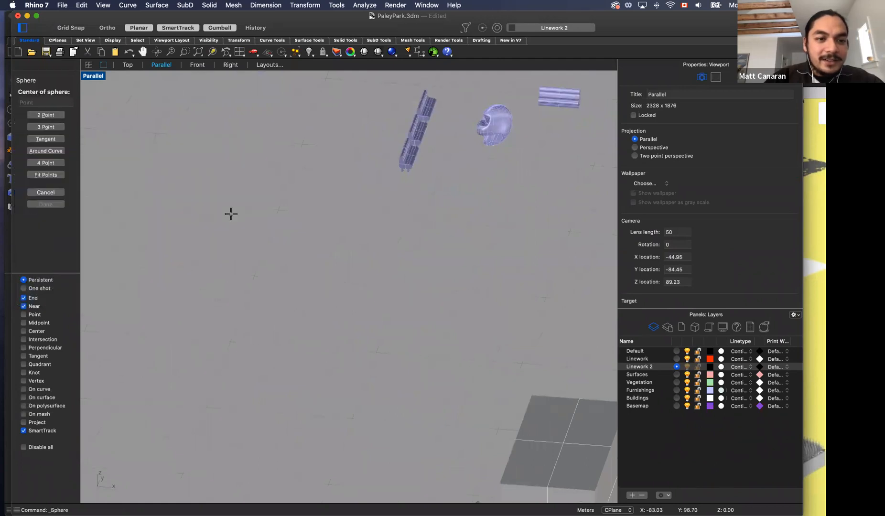
left_click(241, 287)
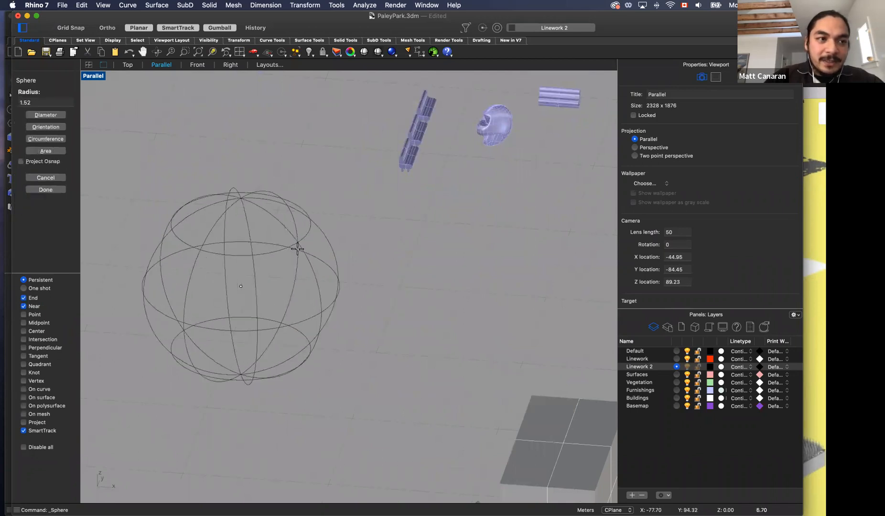
left_click(284, 267)
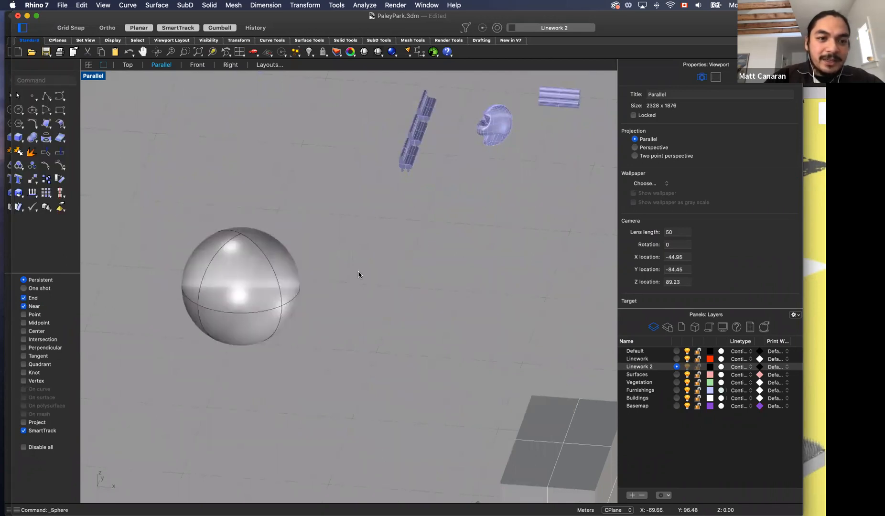
Step: Turn on the new sphere's control points with the PointsOn command
scroll(286, 344, "up", 5)
scroll(289, 343, "up", 5)
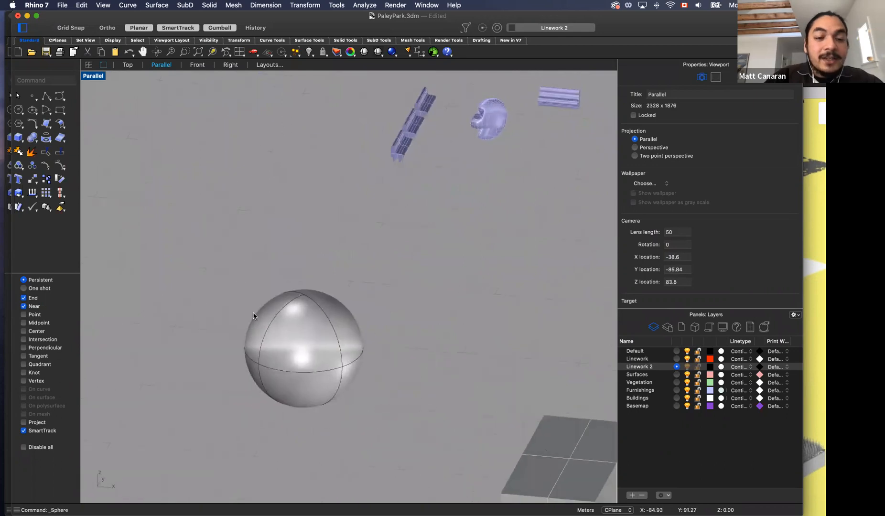
left_click(305, 362)
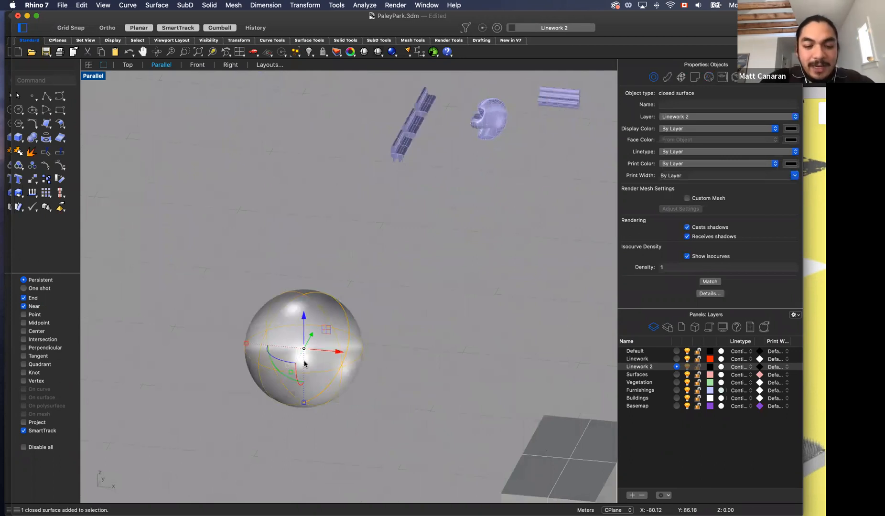
type("Points")
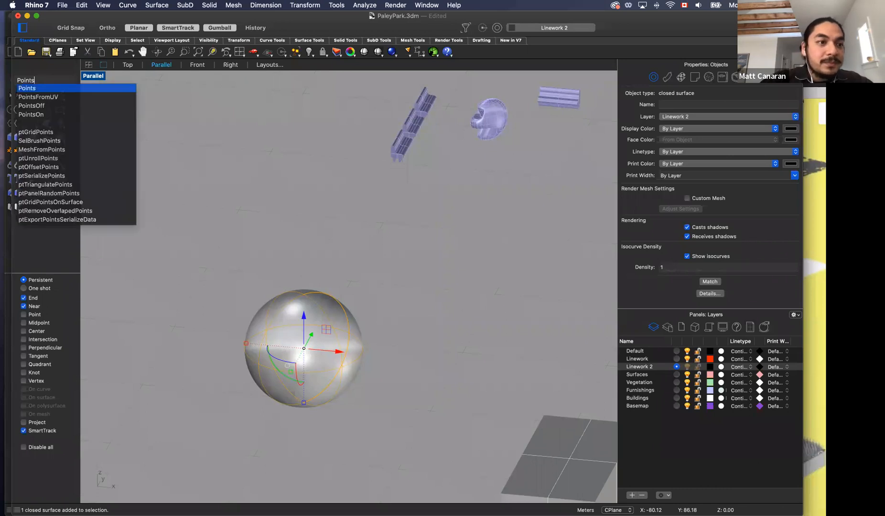
type("On")
key("Return")
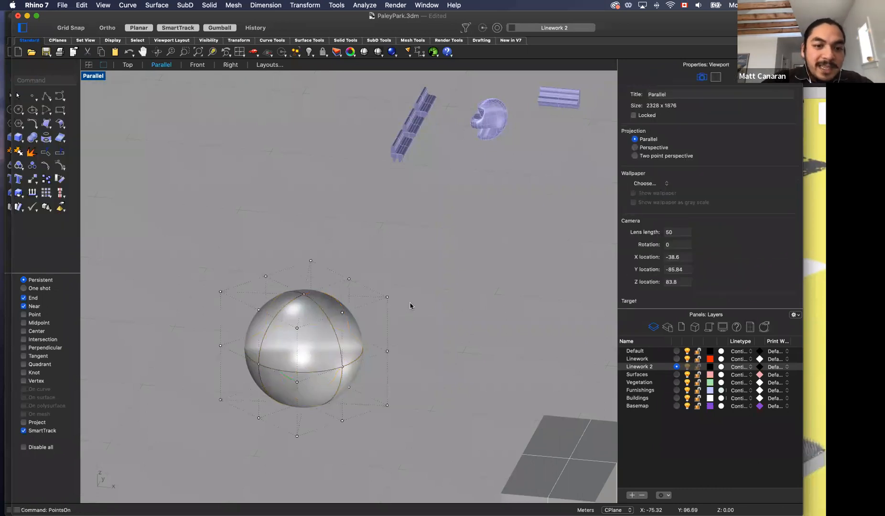
Step: Pull one upper control point of the sphere outward and up to deform the surface
scroll(410, 343, "down", 5)
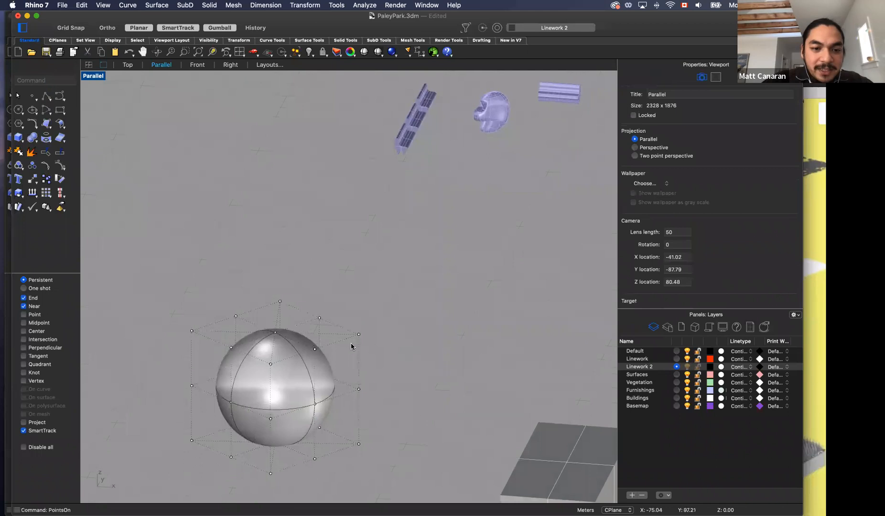
left_click(324, 349)
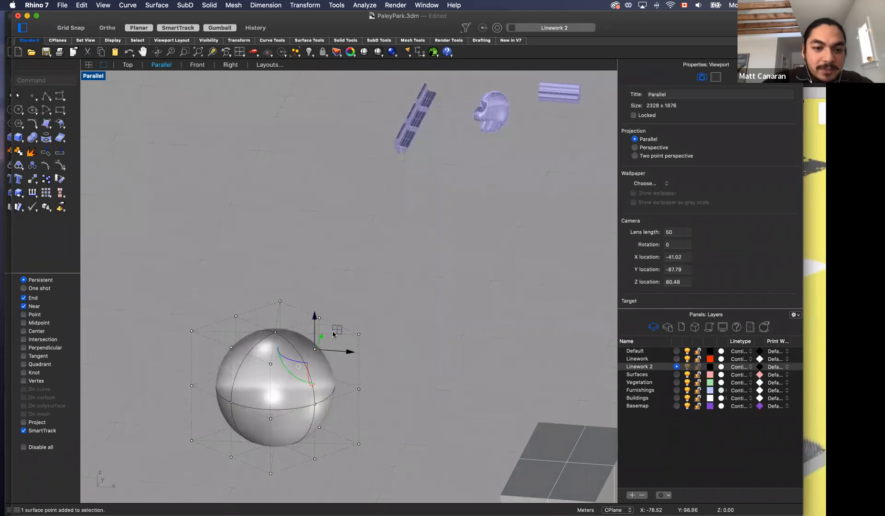
left_click_drag(336, 330, 399, 283)
left_click(397, 388)
scroll(387, 403, "down", 5)
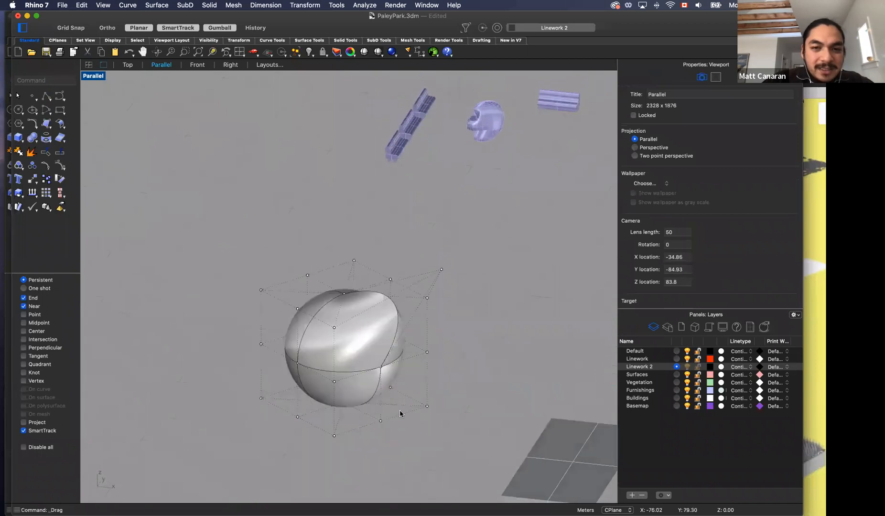
Step: Examine the existing sculpted chair on the Furnishings layer and compare it with the deformed sphere
left_click(490, 124)
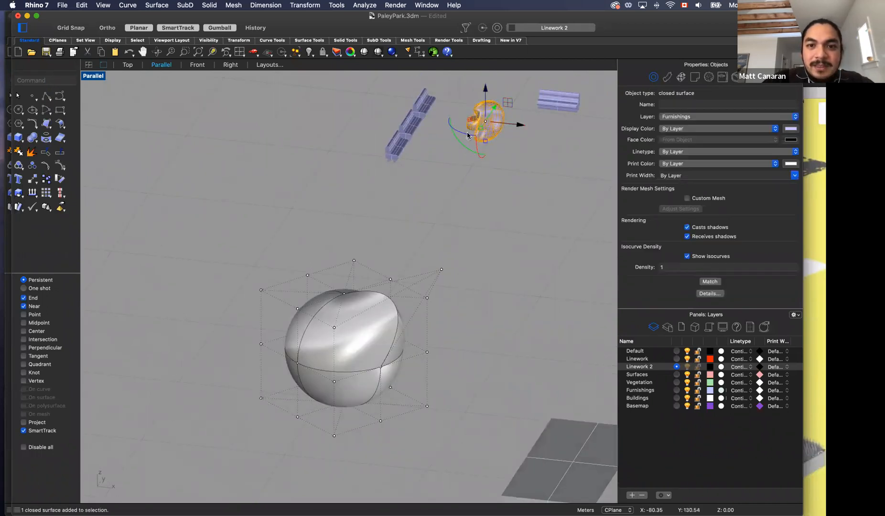
key("Escape")
scroll(490, 117, "up", 6)
scroll(478, 124, "down", 8)
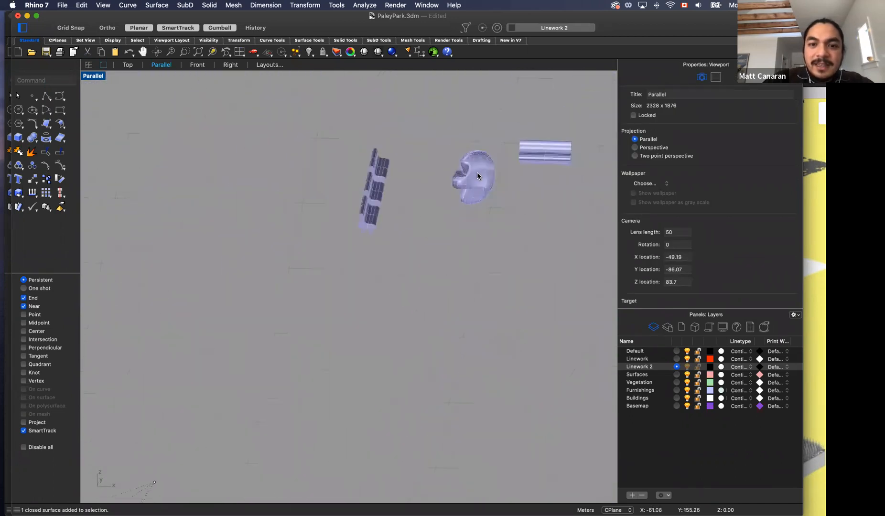
key("ctrl+shift+e")
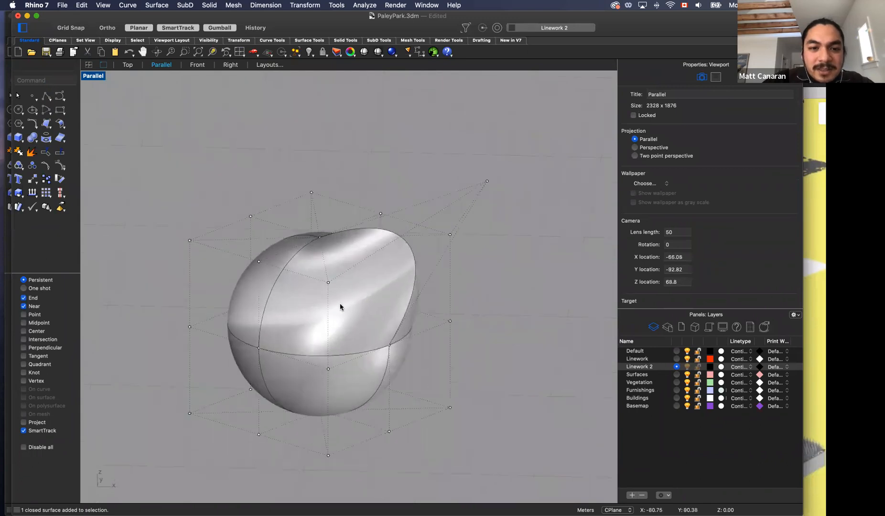
right_click(346, 380)
left_click(392, 286)
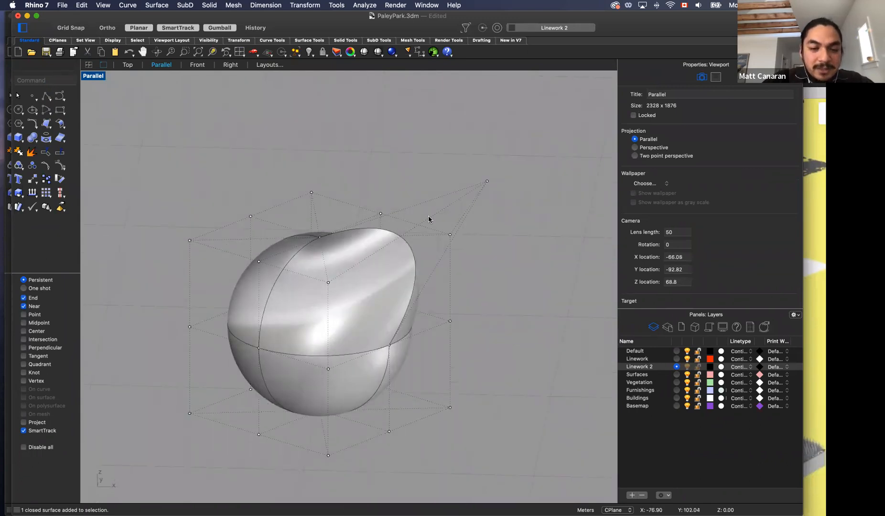
Step: Undo the control point move and rebuild the sphere's surface with a point count of 20 in U and V
key("super+z")
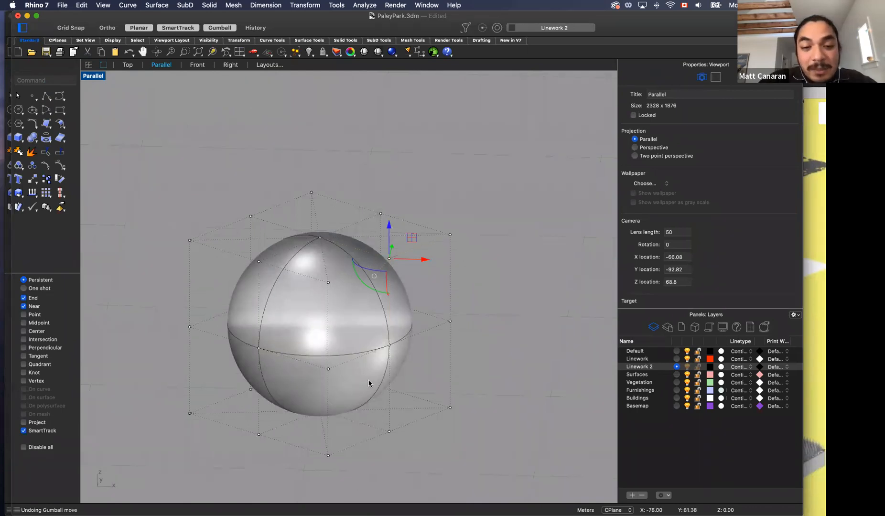
type("rebuild")
key("Return")
left_click(335, 284)
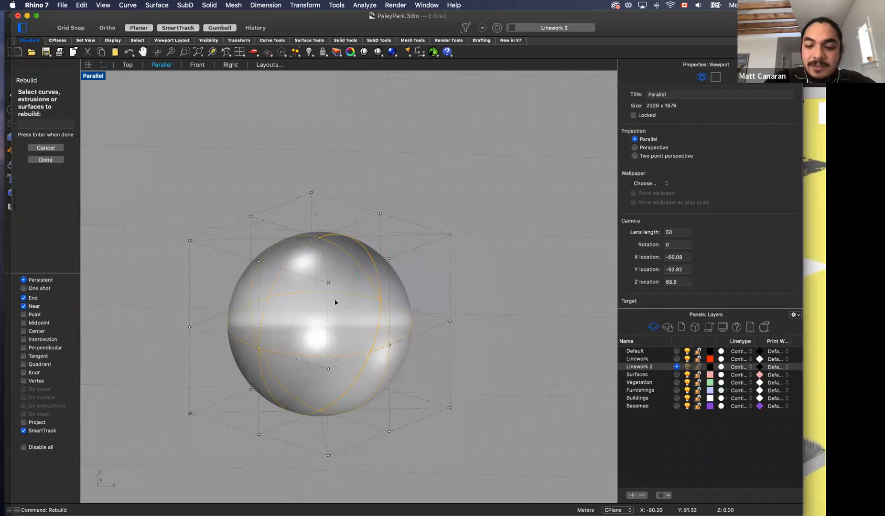
key("Return")
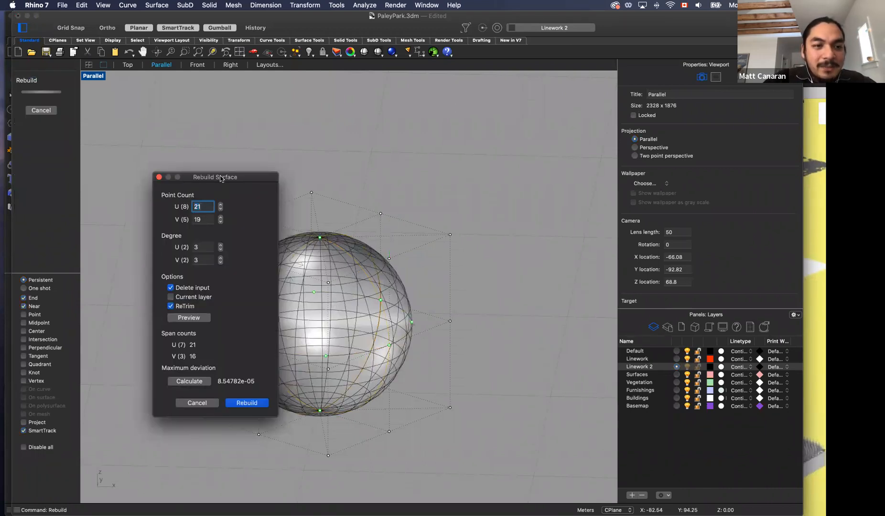
left_click_drag(221, 177, 202, 177)
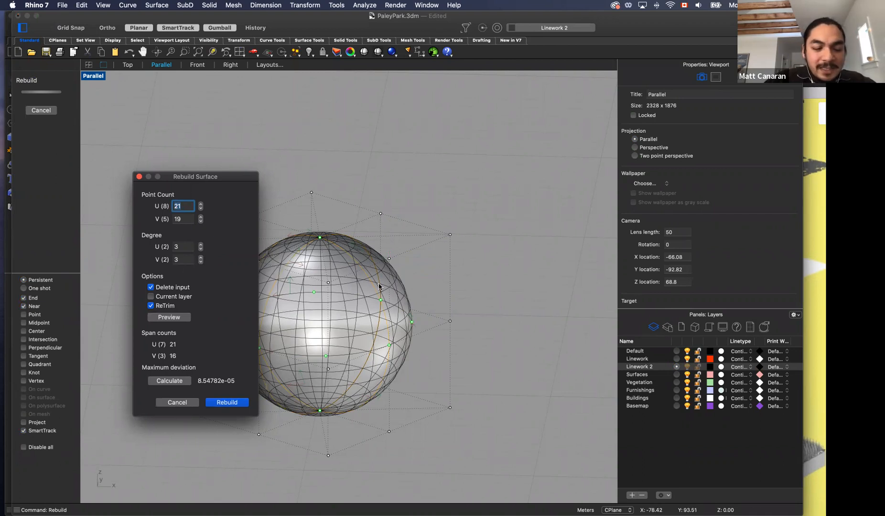
key("Tab")
type("20")
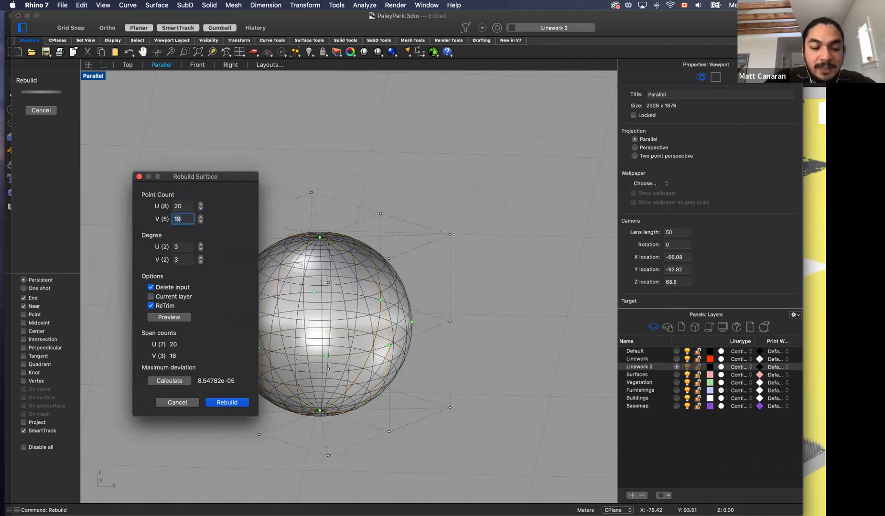
key("Return")
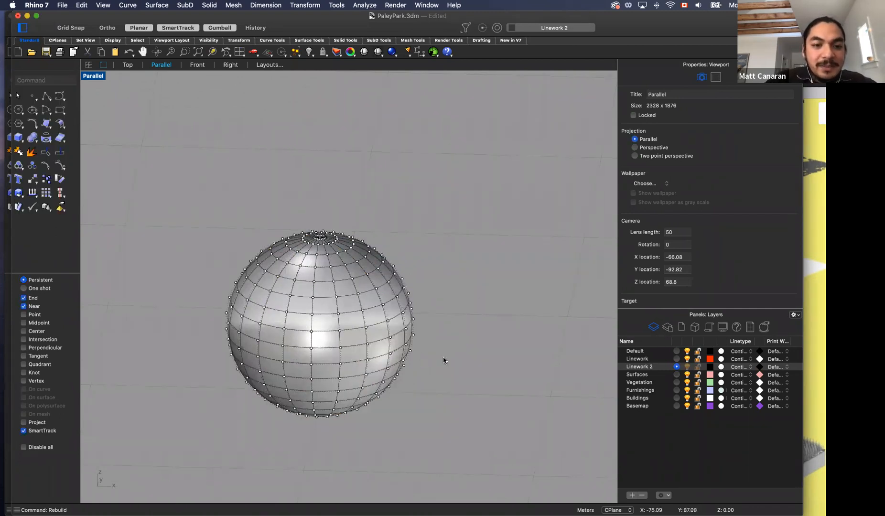
Step: Scale the whole rebuilt sphere down along the X axis to squash it into a narrow ellipsoid
left_click_drag(222, 182, 483, 453)
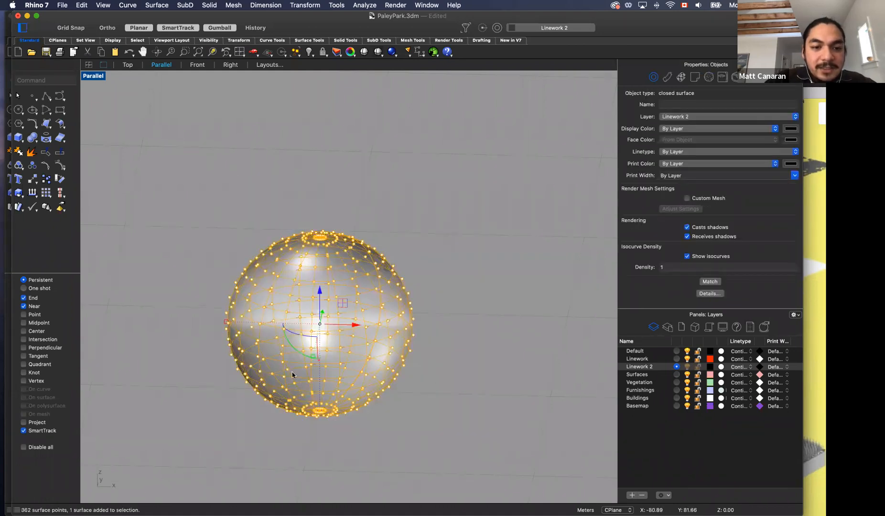
left_click_drag(226, 322, 277, 326)
left_click(383, 375)
Step: Stretch almost all control points of the ellipsoid sideways, leaving a few side points behind to form a hollow
right_click_drag(383, 376, 150, 374)
left_click(129, 360)
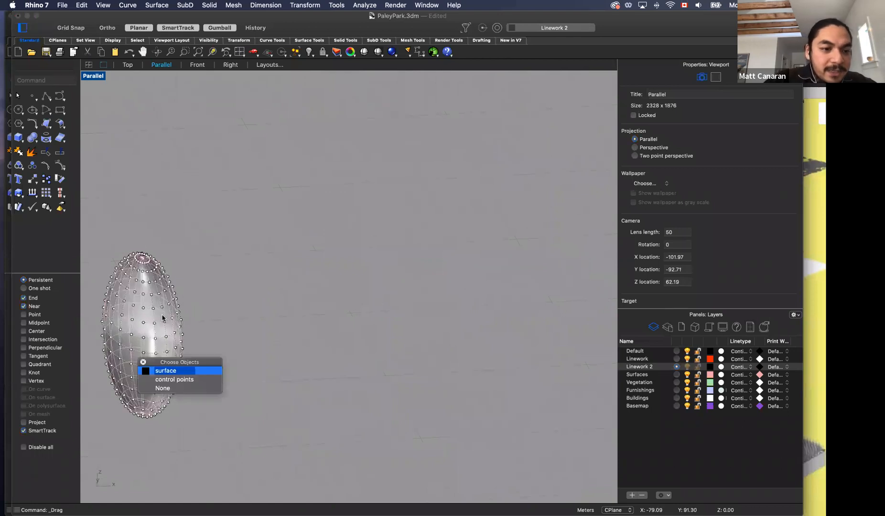
key("Escape")
left_click_drag(104, 230, 195, 472)
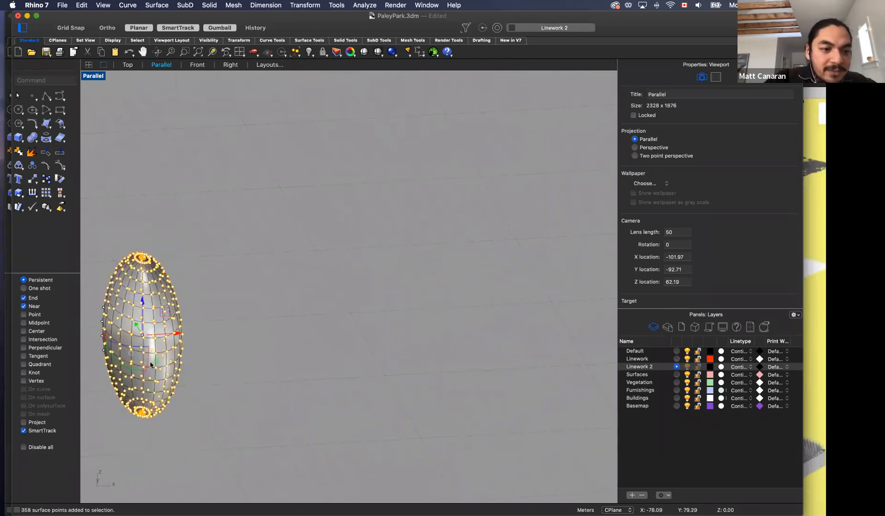
left_click_drag(112, 359, 182, 340)
left_click(295, 339)
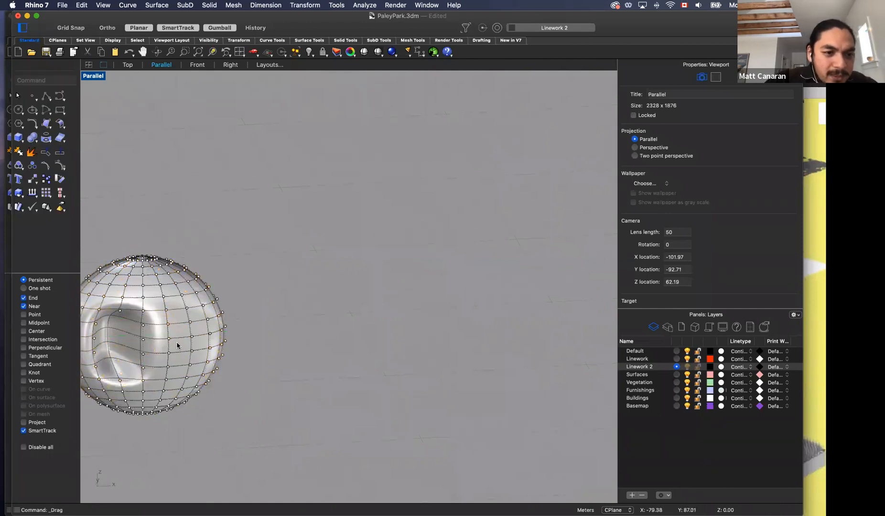
Step: Move the control points on the form's upper side inward and down to carve a notch
left_click(171, 338)
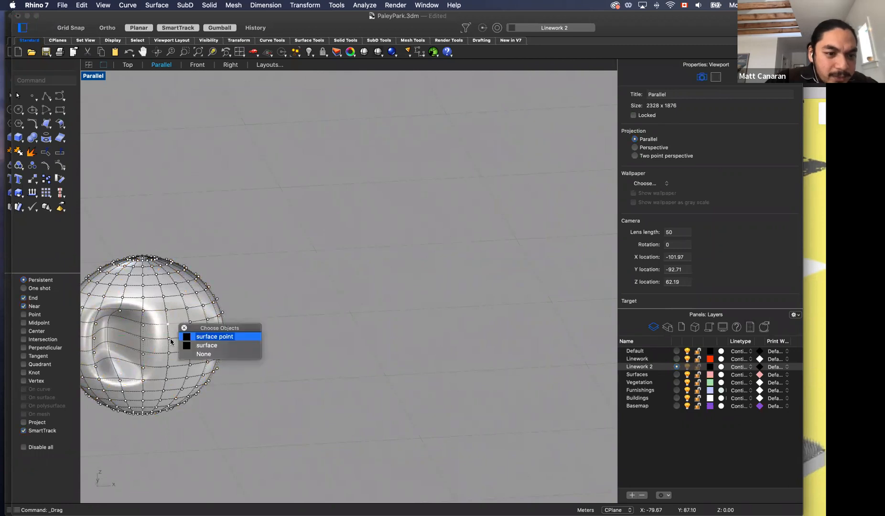
left_click(170, 349)
left_click(164, 322)
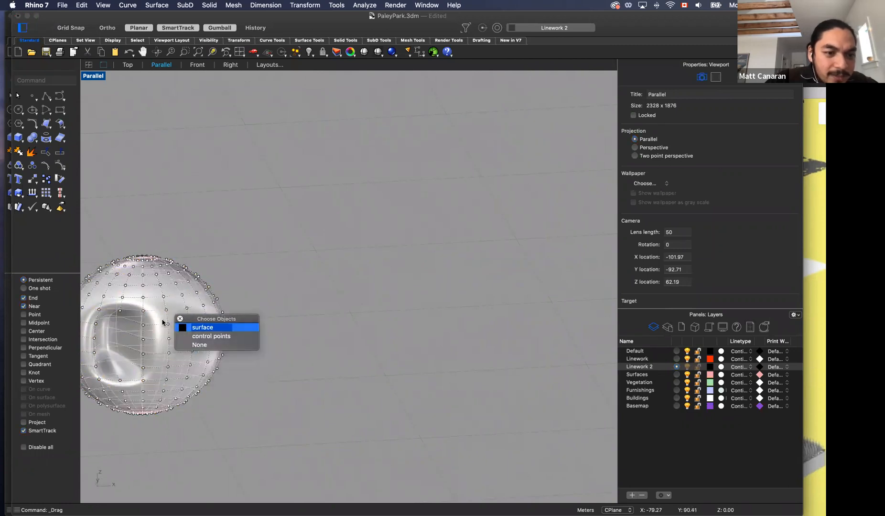
key("Return")
left_click(157, 220)
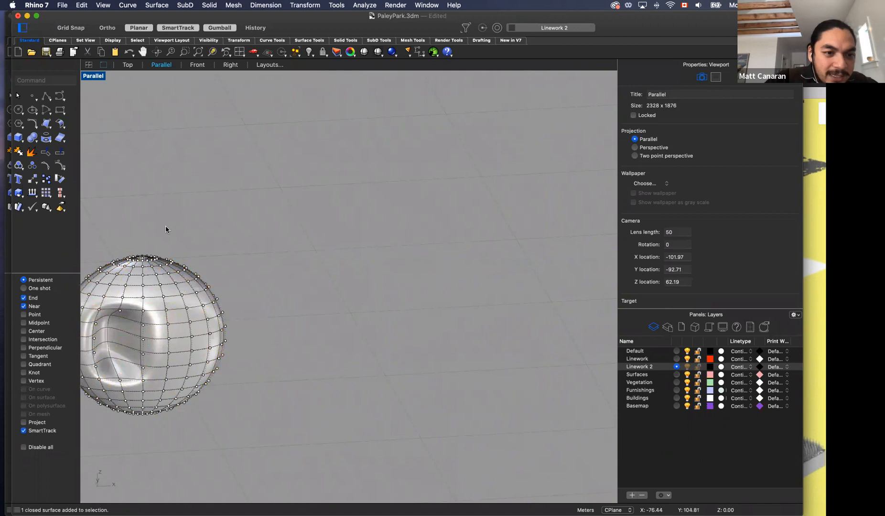
left_click_drag(166, 227, 222, 299)
left_click_drag(215, 257, 196, 282)
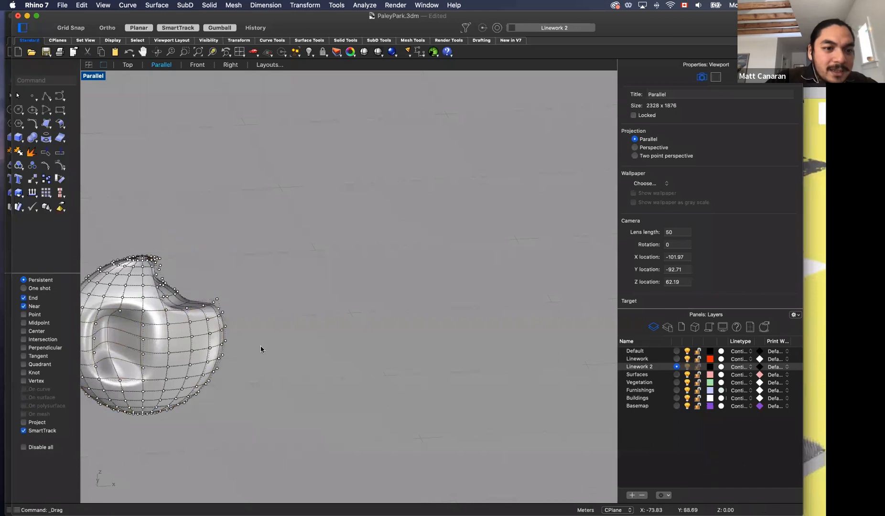
Step: Move the control points on the form's lower side inward to carve a second notch beneath the protruding part
scroll(261, 345, "left", 10)
left_click_drag(410, 395, 357, 331)
left_click_drag(411, 350, 381, 350)
left_click(415, 381)
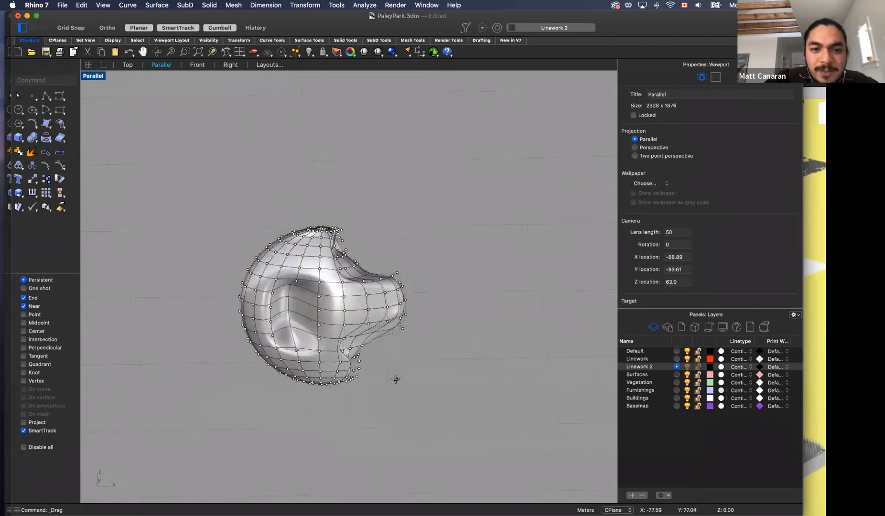
scroll(396, 379, "left", 5)
scroll(367, 348, "down", 3)
scroll(454, 363, "up", 3)
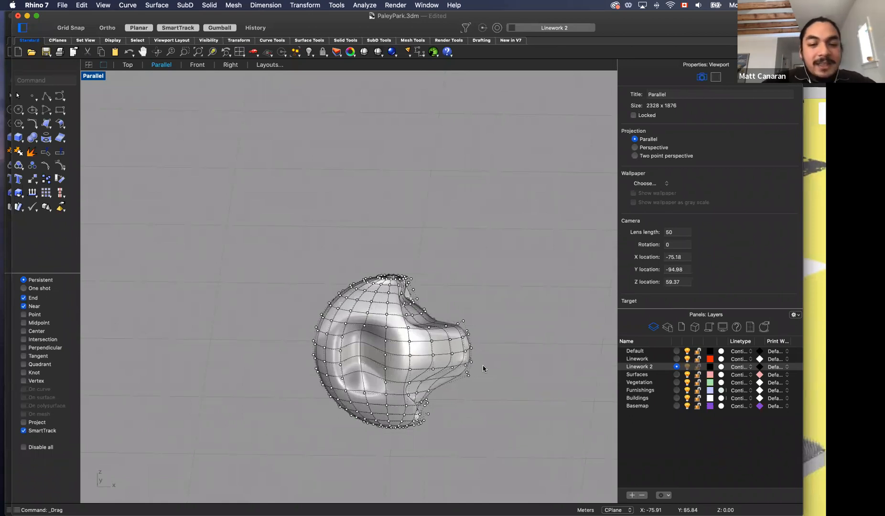
Step: Pull the control points beside the form's top up into a pointed peak and turn off its control points
mouse_move(333, 271)
left_mouse_down()
mouse_move(359, 297)
mouse_move(356, 263)
left_mouse_up()
scroll(354, 289, "down", 2)
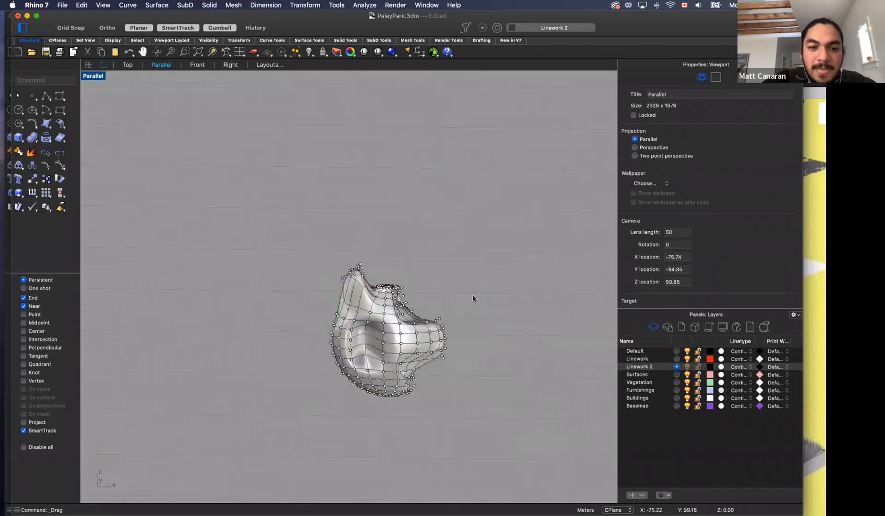
key("F11")
left_click(430, 338)
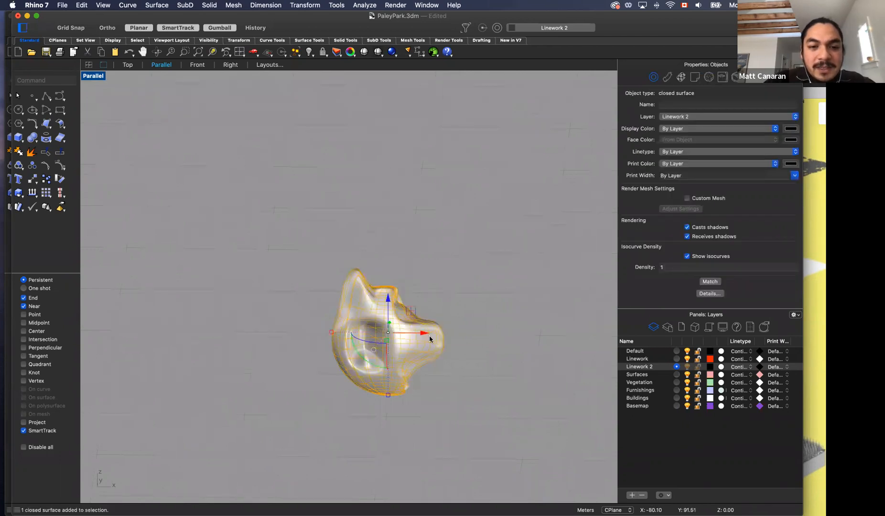
right_click_drag(396, 362, 252, 287)
left_click_drag(233, 285, 406, 283)
right_click_drag(405, 283, 452, 251)
key("Escape")
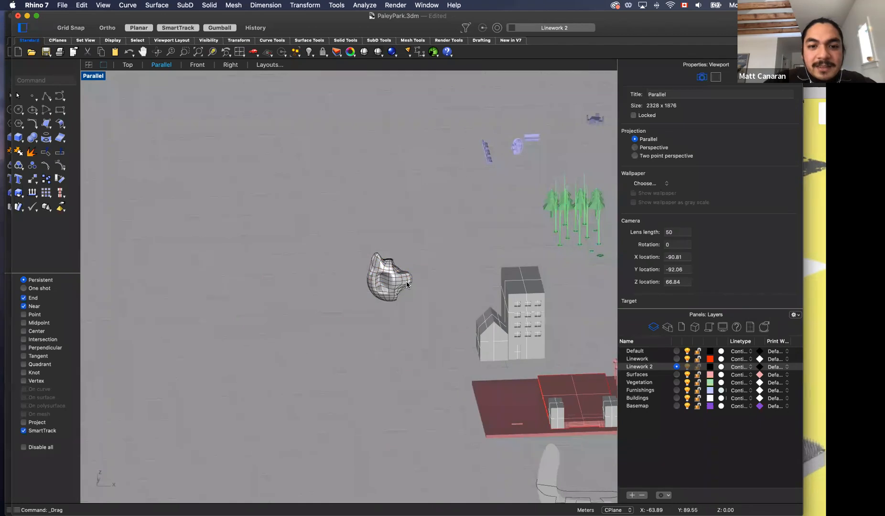
Step: Delete the notched practice form beside the buildings and the sculpted chair-like form in front of the red site base
scroll(222, 218, "down", 4)
left_click(308, 246)
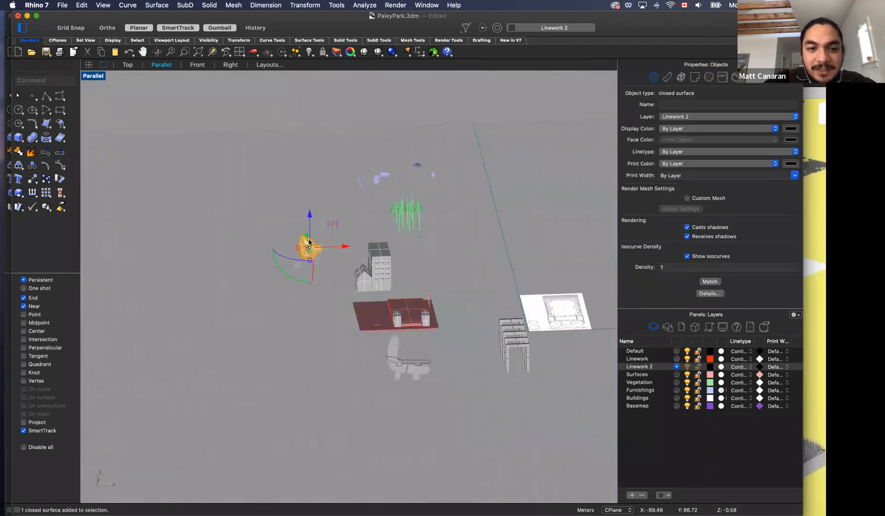
key("Delete")
left_click_drag(453, 400, 381, 333)
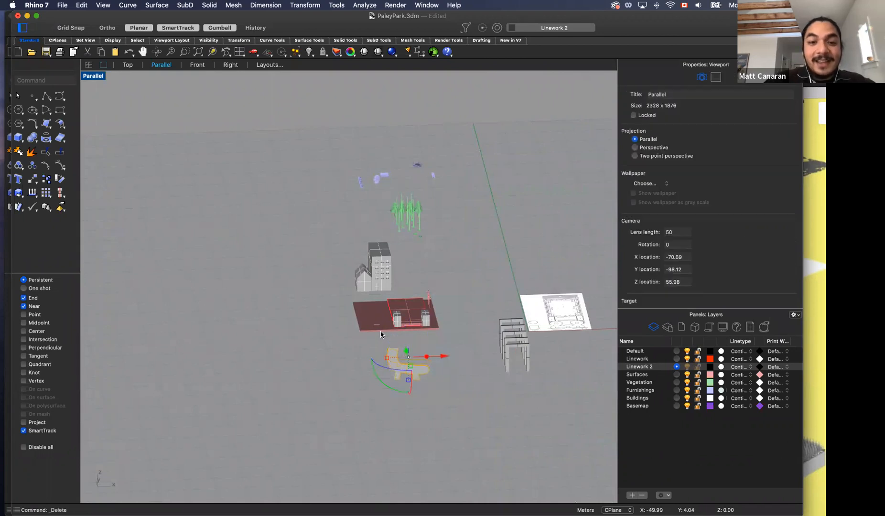
key("Delete")
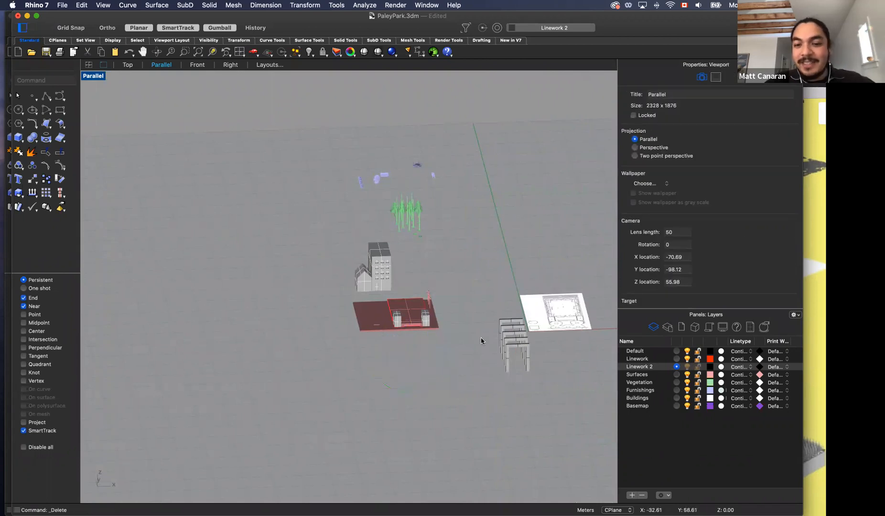
scroll(256, 236, "down", 4)
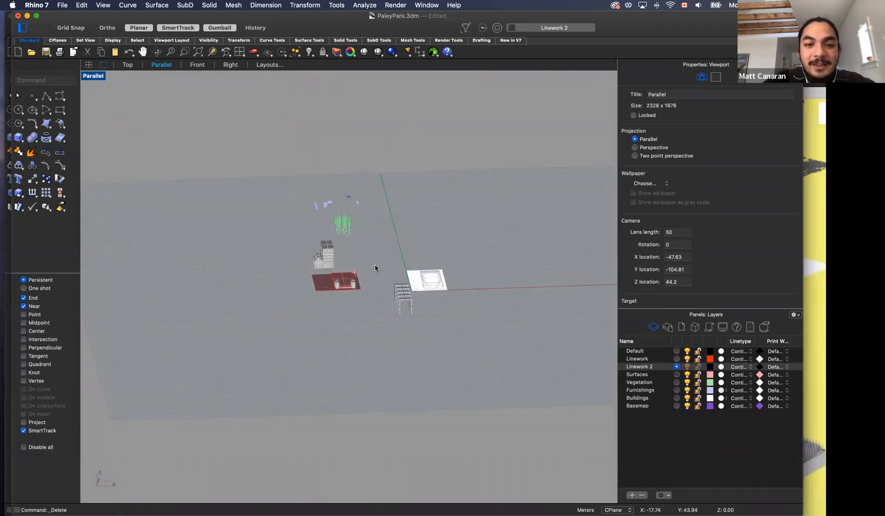
scroll(363, 282, "up", 5)
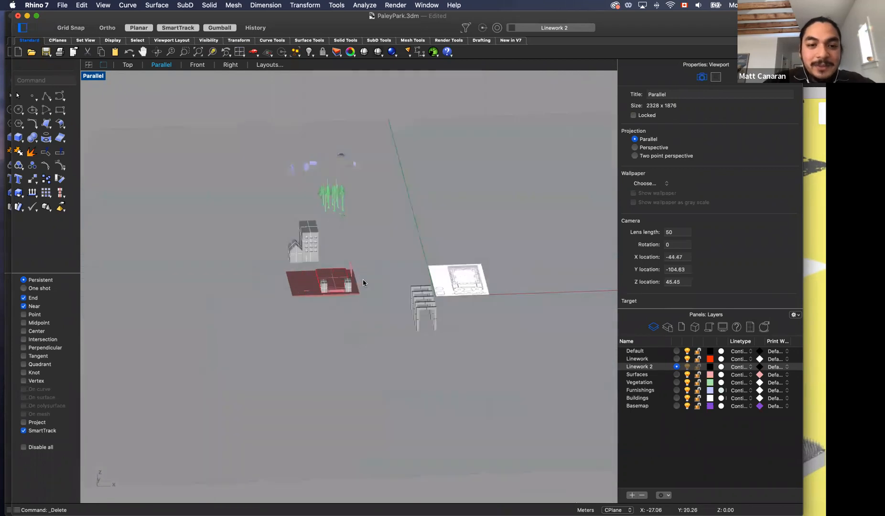
scroll(361, 369, "down", 3)
scroll(339, 192, "up", 3)
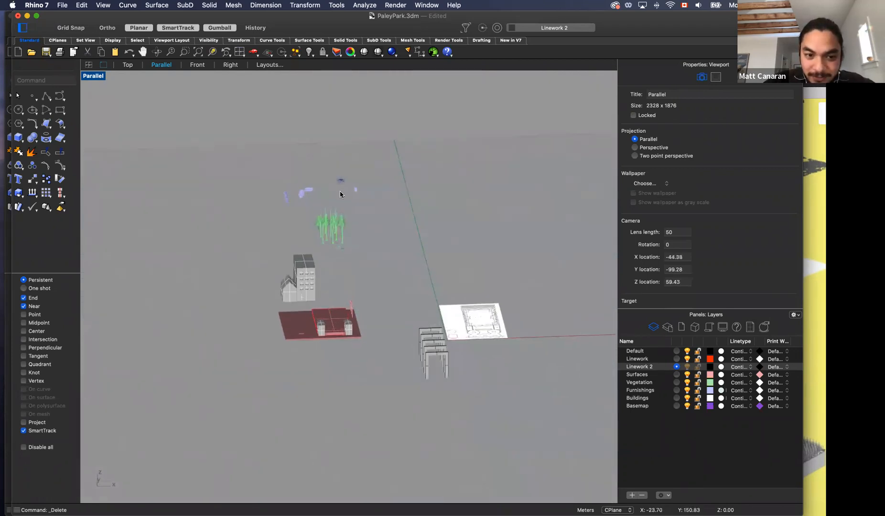